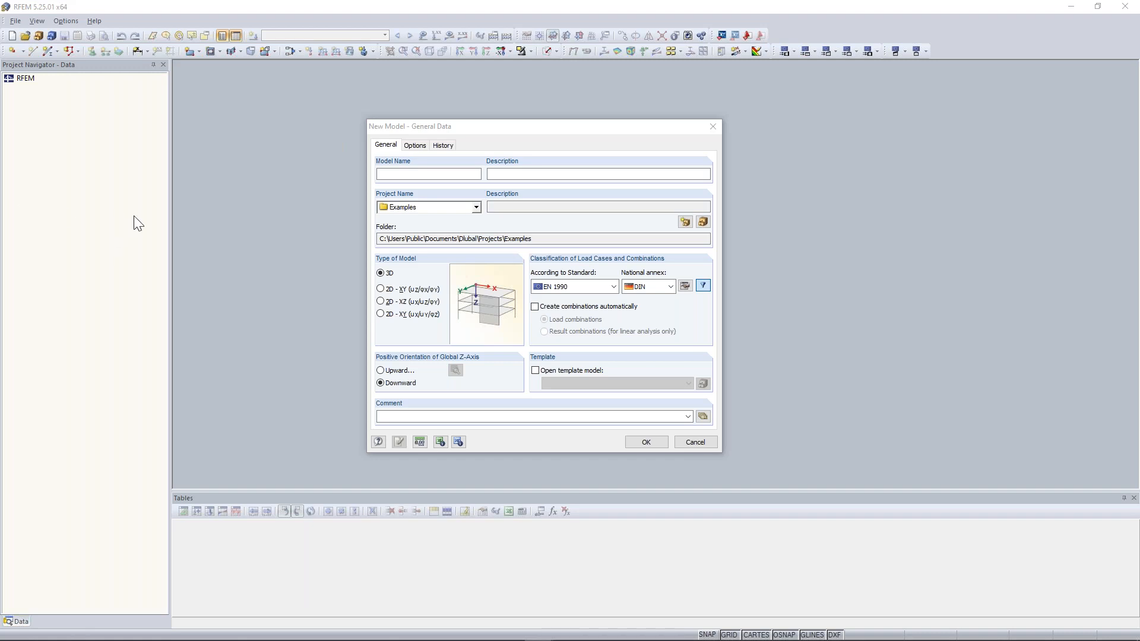
# Switch to Acrobat and examine example 8.3 of the RSBUCK manual, including the frame's geometry, sections, loads and buckling shapes.
pyautogui.hotkey('alt', 'Tab')
pyautogui.moveTo(144, 219); pyautogui.dragTo(308, 191)
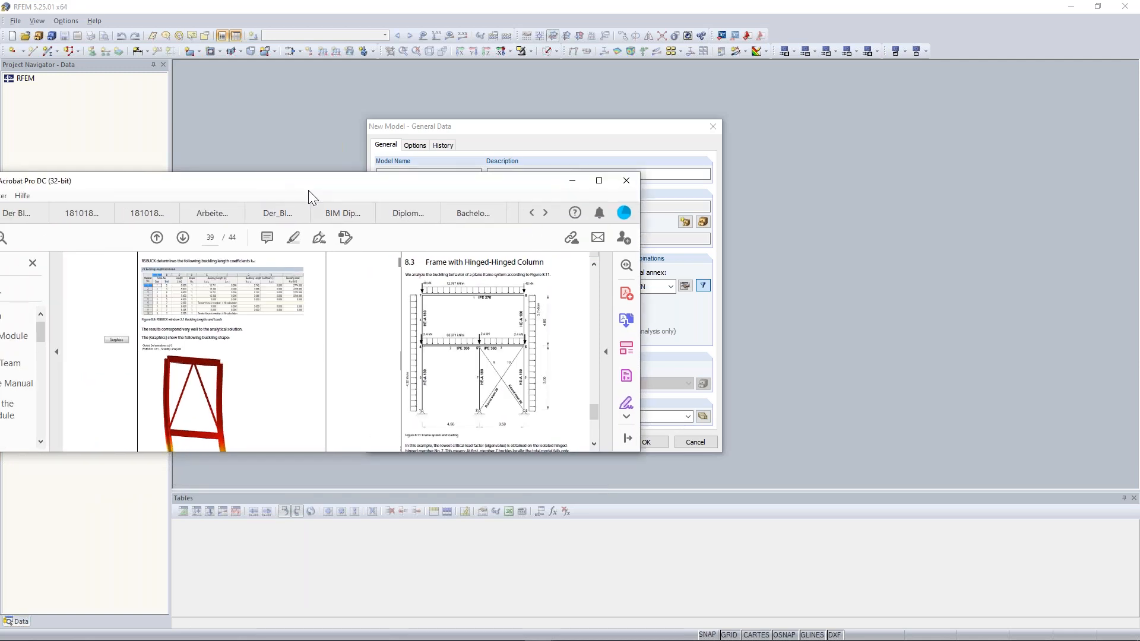
pyautogui.doubleClick(364, 188)
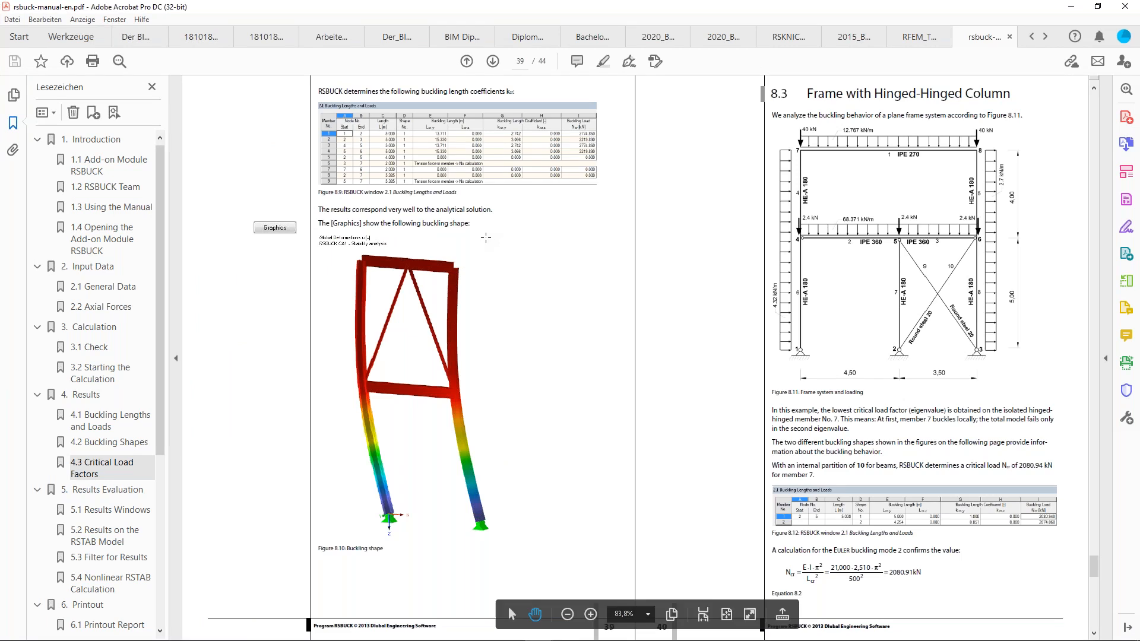
pyautogui.scroll(1, 865, 190)
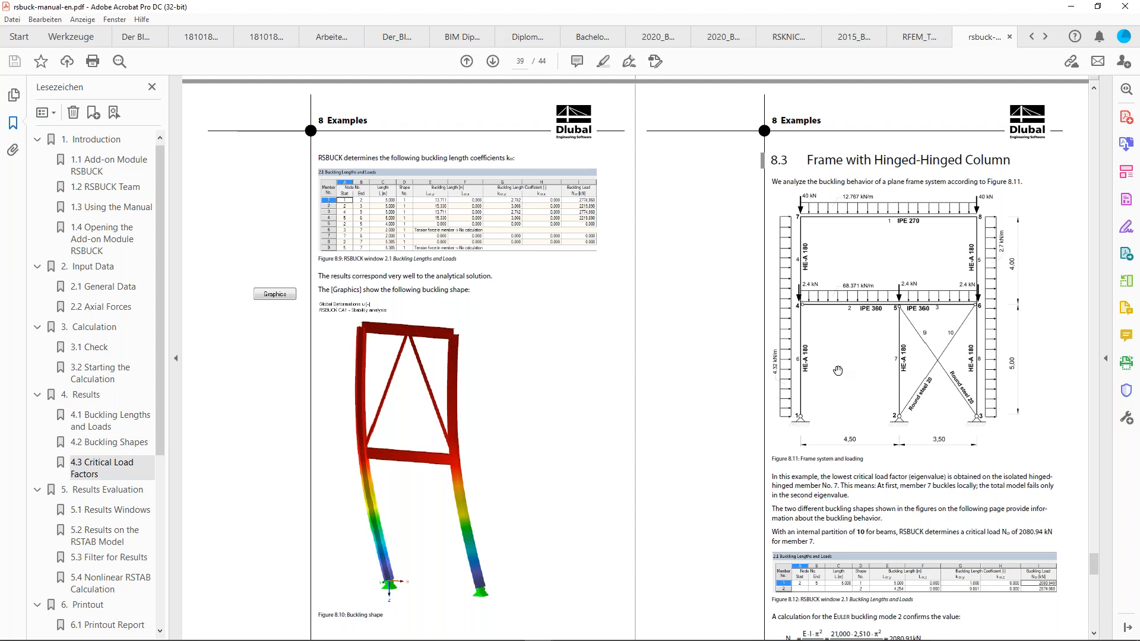
pyautogui.scroll(-4, 837, 371)
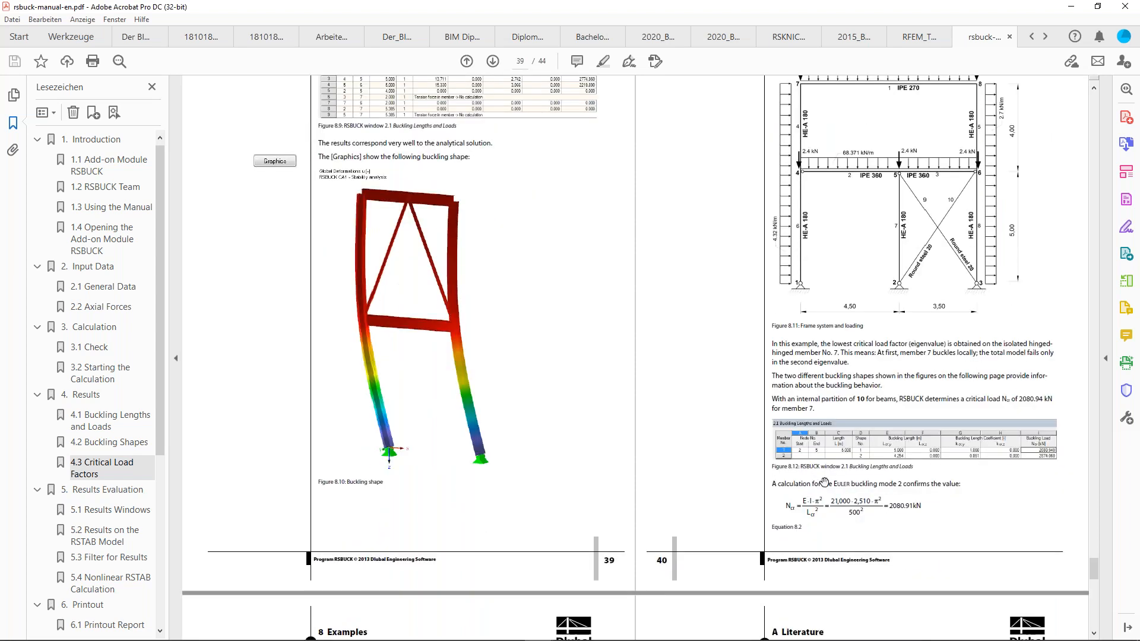
pyautogui.scroll(-2, 817, 512)
pyautogui.scroll(-14, 433, 522)
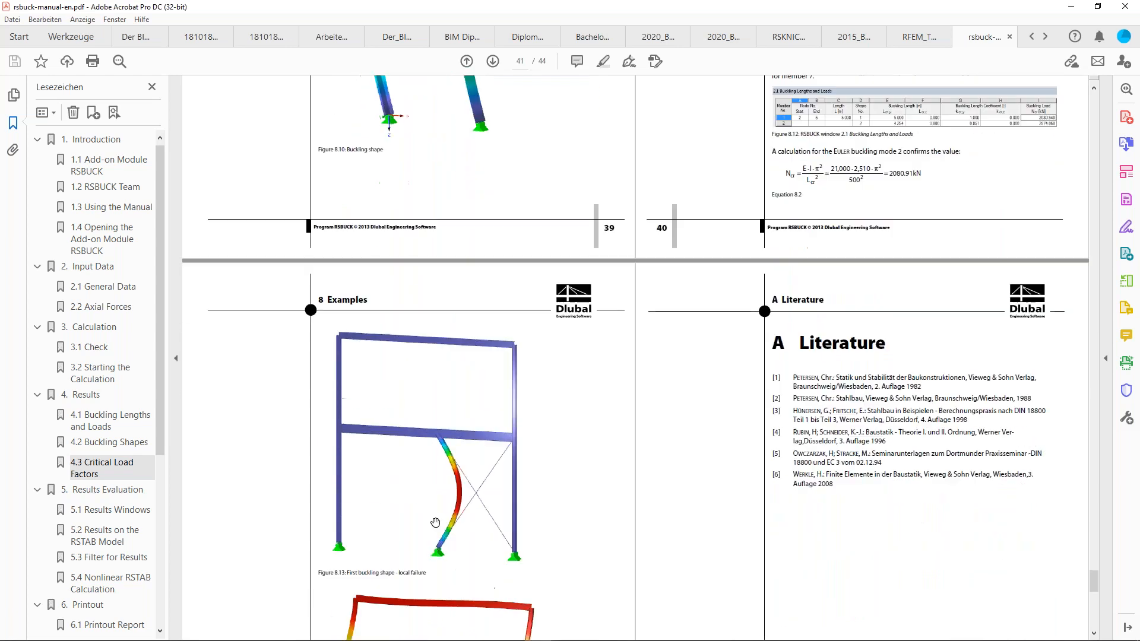
pyautogui.scroll(2, 683, 371)
pyautogui.scroll(6, 684, 371)
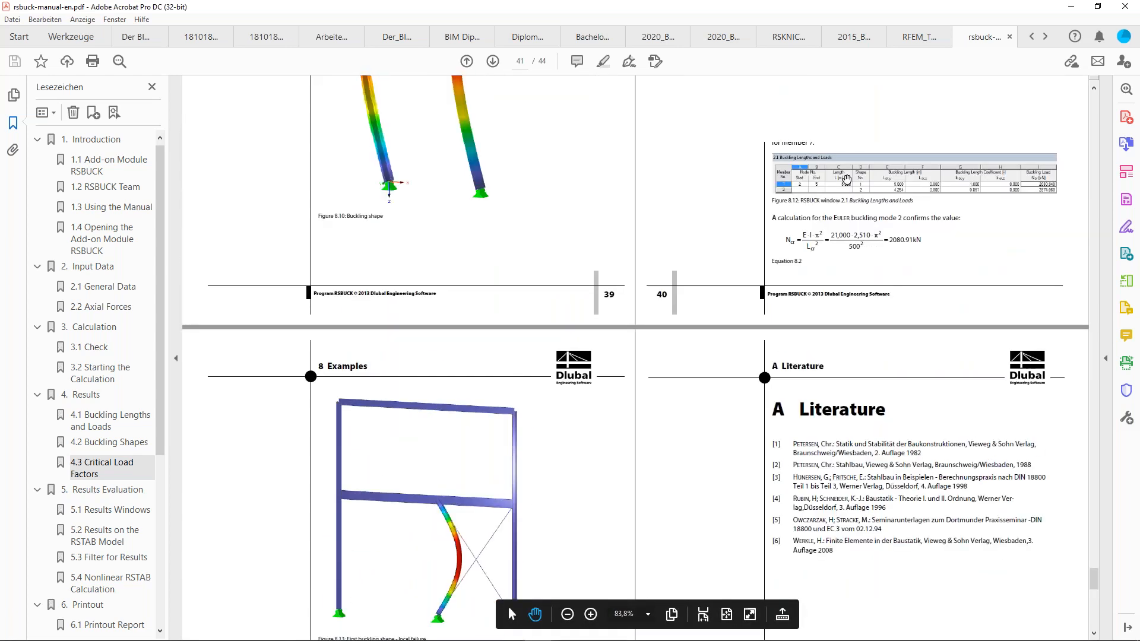
pyautogui.scroll(4, 846, 180)
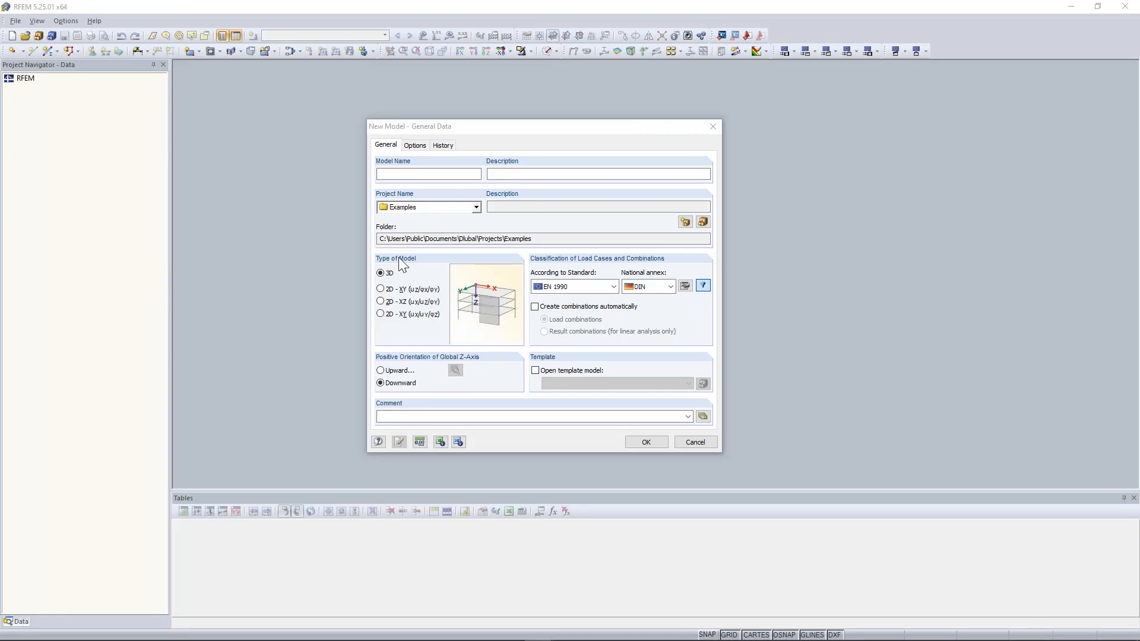
# Switch to RFEM, name the new model 2D Frame and set its type to 2D - XZ.
pyautogui.click(444, 176)
pyautogui.moveTo(565, 125)
pyautogui.mouseDown()
pyautogui.moveTo(551, 118)
pyautogui.moveTo(556, 127)
pyautogui.mouseUp()
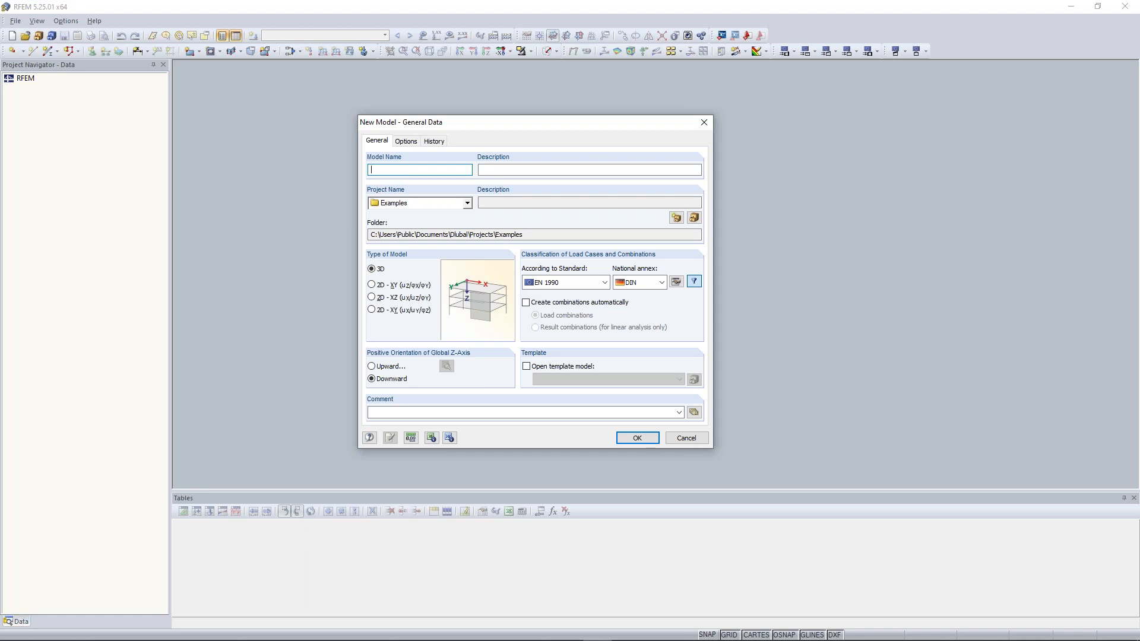
pyautogui.write('2D Frame')
pyautogui.click(418, 298)
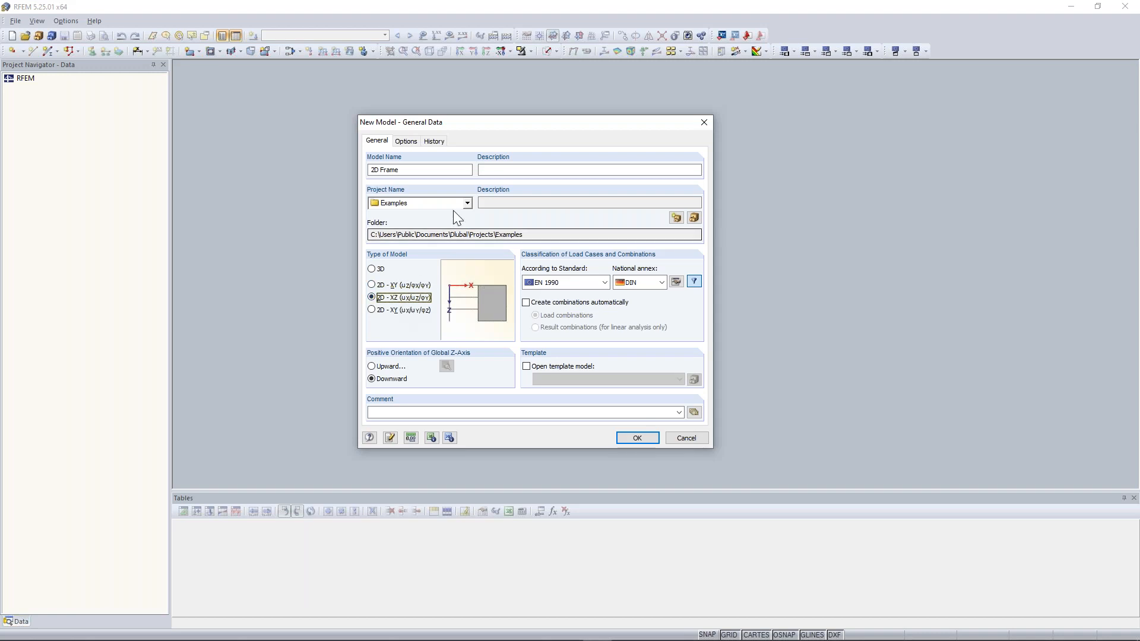
# Assign the new model to the Downloads project under Examples.
pyautogui.click(467, 203)
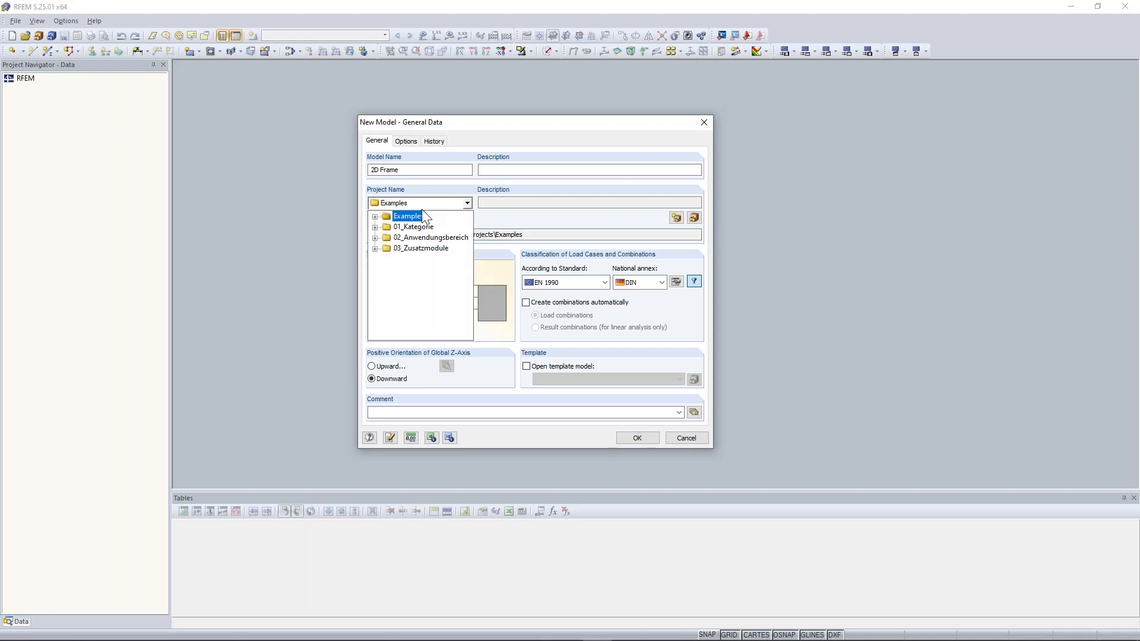
pyautogui.click(375, 216)
pyautogui.click(434, 259)
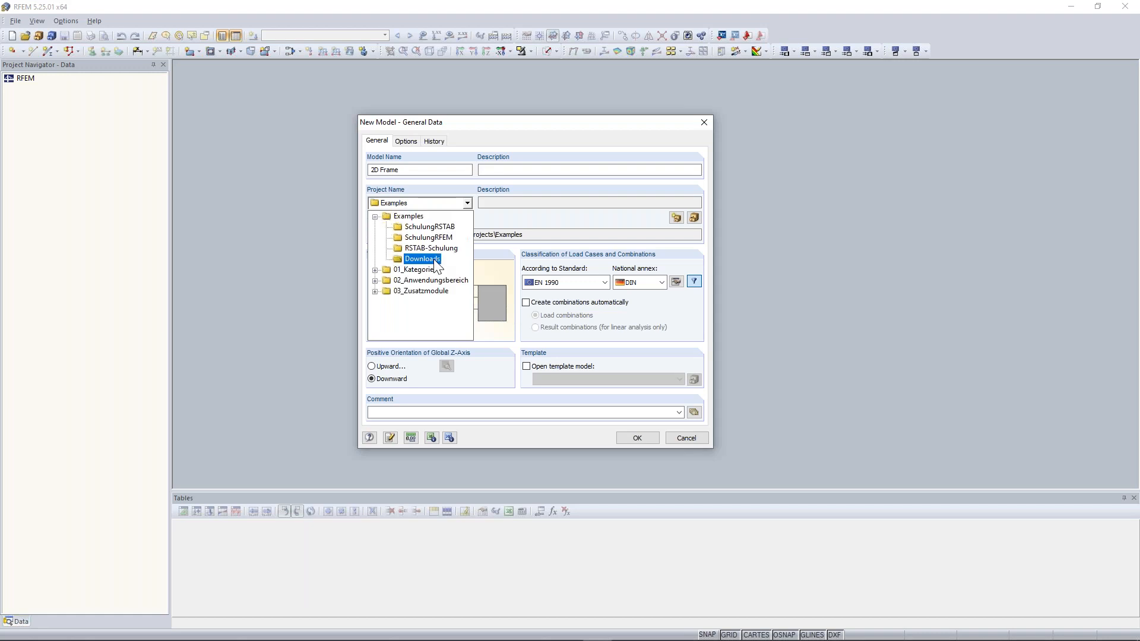
pyautogui.click(456, 234)
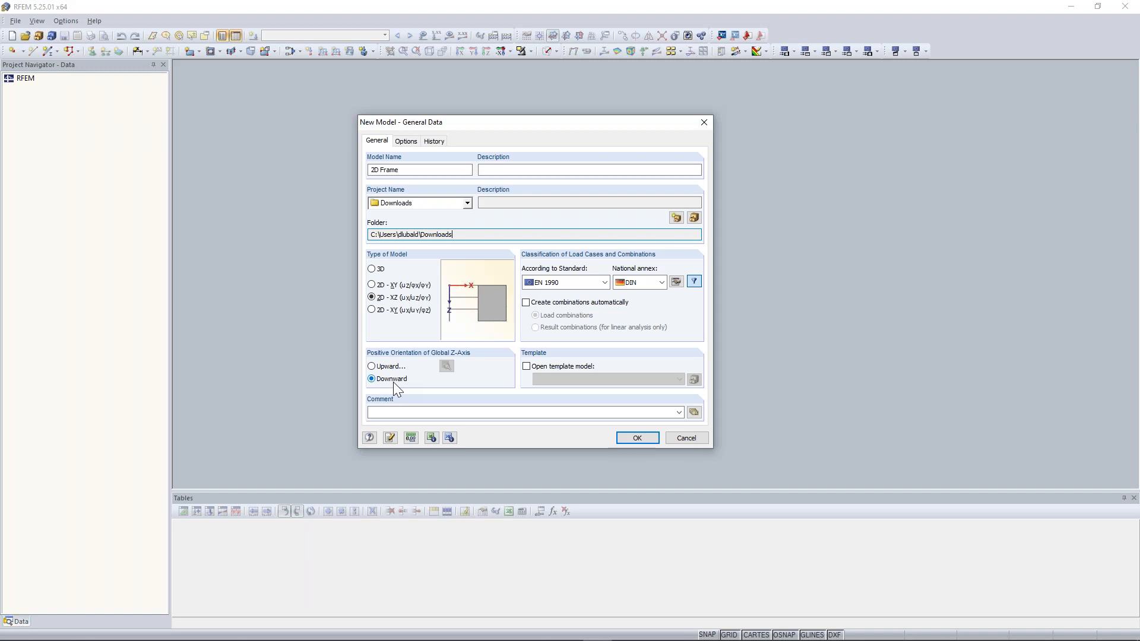
# Review the units and decimal places for the model, loads and results, including the unit choices for lengths and support forces.
pyautogui.click(410, 439)
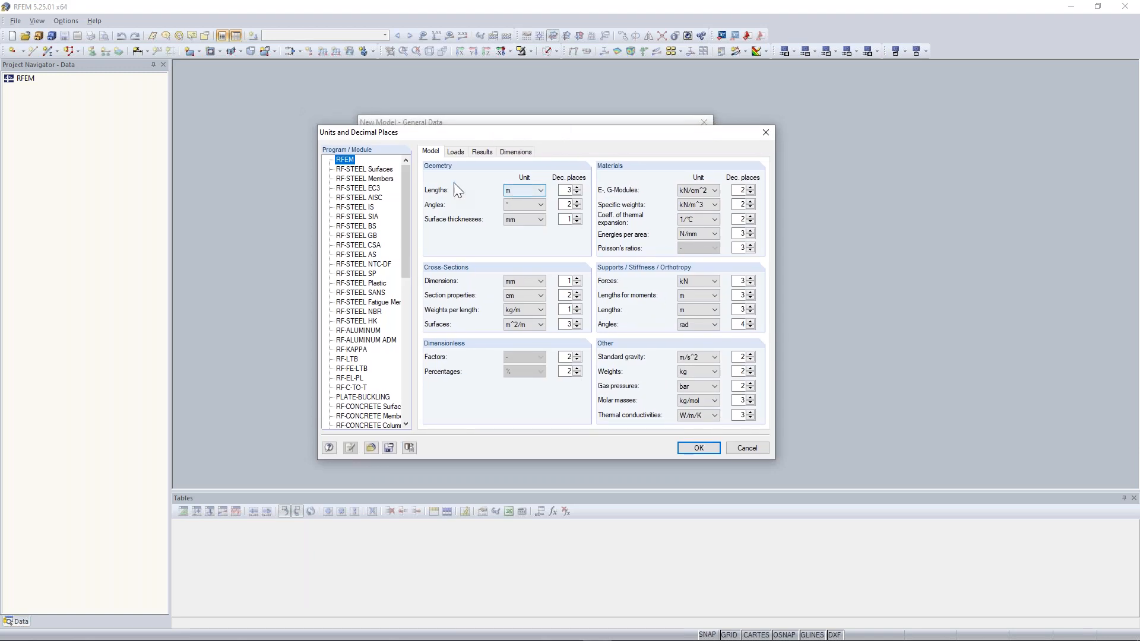
pyautogui.click(526, 191)
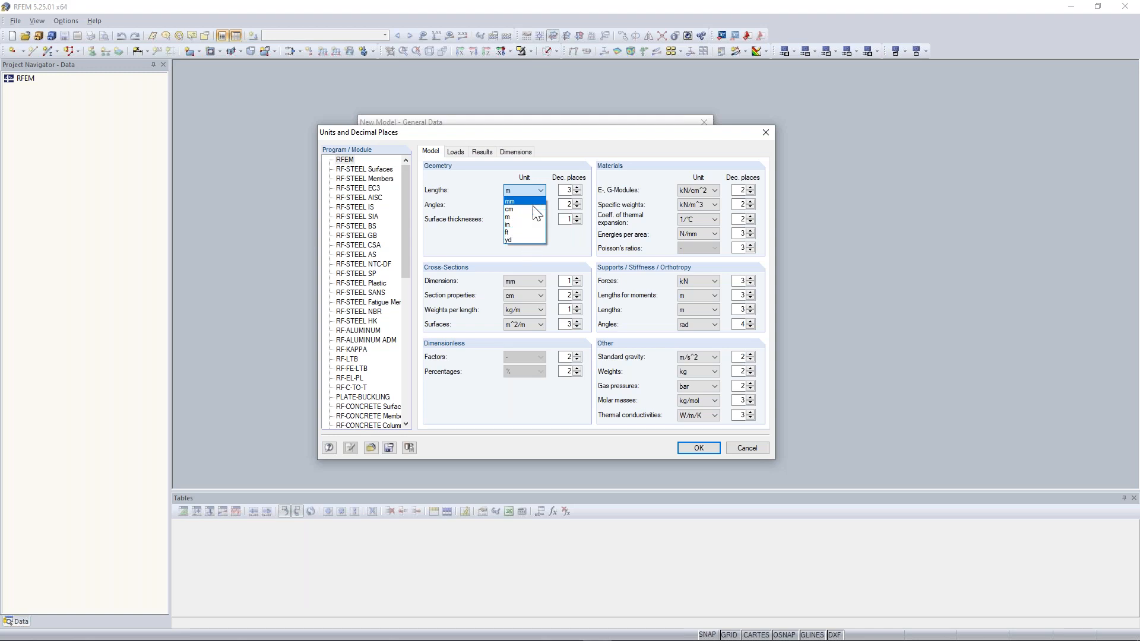
pyautogui.click(466, 208)
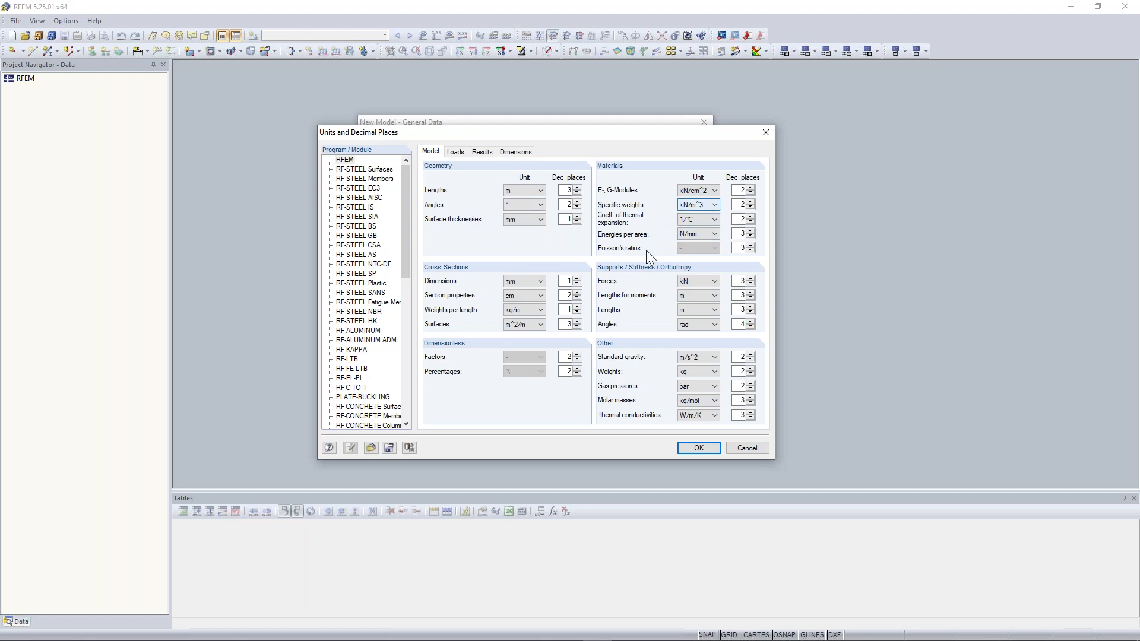
pyautogui.click(688, 281)
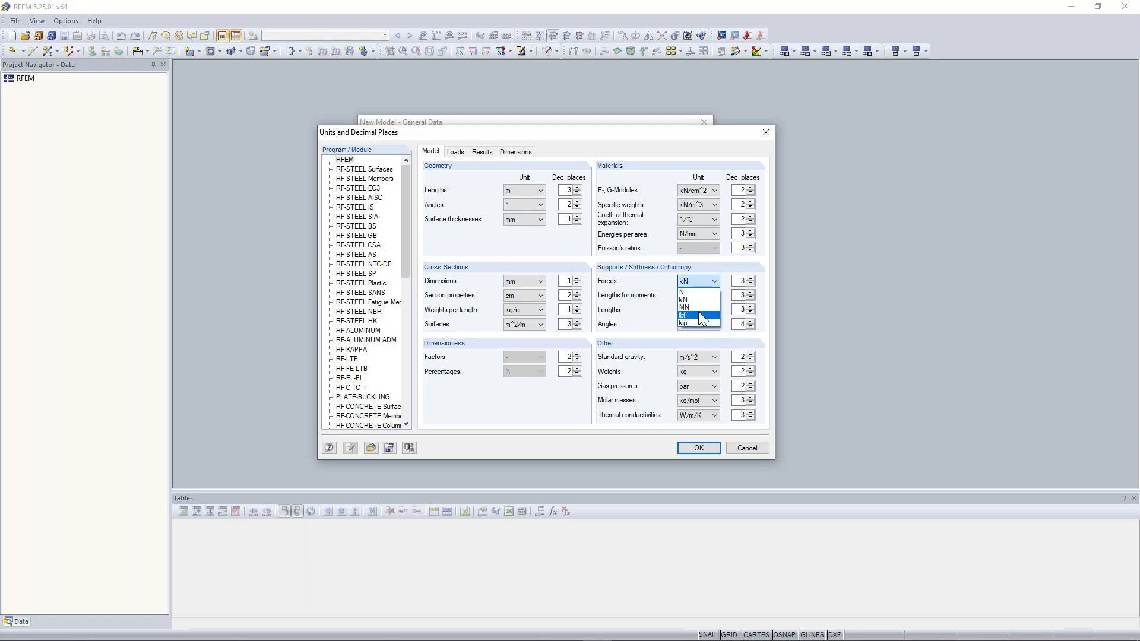
pyautogui.click(640, 273)
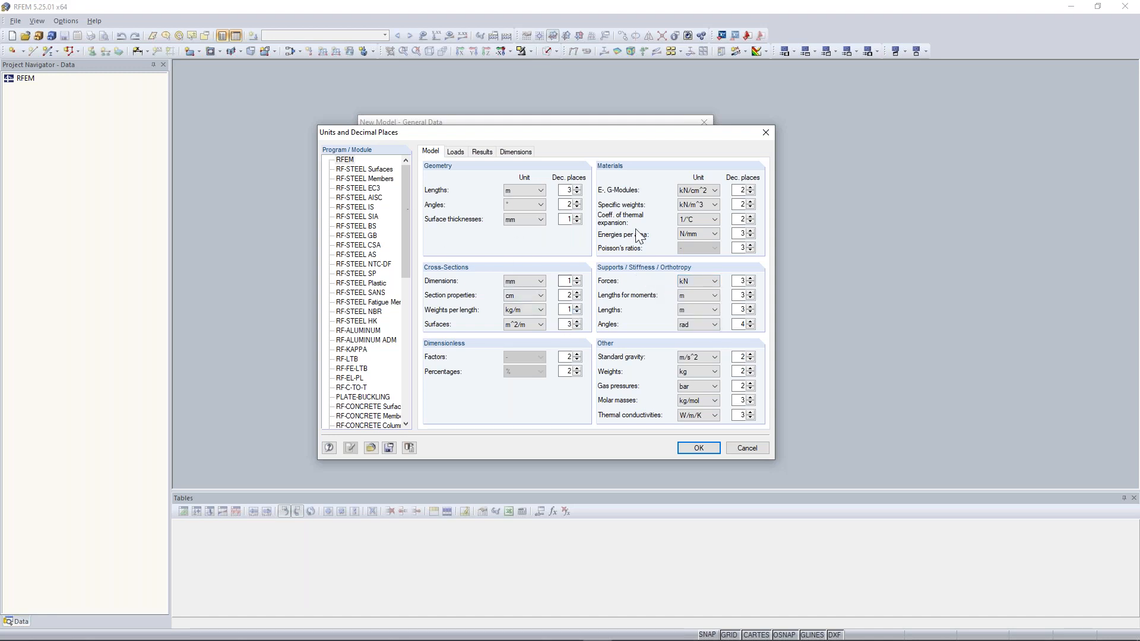
pyautogui.click(456, 156)
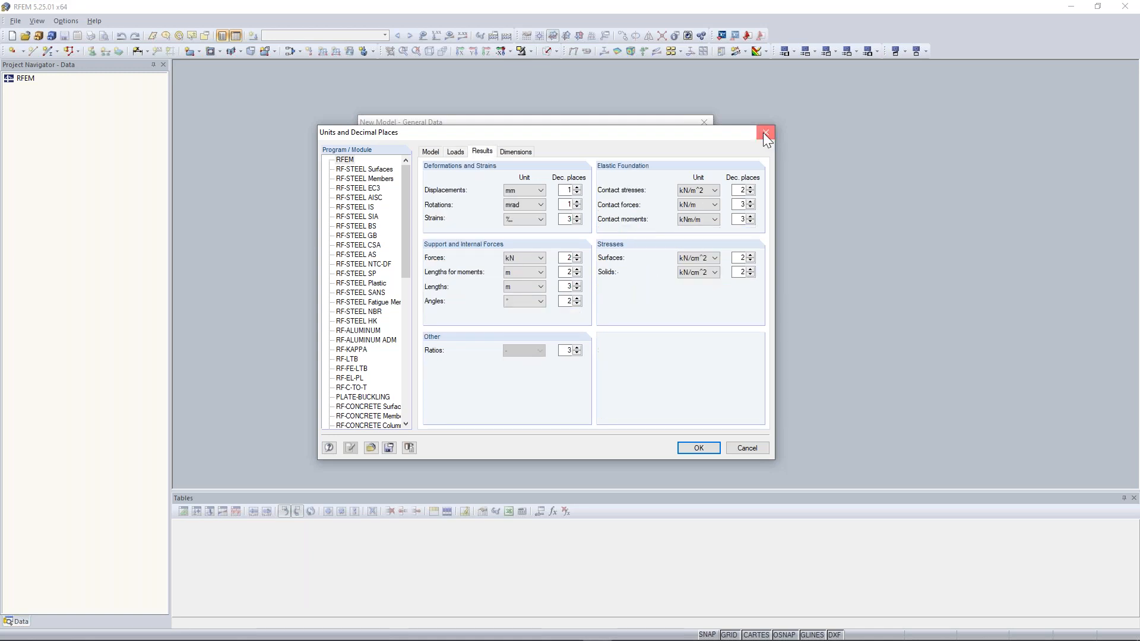
pyautogui.click(765, 132)
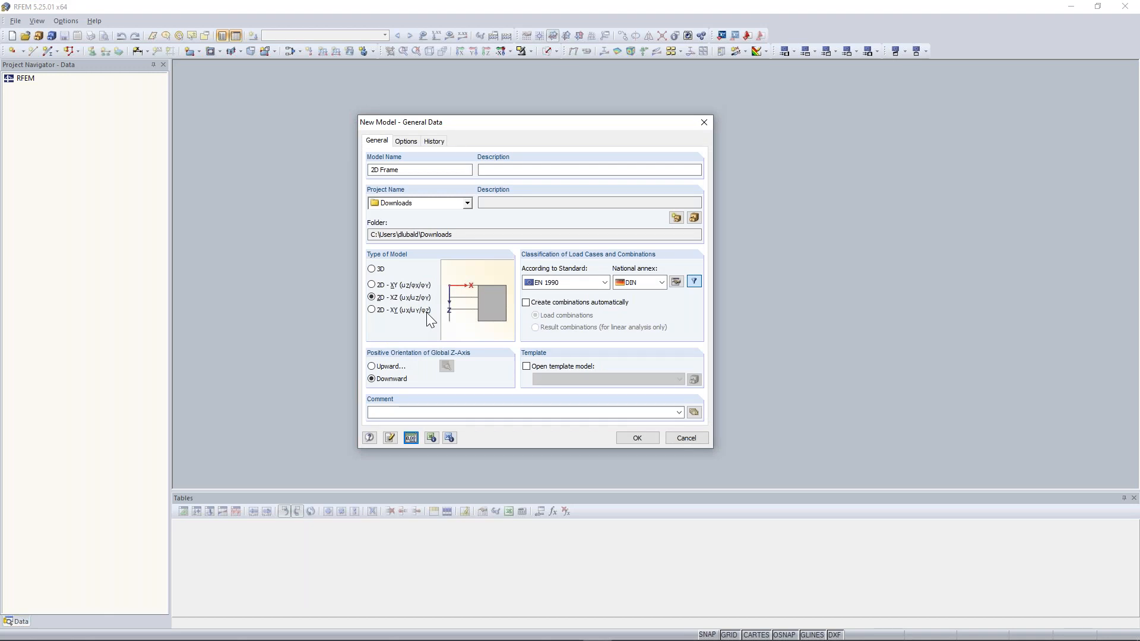
# Create the 2D Frame model with the entered general data.
pyautogui.press('Return')
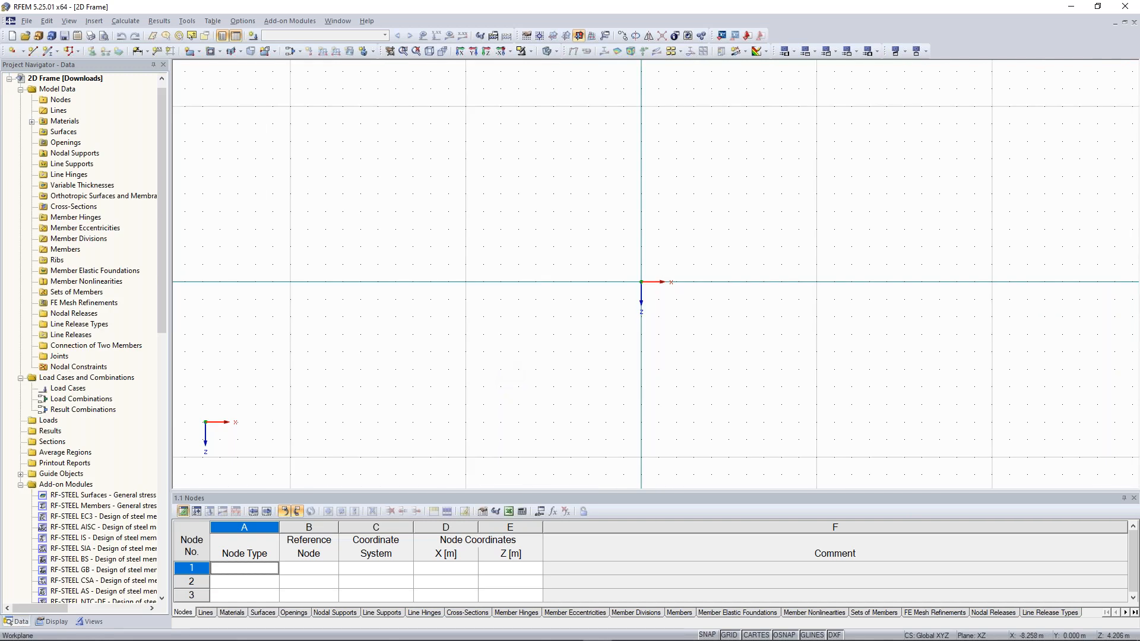
pyautogui.moveTo(604, 289); pyautogui.dragTo(554, 299, button='middle')
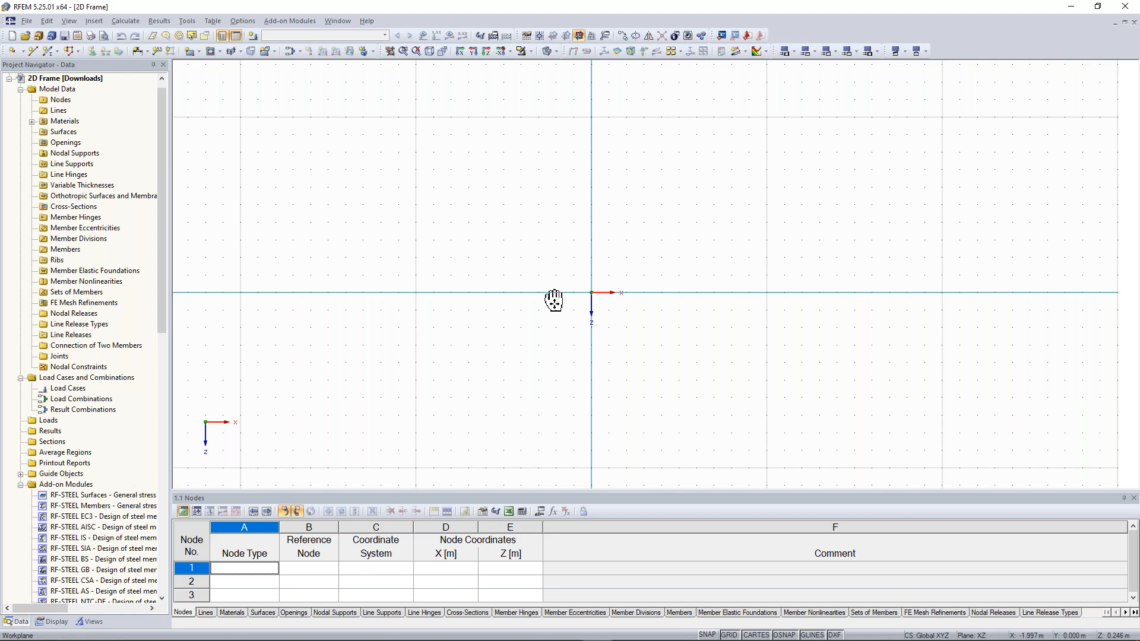
pyautogui.moveTo(554, 301); pyautogui.dragTo(480, 321, button='middle')
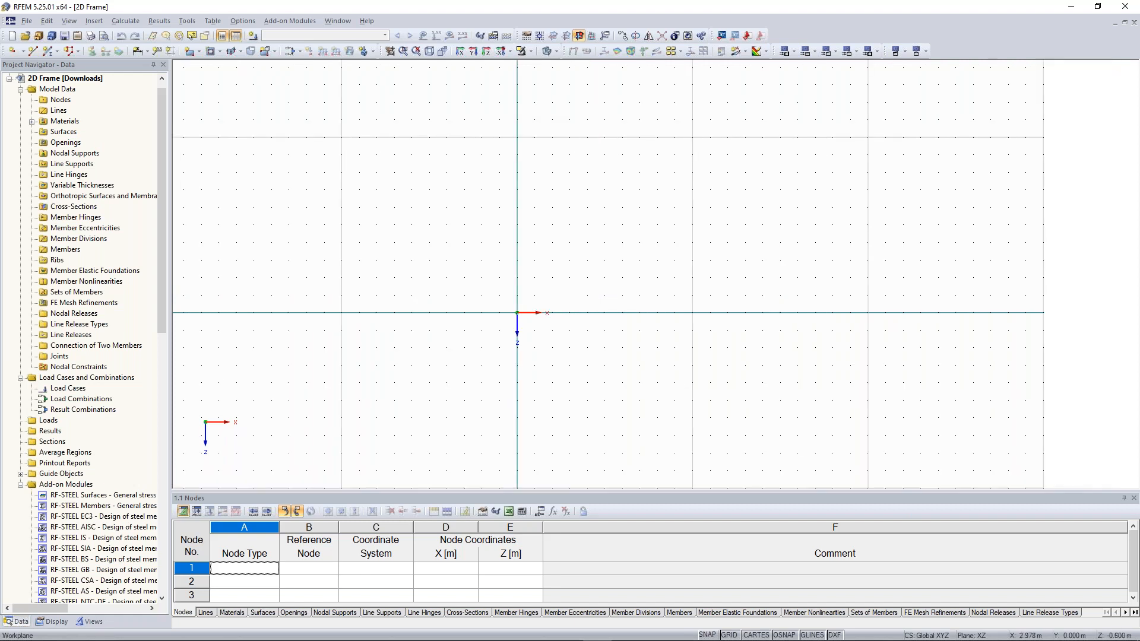
# Start a new beam member and pick the rolled section HEA 180 in Steel S 235 as its new cross-section.
pyautogui.click(47, 52)
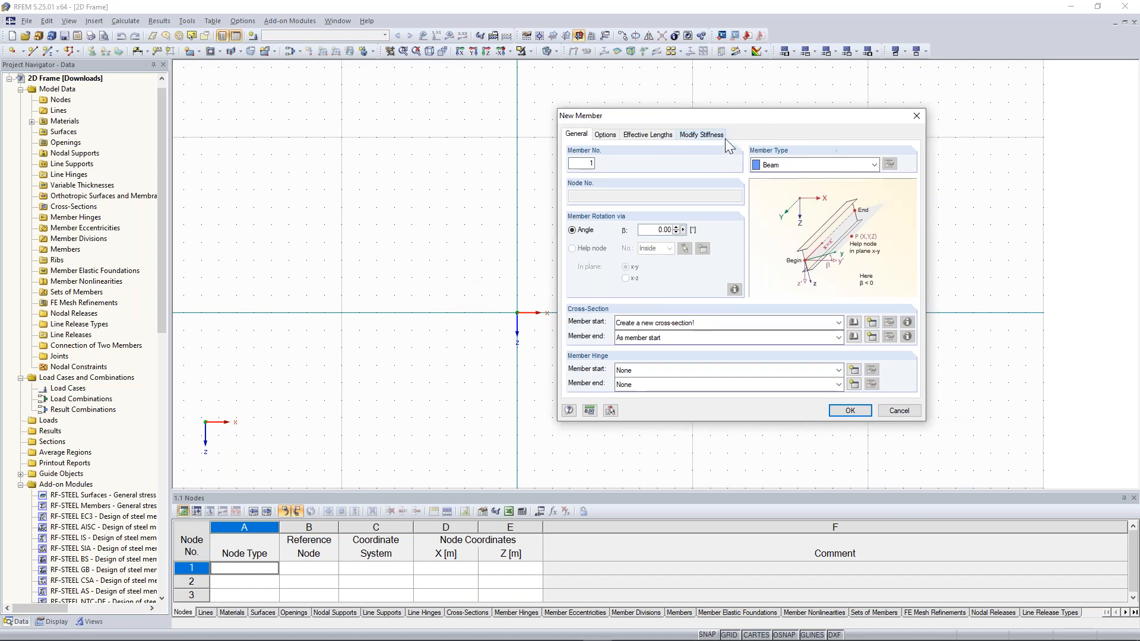
pyautogui.click(871, 321)
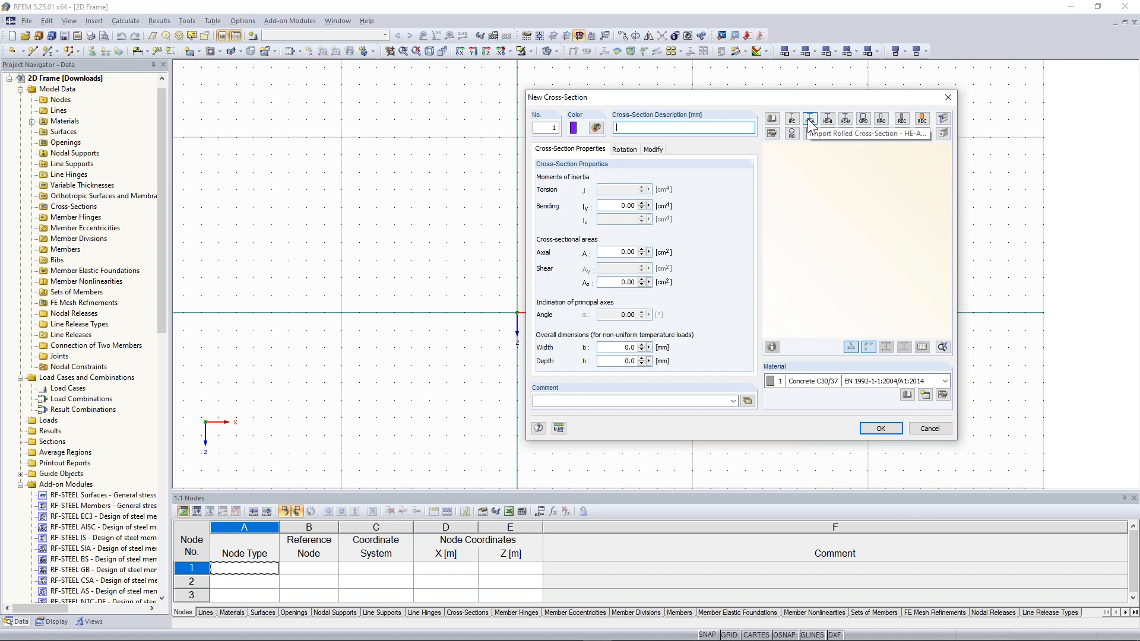
pyautogui.click(809, 118)
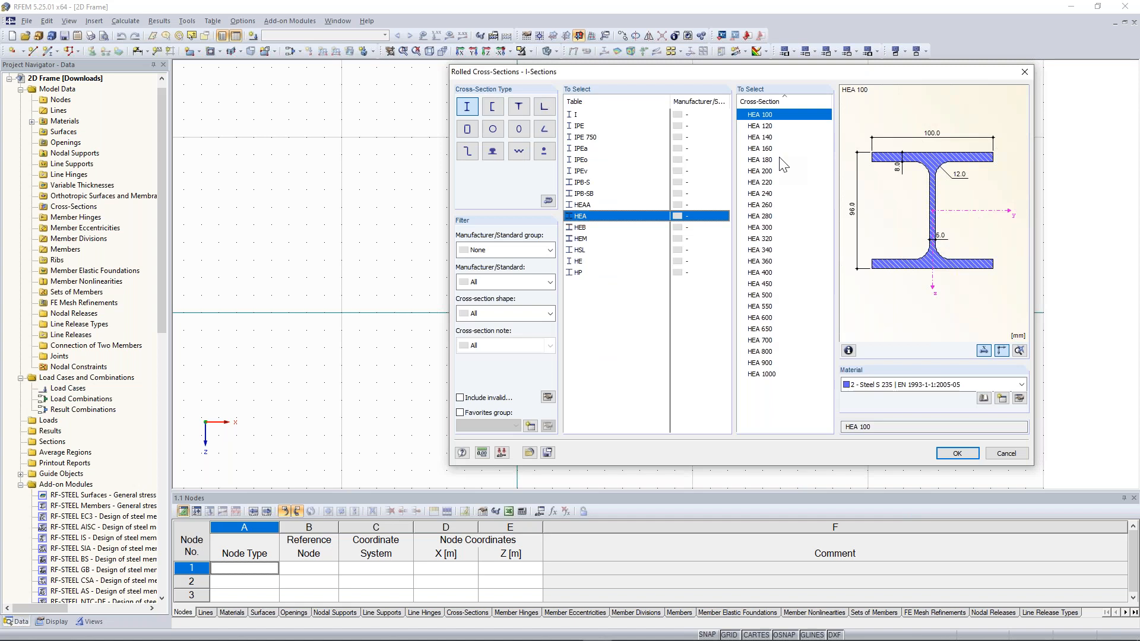
pyautogui.click(783, 160)
pyautogui.click(906, 387)
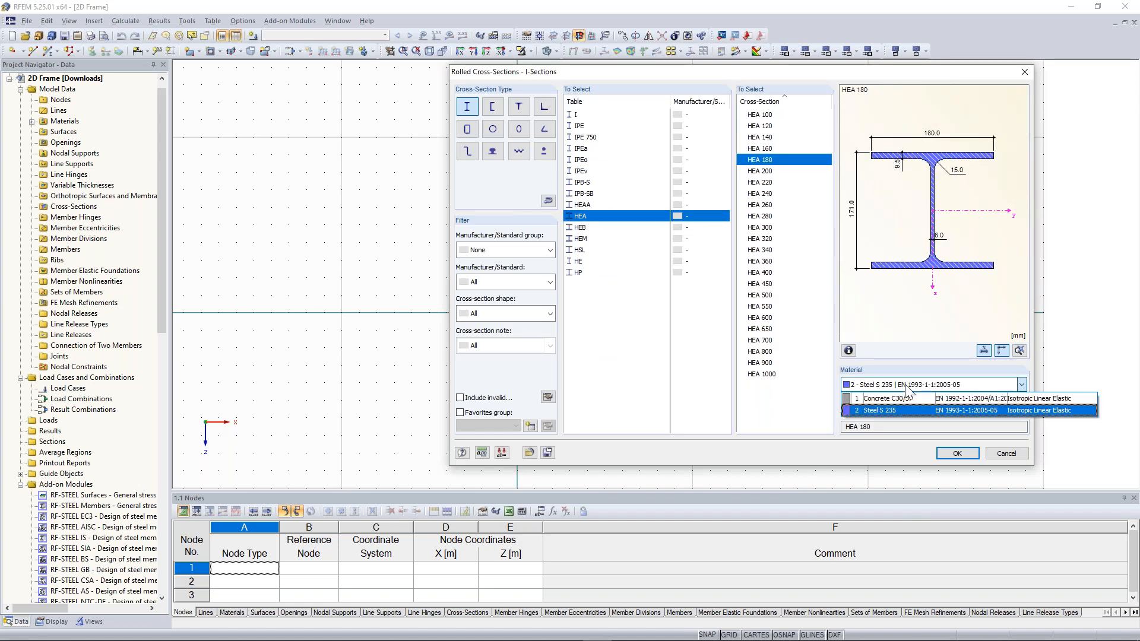
pyautogui.click(904, 385)
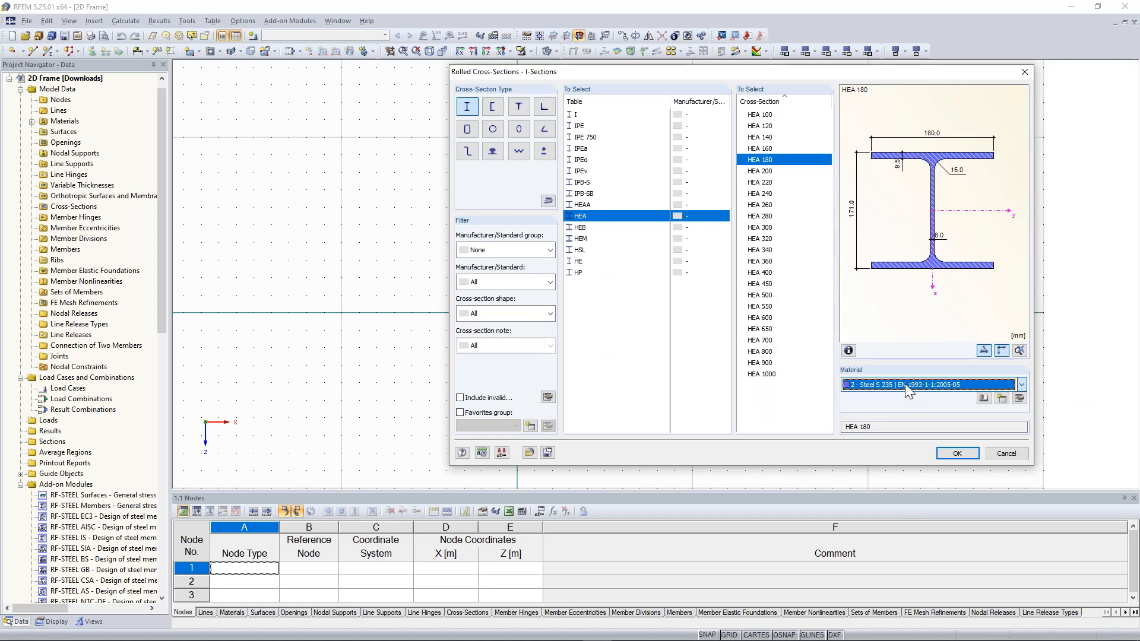
# Examine the constants and strengths of Steel S 235 in the material library, along with the material category filters.
pyautogui.click(1019, 398)
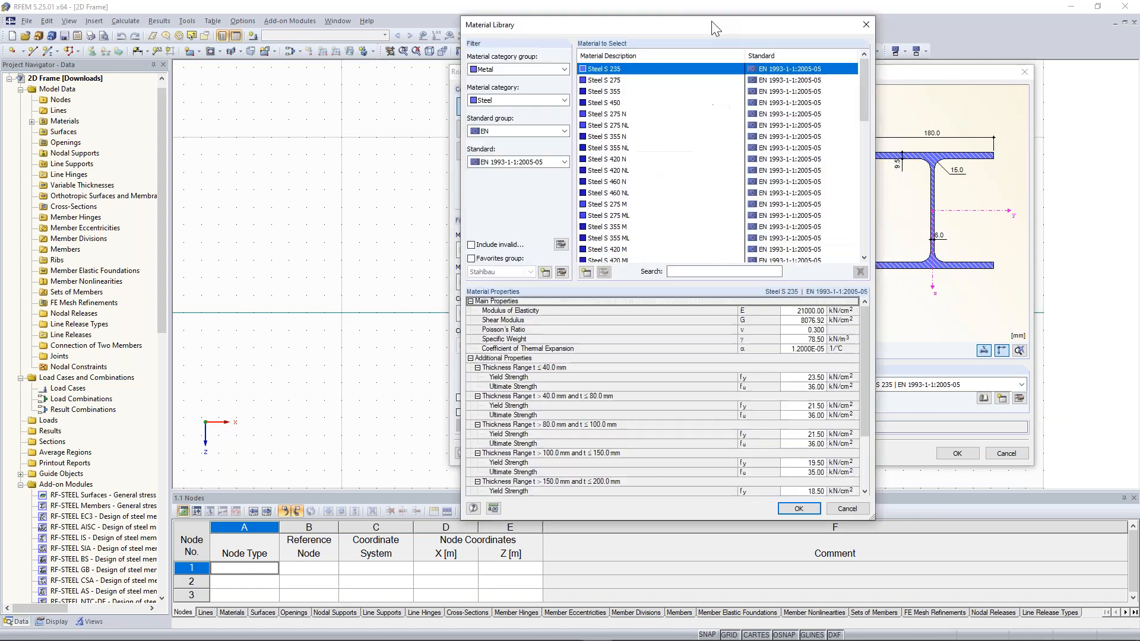
pyautogui.moveTo(712, 20); pyautogui.dragTo(571, 28)
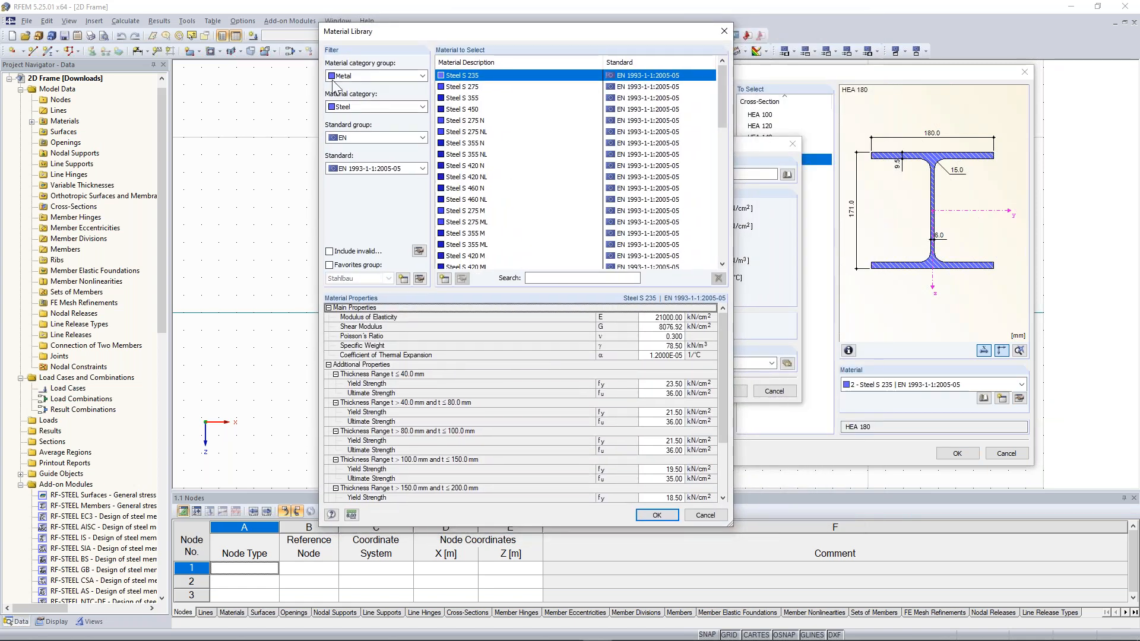
pyautogui.click(423, 76)
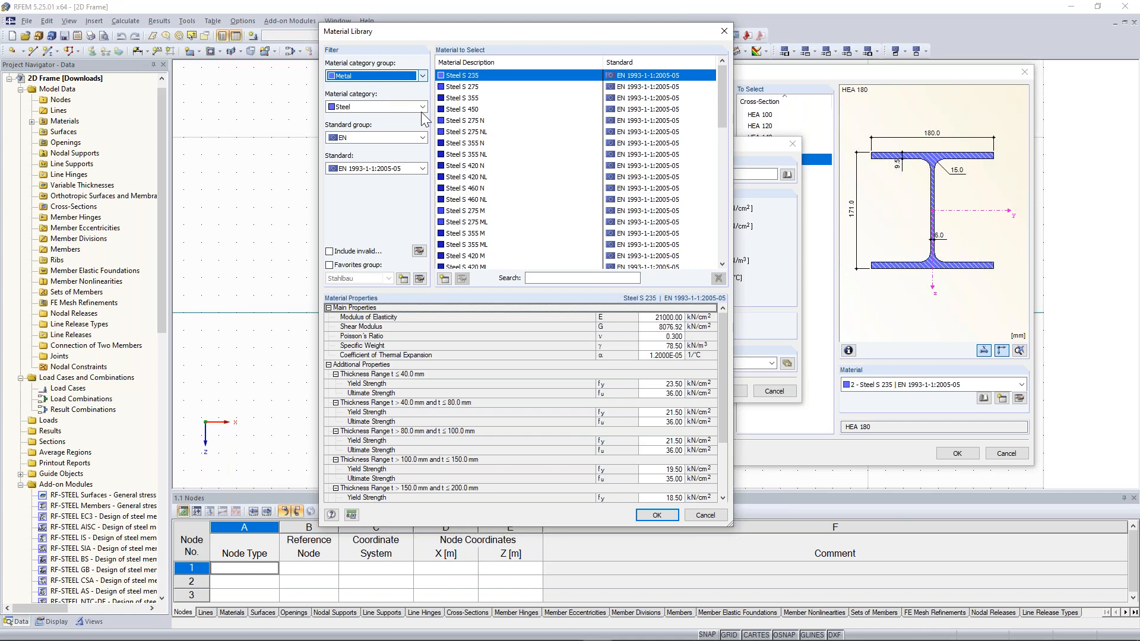
pyautogui.click(422, 109)
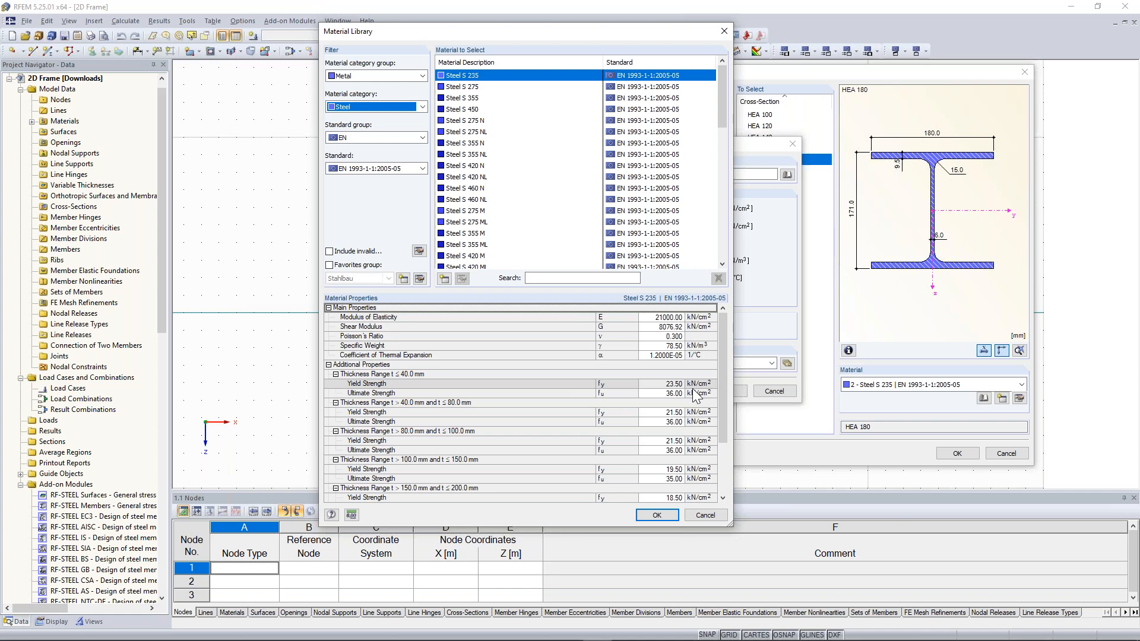
pyautogui.press('Return')
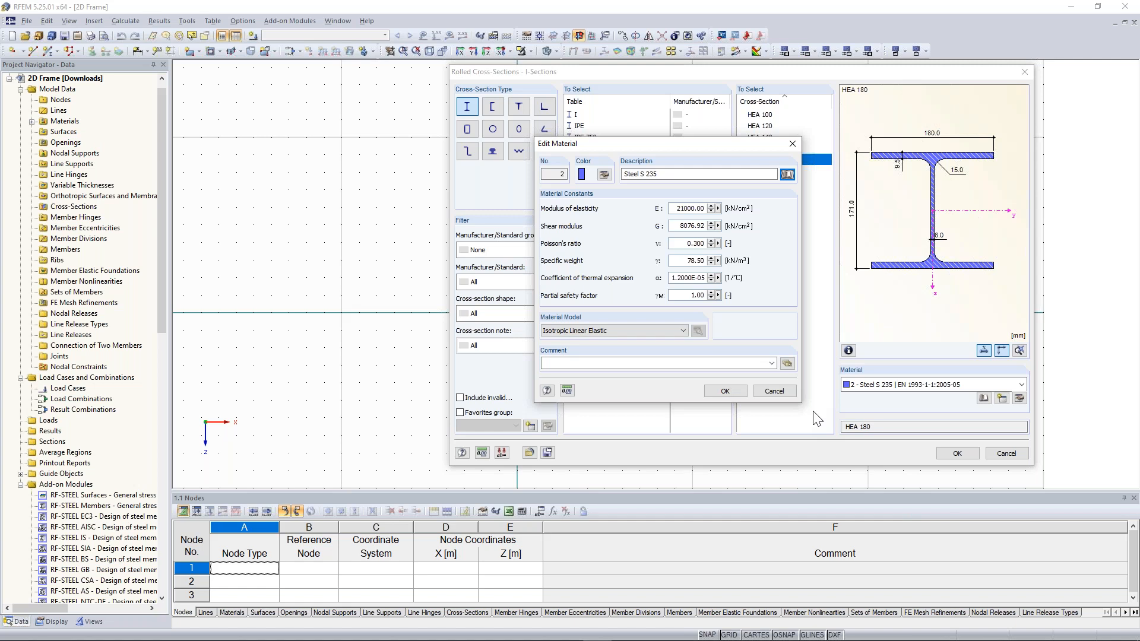
pyautogui.click(773, 391)
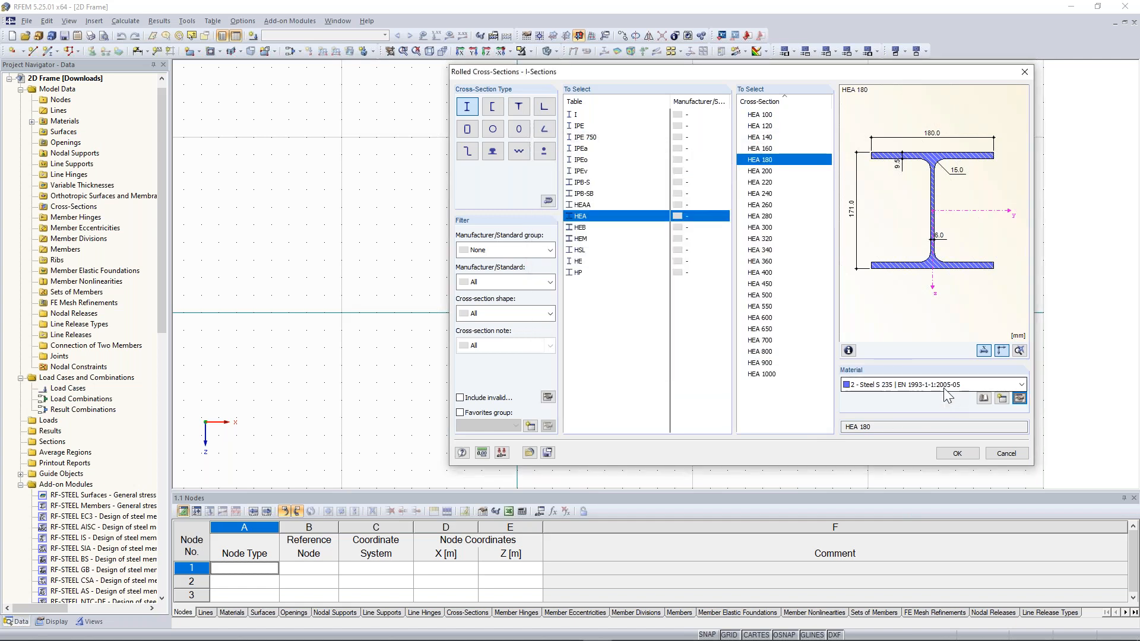
# Assign the HEA 180 section in Steel S 235 to the new member's start and turn on grid snapping for placing it.
pyautogui.click(957, 453)
pyautogui.click(880, 430)
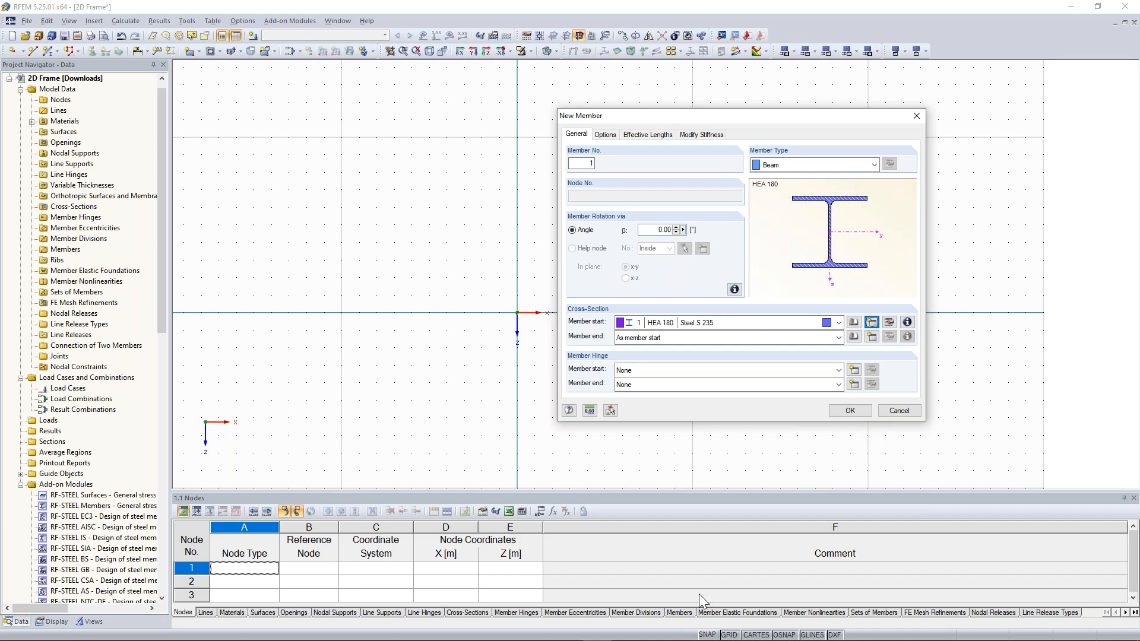
pyautogui.click(707, 633)
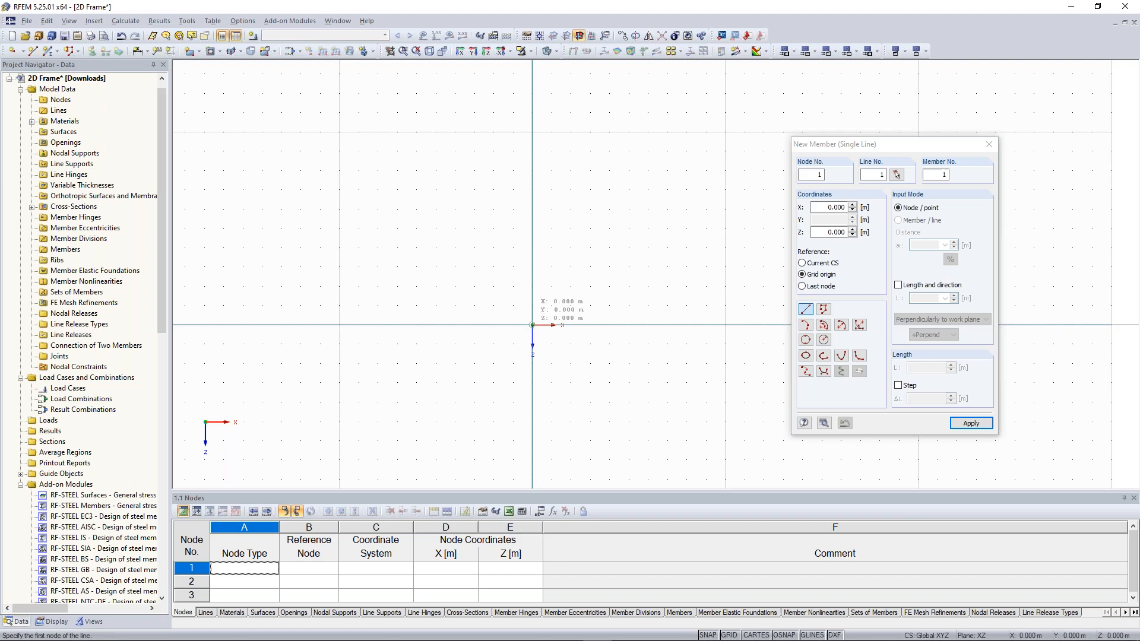
# Place the HEA 180 column from the grid origin up to X 0, Z -9 m, 9 m long.
pyautogui.click(532, 325)
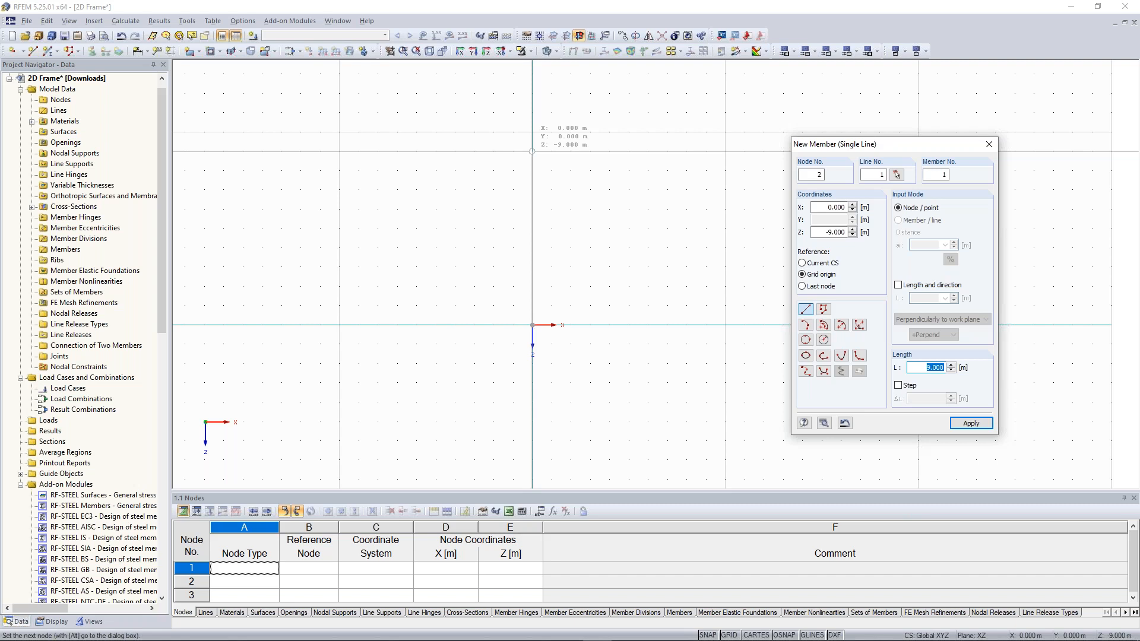
pyautogui.press('Return')
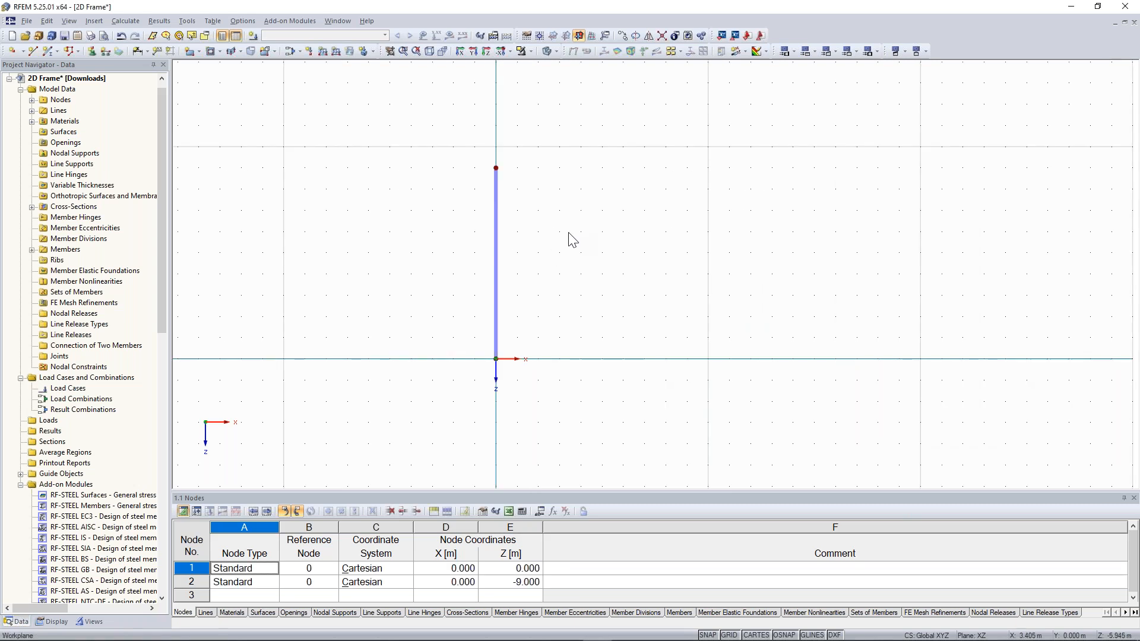
pyautogui.moveTo(529, 239); pyautogui.dragTo(499, 247, button='middle')
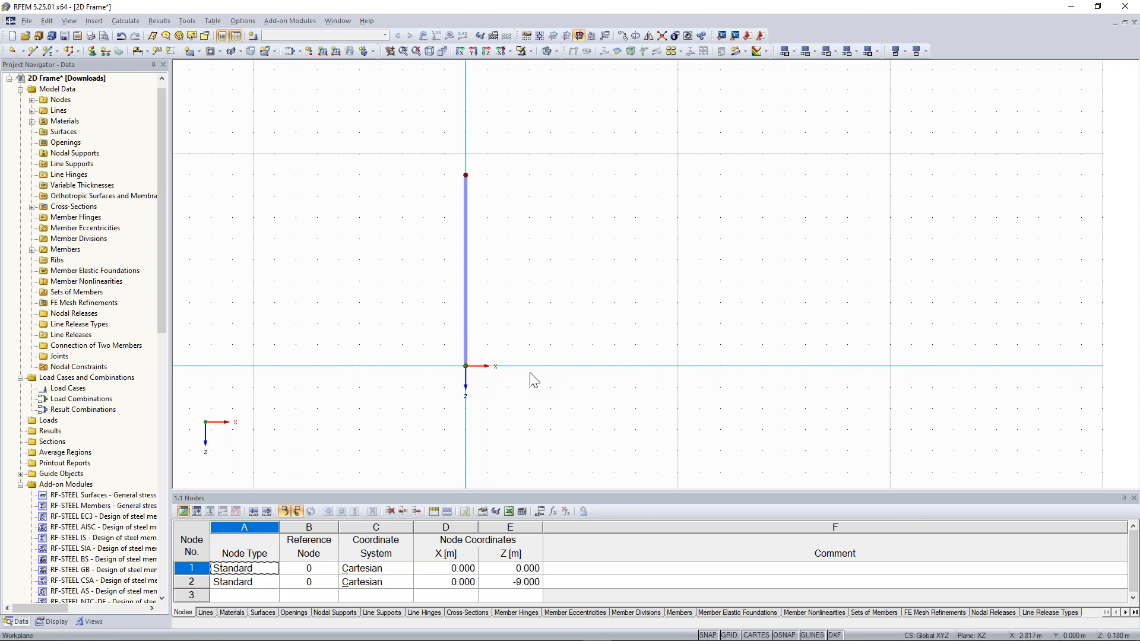
# Add a second HEA 180 column, 9 m long, from X 8 m, Z 0 up to X 8 m, Z -9 m.
pyautogui.click(47, 51)
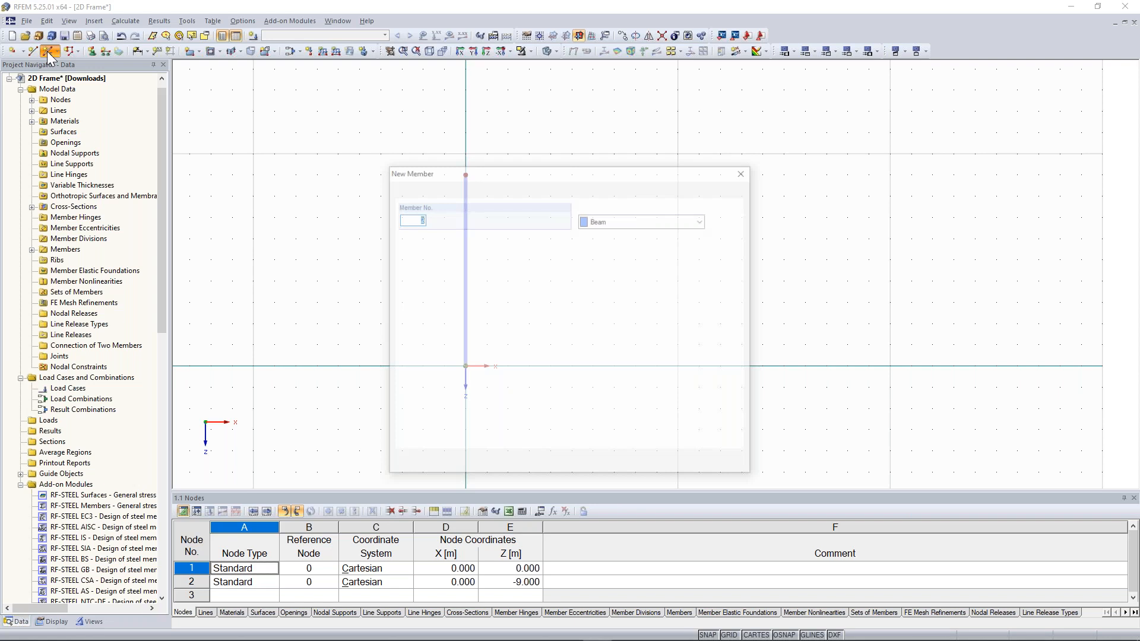
pyautogui.click(665, 467)
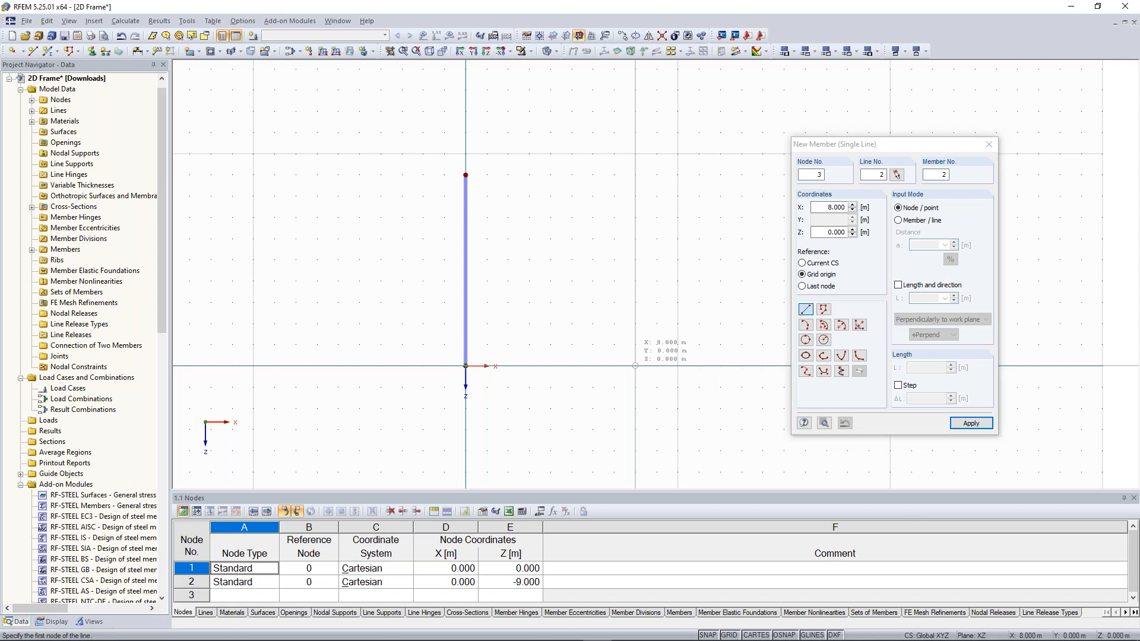
pyautogui.click(636, 366)
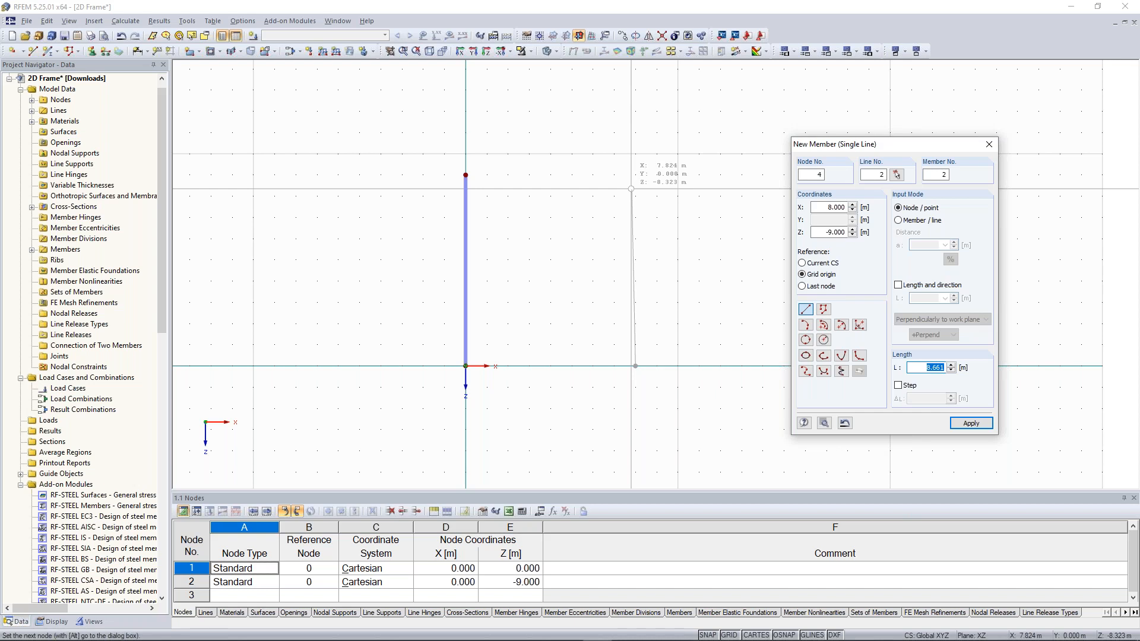
pyautogui.write('9')
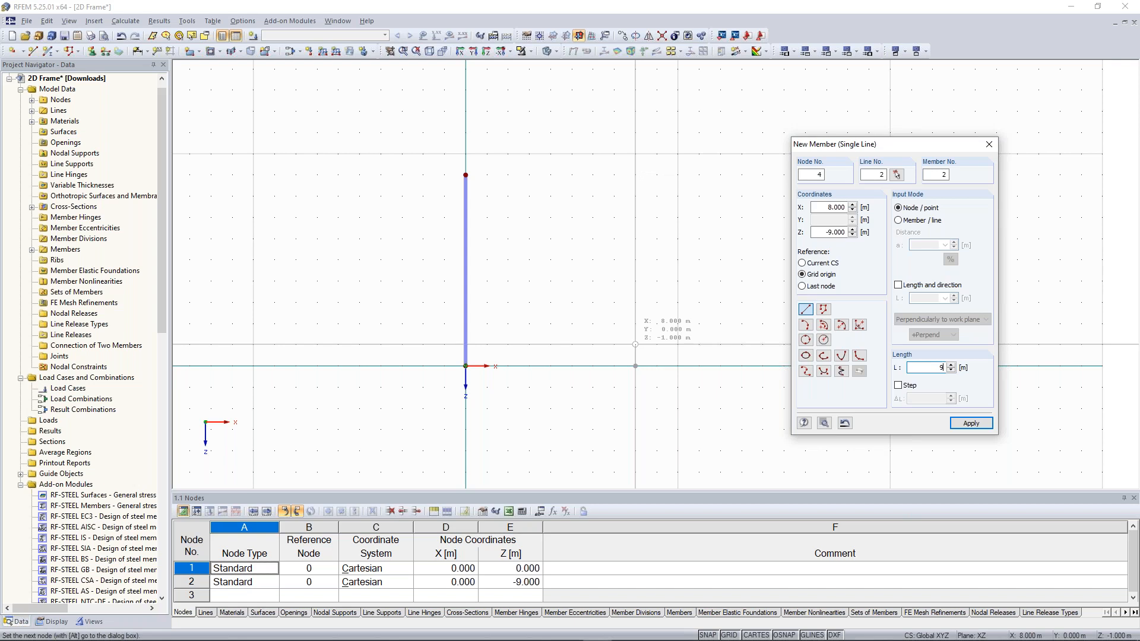
pyautogui.press('Return')
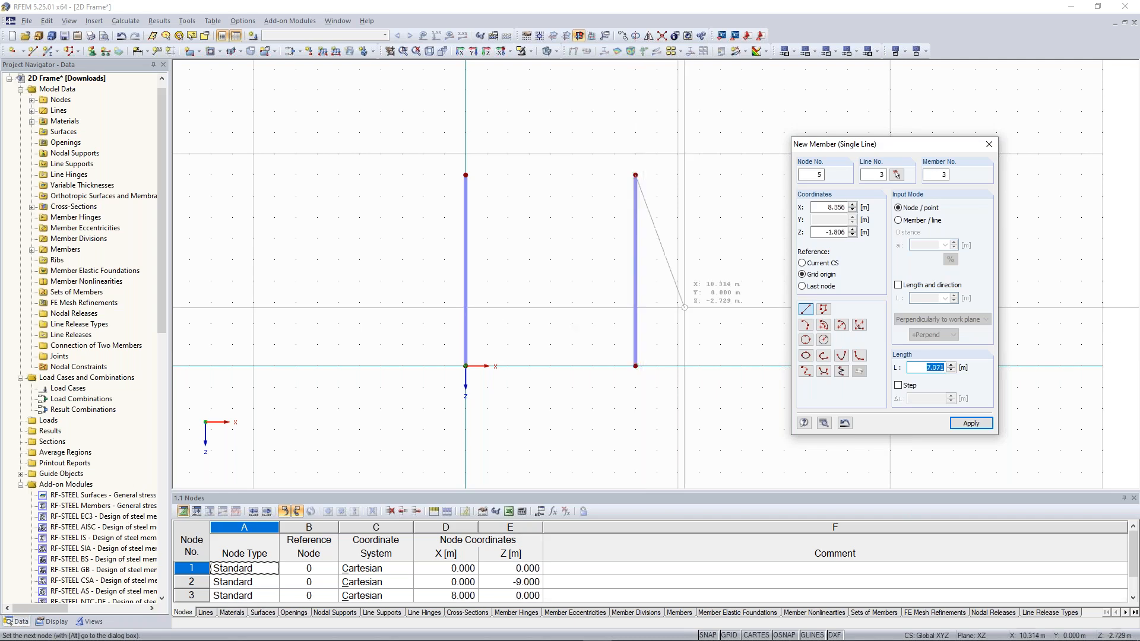
pyautogui.rightClick(605, 120)
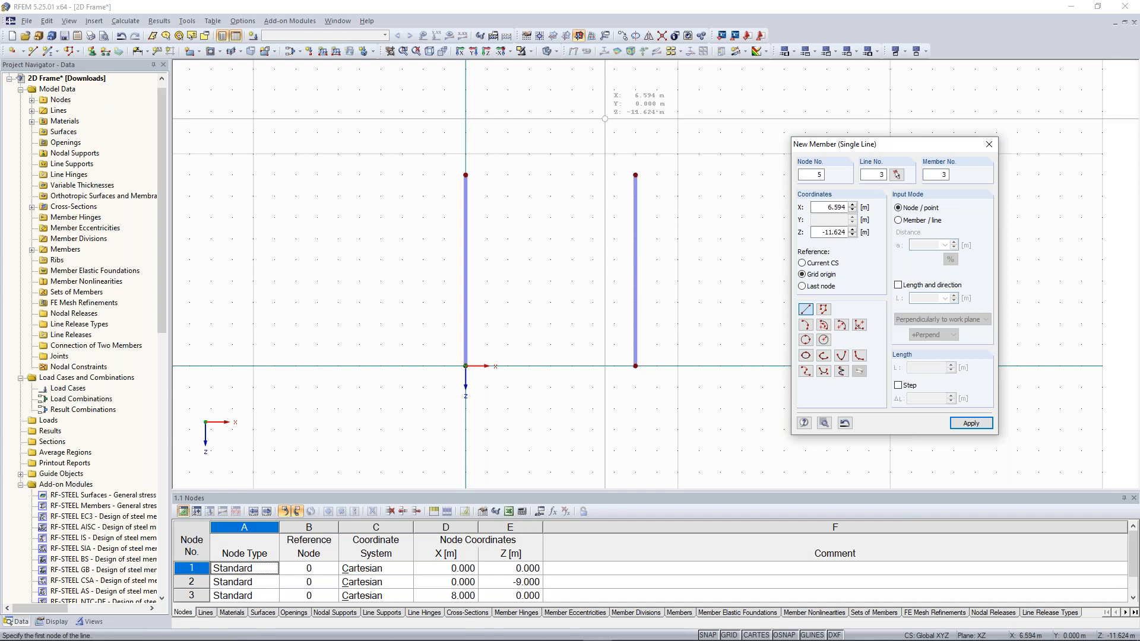
pyautogui.rightClick(605, 119)
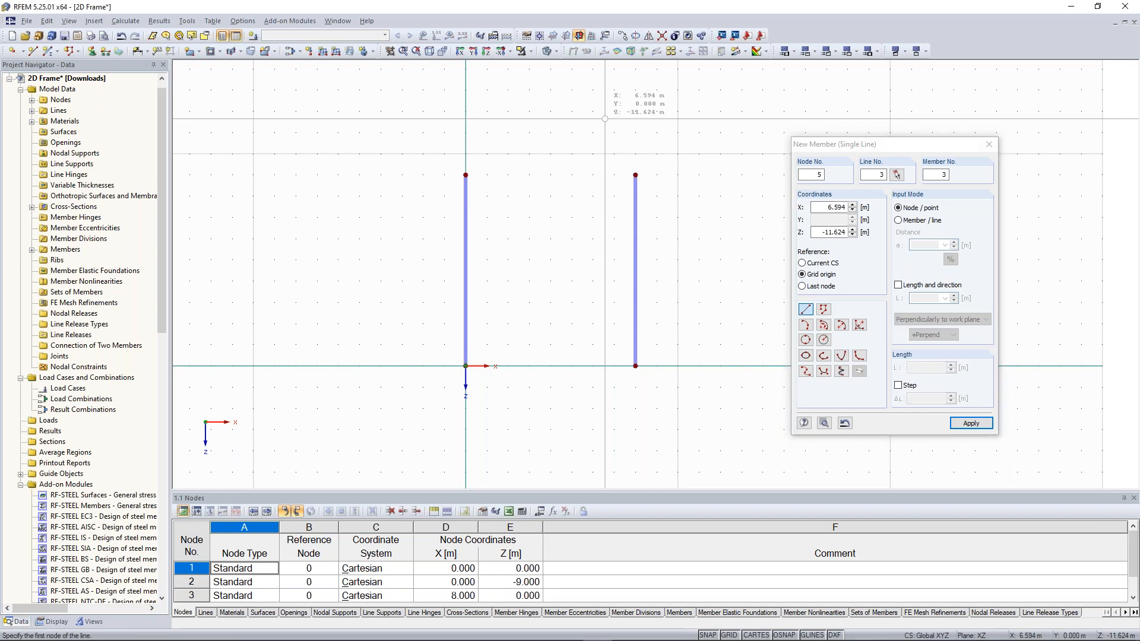
pyautogui.rightClick(605, 119)
# Start another beam member and give it the new rolled cross-section IPE 270 in Steel S 235.
pyautogui.scroll(1, 661, 191)
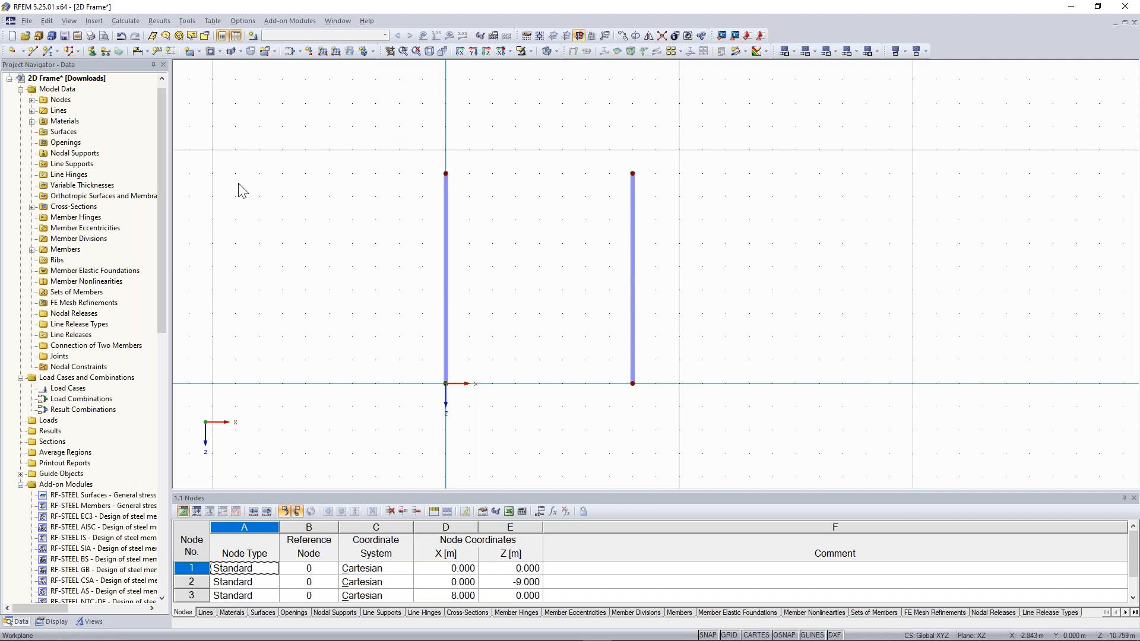
pyautogui.click(46, 51)
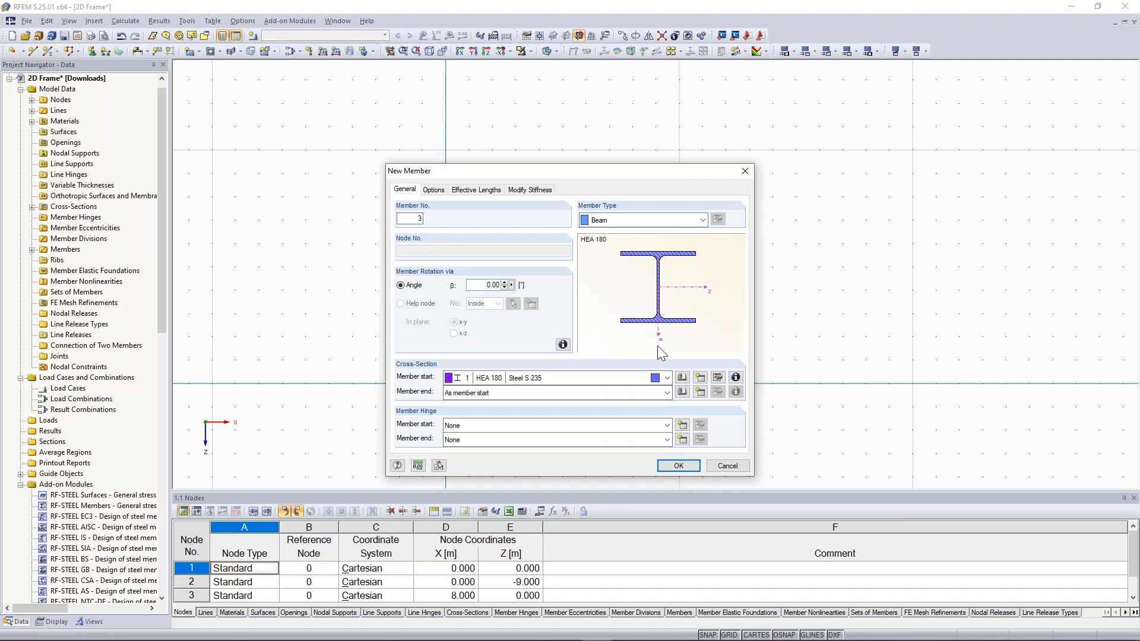
pyautogui.click(701, 382)
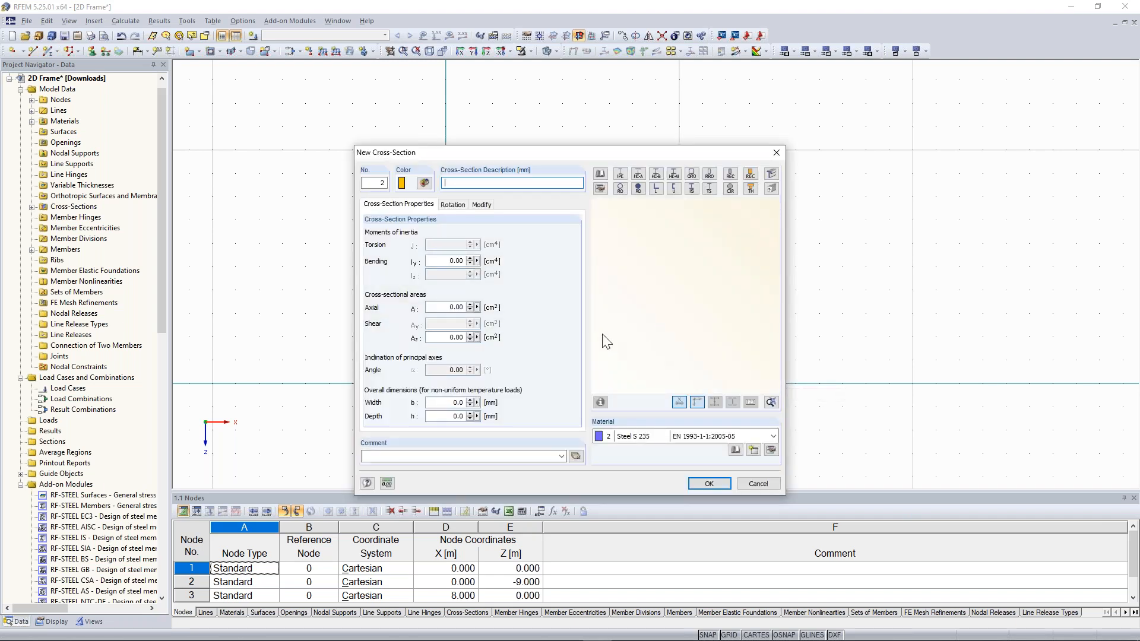
pyautogui.click(620, 175)
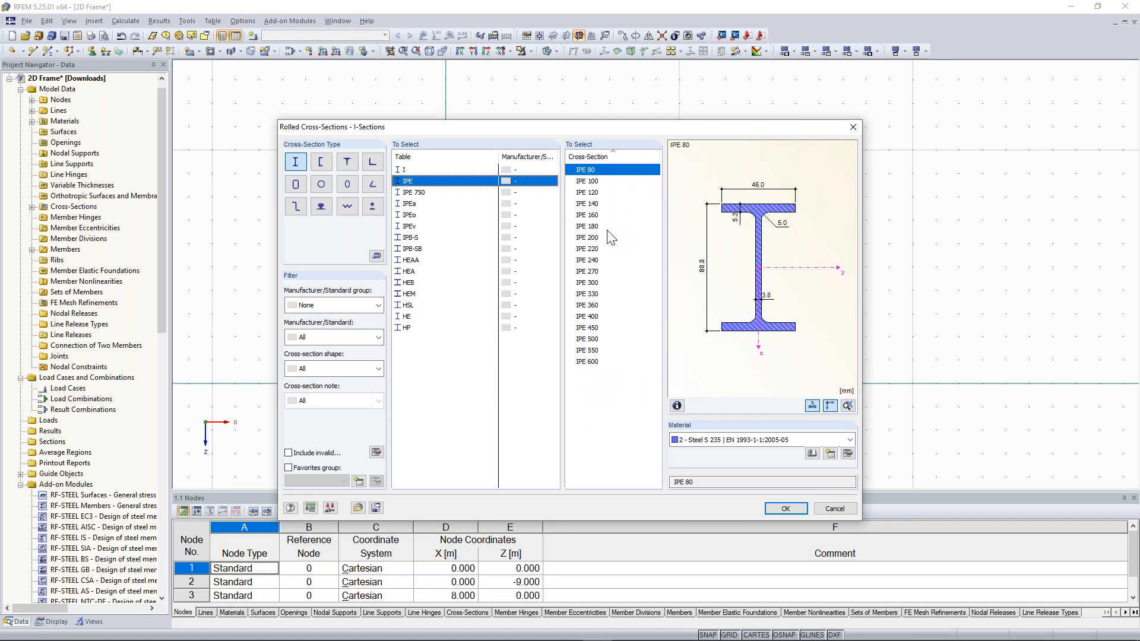
pyautogui.click(599, 274)
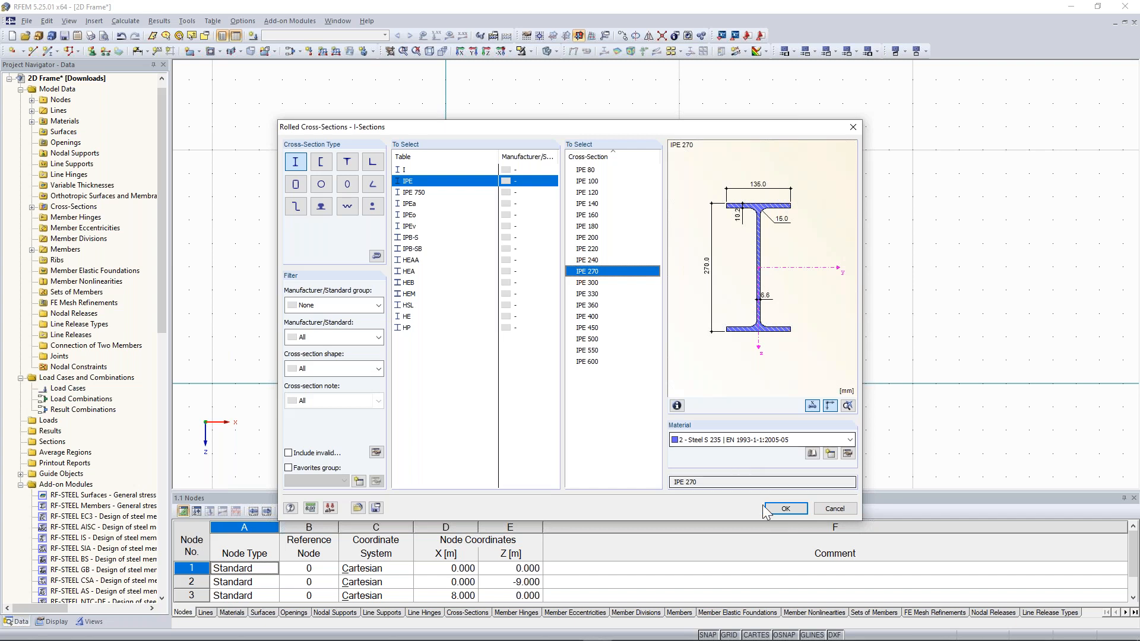
pyautogui.click(783, 508)
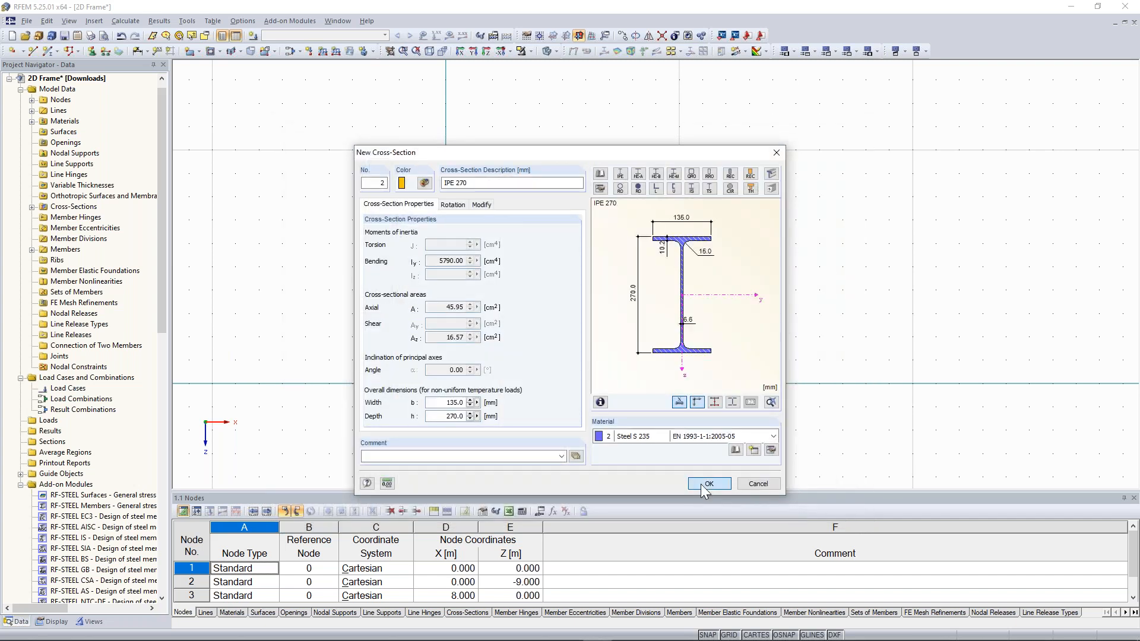
pyautogui.click(703, 484)
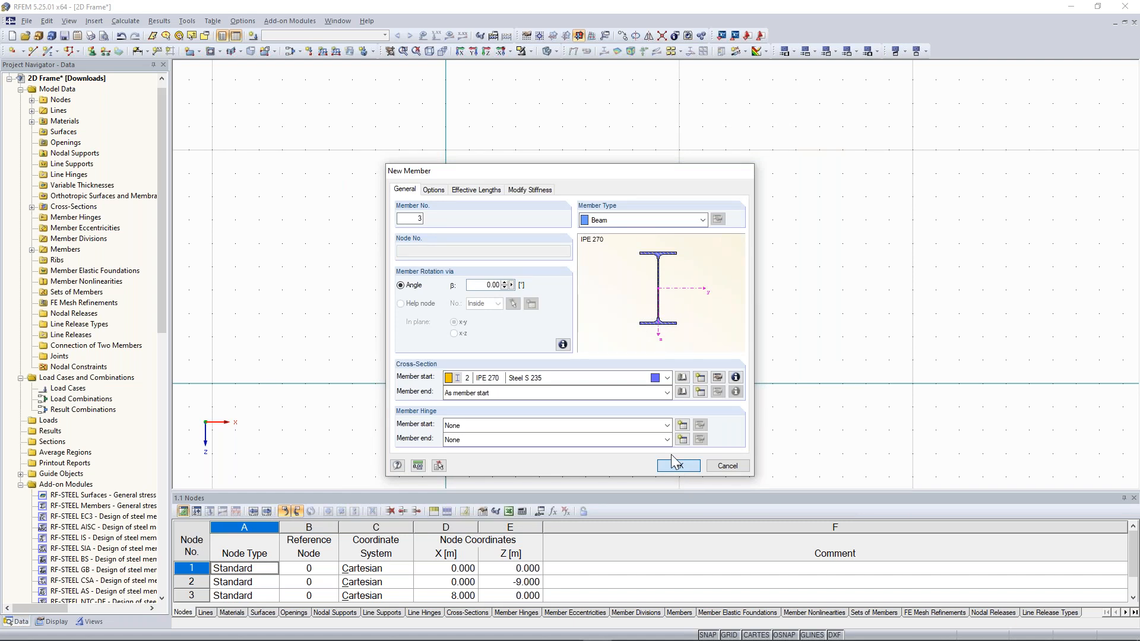
# Place the IPE 270 beam between the top nodes of the two columns.
pyautogui.click(675, 465)
pyautogui.click(632, 173)
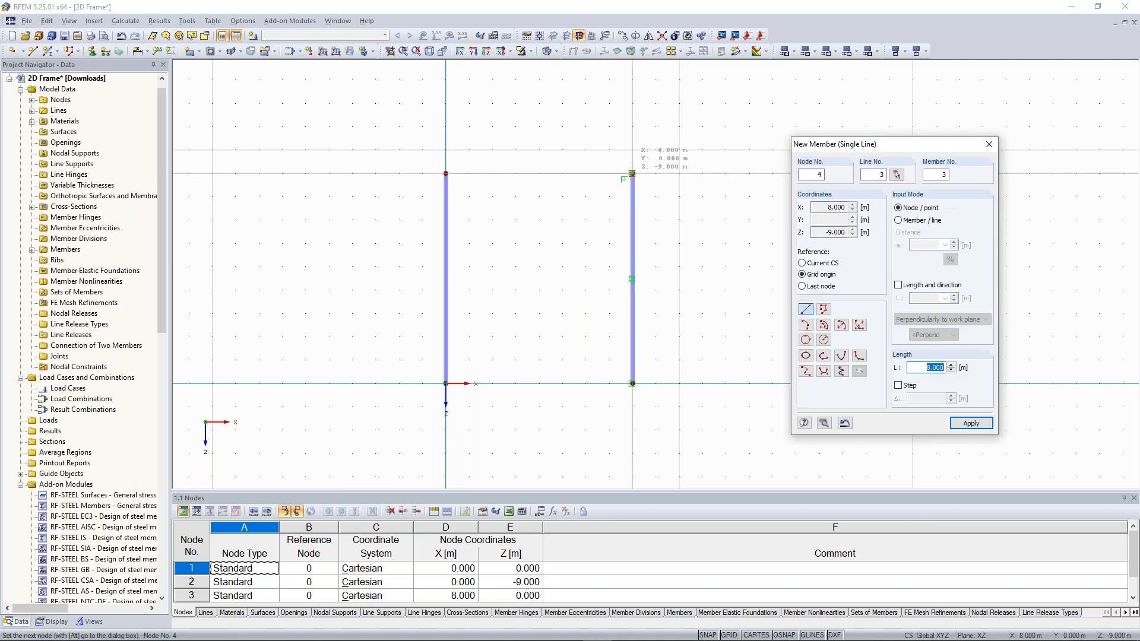
pyautogui.press('Return')
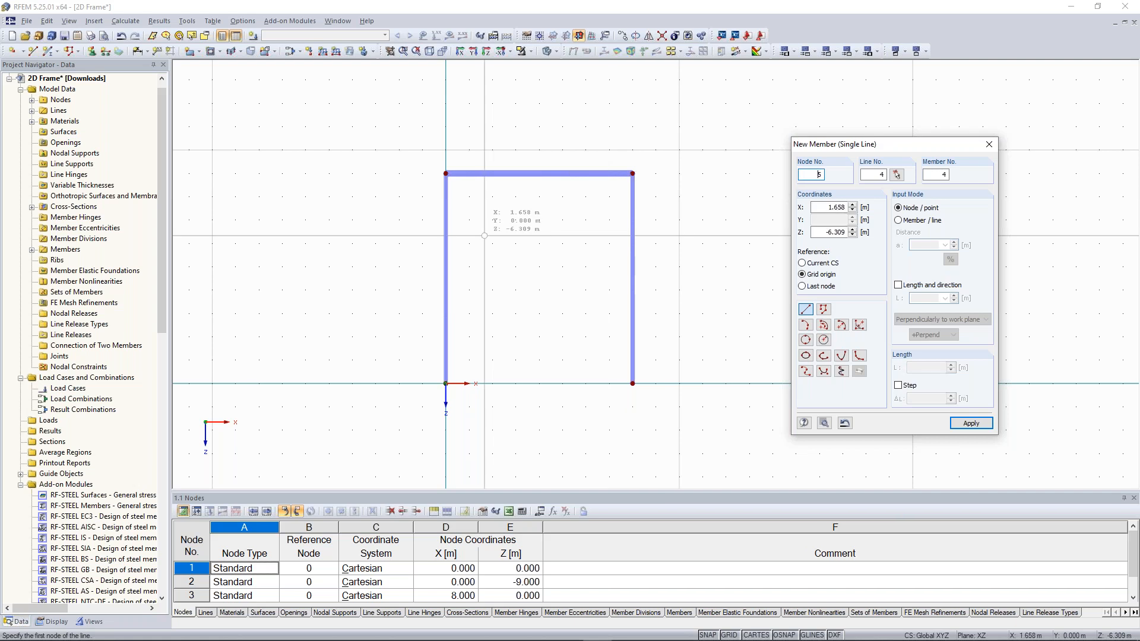
pyautogui.press('Escape')
pyautogui.scroll(1, 384, 254)
pyautogui.moveTo(384, 254); pyautogui.dragTo(407, 223, button='middle')
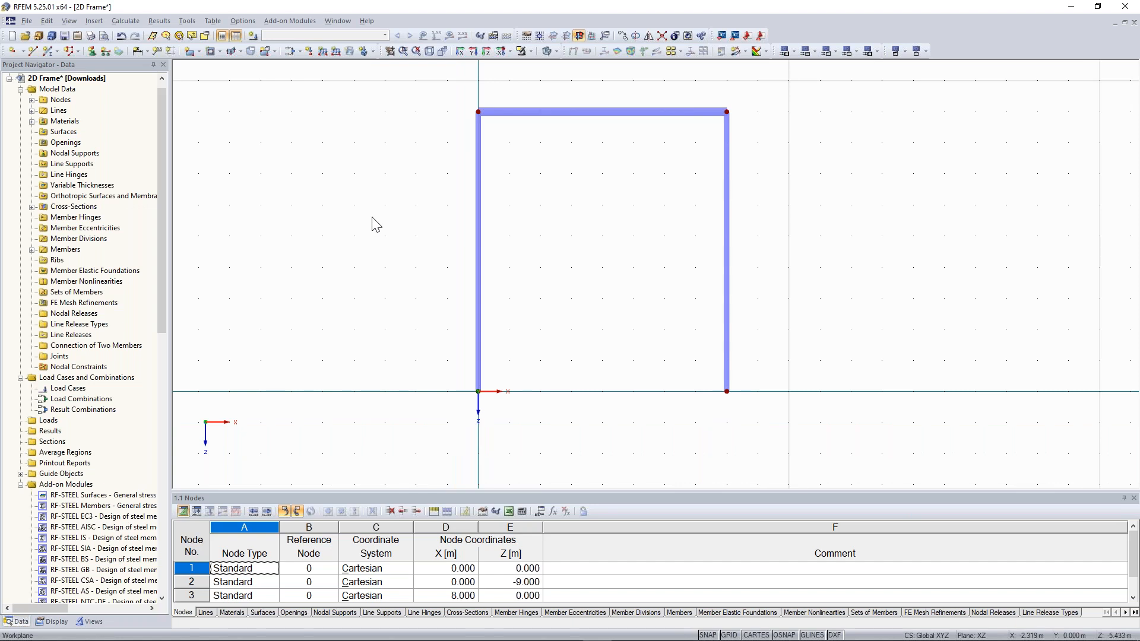
# Examine the nodes and lines listed in the model data of the 2D Frame.
pyautogui.scroll(1, 86, 211)
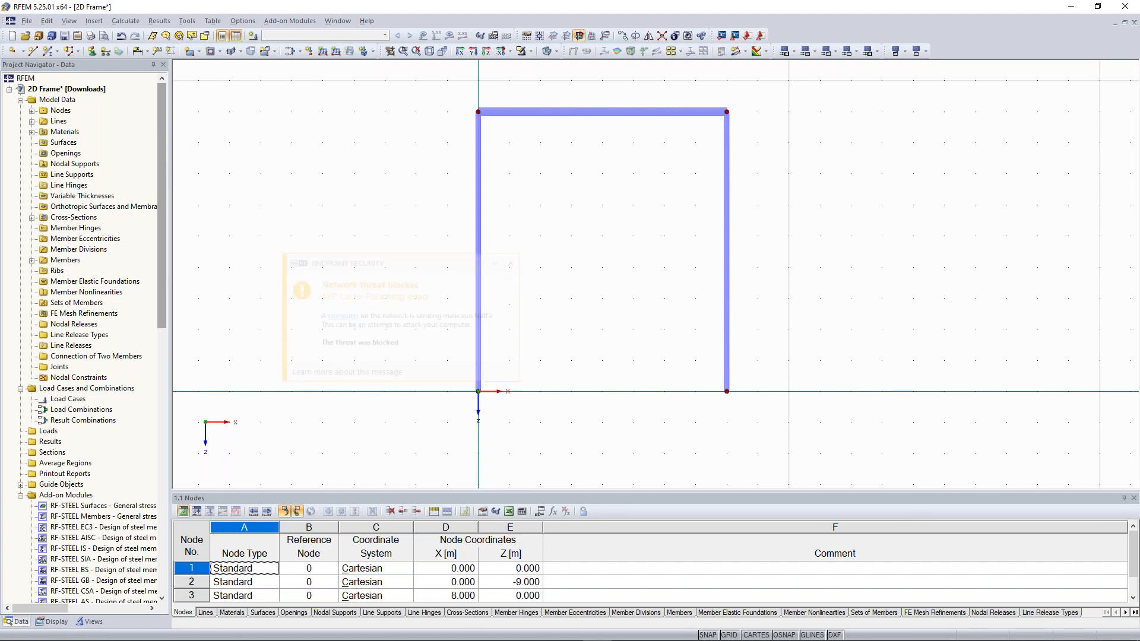
pyautogui.click(510, 263)
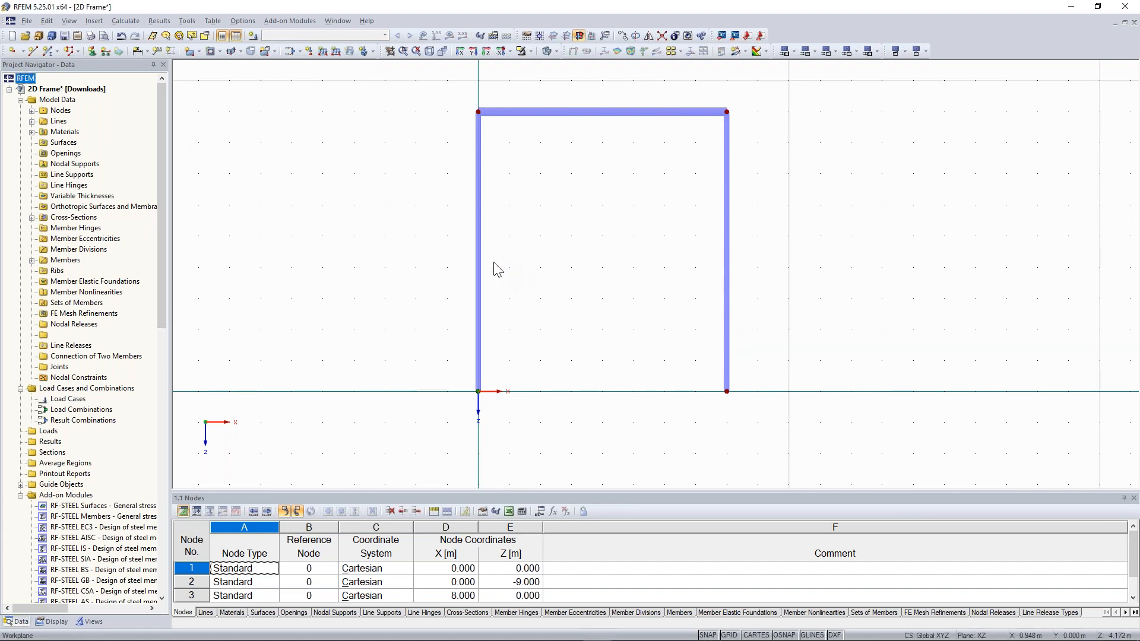
pyautogui.click(31, 111)
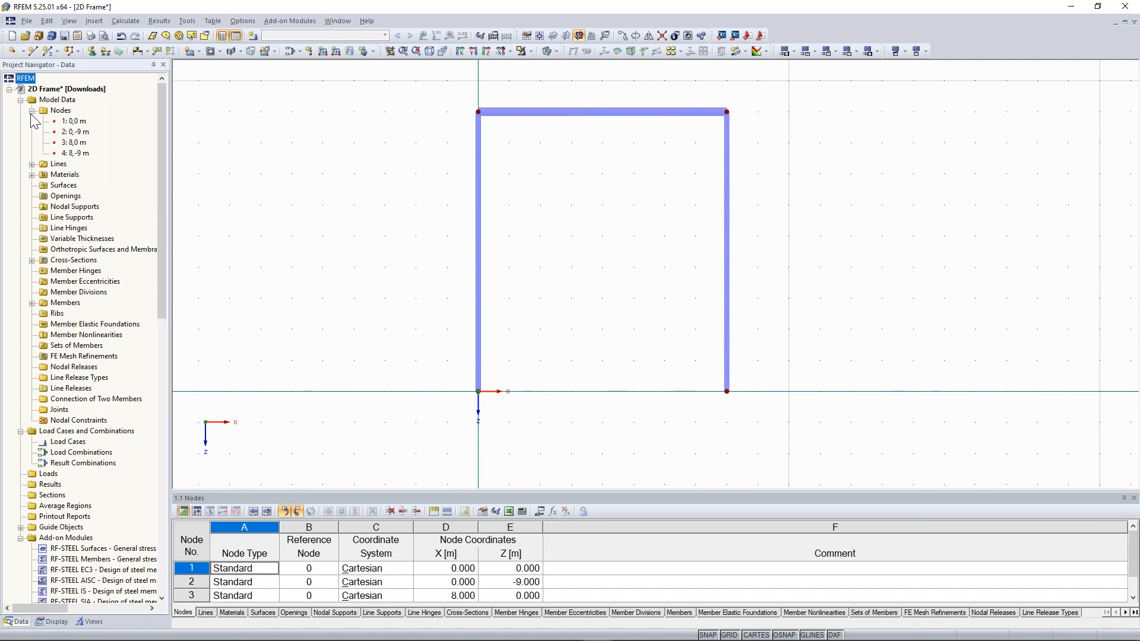
pyautogui.click(32, 111)
pyautogui.click(31, 122)
pyautogui.click(30, 123)
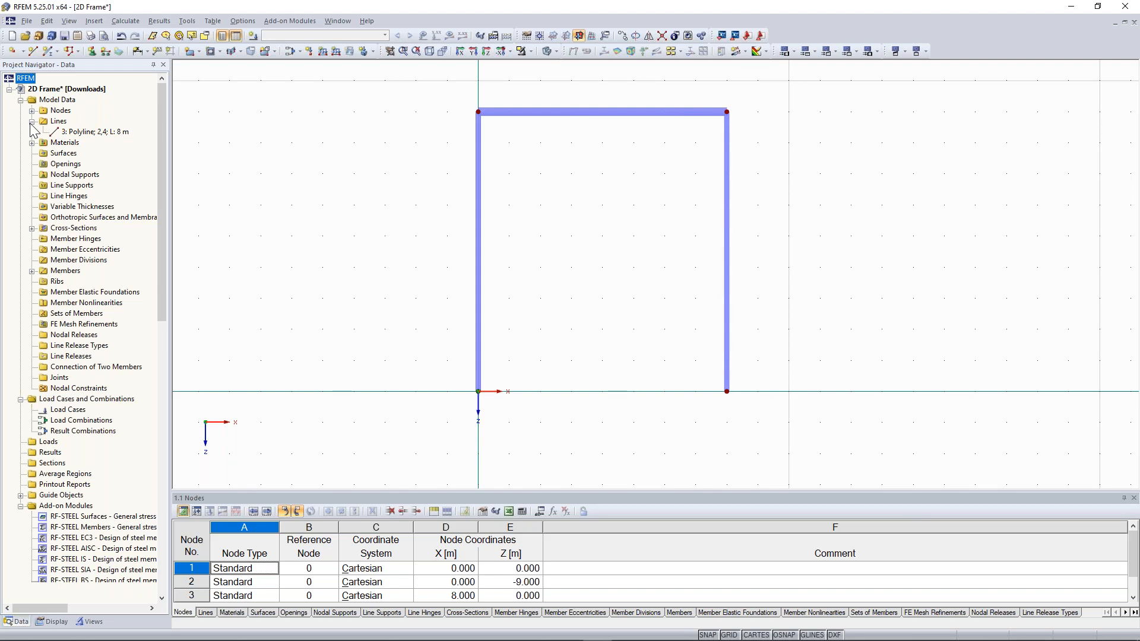
pyautogui.click(32, 122)
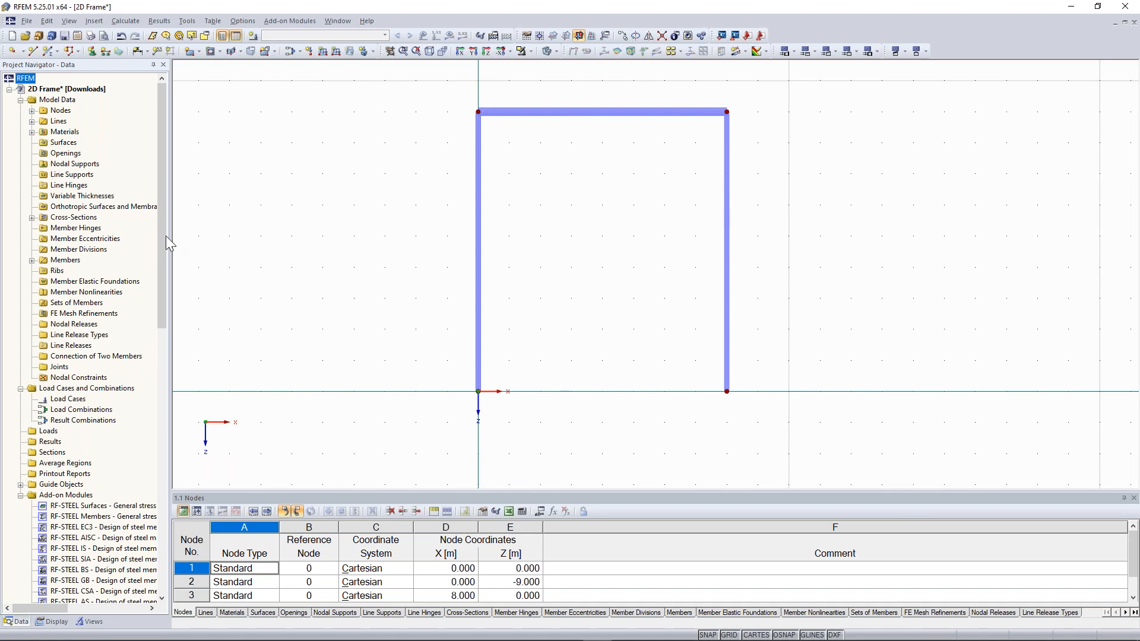
pyautogui.scroll(-9, 167, 294)
pyautogui.moveTo(166, 292); pyautogui.dragTo(159, 125)
# Create a new IPE 360 cross-section in Steel S 235 and list the model's cross-sections.
pyautogui.rightClick(67, 220)
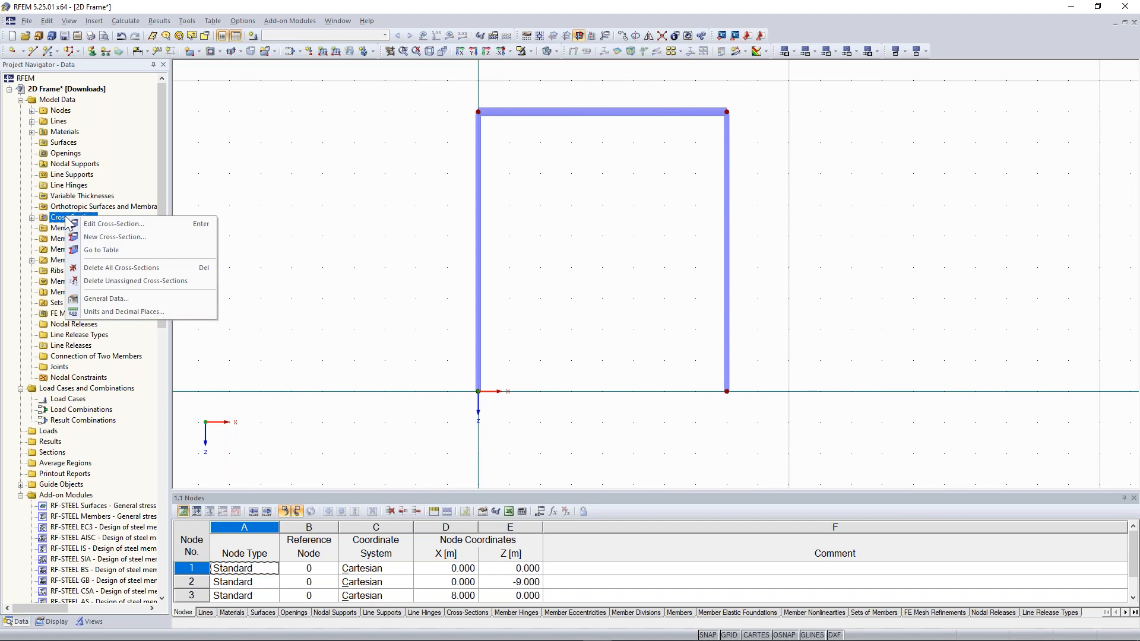
pyautogui.click(122, 238)
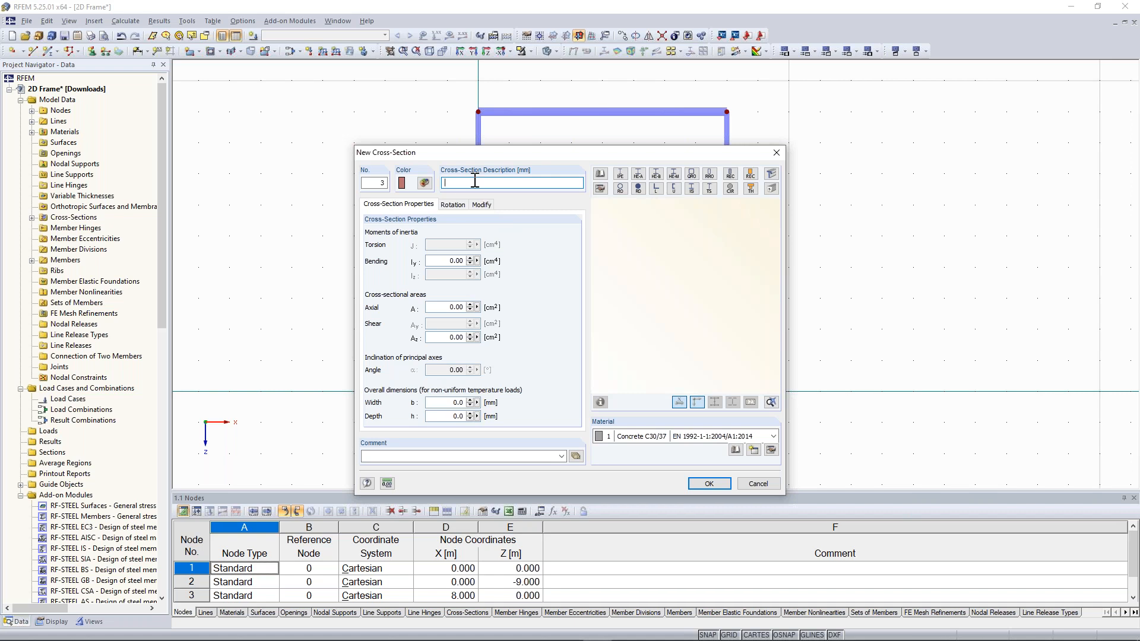
pyautogui.write('ipe')
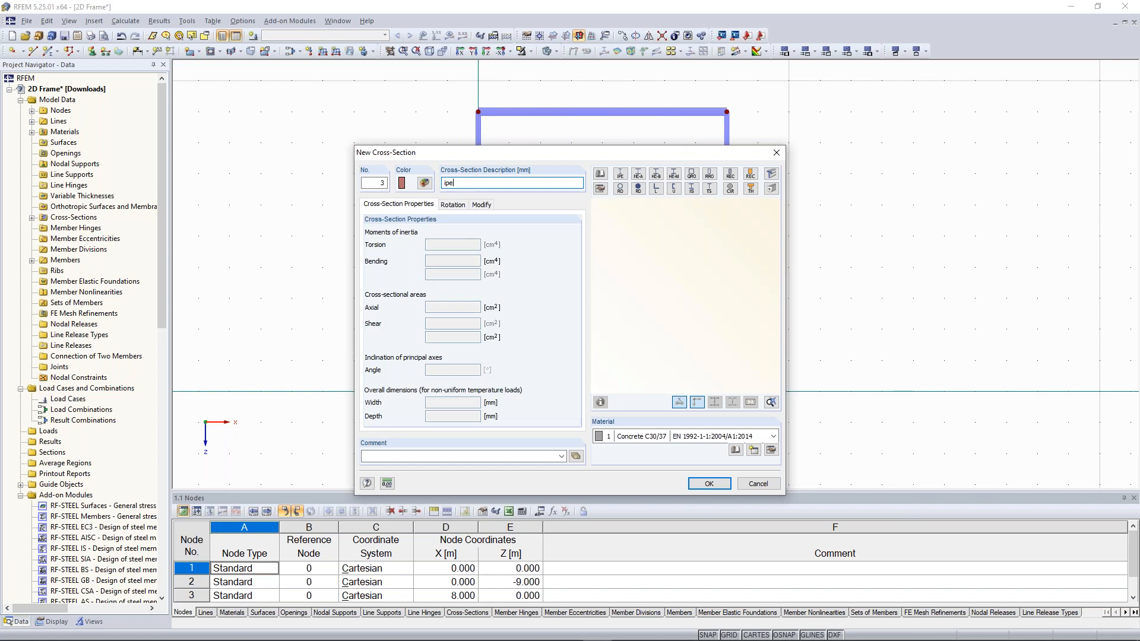
pyautogui.write(' 36')
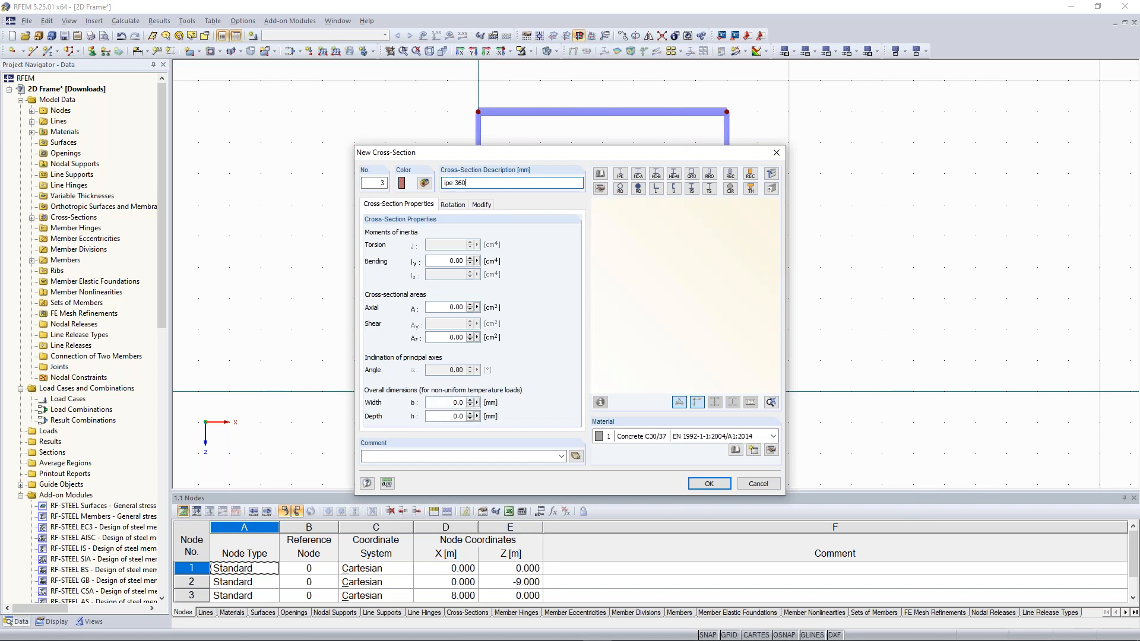
pyautogui.write('0')
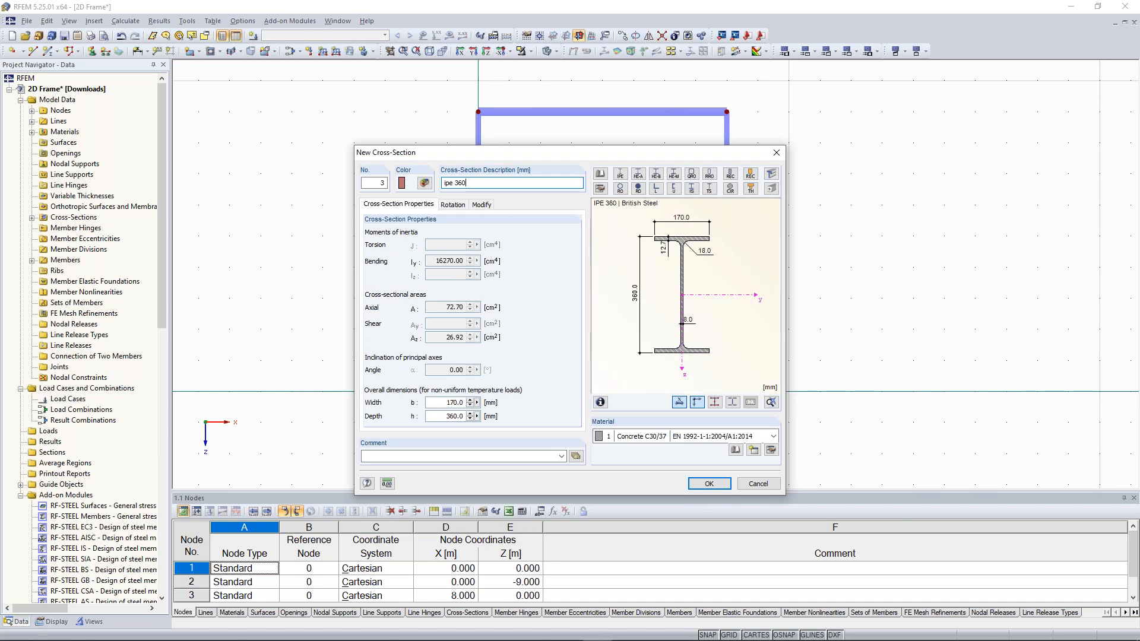
pyautogui.click(657, 439)
pyautogui.click(657, 462)
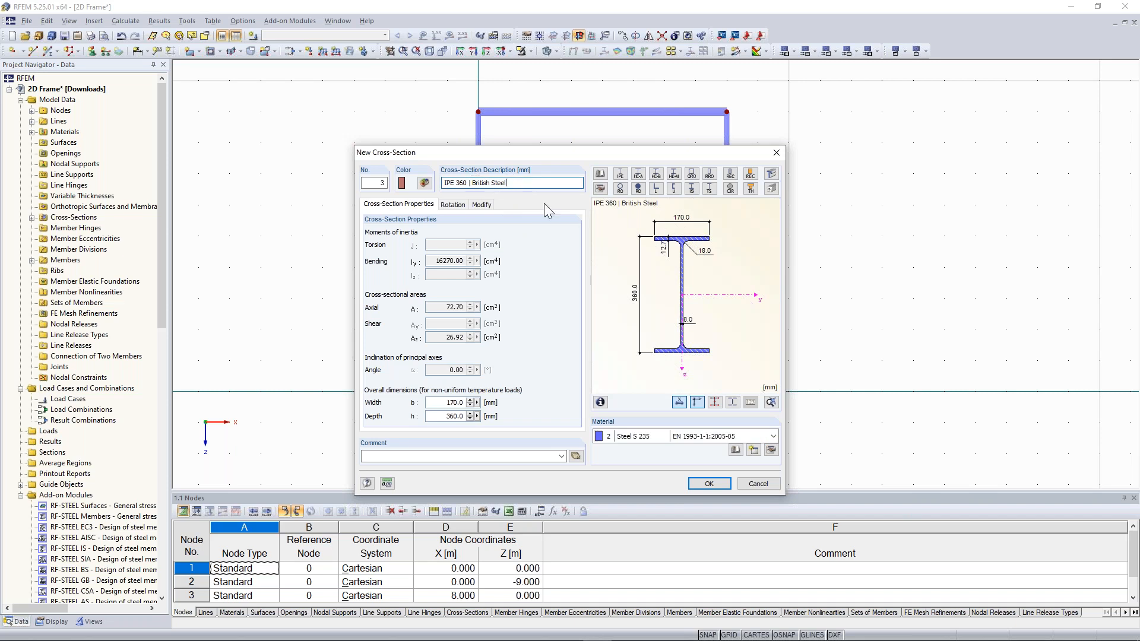
pyautogui.click(710, 484)
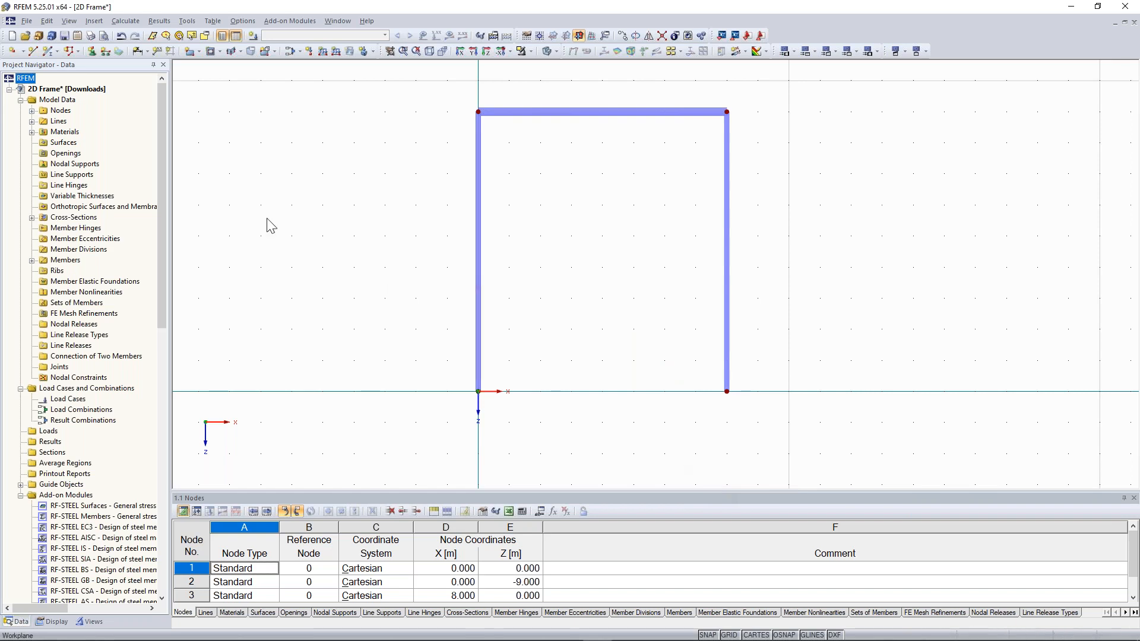
pyautogui.click(33, 217)
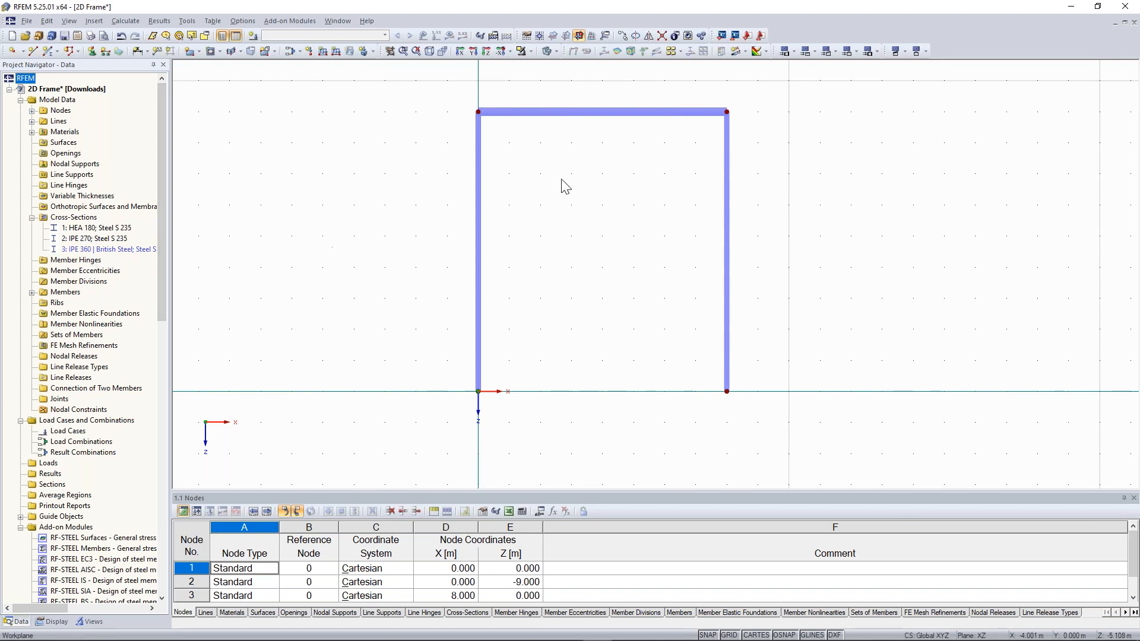
pyautogui.moveTo(294, 212); pyautogui.dragTo(257, 220, button='middle')
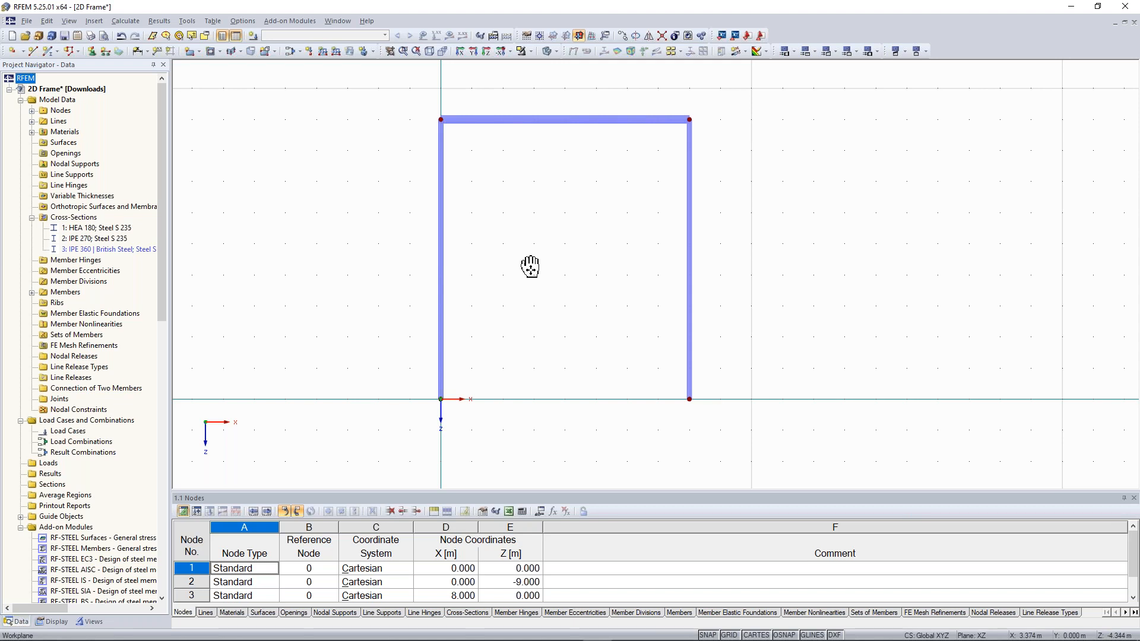
pyautogui.scroll(1, 531, 267)
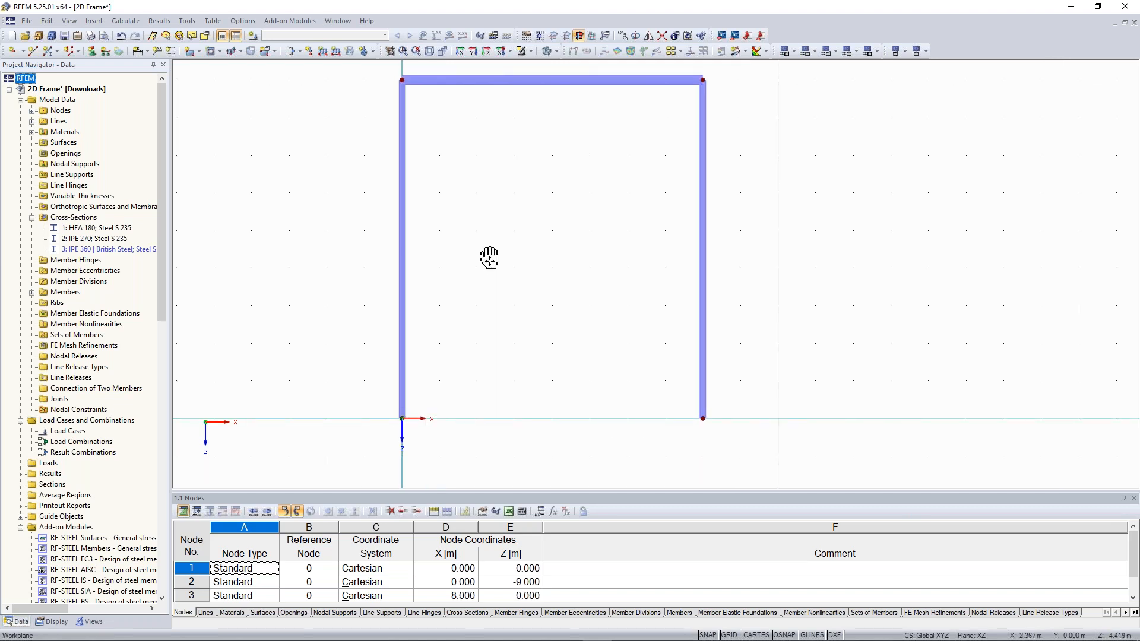
# Divide the left column with a new intermediate node at a distance of 5 m from its base.
pyautogui.moveTo(489, 258); pyautogui.dragTo(495, 255, button='middle')
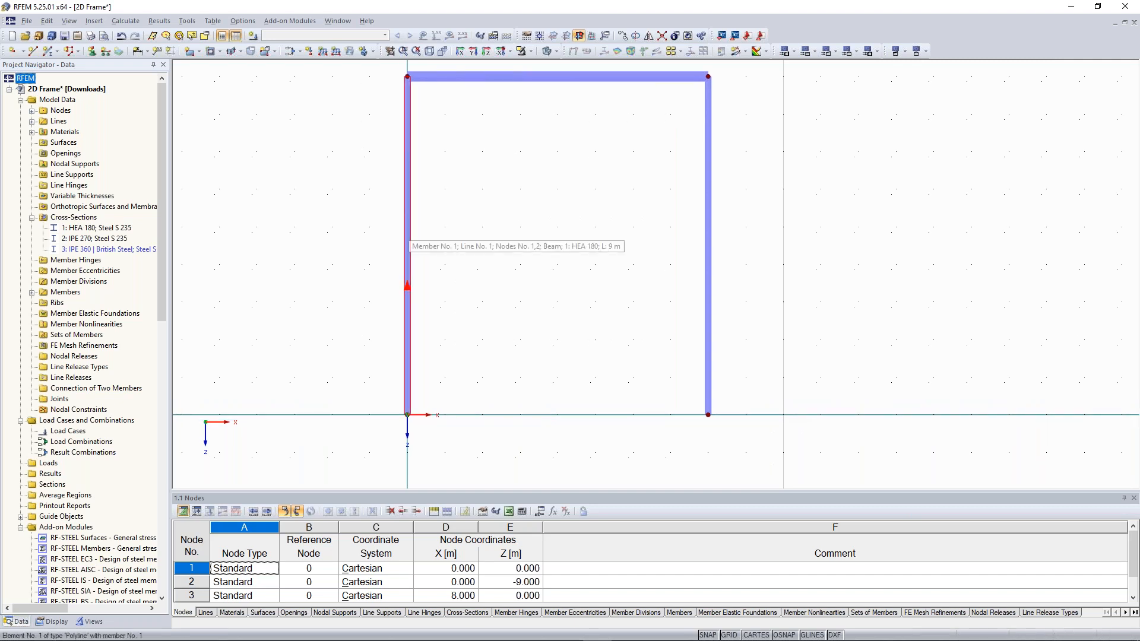
pyautogui.rightClick(420, 251)
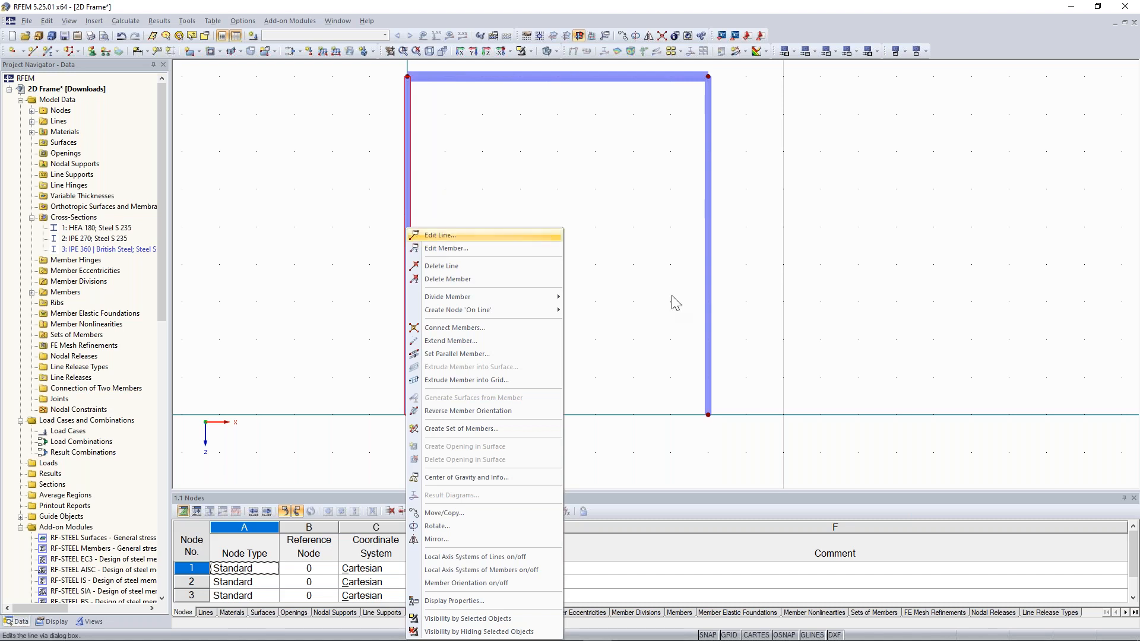
pyautogui.moveTo(675, 302)
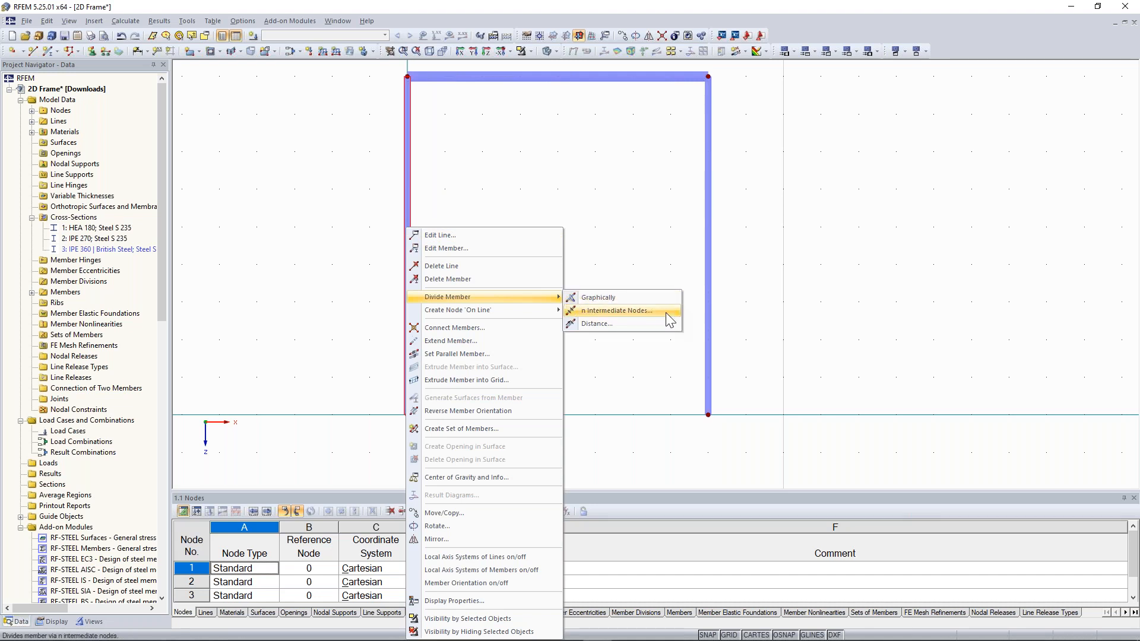
pyautogui.click(612, 322)
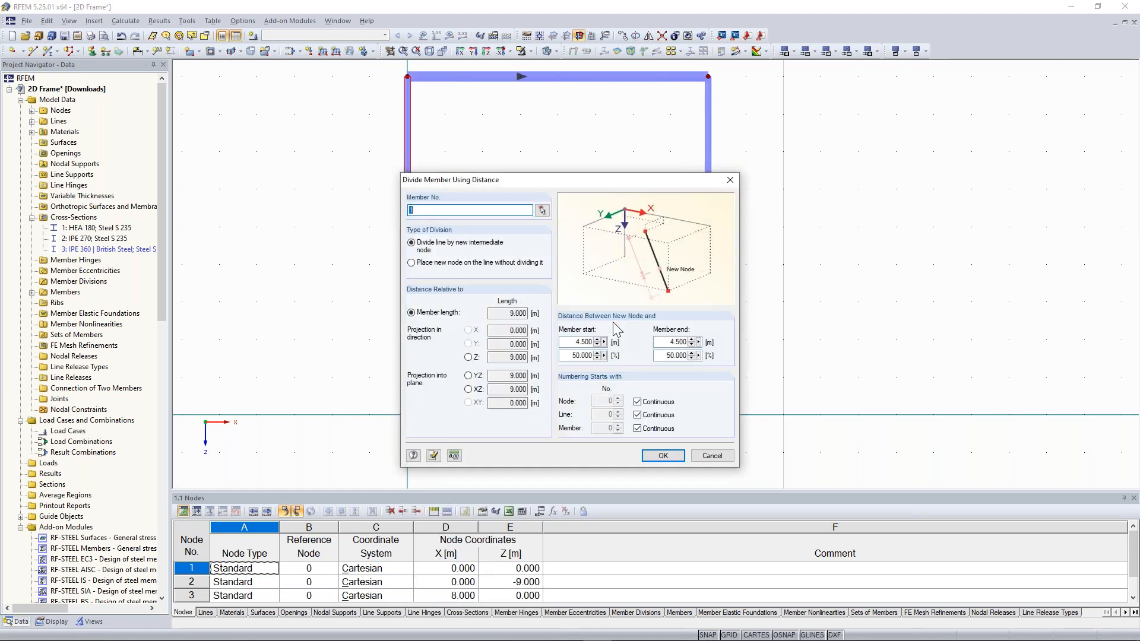
pyautogui.moveTo(545, 180); pyautogui.dragTo(671, 122)
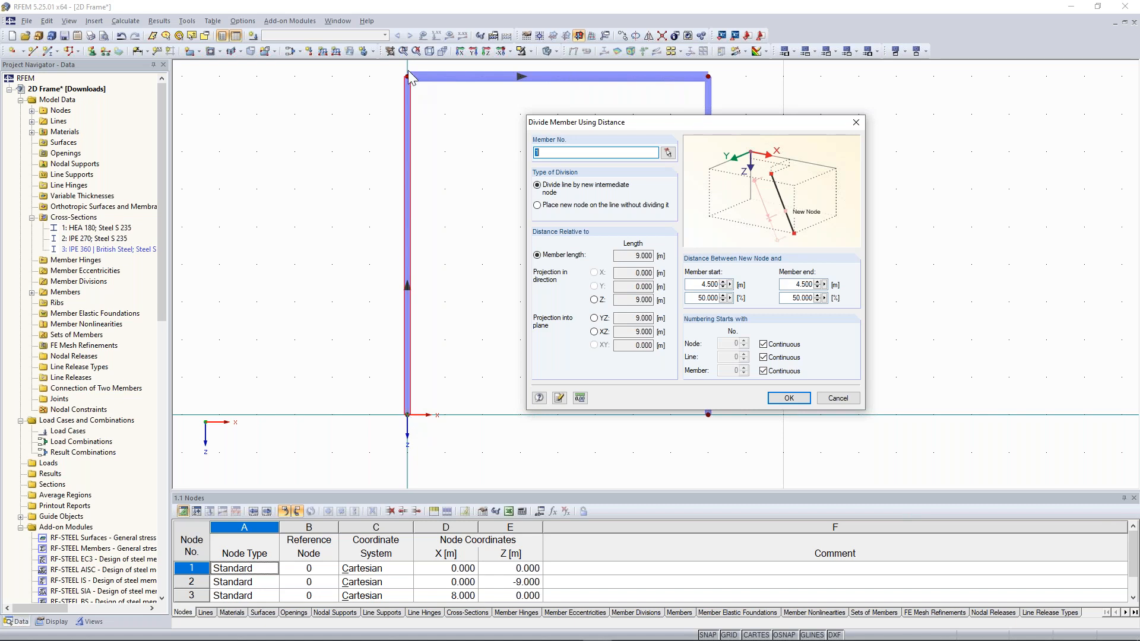
pyautogui.moveTo(567, 123); pyautogui.dragTo(504, 140)
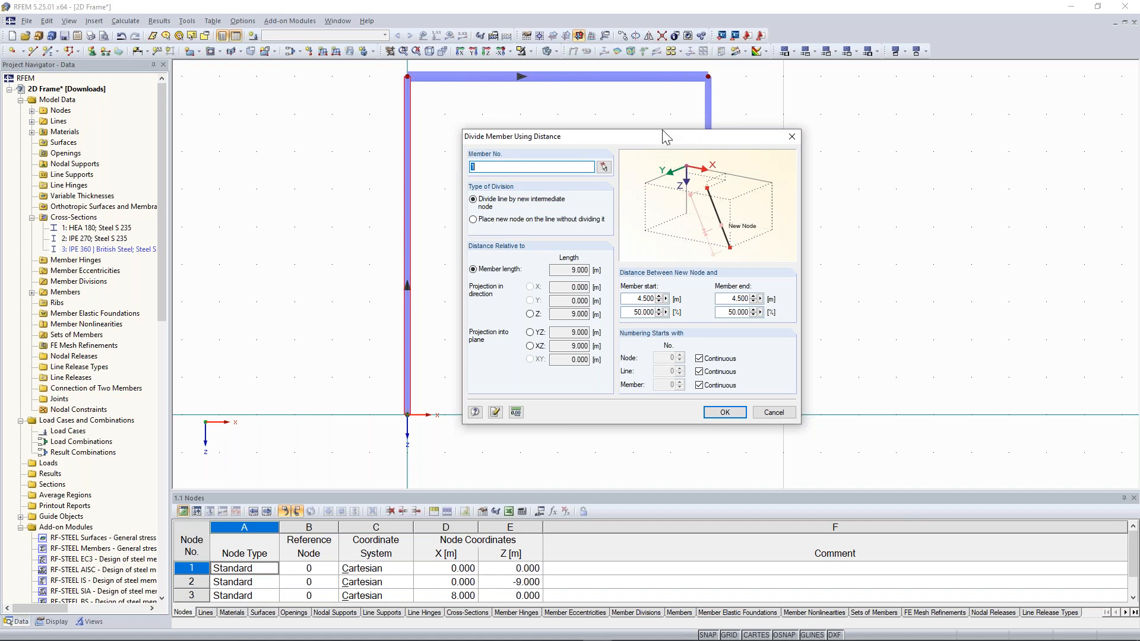
pyautogui.moveTo(665, 136); pyautogui.dragTo(687, 126)
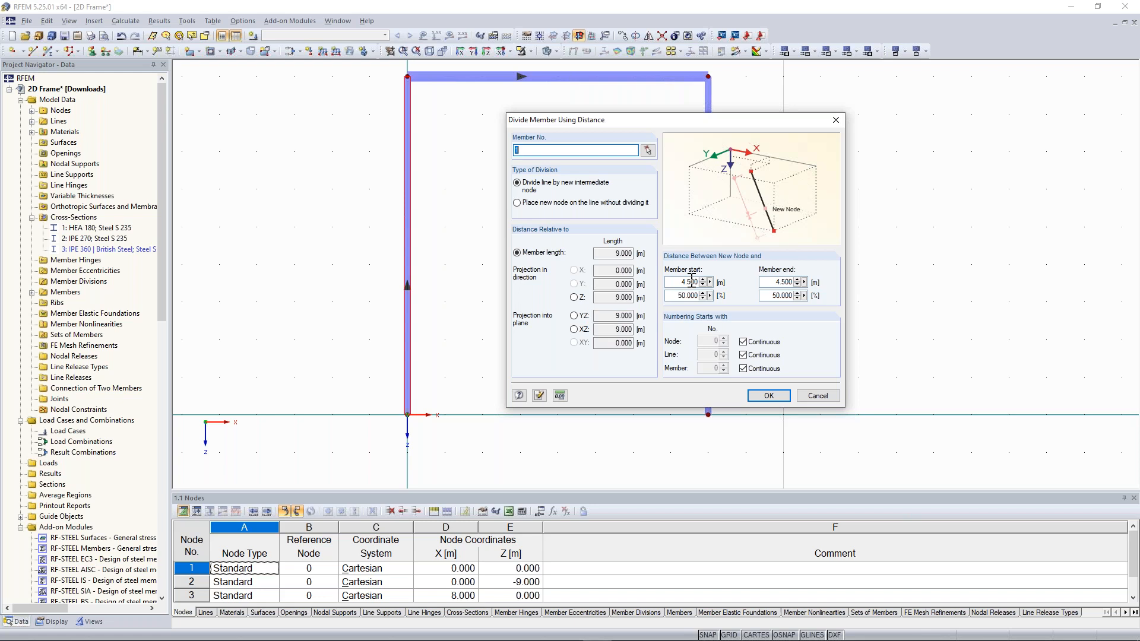
pyautogui.moveTo(650, 121); pyautogui.dragTo(631, 98)
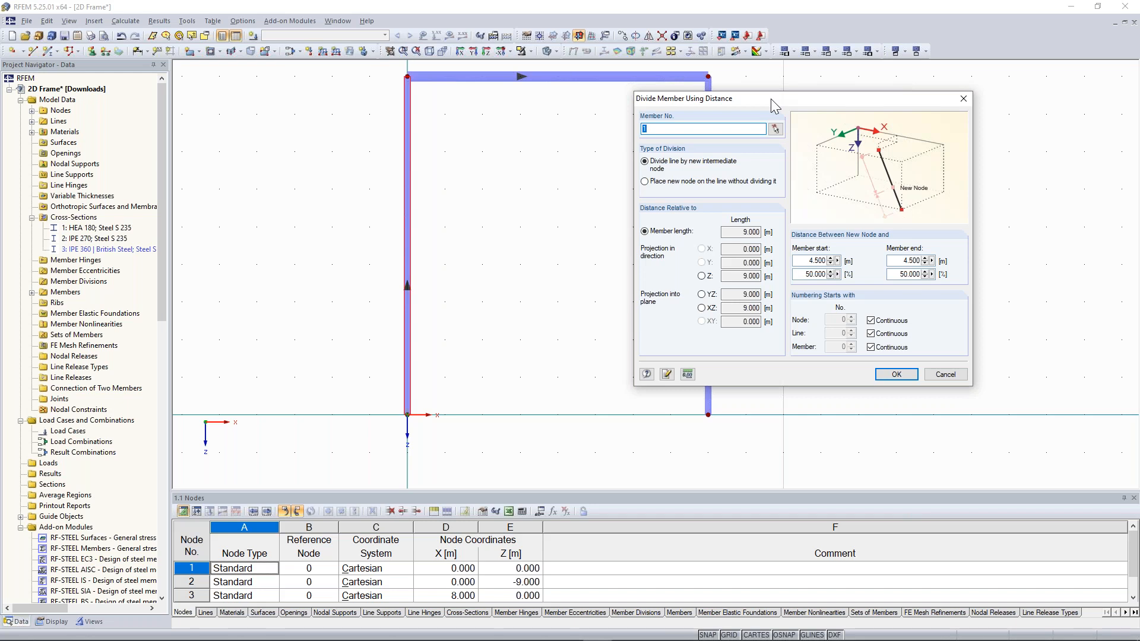
pyautogui.doubleClick(816, 261)
pyautogui.write('5')
pyautogui.click(905, 374)
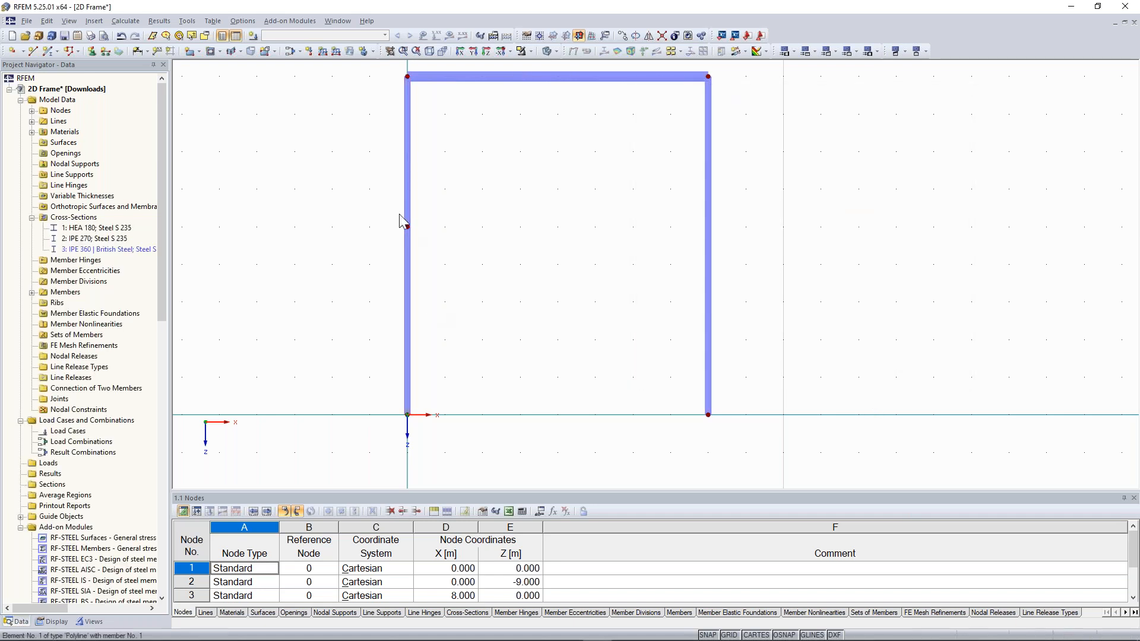
pyautogui.scroll(1, 459, 221)
pyautogui.scroll(-1, 463, 227)
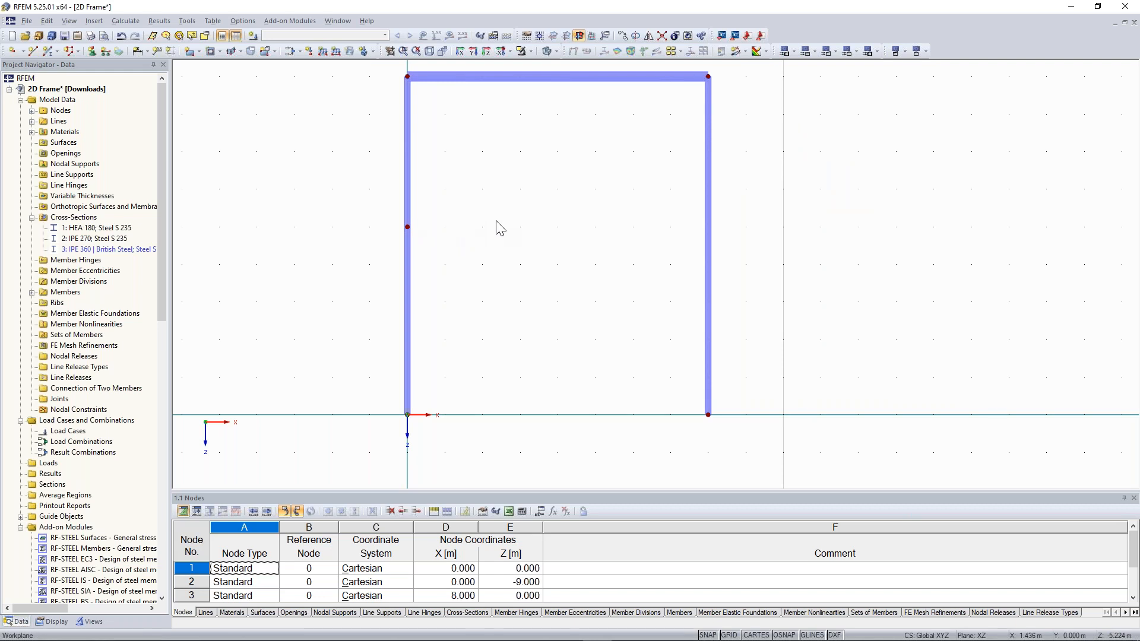
# Place the IPE 360 beam from the left column's intermediate node horizontally to the right column at X 8 m, Z -5 m.
pyautogui.moveTo(496, 221); pyautogui.dragTo(457, 243, button='middle')
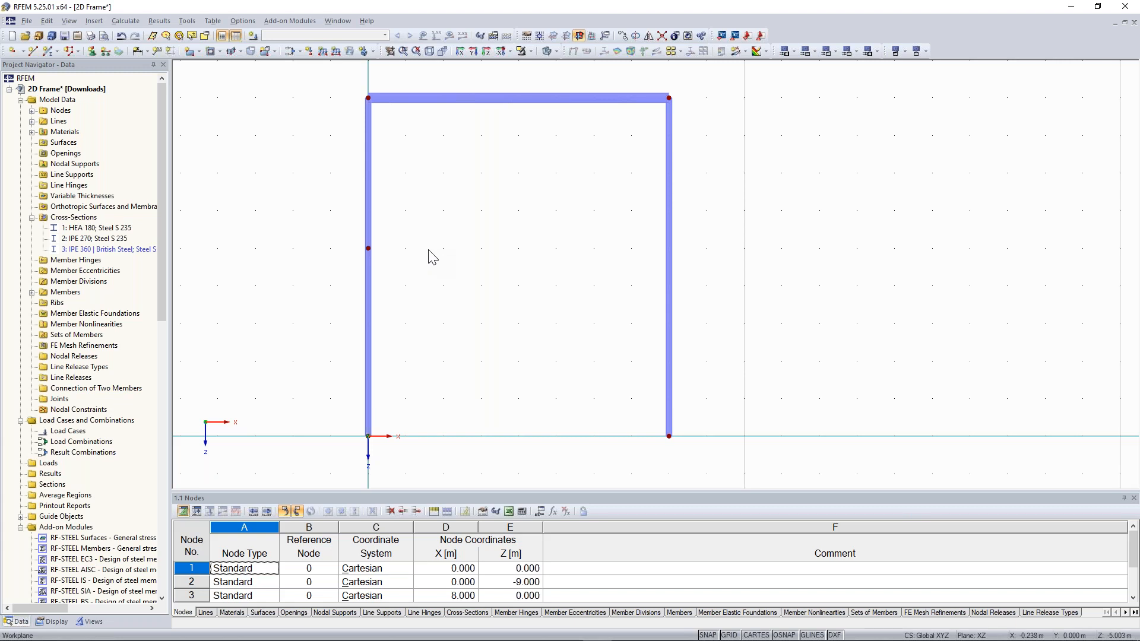
pyautogui.click(48, 53)
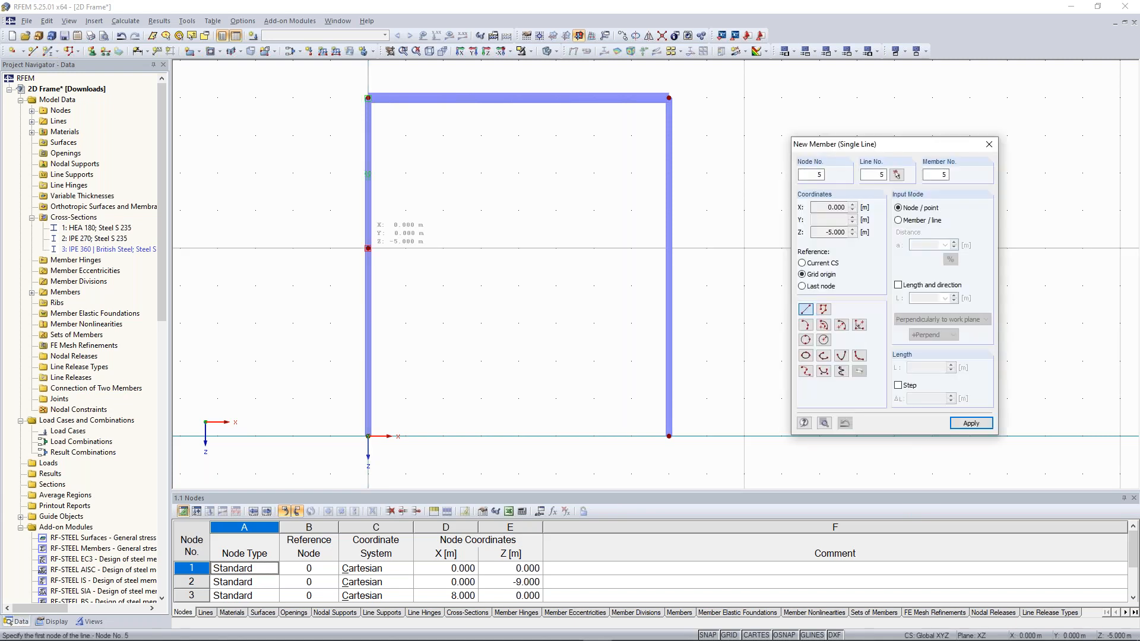
pyautogui.scroll(1, 677, 250)
pyautogui.scroll(1, 666, 249)
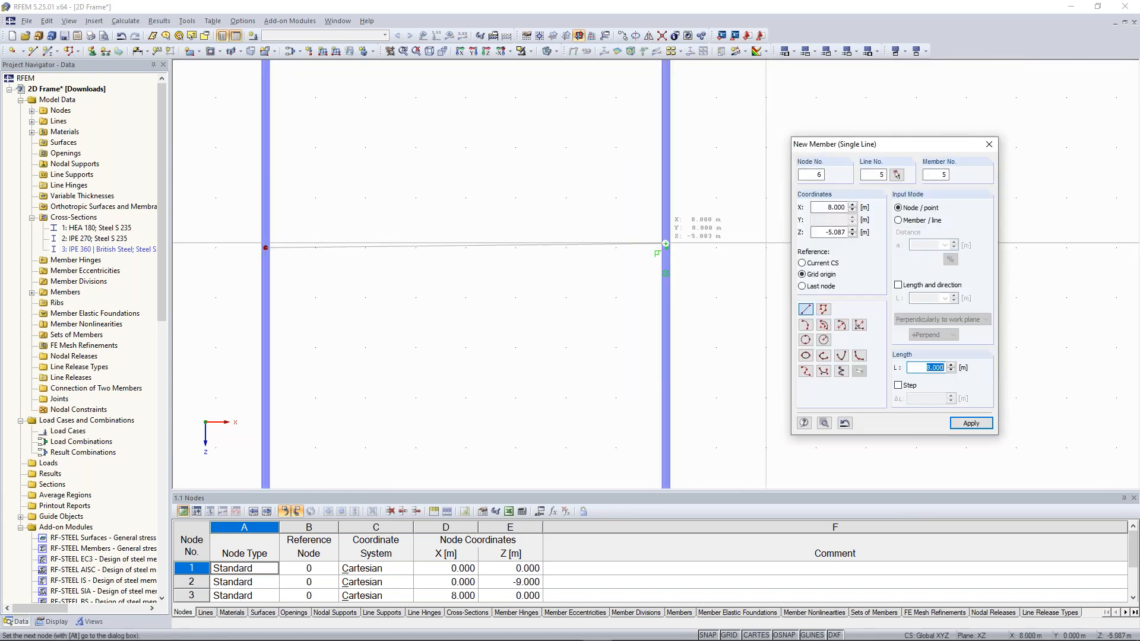
pyautogui.scroll(1, 666, 244)
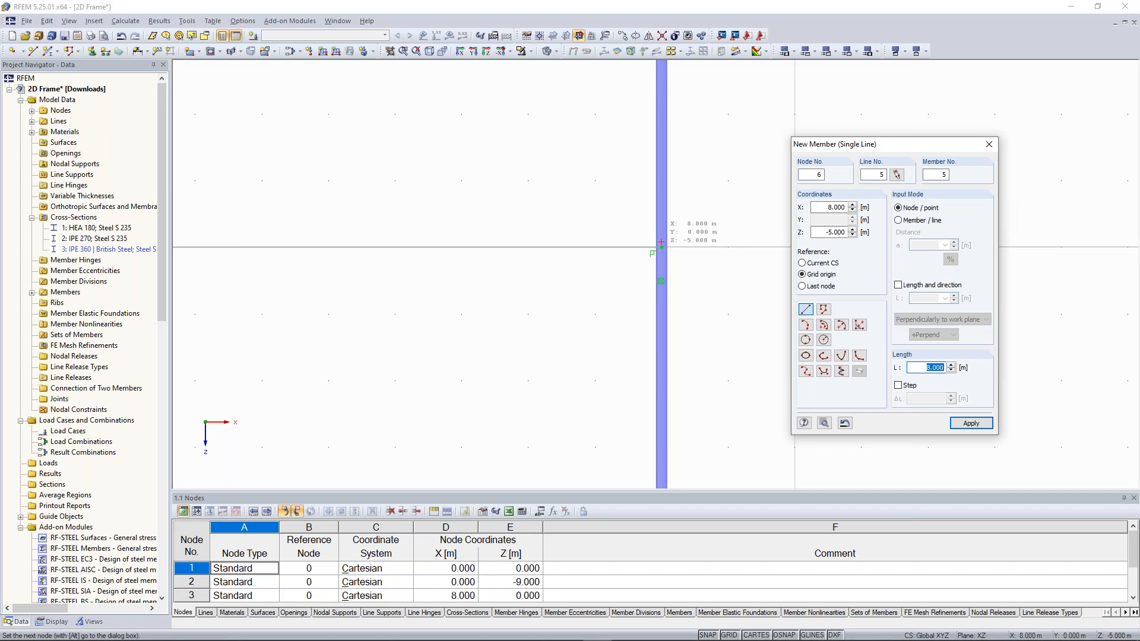
pyautogui.click(661, 244)
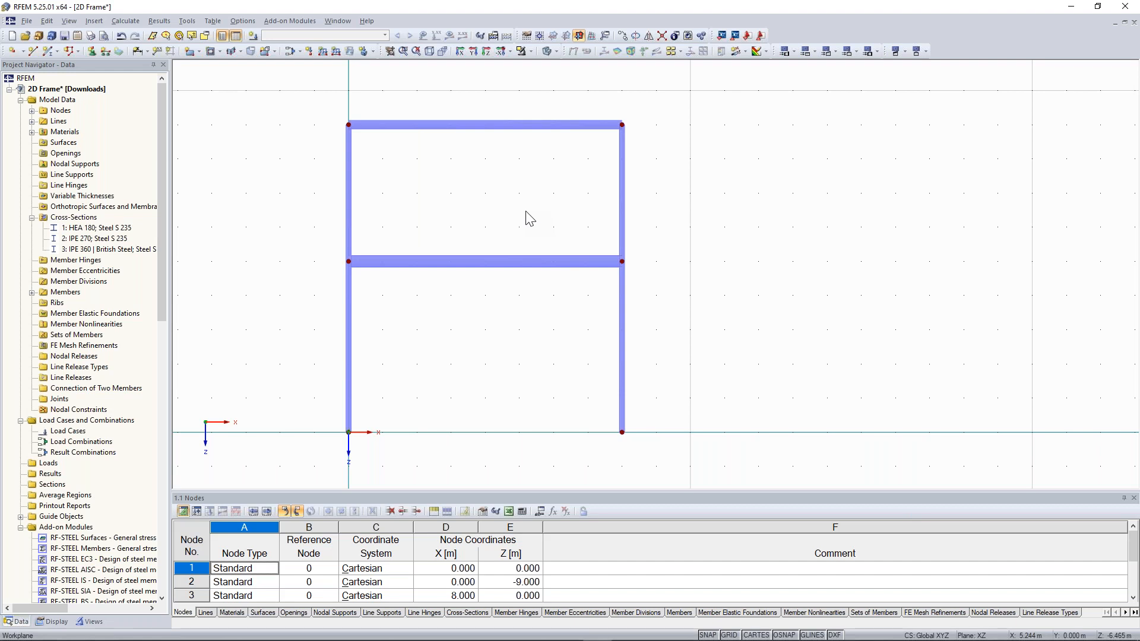
# Divide the intermediate IPE 360 beam graphically at about 4.5 m from its left end.
pyautogui.rightClick(443, 258)
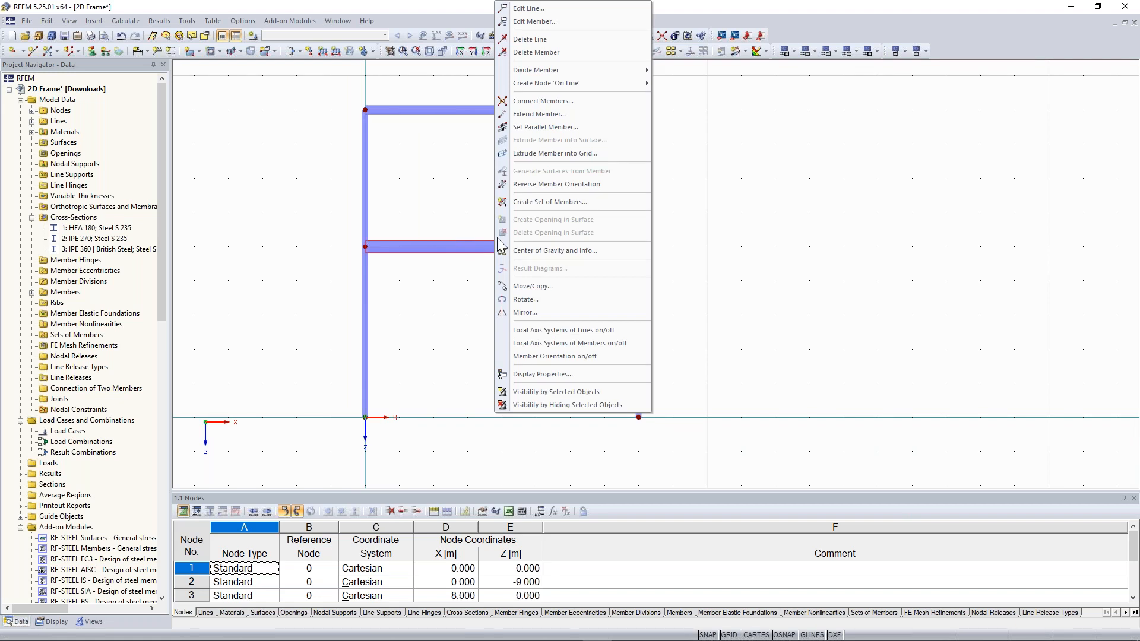
pyautogui.moveTo(570, 70)
pyautogui.click(687, 71)
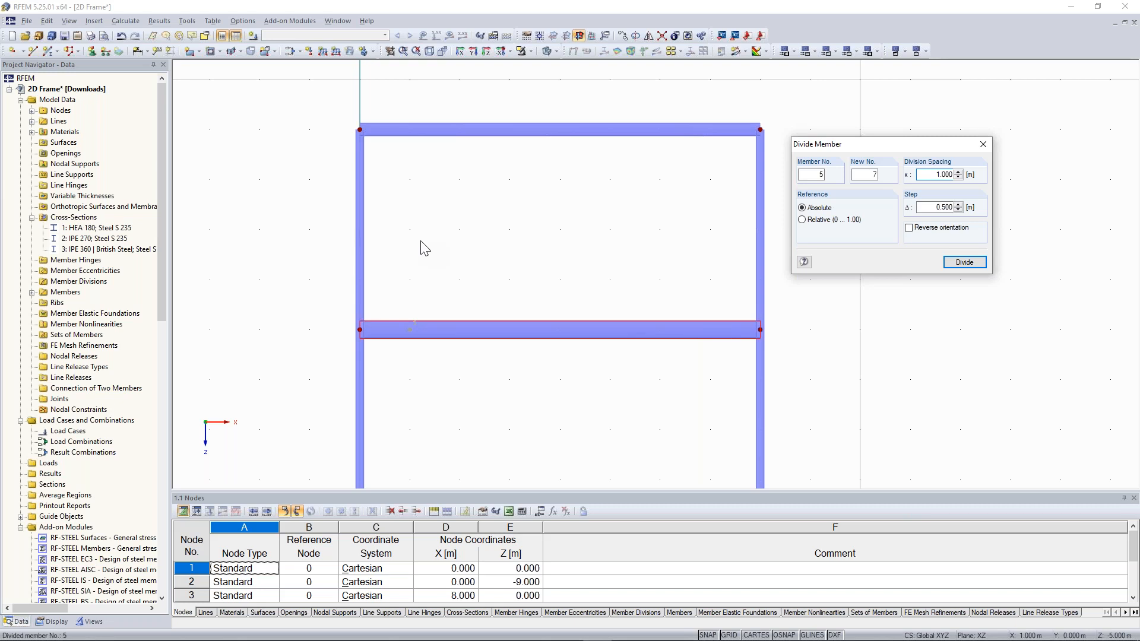
pyautogui.moveTo(788, 289); pyautogui.dragTo(791, 184, button='middle')
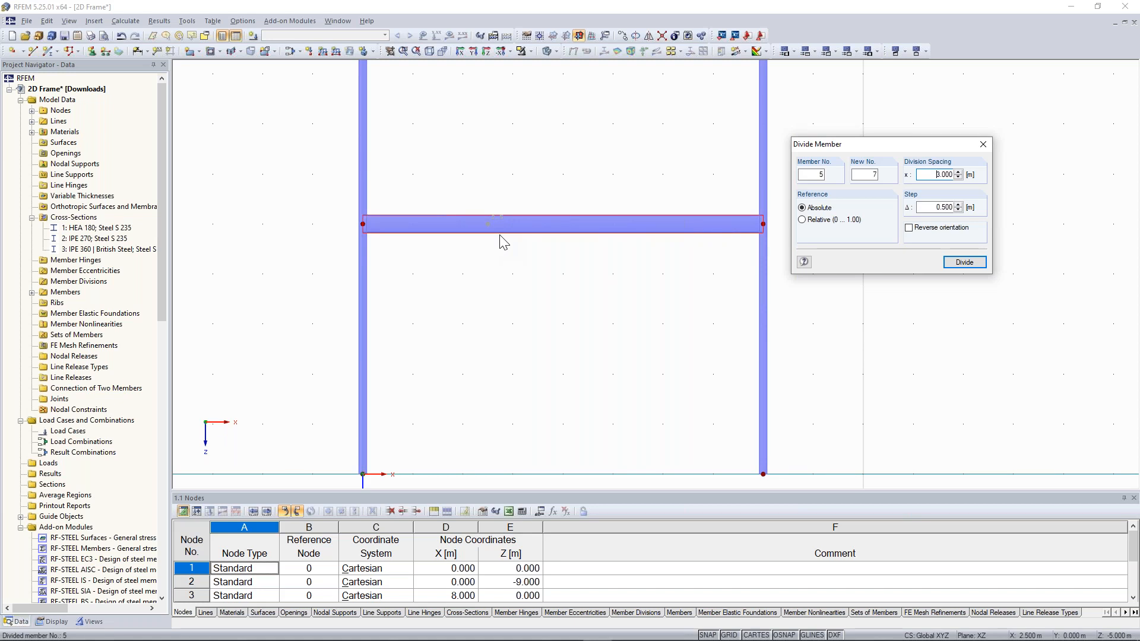
pyautogui.scroll(1, 663, 264)
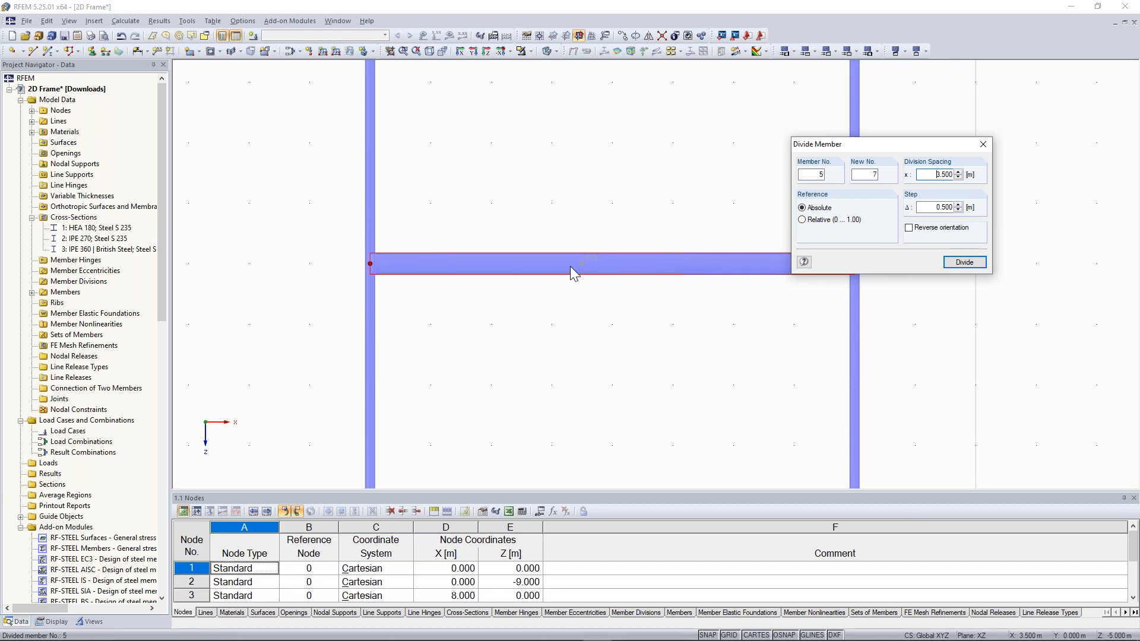
pyautogui.click(640, 266)
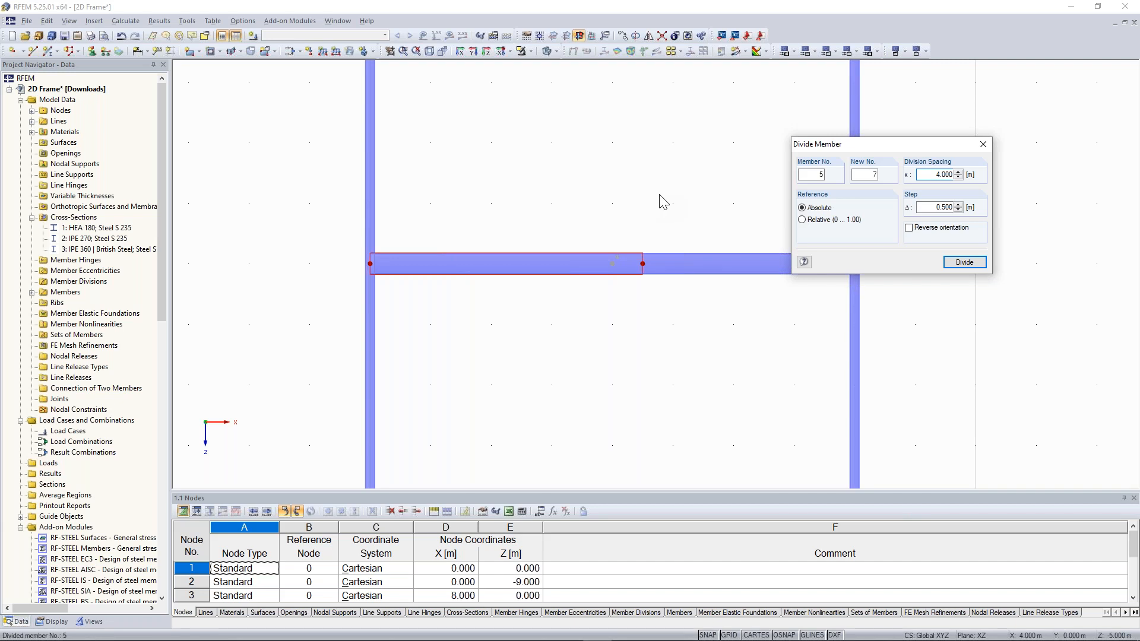
pyautogui.moveTo(542, 201); pyautogui.dragTo(586, 288)
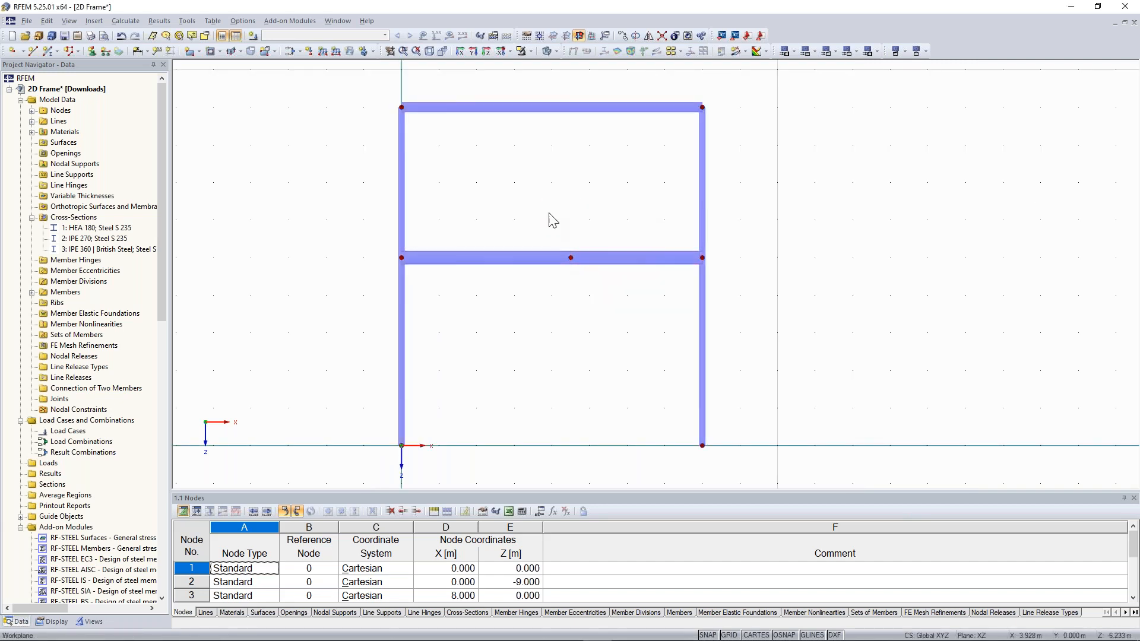
# Copy the lower left column segment so its top meets the division node of the intermediate beam.
pyautogui.scroll(1, 572, 270)
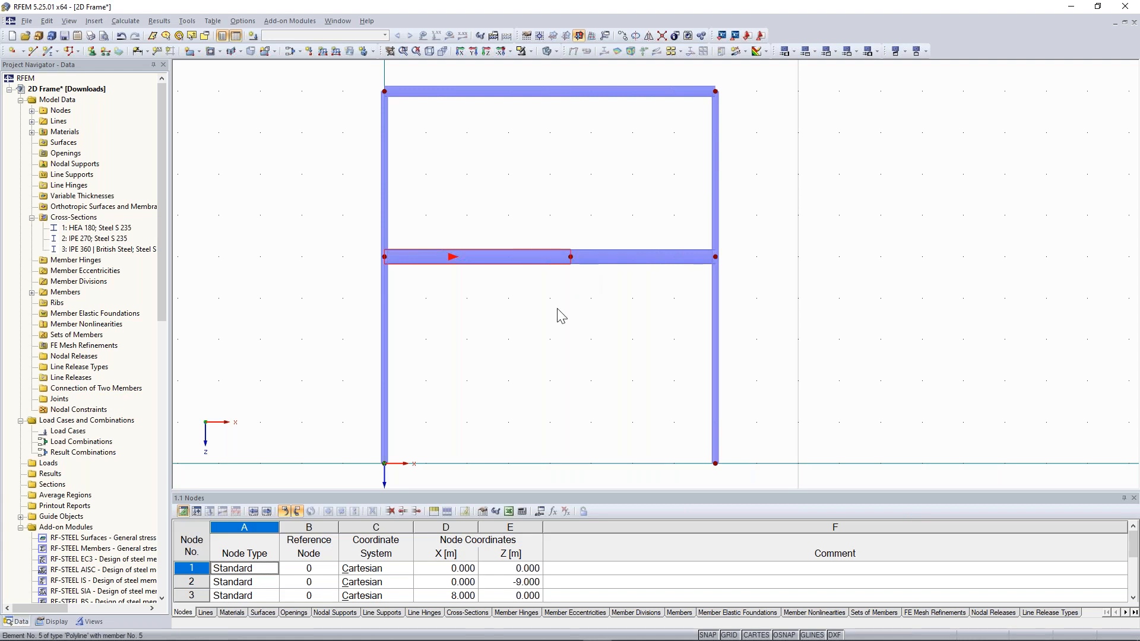
pyautogui.scroll(-1, 561, 315)
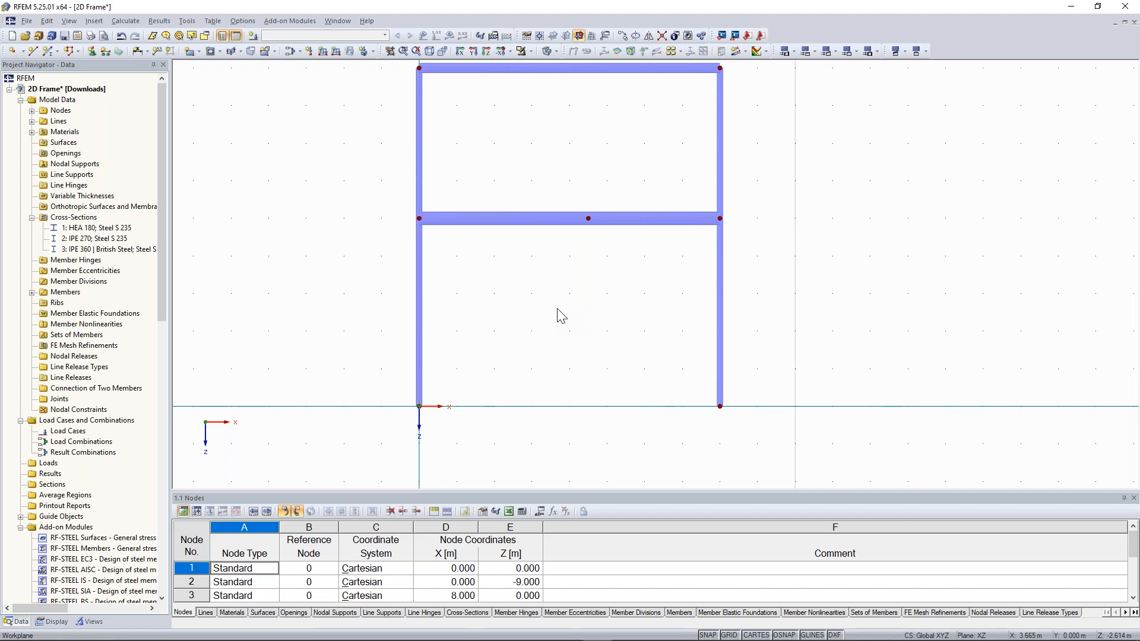
pyautogui.moveTo(481, 439); pyautogui.dragTo(520, 431, button='middle')
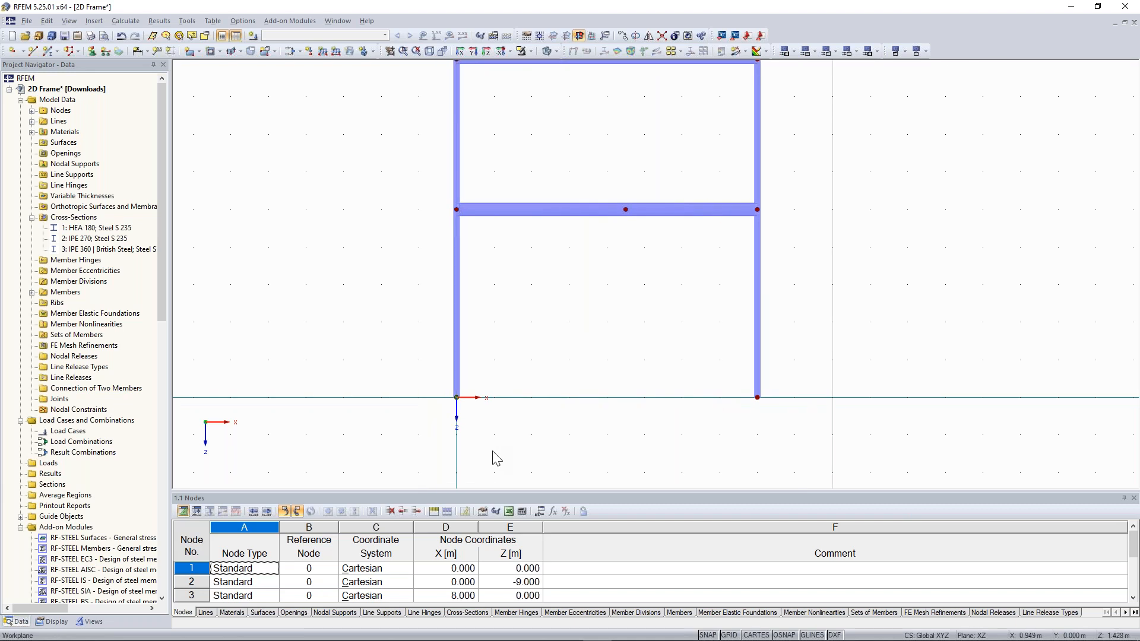
pyautogui.moveTo(492, 452); pyautogui.dragTo(420, 331)
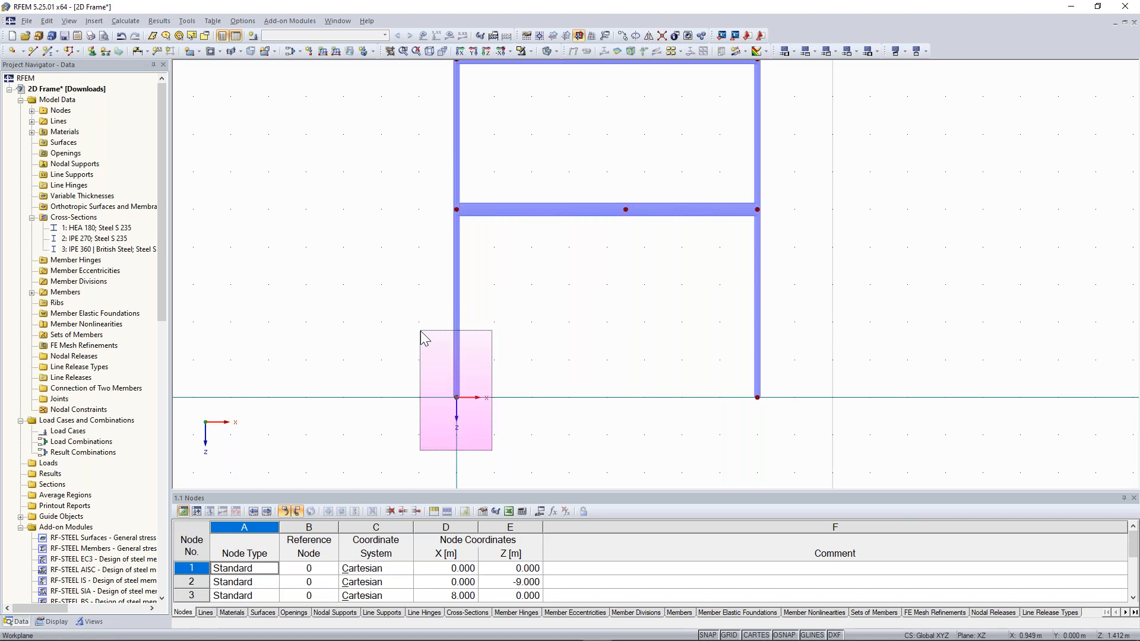
pyautogui.moveTo(420, 331); pyautogui.dragTo(420, 331)
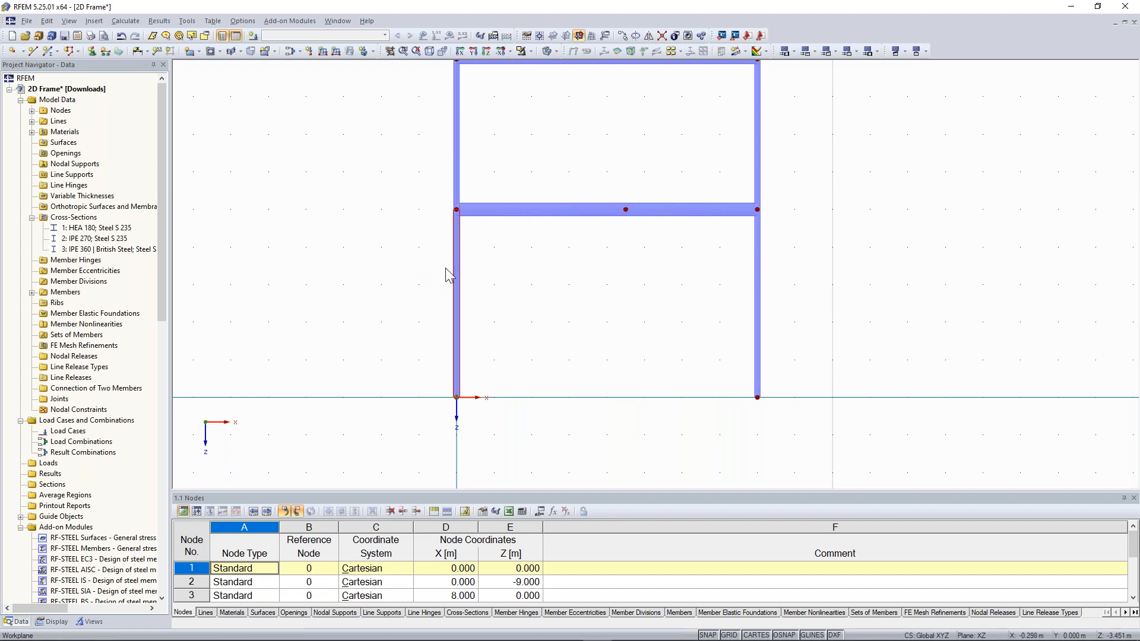
pyautogui.keyDown('ctrl'); pyautogui.moveTo(459, 245); pyautogui.dragTo(539, 237); pyautogui.keyUp('ctrl')
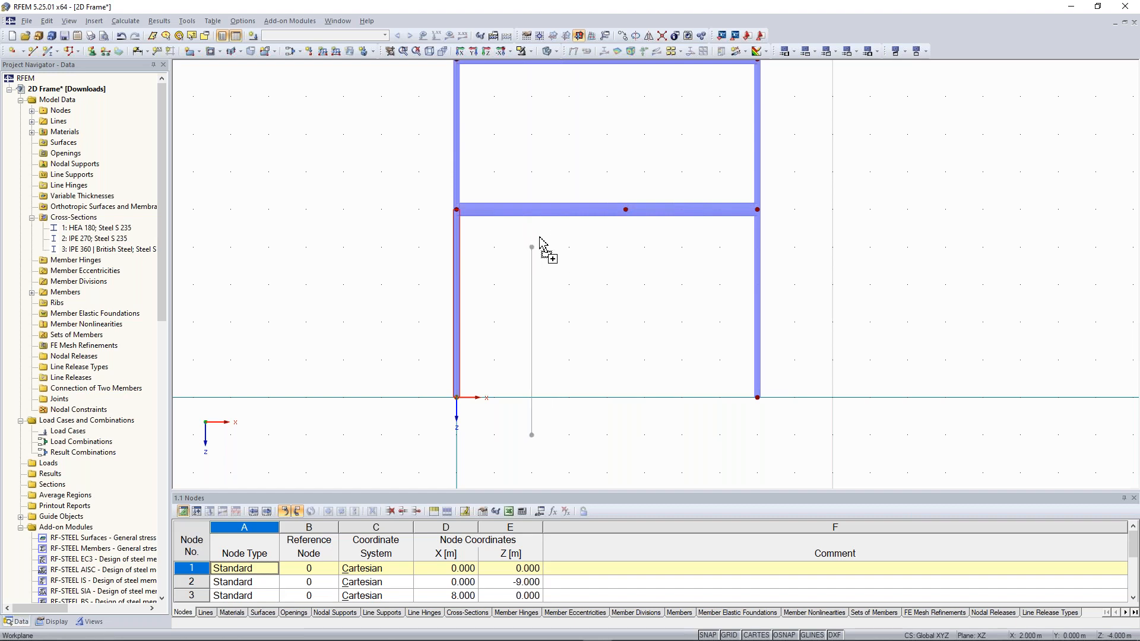
pyautogui.keyDown('ctrl'); pyautogui.moveTo(539, 237); pyautogui.dragTo(633, 237); pyautogui.keyUp('ctrl')
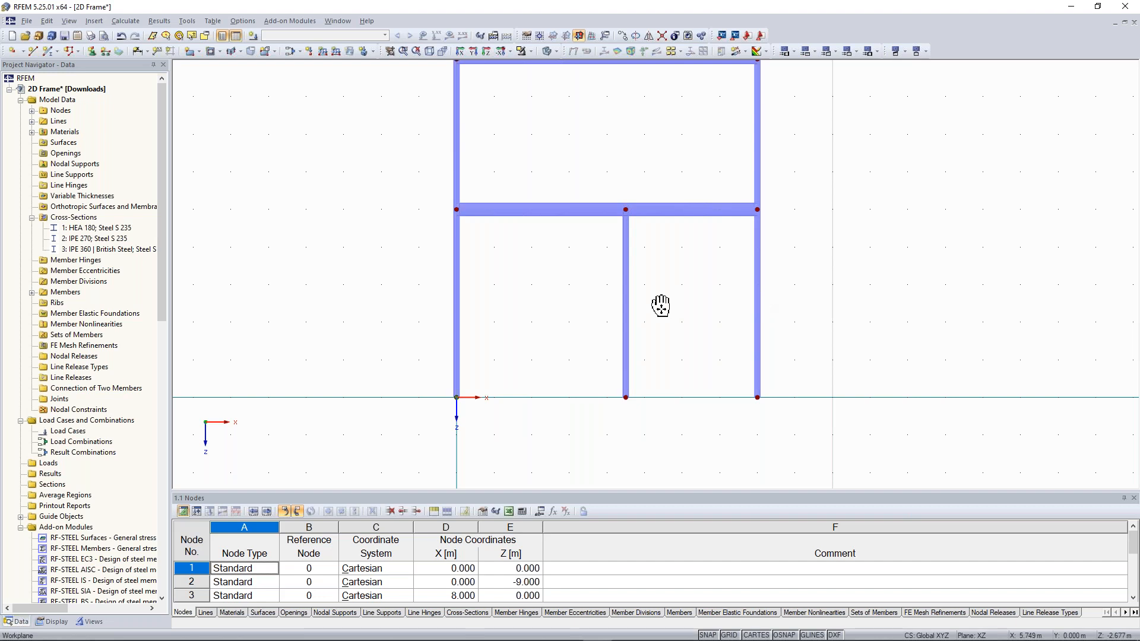
# Try copying the whole frame into adjacent bays on both sides and into an upper storey.
pyautogui.moveTo(660, 306); pyautogui.dragTo(564, 318, button='middle')
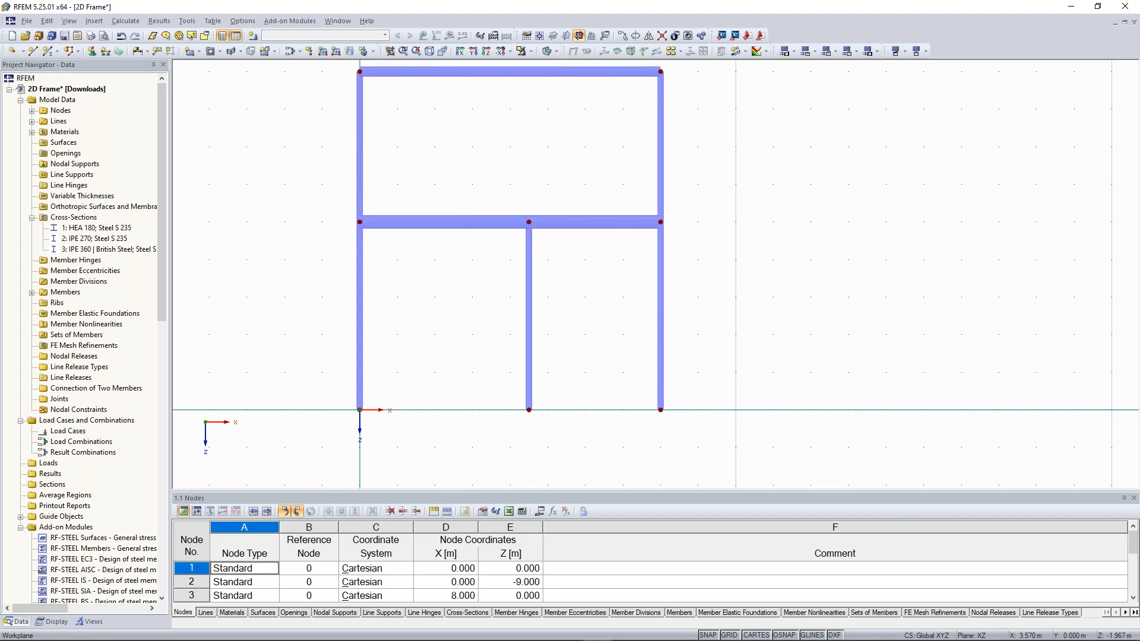
pyautogui.scroll(-3, 494, 335)
pyautogui.scroll(-2, 406, 295)
pyautogui.moveTo(415, 296); pyautogui.dragTo(440, 332, button='middle')
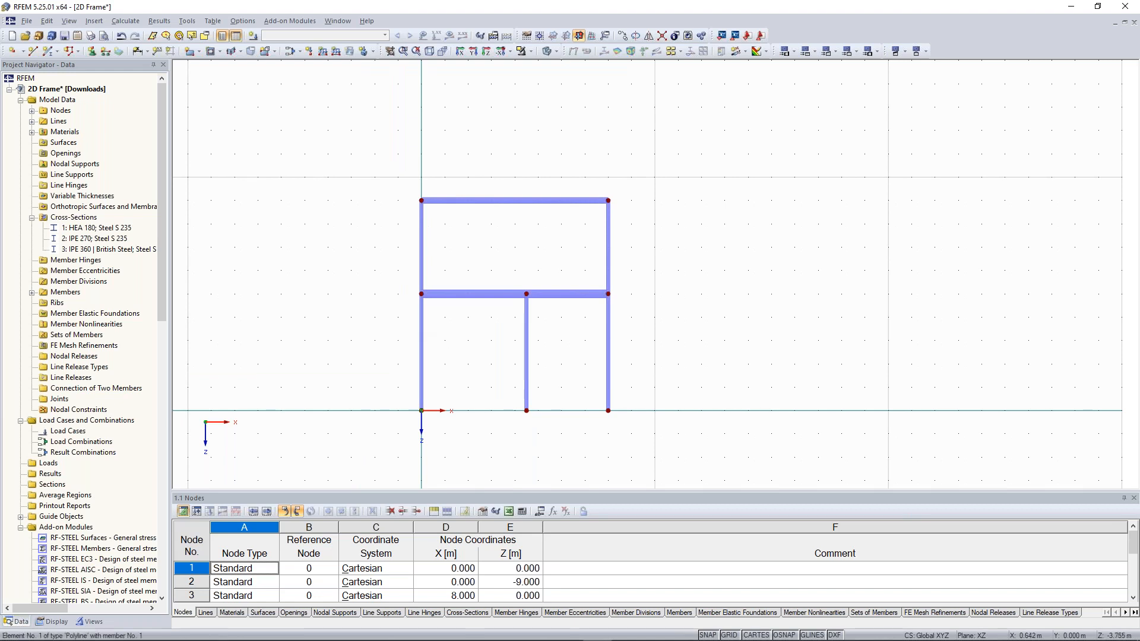
pyautogui.scroll(-1, 416, 309)
pyautogui.moveTo(323, 118); pyautogui.dragTo(670, 459)
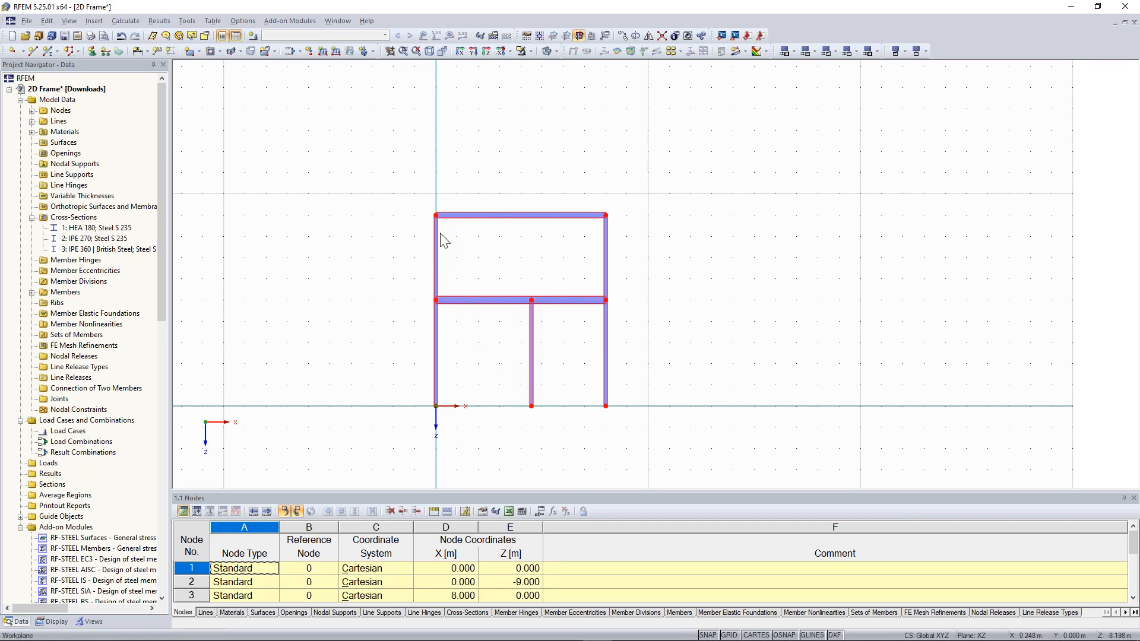
pyautogui.keyDown('ctrl'); pyautogui.moveTo(439, 240); pyautogui.dragTo(640, 207); pyautogui.keyUp('ctrl')
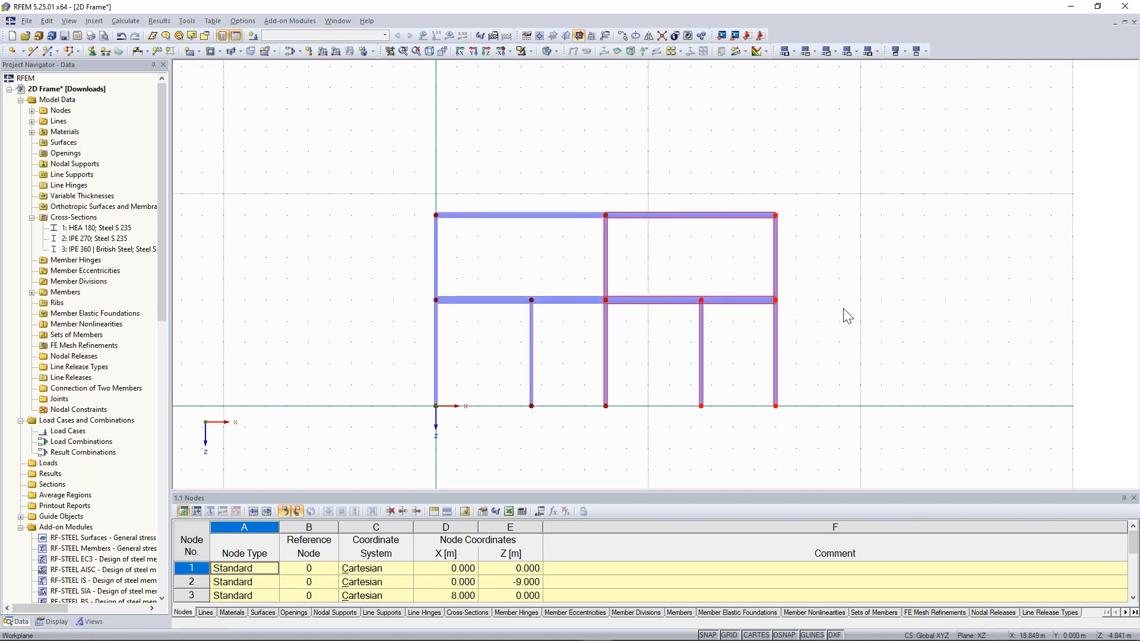
pyautogui.hotkey('ctrl', 'a')
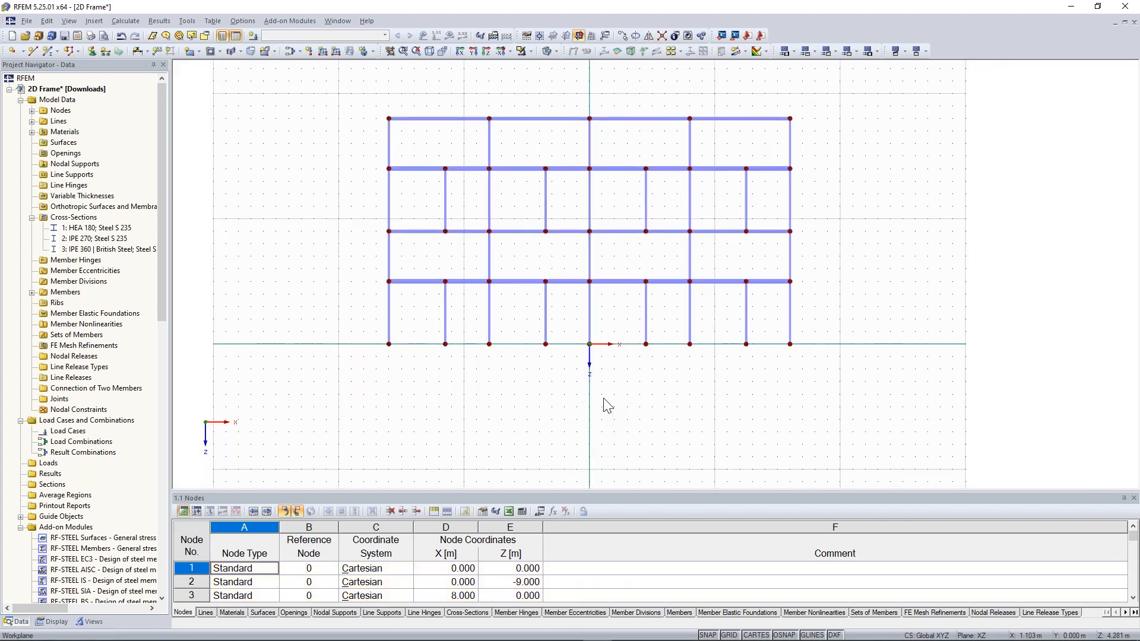
# Undo all the frame copies back to the original single-bay frame.
pyautogui.hotkey('ctrl', 'z')
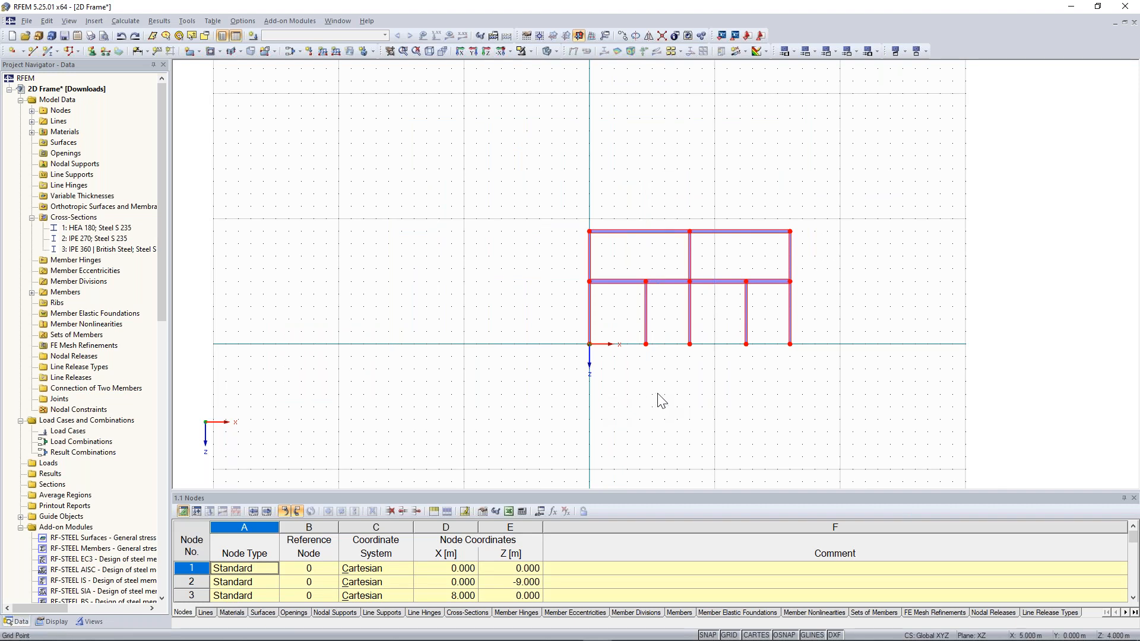
pyautogui.hotkey('ctrl', 'z')
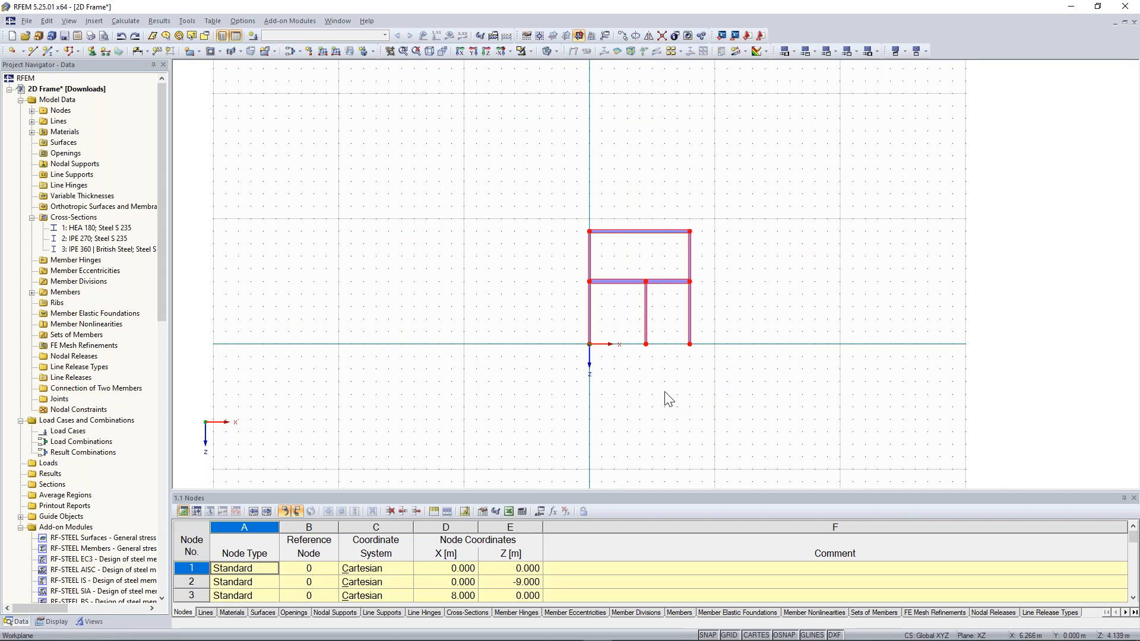
pyautogui.click(122, 36)
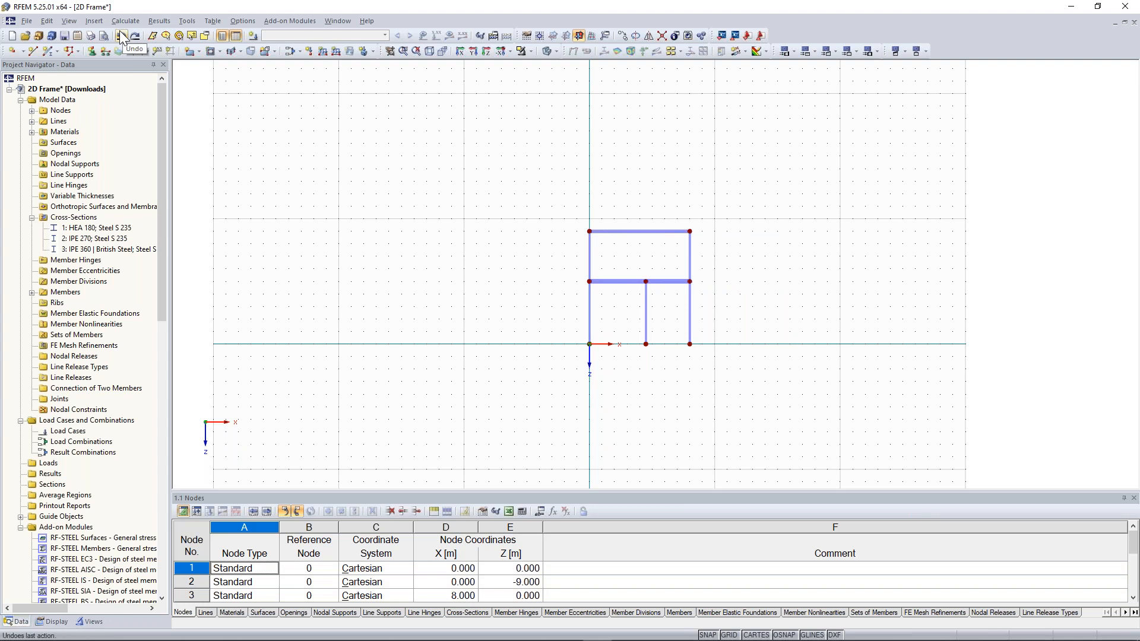
pyautogui.moveTo(528, 266); pyautogui.dragTo(417, 277, button='middle')
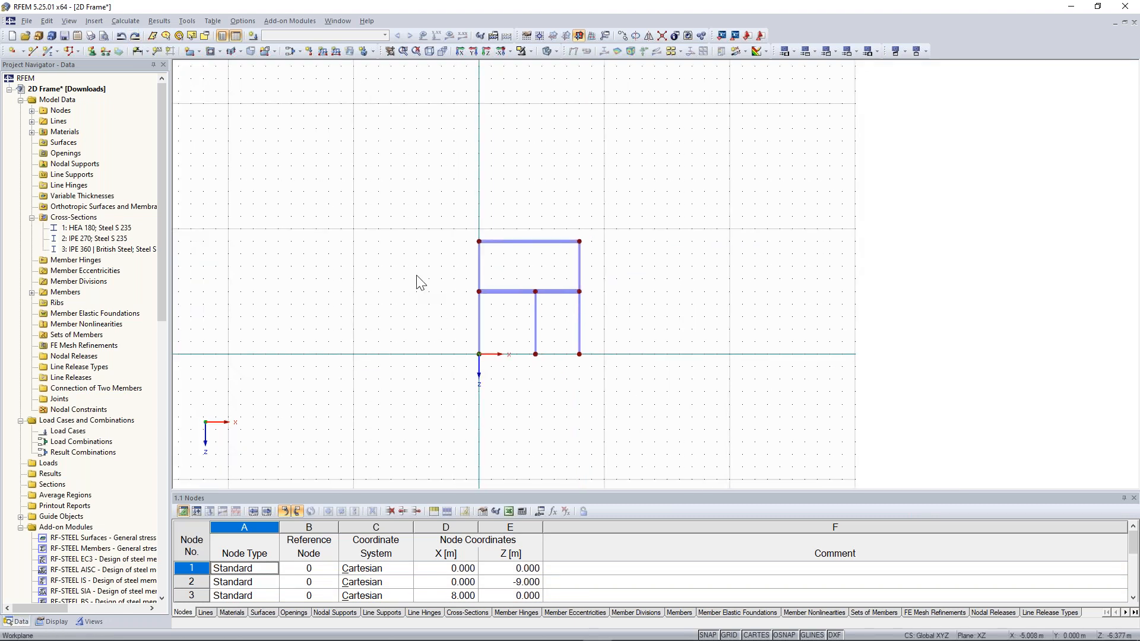
pyautogui.scroll(2, 409, 276)
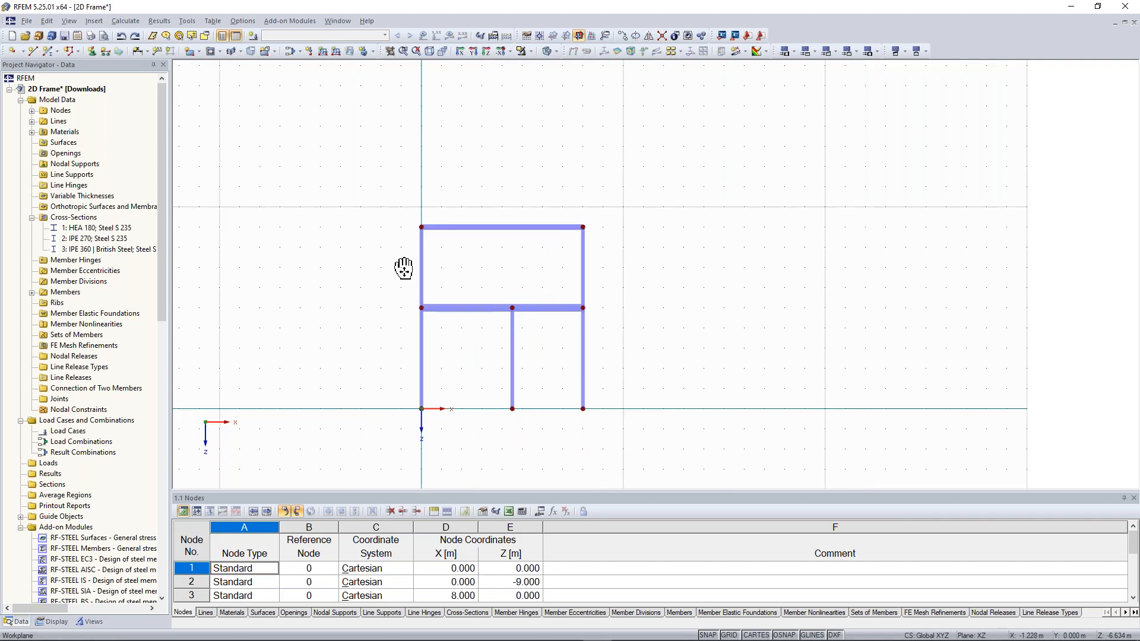
pyautogui.scroll(1, 403, 268)
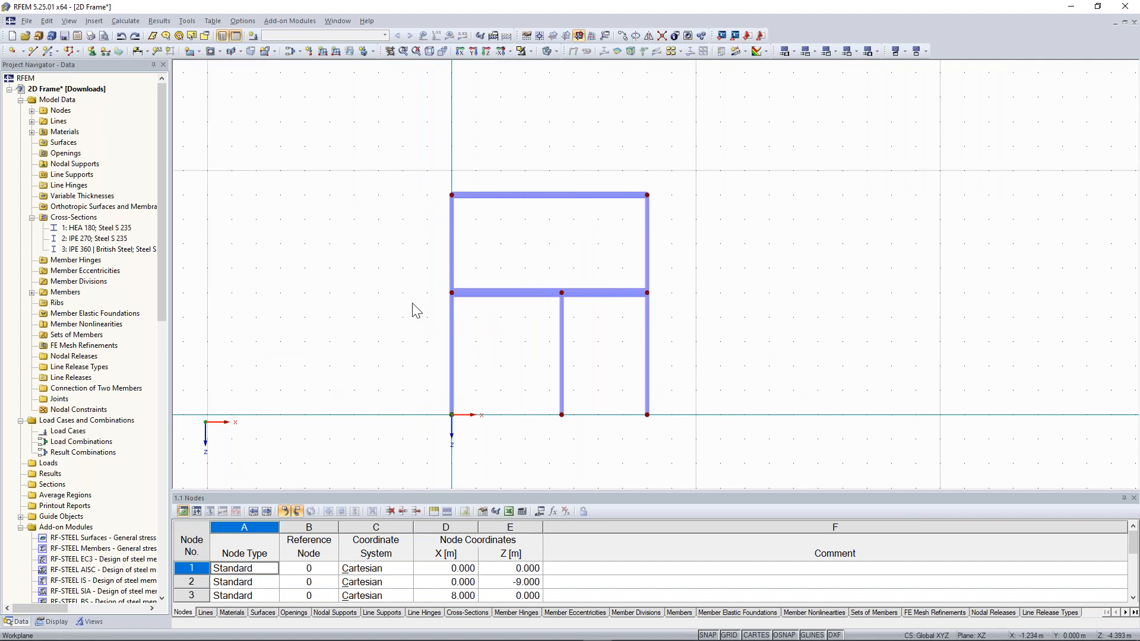
pyautogui.scroll(1, 424, 305)
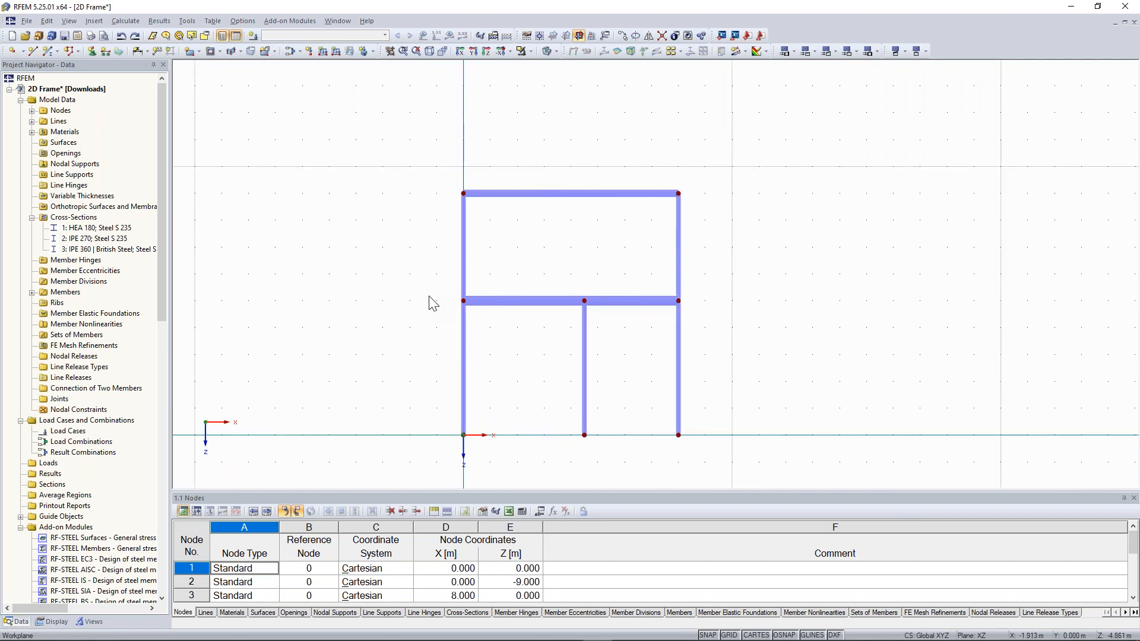
pyautogui.moveTo(596, 429); pyautogui.dragTo(548, 405, button='middle')
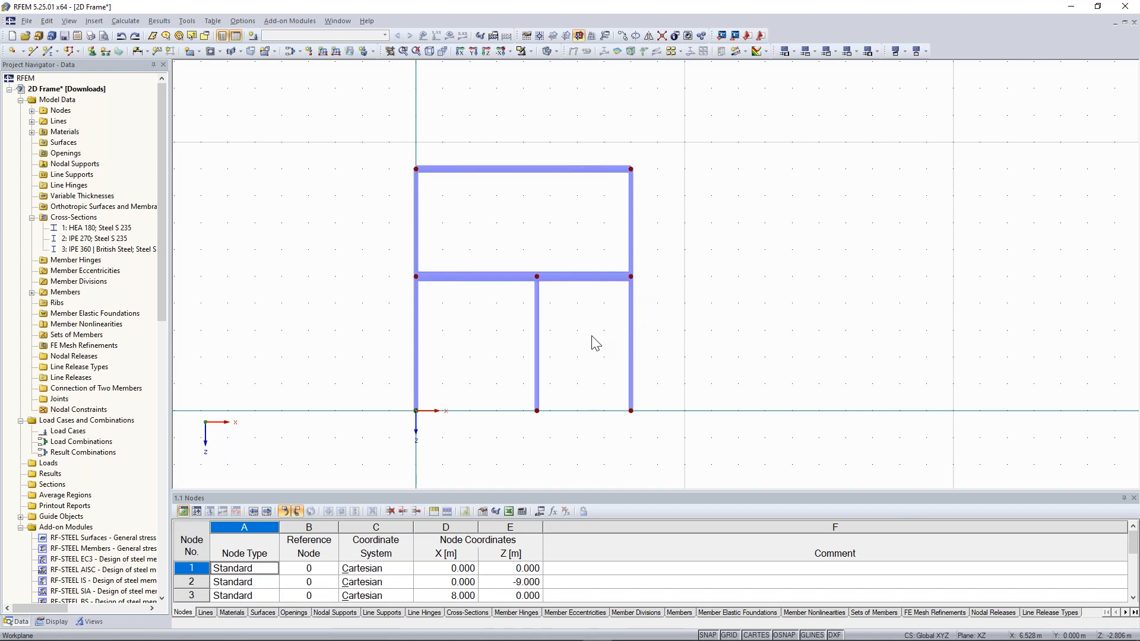
pyautogui.scroll(1, 604, 311)
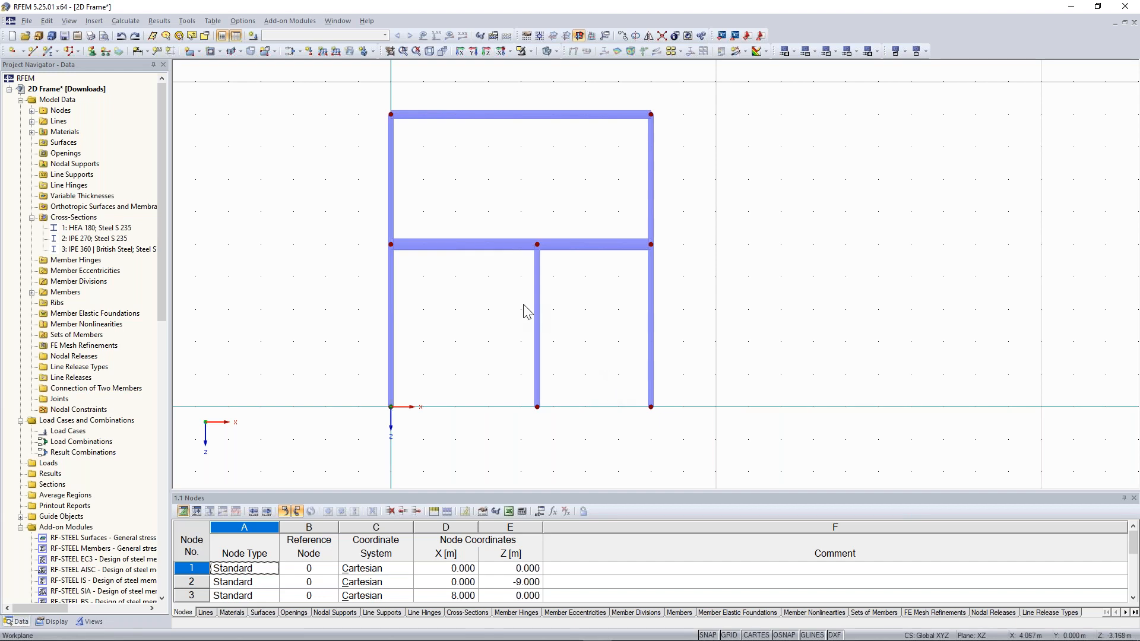
pyautogui.scroll(-1, 515, 303)
pyautogui.moveTo(458, 301); pyautogui.dragTo(472, 320, button='middle')
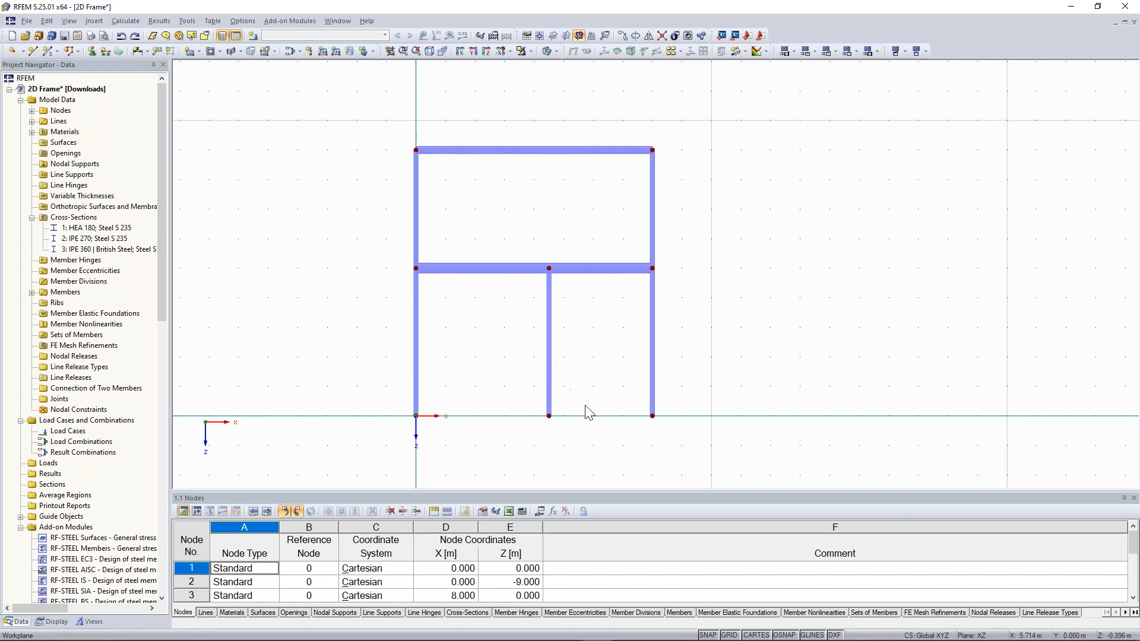
pyautogui.click(475, 271)
pyautogui.click(482, 218)
pyautogui.moveTo(343, 169); pyautogui.dragTo(326, 171, button='middle')
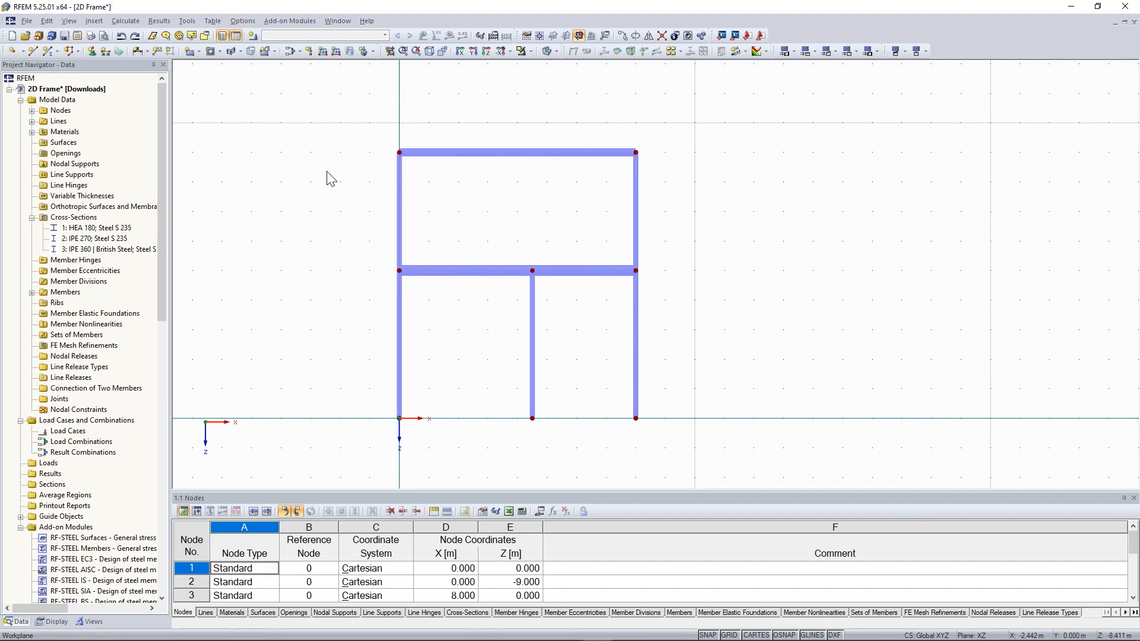
pyautogui.moveTo(254, 99); pyautogui.dragTo(214, 103, button='middle')
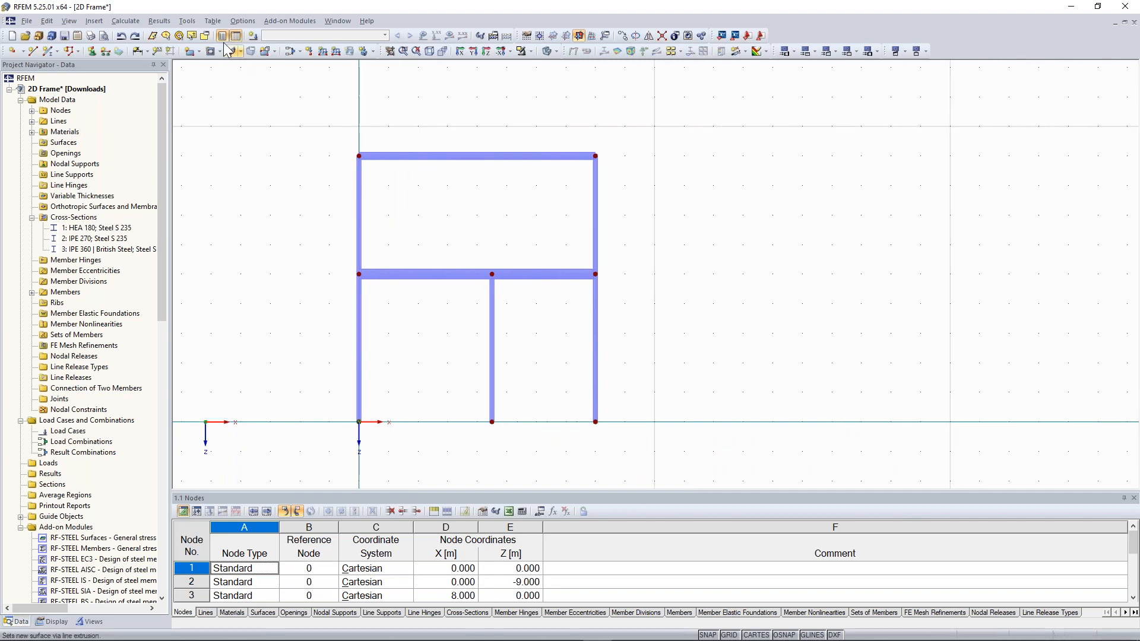
# Start generating bracing in cells and keep Tension as the member type of the bracing.
pyautogui.click(189, 23)
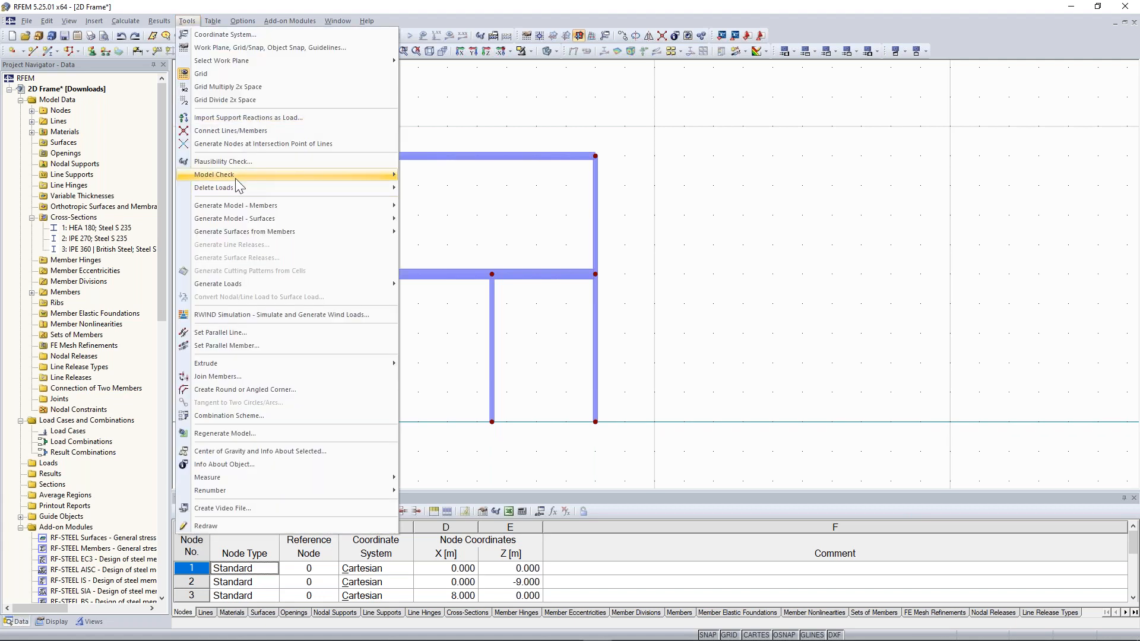
pyautogui.moveTo(243, 206)
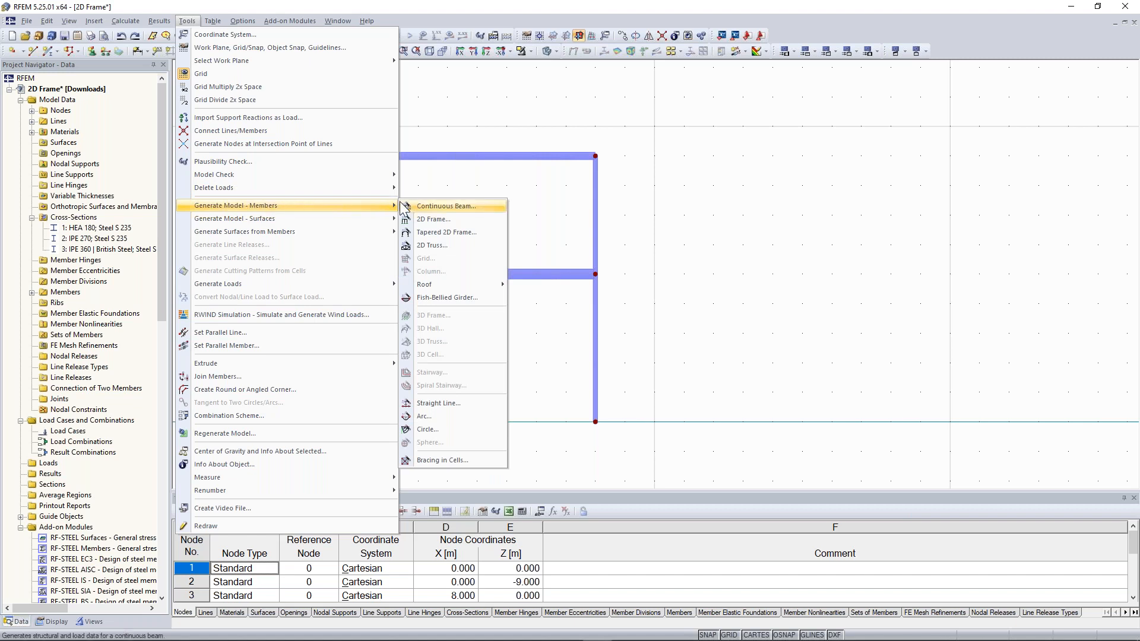
pyautogui.click(461, 460)
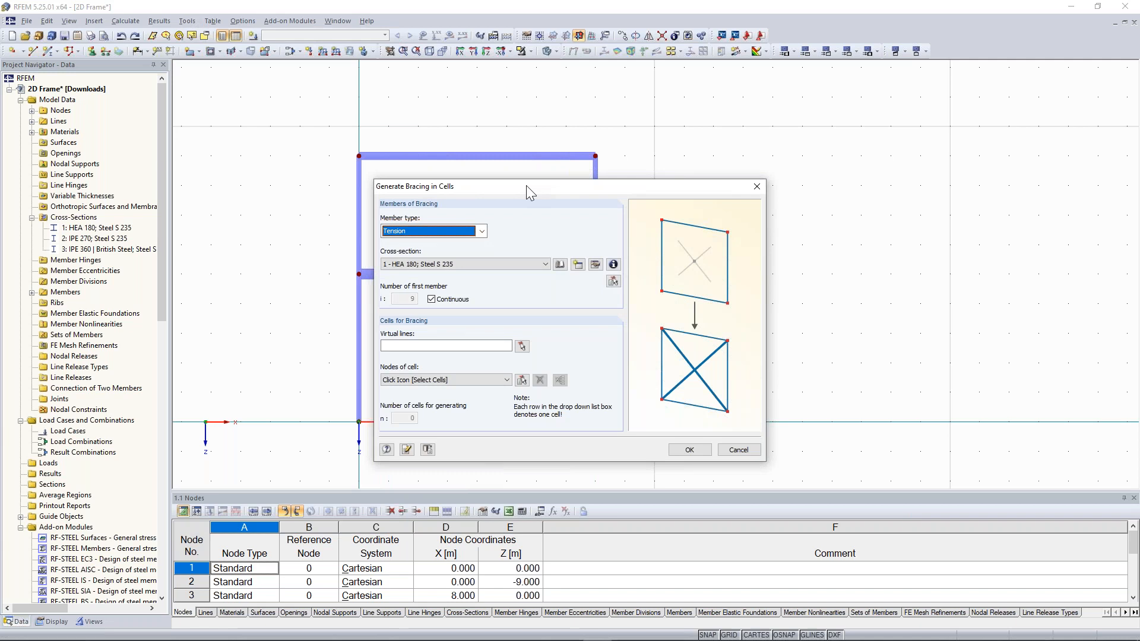
pyautogui.moveTo(528, 185); pyautogui.dragTo(789, 123)
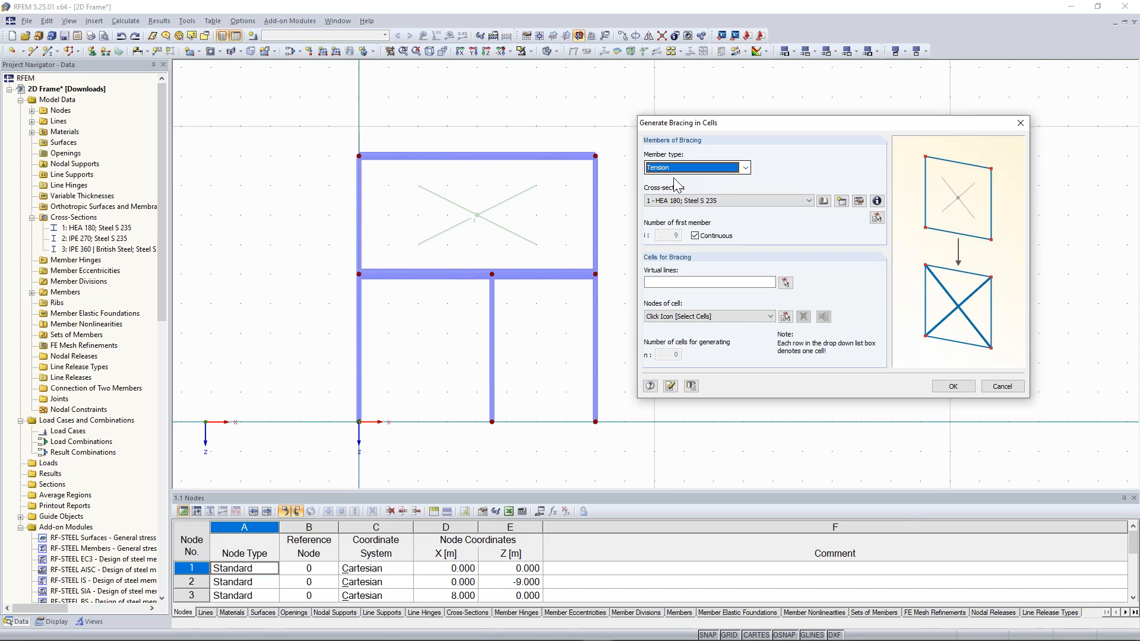
pyautogui.click(681, 169)
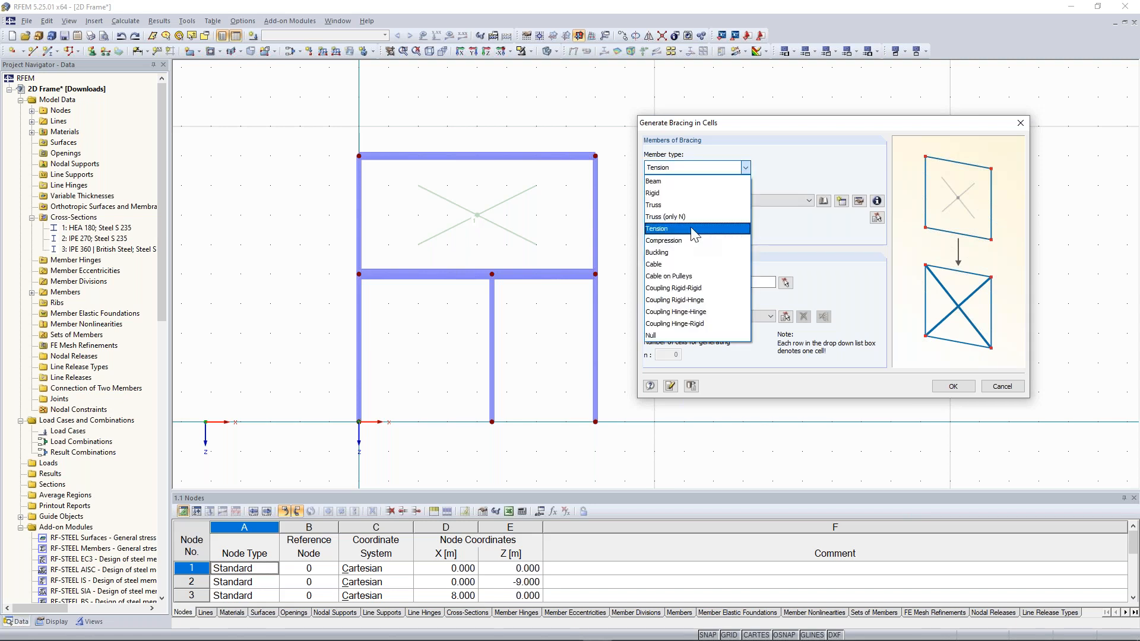
pyautogui.click(692, 230)
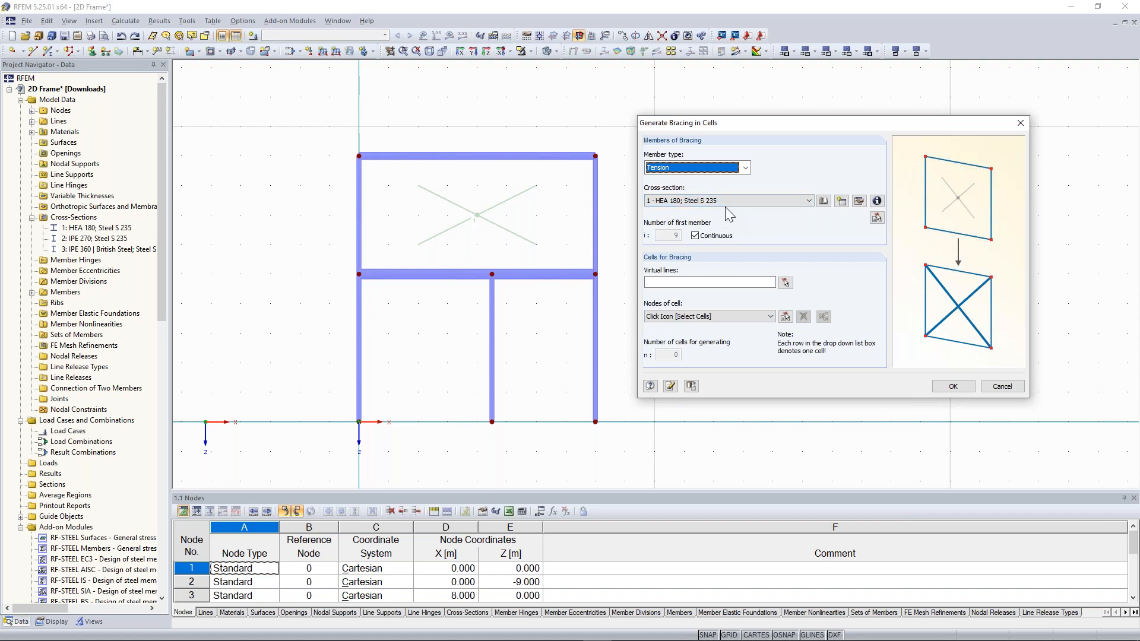
# Create a new round steel RD 20 cross-section in Steel S 235 and assign it to the bracing members.
pyautogui.click(842, 201)
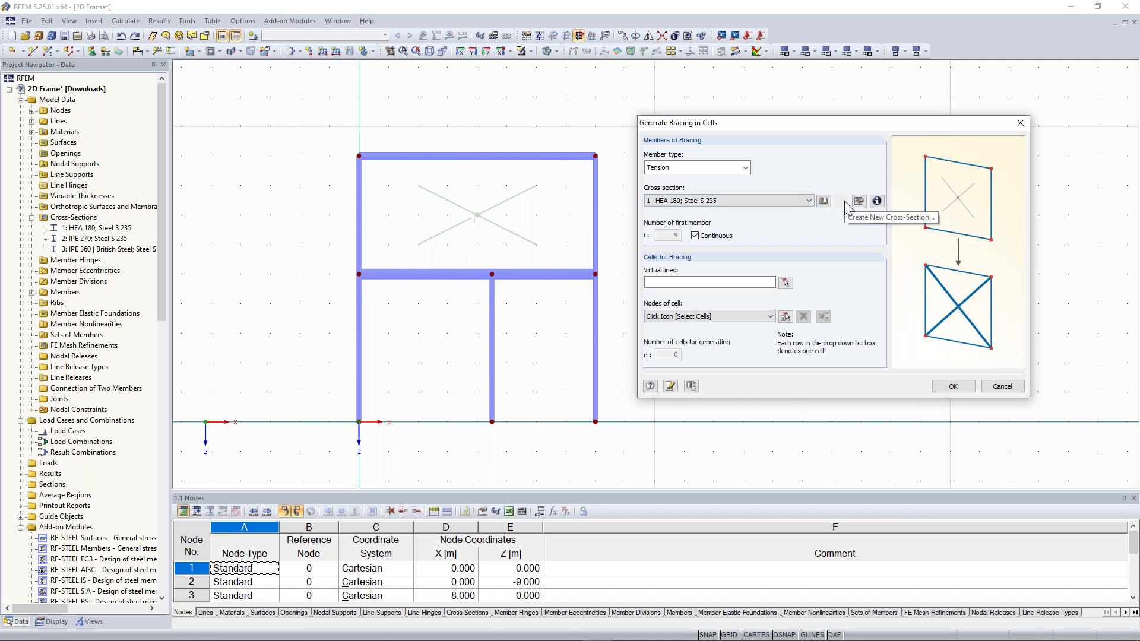
pyautogui.moveTo(838, 89); pyautogui.dragTo(730, 97)
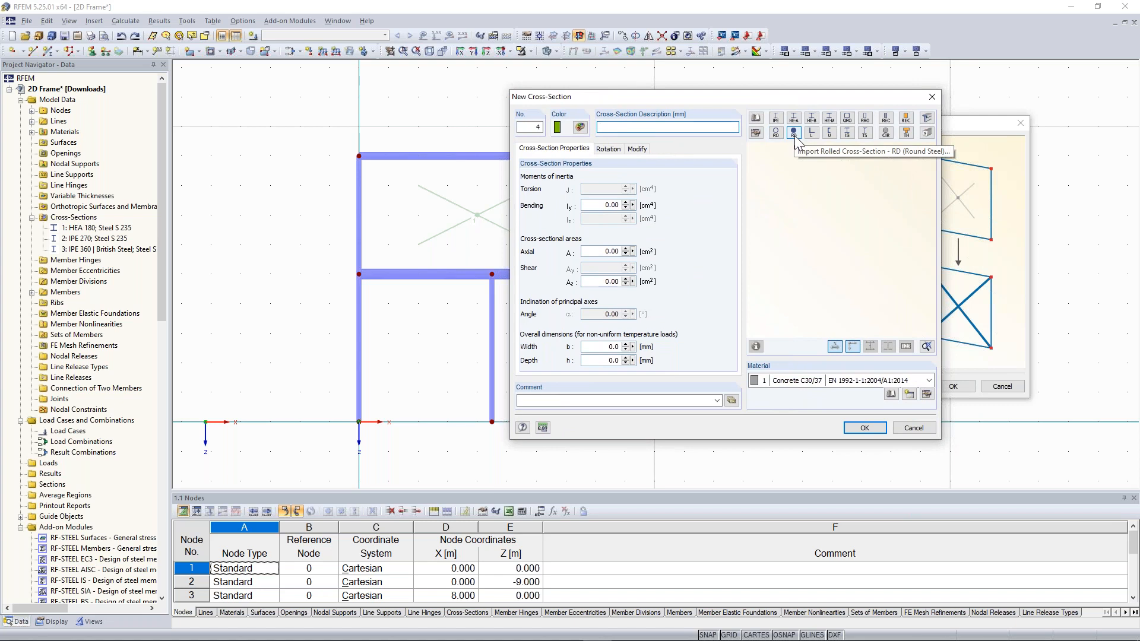
pyautogui.click(794, 133)
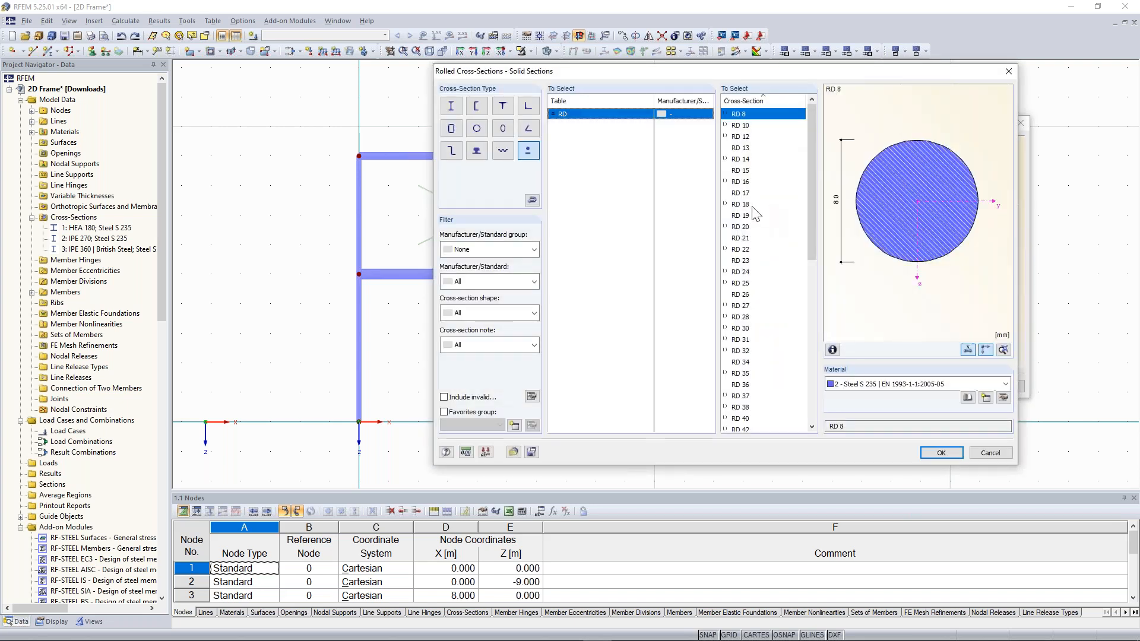
pyautogui.click(747, 228)
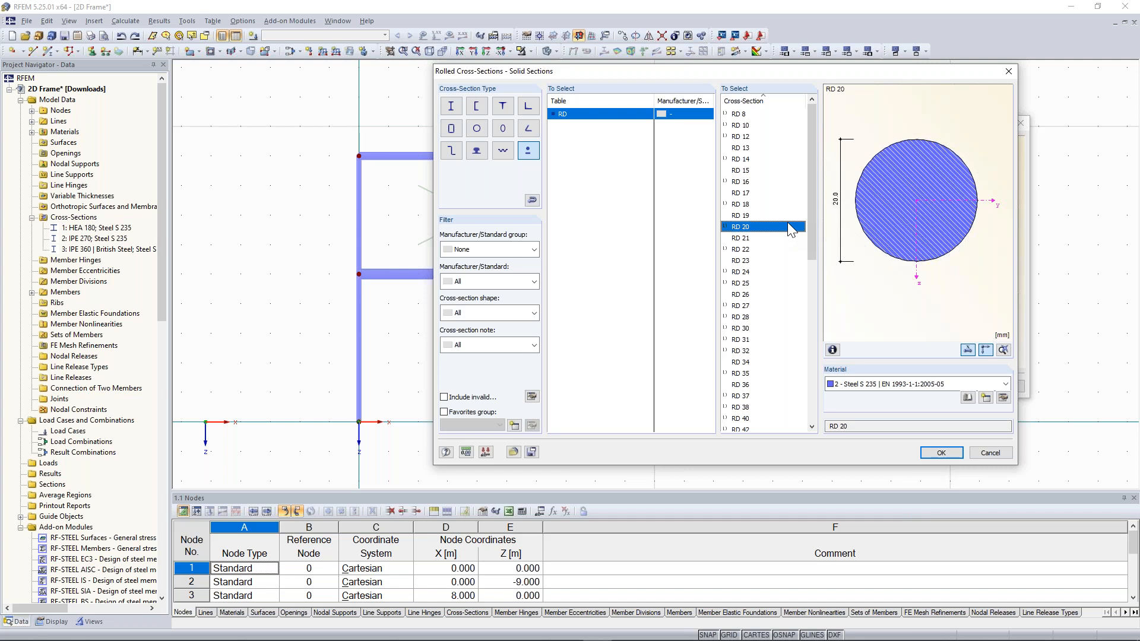
pyautogui.press('Return')
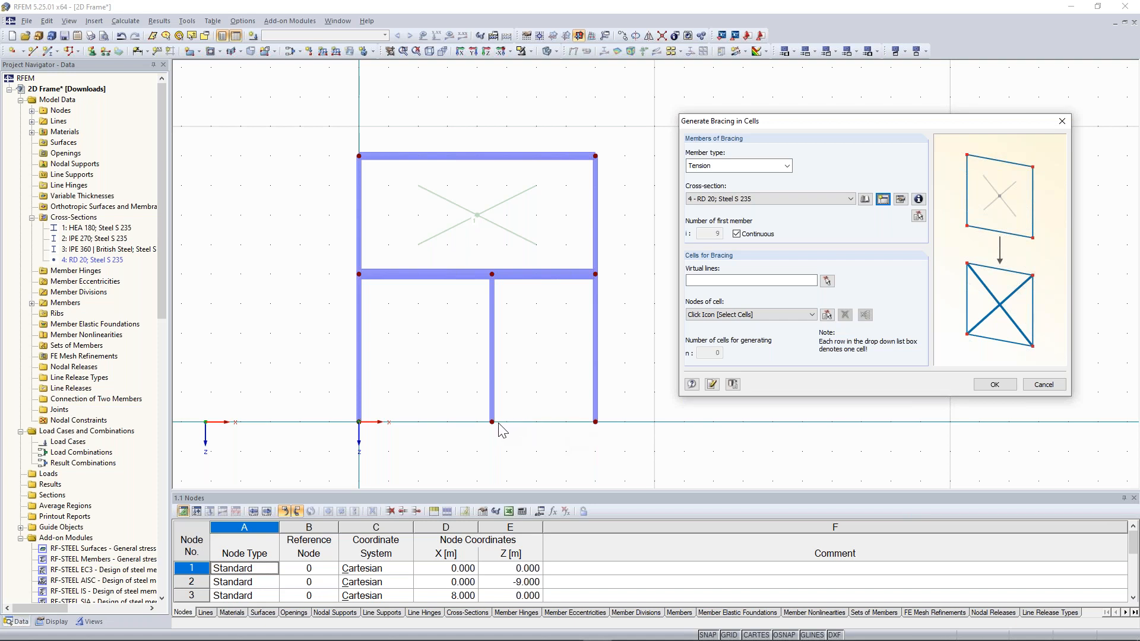
# Define a virtual line between base nodes 8 and 3, select the lower right cell and generate its cross bracing.
pyautogui.click(826, 281)
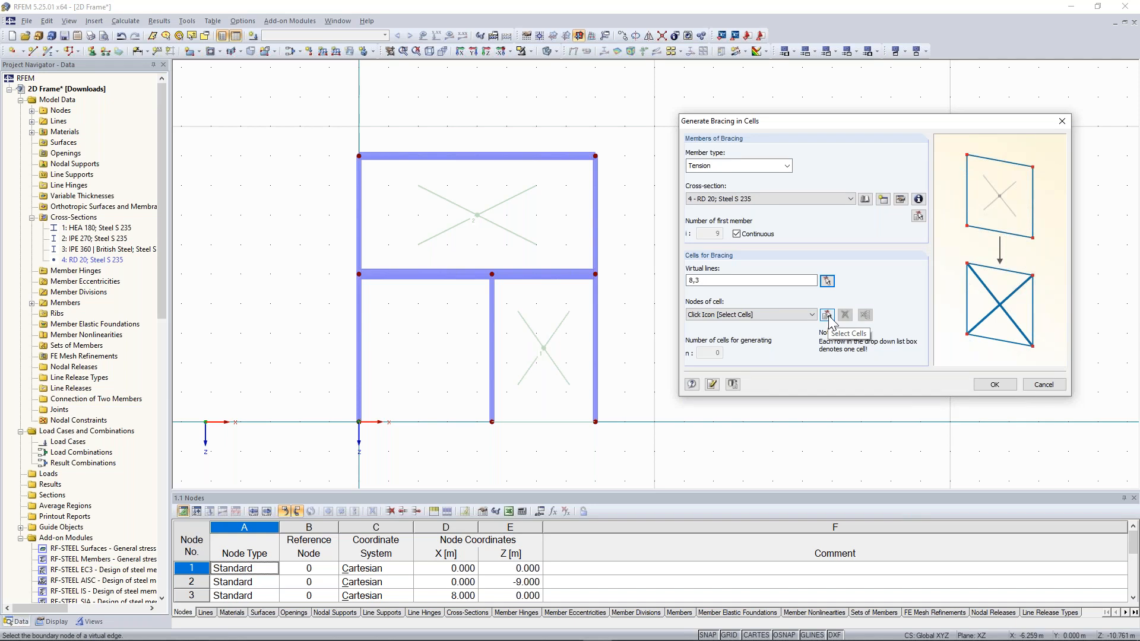
pyautogui.click(827, 316)
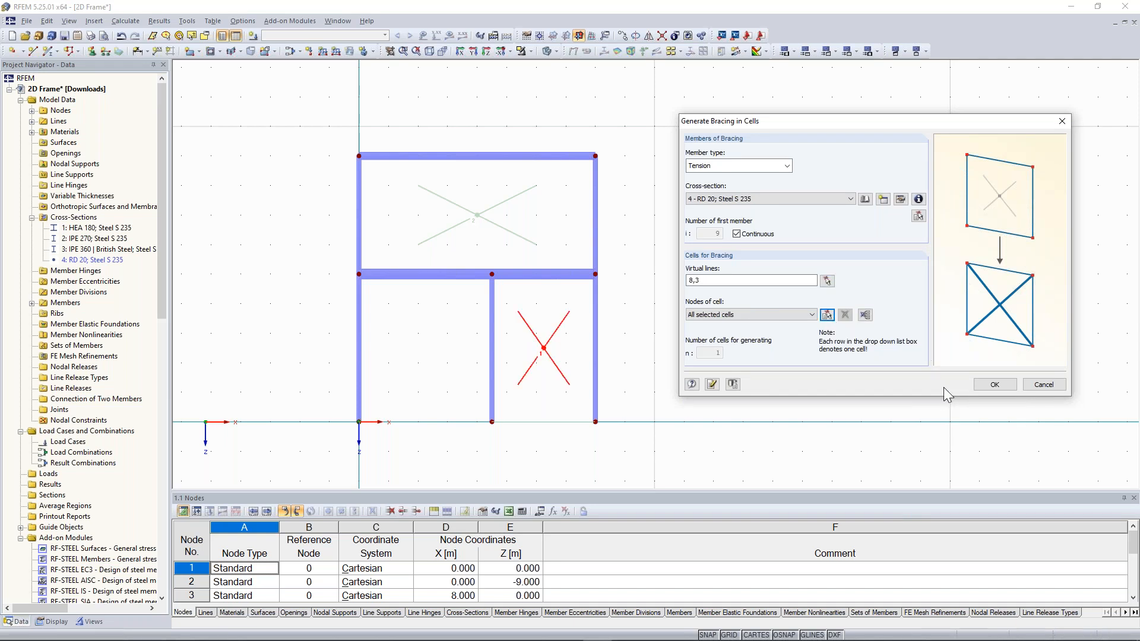
pyautogui.click(994, 384)
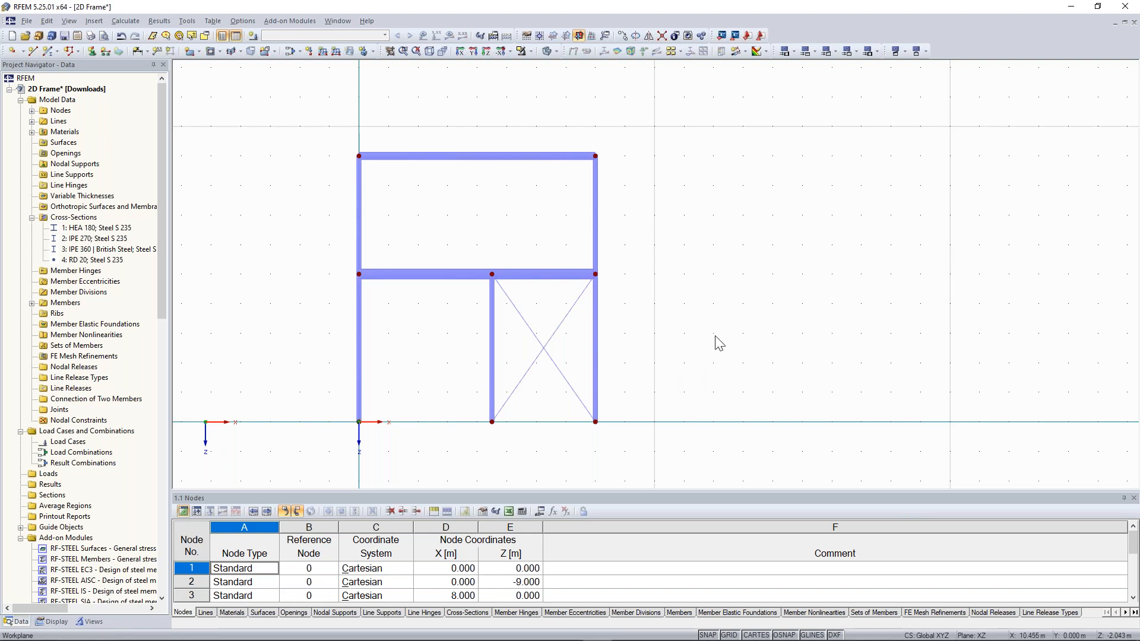
# Review the file formats available for importing a model and leave without importing anything.
pyautogui.moveTo(715, 336); pyautogui.dragTo(756, 340, button='middle')
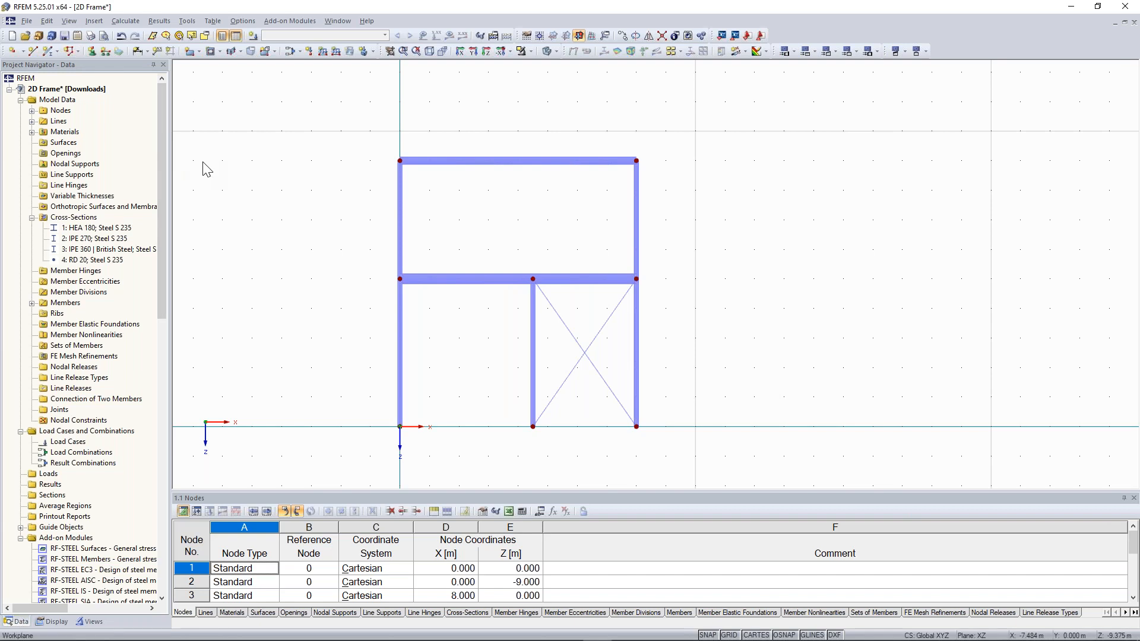
pyautogui.moveTo(331, 212); pyautogui.dragTo(347, 203, button='middle')
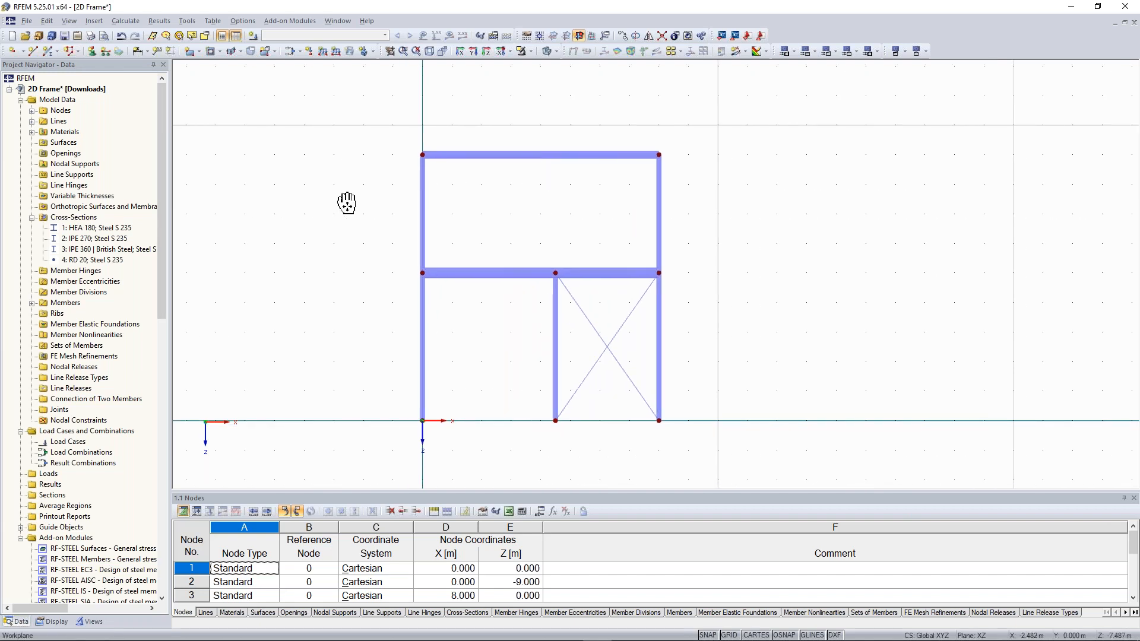
pyautogui.moveTo(346, 203); pyautogui.dragTo(355, 211, button='middle')
pyautogui.click(26, 21)
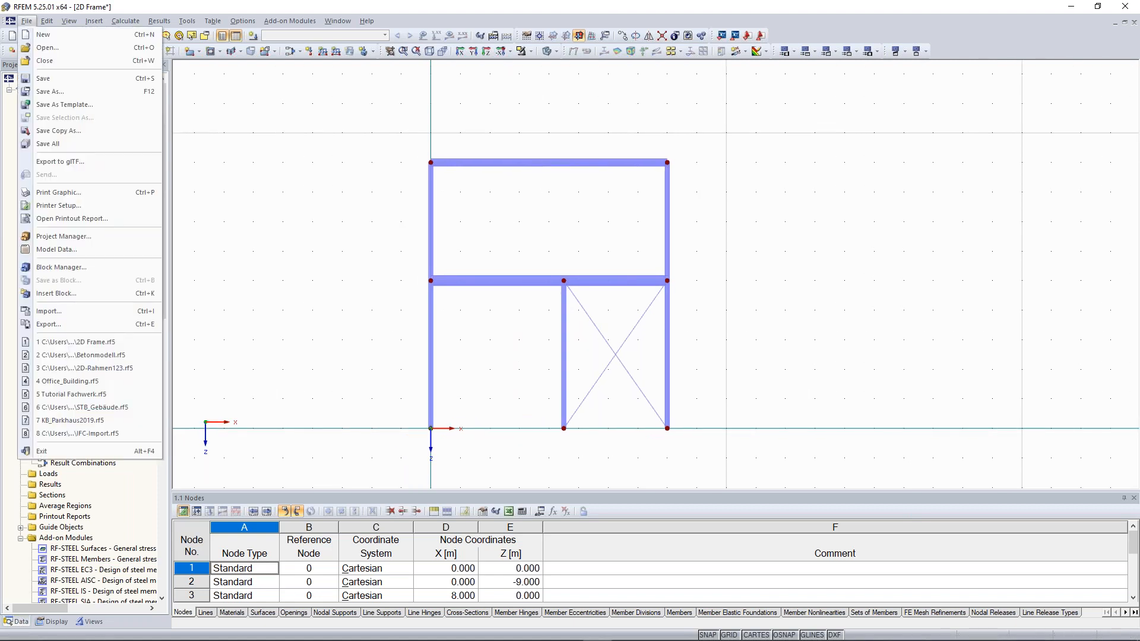
pyautogui.click(33, 22)
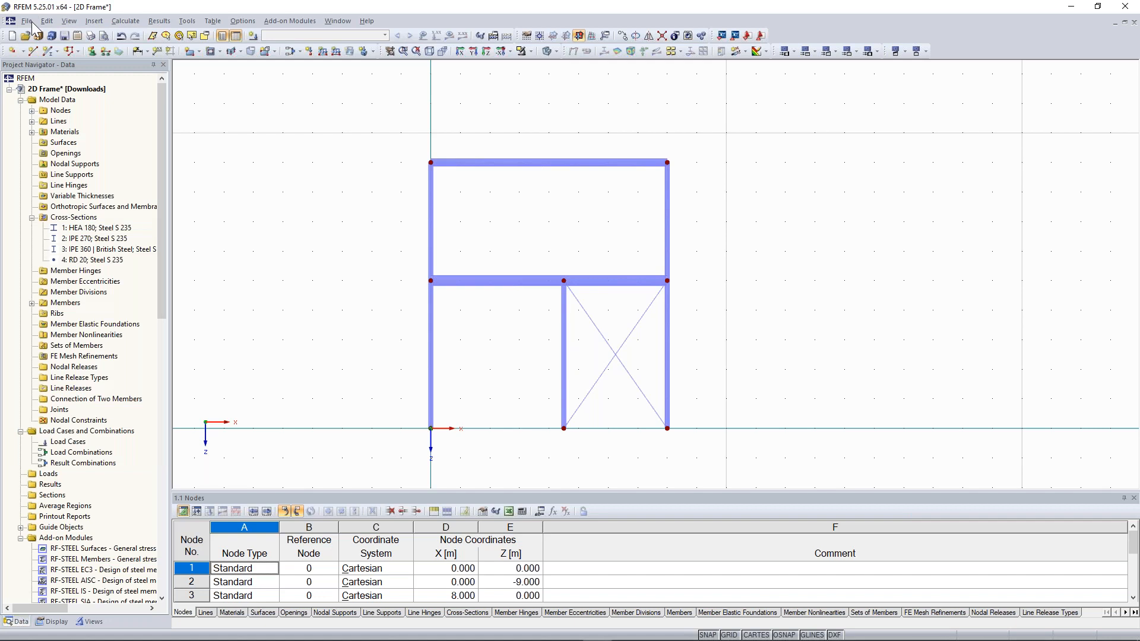
pyautogui.click(27, 21)
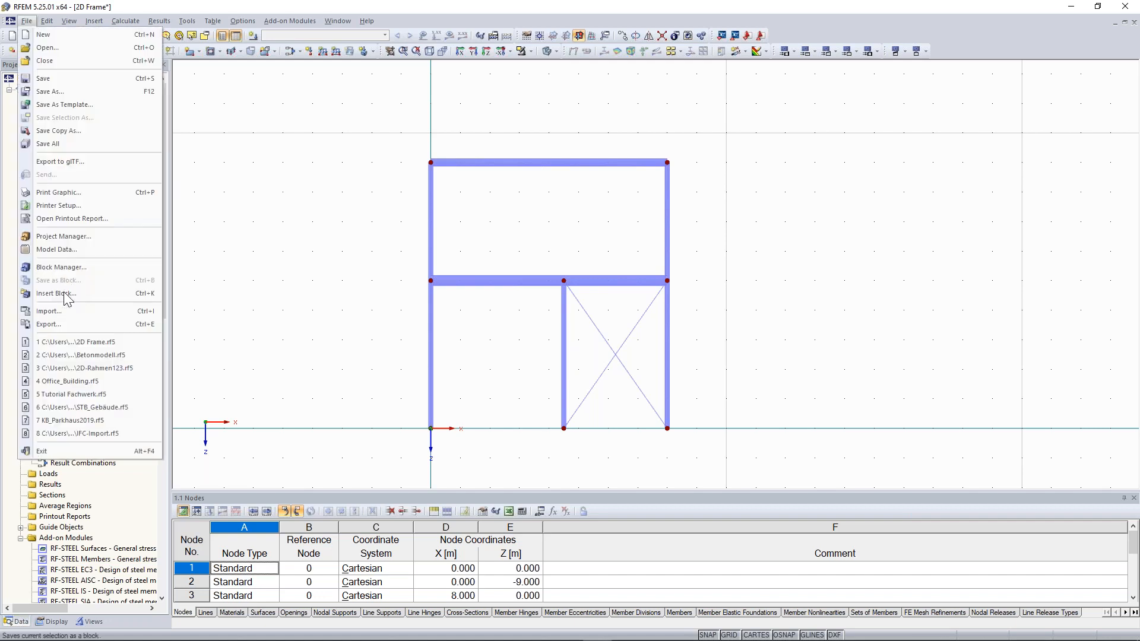
pyautogui.click(50, 311)
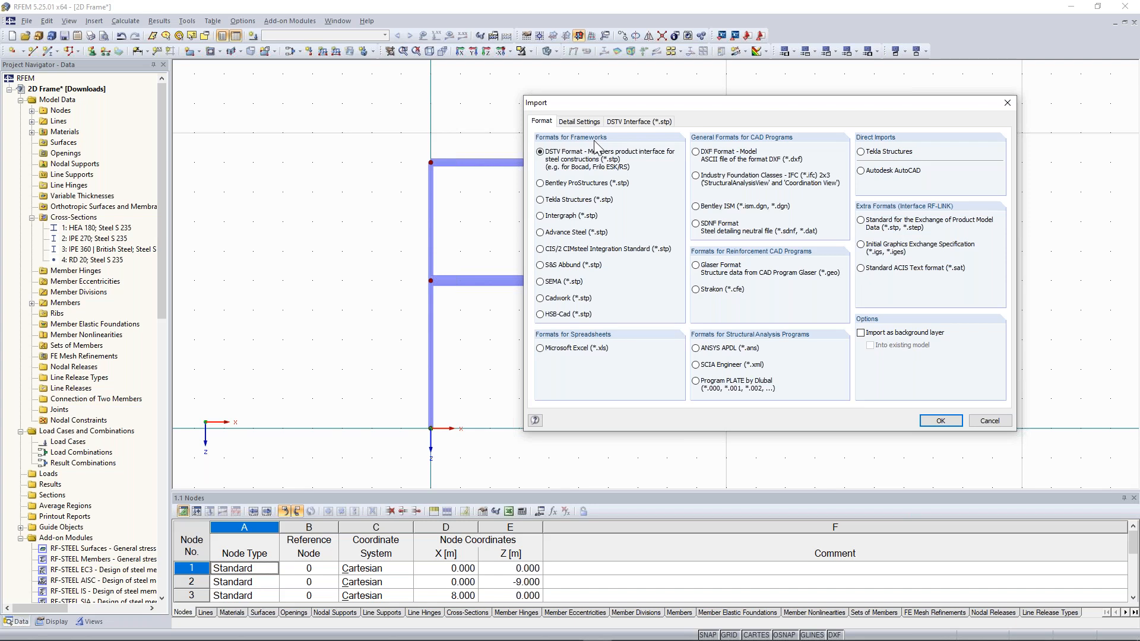
pyautogui.press('Escape')
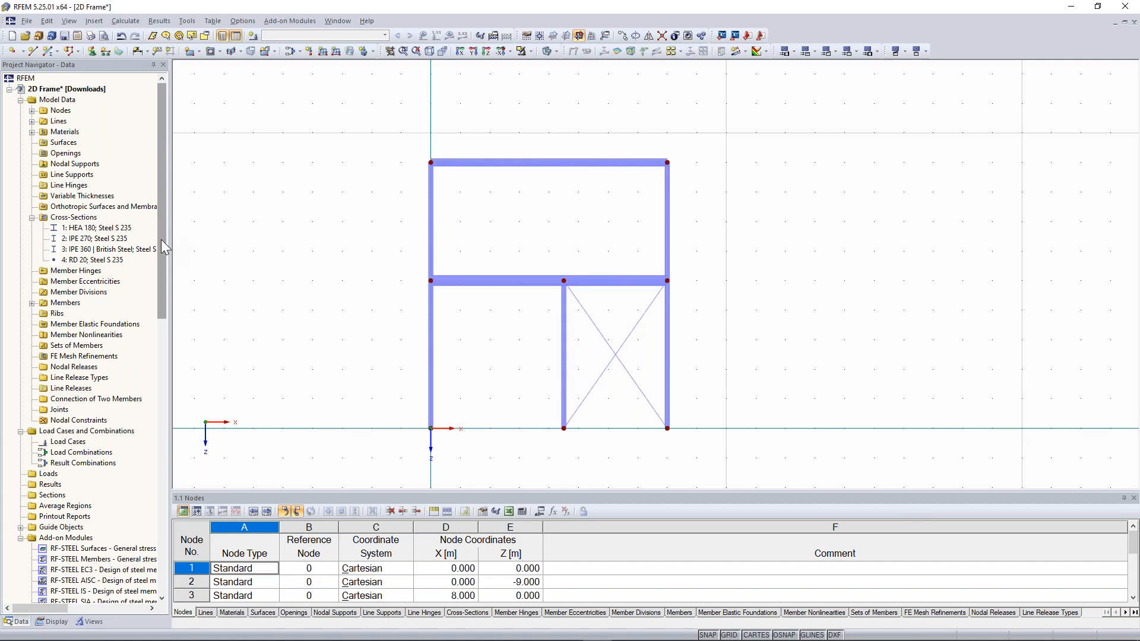
# Start a new background layer, look through the DXF files offered for it and leave without choosing one.
pyautogui.click(21, 527)
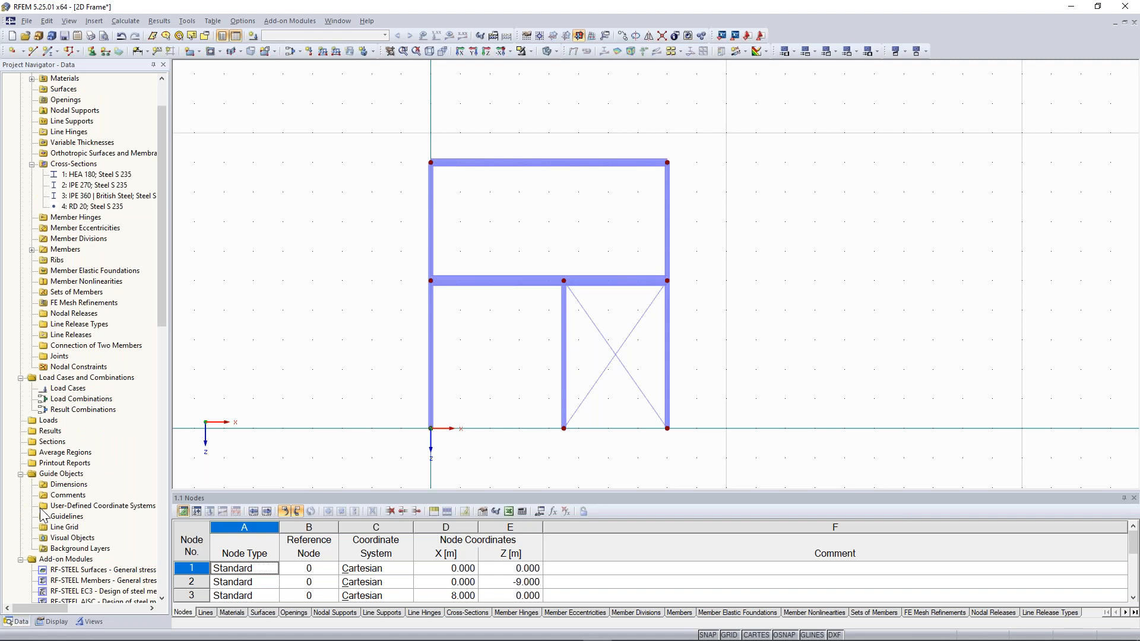
pyautogui.rightClick(51, 538)
pyautogui.click(162, 319)
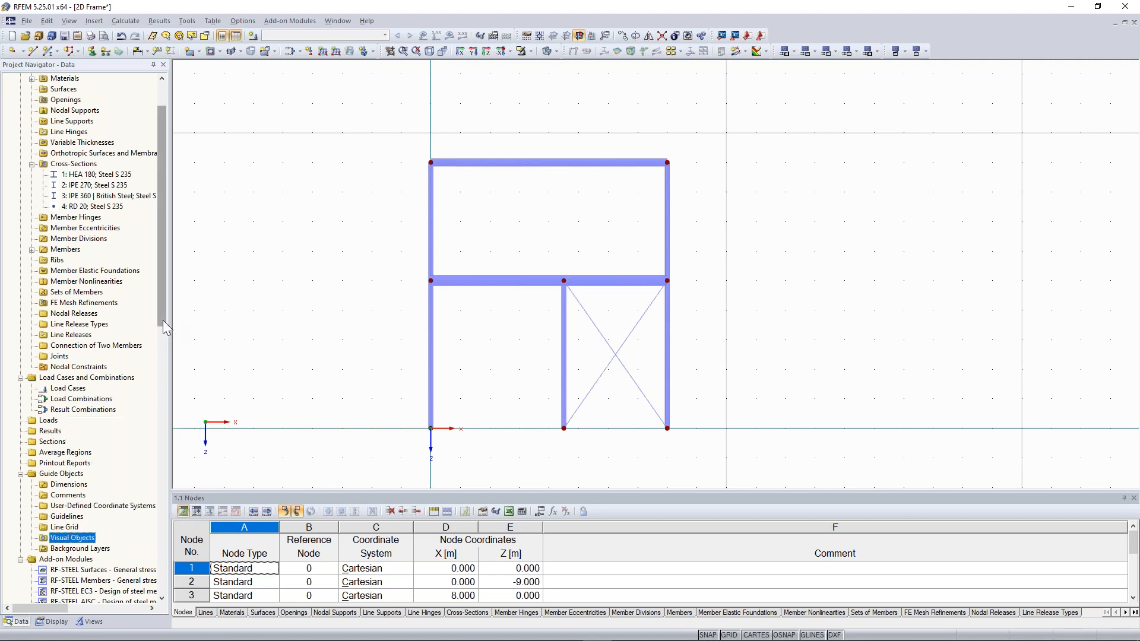
pyautogui.click(86, 549)
pyautogui.rightClick(79, 550)
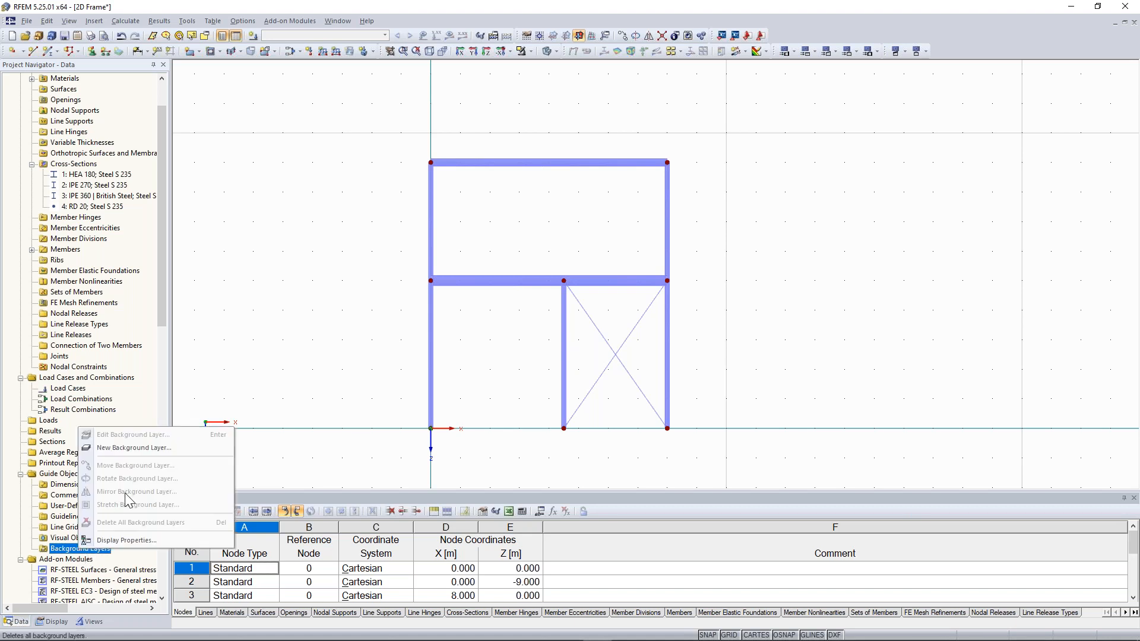
pyautogui.click(155, 450)
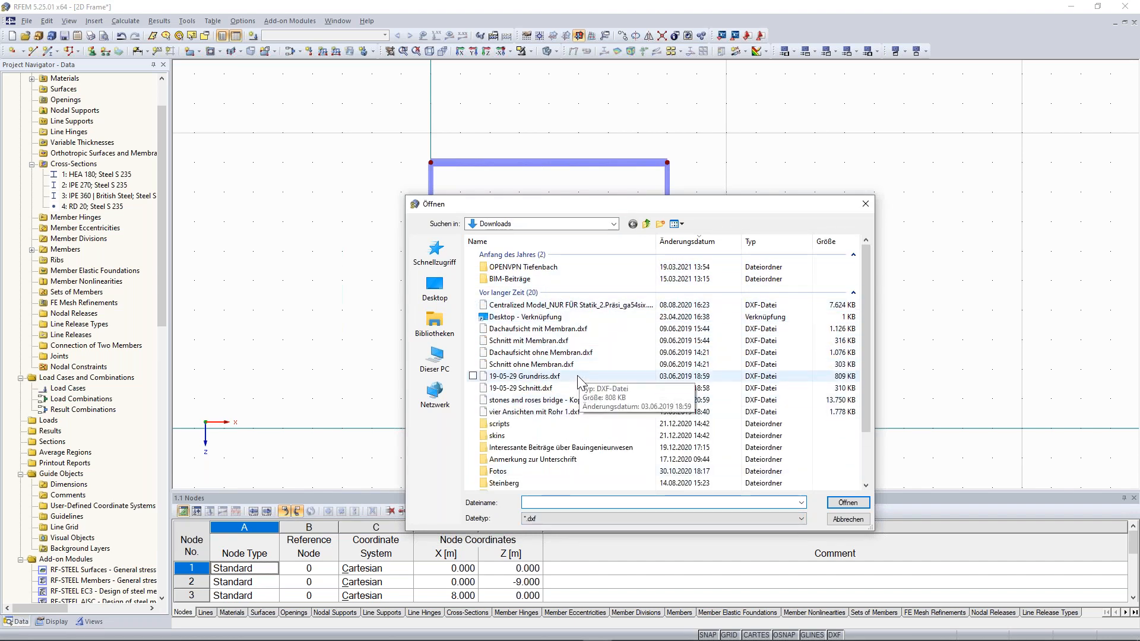
pyautogui.click(865, 204)
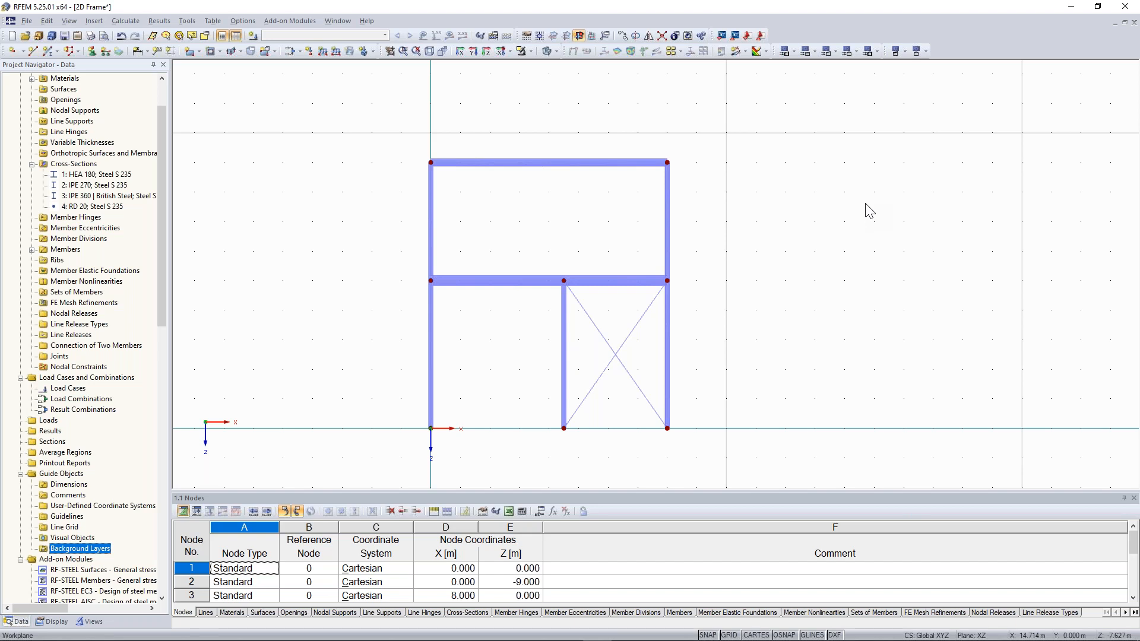
pyautogui.click(793, 239)
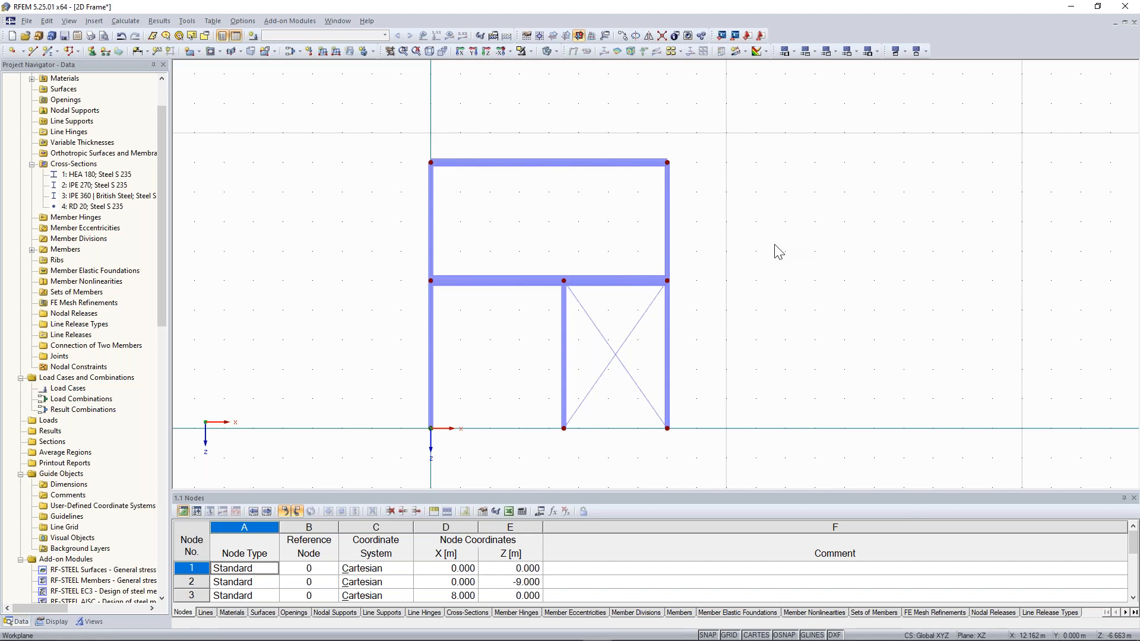
pyautogui.scroll(-1, 751, 274)
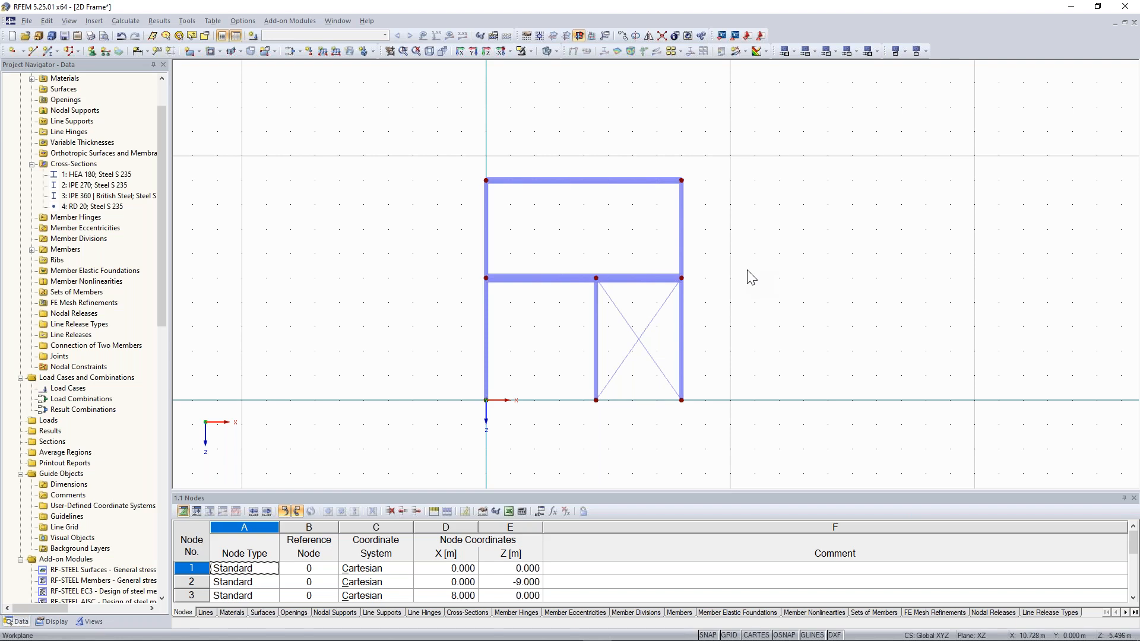
pyautogui.moveTo(748, 279); pyautogui.dragTo(755, 293, button='middle')
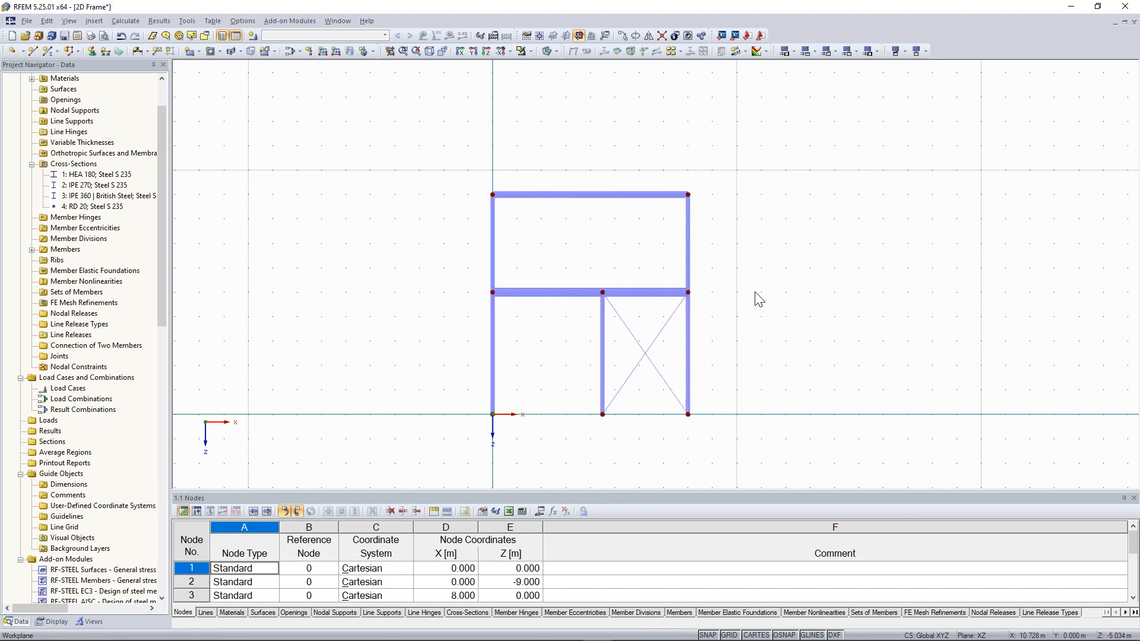
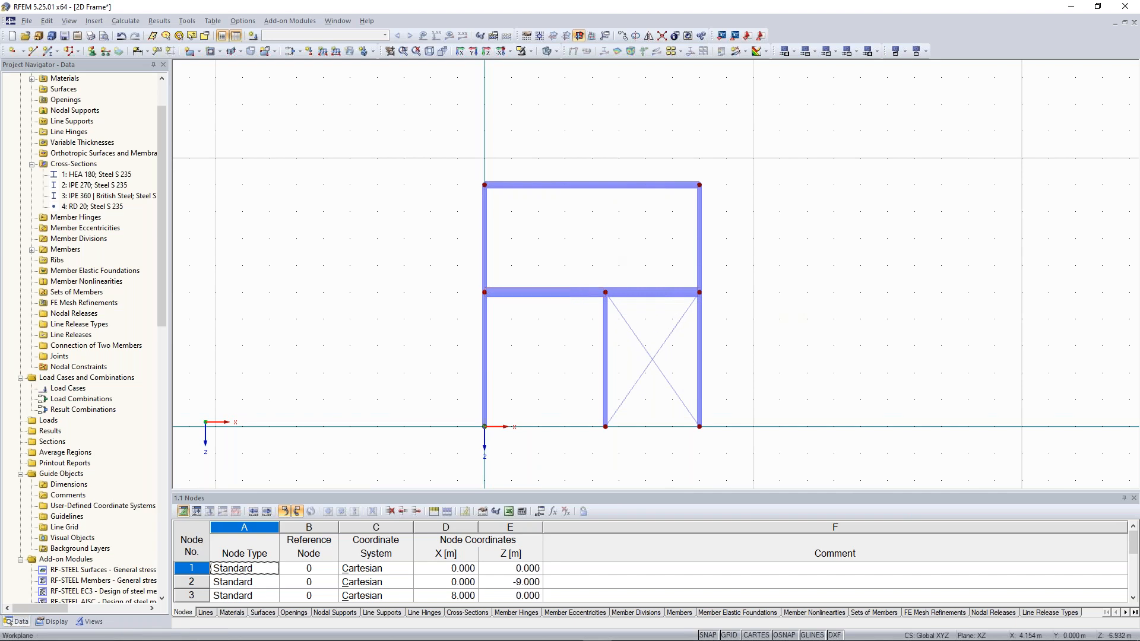
pyautogui.scroll(3, 555, 241)
pyautogui.click(475, 284)
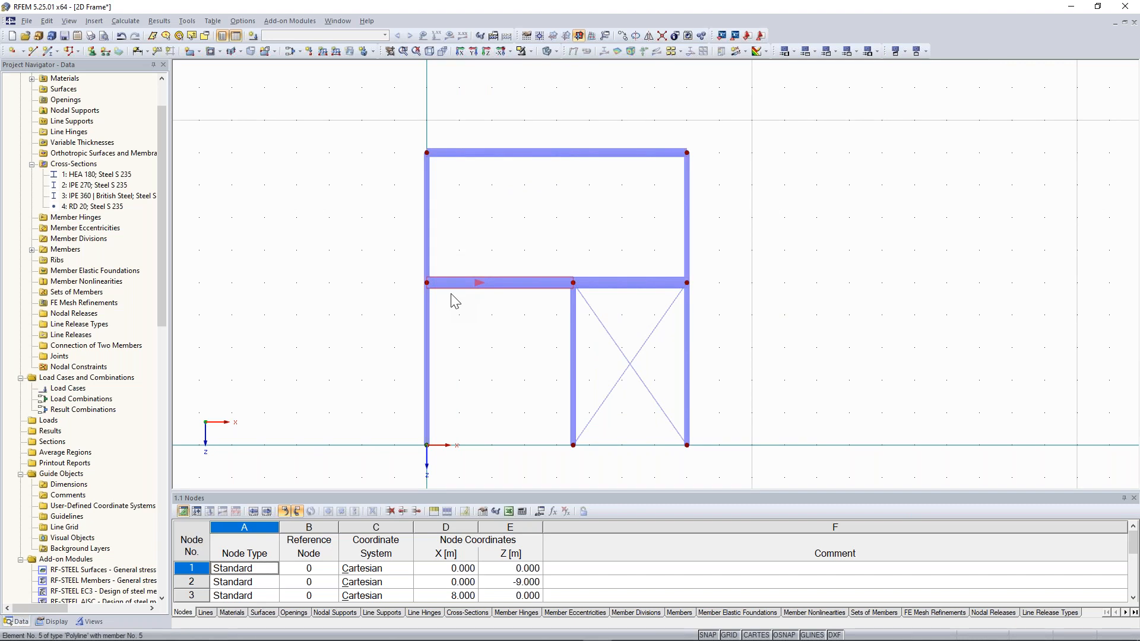
pyautogui.scroll(2, 495, 323)
pyautogui.scroll(-1, 475, 311)
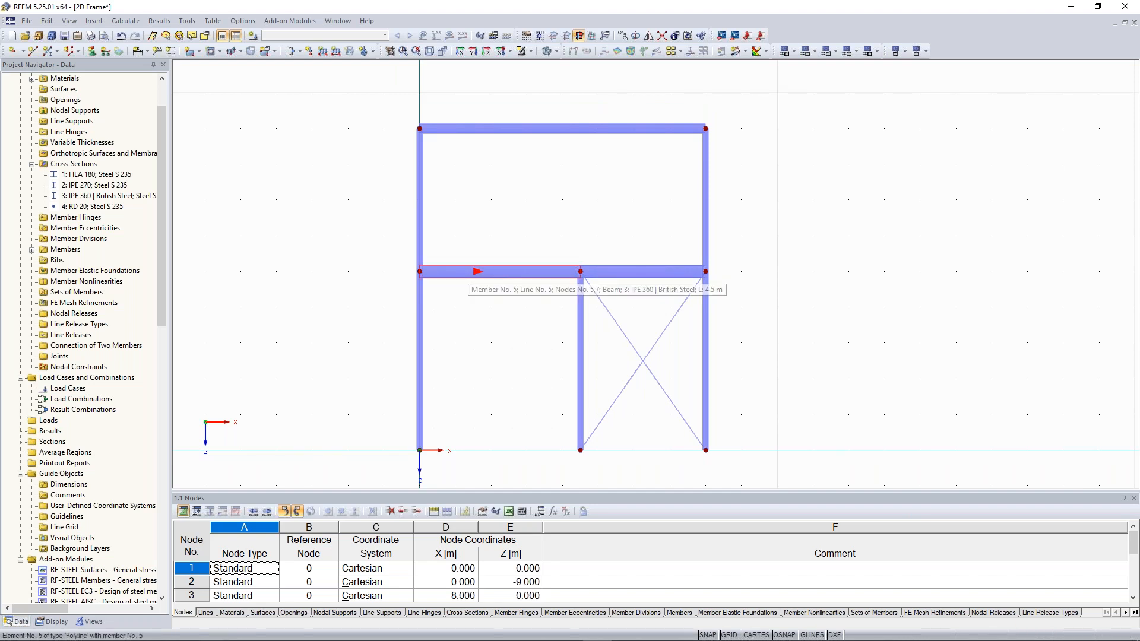
pyautogui.scroll(-1, 489, 325)
pyautogui.moveTo(489, 326)
pyautogui.mouseDown(button='middle')
pyautogui.moveTo(470, 327)
pyautogui.moveTo(493, 308)
pyautogui.mouseUp(button='middle')
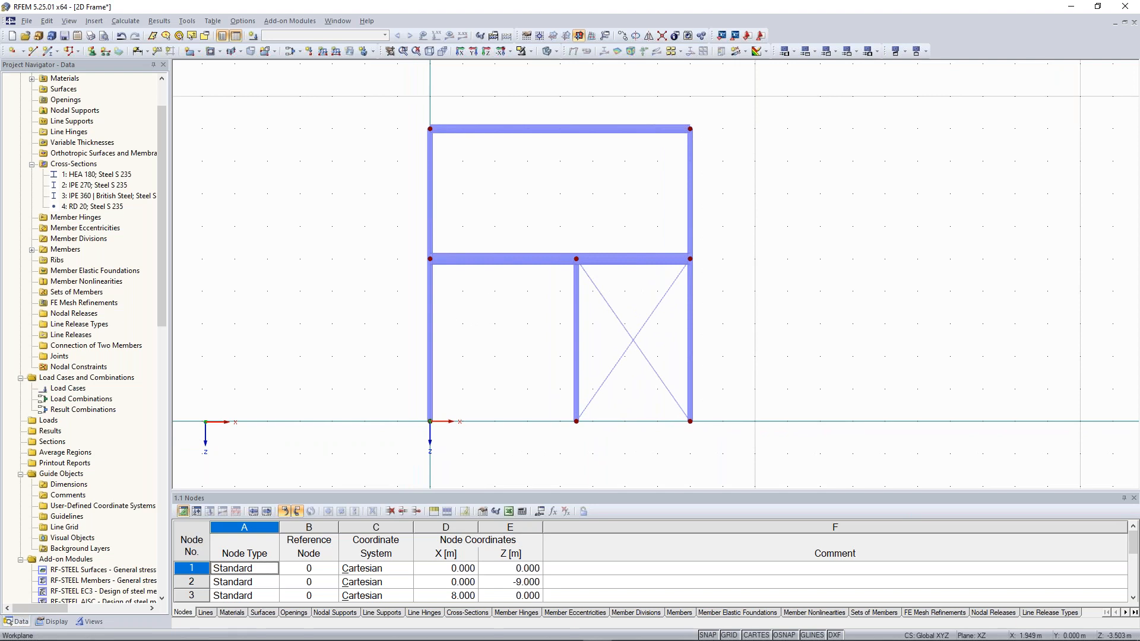
pyautogui.scroll(1, 463, 257)
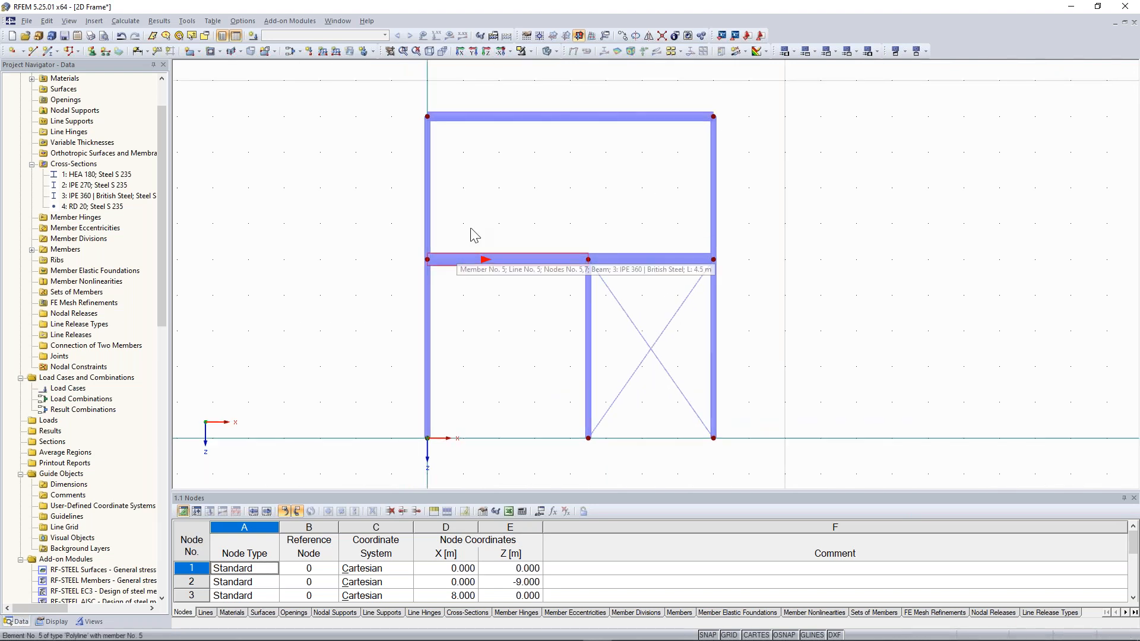
pyautogui.moveTo(482, 214); pyautogui.dragTo(488, 219, button='middle')
pyautogui.scroll(1, 489, 236)
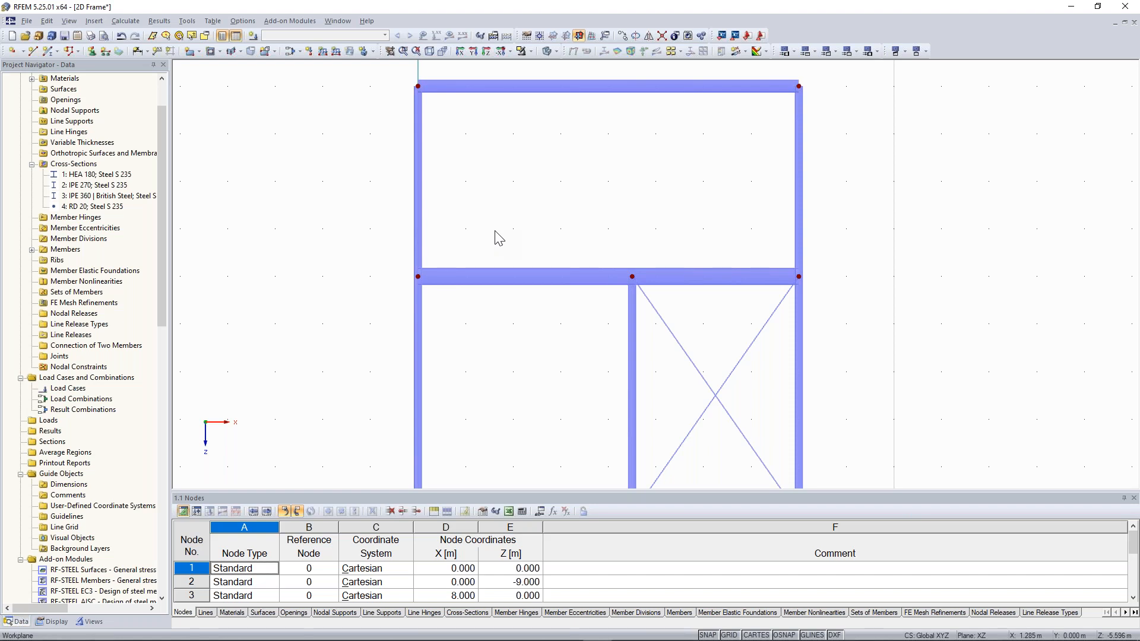
pyautogui.scroll(-1, 483, 237)
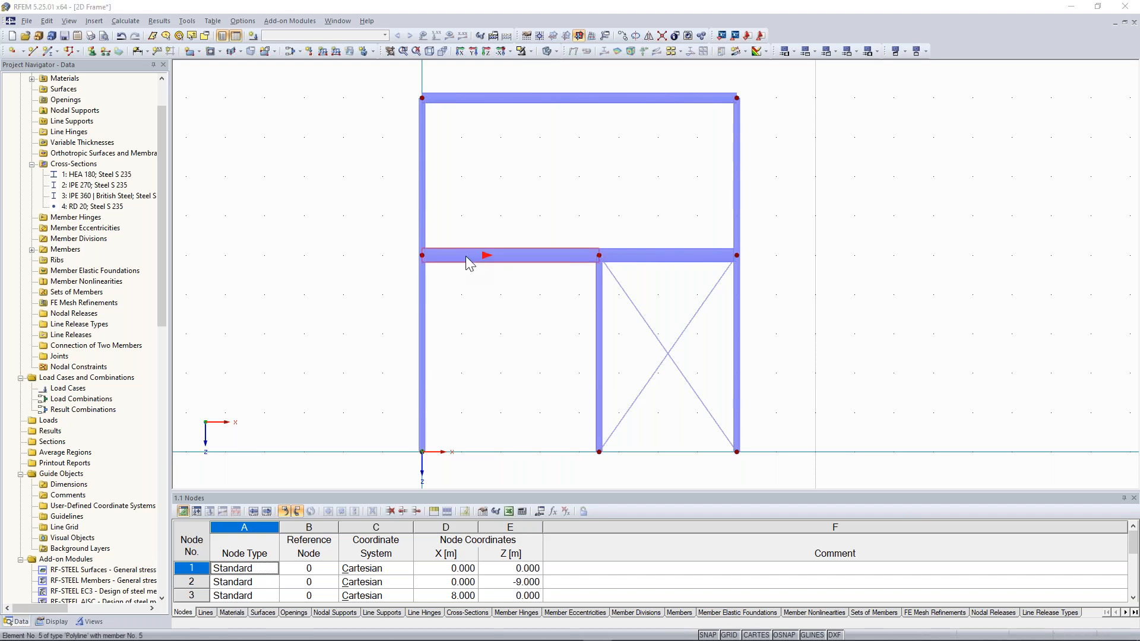
# Open the left segment of the intermediate floor beam for editing and start a new hinge for its member start.
pyautogui.doubleClick(468, 260)
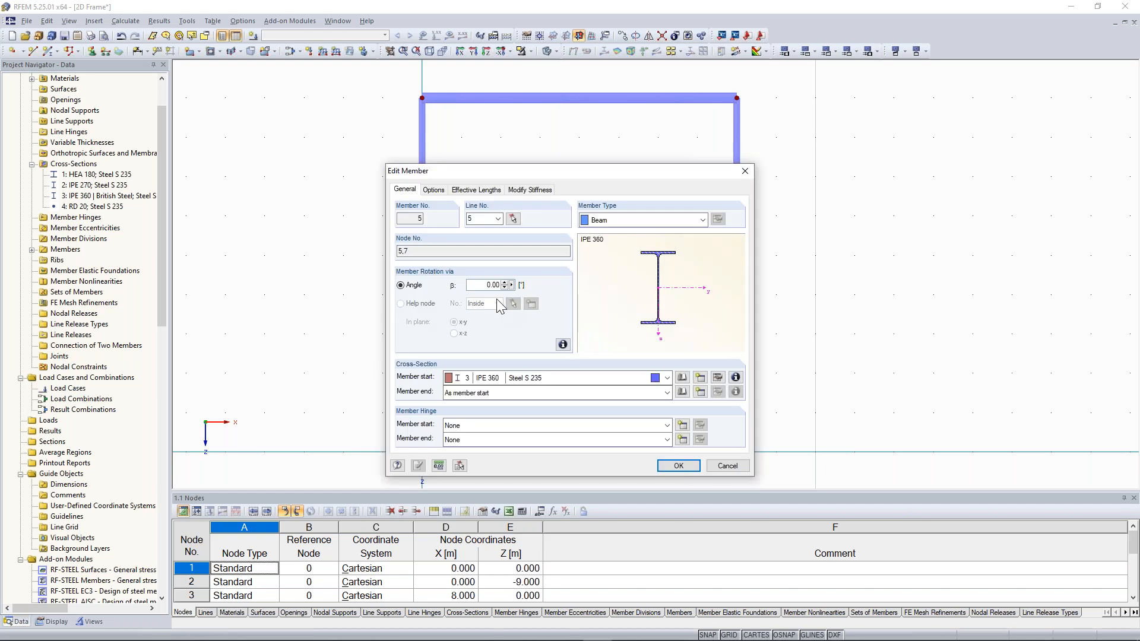
pyautogui.moveTo(517, 175); pyautogui.dragTo(514, 156)
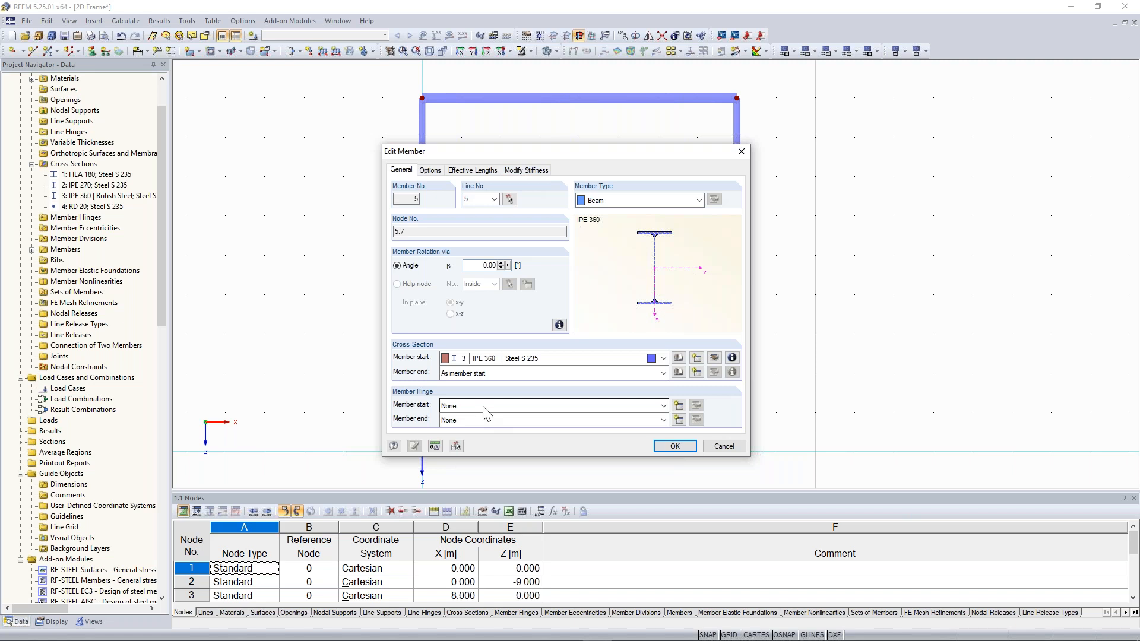
pyautogui.click(679, 406)
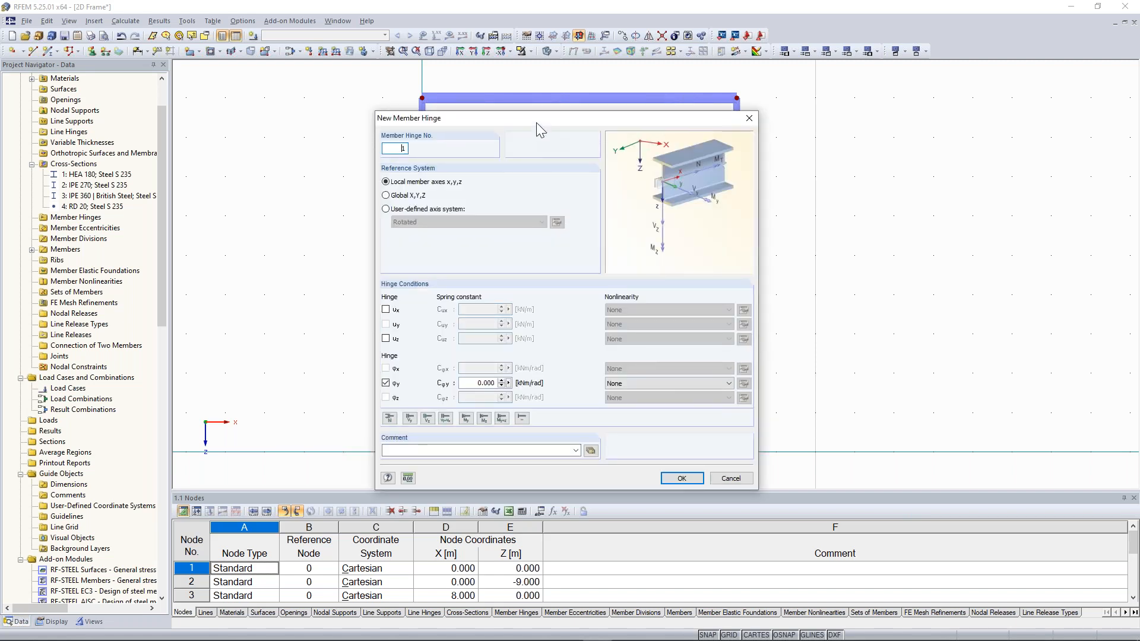
pyautogui.moveTo(534, 114); pyautogui.dragTo(531, 99)
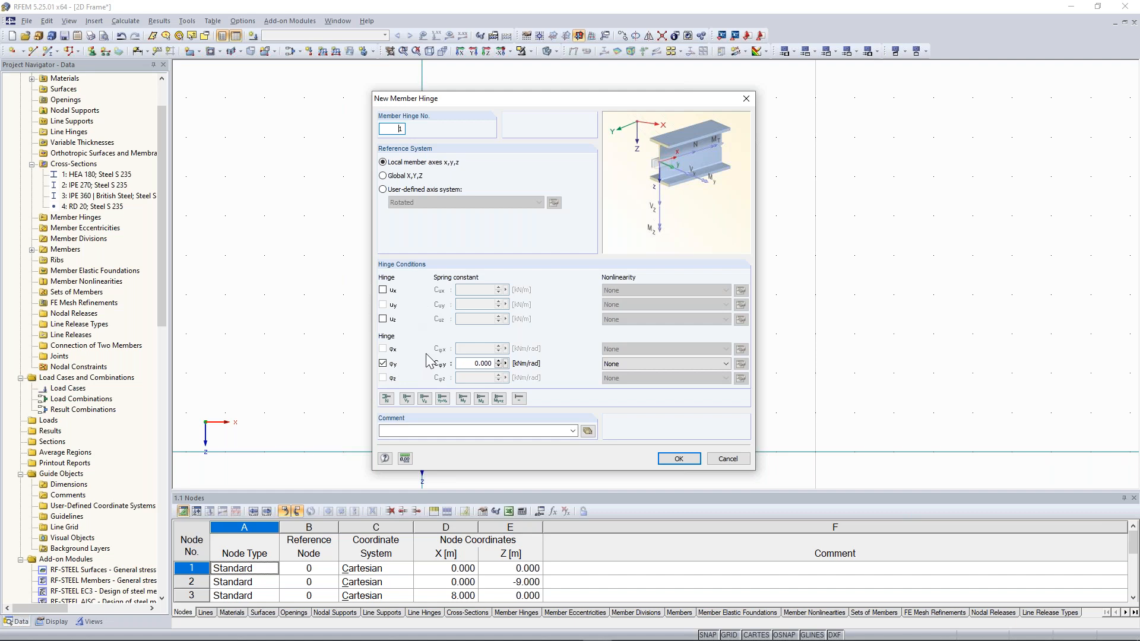
# Try out the φy, uz and ux releases of the new hinge one by one, ending with only φy released.
pyautogui.click(382, 363)
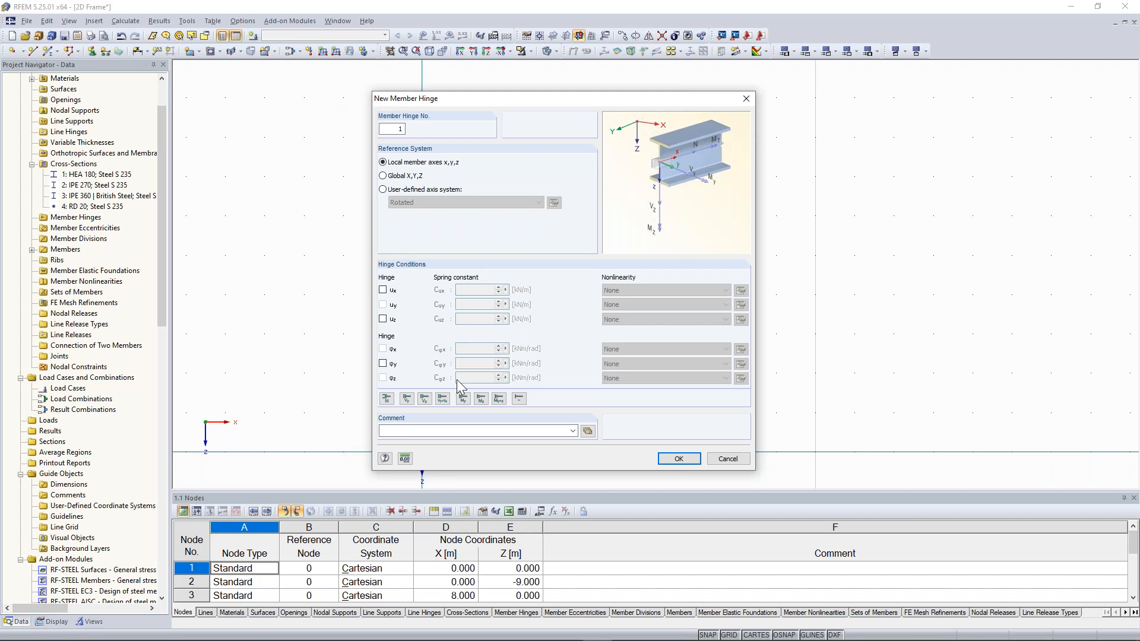
pyautogui.click(383, 319)
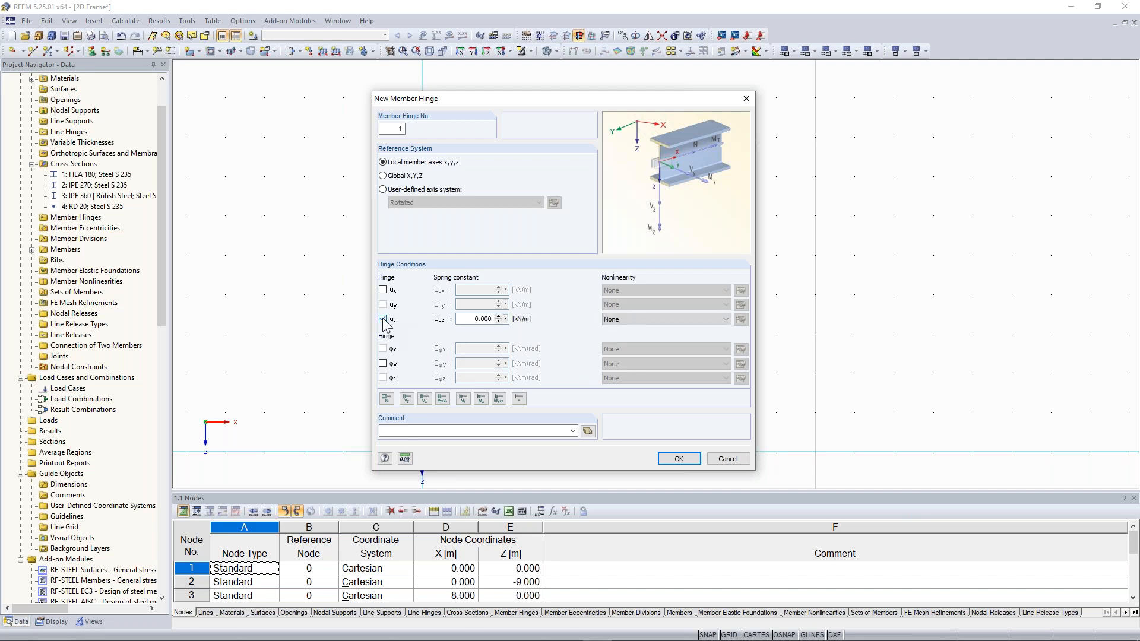
pyautogui.click(383, 320)
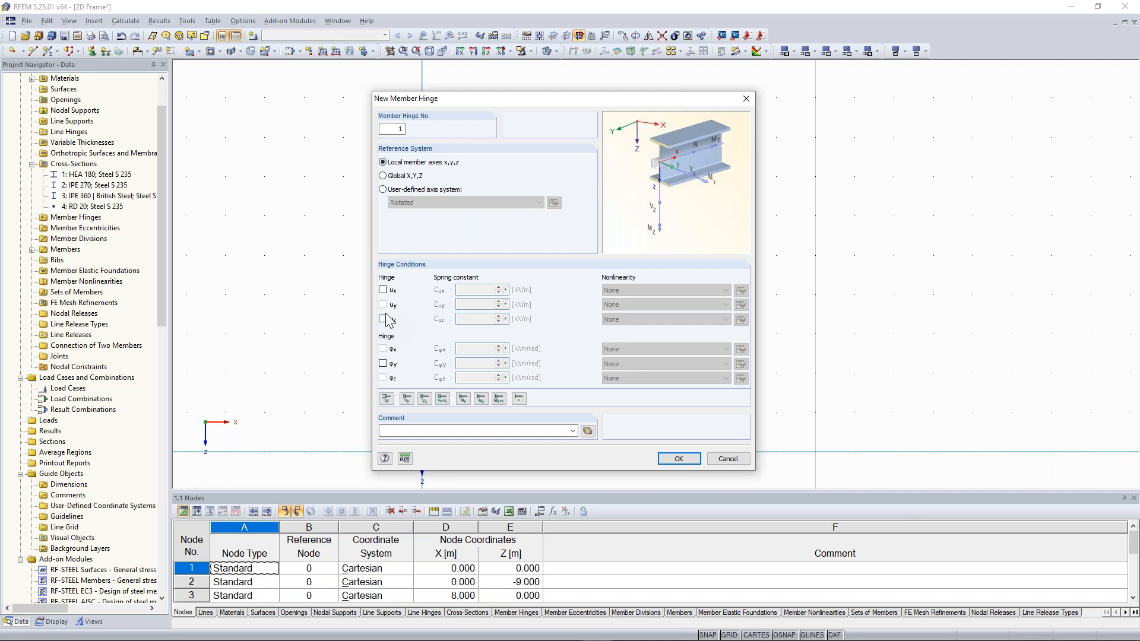
pyautogui.click(382, 290)
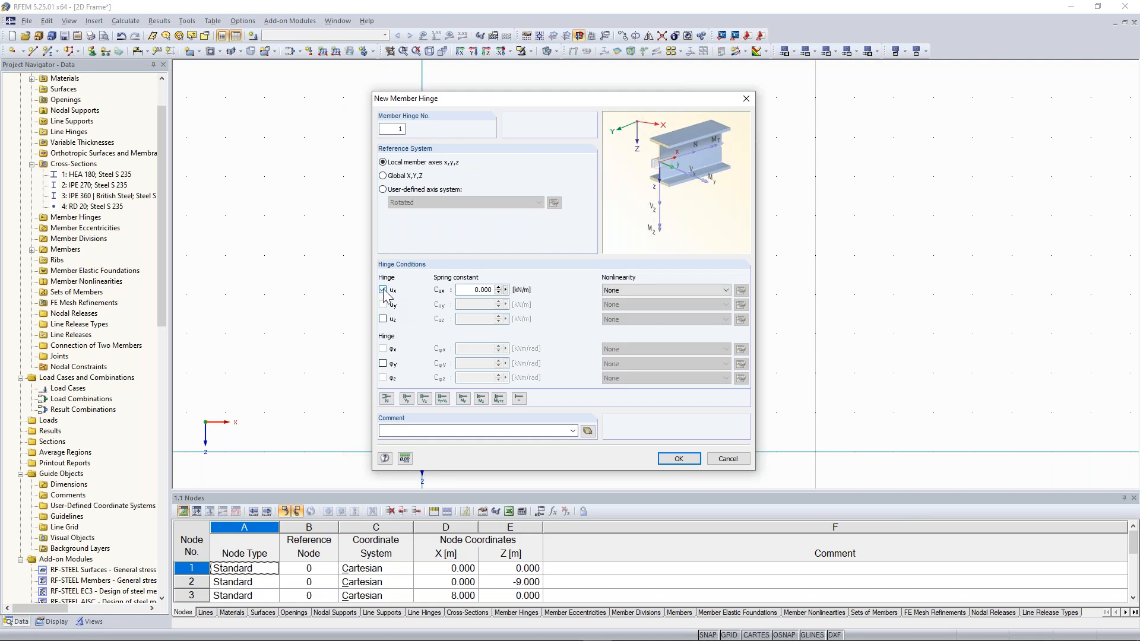
pyautogui.click(383, 290)
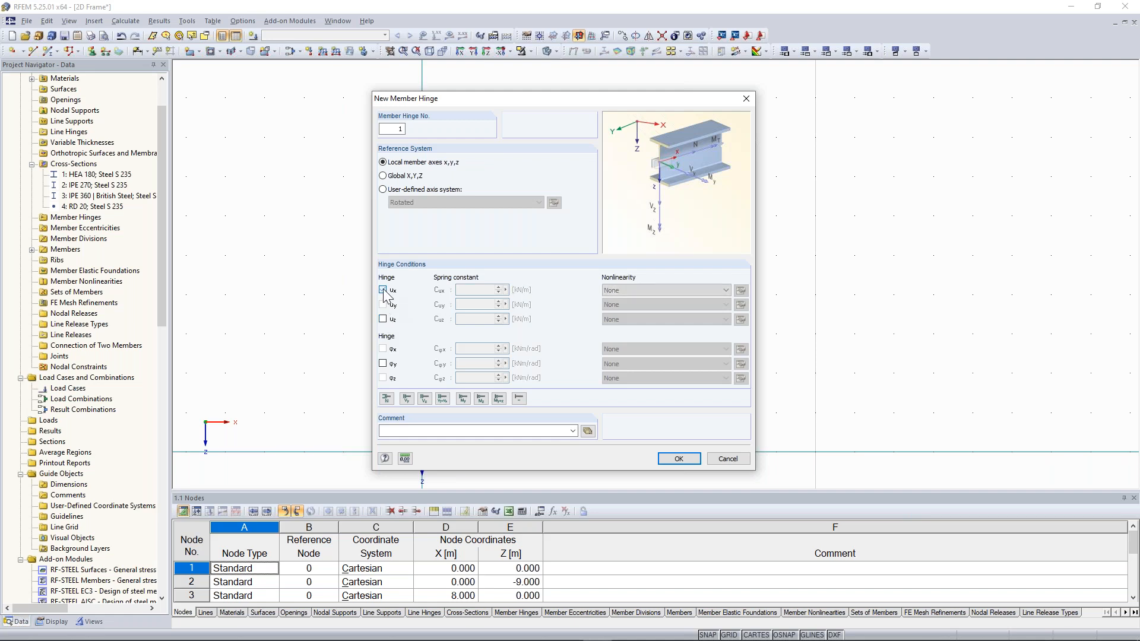
pyautogui.click(384, 365)
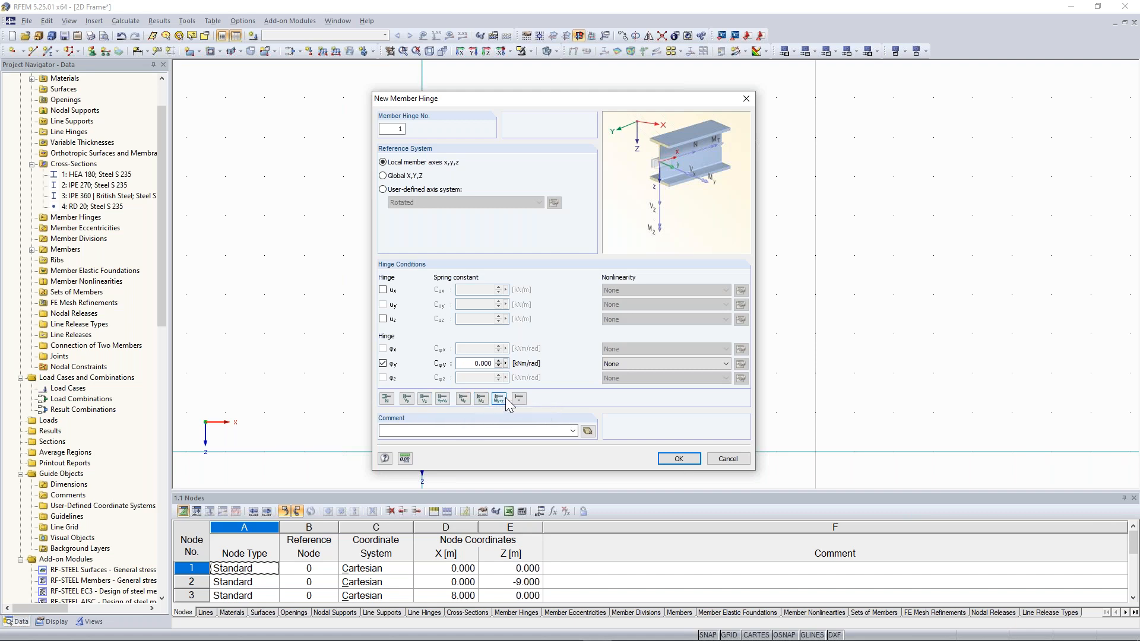
# Try the predefined hinge conditions for N, Vz and My in turn, ending with the My hinge.
pyautogui.click(386, 399)
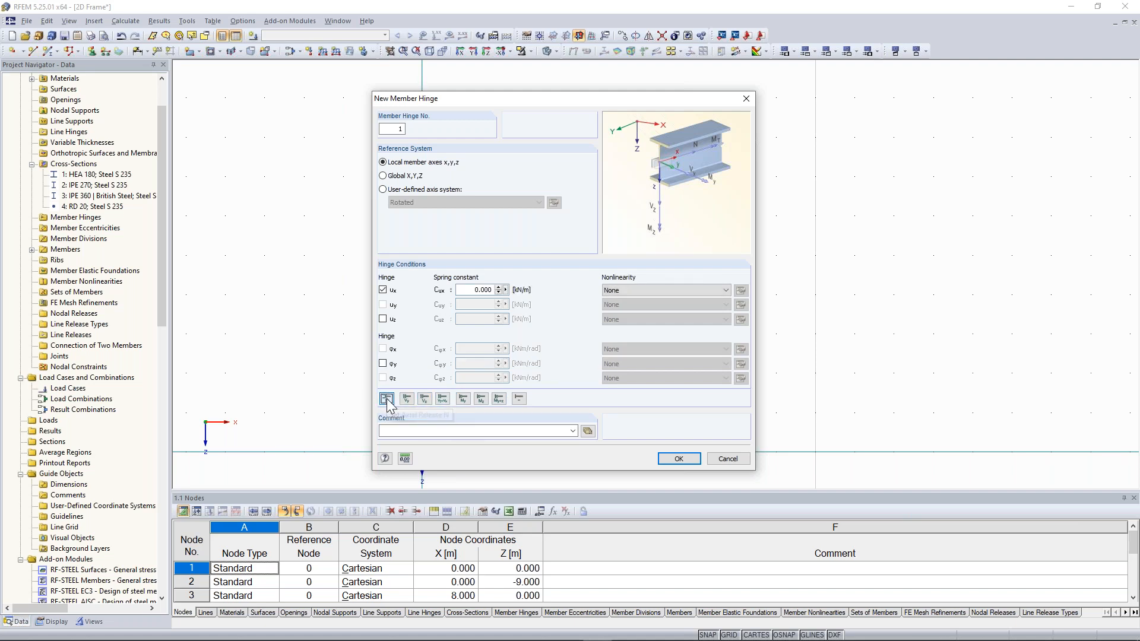
pyautogui.click(425, 399)
pyautogui.click(463, 399)
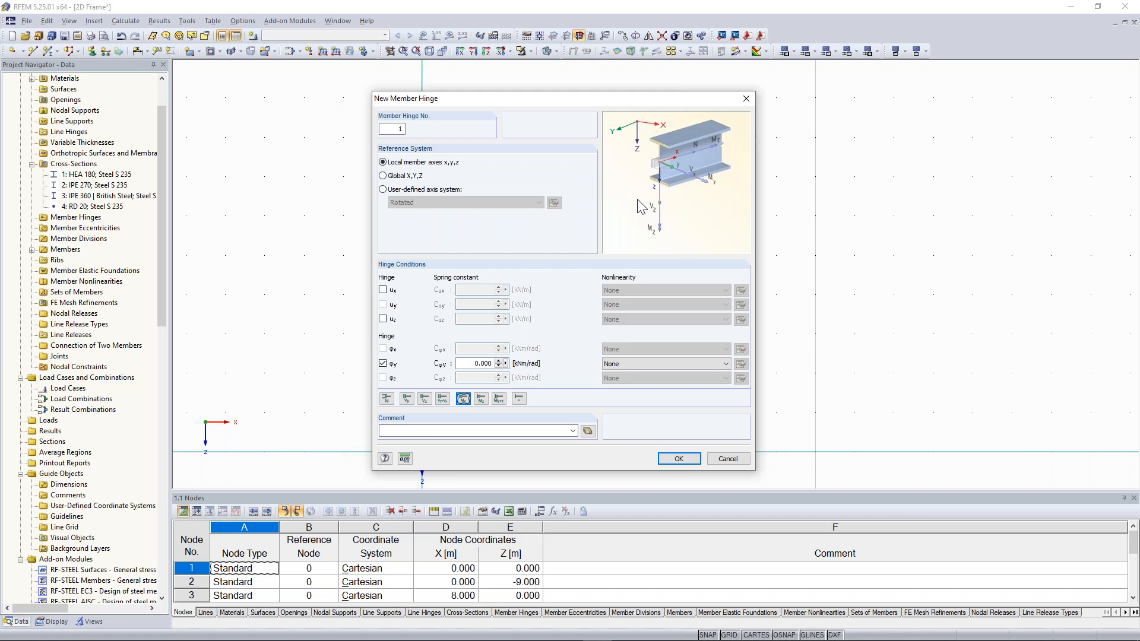
# Set the φy rotational spring constant to 0 and apply the hinge to the start of the left floor beam segment.
pyautogui.moveTo(459, 363); pyautogui.dragTo(499, 362)
pyautogui.write('0')
pyautogui.click(679, 459)
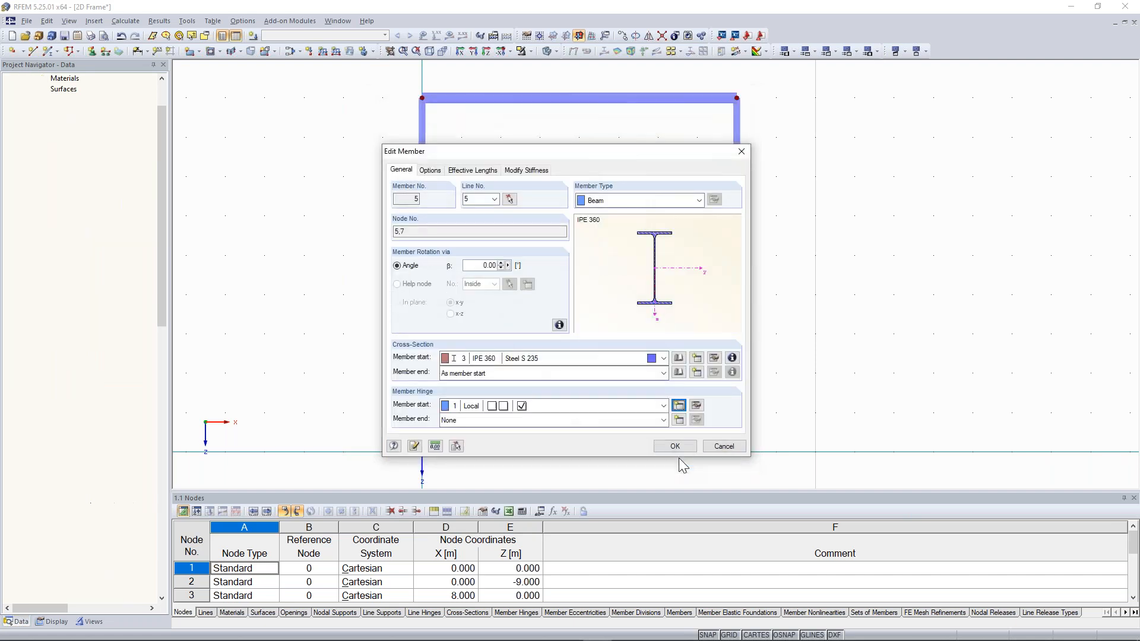
pyautogui.moveTo(511, 155); pyautogui.dragTo(844, 74)
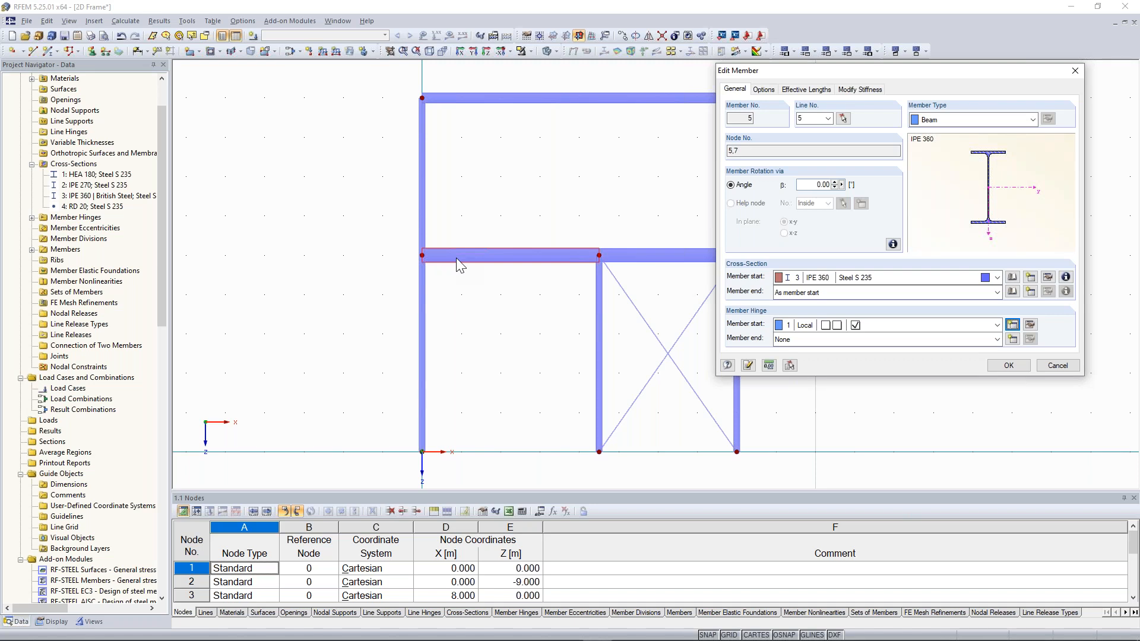
pyautogui.press('Return')
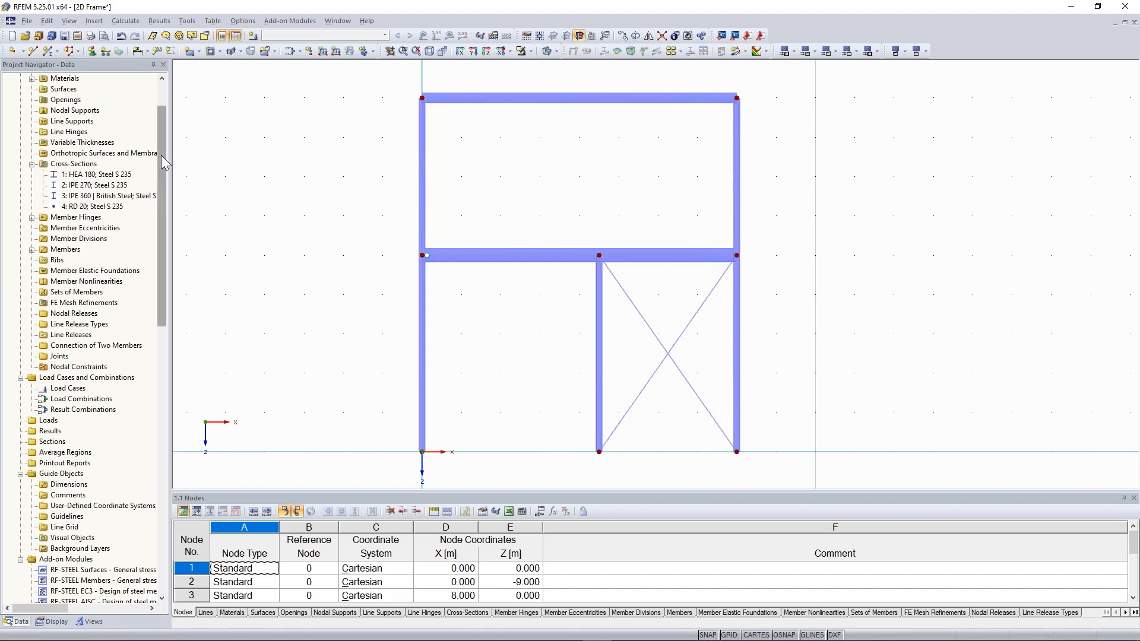
# Assign the existing member hinge graphically to the outer end of the right floor beam segment and the top end of the middle column.
pyautogui.moveTo(164, 168); pyautogui.dragTo(165, 131)
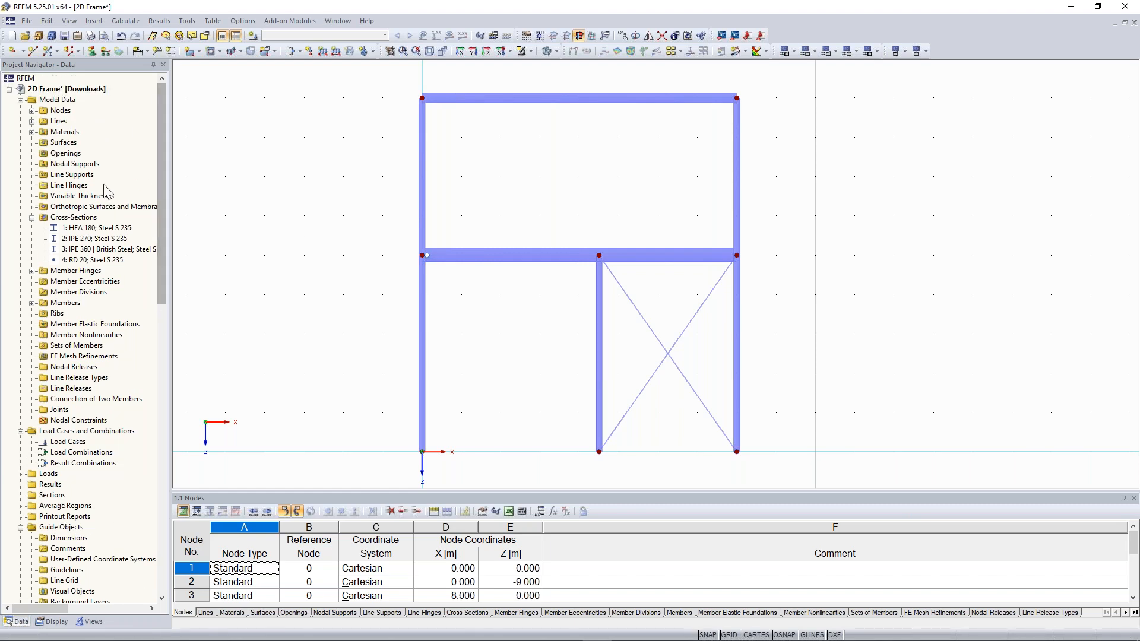
pyautogui.click(18, 624)
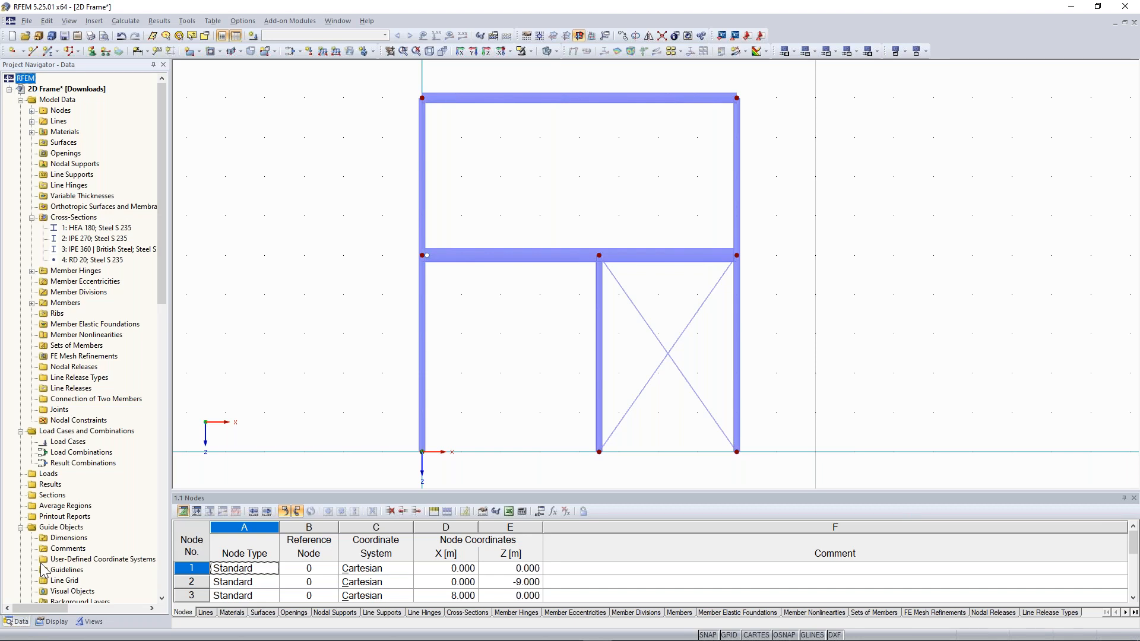
pyautogui.click(32, 272)
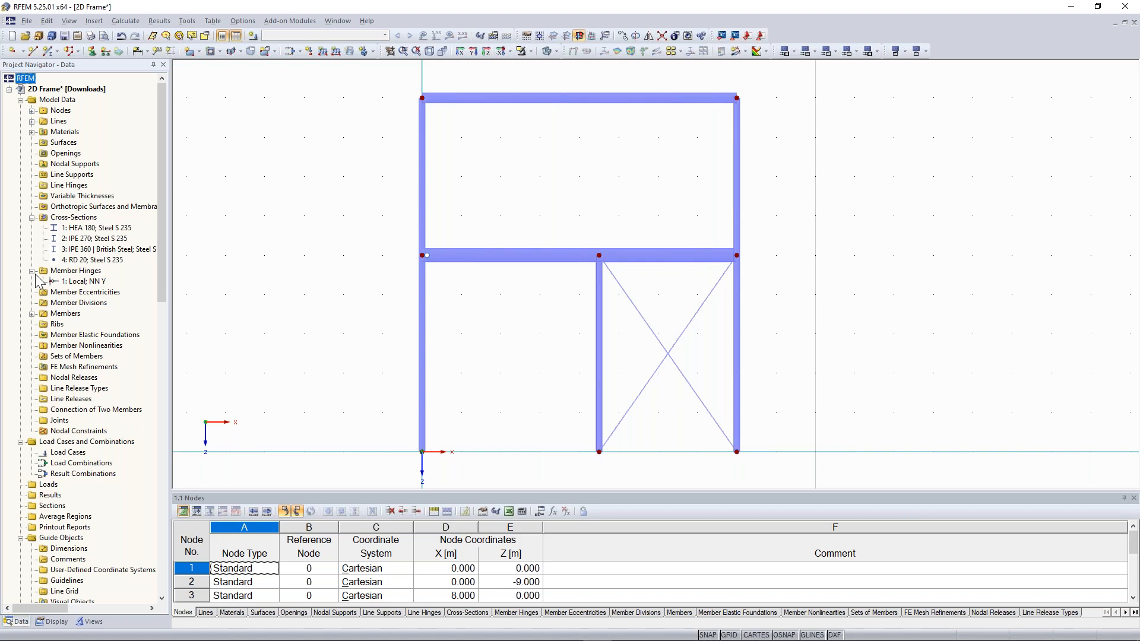
pyautogui.click(89, 281)
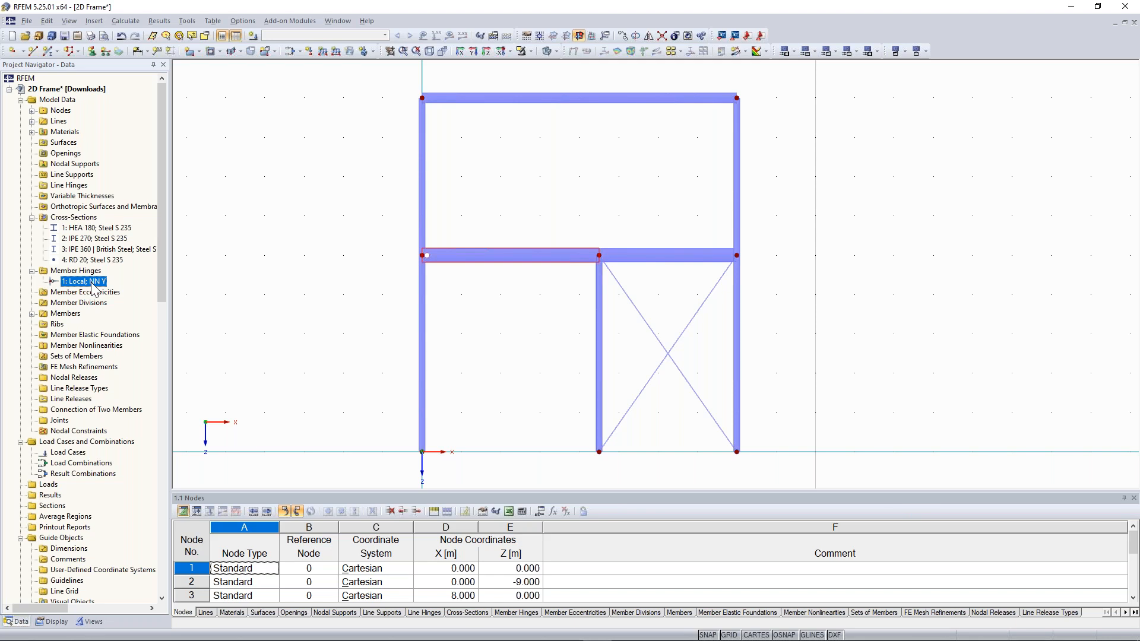
pyautogui.rightClick(94, 287)
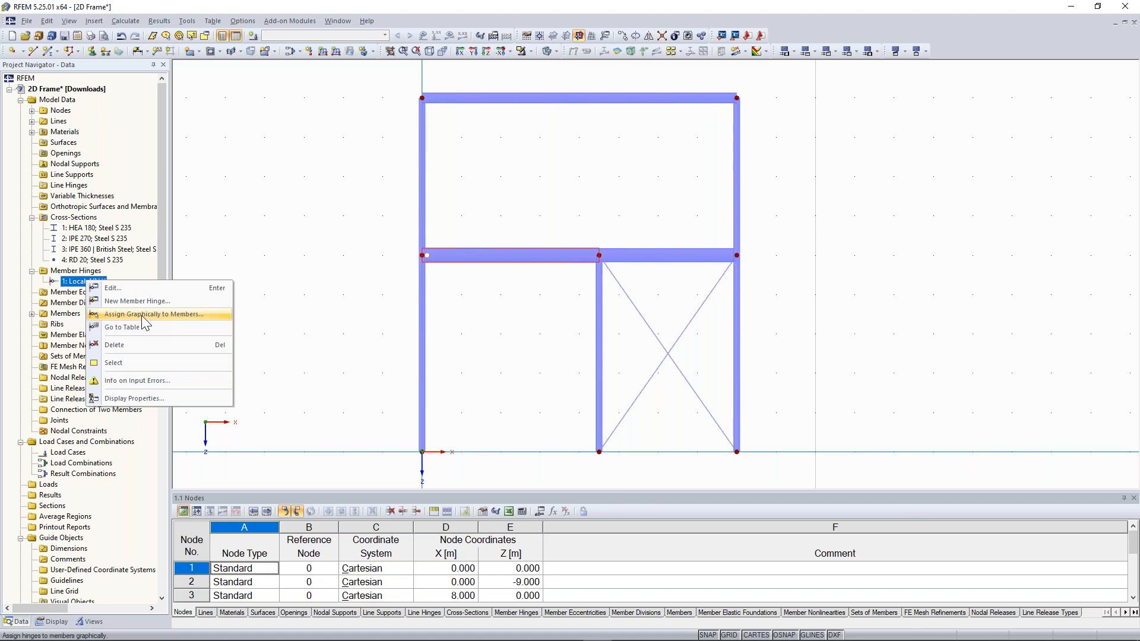
pyautogui.click(143, 316)
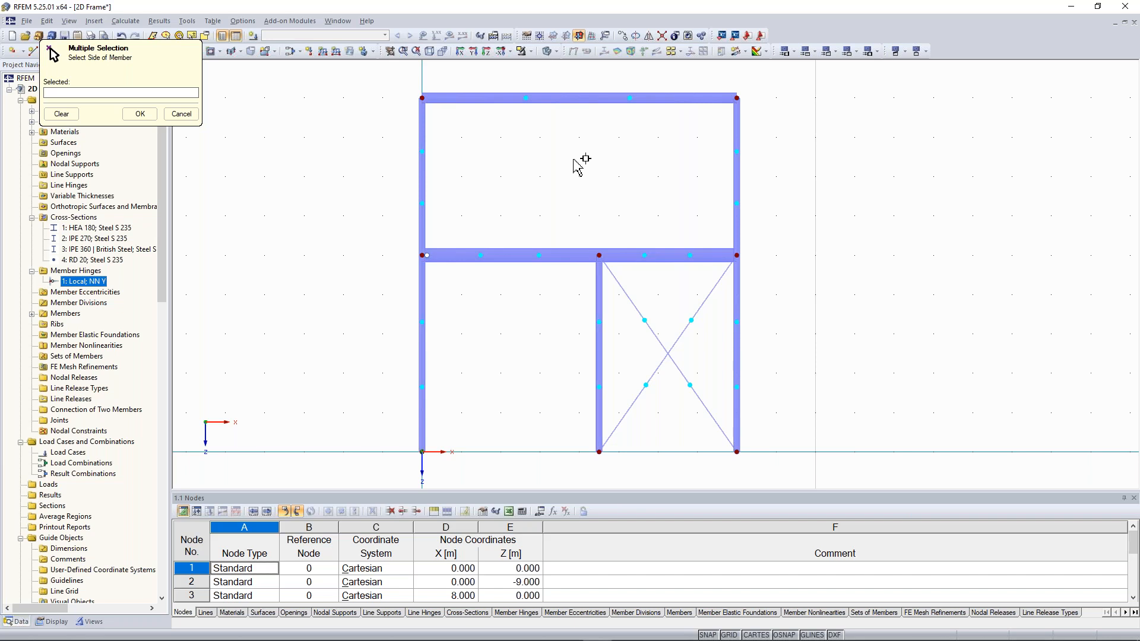
pyautogui.moveTo(570, 178); pyautogui.dragTo(527, 162, button='middle')
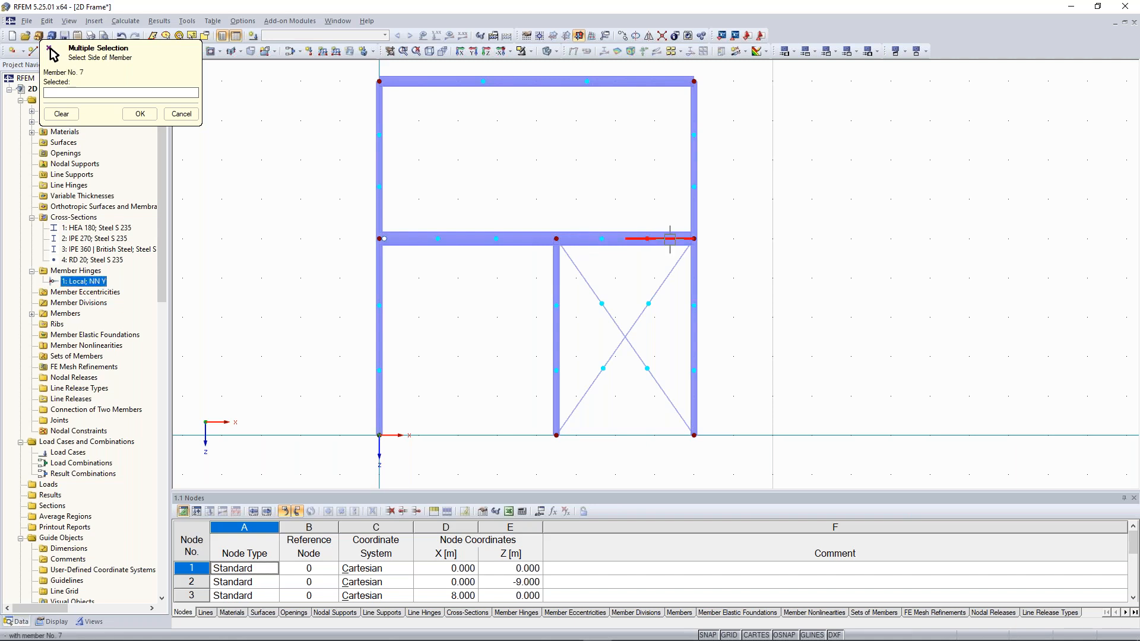
pyautogui.click(670, 239)
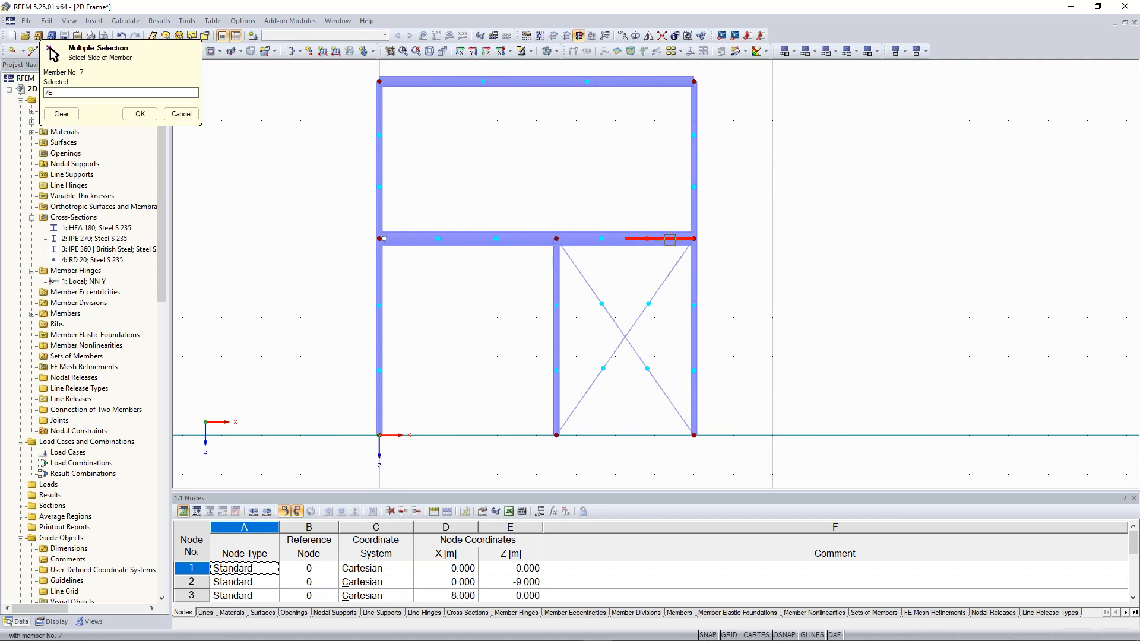
pyautogui.click(555, 277)
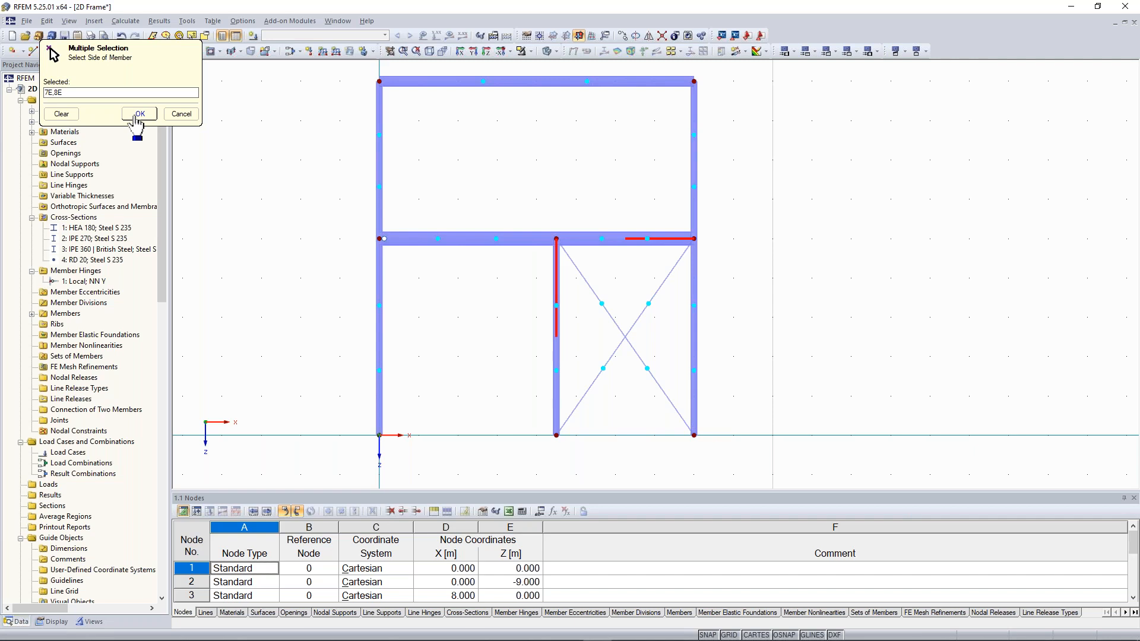
pyautogui.click(137, 115)
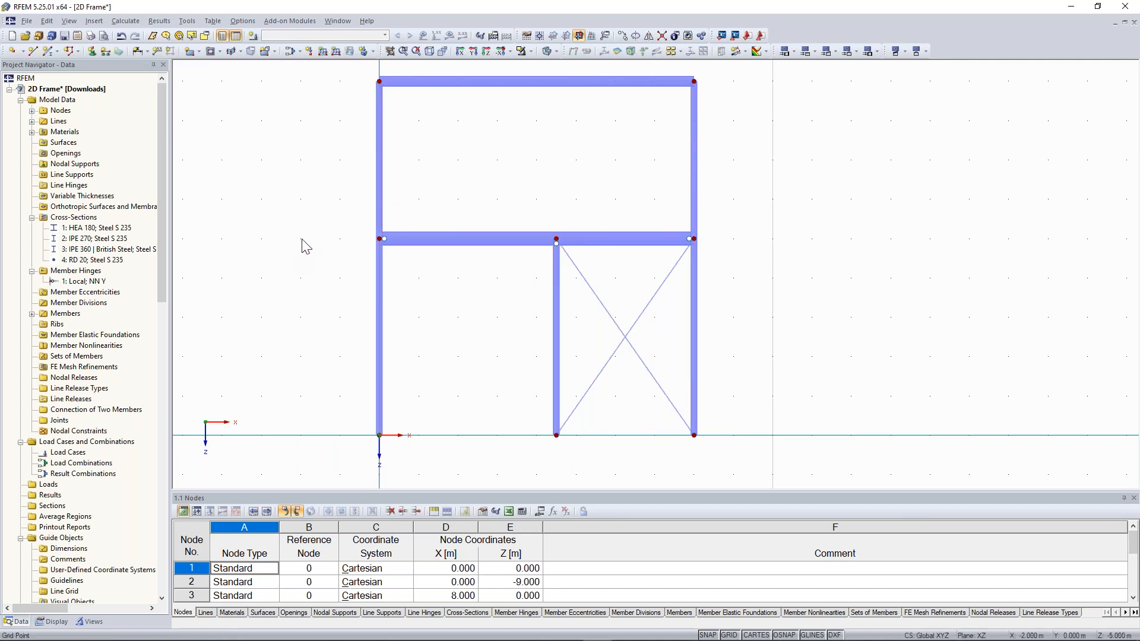
# Add hinged nodal supports to the three base nodes of the frame.
pyautogui.scroll(-1, 306, 245)
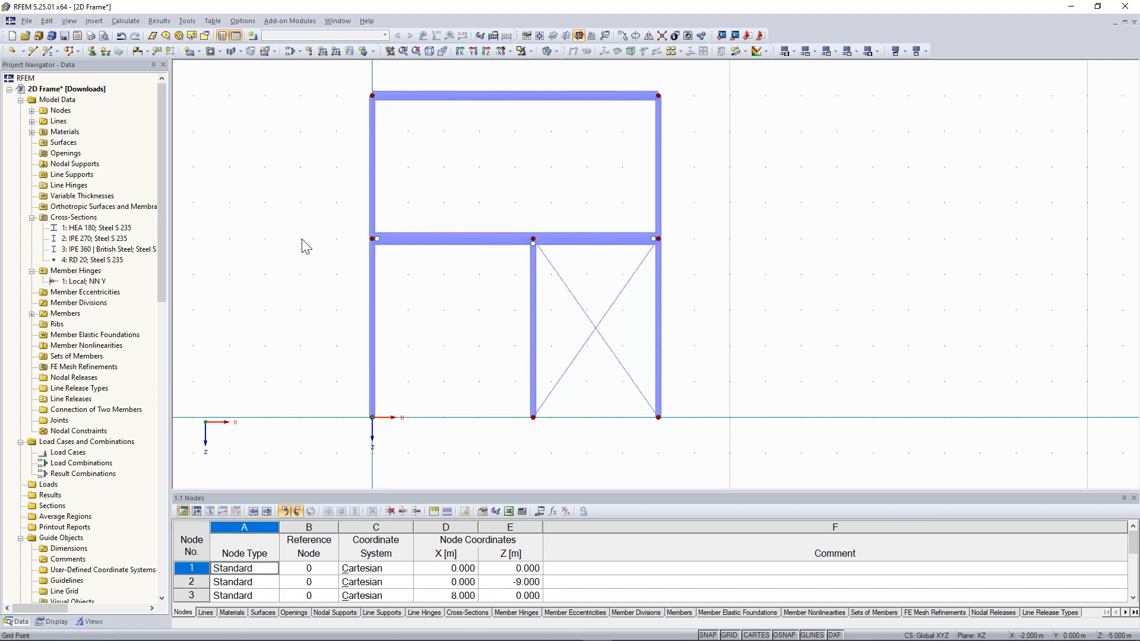
pyautogui.scroll(-2, 485, 208)
pyautogui.moveTo(302, 329); pyautogui.dragTo(665, 415)
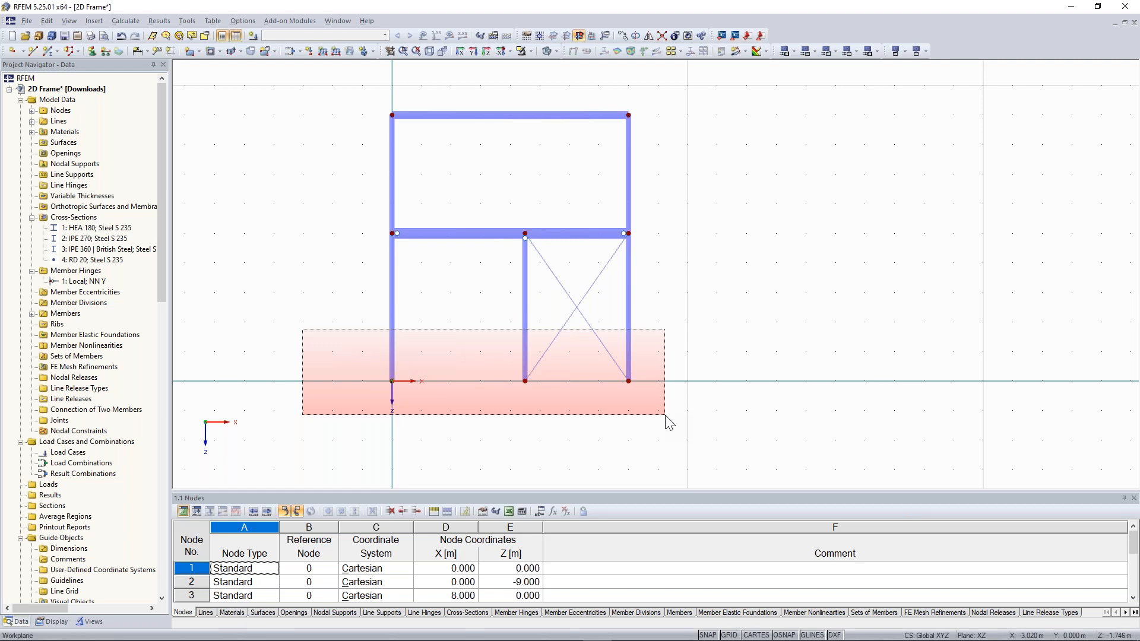
pyautogui.moveTo(665, 415); pyautogui.dragTo(665, 416)
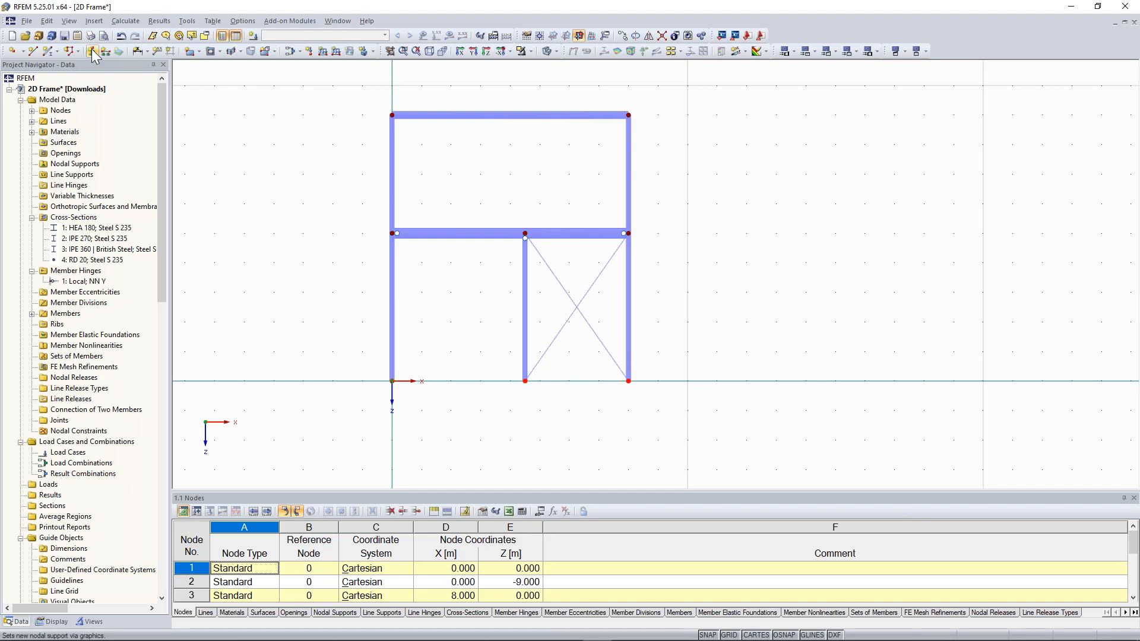
pyautogui.click(93, 52)
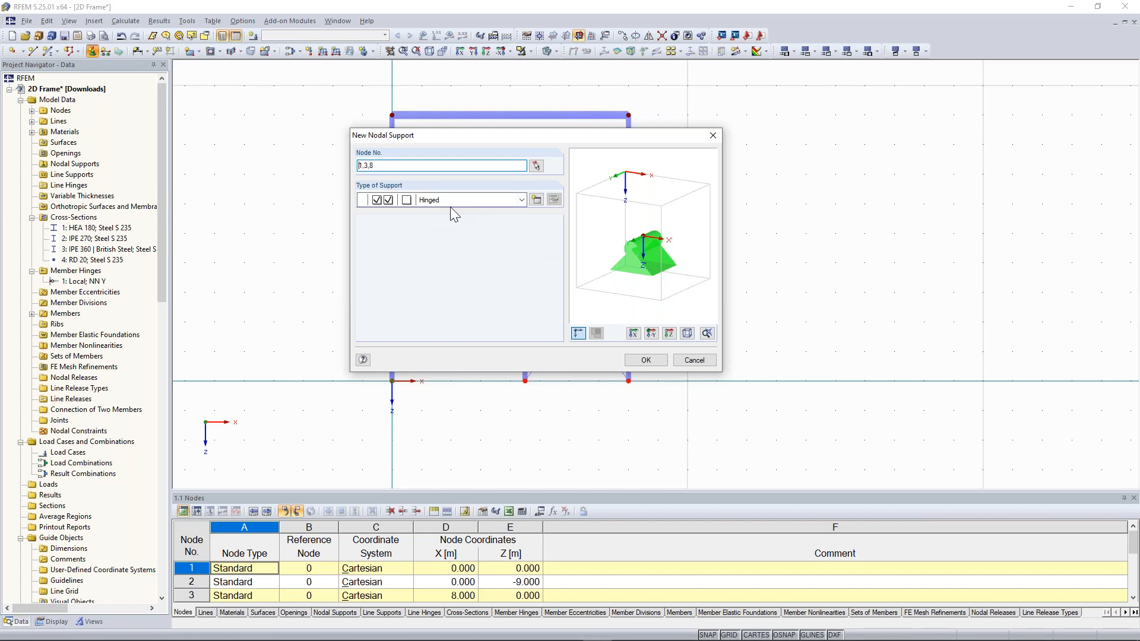
pyautogui.click(644, 359)
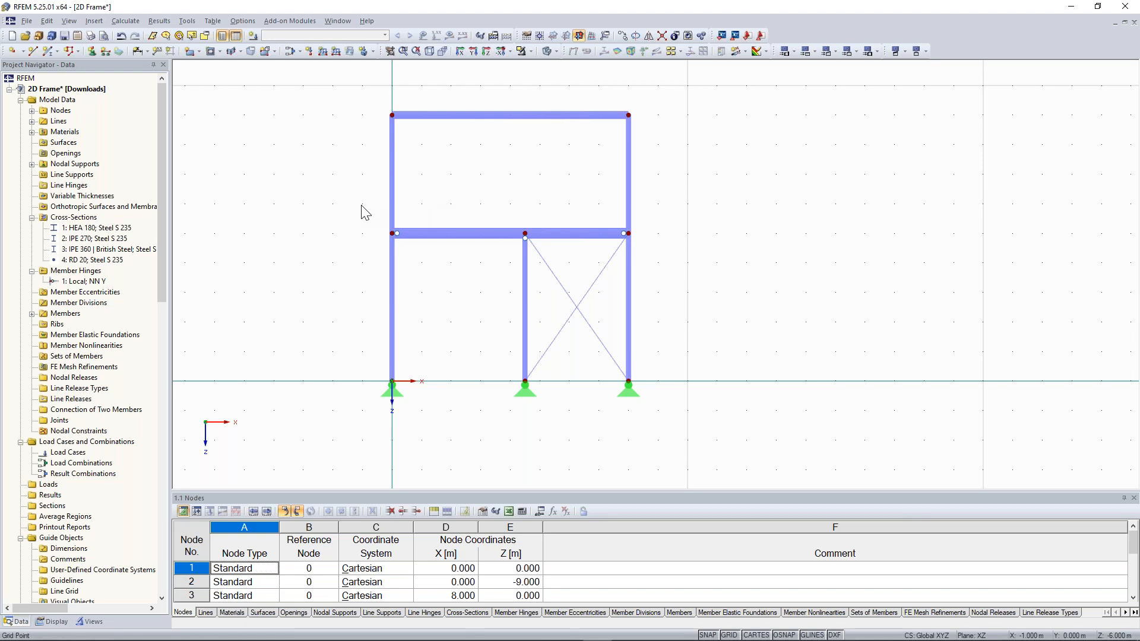
# Try a member hinge on the leftmost segment of the separate three-support beam, at its inner node.
pyautogui.scroll(-1, 727, 274)
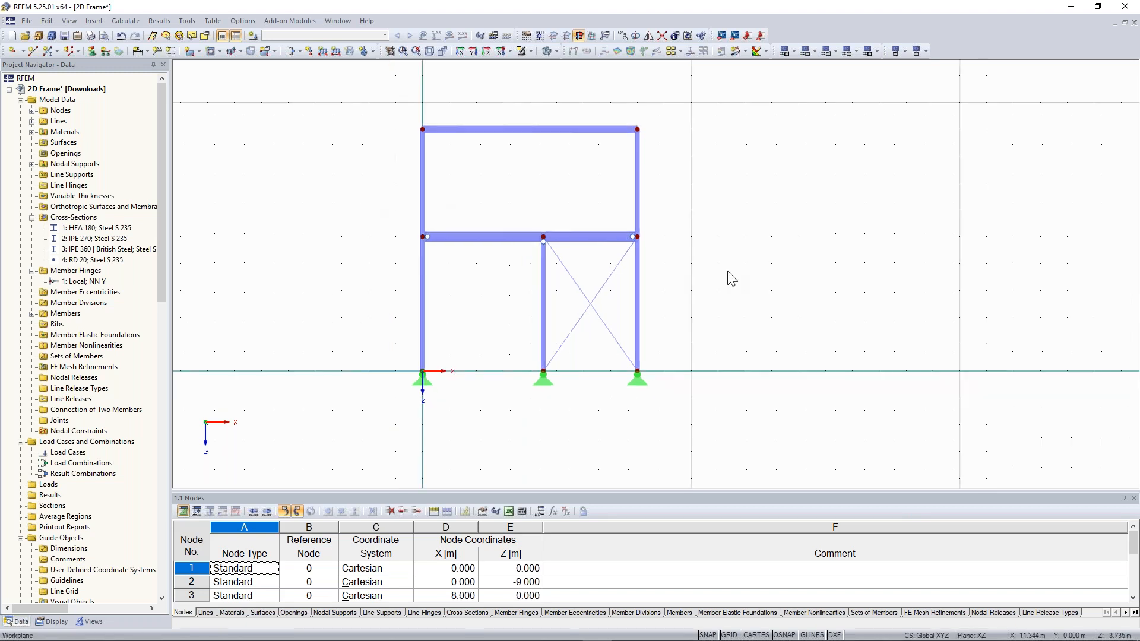
pyautogui.moveTo(703, 239); pyautogui.dragTo(664, 244, button='middle')
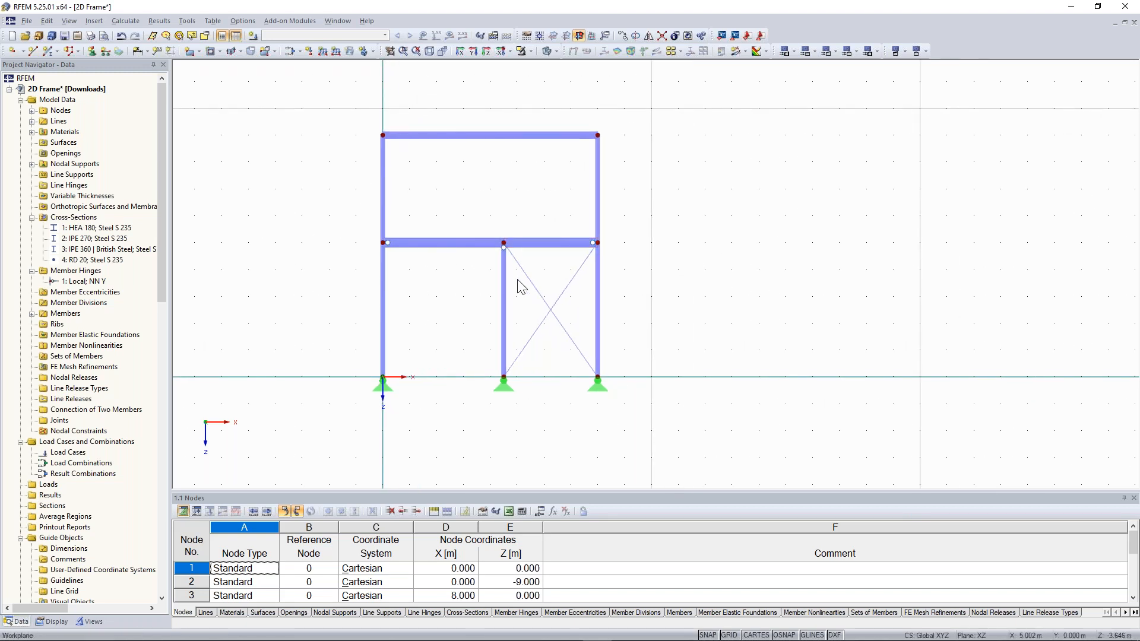
pyautogui.scroll(1, 416, 252)
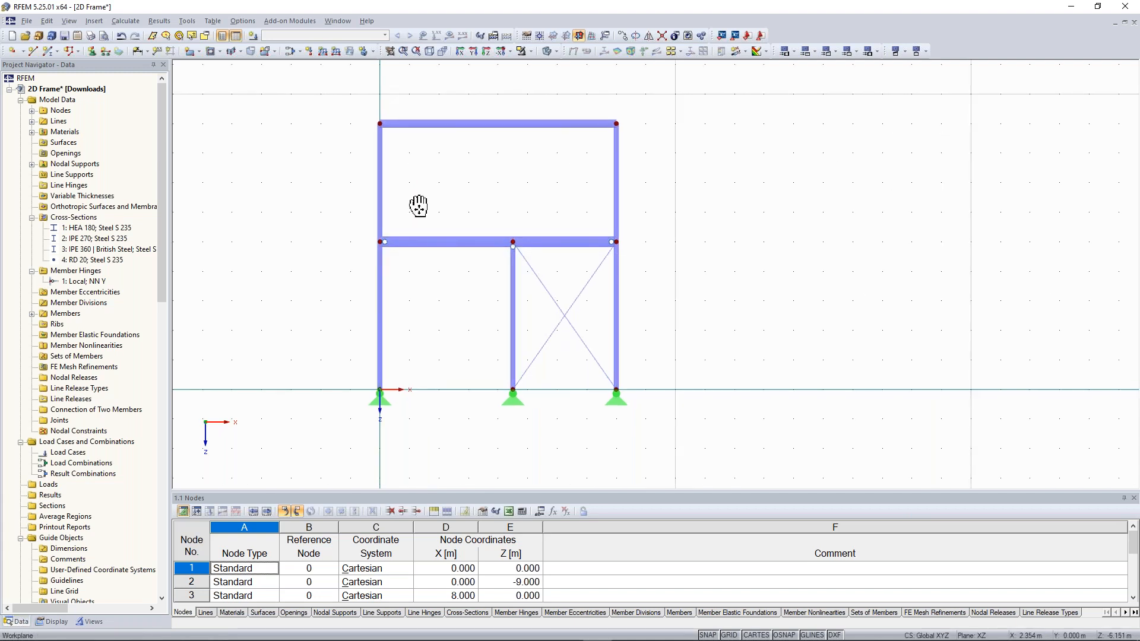
pyautogui.moveTo(420, 209); pyautogui.dragTo(364, 214, button='middle')
pyautogui.scroll(1, 362, 218)
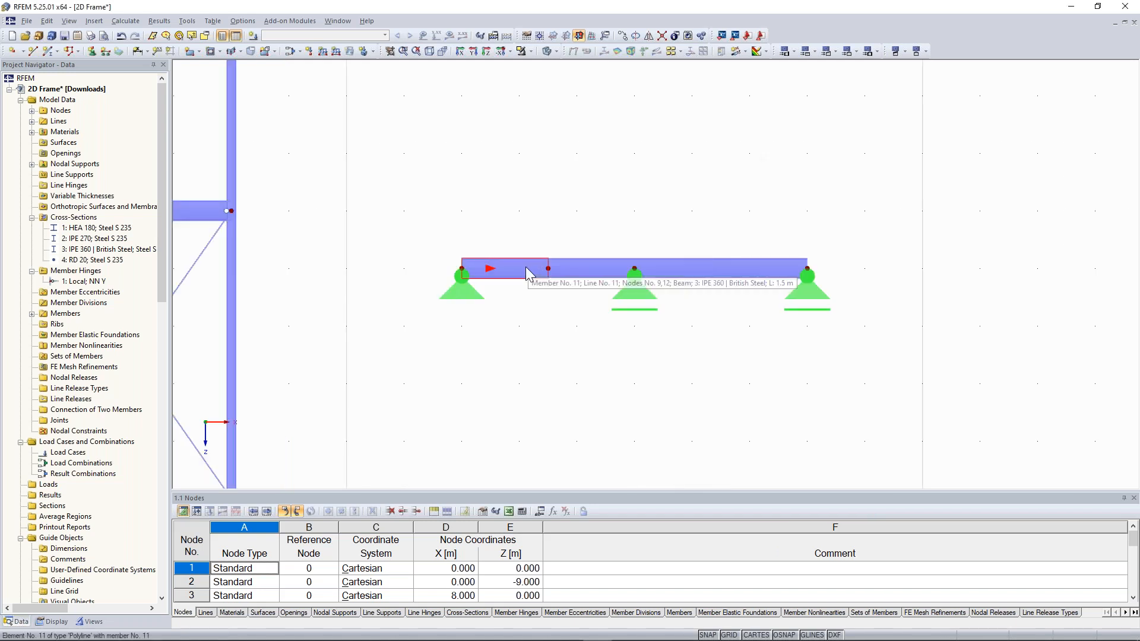
pyautogui.doubleClick(527, 274)
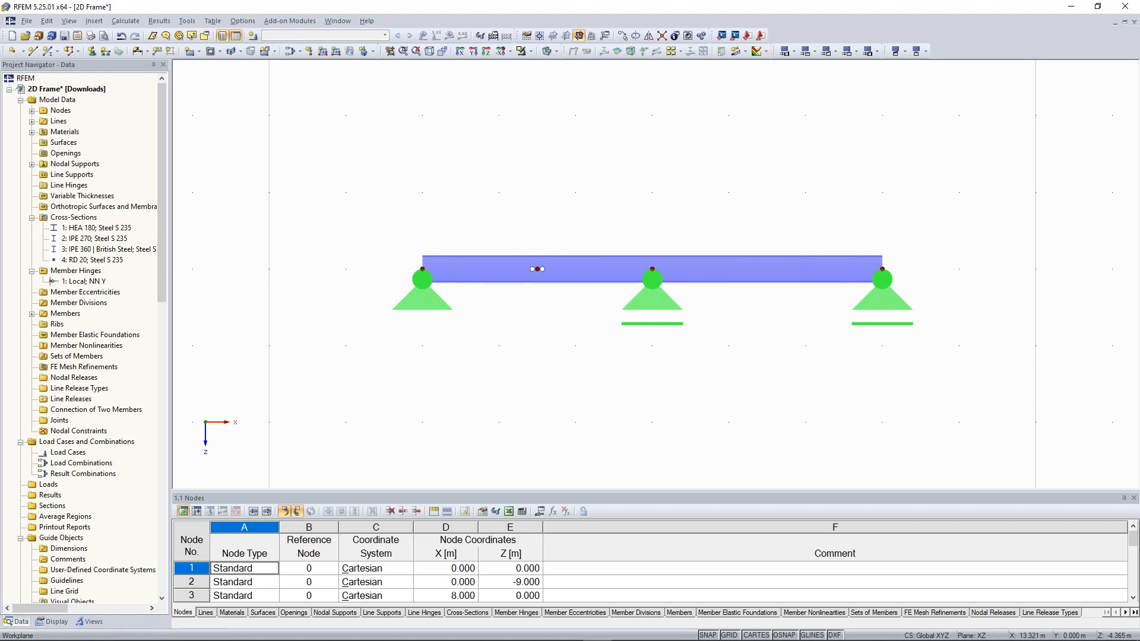
# Open the two trial beam segments that meet at the hinged inner node and edit their member start hinge.
pyautogui.scroll(-1, 405, 269)
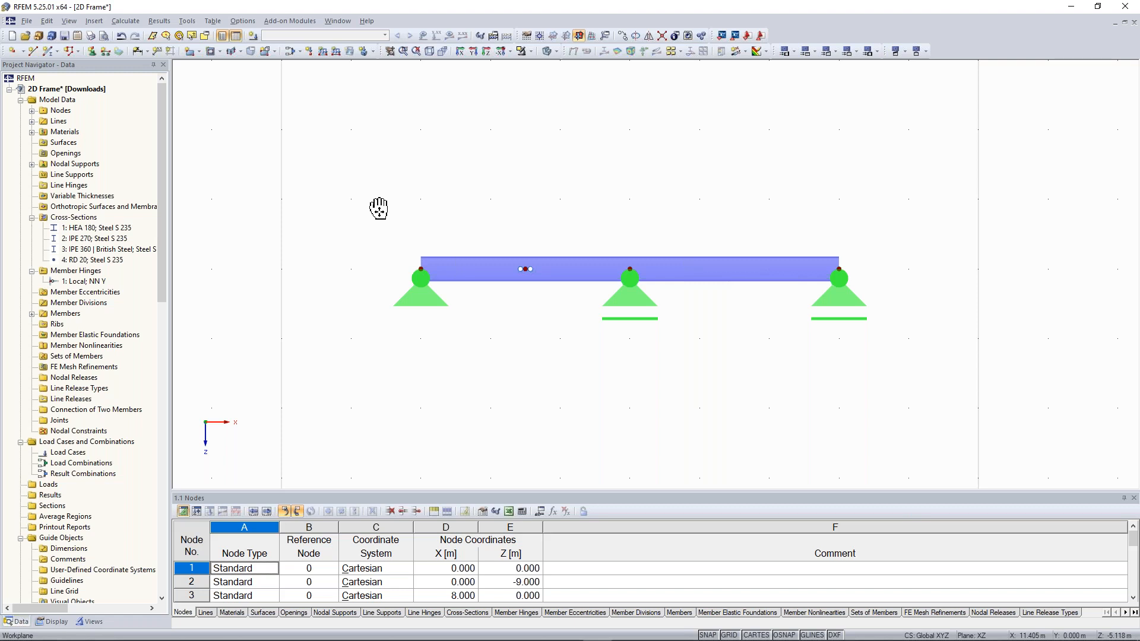
pyautogui.moveTo(379, 208); pyautogui.dragTo(380, 219, button='middle')
pyautogui.scroll(2, 527, 184)
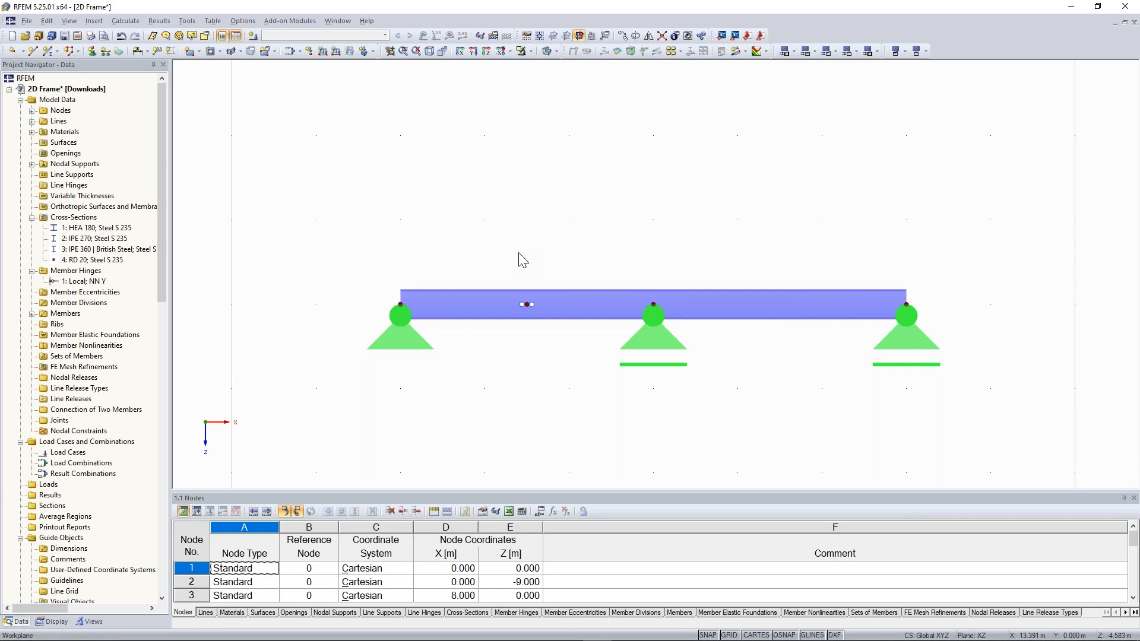
pyautogui.scroll(1, 541, 310)
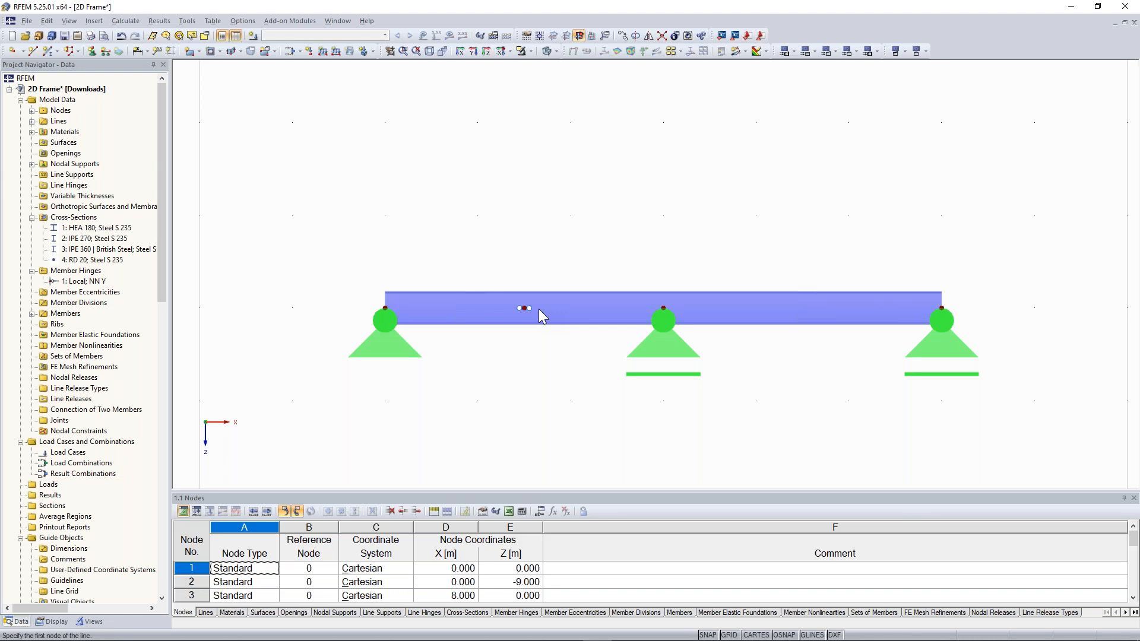
pyautogui.doubleClick(539, 308)
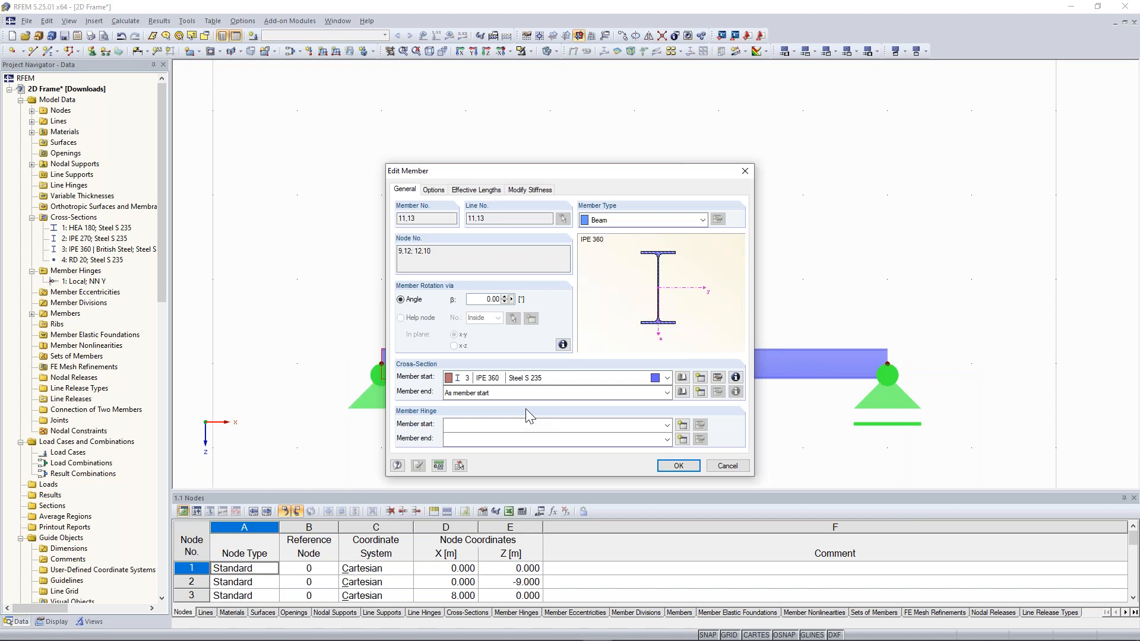
pyautogui.click(519, 425)
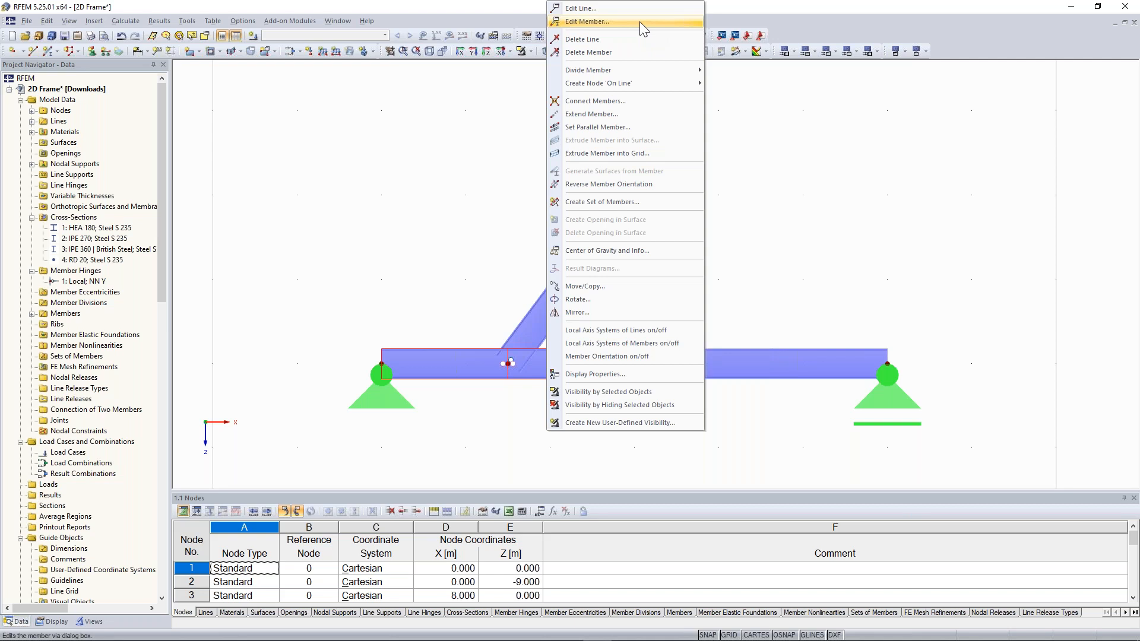
pyautogui.click(447, 365)
# Delete the entire trial beam beside the frame, together with its inclined member and supports.
pyautogui.scroll(3, 508, 374)
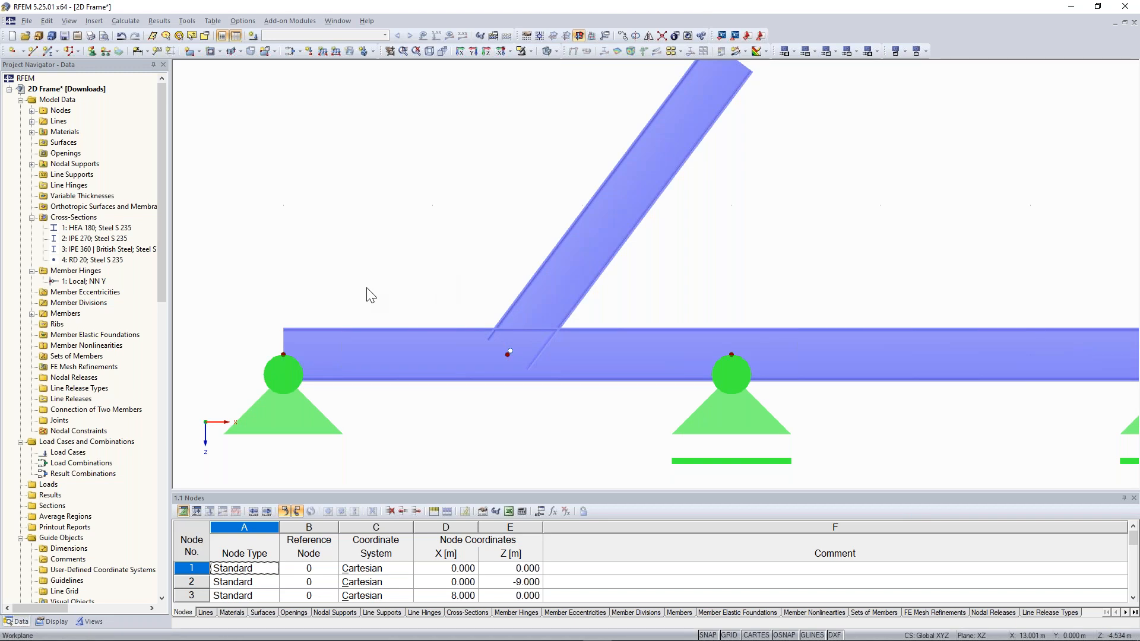
pyautogui.scroll(-3, 363, 285)
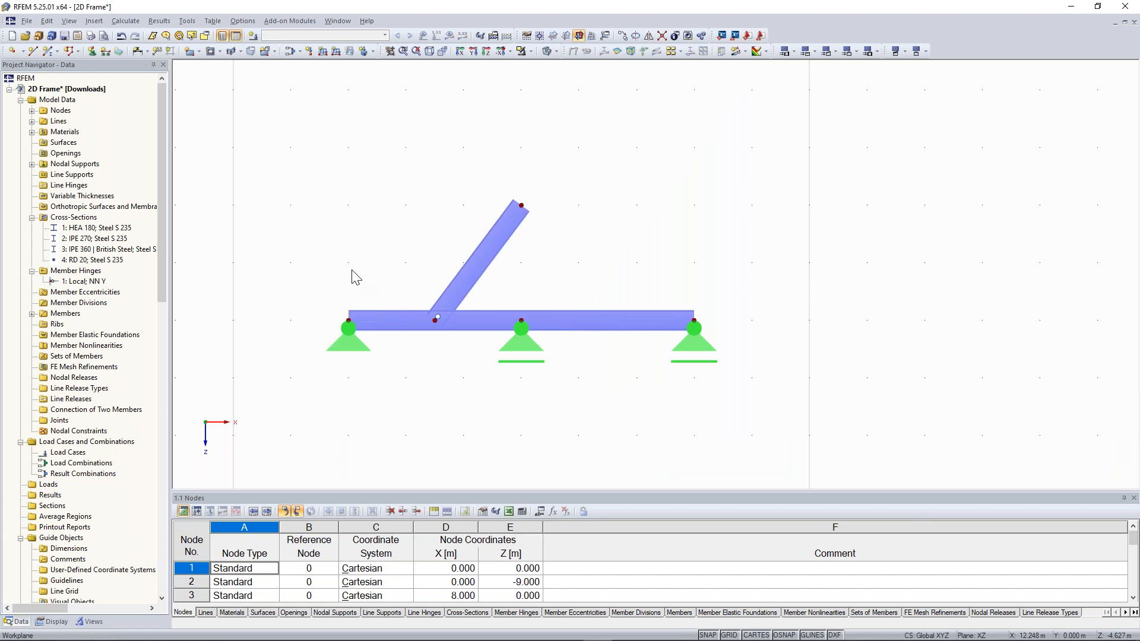
pyautogui.moveTo(378, 165); pyautogui.dragTo(844, 434)
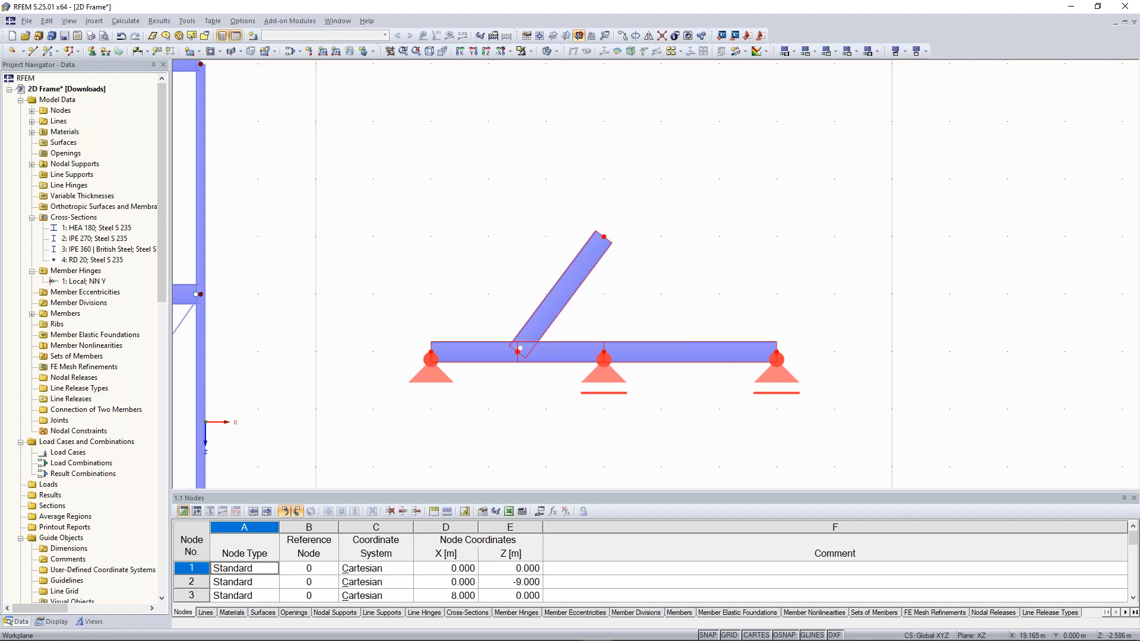
pyautogui.press('Delete')
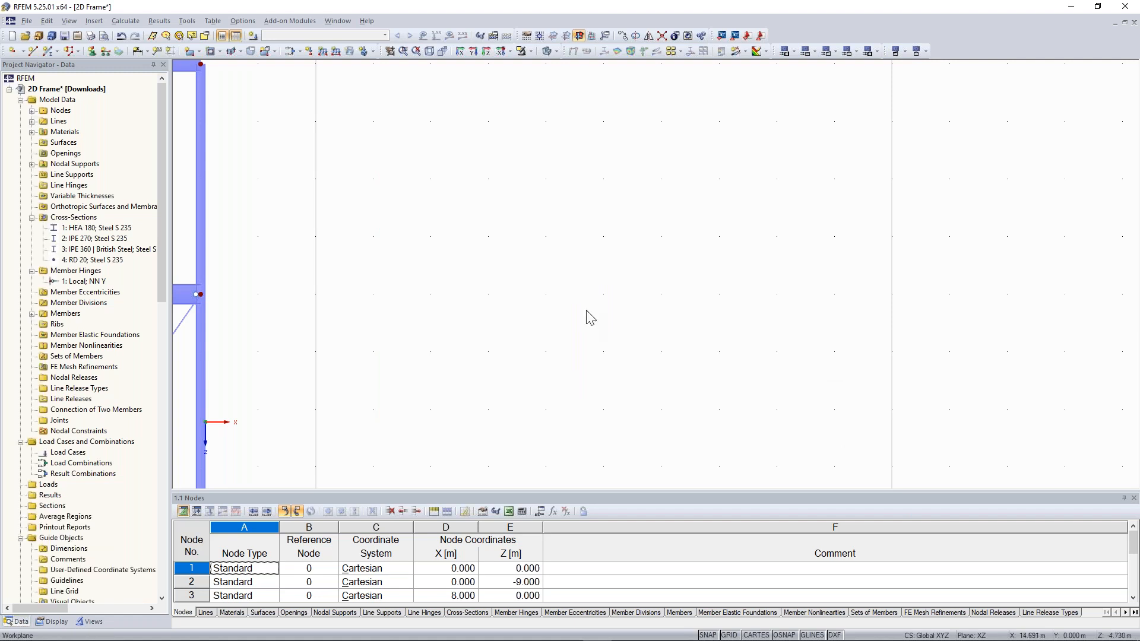
# Review the available member types for the frame's top beam and close the member settings without changes.
pyautogui.scroll(-2, 474, 339)
pyautogui.moveTo(404, 372); pyautogui.dragTo(762, 320, button='middle')
pyautogui.scroll(-2, 762, 322)
pyautogui.moveTo(489, 338); pyautogui.dragTo(498, 337, button='middle')
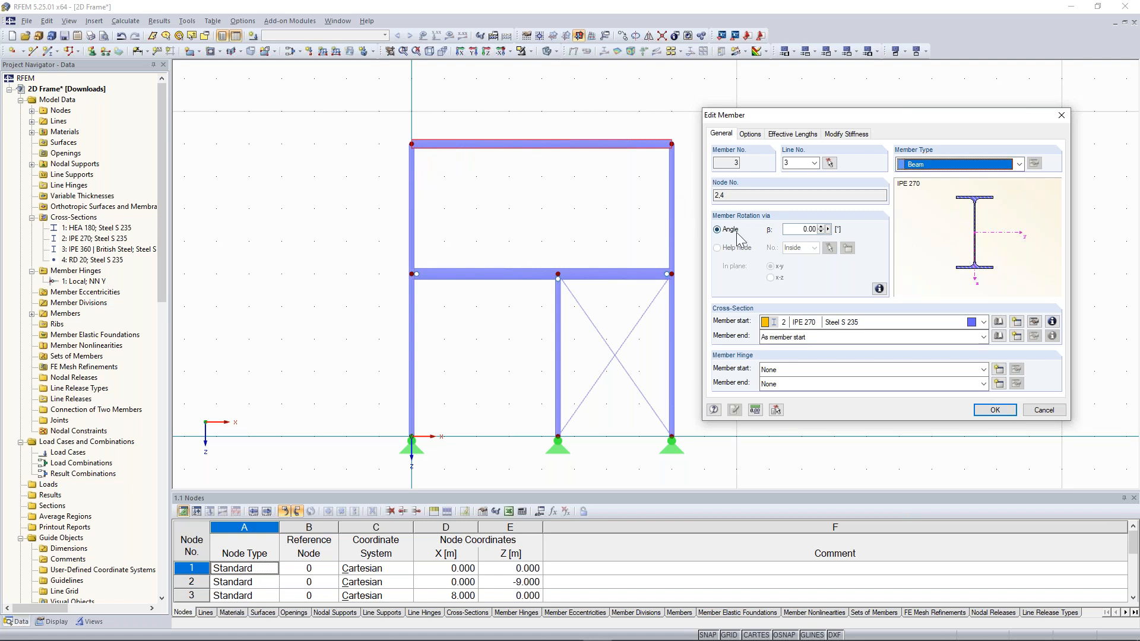
pyautogui.click(1015, 168)
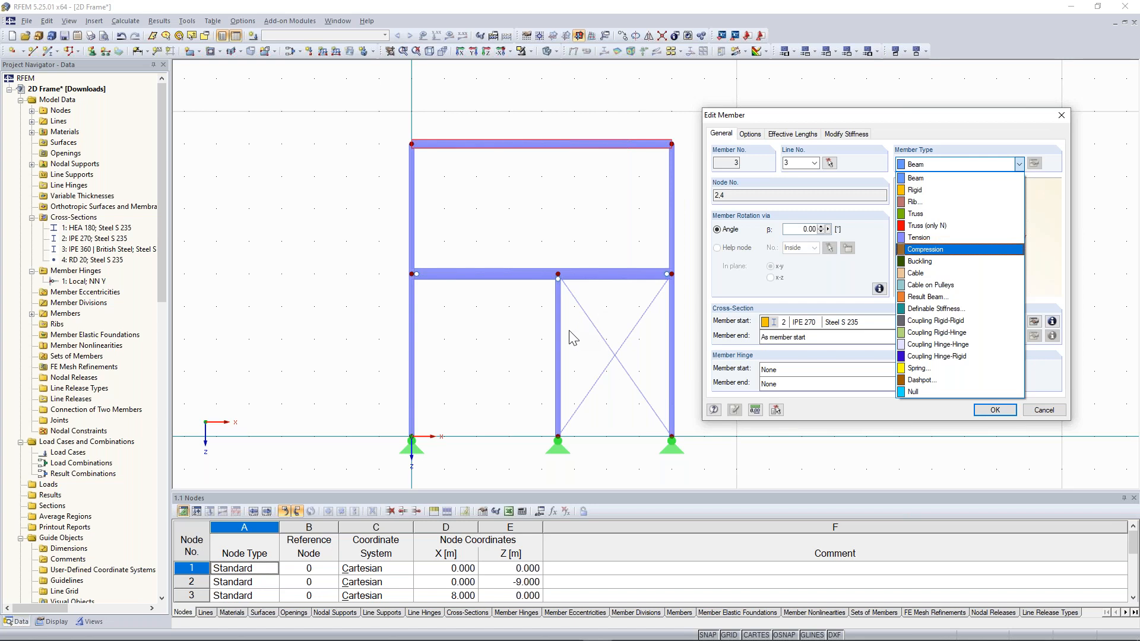
pyautogui.click(1061, 116)
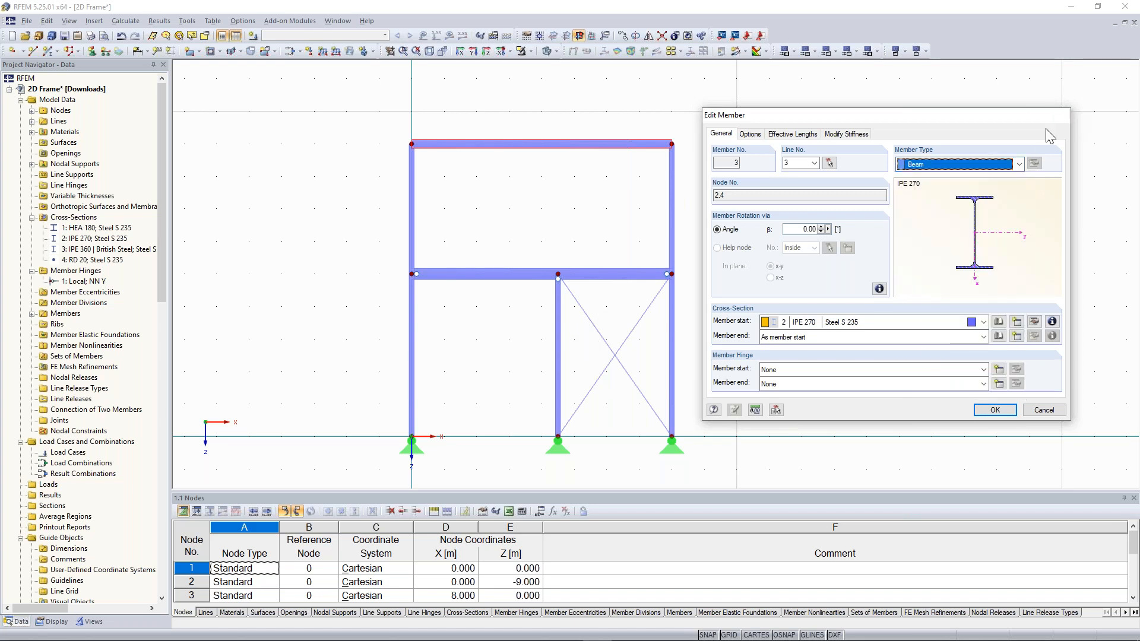
pyautogui.click(1062, 116)
# Open the top beam's member settings and look over its general data, cross-section and hinge assignments.
pyautogui.scroll(3, 611, 345)
pyautogui.moveTo(620, 333); pyautogui.dragTo(619, 332, button='middle')
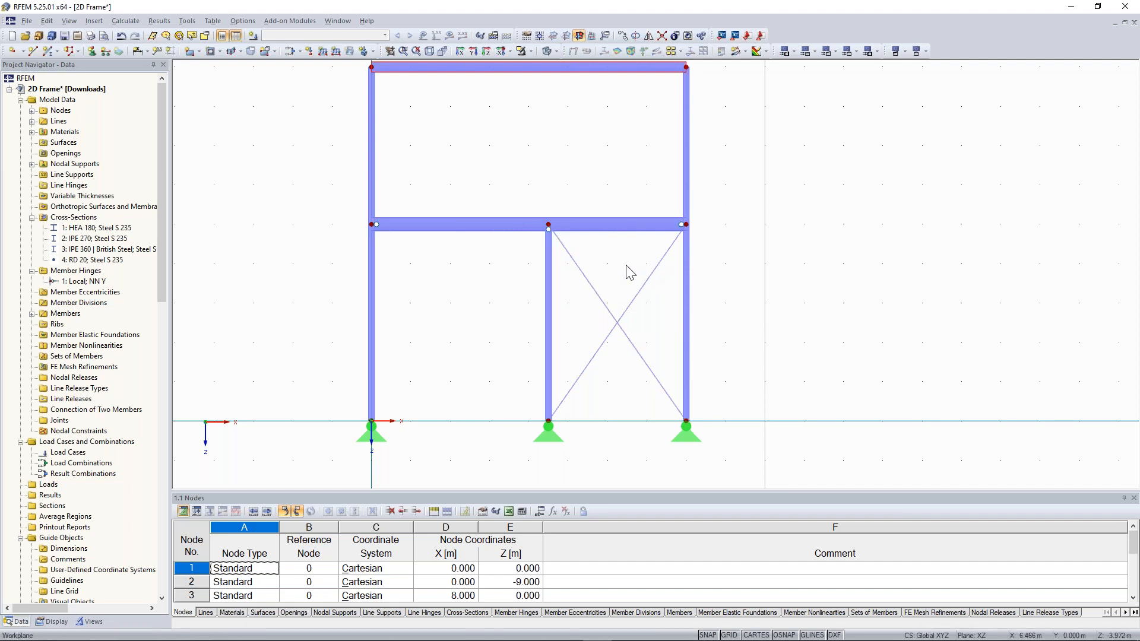
pyautogui.moveTo(617, 260); pyautogui.dragTo(625, 271, button='middle')
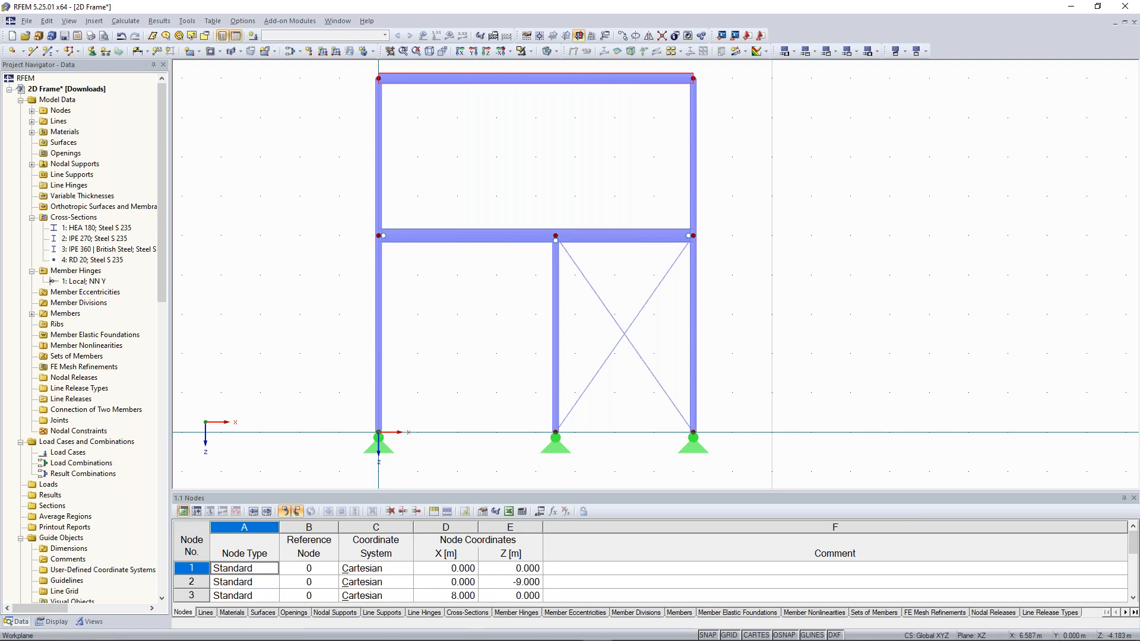
pyautogui.scroll(-1, 560, 163)
pyautogui.moveTo(552, 167); pyautogui.dragTo(560, 184, button='middle')
pyautogui.doubleClick(533, 102)
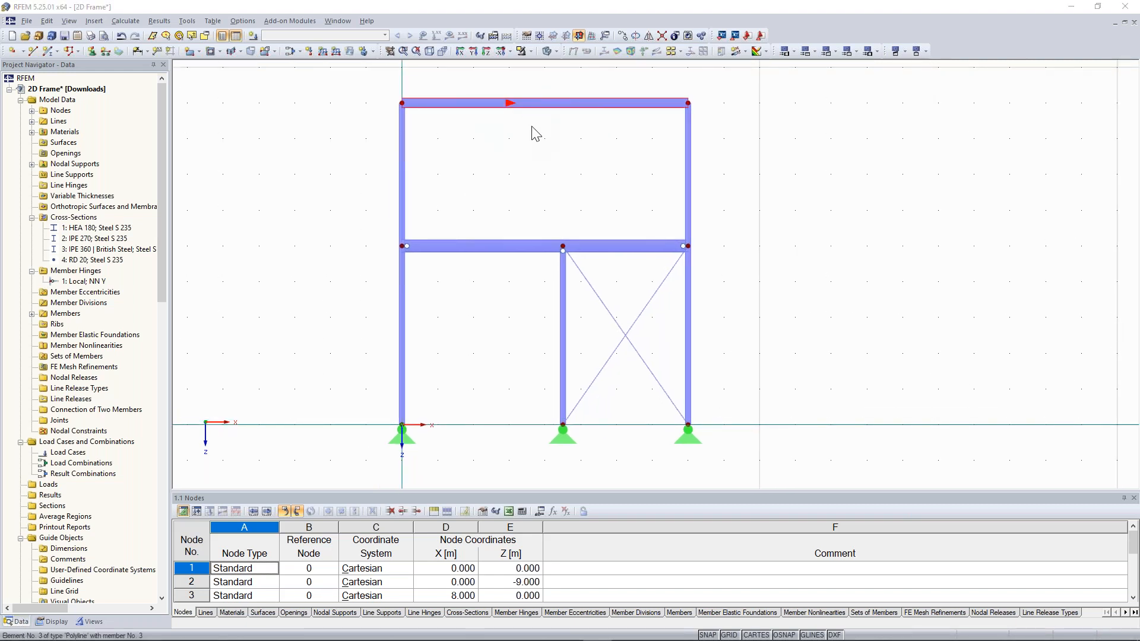
pyautogui.moveTo(448, 173); pyautogui.dragTo(282, 201)
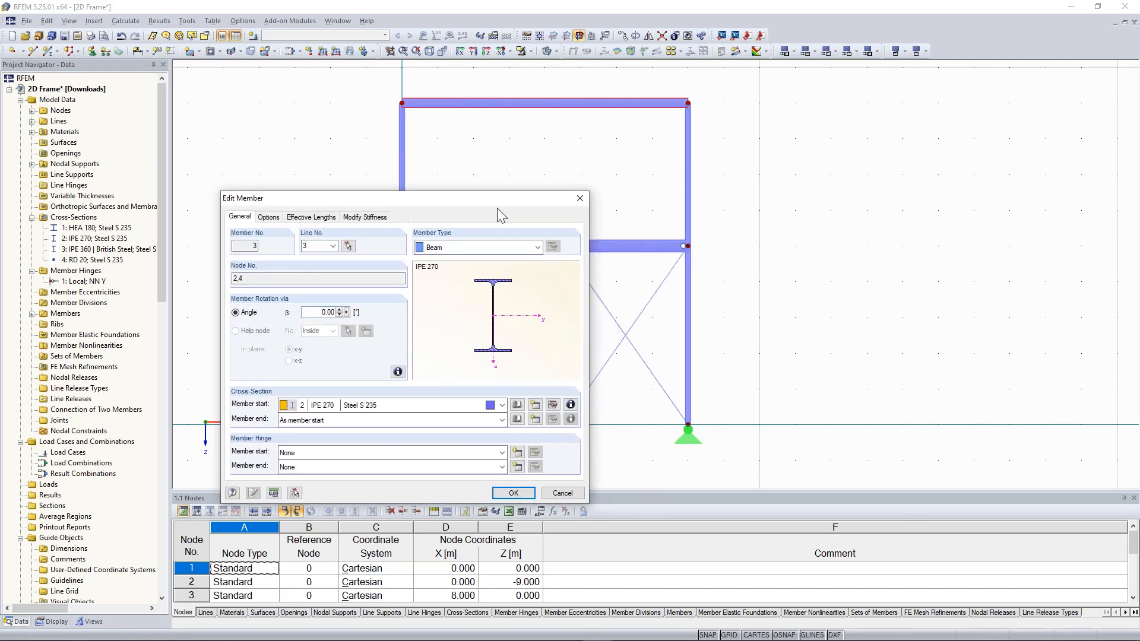
pyautogui.moveTo(475, 197); pyautogui.dragTo(340, 207)
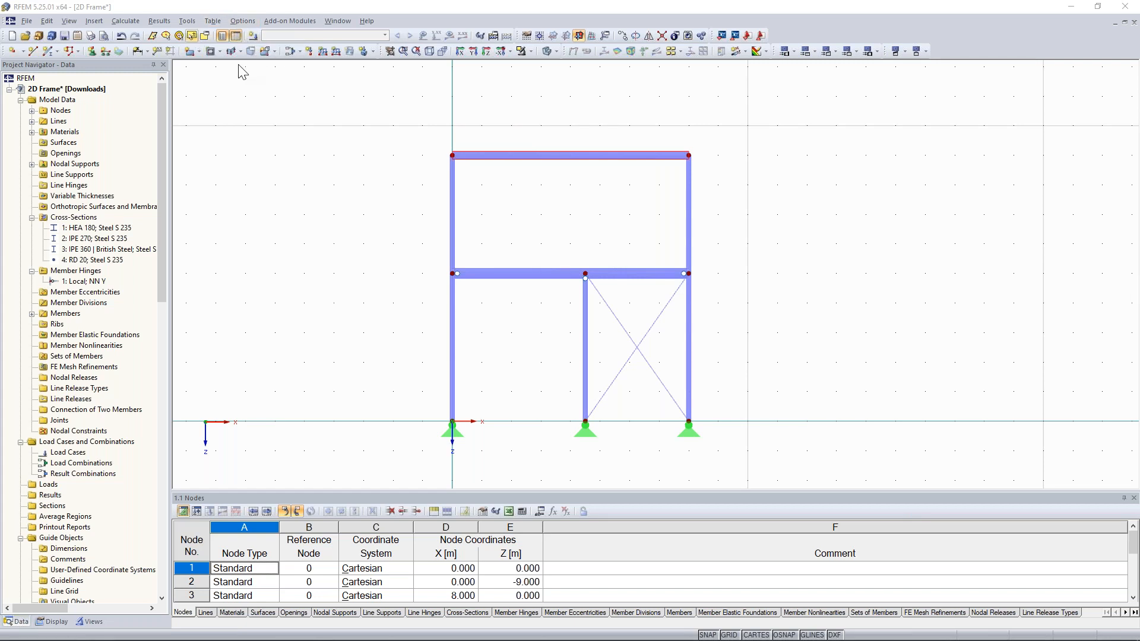
# Create a permanent load case described as "test" with self-weight active and a factor of 1.000 in Z.
pyautogui.click(253, 37)
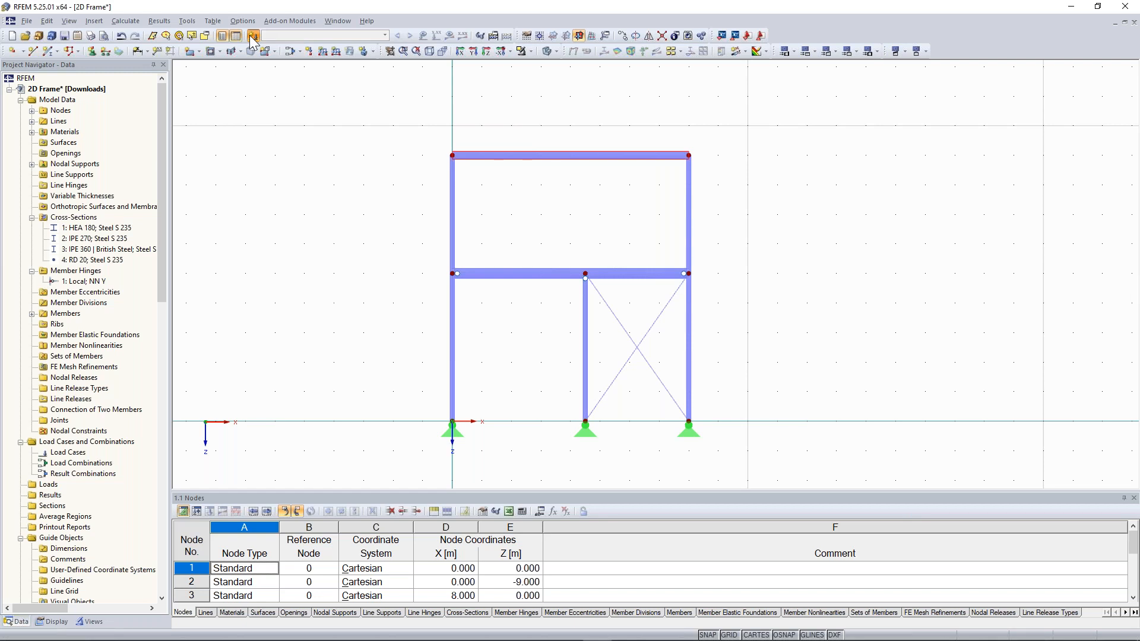
pyautogui.write('test')
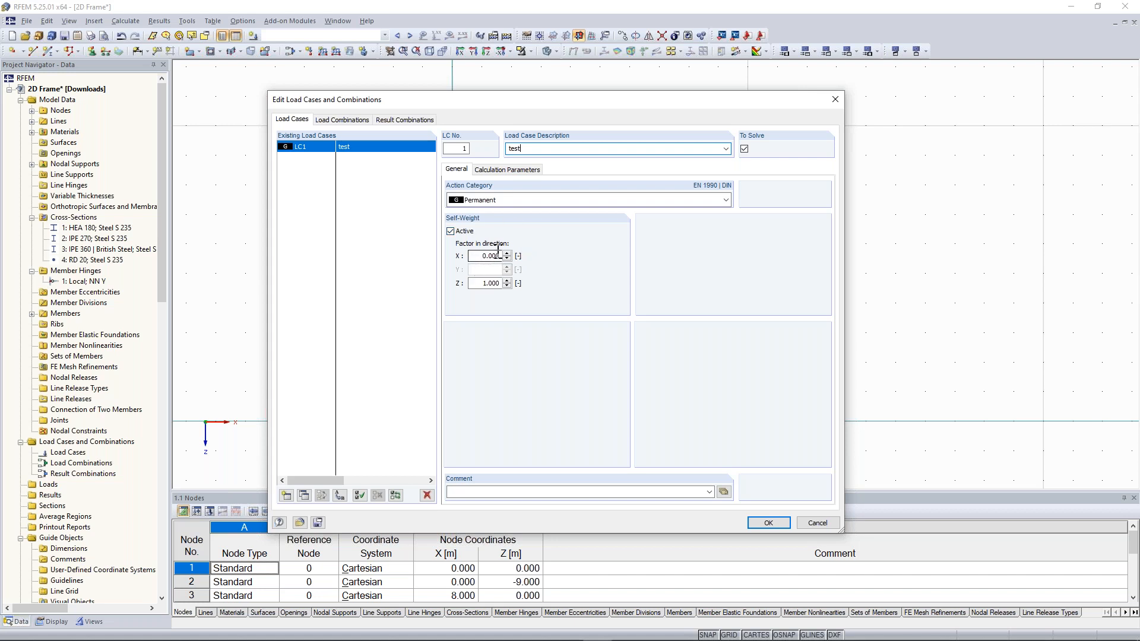
pyautogui.click(768, 523)
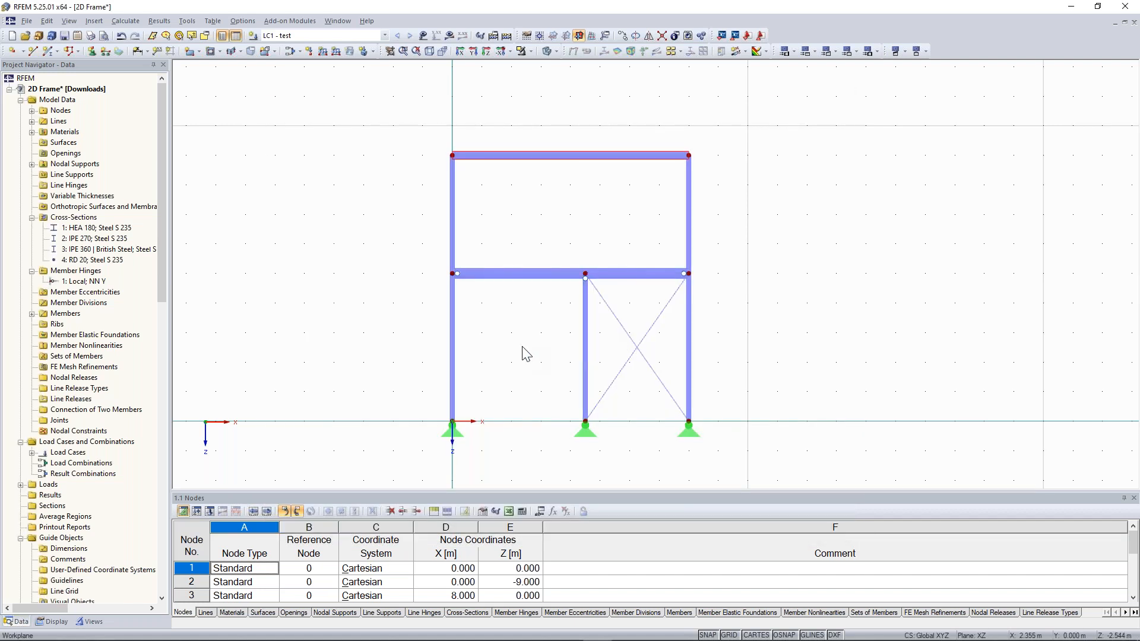
# Begin a new uniform member force load in the test load case and set its magnitude p to 12.767 kN/m.
pyautogui.scroll(-2, 563, 235)
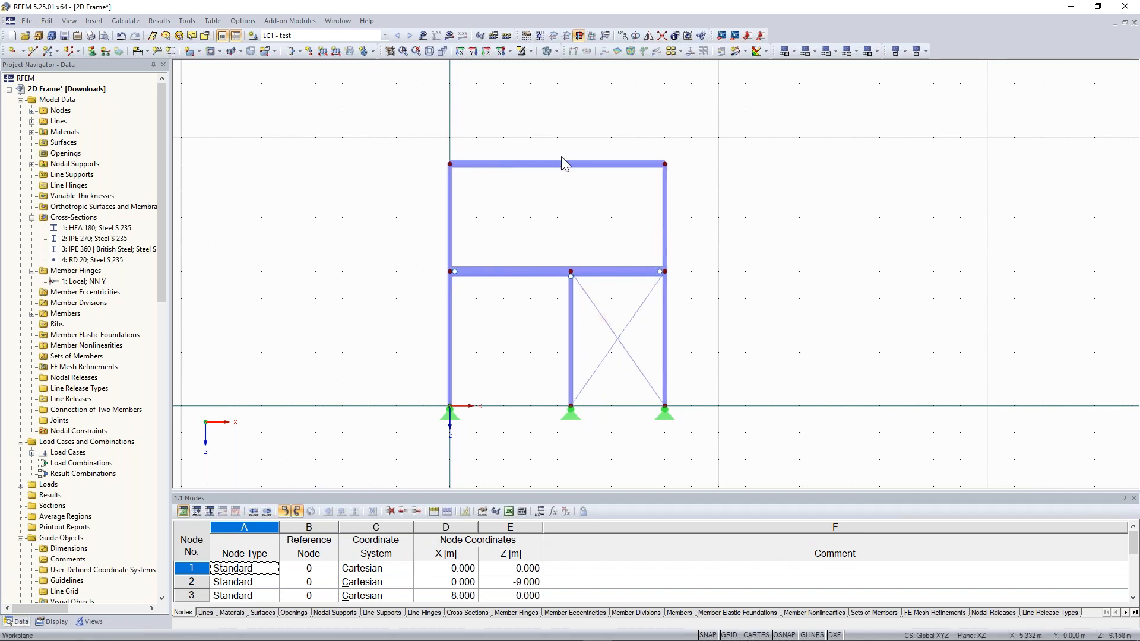
pyautogui.moveTo(531, 148); pyautogui.dragTo(486, 169, button='middle')
pyautogui.moveTo(485, 210); pyautogui.dragTo(492, 201, button='middle')
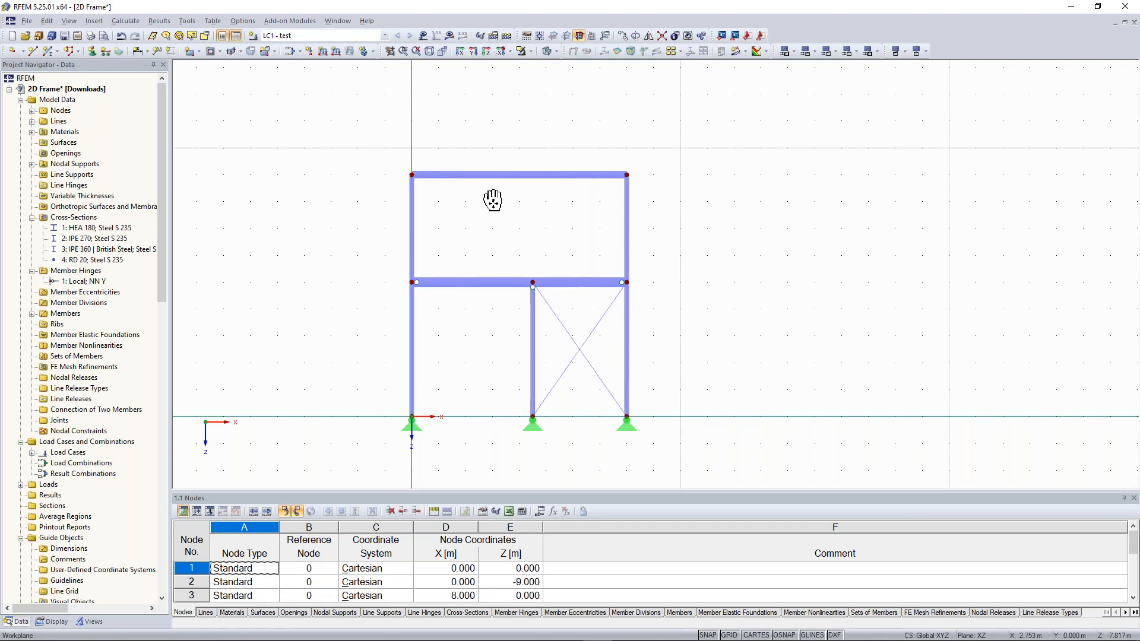
pyautogui.moveTo(493, 200); pyautogui.dragTo(504, 189, button='middle')
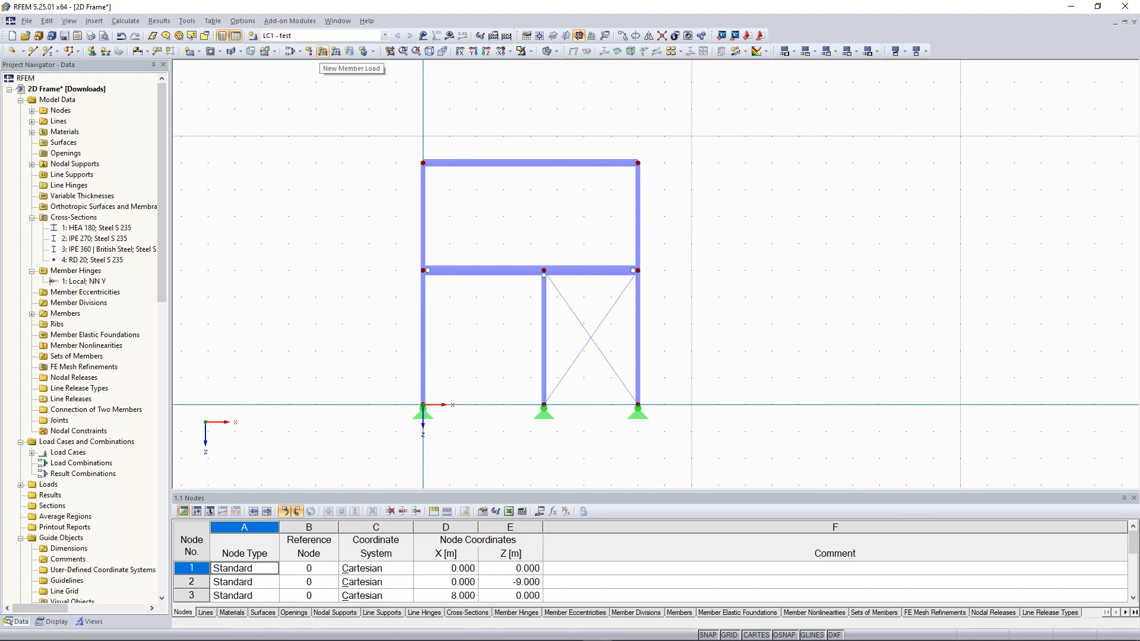
pyautogui.click(322, 52)
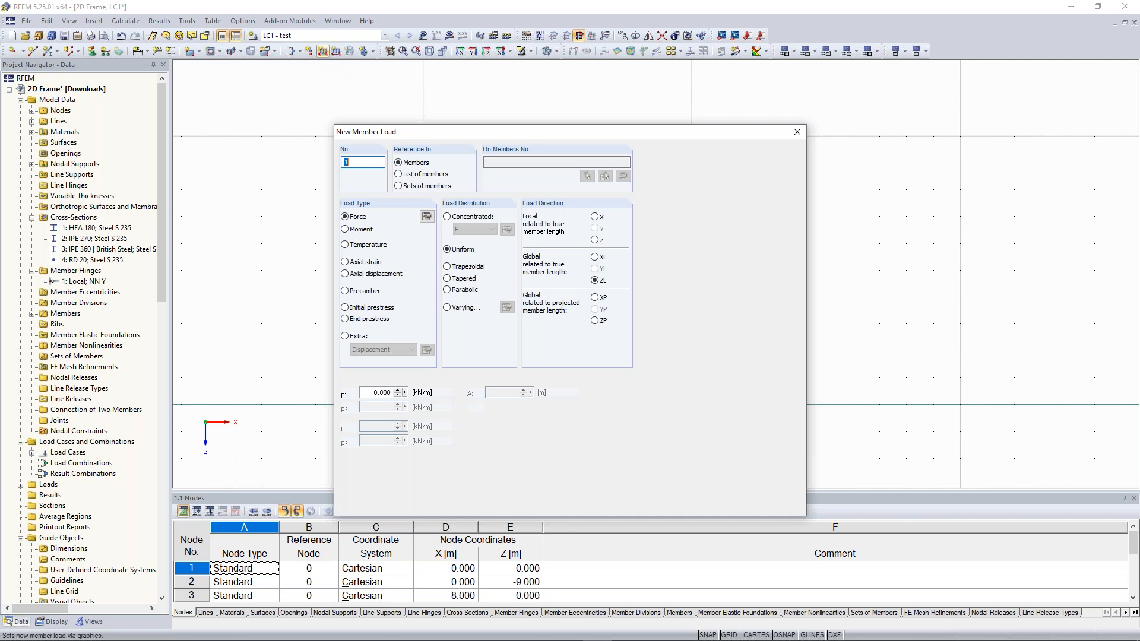
pyautogui.click(406, 133)
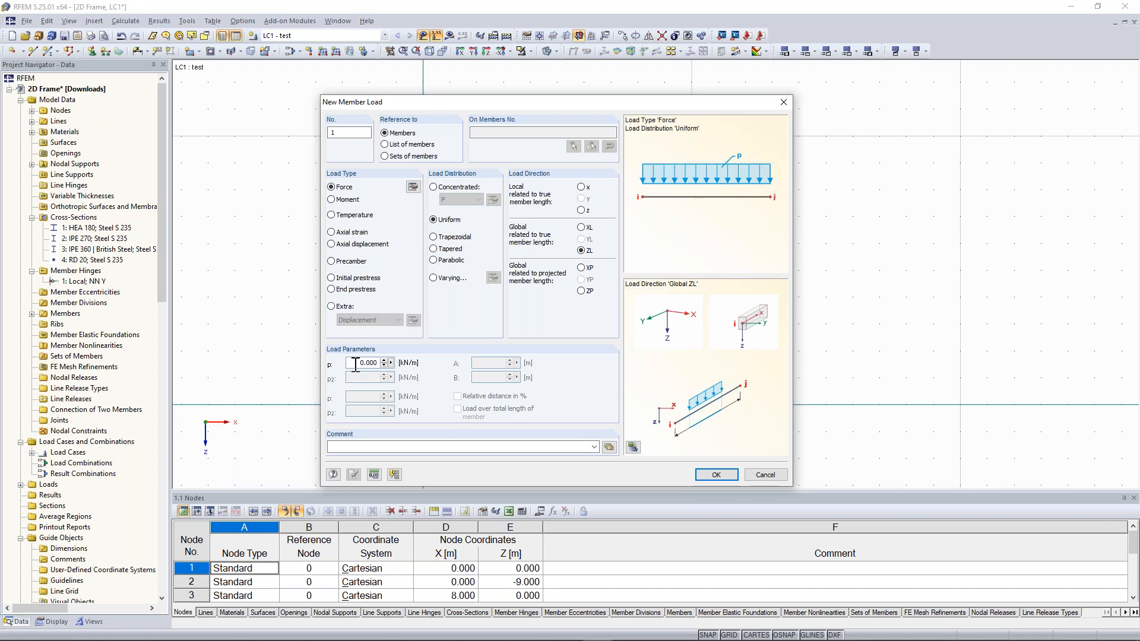
pyautogui.moveTo(355, 364); pyautogui.dragTo(379, 359)
pyautogui.write('12.767')
# Compare the projected ZP and local z load directions for the member load, and return to global ZL.
pyautogui.click(582, 291)
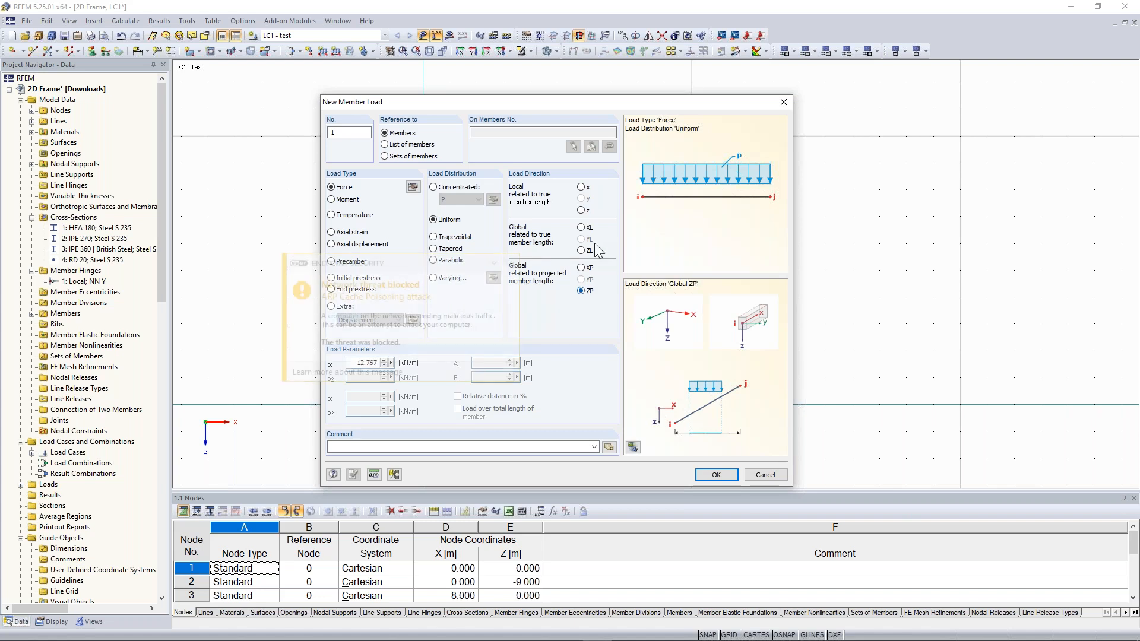
pyautogui.click(510, 264)
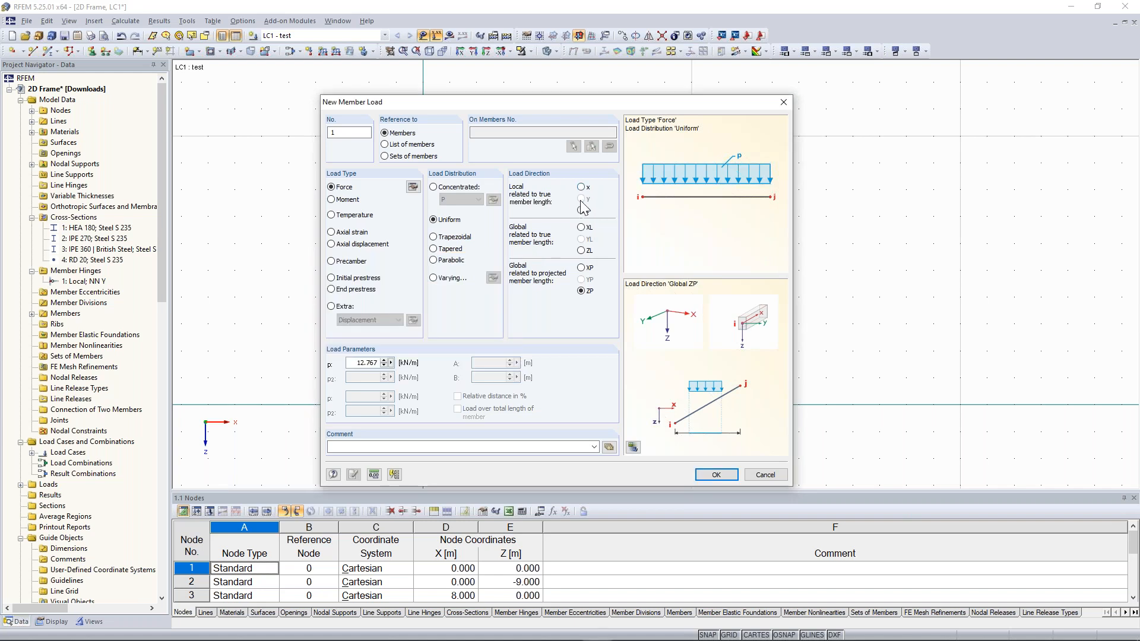
pyautogui.click(582, 211)
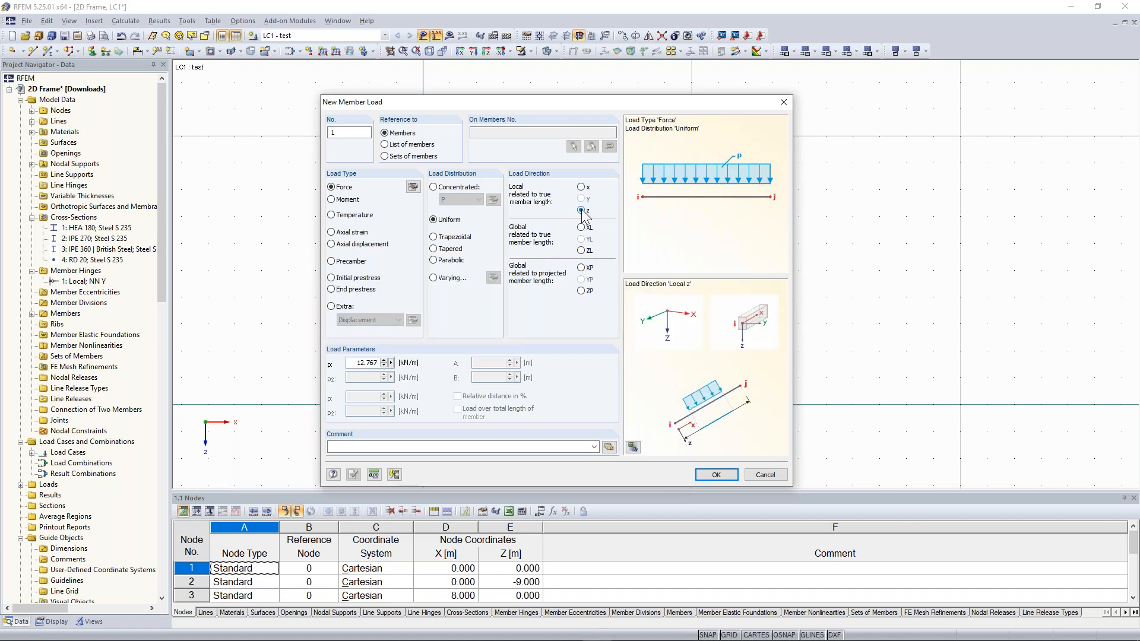
pyautogui.click(581, 250)
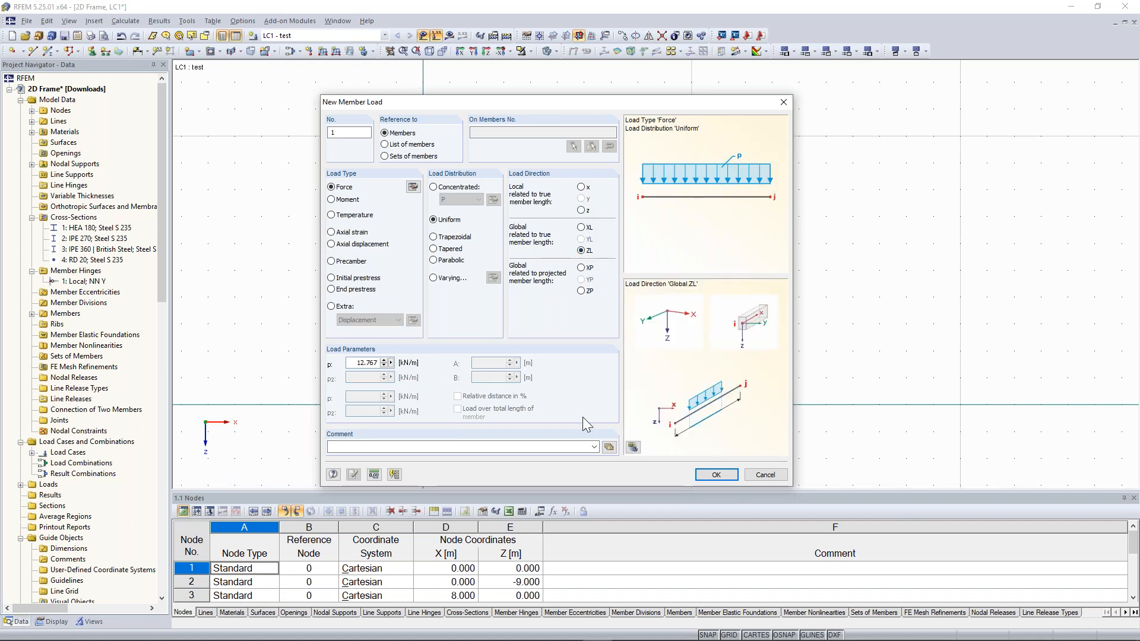
# Apply the defined 12.767 kN/m member load to the frame's top beam and end load placement.
pyautogui.click(732, 473)
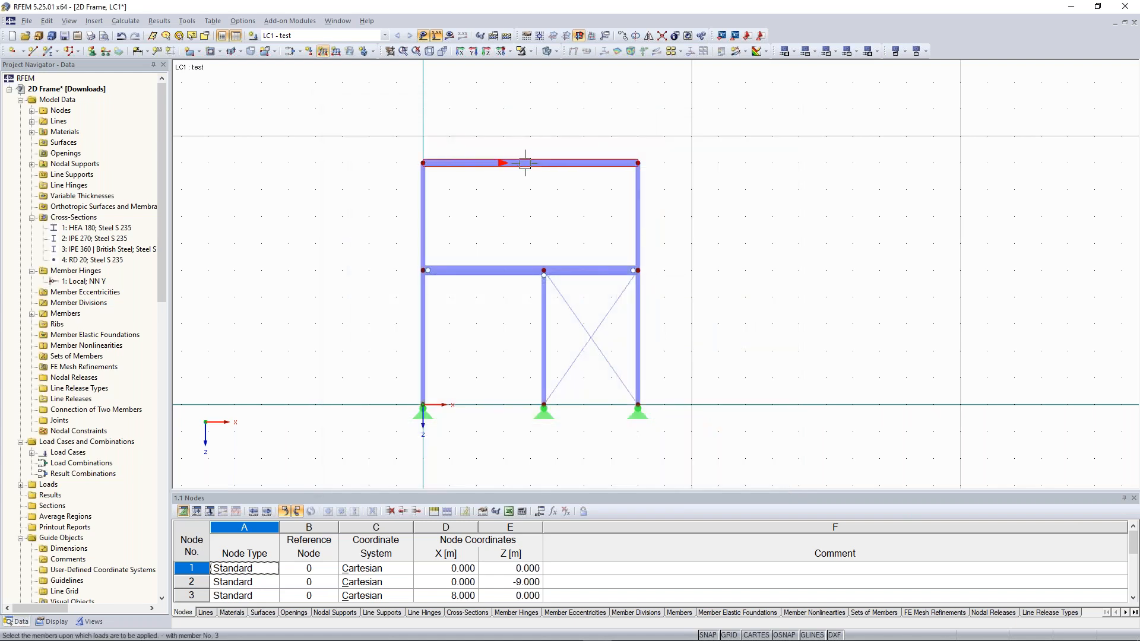
pyautogui.click(529, 165)
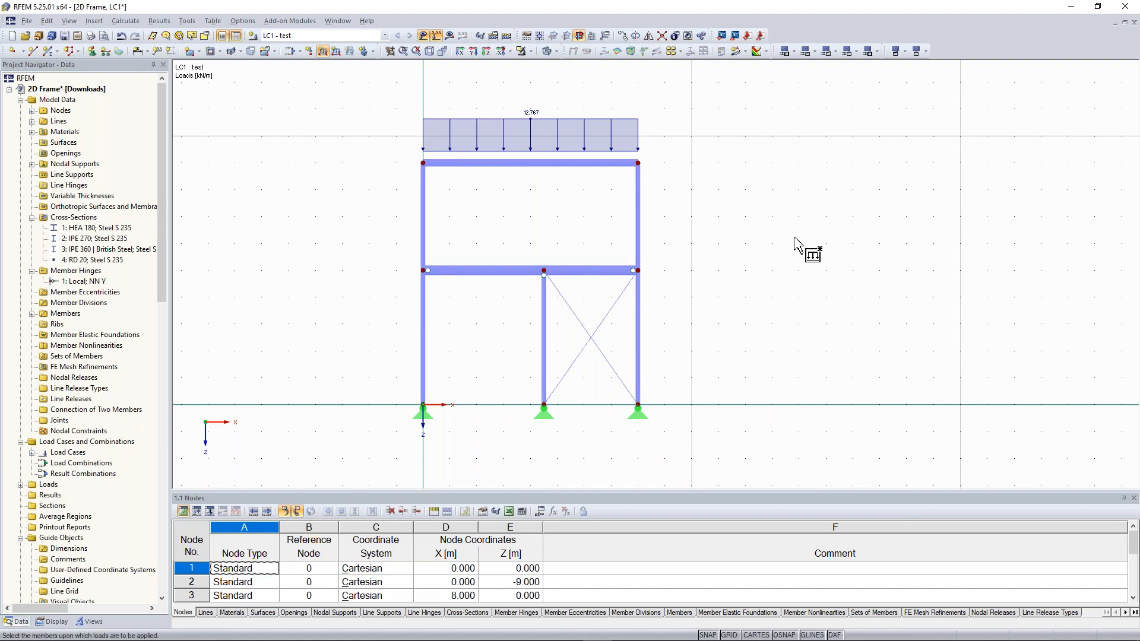
pyautogui.press('Escape')
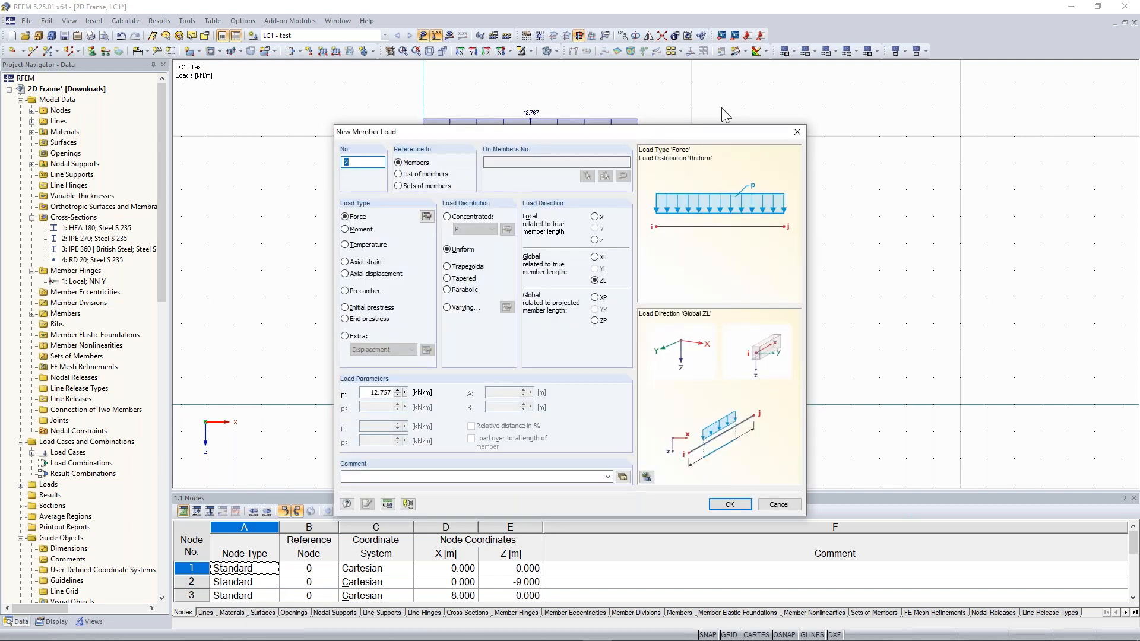
# Apply a uniform 68.371 kN/m member force in the global ZL direction to both segments of the middle beam.
pyautogui.moveTo(654, 134); pyautogui.dragTo(953, 86)
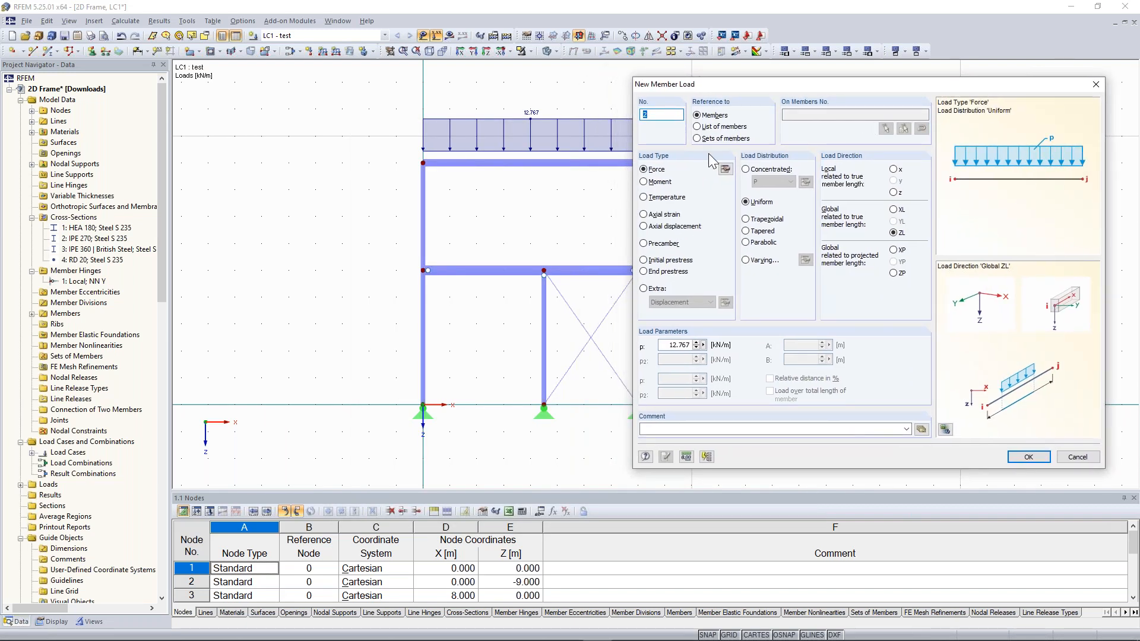
pyautogui.moveTo(668, 345); pyautogui.dragTo(698, 345)
pyautogui.click(663, 345)
pyautogui.doubleClick(667, 345)
pyautogui.write('67')
pyautogui.write('.371')
pyautogui.moveTo(860, 86); pyautogui.dragTo(818, 72)
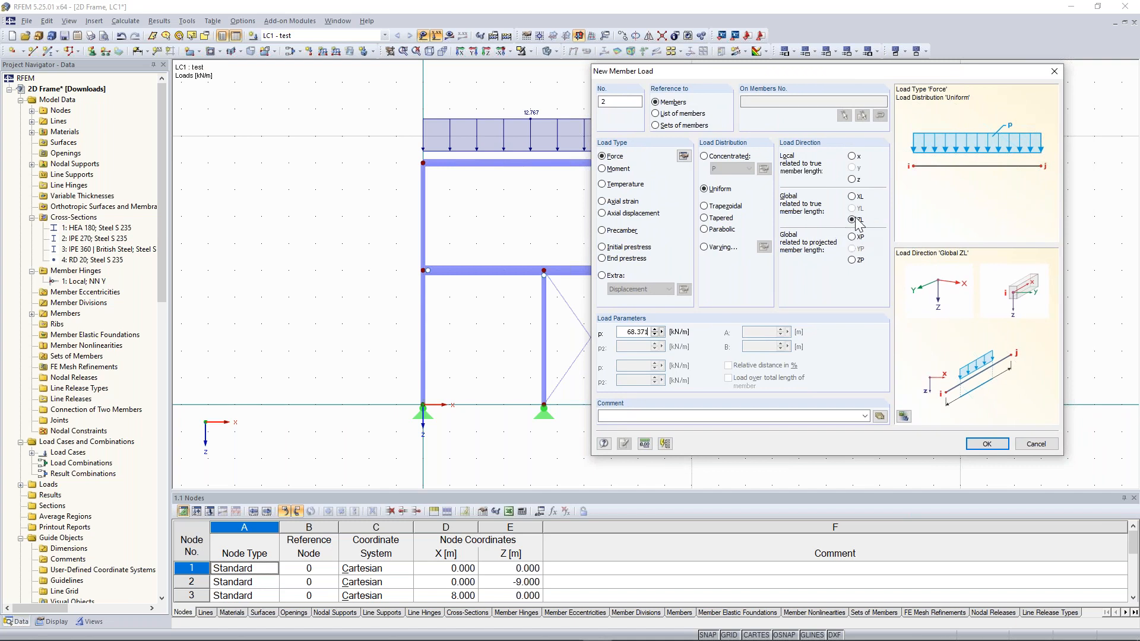
pyautogui.click(988, 445)
pyautogui.click(492, 270)
pyautogui.click(586, 272)
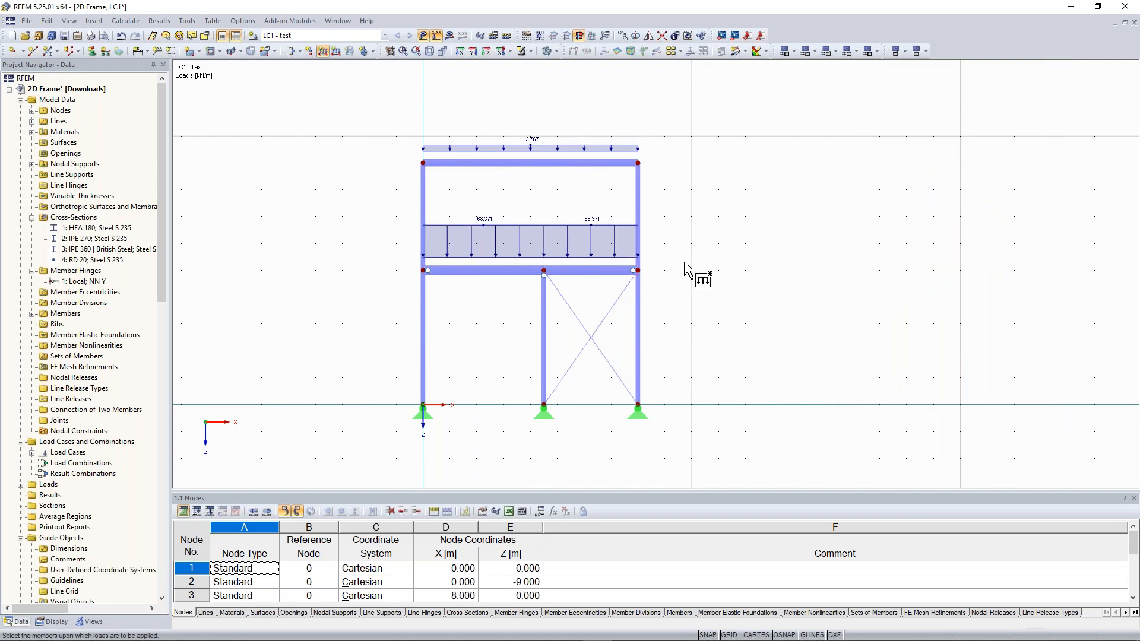
pyautogui.press('Escape')
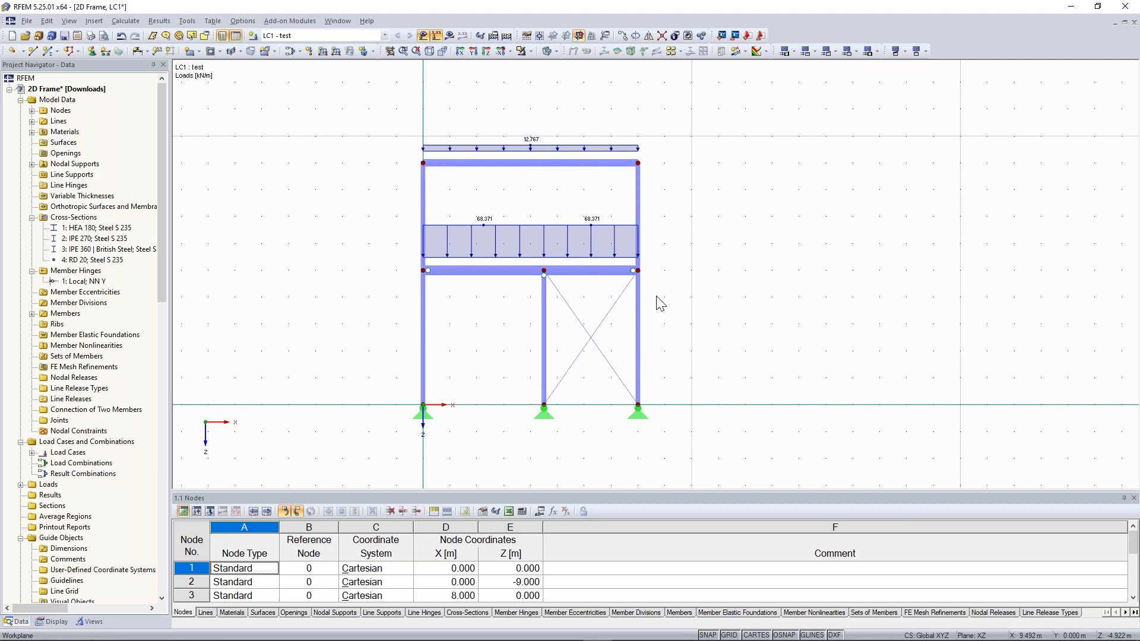
# Combine the two stacked members of the left column into a continuous set of members named "Left Column".
pyautogui.moveTo(655, 296); pyautogui.dragTo(679, 286, button='middle')
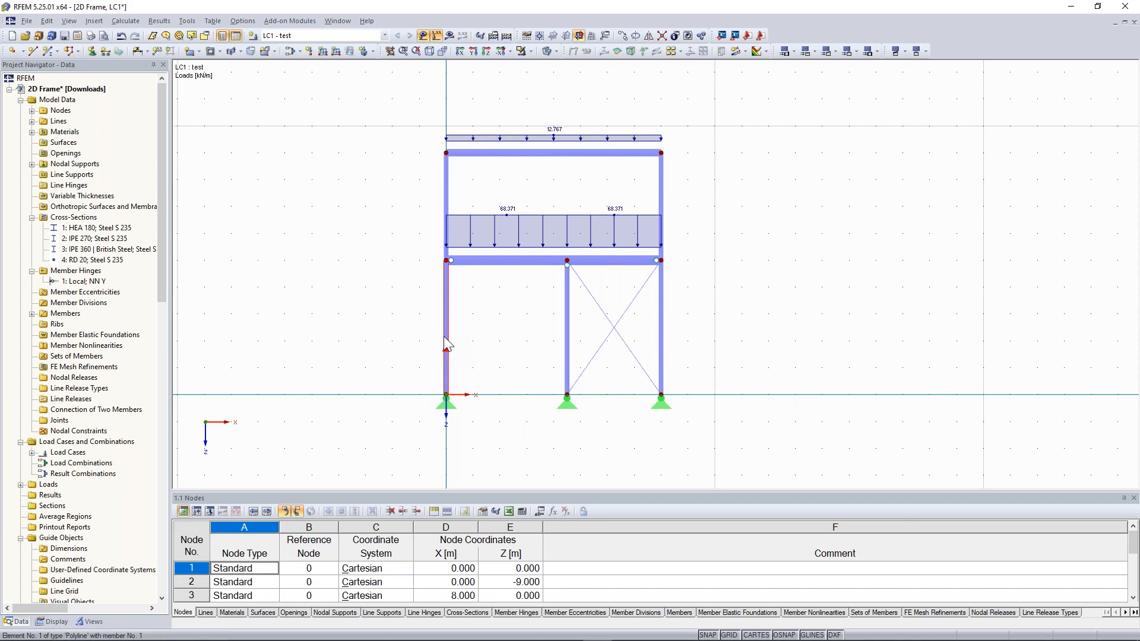
pyautogui.rightClick(449, 186)
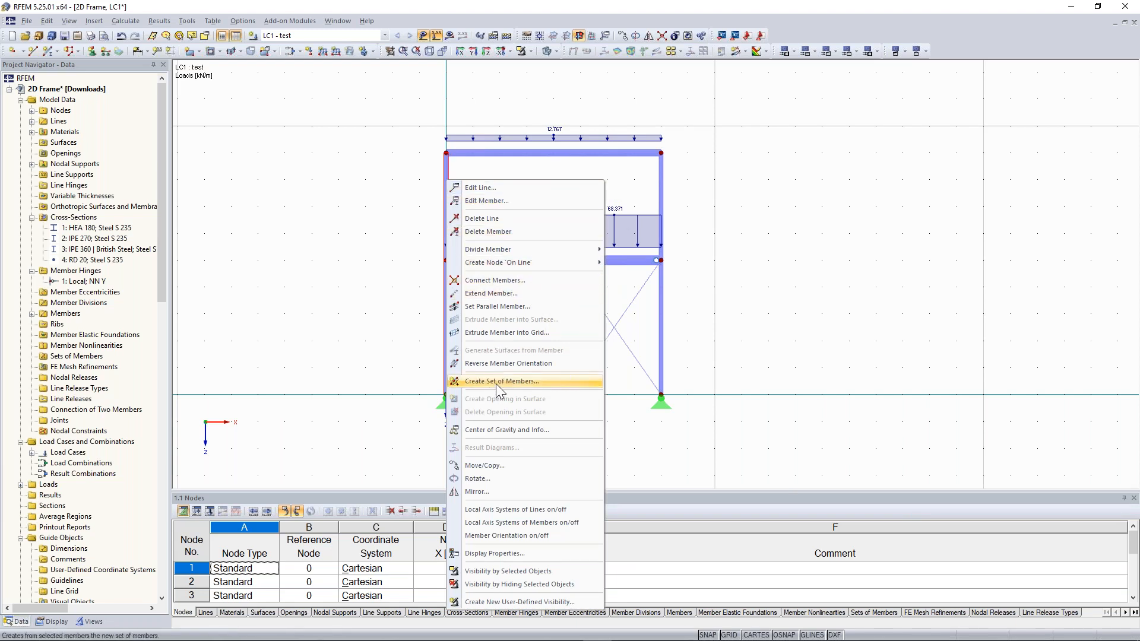
pyautogui.click(512, 383)
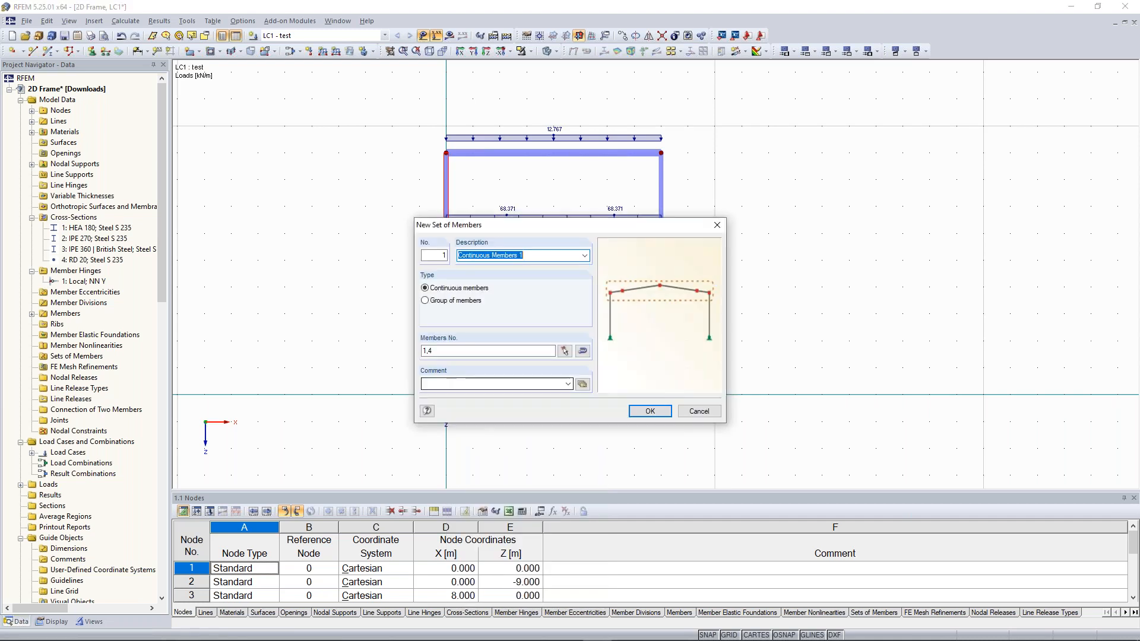
pyautogui.click(535, 256)
pyautogui.doubleClick(535, 257)
pyautogui.write('Left')
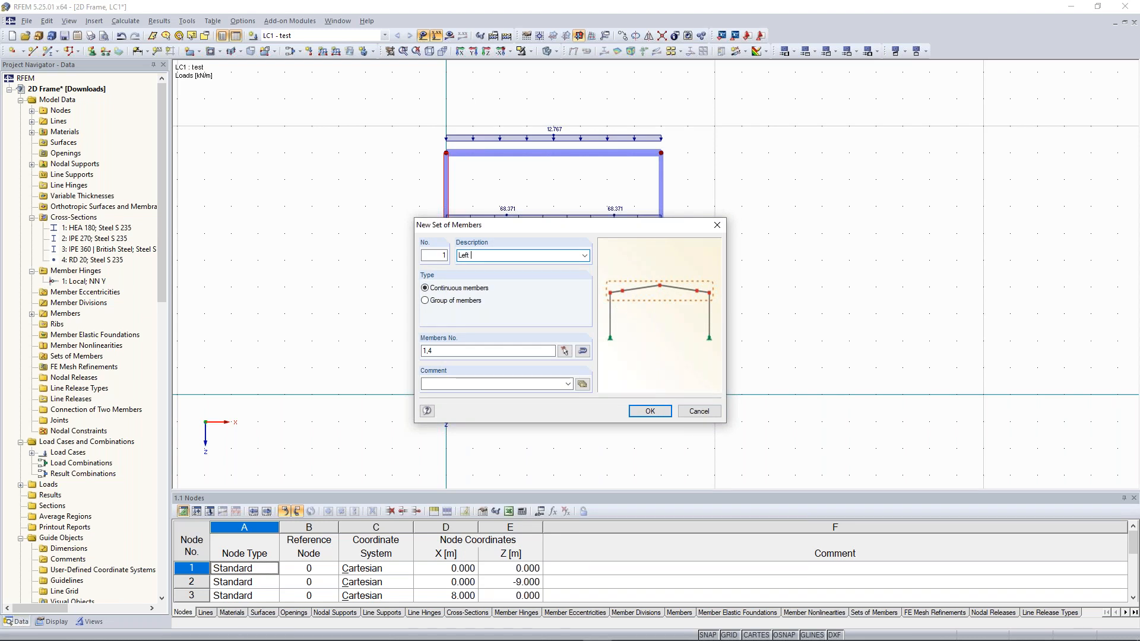
pyautogui.write(' Column')
pyautogui.click(650, 411)
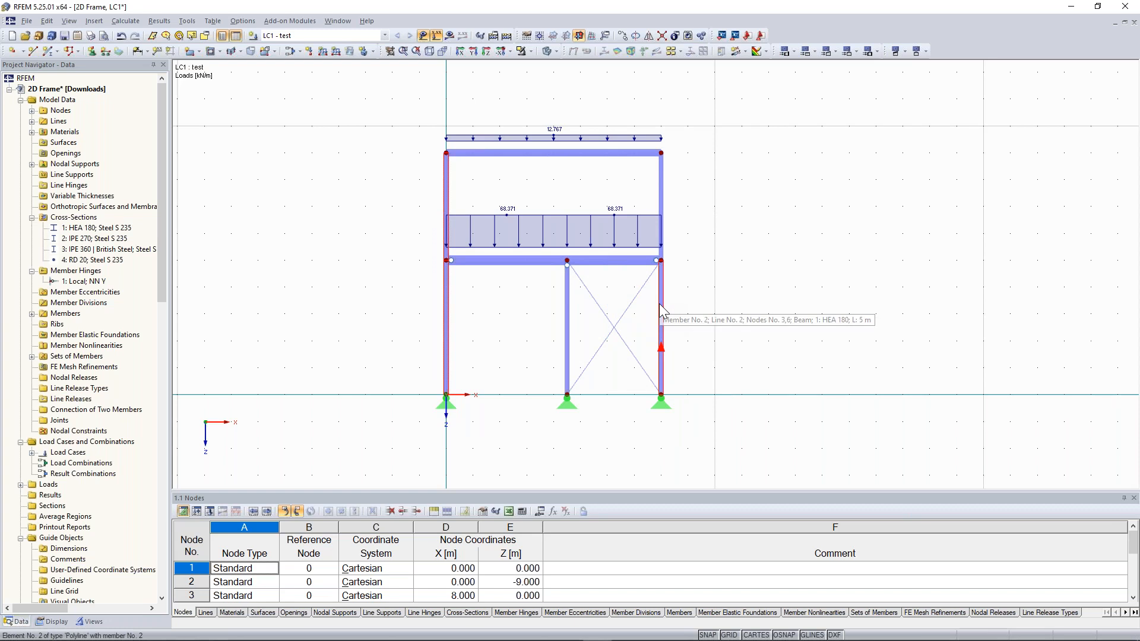
# Combine the two stacked members of the right column into a continuous set of members named "Right Col".
pyautogui.rightClick(666, 192)
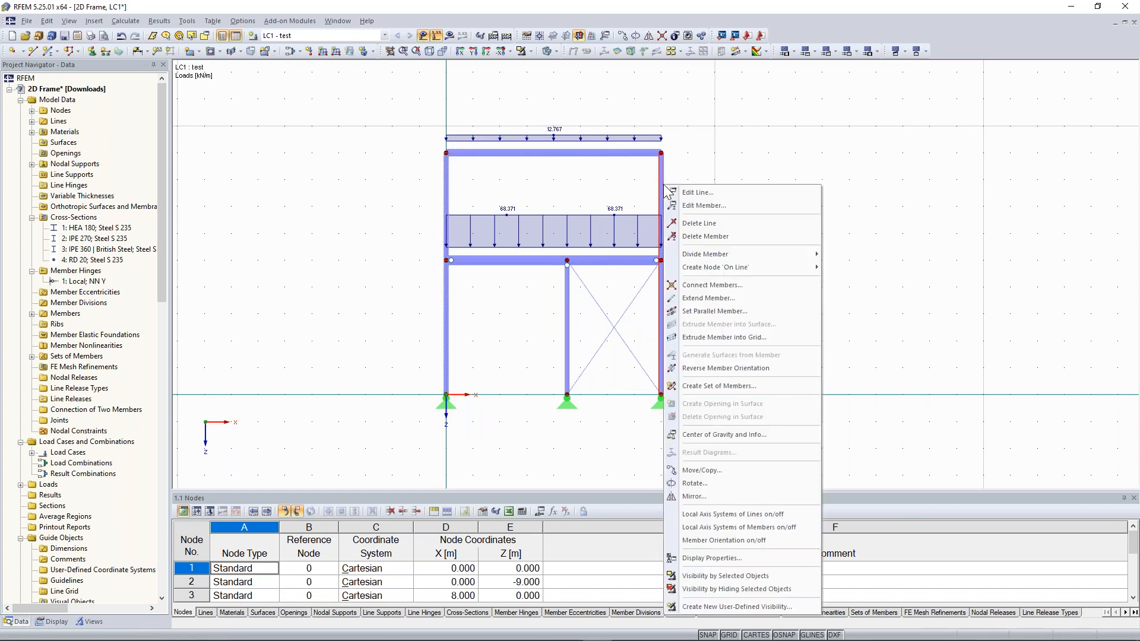
pyautogui.click(766, 387)
pyautogui.write('R')
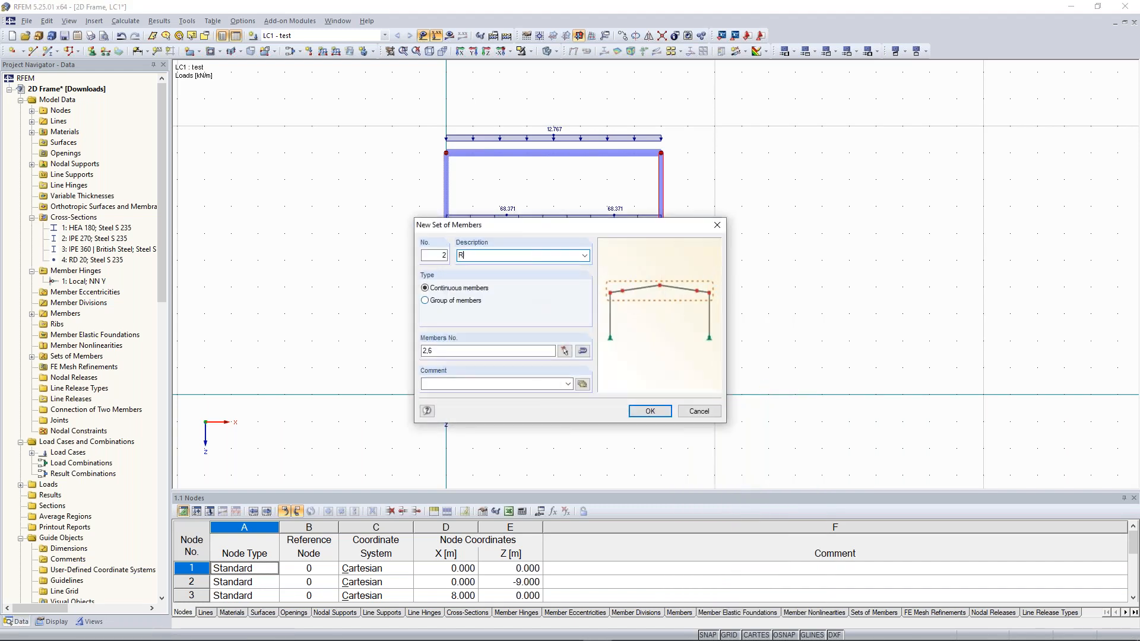
pyautogui.write('ight Col')
pyautogui.press('Return')
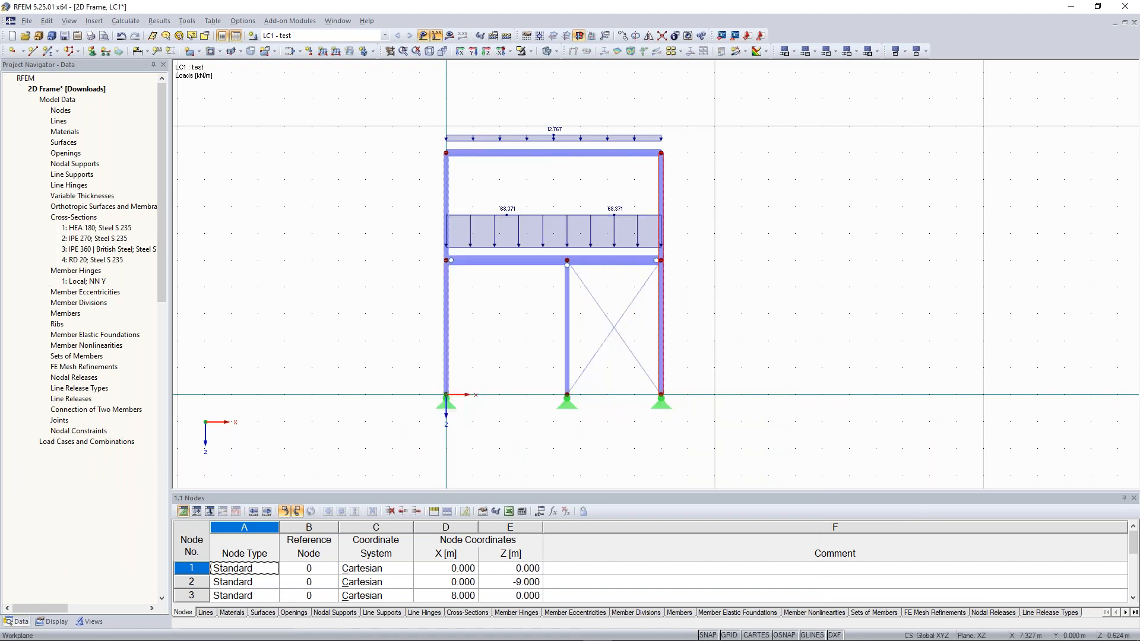
# Switch the frame's display to wireframe mode.
pyautogui.scroll(5, 458, 333)
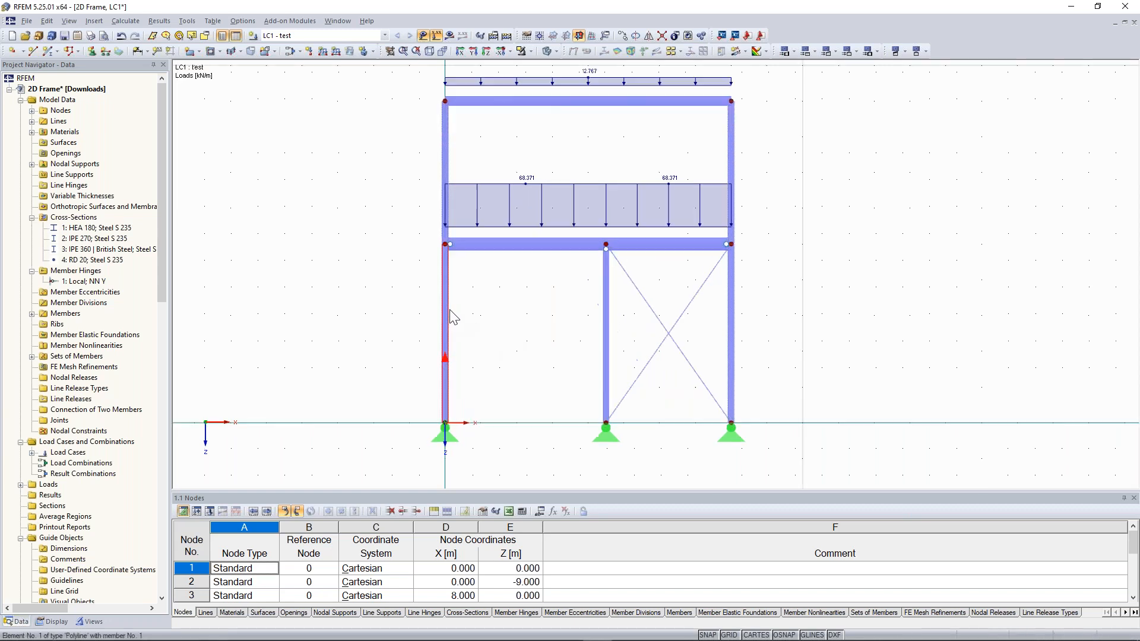
pyautogui.scroll(-5, 458, 332)
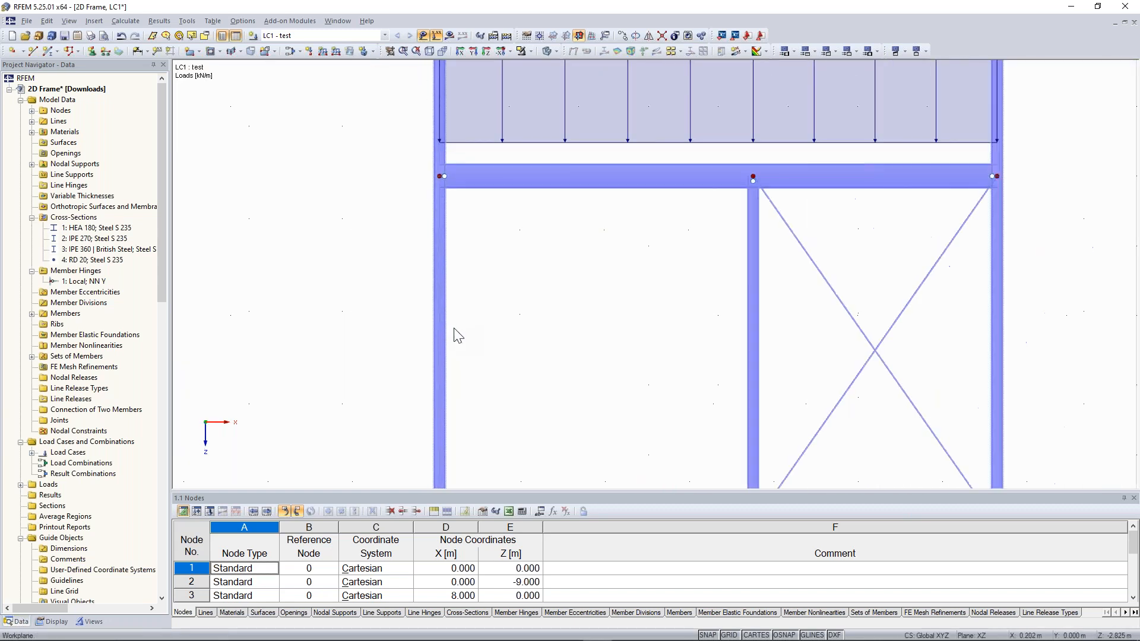
pyautogui.click(549, 53)
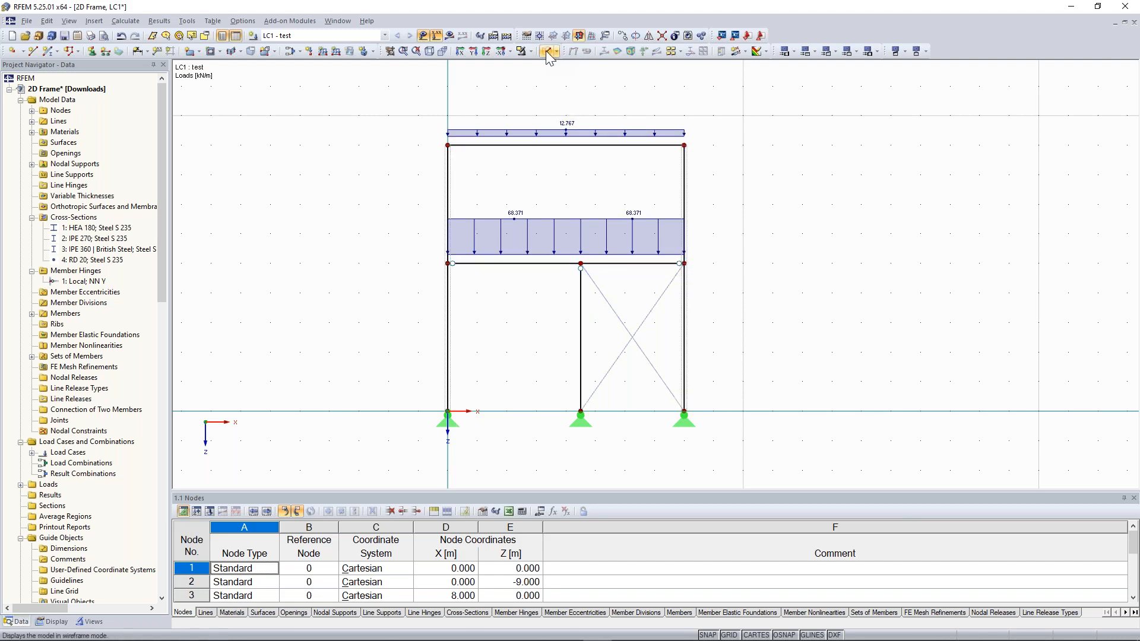
# Switch the frame's display from wireframe back to the transparent solid model.
pyautogui.scroll(2, 465, 303)
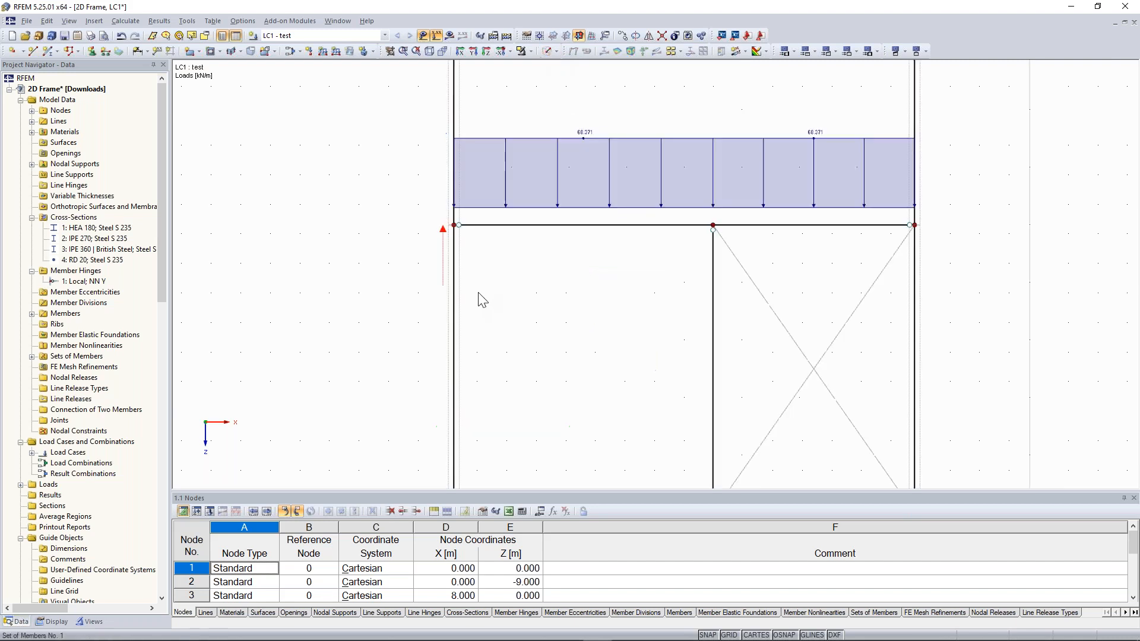
pyautogui.scroll(2, 480, 298)
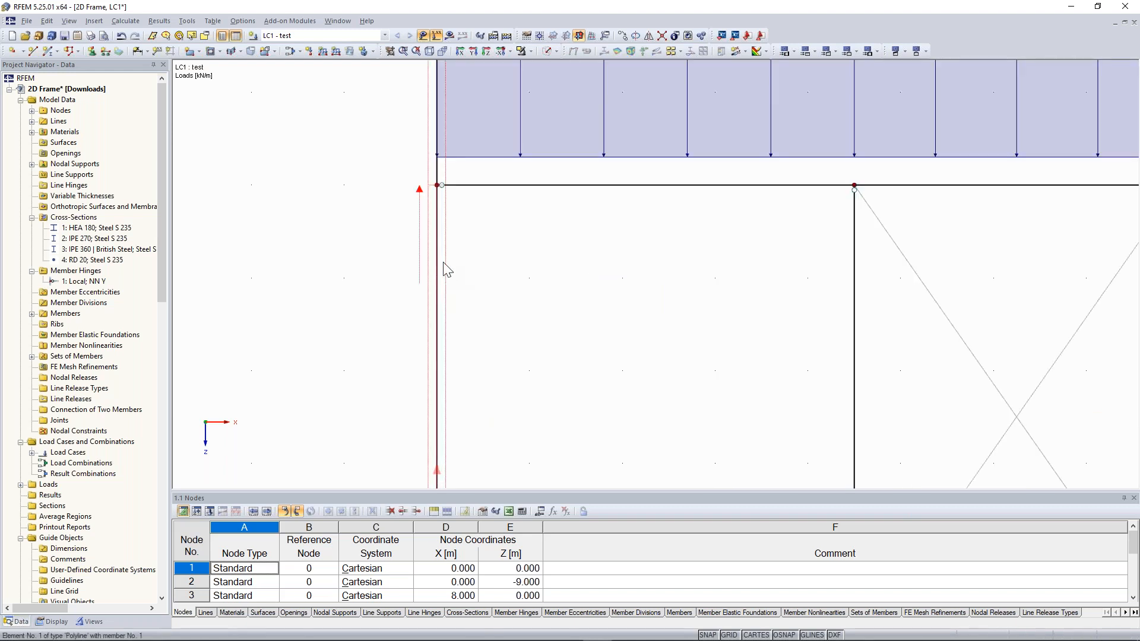
pyautogui.scroll(-4, 491, 283)
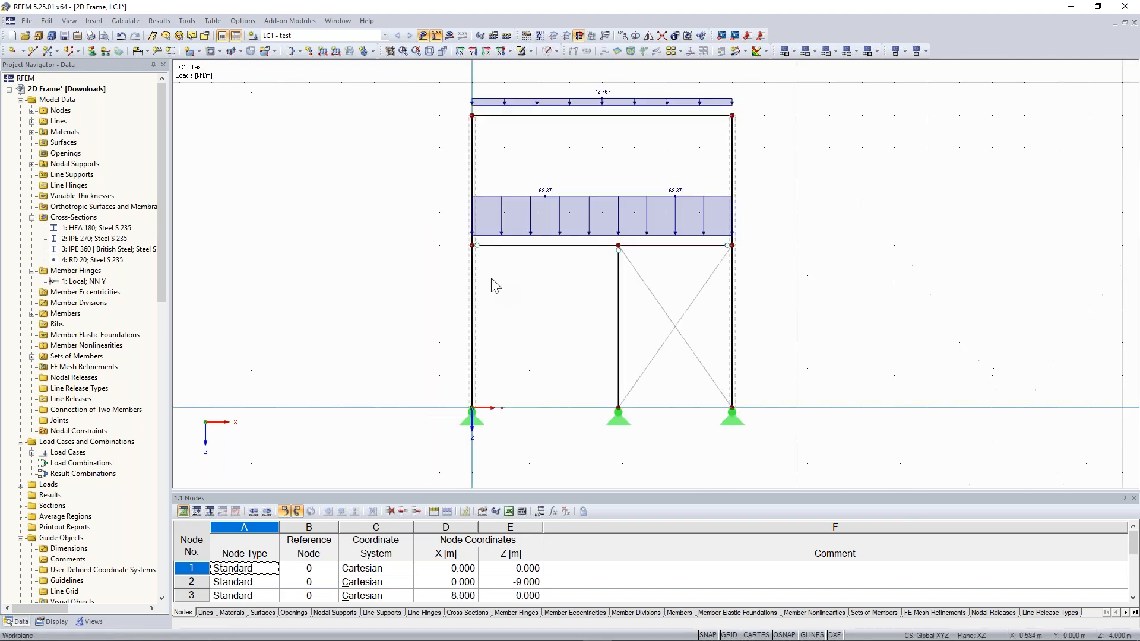
pyautogui.scroll(4, 491, 282)
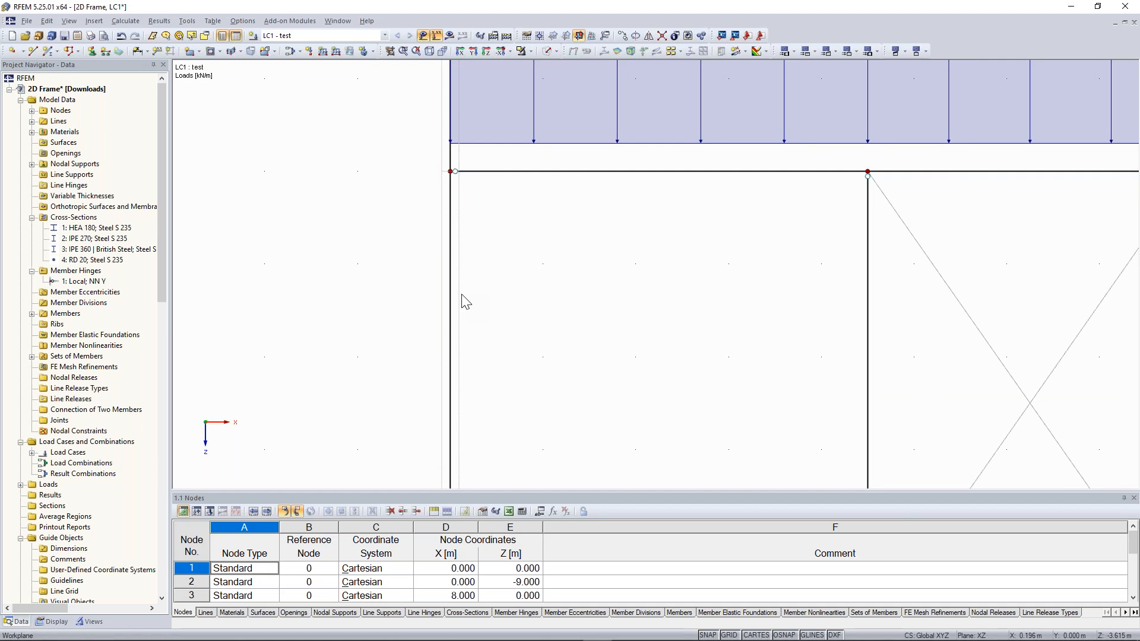
pyautogui.scroll(-3, 466, 302)
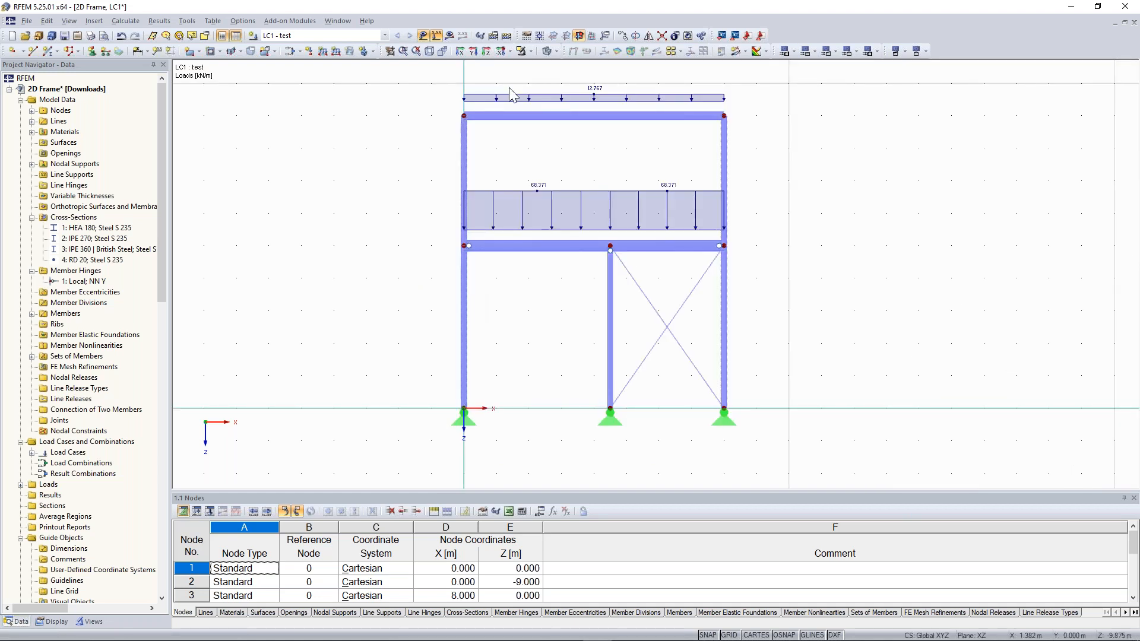
pyautogui.moveTo(401, 155); pyautogui.dragTo(398, 160, button='middle')
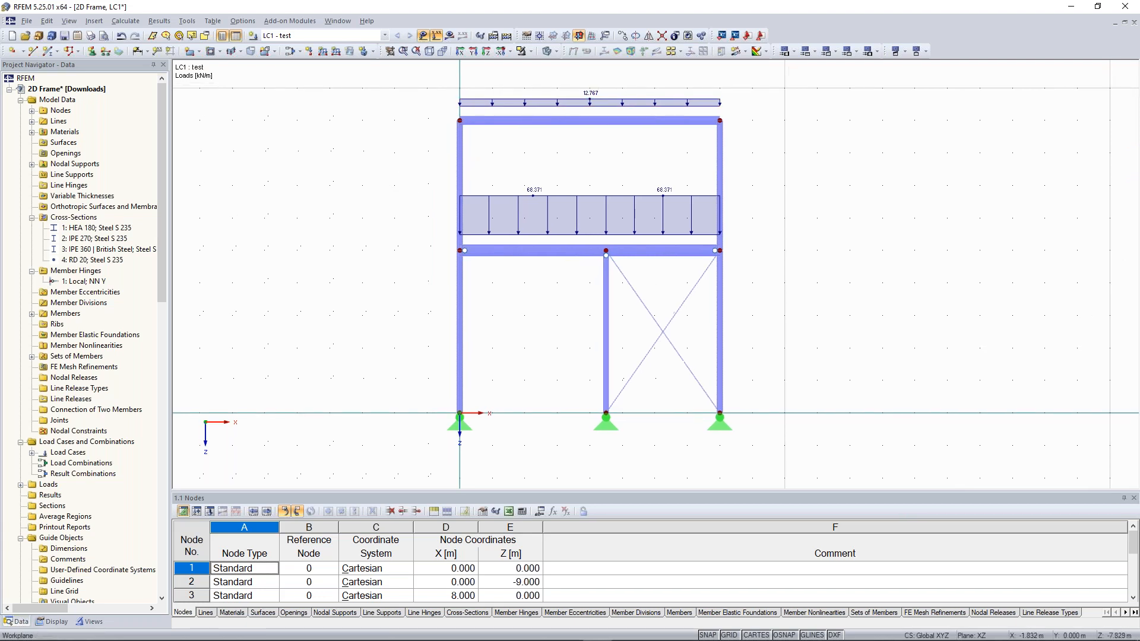
# Apply a uniform 4.32 kN/m force in the global XL direction to the left and right column sets of members.
pyautogui.click(325, 53)
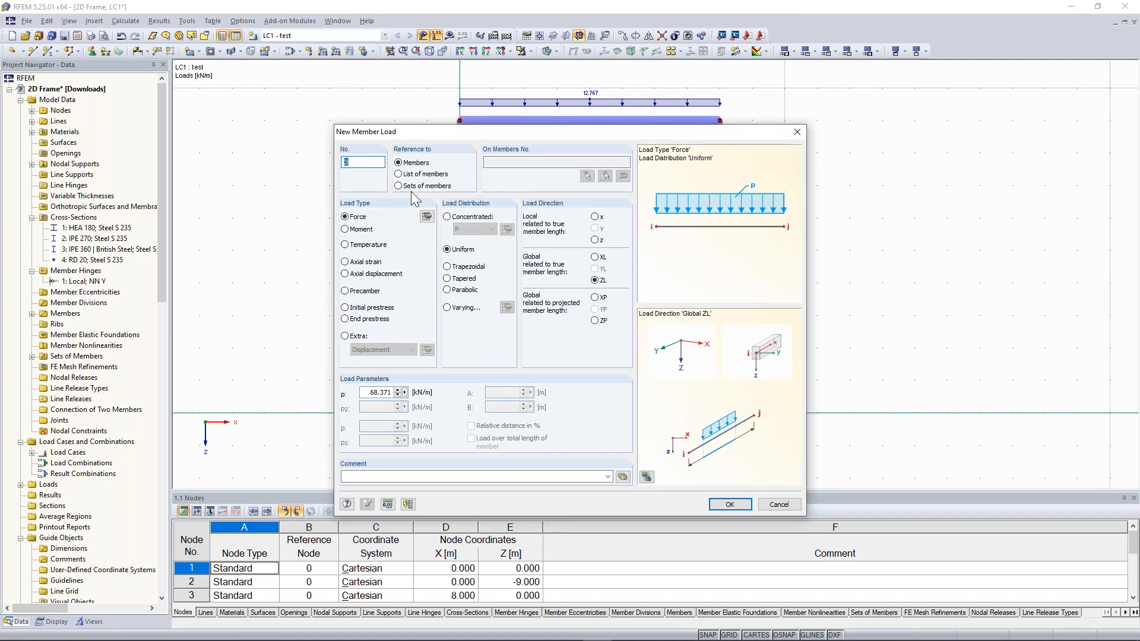
pyautogui.click(404, 187)
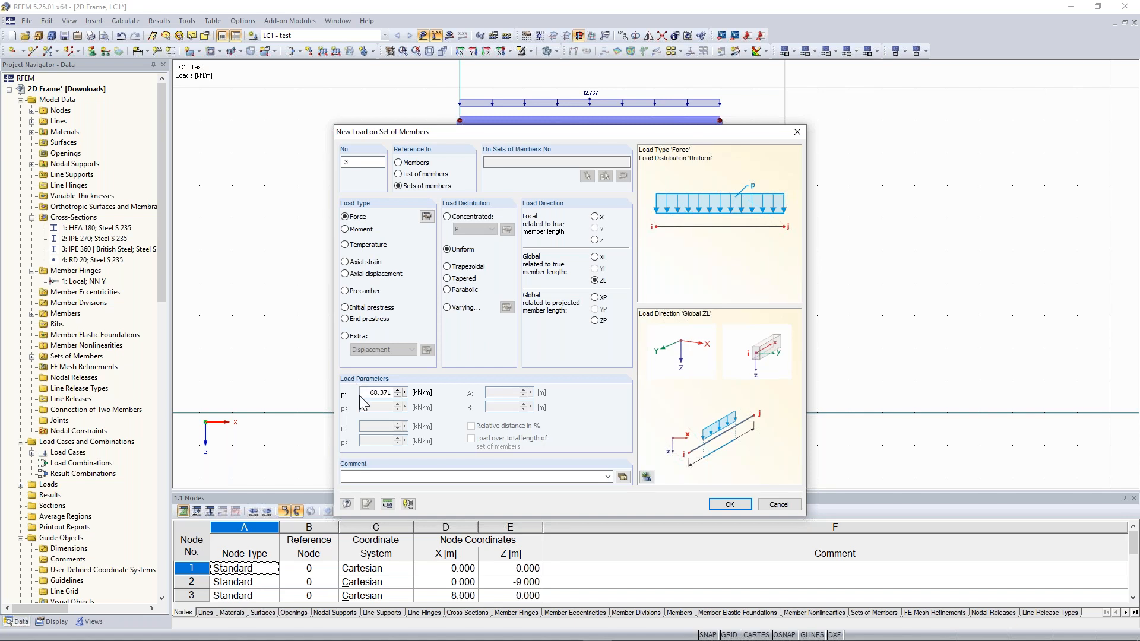
pyautogui.doubleClick(379, 392)
pyautogui.write('4.32')
pyautogui.moveTo(377, 393); pyautogui.dragTo(404, 391)
pyautogui.click(380, 393)
pyautogui.click(595, 257)
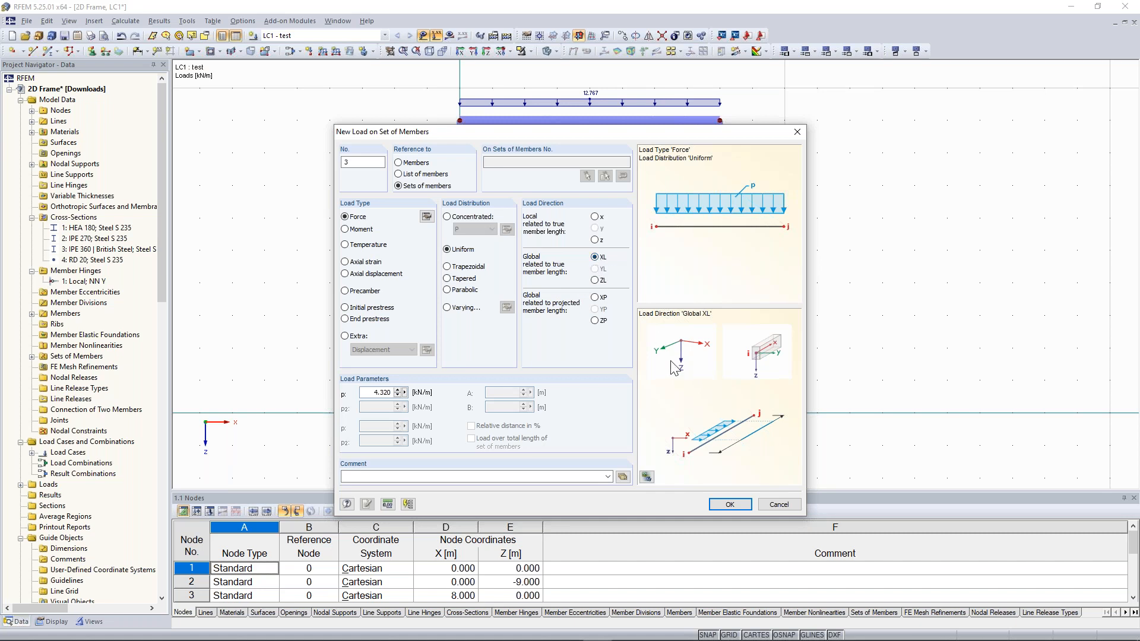
pyautogui.click(729, 504)
pyautogui.click(461, 289)
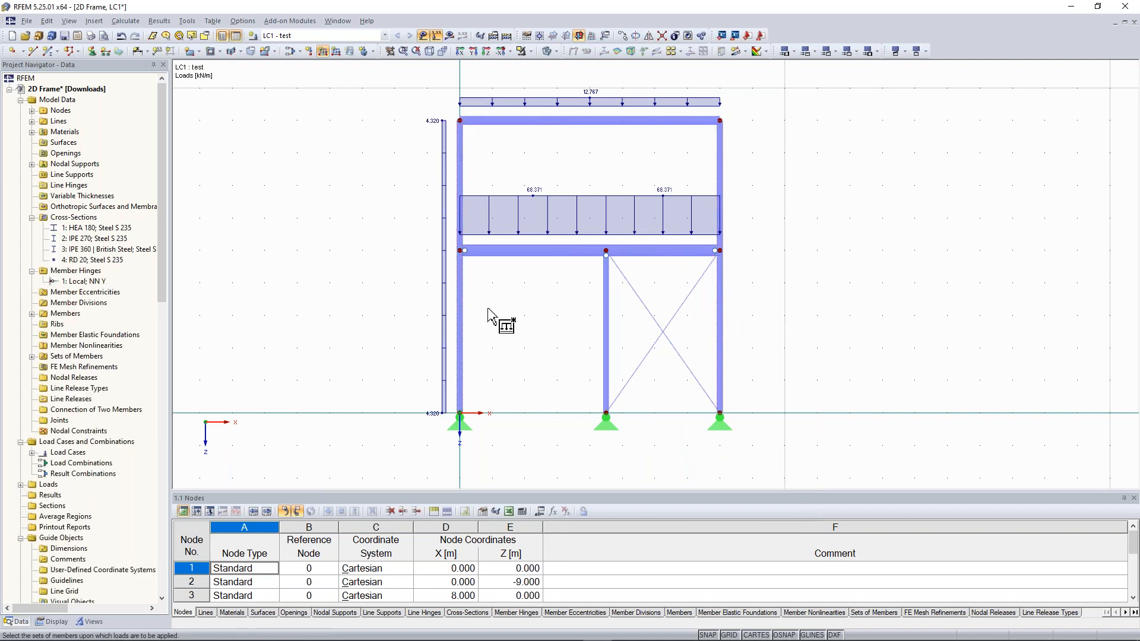
pyautogui.click(720, 315)
pyautogui.press('Escape')
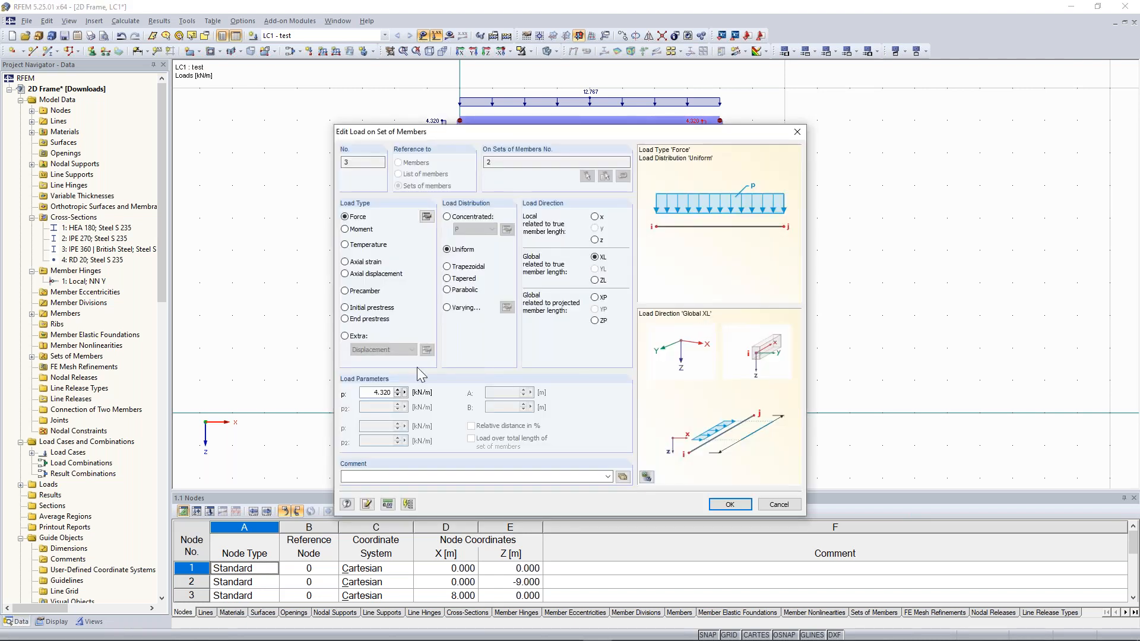
# Set the uniform load on the right column's set of members to 2.7 kN/m.
pyautogui.doubleClick(366, 394)
pyautogui.click(729, 504)
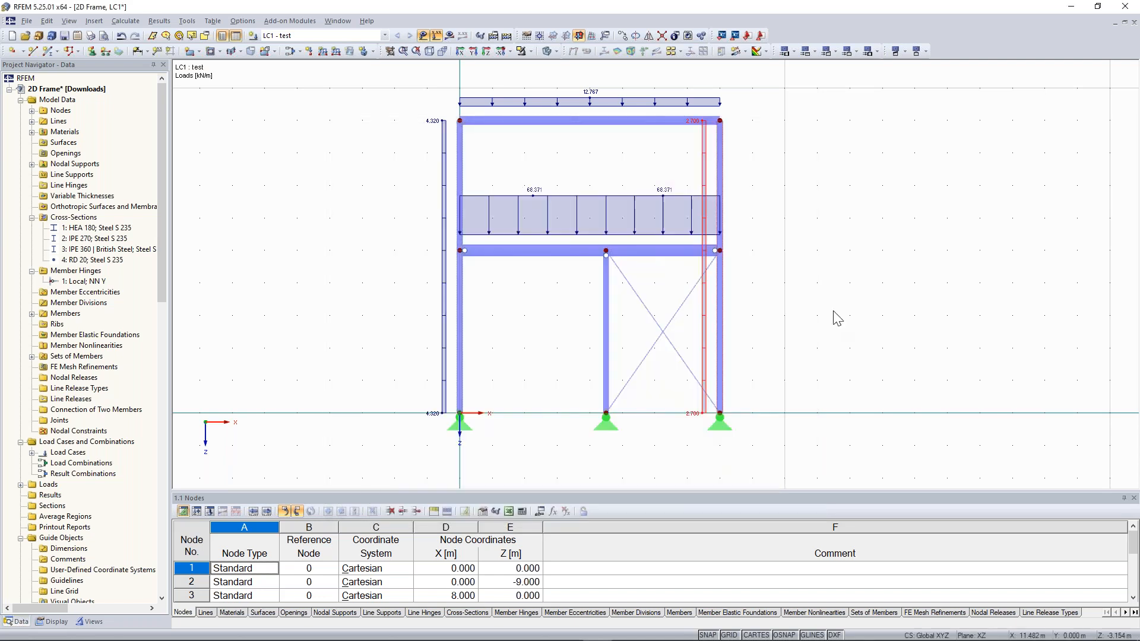
pyautogui.scroll(-2, 837, 319)
pyautogui.moveTo(843, 313); pyautogui.dragTo(767, 297, button='middle')
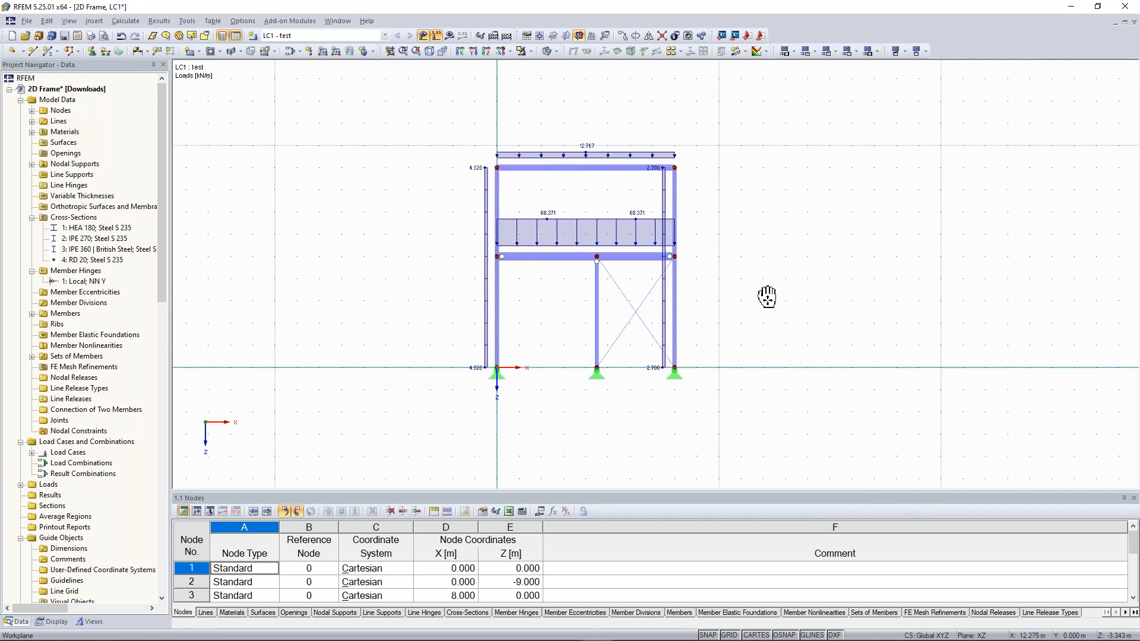
pyautogui.scroll(-1, 767, 297)
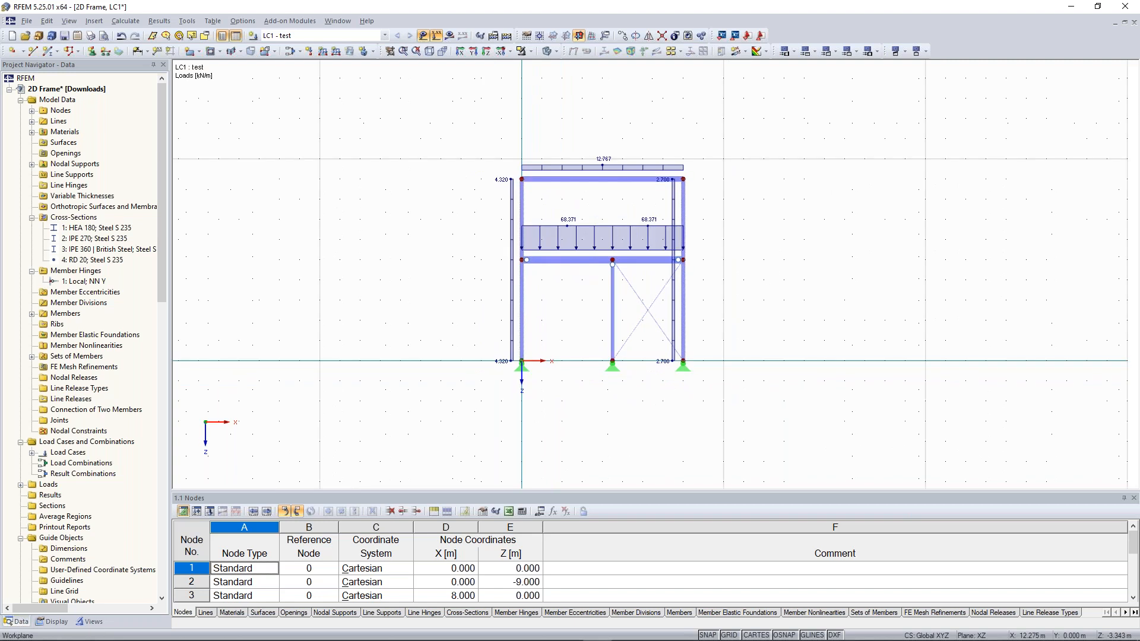
pyautogui.scroll(-1, 766, 294)
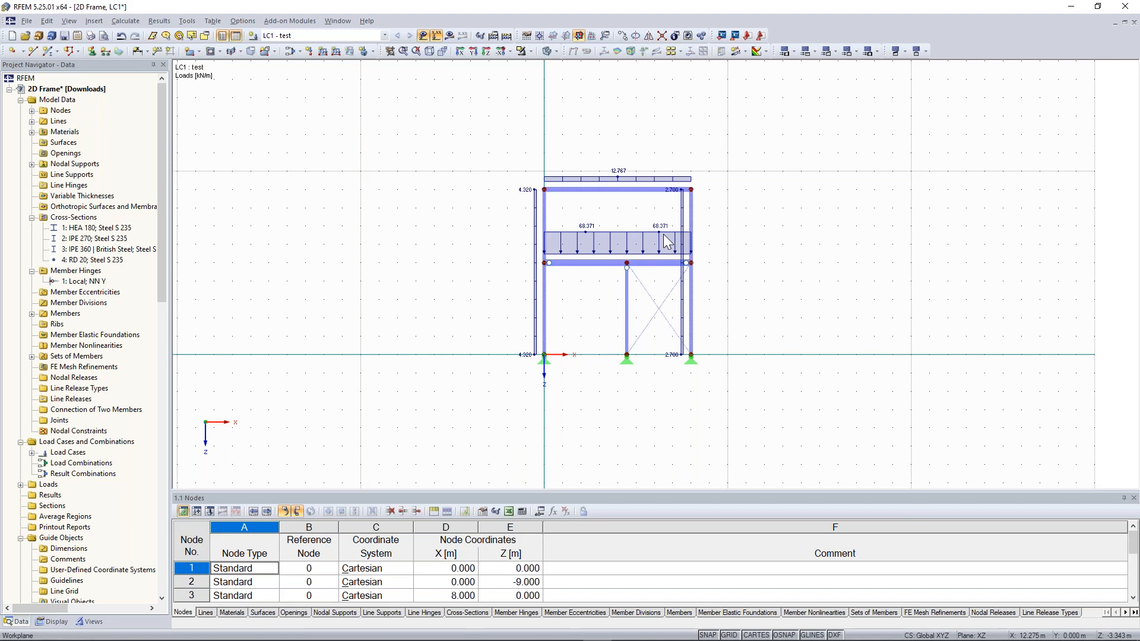
# Apply a 40 kN nodal load in the global Z direction to both end nodes of the roof beam.
pyautogui.scroll(2, 667, 242)
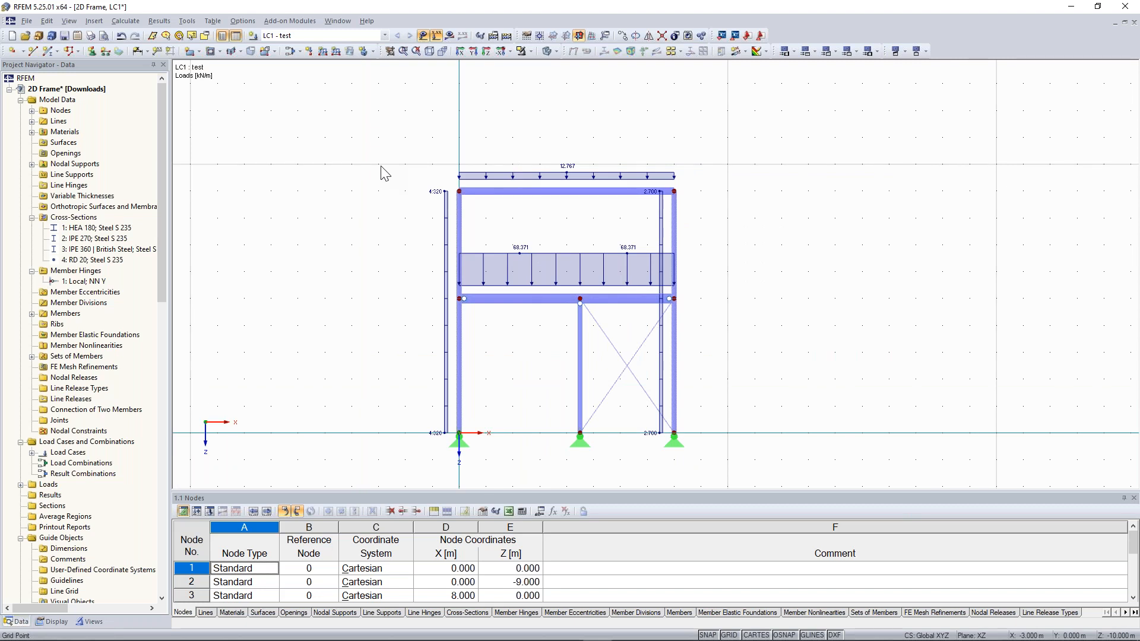
pyautogui.moveTo(372, 116); pyautogui.dragTo(732, 209)
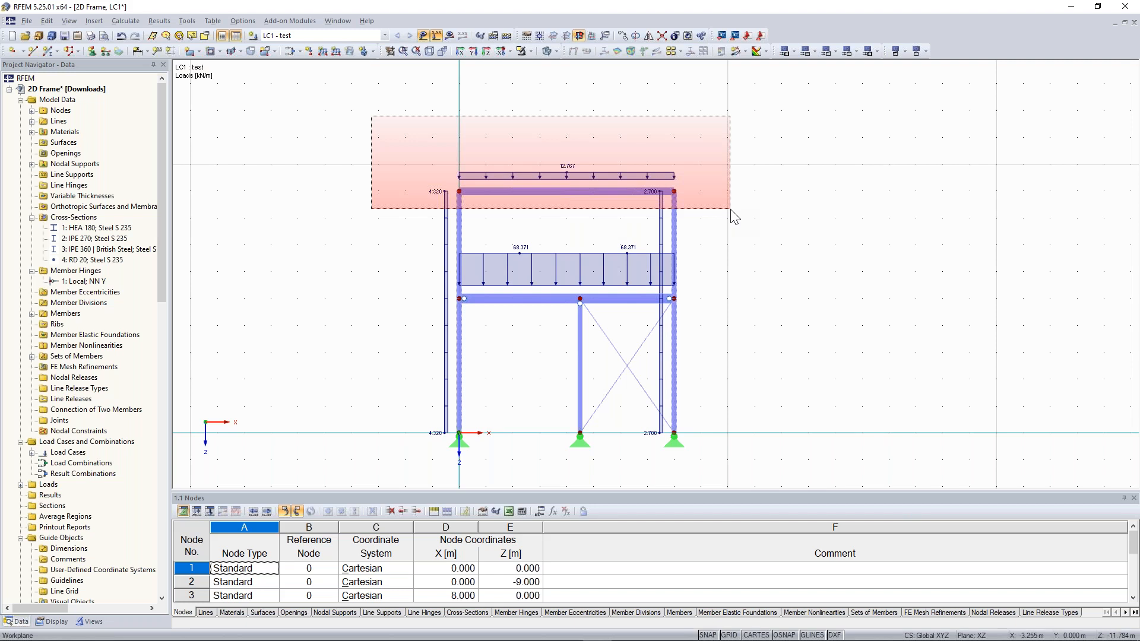
pyautogui.moveTo(731, 210); pyautogui.dragTo(733, 212)
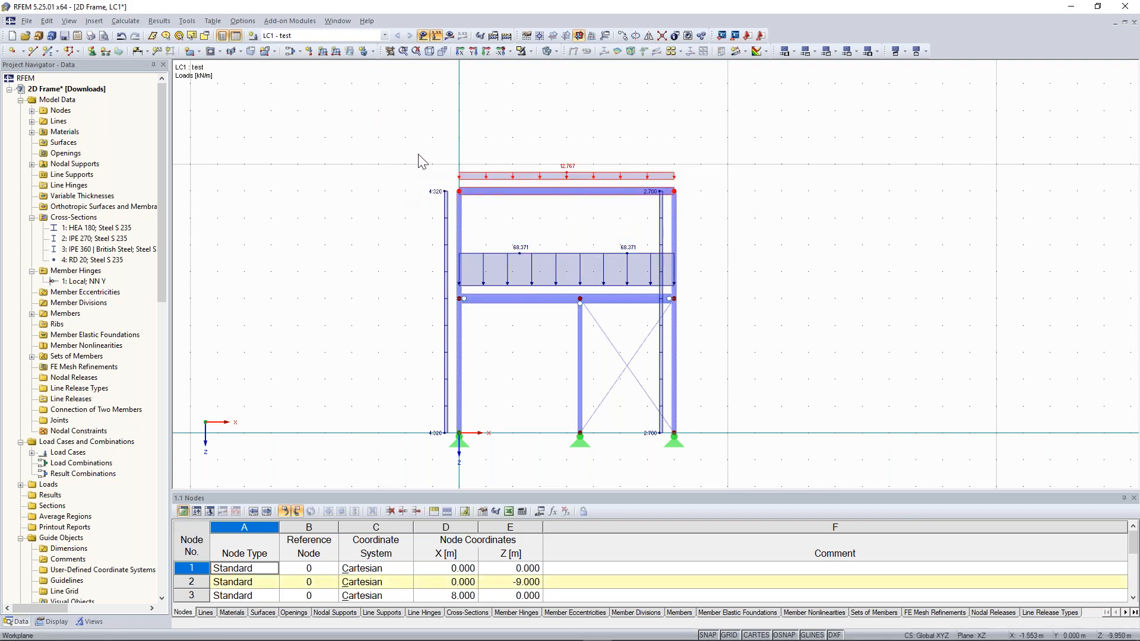
pyautogui.click(308, 52)
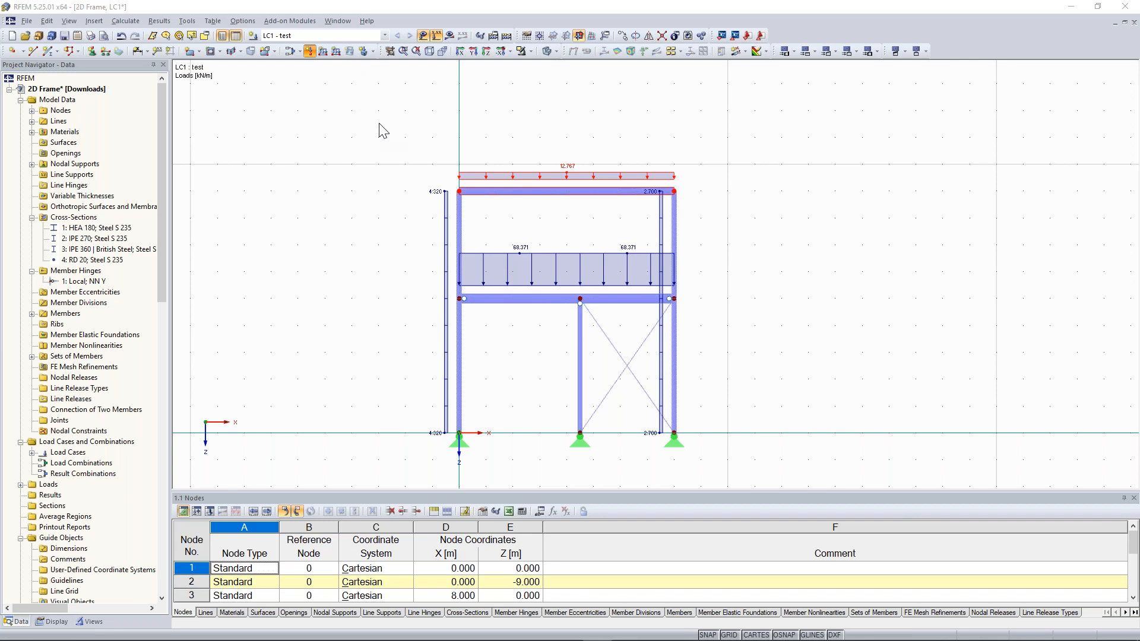
pyautogui.moveTo(444, 129); pyautogui.dragTo(429, 233)
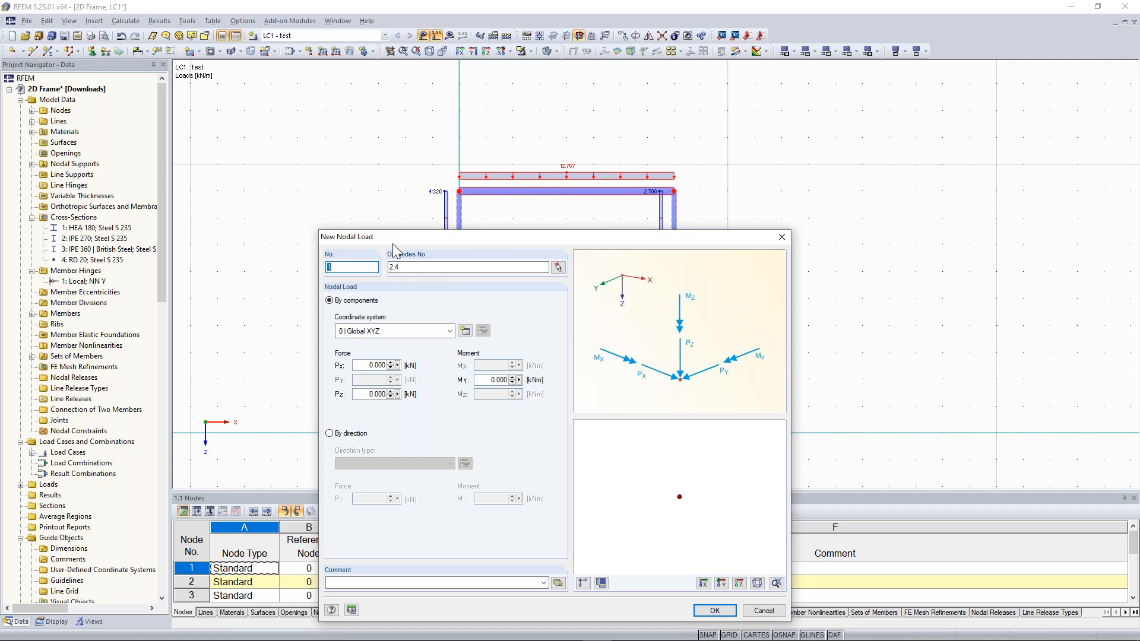
pyautogui.click(416, 267)
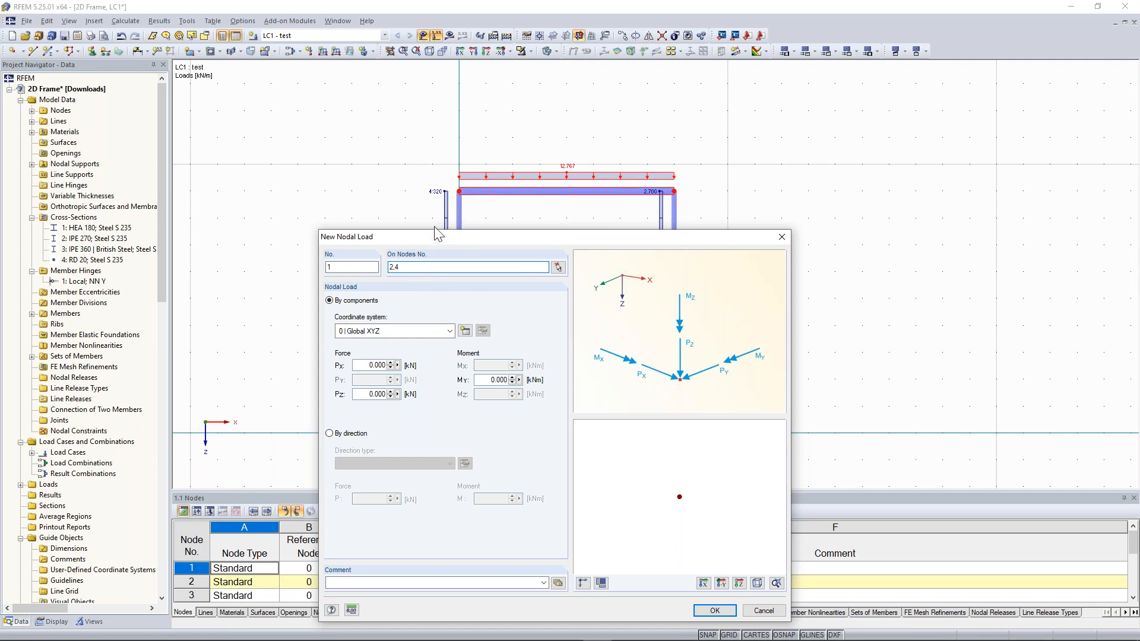
pyautogui.moveTo(435, 229); pyautogui.dragTo(433, 204)
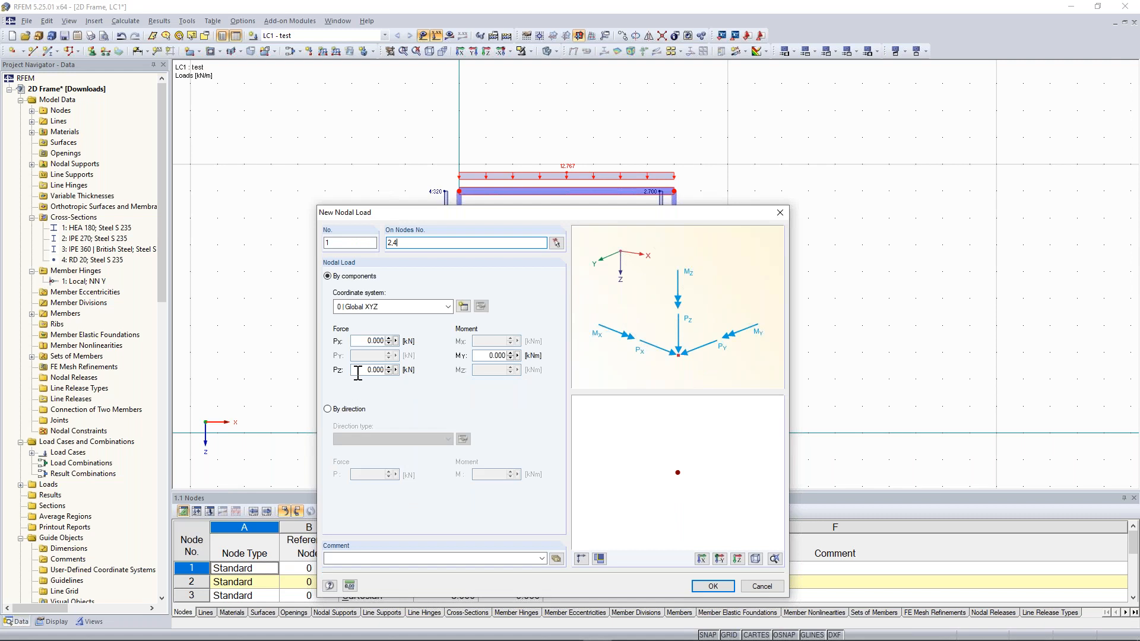
pyautogui.click(357, 369)
pyautogui.write('40')
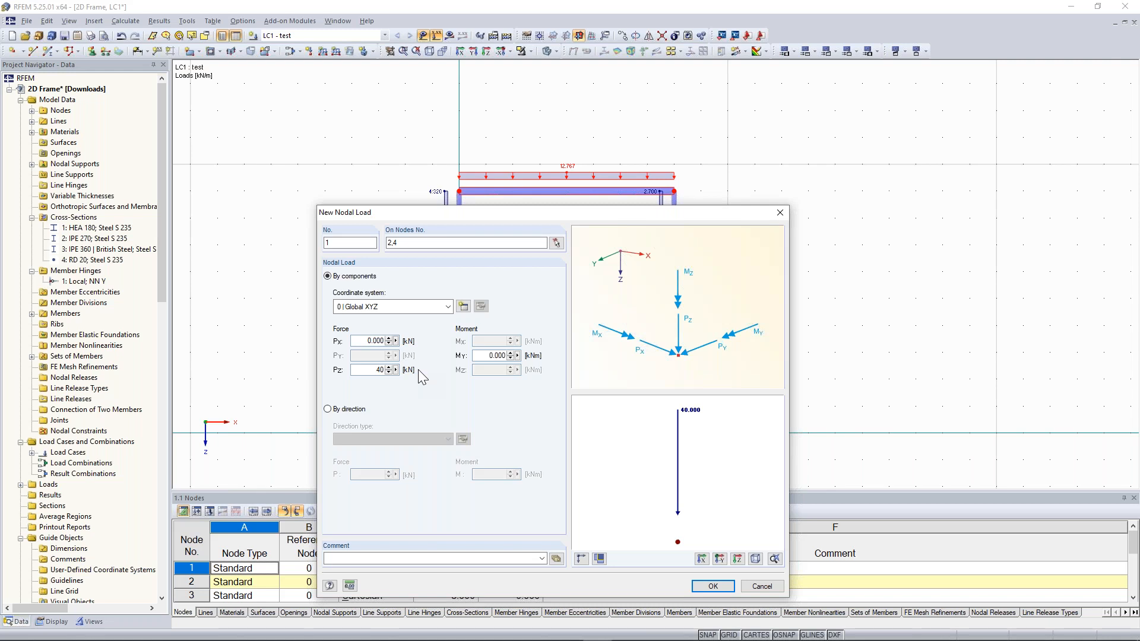
pyautogui.press('Return')
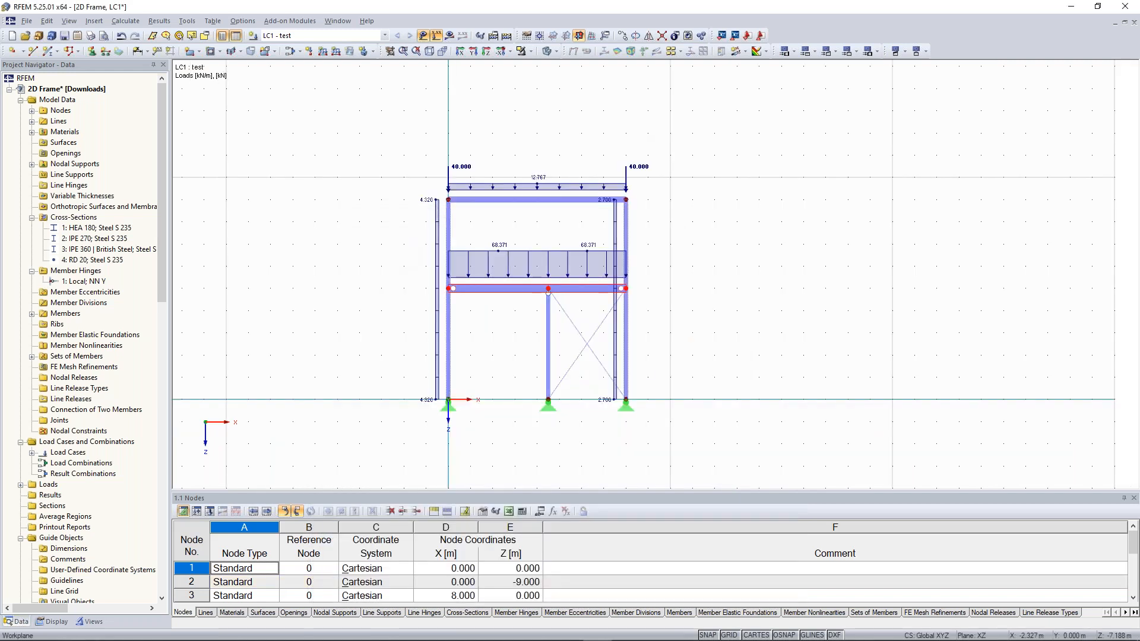
# Apply a 2.4 kN nodal load in the global Z direction to the three nodes of the middle beam.
pyautogui.moveTo(396, 284); pyautogui.dragTo(365, 241, button='middle')
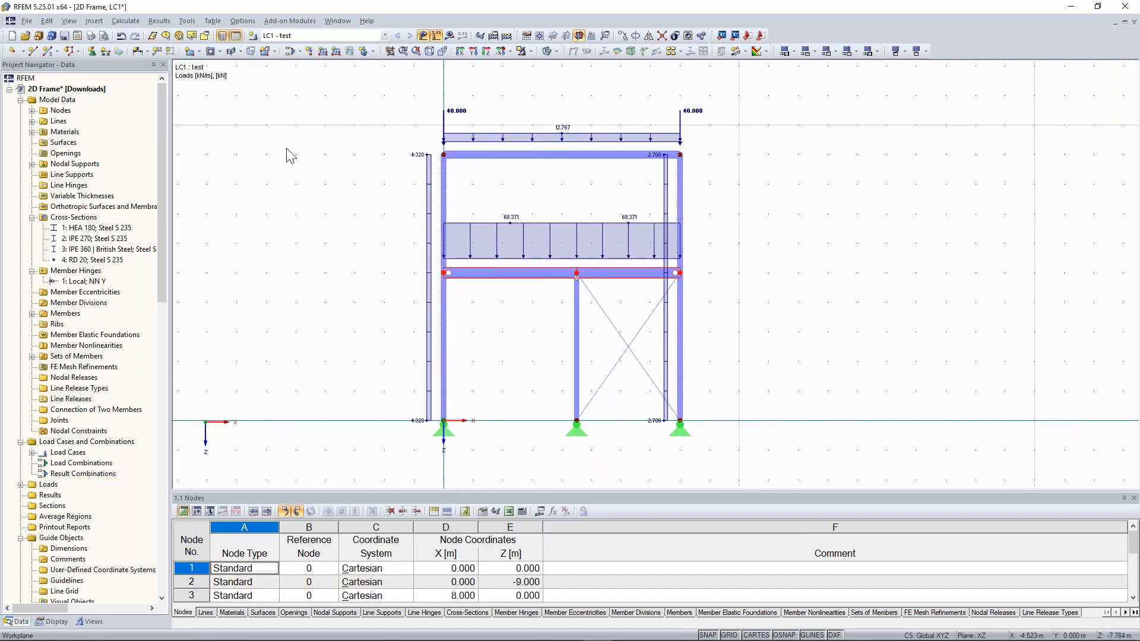
pyautogui.click(310, 51)
pyautogui.doubleClick(391, 288)
pyautogui.write('2.4')
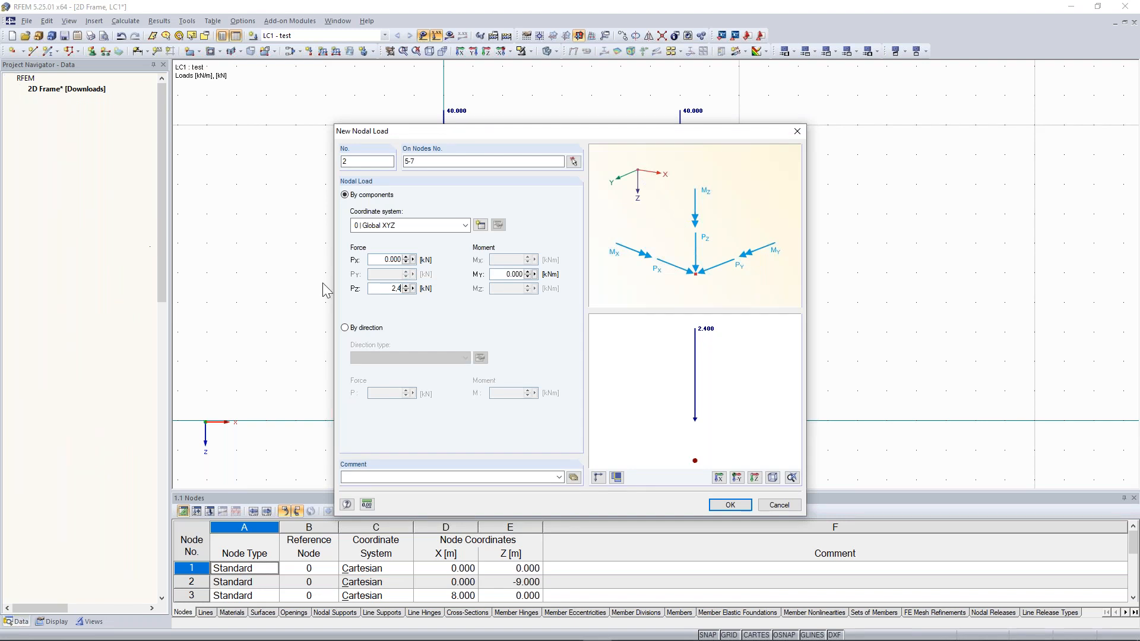
pyautogui.press('Return')
# Hide the data tables to enlarge the view of the loaded frame.
pyautogui.moveTo(307, 268); pyautogui.dragTo(349, 287, button='middle')
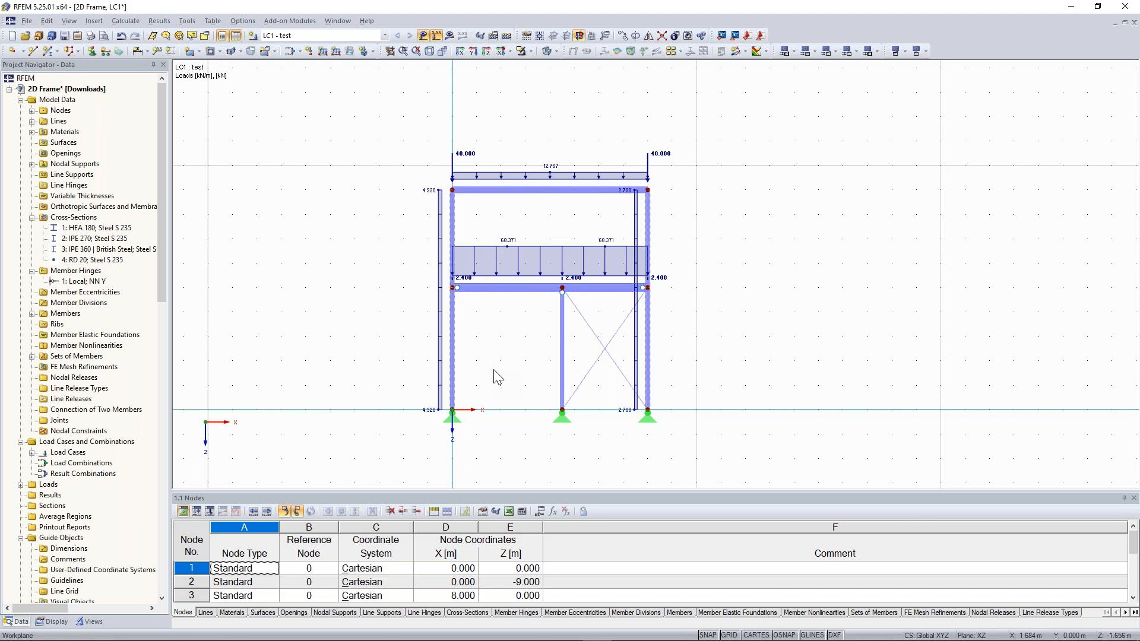
pyautogui.scroll(1, 509, 338)
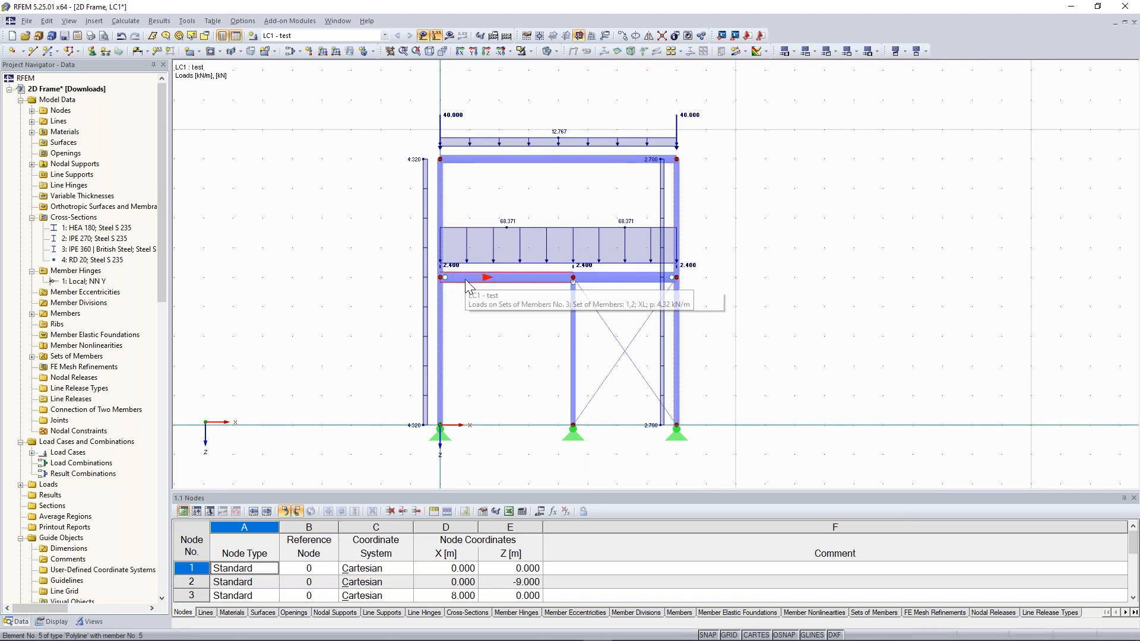
pyautogui.scroll(1, 464, 279)
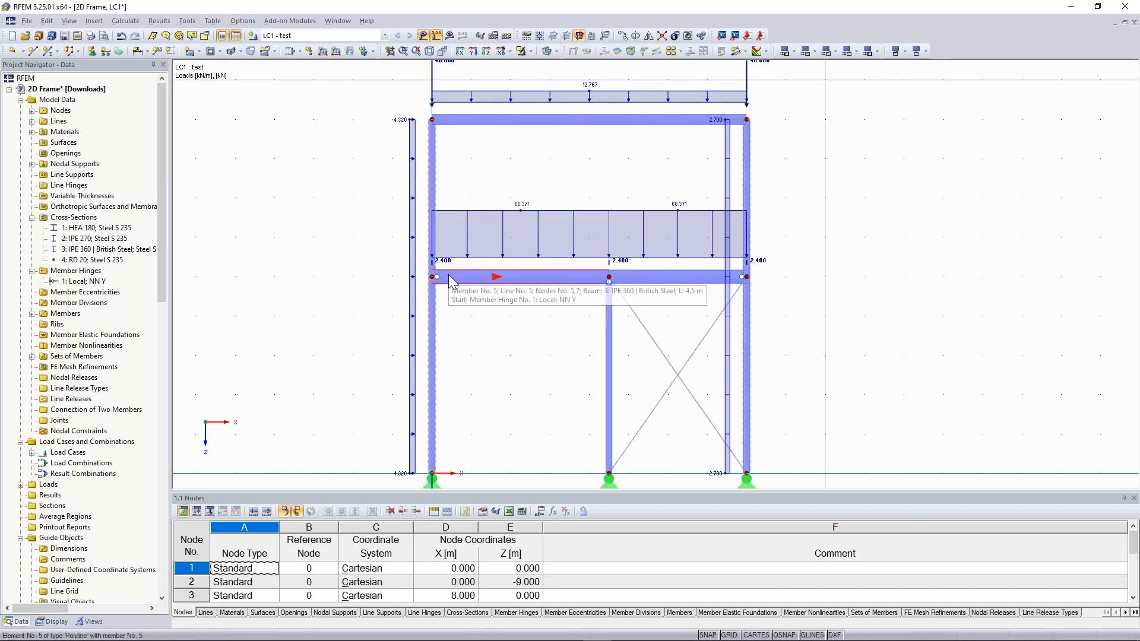
pyautogui.scroll(-2, 469, 332)
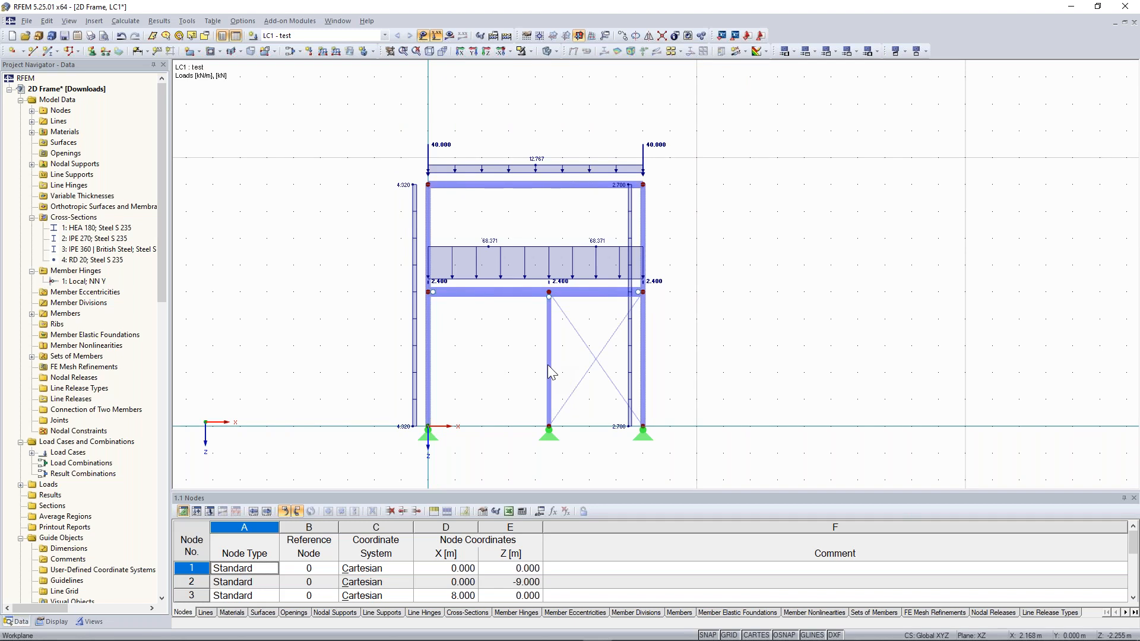
pyautogui.scroll(1, 551, 374)
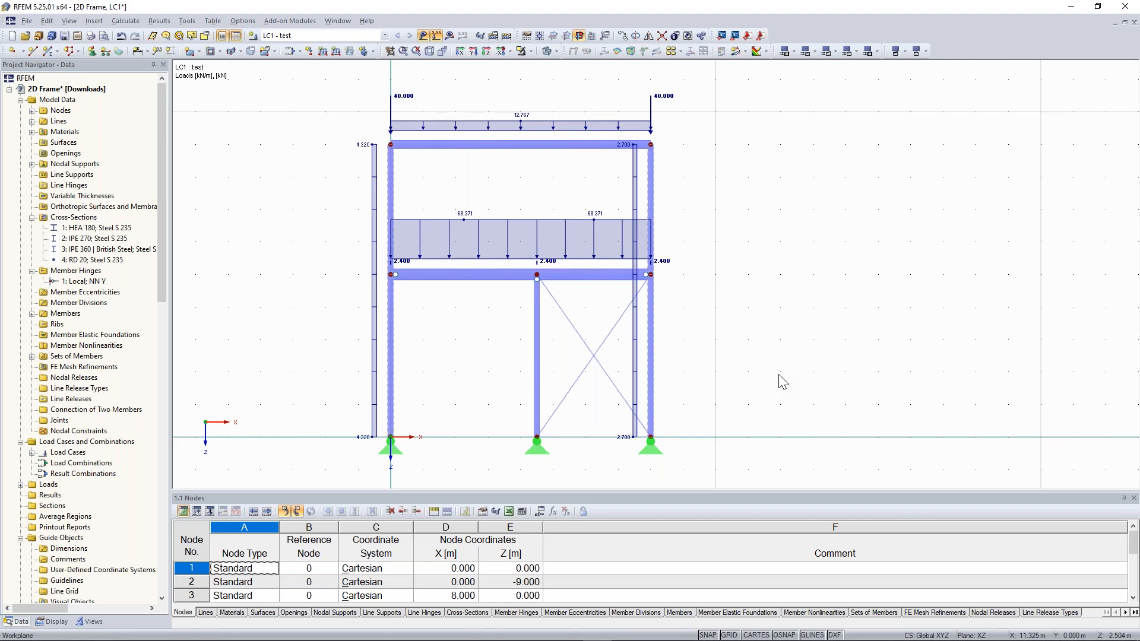
pyautogui.scroll(-1, 782, 356)
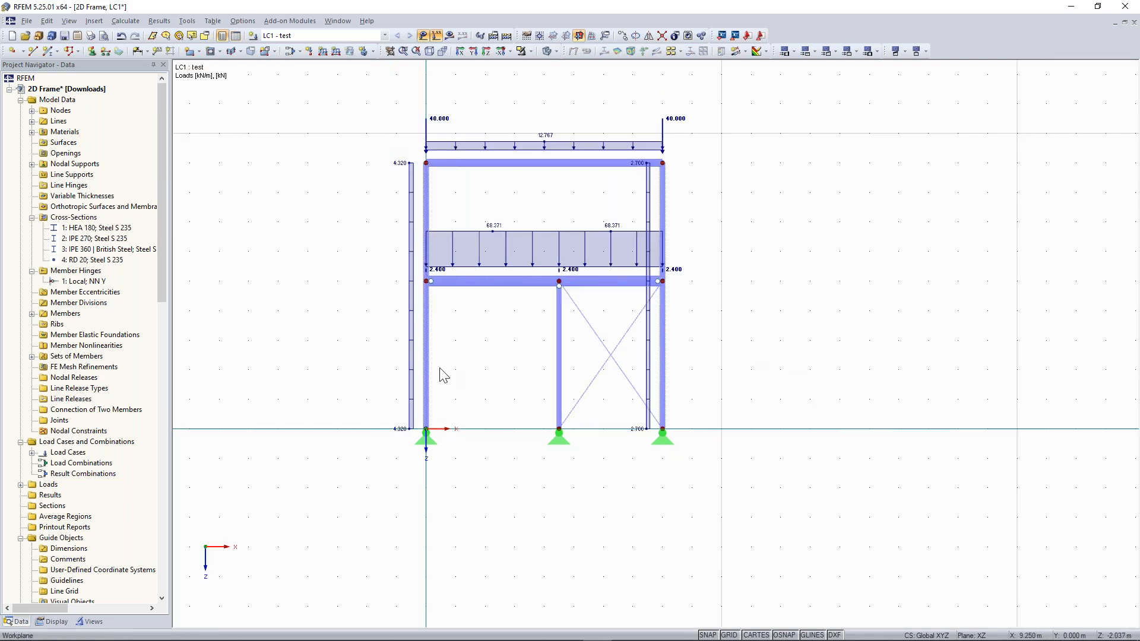
pyautogui.click(149, 53)
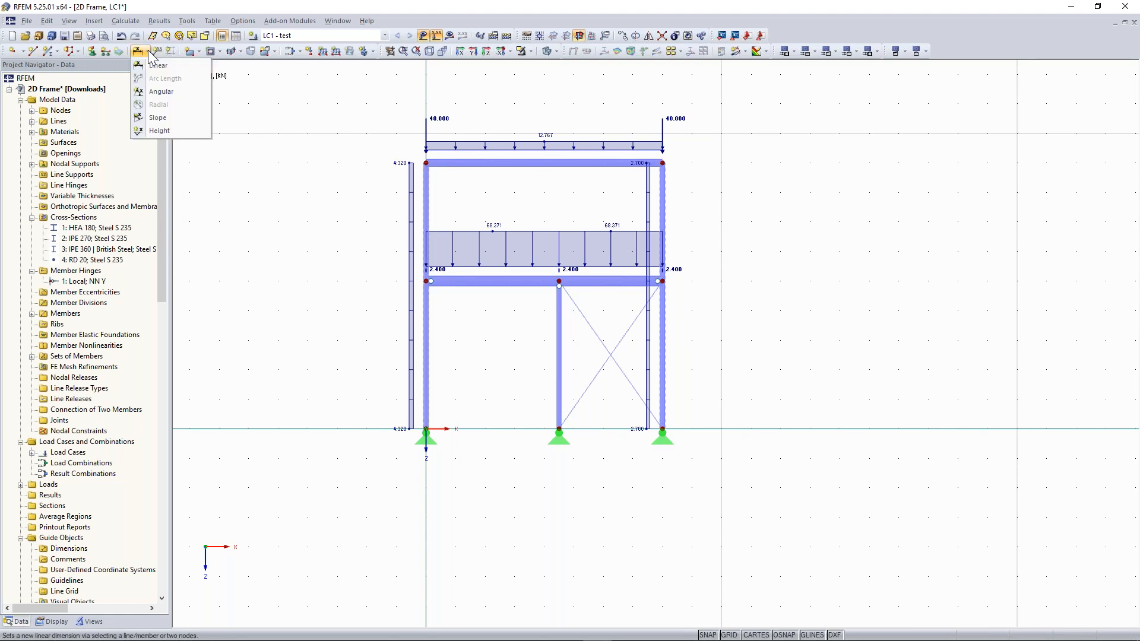
pyautogui.click(149, 52)
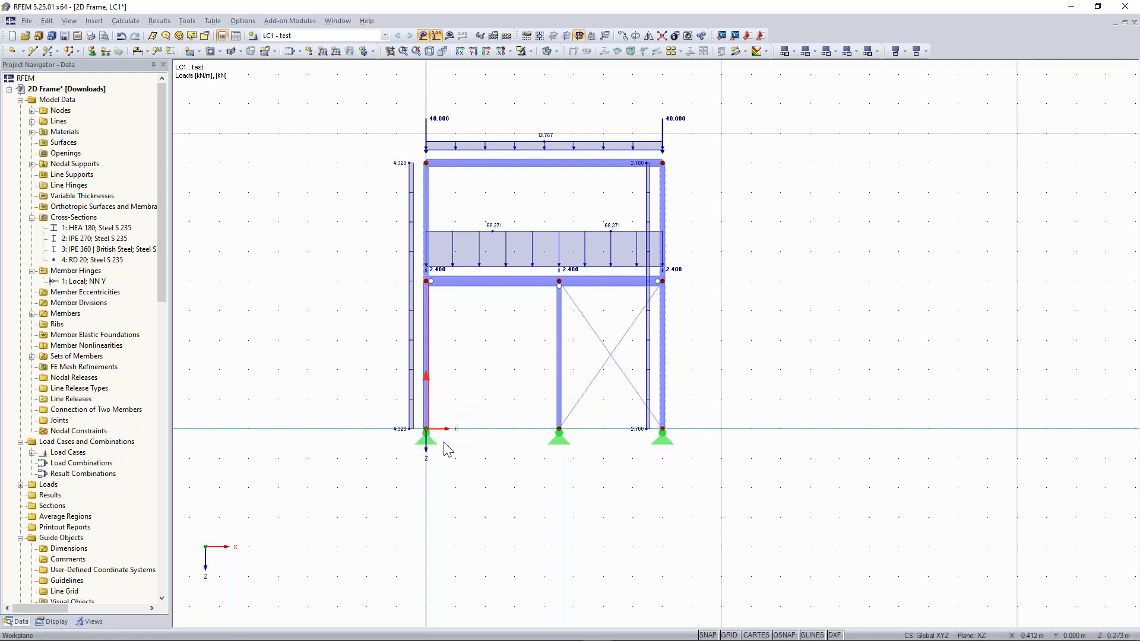
pyautogui.moveTo(336, 414); pyautogui.dragTo(535, 469)
pyautogui.moveTo(321, 402); pyautogui.dragTo(710, 446)
pyautogui.doubleClick(413, 410)
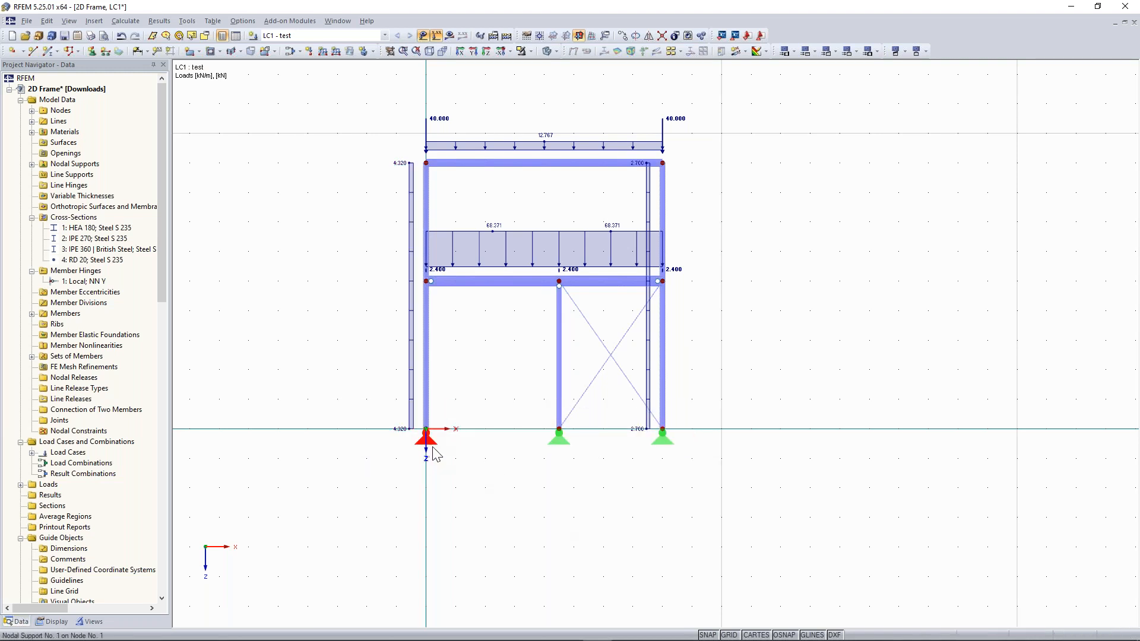
# Add chained linear dimensions in the X direction between the three supports, placed about 2.04 m below the frame.
pyautogui.click(147, 53)
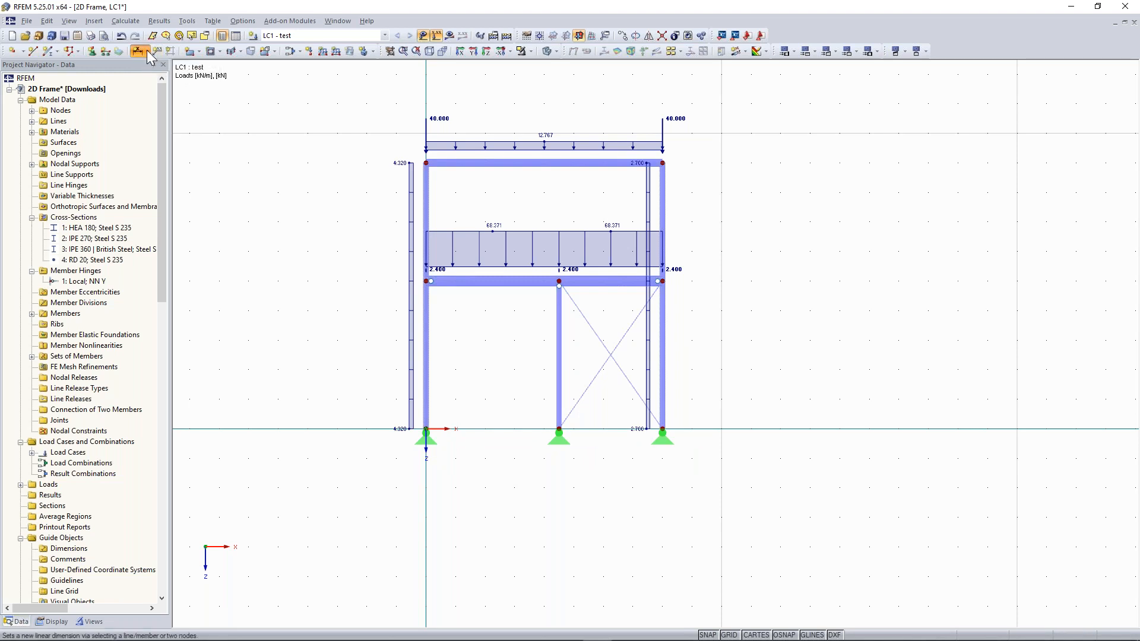
pyautogui.click(151, 69)
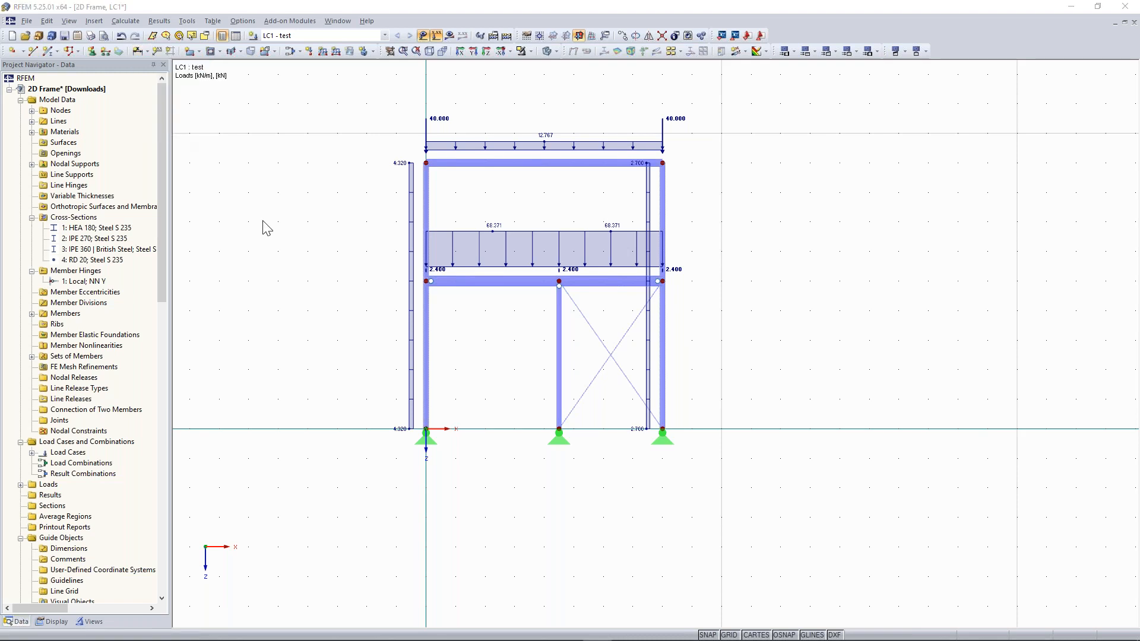
pyautogui.moveTo(834, 152); pyautogui.dragTo(847, 138)
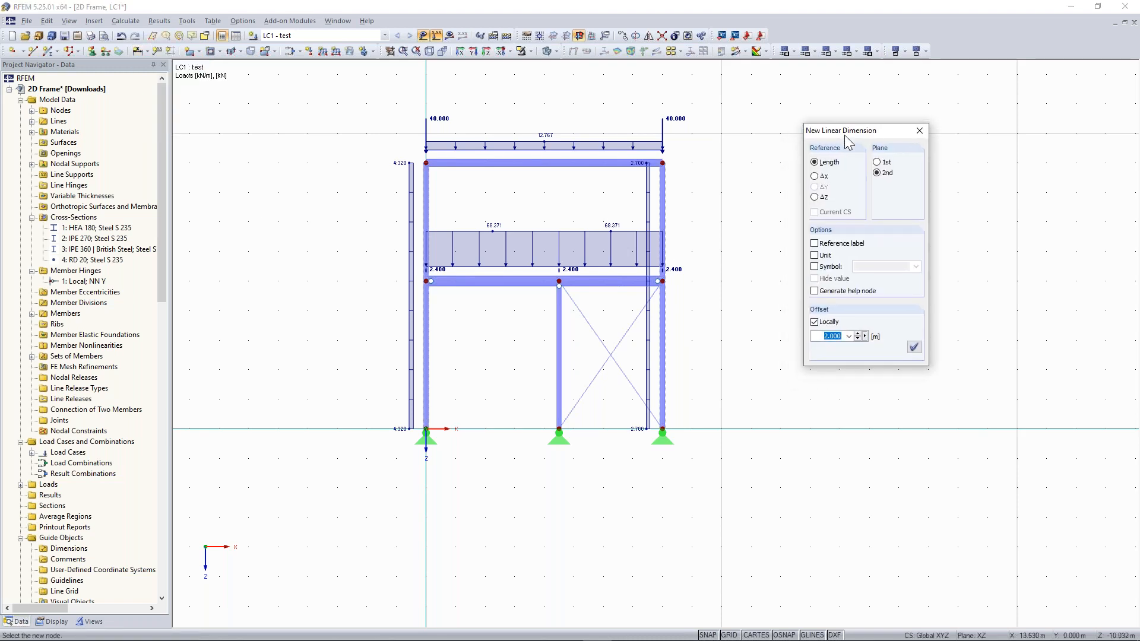
pyautogui.click(815, 177)
pyautogui.click(426, 429)
pyautogui.click(558, 429)
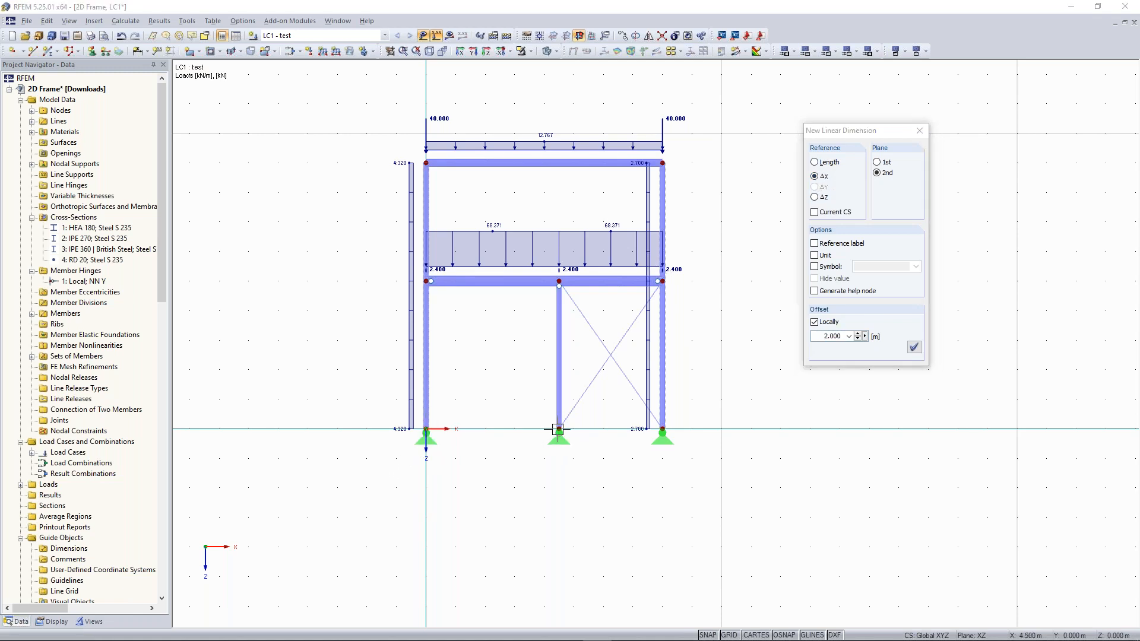
pyautogui.click(662, 429)
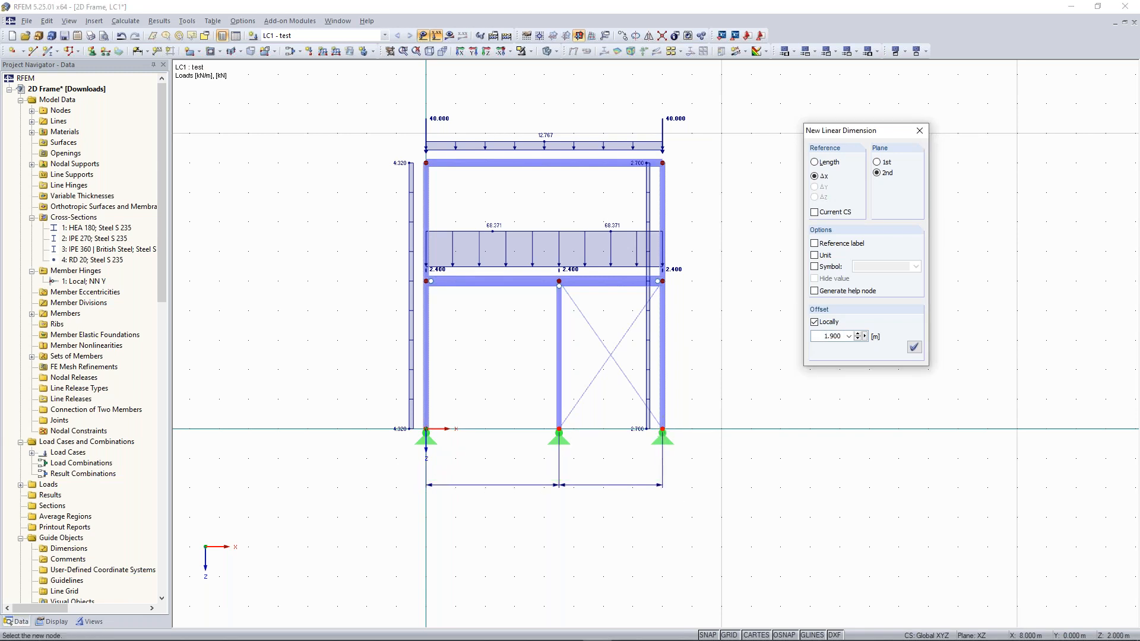
pyautogui.click(659, 489)
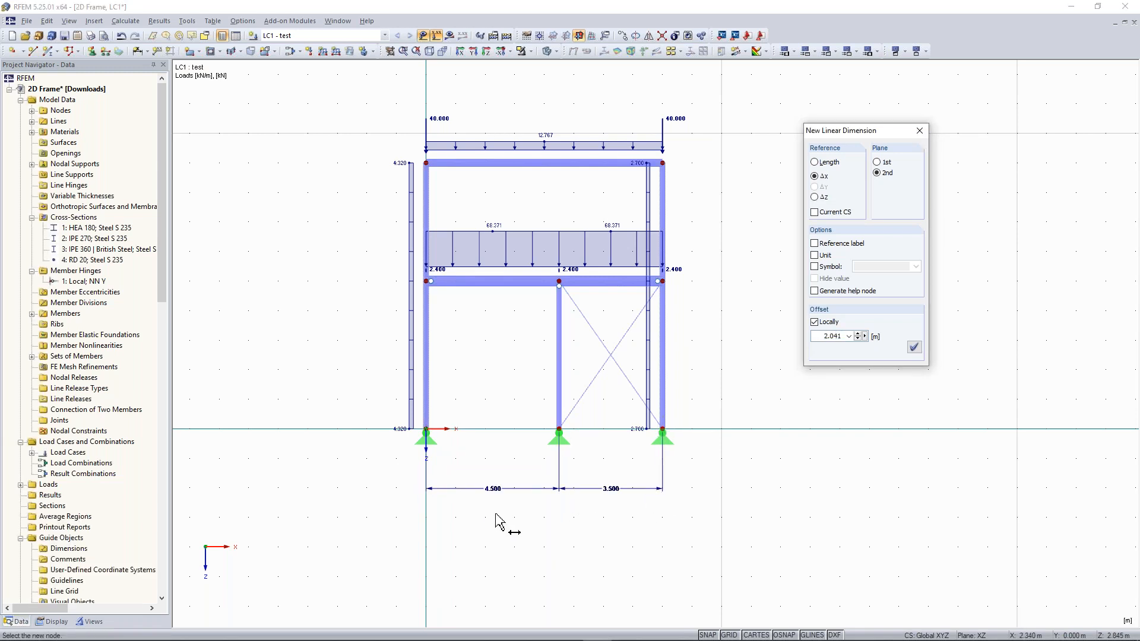
# Add chained linear dimensions in the Z direction for both storey heights, placed about 1.95 m outside the right column.
pyautogui.scroll(2, 499, 511)
pyautogui.scroll(-1, 495, 498)
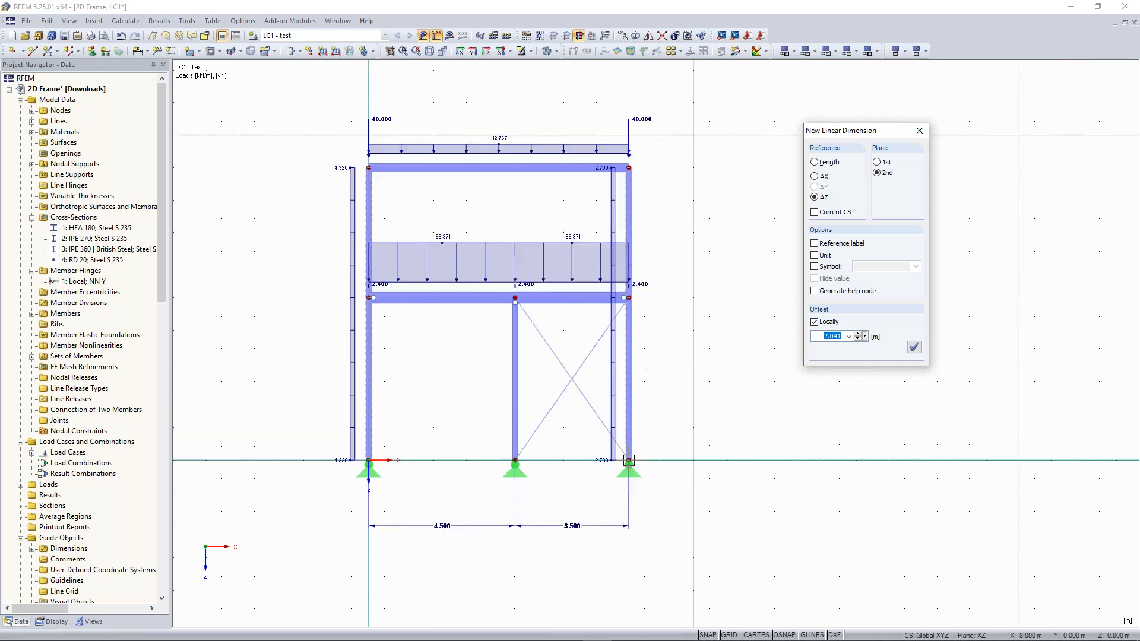
pyautogui.click(629, 460)
pyautogui.click(633, 298)
pyautogui.scroll(2, 748, 380)
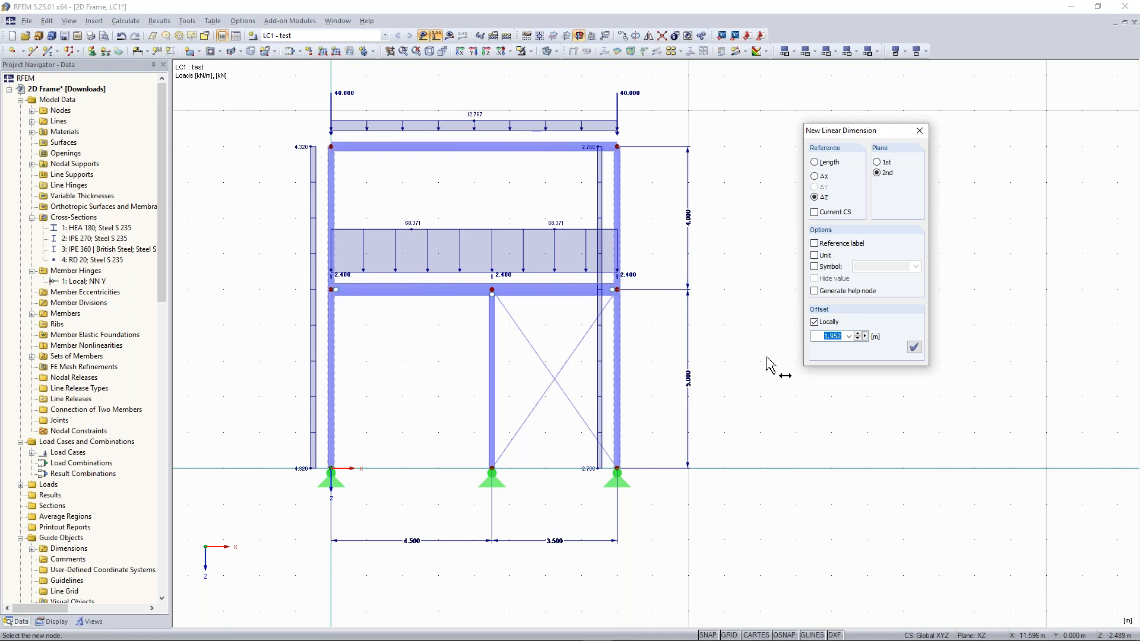
pyautogui.press('Escape')
pyautogui.scroll(-3, 219, 299)
pyautogui.moveTo(219, 300); pyautogui.dragTo(336, 334, button='middle')
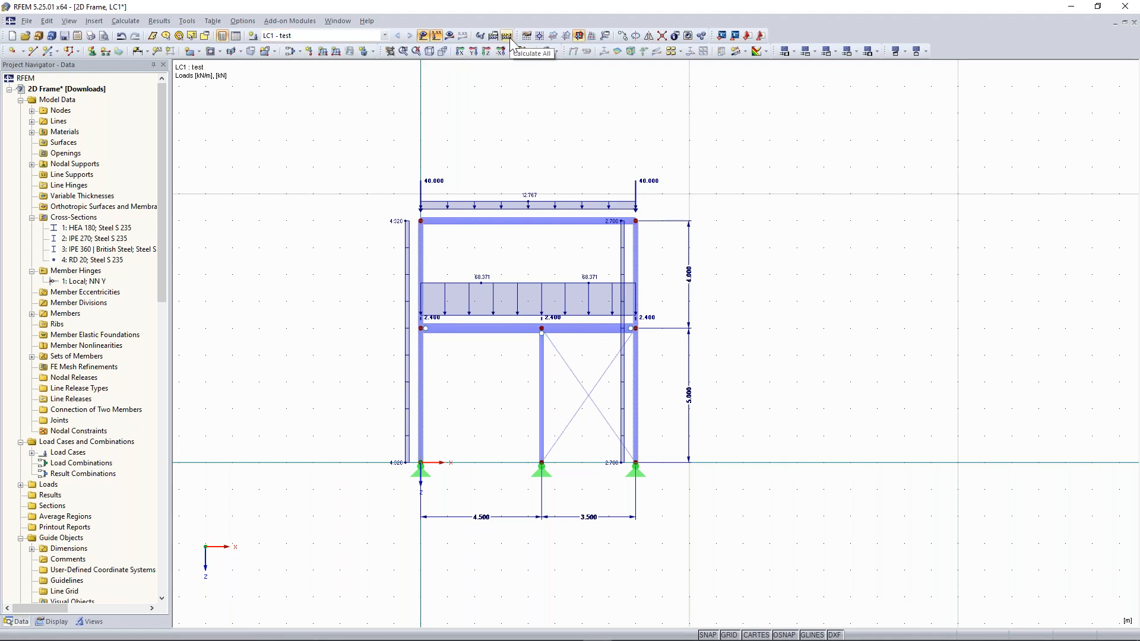
# Calculate load case LC1 - test and display the frame's global deformations.
pyautogui.click(300, 36)
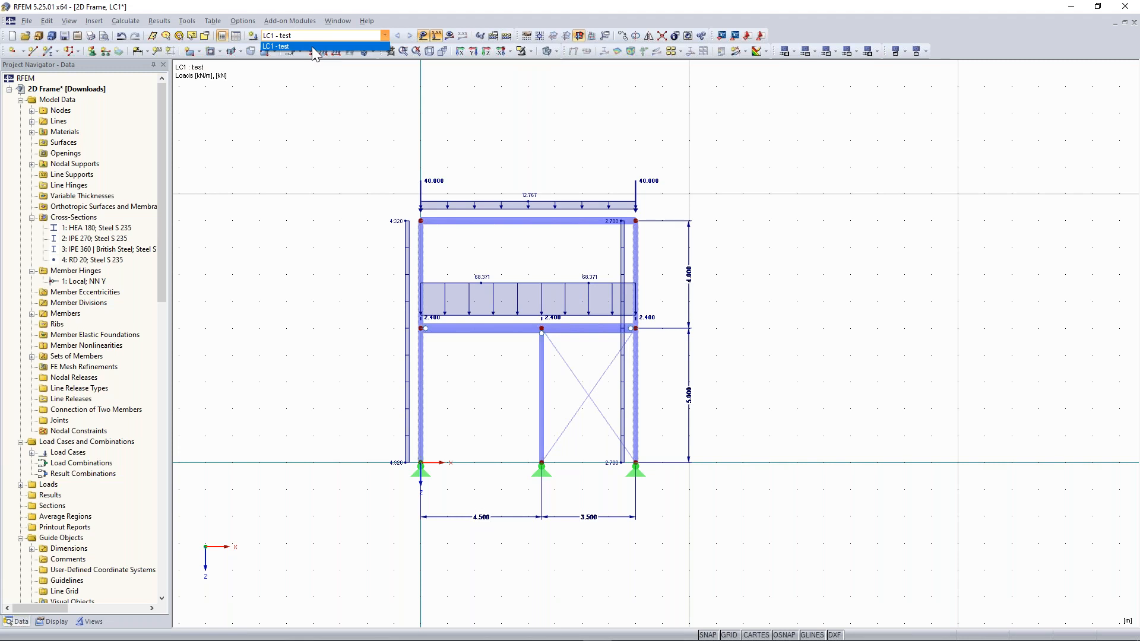
pyautogui.click(313, 47)
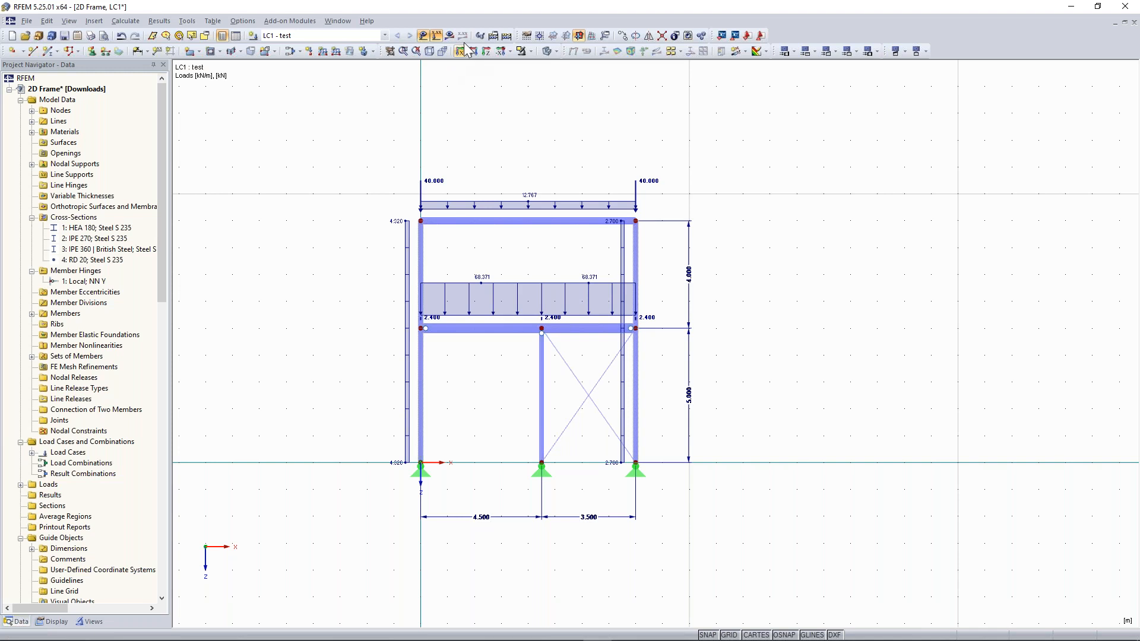
pyautogui.click(466, 45)
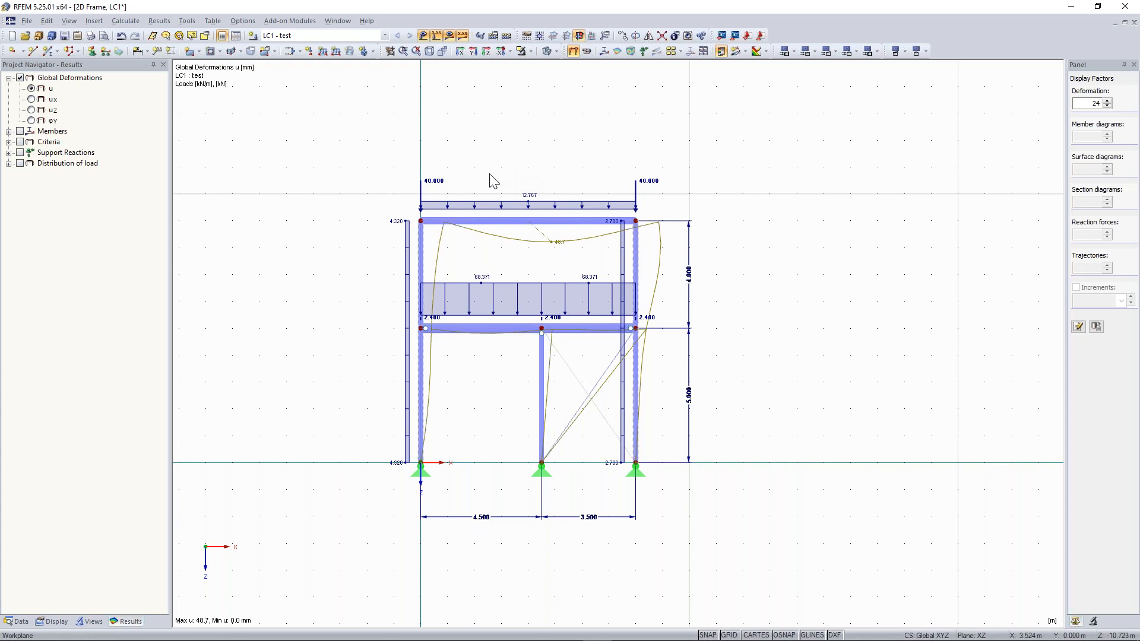
pyautogui.scroll(2, 511, 291)
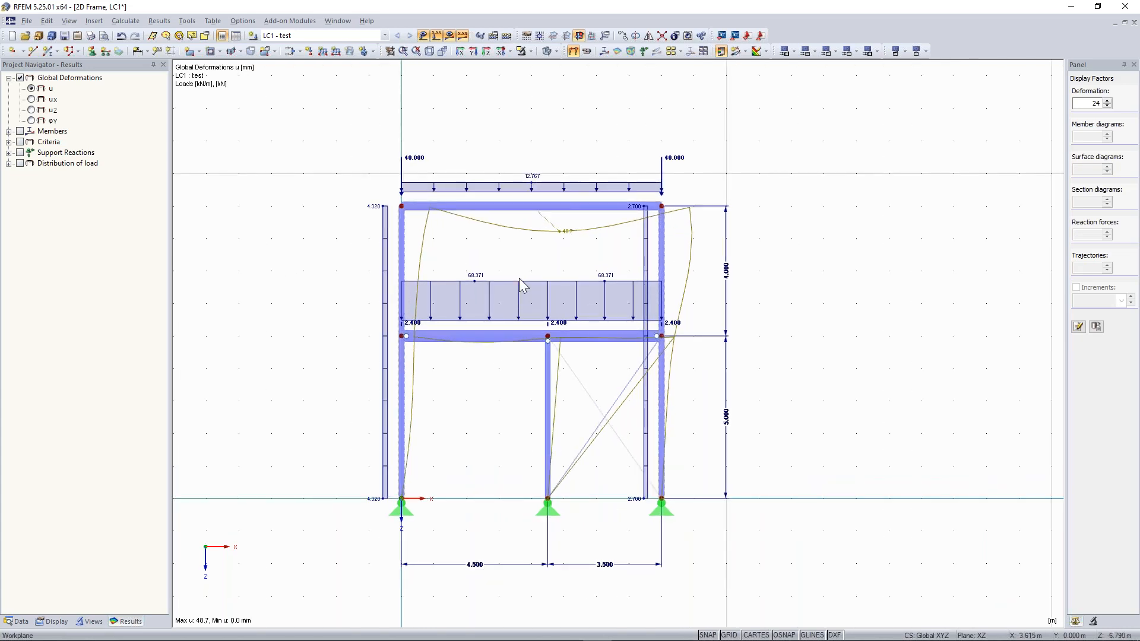
pyautogui.scroll(-2, 524, 279)
pyautogui.scroll(1, 525, 270)
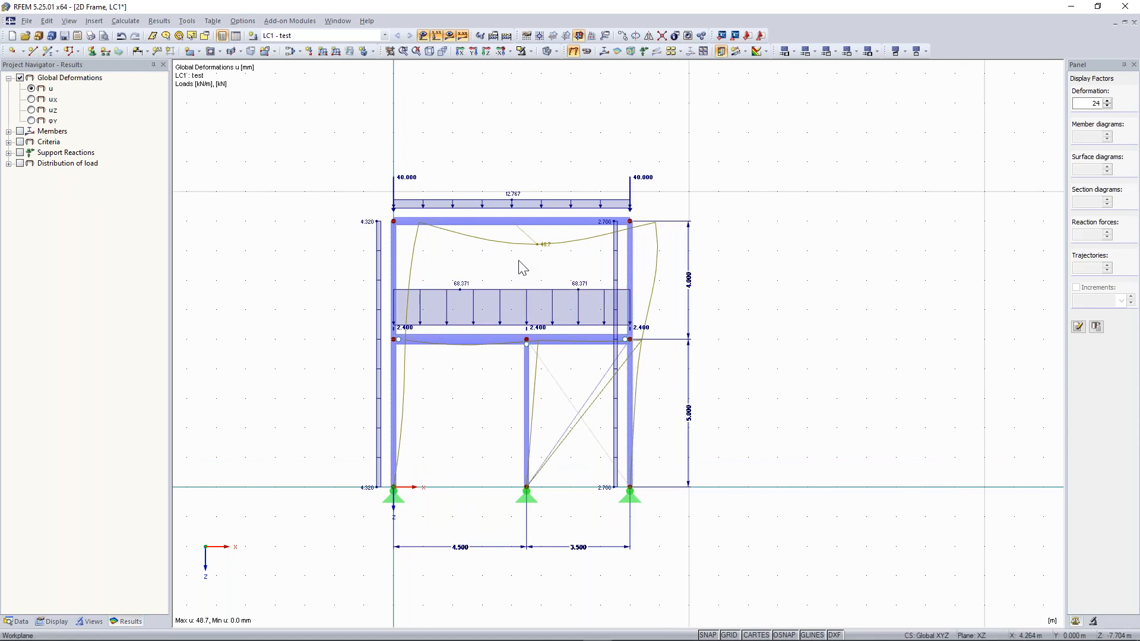
pyautogui.moveTo(432, 275); pyautogui.dragTo(421, 375, button='middle')
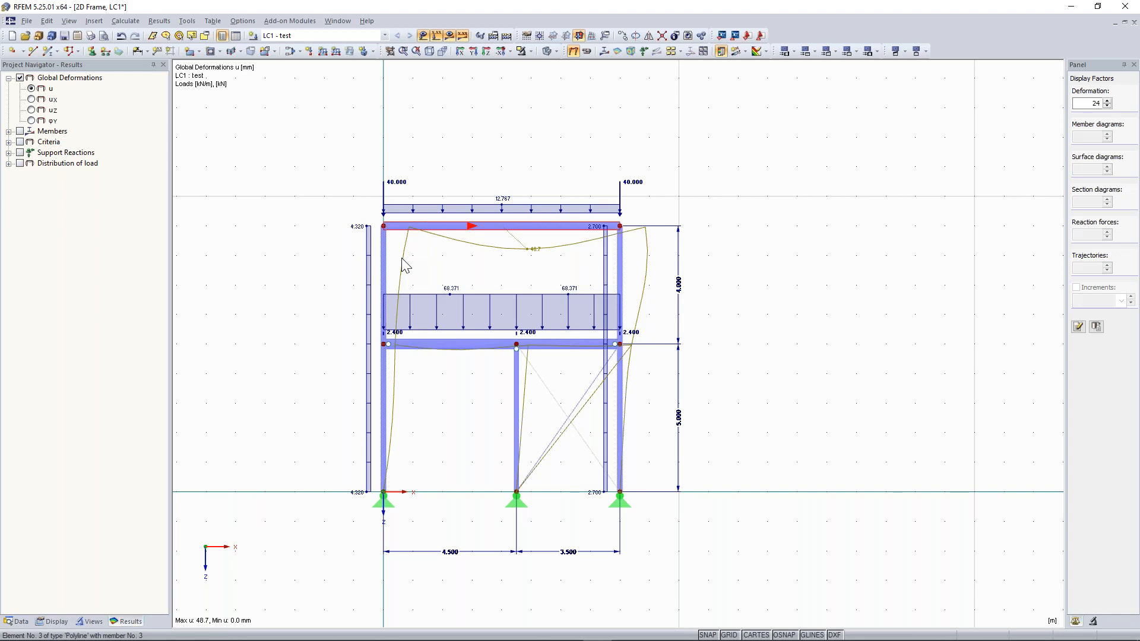
# Set the member deformation display to Cross-Sections Colored.
pyautogui.click(54, 622)
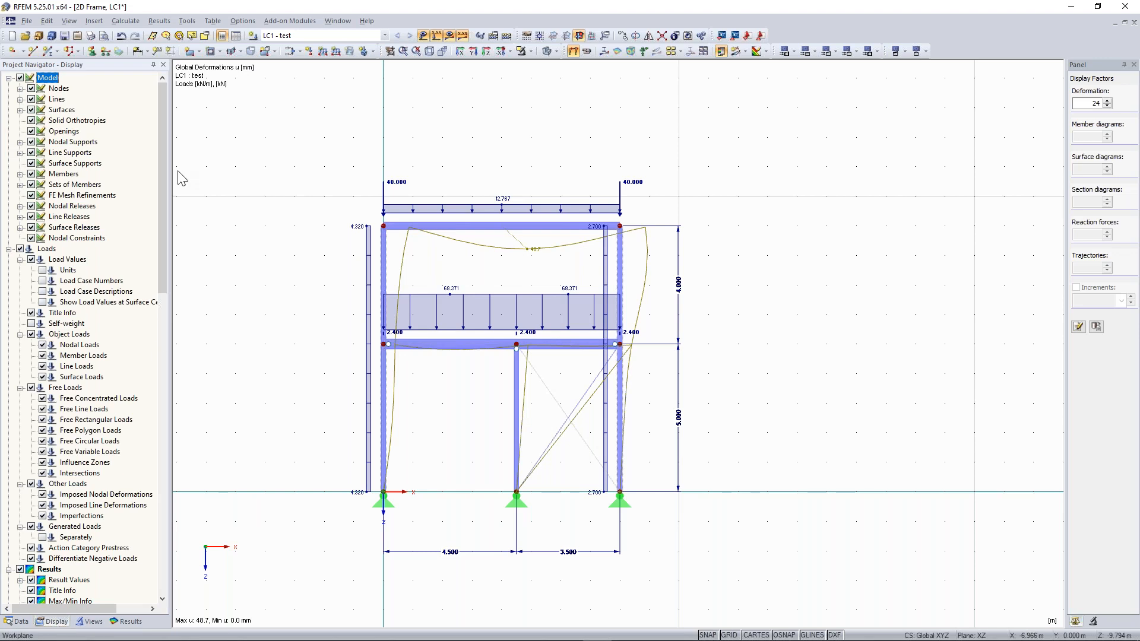
pyautogui.moveTo(165, 140); pyautogui.dragTo(152, 277)
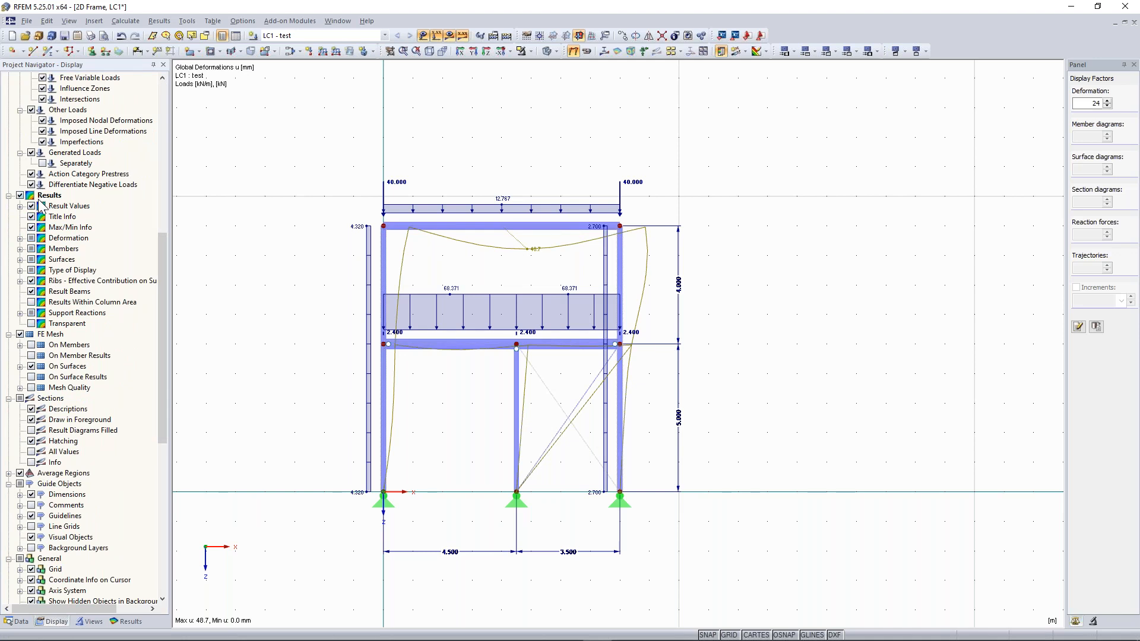
pyautogui.click(20, 238)
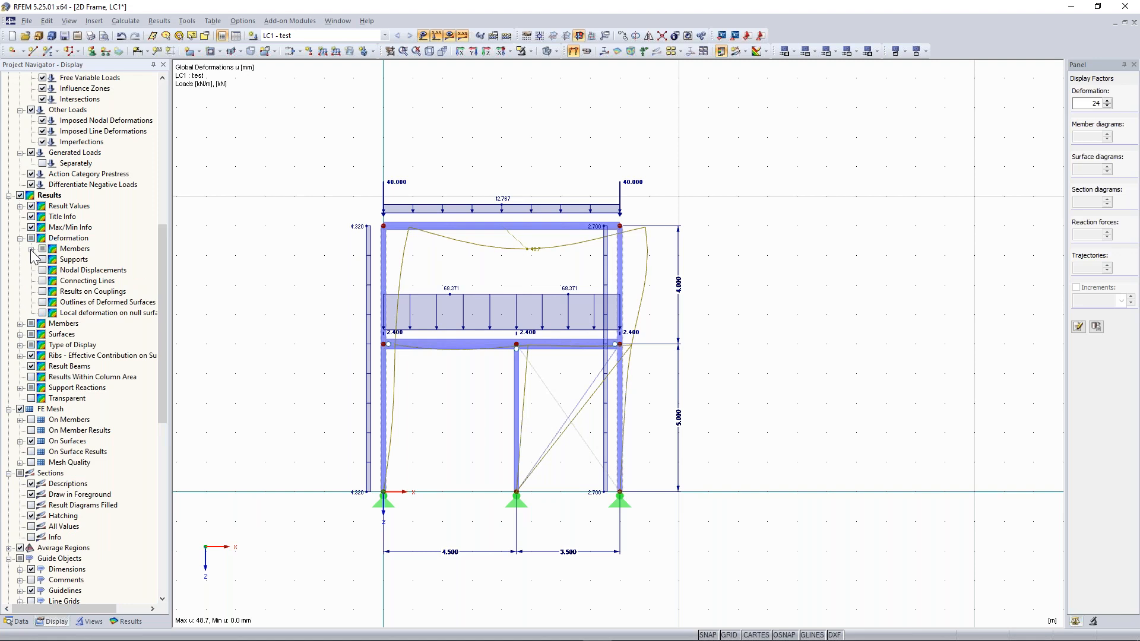
pyautogui.click(31, 249)
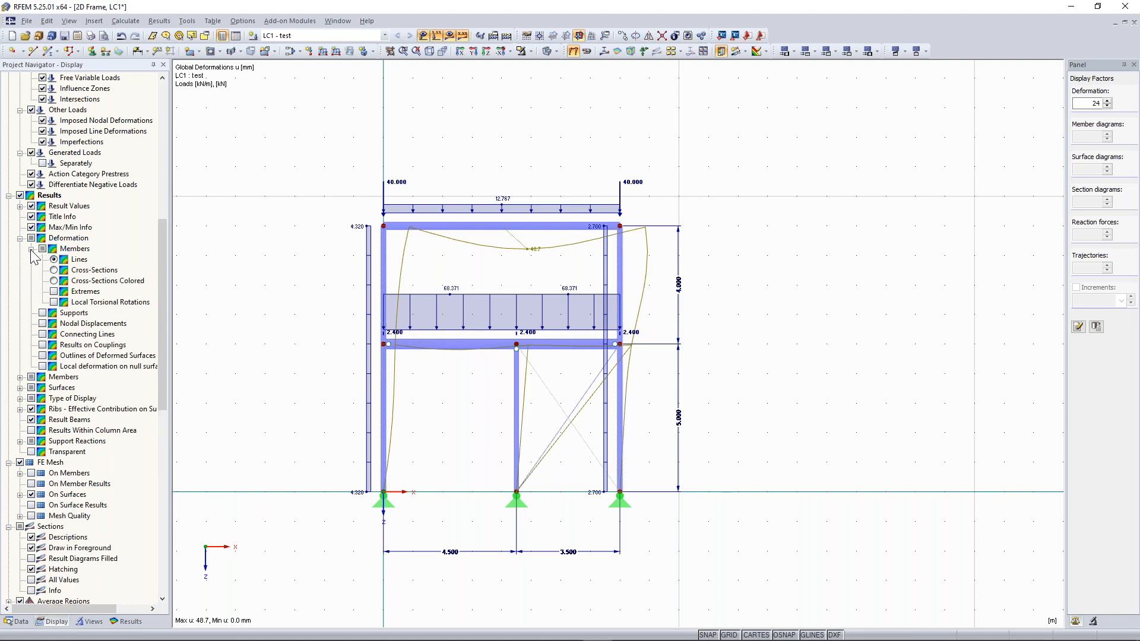
pyautogui.click(54, 281)
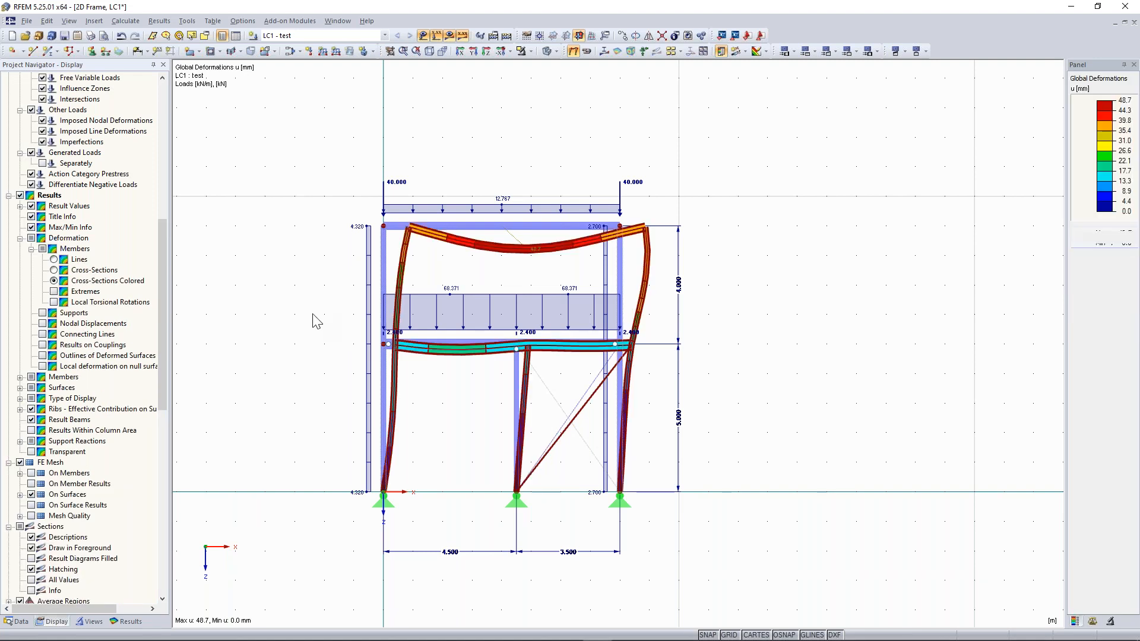
pyautogui.scroll(1, 452, 284)
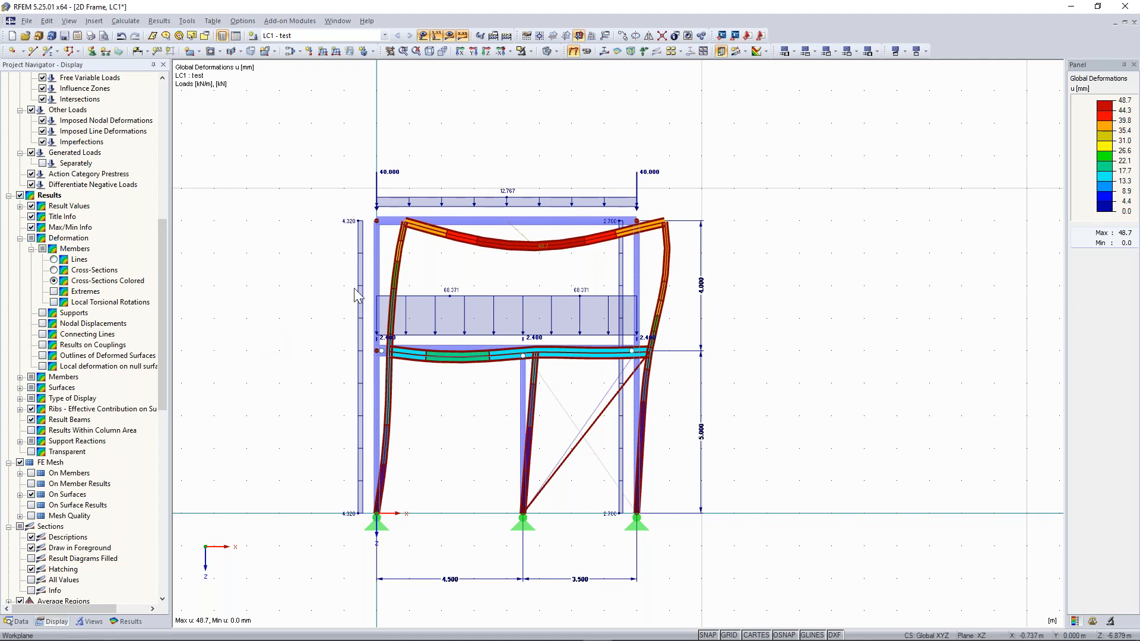
# Turn off the separation lines of the isobands in the coloured deformation display.
pyautogui.scroll(5, 423, 231)
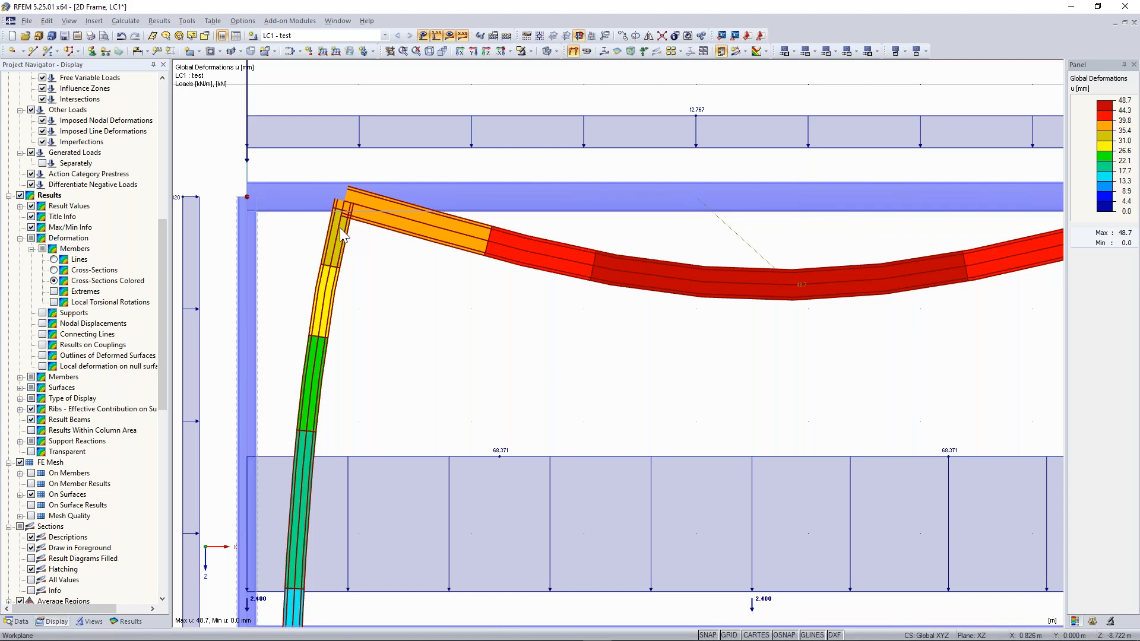
pyautogui.click(20, 399)
pyautogui.click(31, 409)
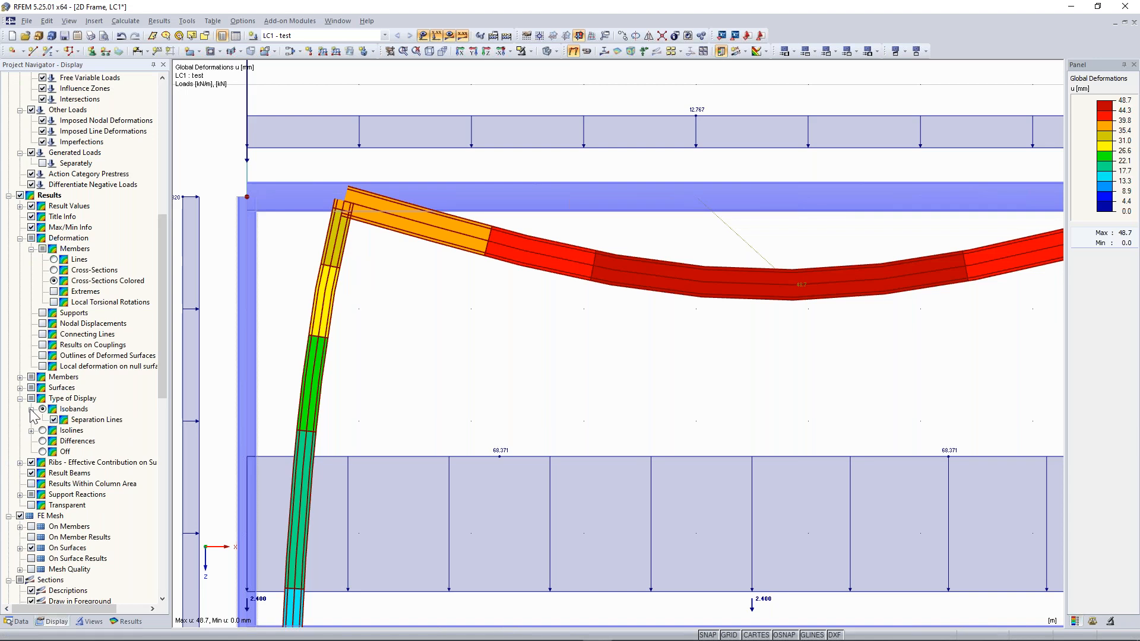
pyautogui.click(54, 420)
pyautogui.scroll(-6, 509, 292)
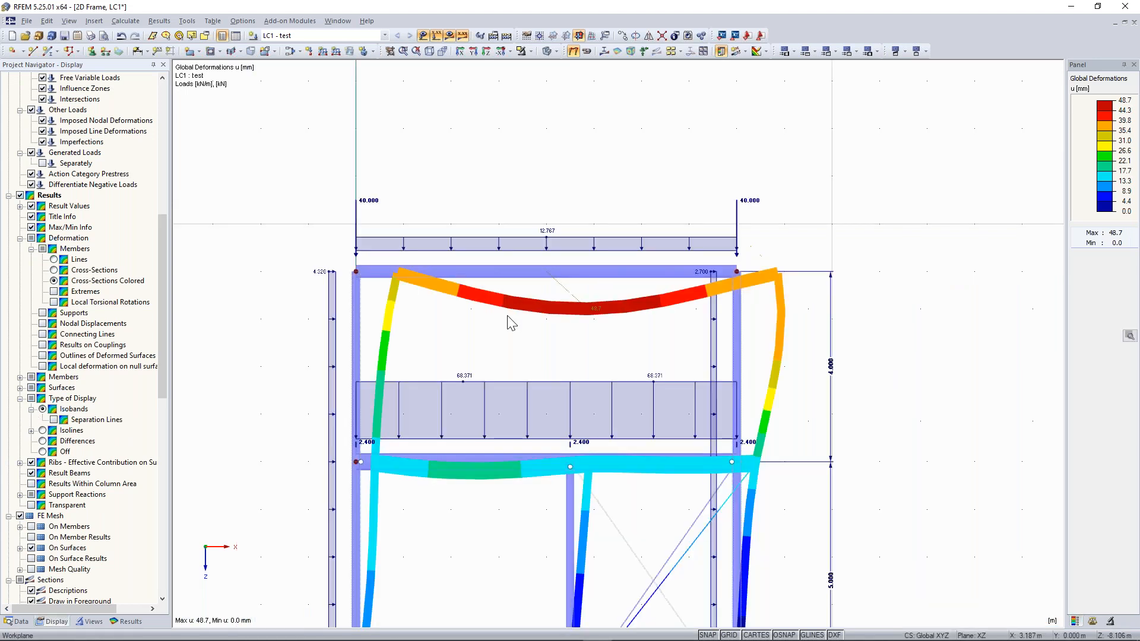
pyautogui.moveTo(503, 330); pyautogui.dragTo(503, 231, button='middle')
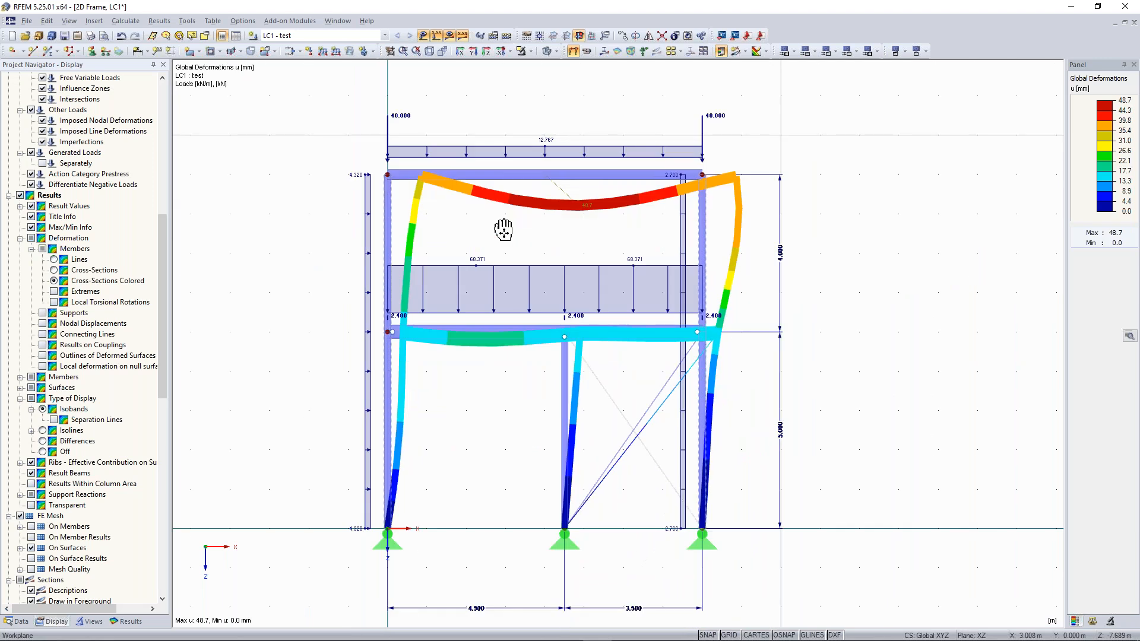
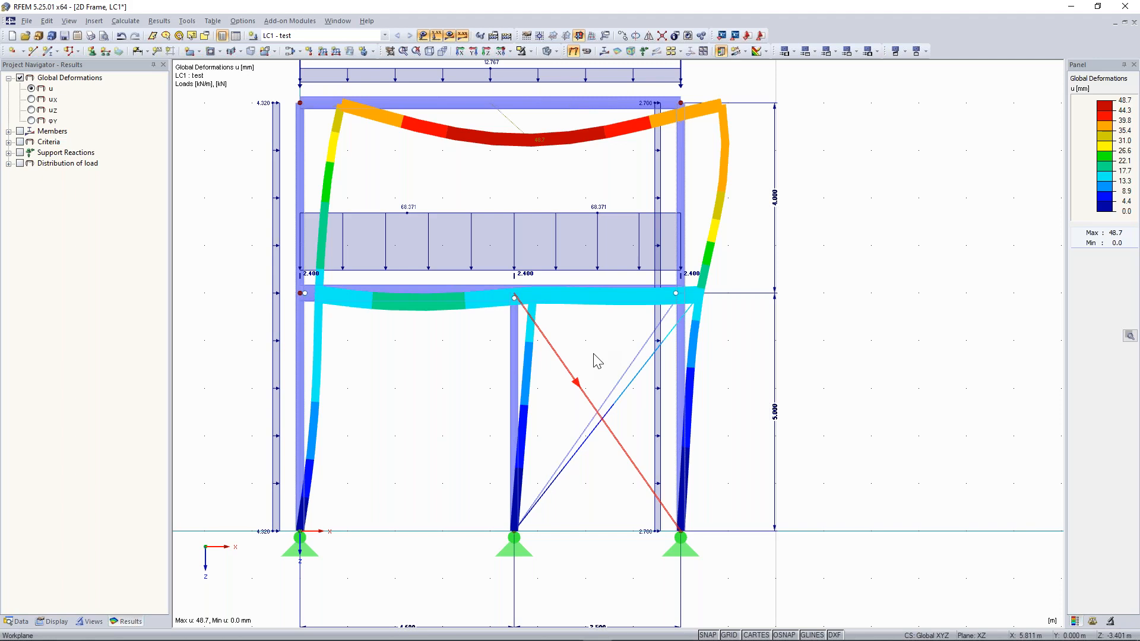
# Examine the deformed shape of the whole frame and the behaviour of the two tension diagonals in the bracing.
pyautogui.scroll(1, 597, 360)
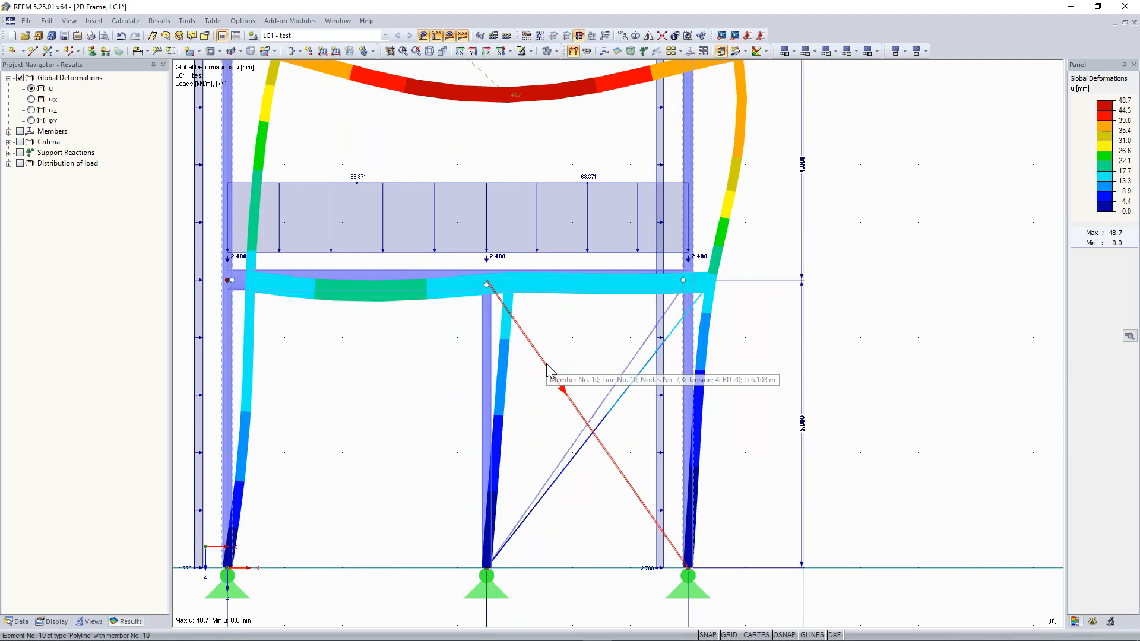
pyautogui.moveTo(576, 355)
pyautogui.mouseDown(button='middle')
pyautogui.moveTo(547, 356)
pyautogui.moveTo(559, 355)
pyautogui.mouseUp(button='middle')
pyautogui.scroll(-2, 550, 350)
pyautogui.scroll(1, 552, 348)
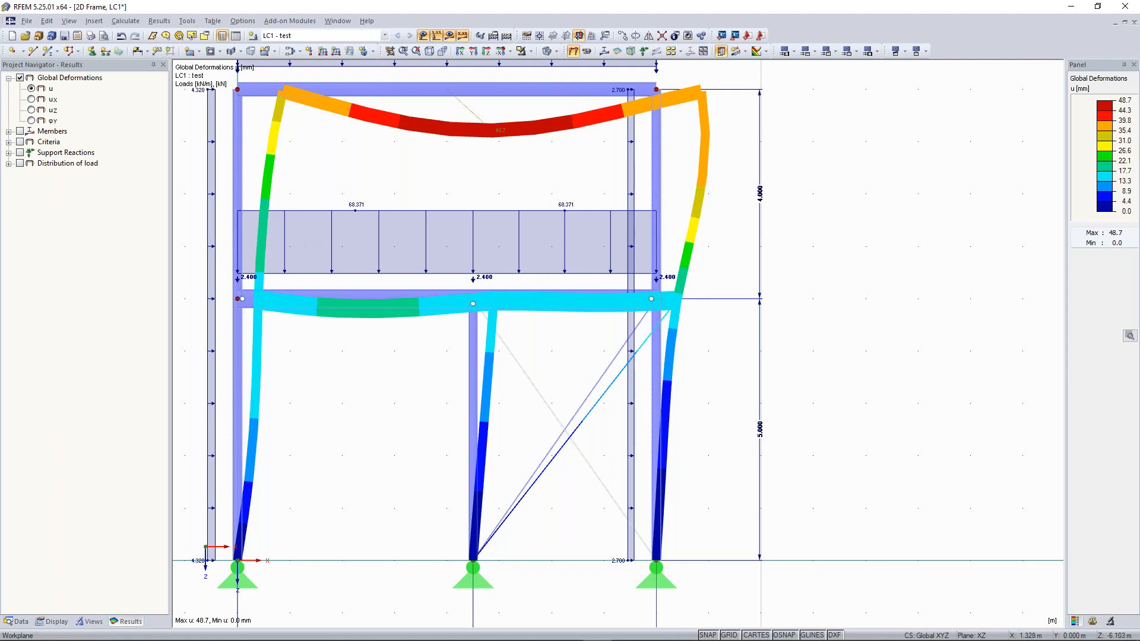
pyautogui.scroll(-3, 488, 237)
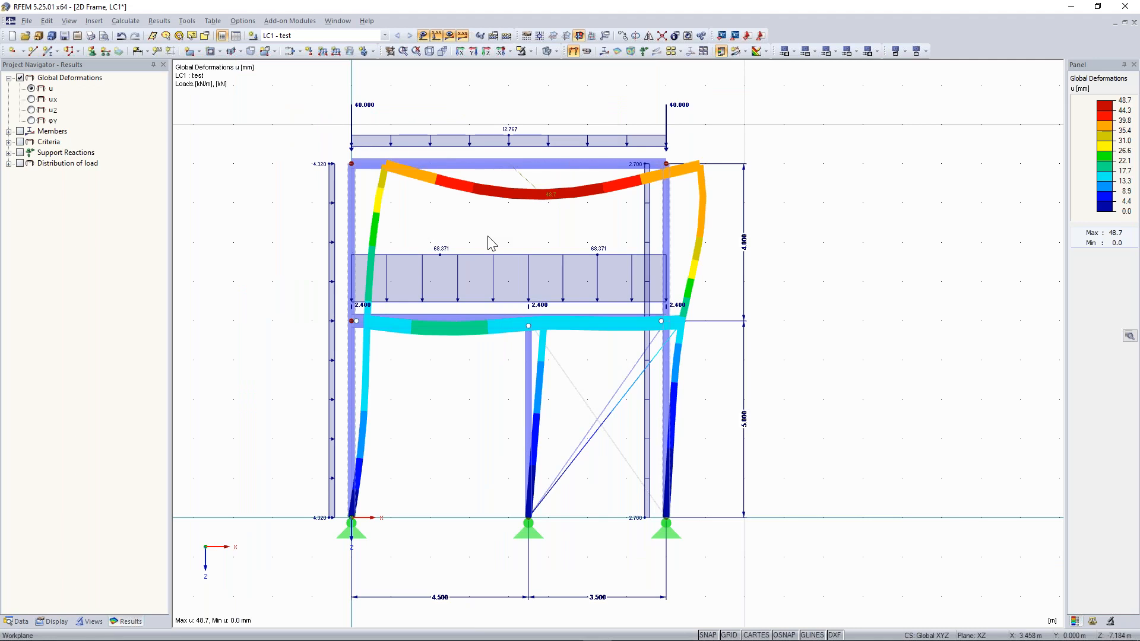
pyautogui.scroll(-1, 488, 237)
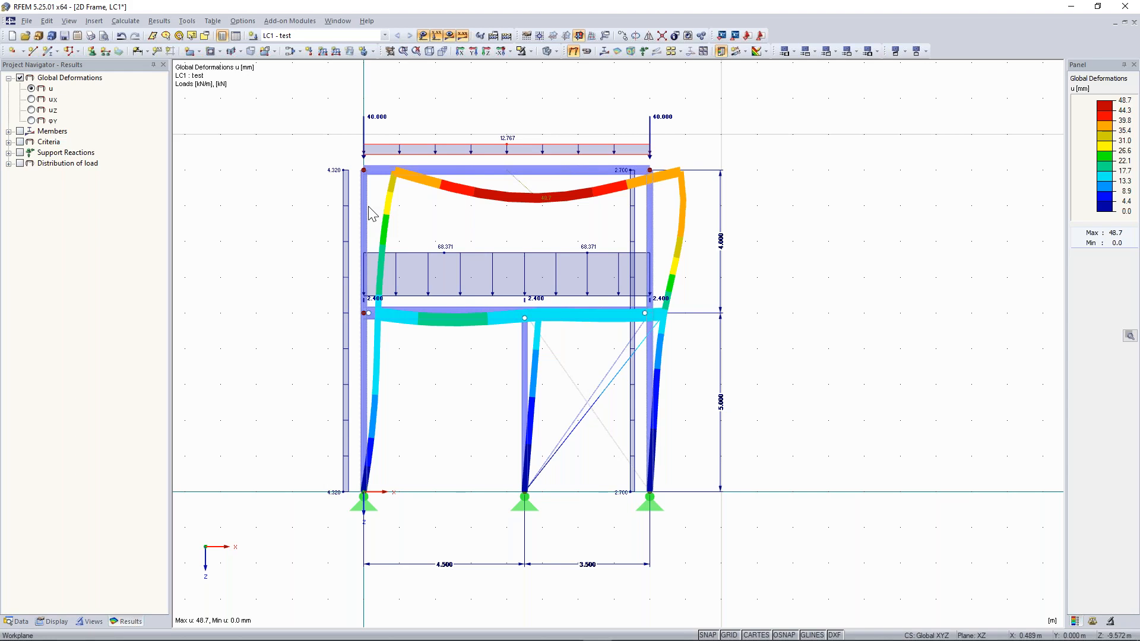
pyautogui.scroll(2, 540, 246)
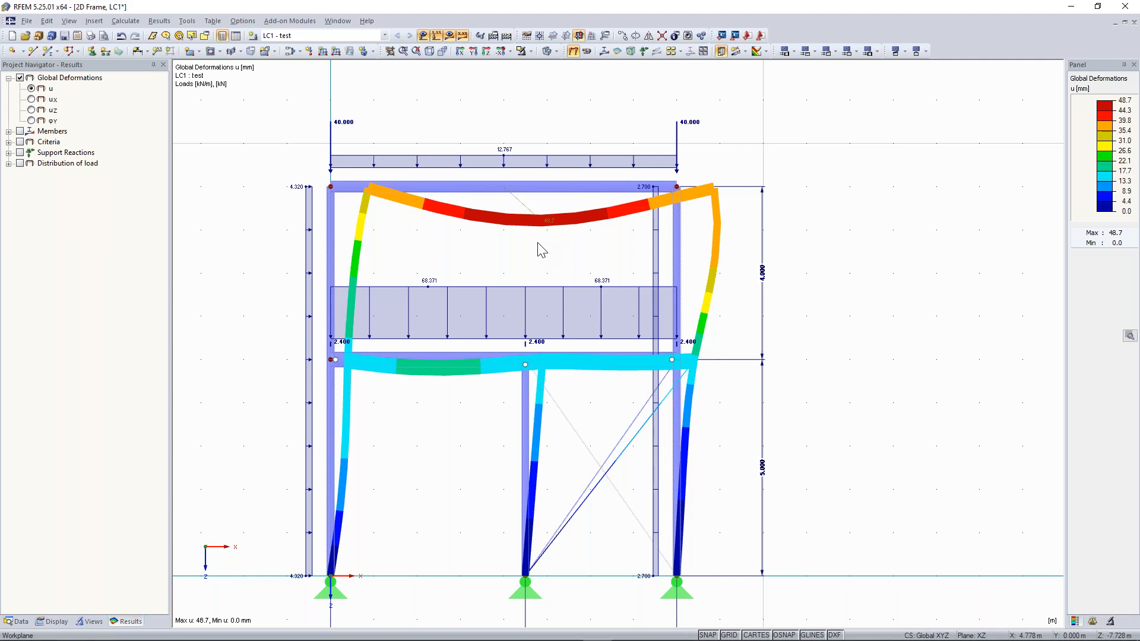
pyautogui.scroll(1, 540, 247)
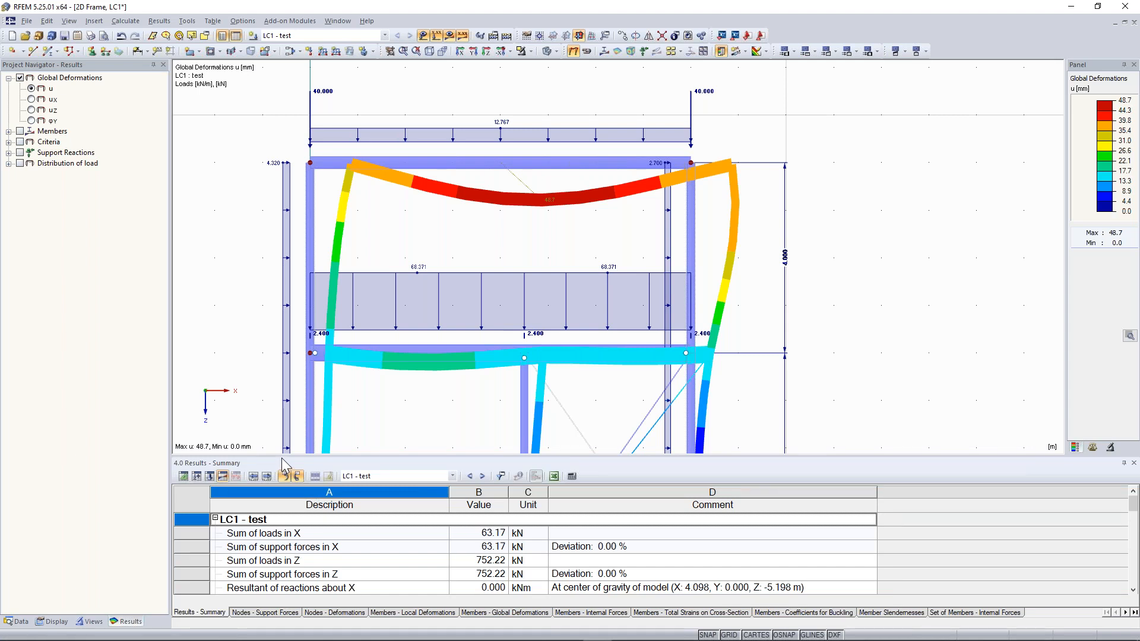
# Enlarge the results table and compare the sums of loads and support forces in the LC1 summary.
pyautogui.moveTo(283, 460); pyautogui.dragTo(284, 423)
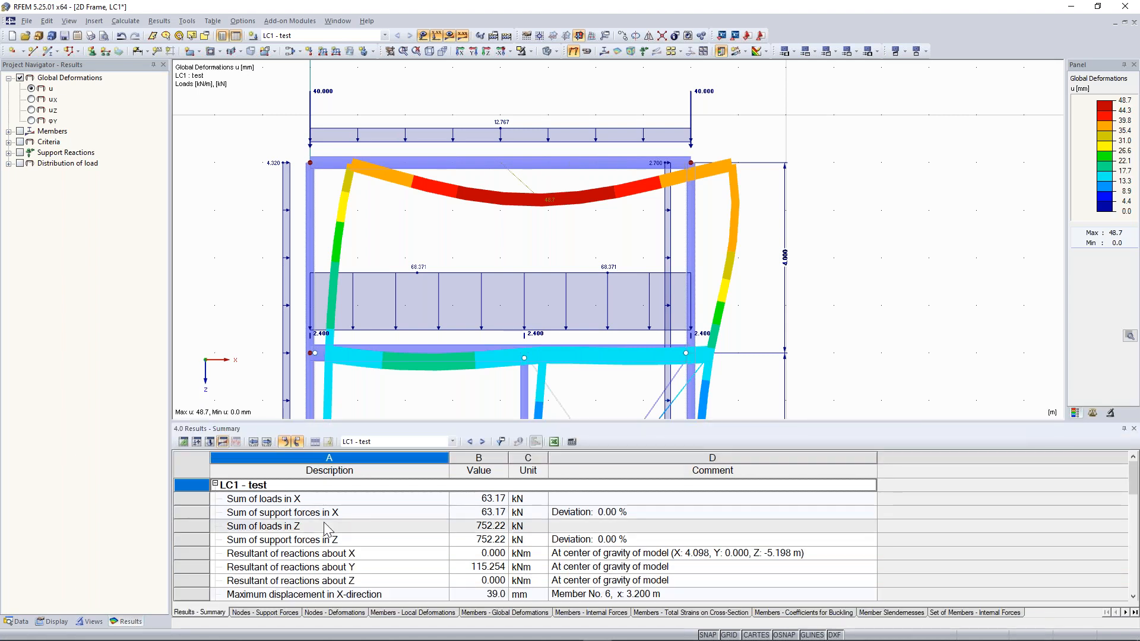
pyautogui.scroll(-1, 224, 293)
pyautogui.moveTo(236, 270); pyautogui.dragTo(289, 172, button='middle')
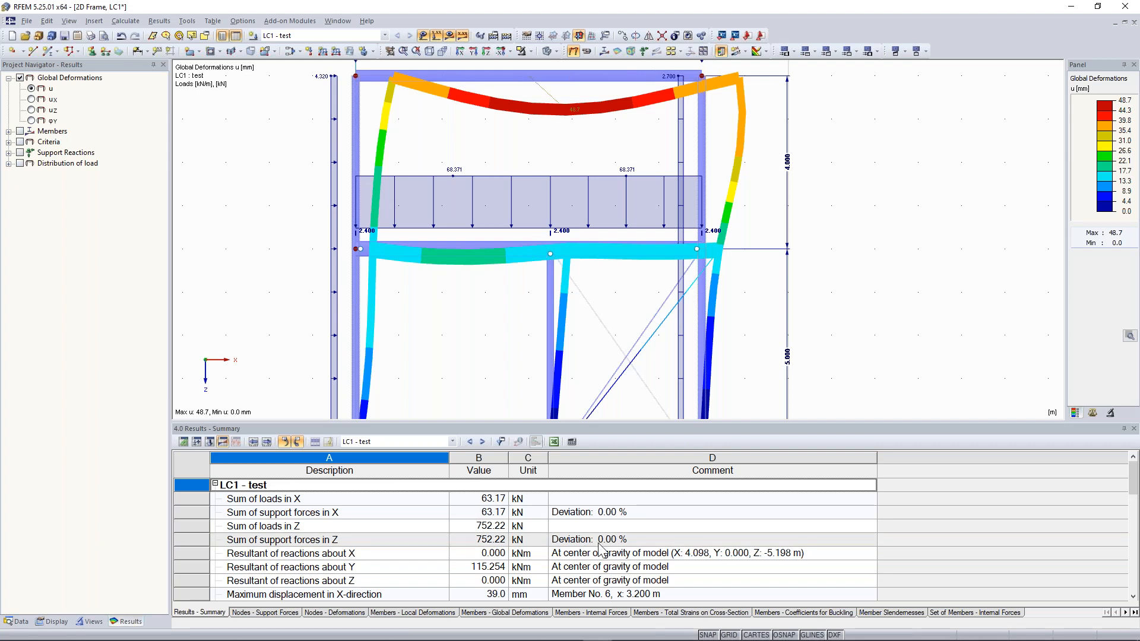
pyautogui.scroll(-2, 321, 292)
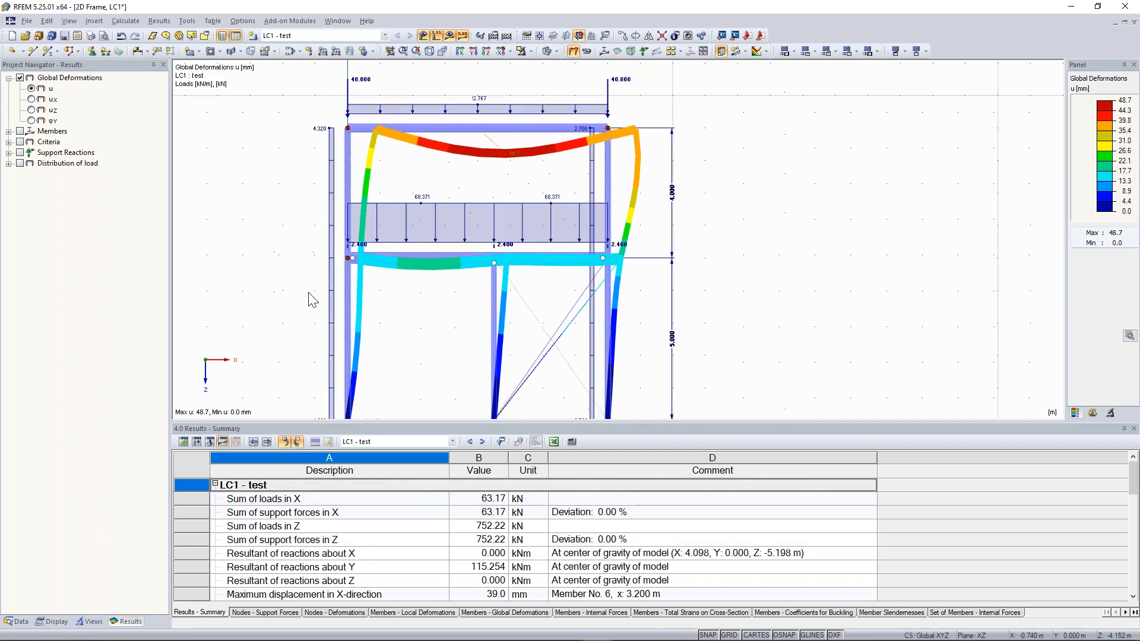
pyautogui.moveTo(290, 295); pyautogui.dragTo(326, 255, button='middle')
# Examine the My bending moment diagram along the middle beam and at its hinged column connections.
pyautogui.scroll(-2, 336, 234)
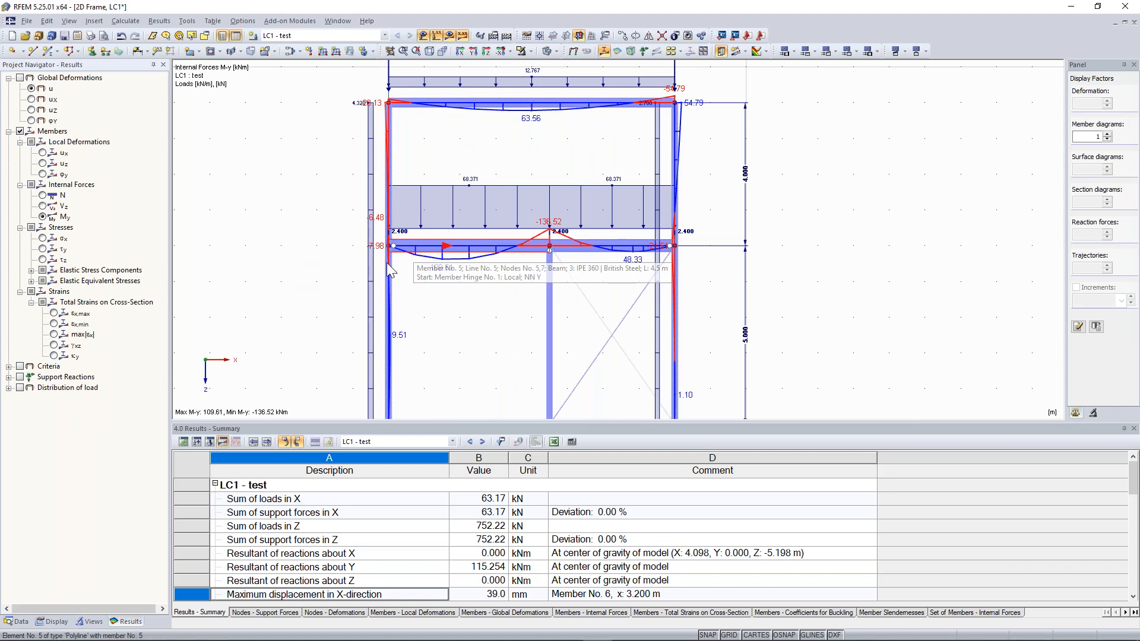
pyautogui.scroll(2, 413, 259)
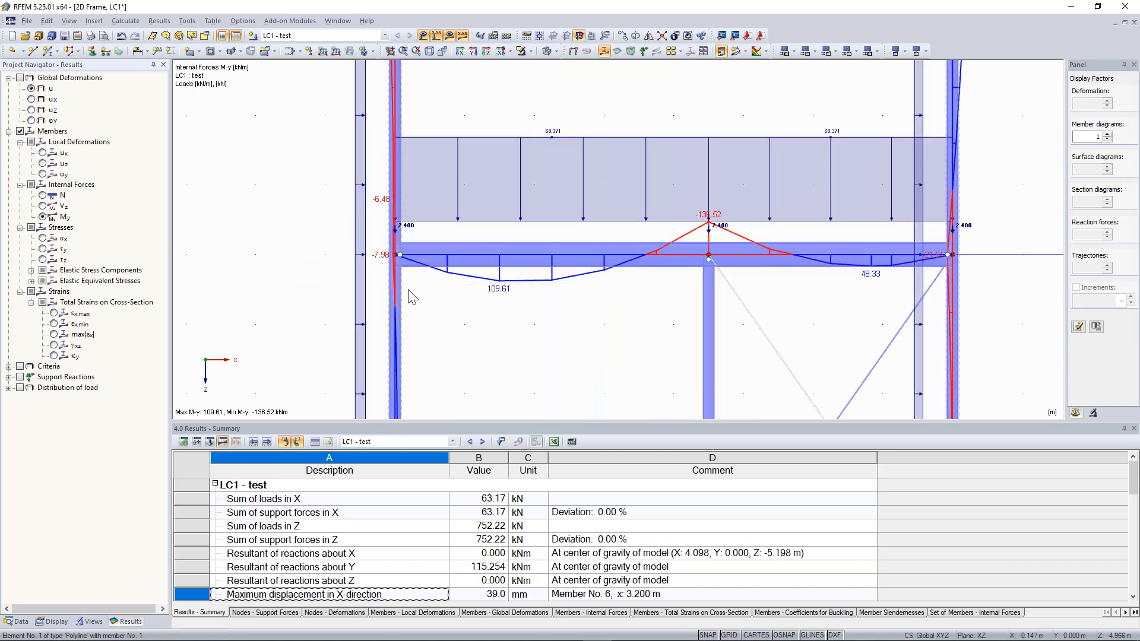
# Examine the bending moment diagram on the intermediate beam, and switch the member results to axial force N.
pyautogui.scroll(2, 411, 297)
pyautogui.click(42, 218)
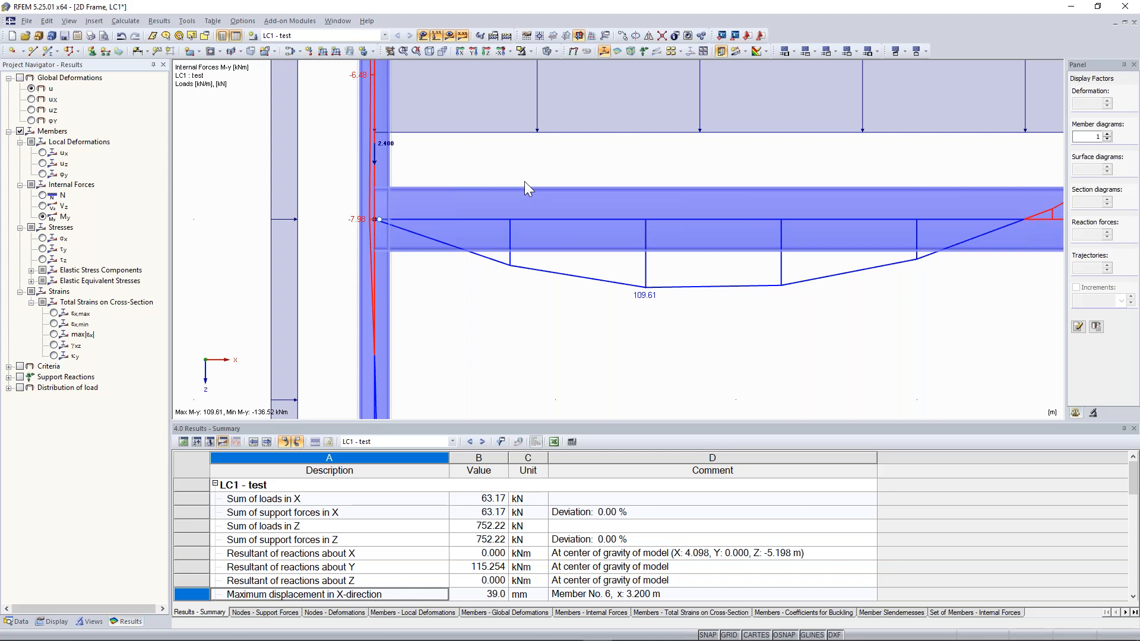
pyautogui.scroll(-5, 525, 181)
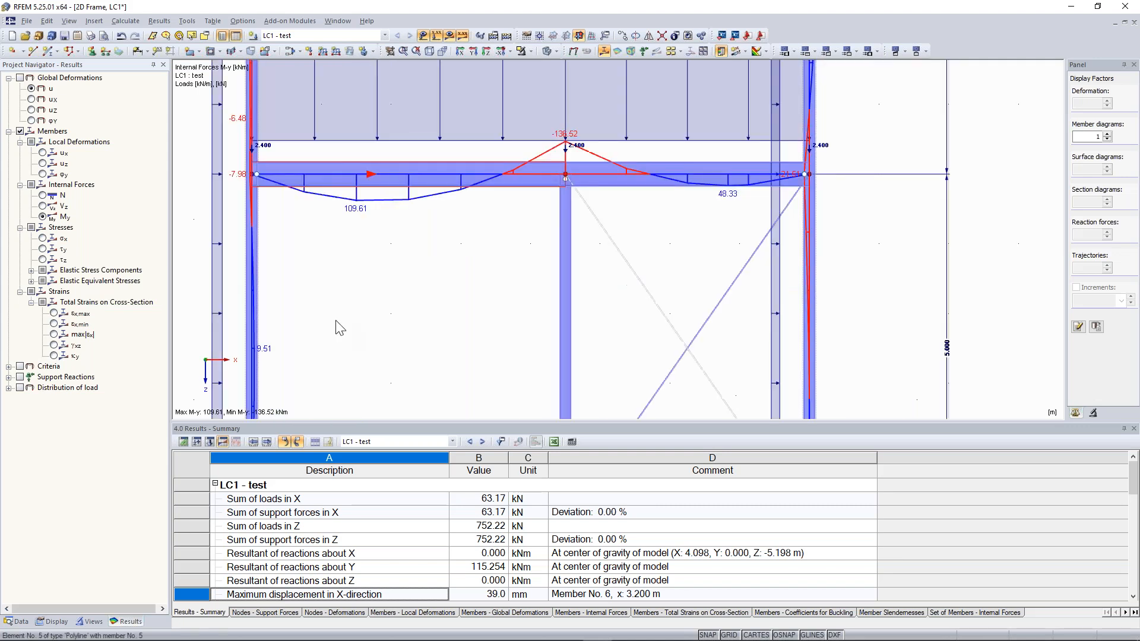
pyautogui.scroll(-5, 336, 320)
pyautogui.scroll(7, 342, 219)
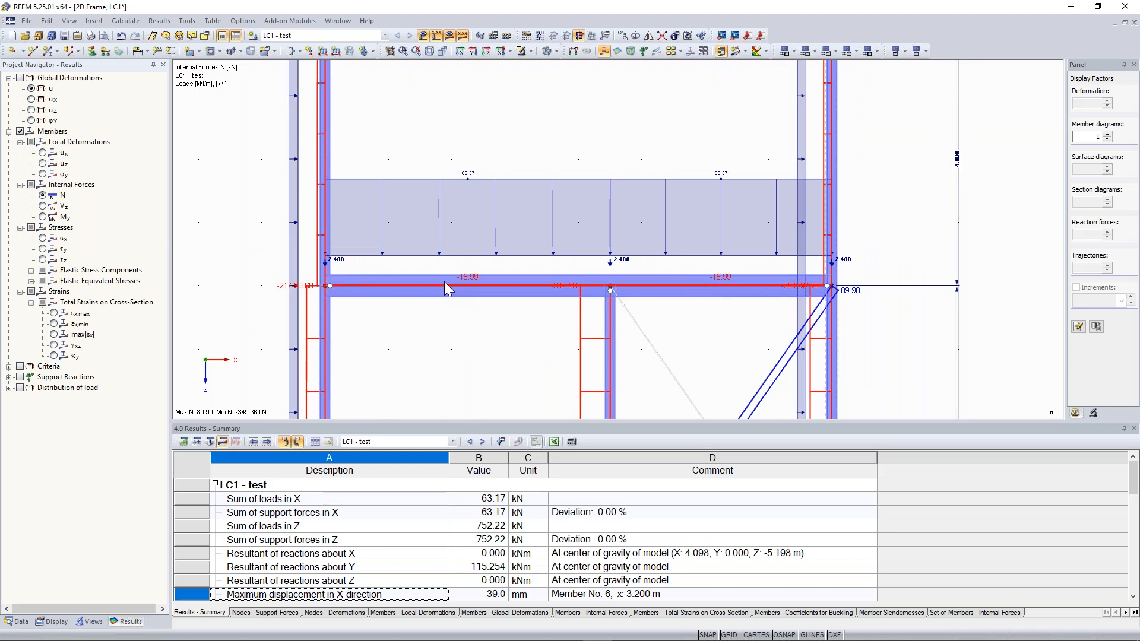
pyautogui.scroll(-3, 501, 184)
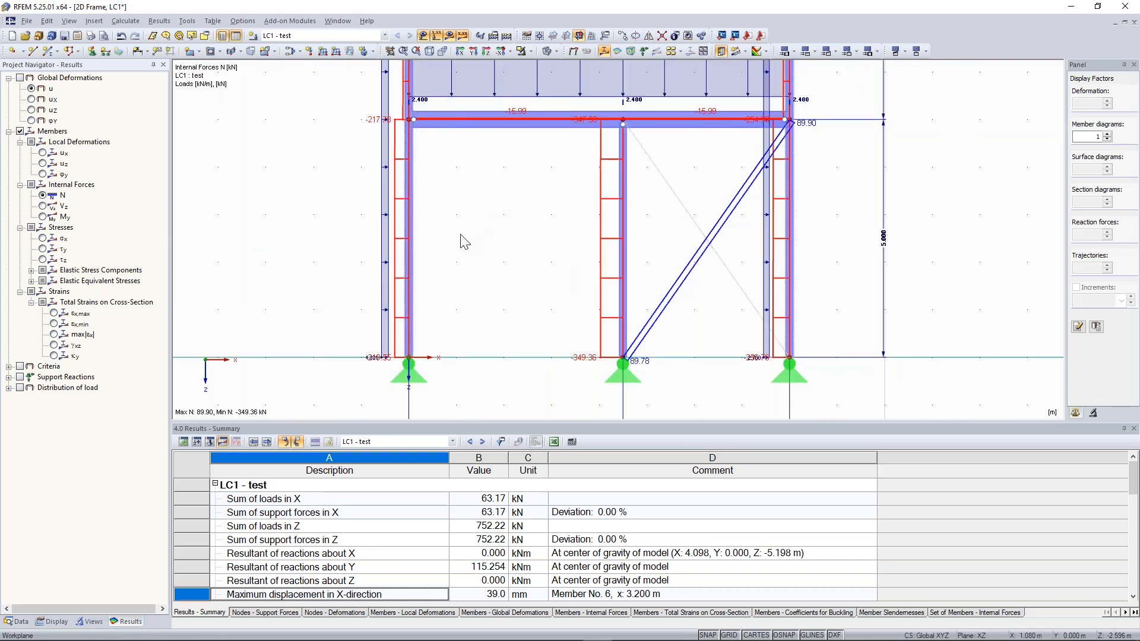
pyautogui.scroll(-1, 461, 241)
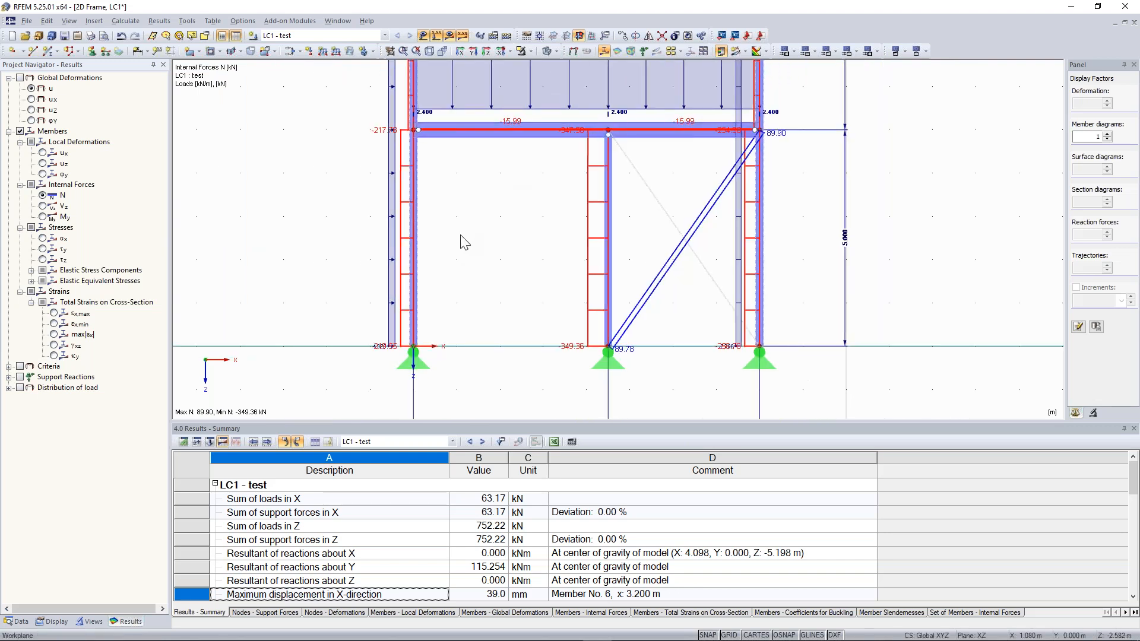
# Hide the loads in the model and inspect the axial force diagram over the whole frame.
pyautogui.click(435, 36)
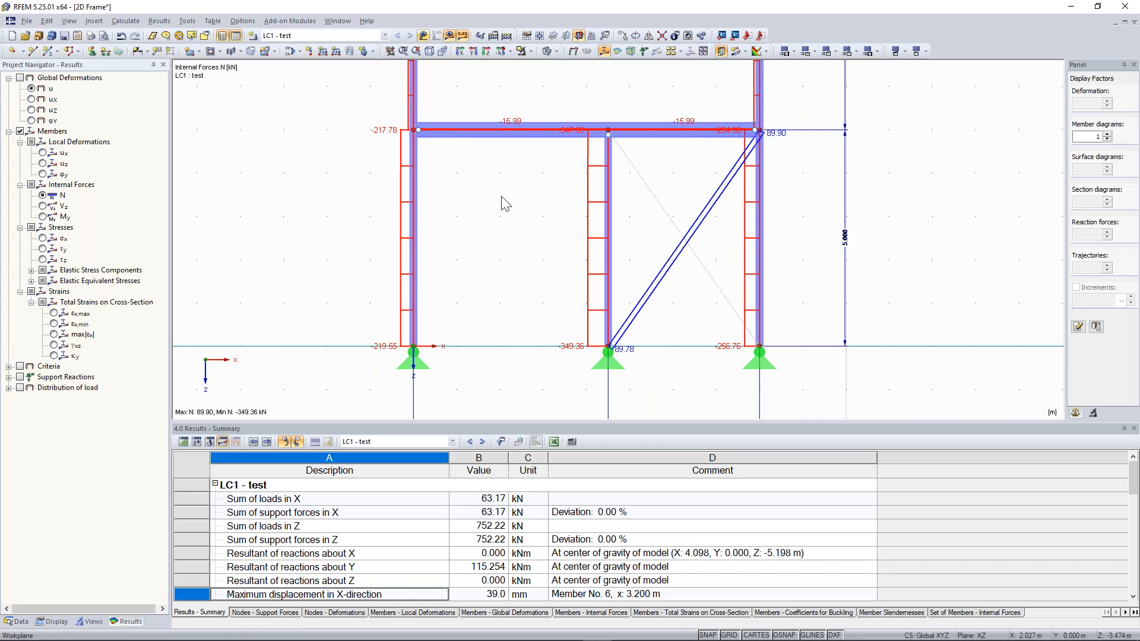
pyautogui.scroll(-1, 502, 213)
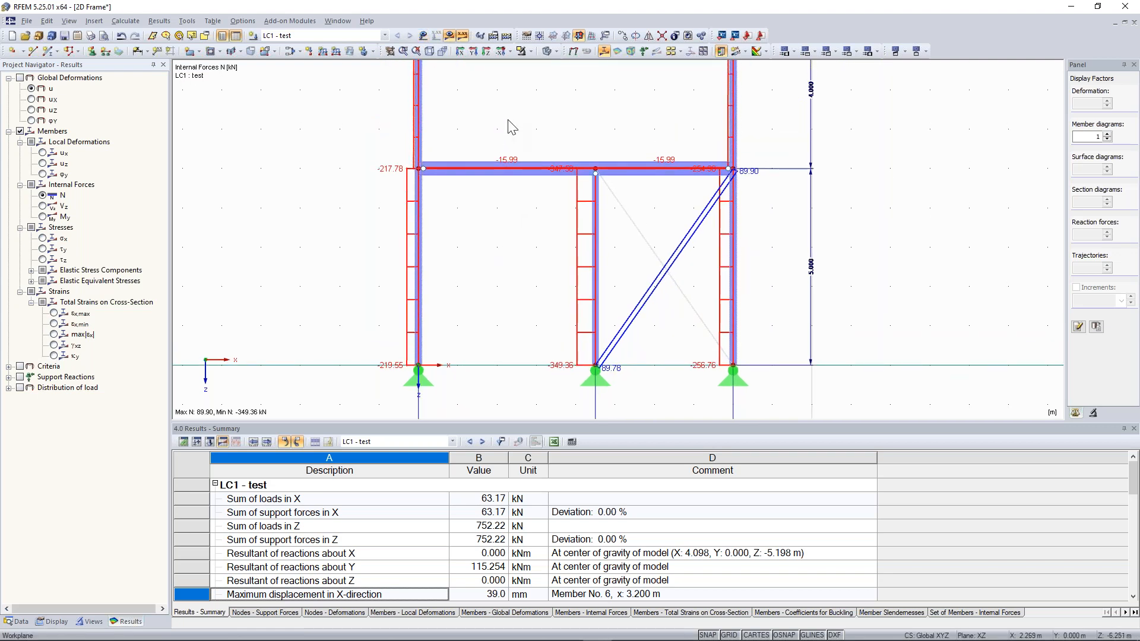
pyautogui.scroll(-1, 511, 127)
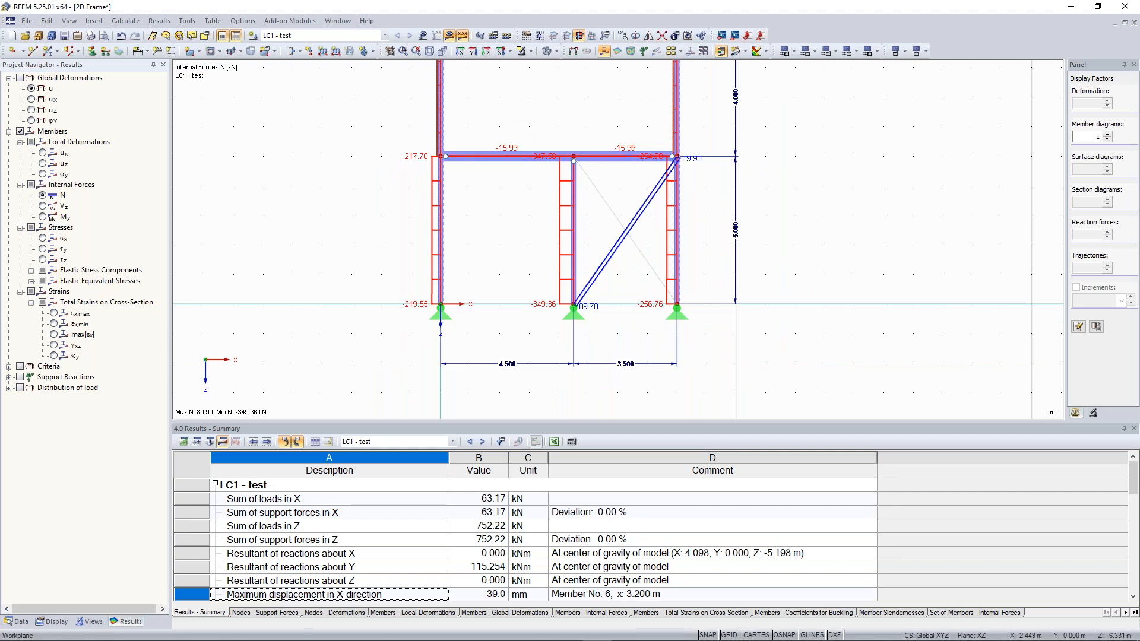
pyautogui.moveTo(525, 108); pyautogui.dragTo(487, 169, button='middle')
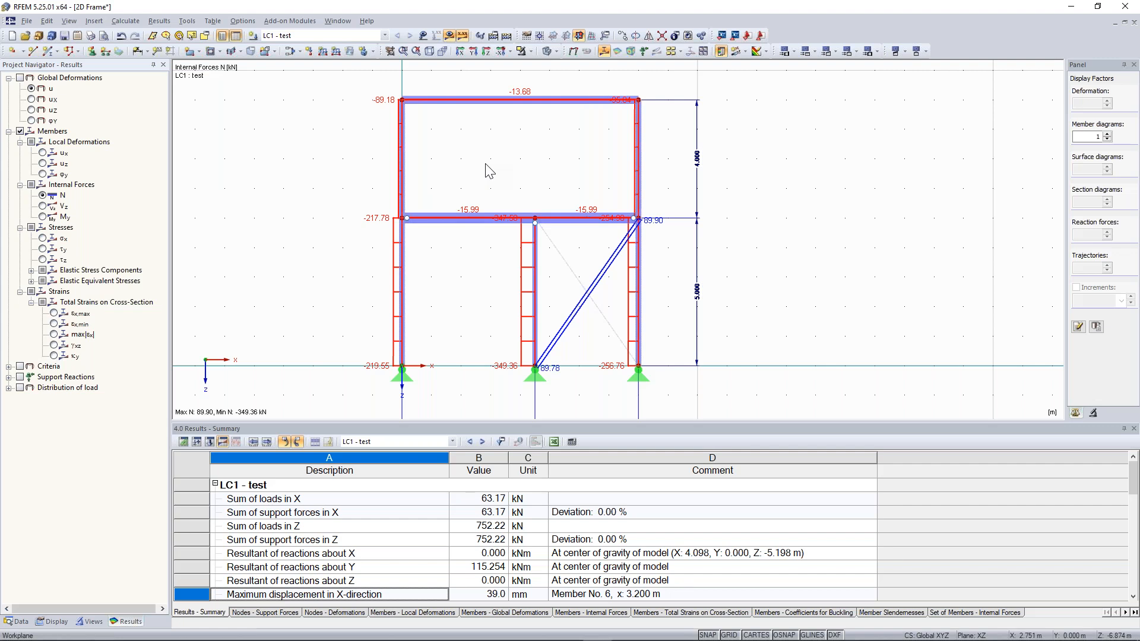
pyautogui.scroll(1, 331, 363)
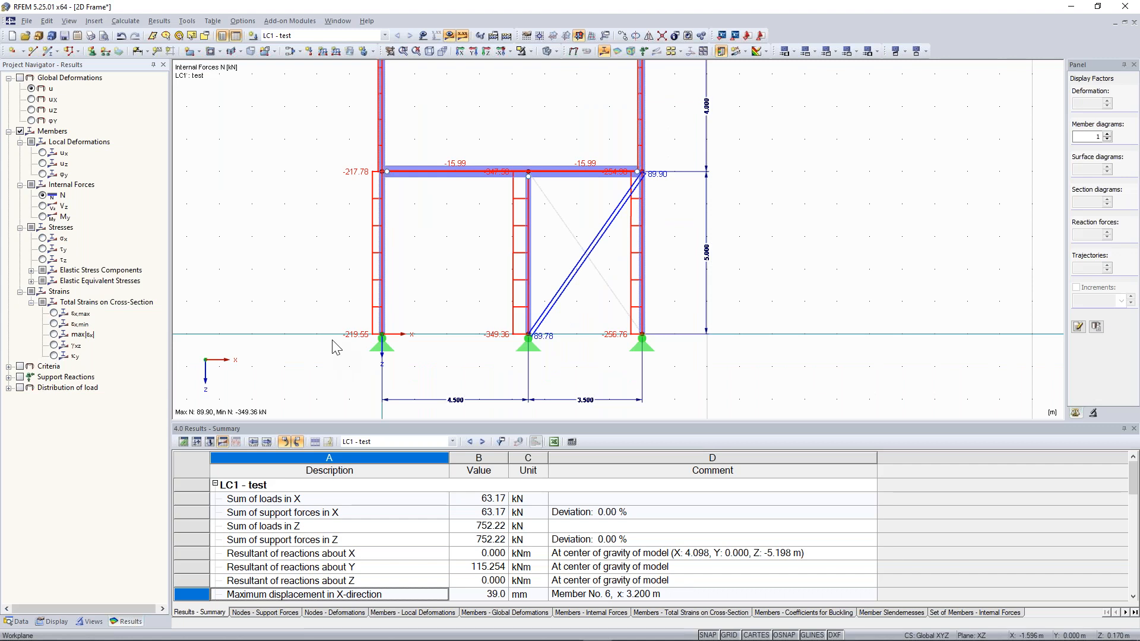
# Show the support reactions at the frame's base supports along with the axial forces.
pyautogui.click(9, 377)
pyautogui.click(20, 377)
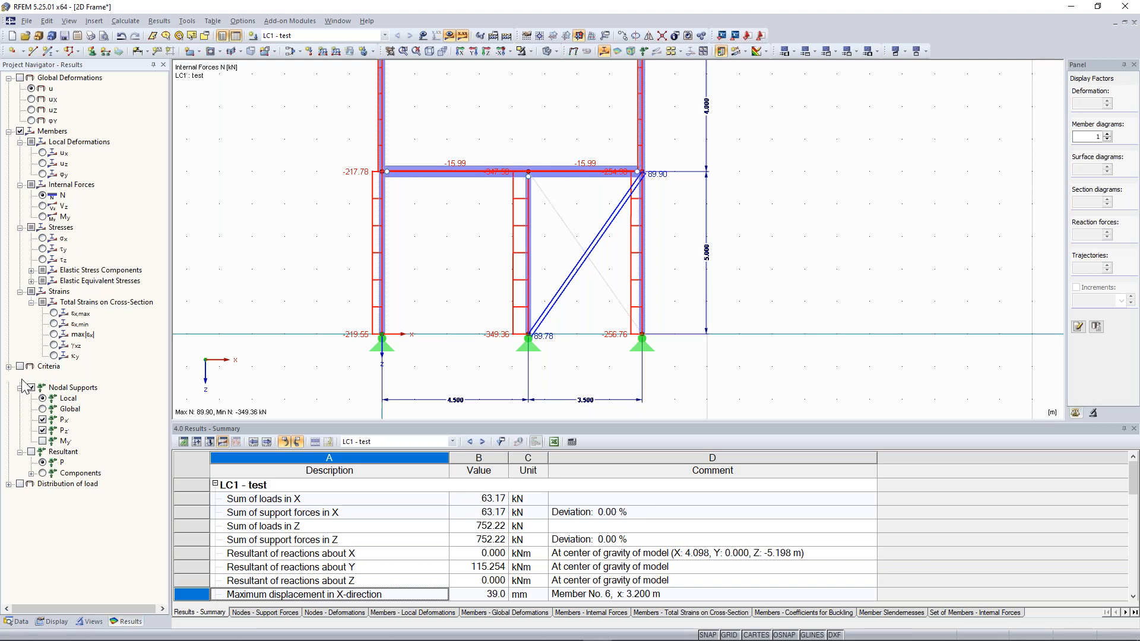
pyautogui.scroll(5, 380, 401)
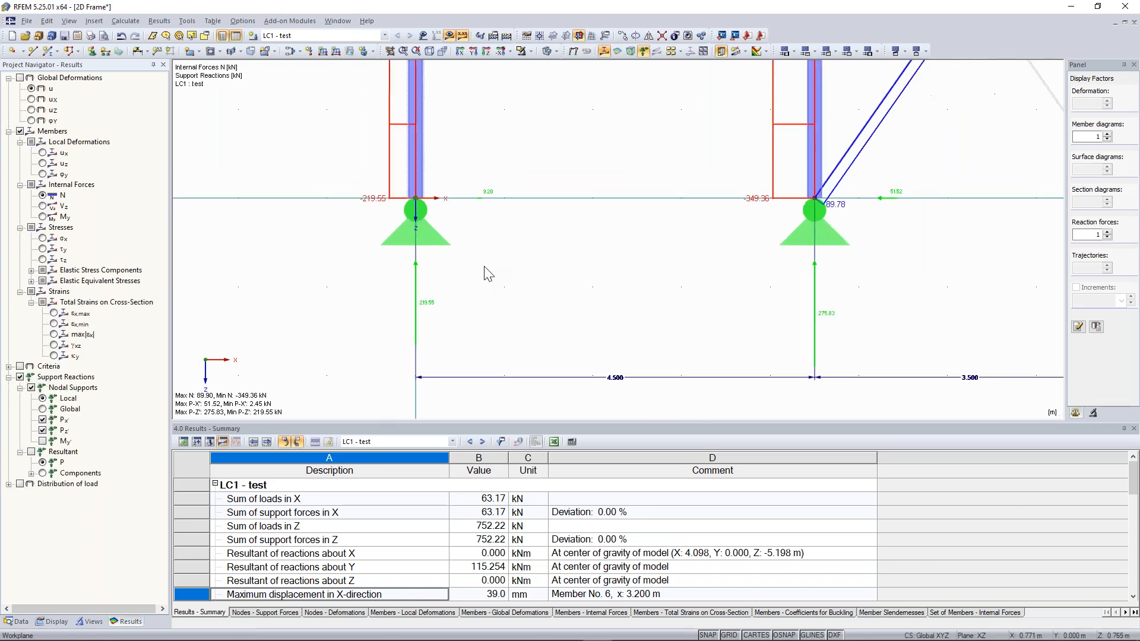
# Examine the horizontal and vertical reactions at the three supports against the axial forces in the columns and the diagonal.
pyautogui.scroll(-1, 395, 332)
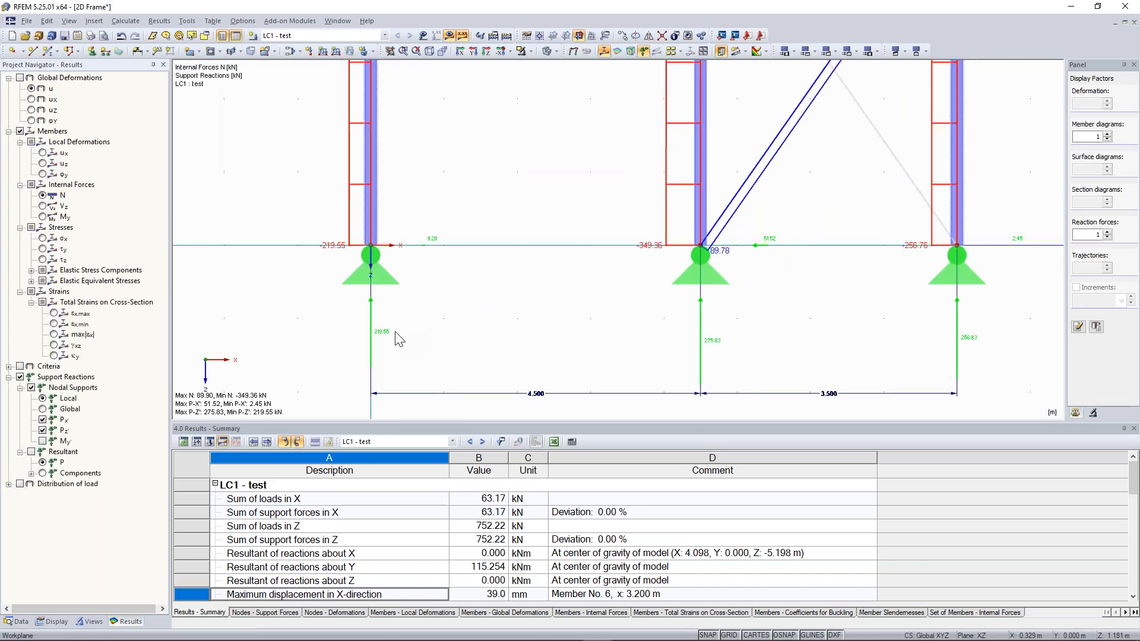
pyautogui.moveTo(374, 350); pyautogui.dragTo(352, 352, button='middle')
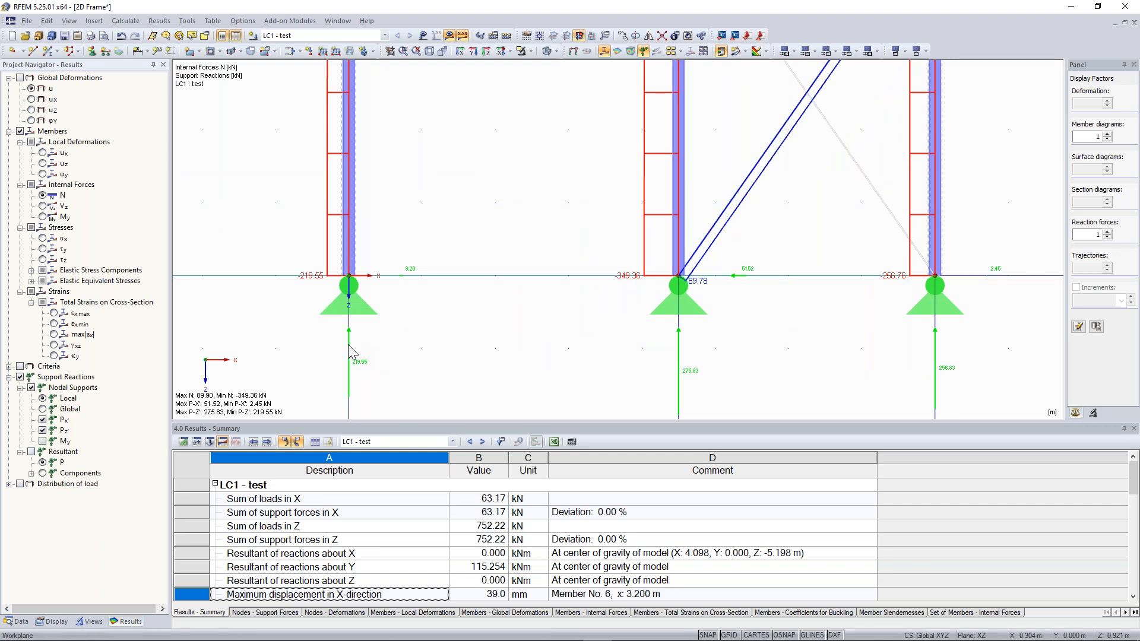
pyautogui.scroll(-2, 315, 288)
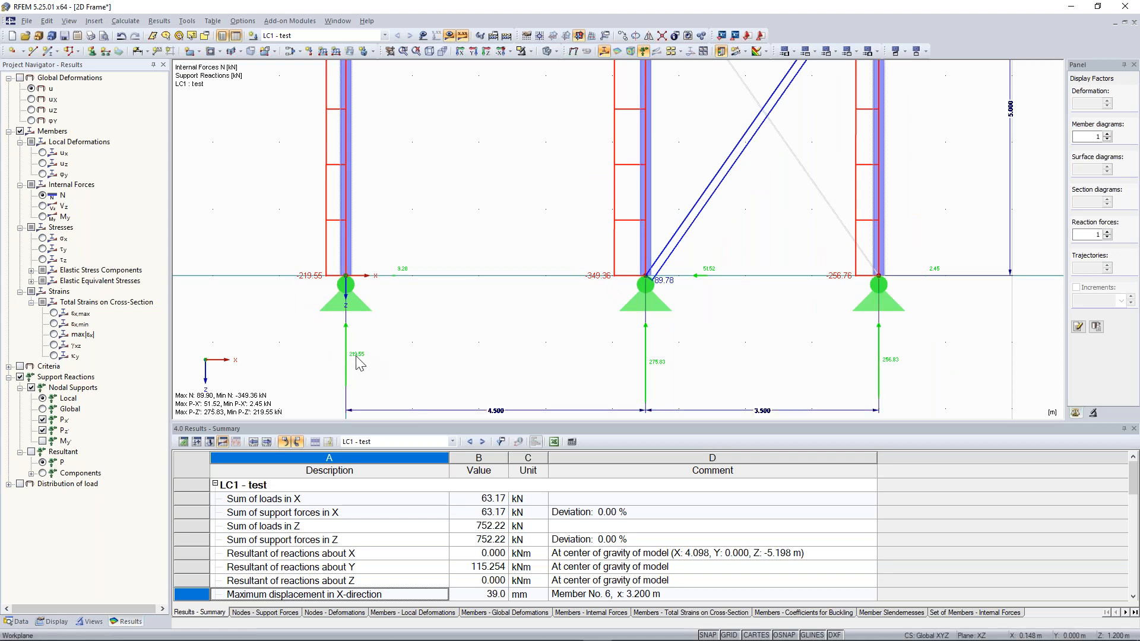
pyautogui.scroll(-3, 356, 357)
pyautogui.moveTo(424, 244); pyautogui.dragTo(325, 236, button='middle')
pyautogui.scroll(4, 575, 306)
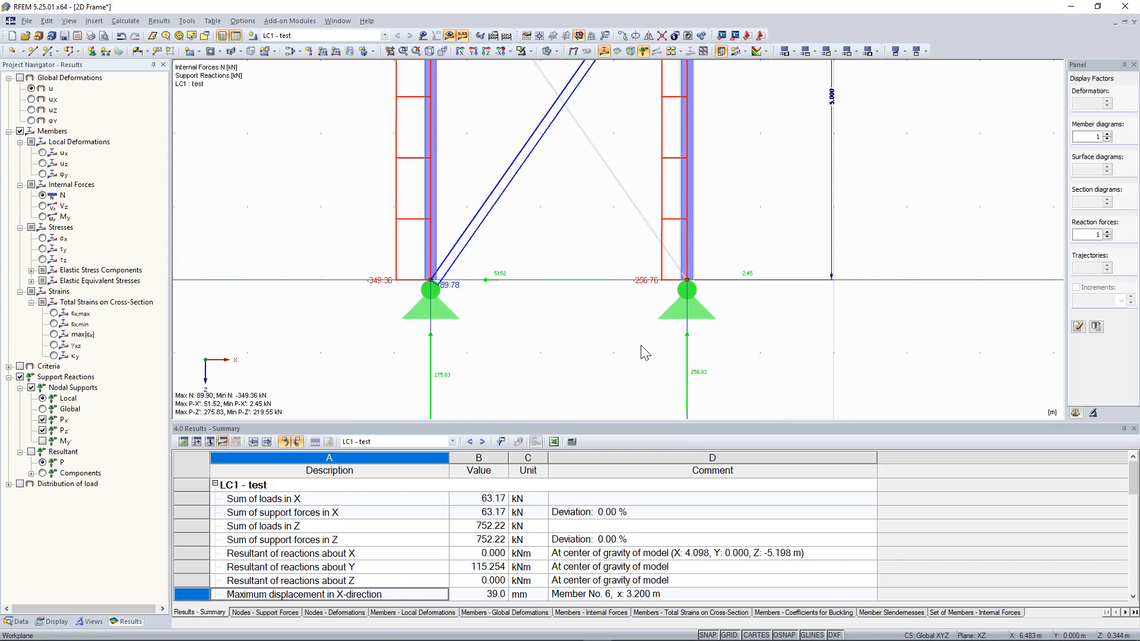
pyautogui.scroll(-1, 565, 180)
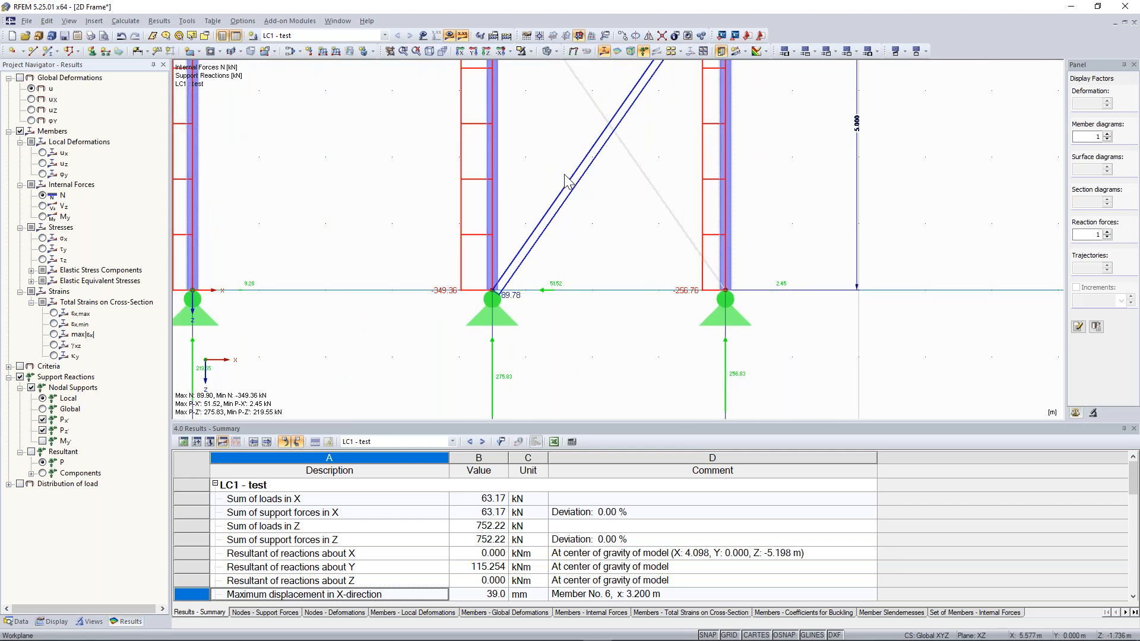
pyautogui.scroll(-1, 541, 166)
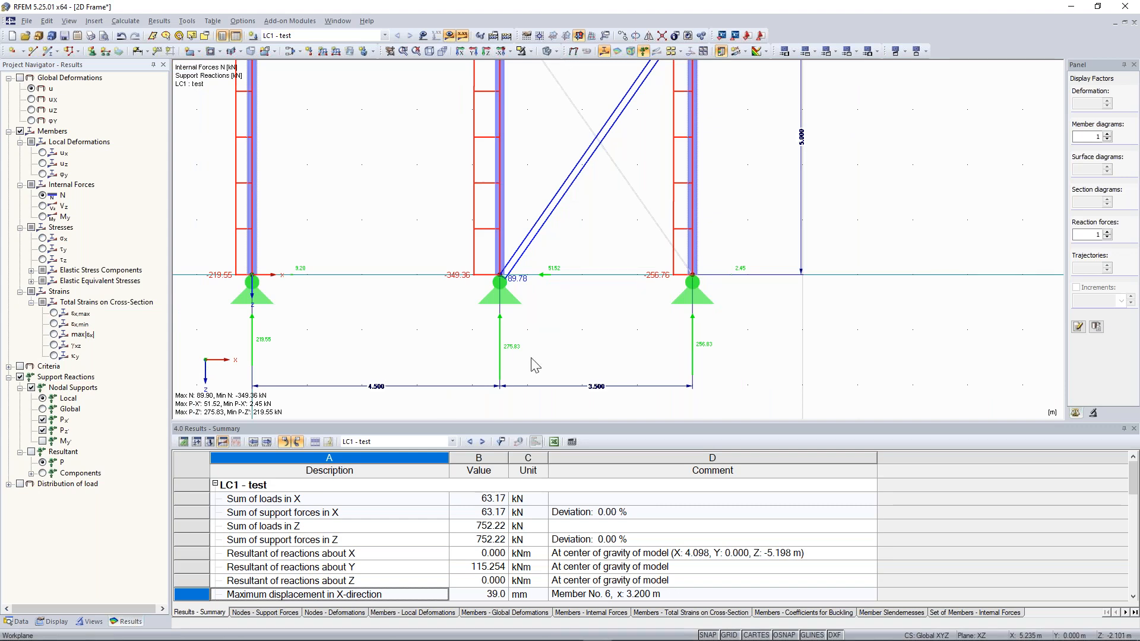
pyautogui.scroll(1, 535, 361)
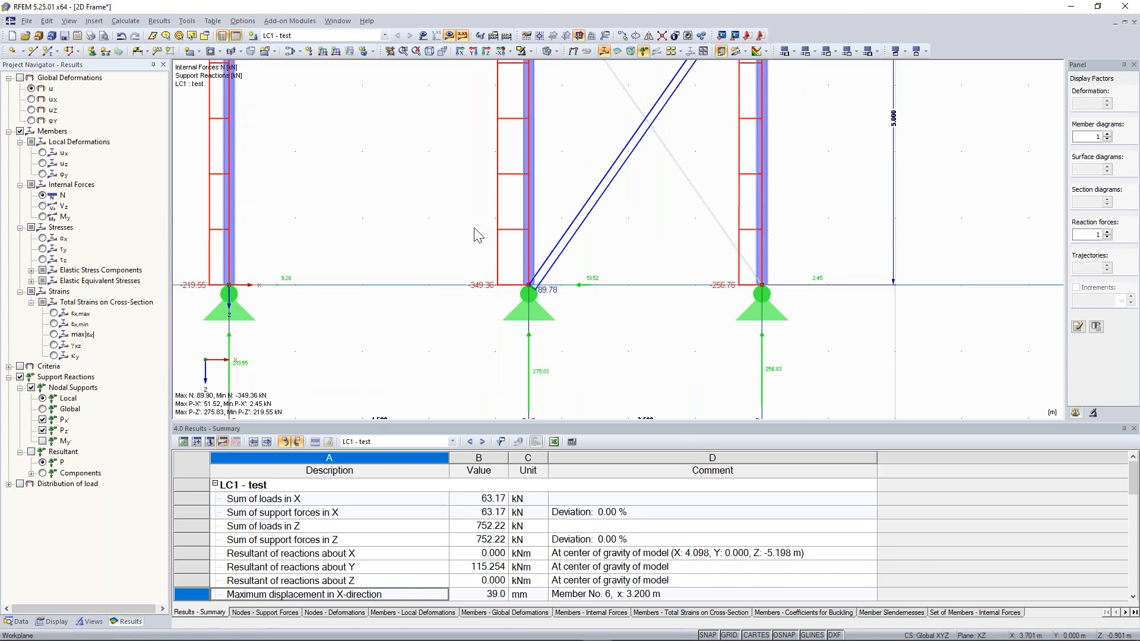
pyautogui.scroll(-1, 557, 245)
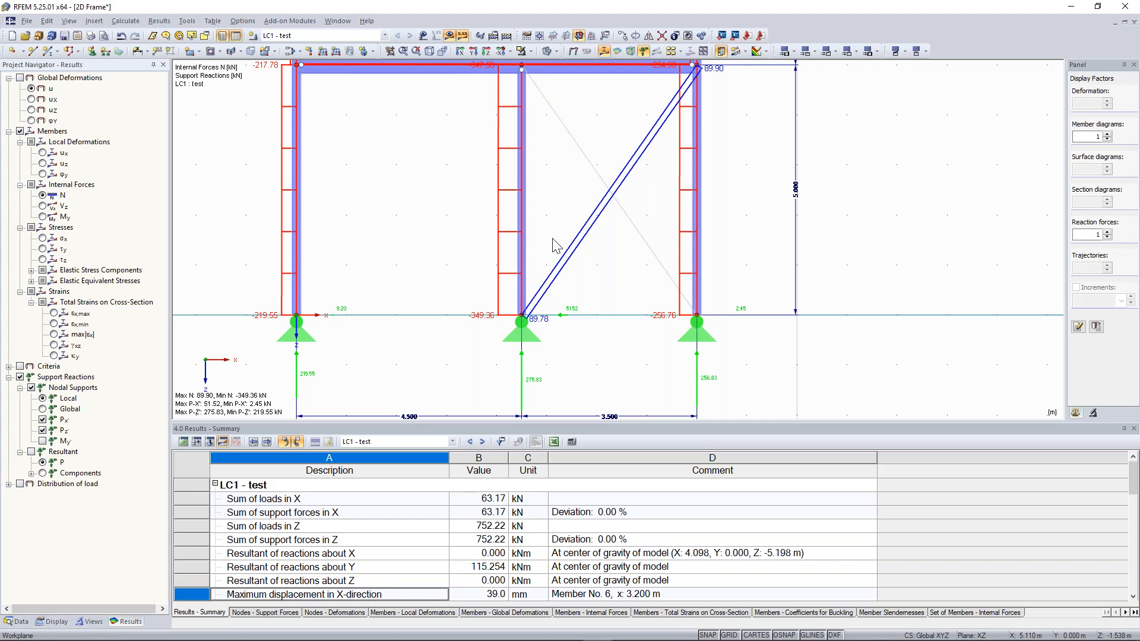
pyautogui.scroll(-5, 552, 239)
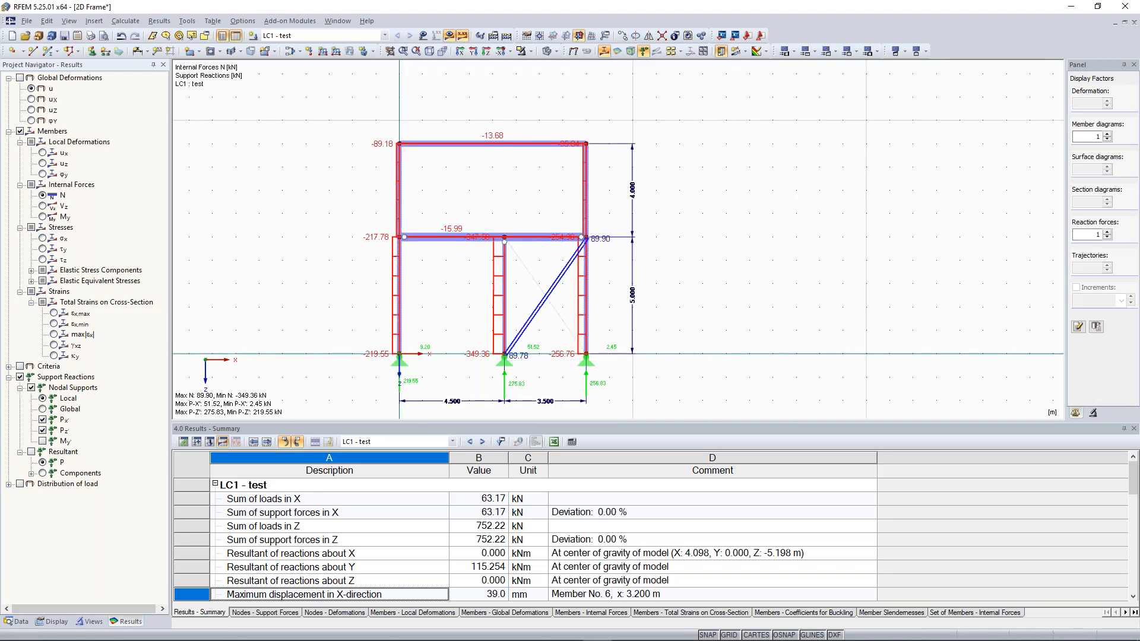
# Enlarge the model view and browse the project data through to the end of the add-on modules list.
pyautogui.moveTo(439, 421); pyautogui.dragTo(439, 453)
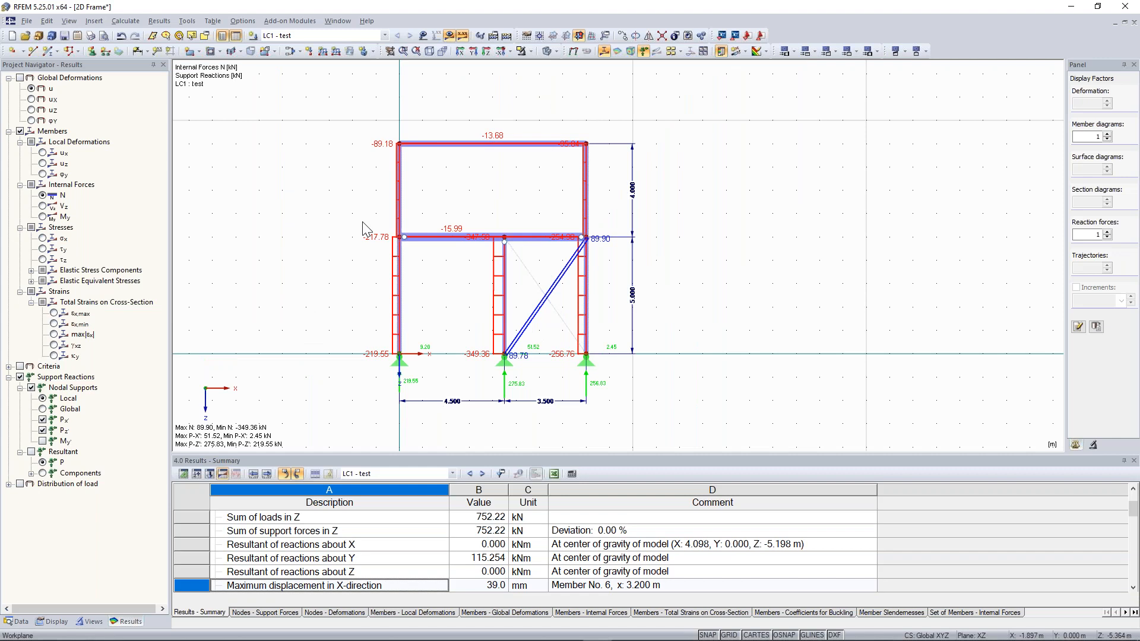
pyautogui.click(17, 622)
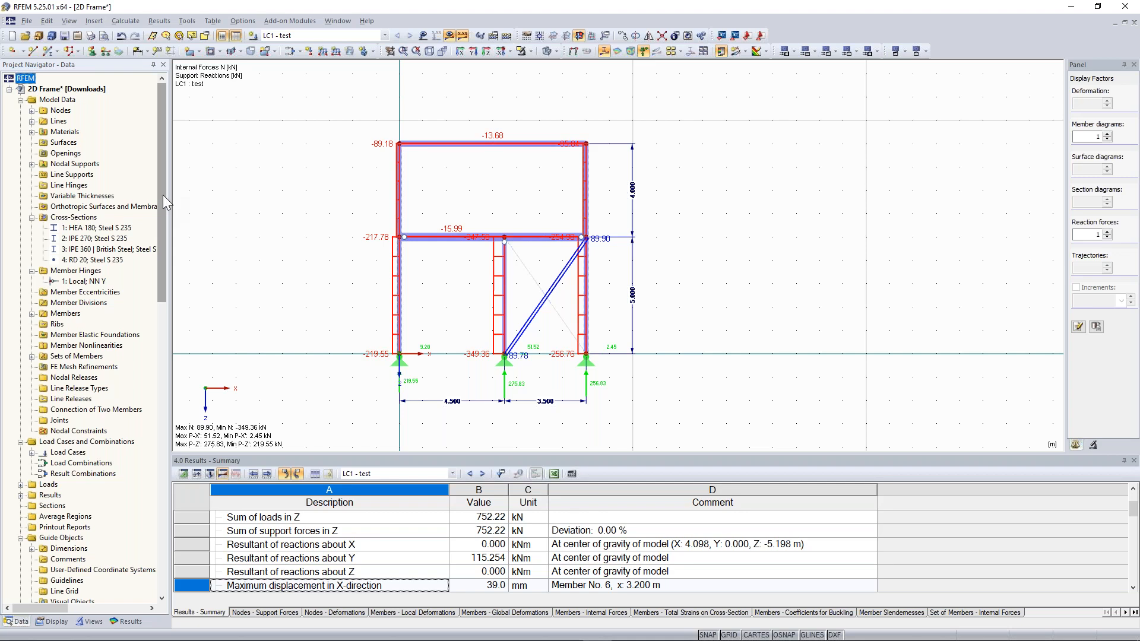
pyautogui.moveTo(158, 178); pyautogui.dragTo(159, 313)
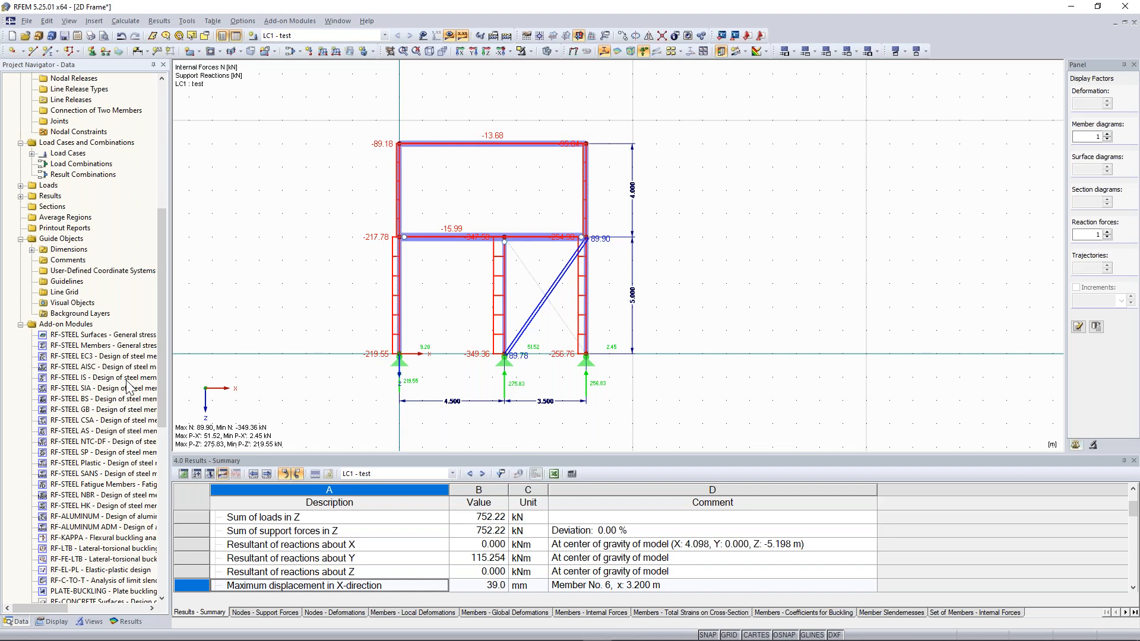
pyautogui.scroll(-12, 153, 439)
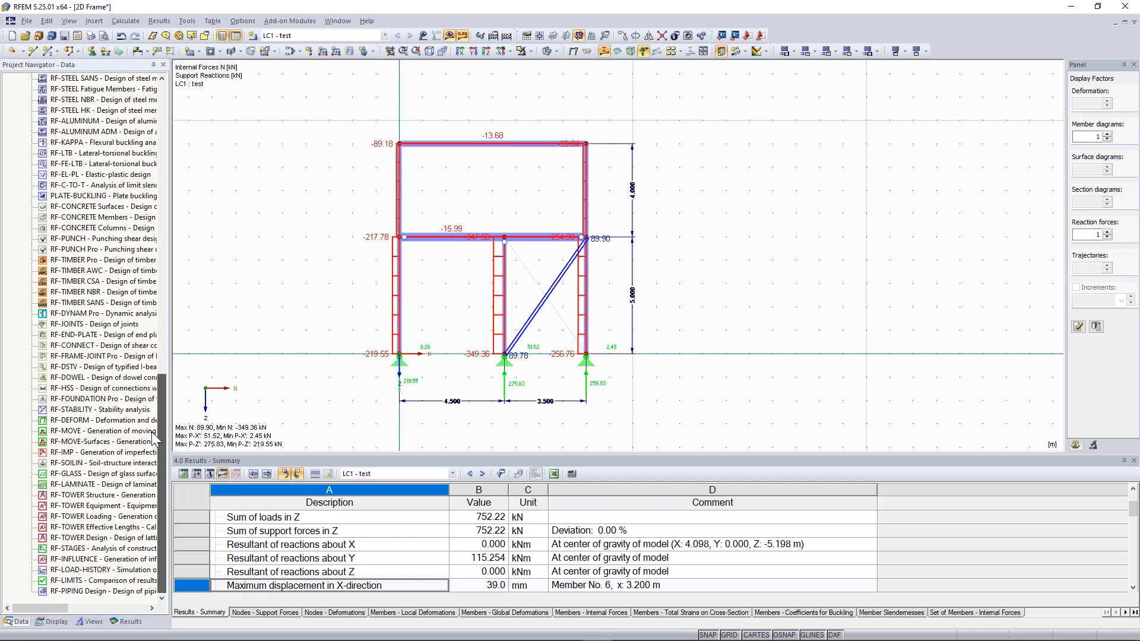
# Start the RF-STABILITY add-on module and accept activating the FE mesh division for straight members.
pyautogui.click(291, 22)
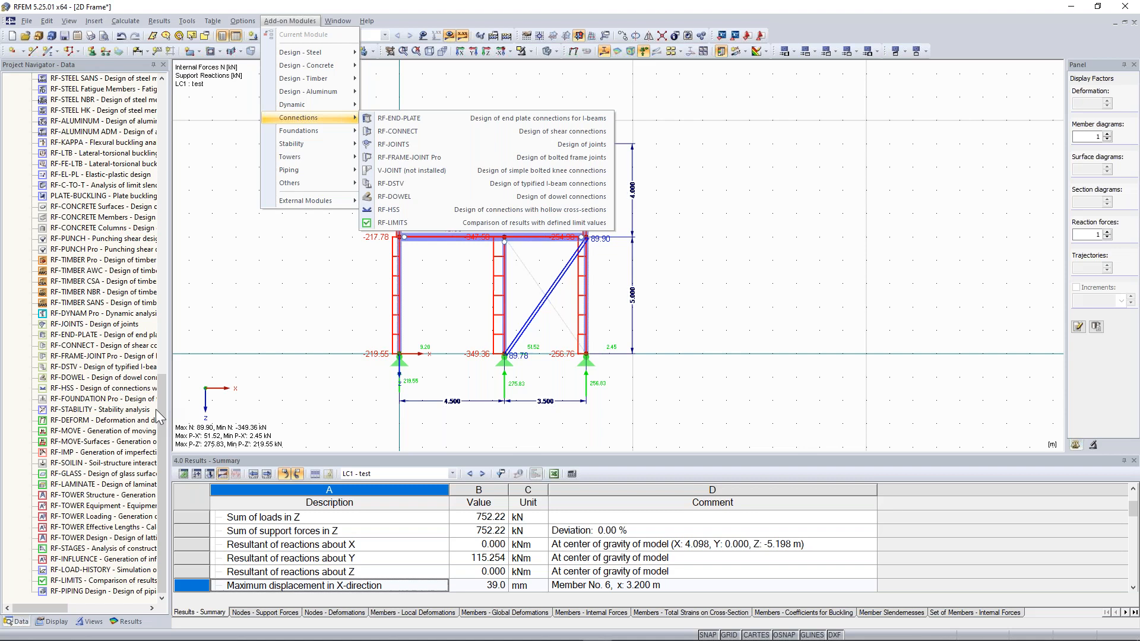
pyautogui.click(273, 336)
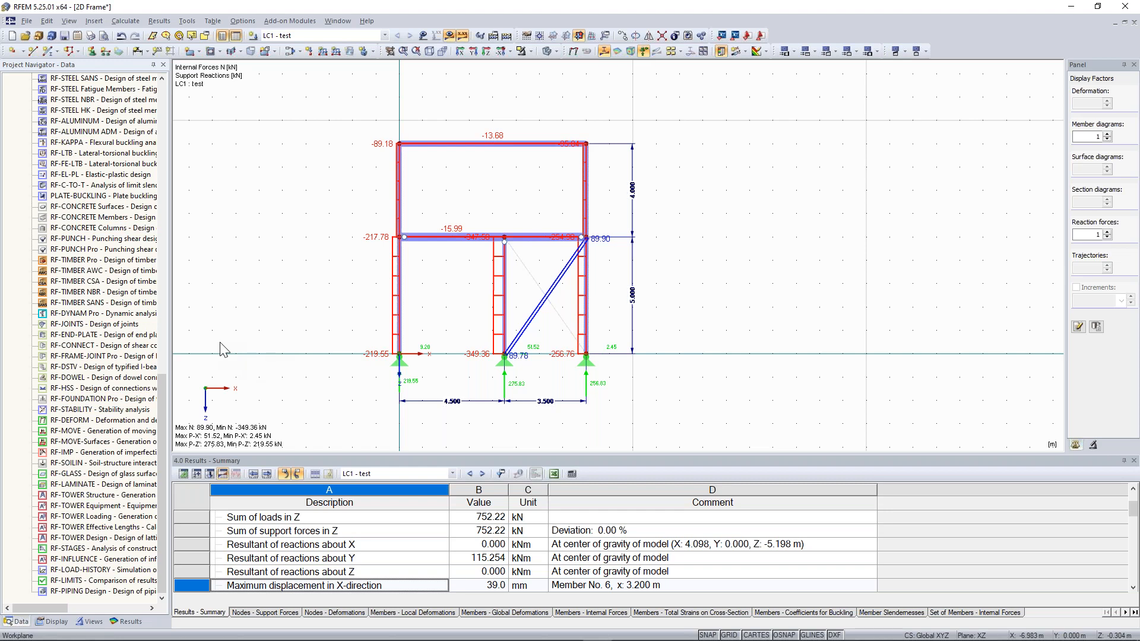
pyautogui.moveTo(546, 306); pyautogui.dragTo(779, 202)
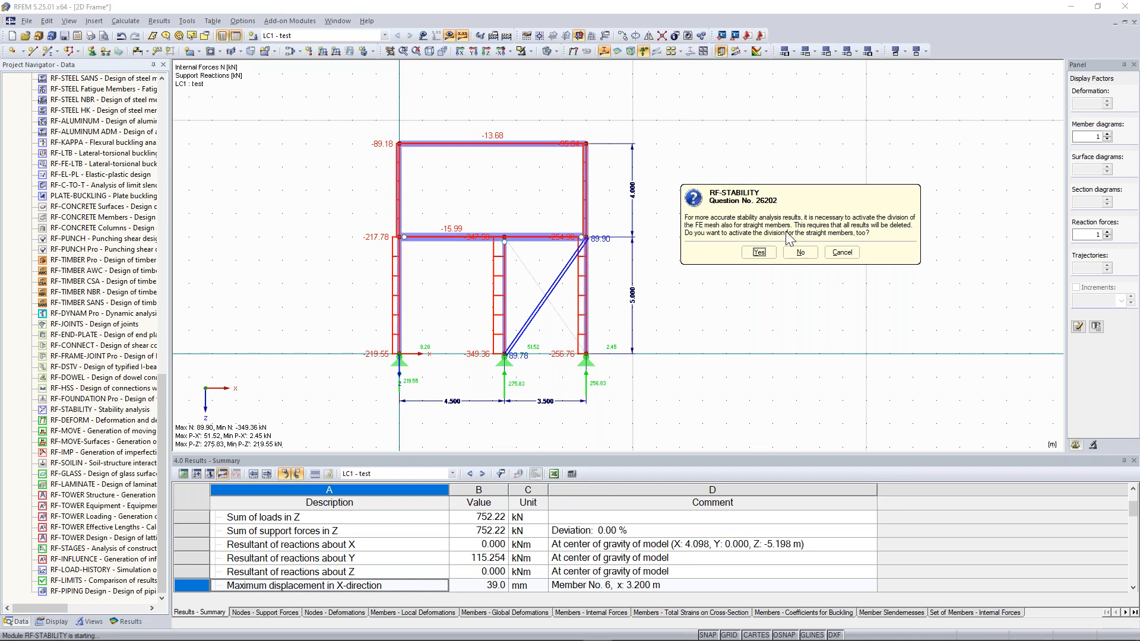
pyautogui.click(760, 252)
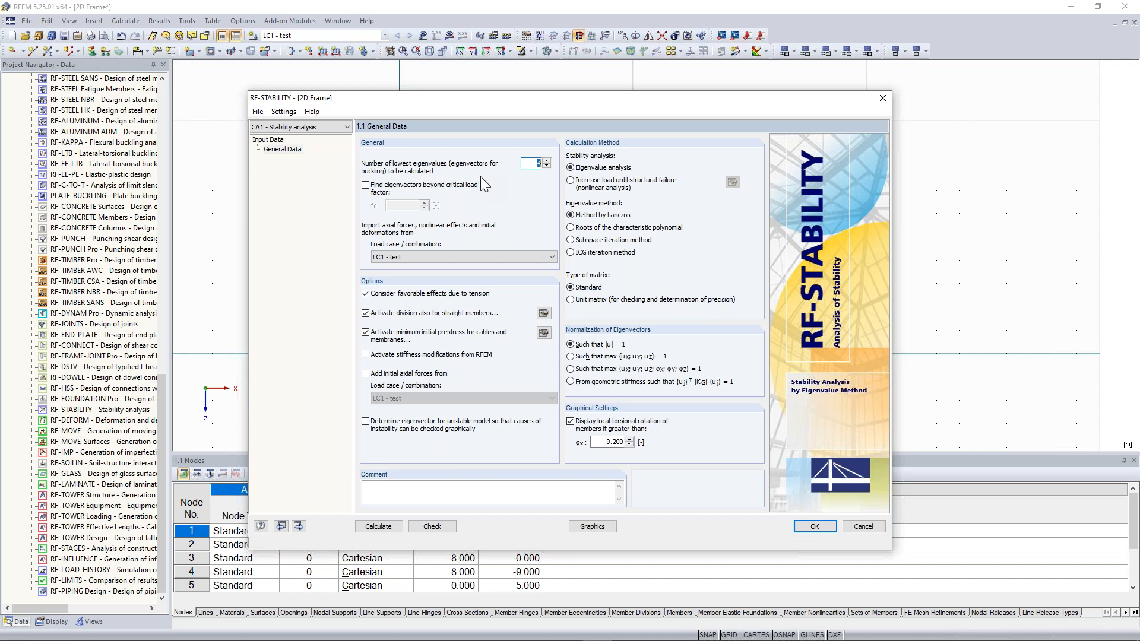
# Turn off favorable effects due to tension and minimum initial prestress for cables and membranes in the stability analysis.
pyautogui.click(534, 163)
pyautogui.click(446, 294)
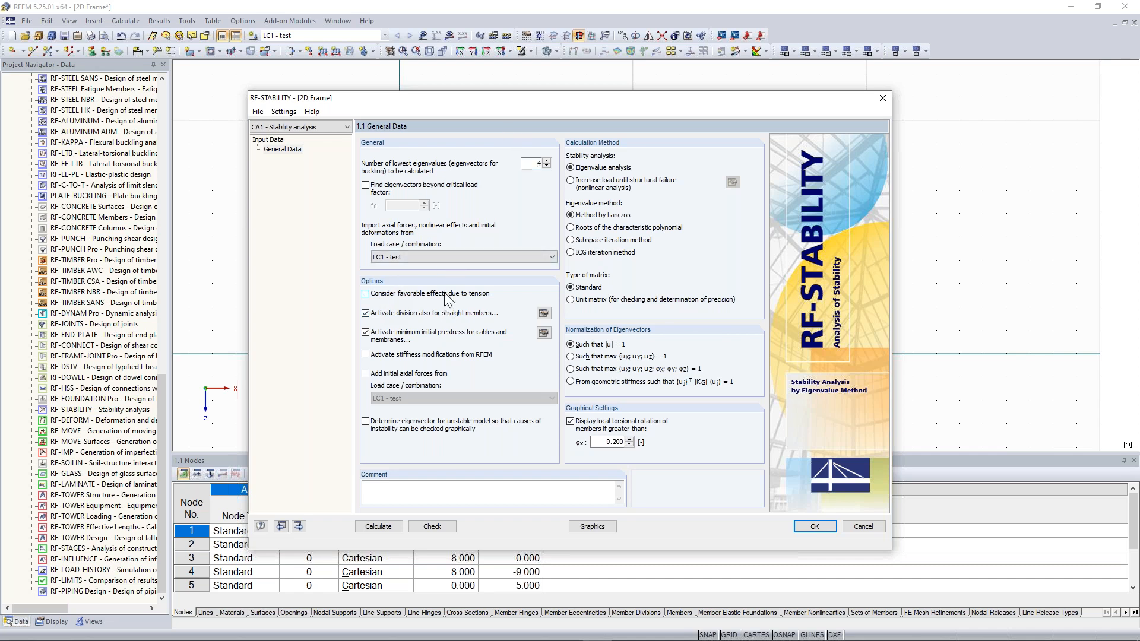
pyautogui.click(421, 336)
# Set the minimum number of divisions for straight members to 10 in the FE mesh settings.
pyautogui.click(543, 312)
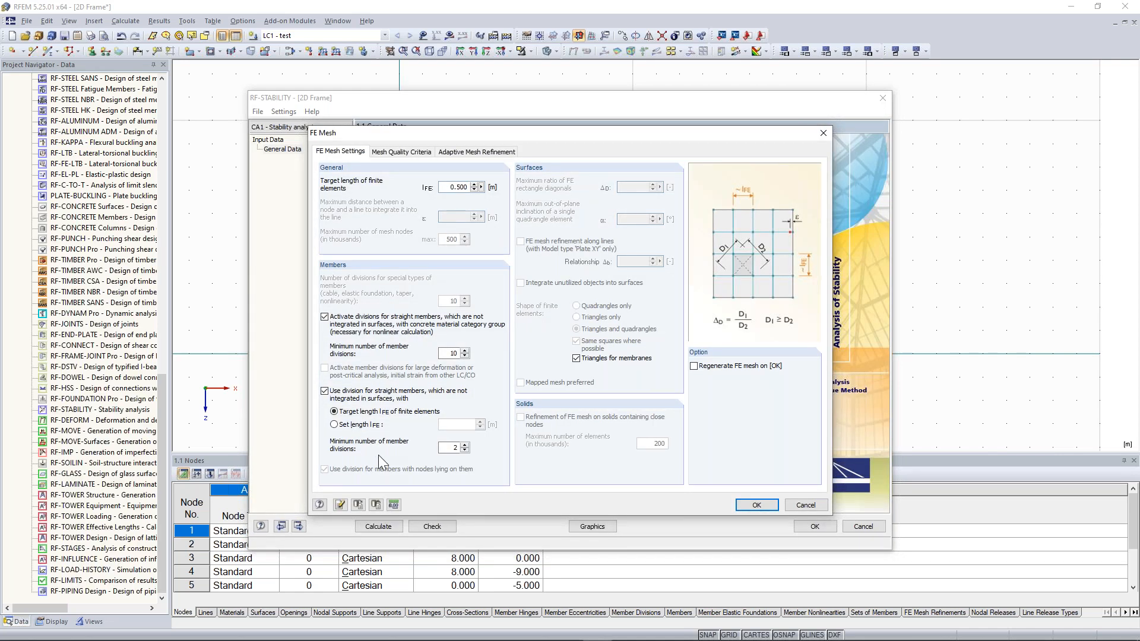
pyautogui.doubleClick(455, 446)
pyautogui.write('1')
pyautogui.write('0')
pyautogui.click(760, 506)
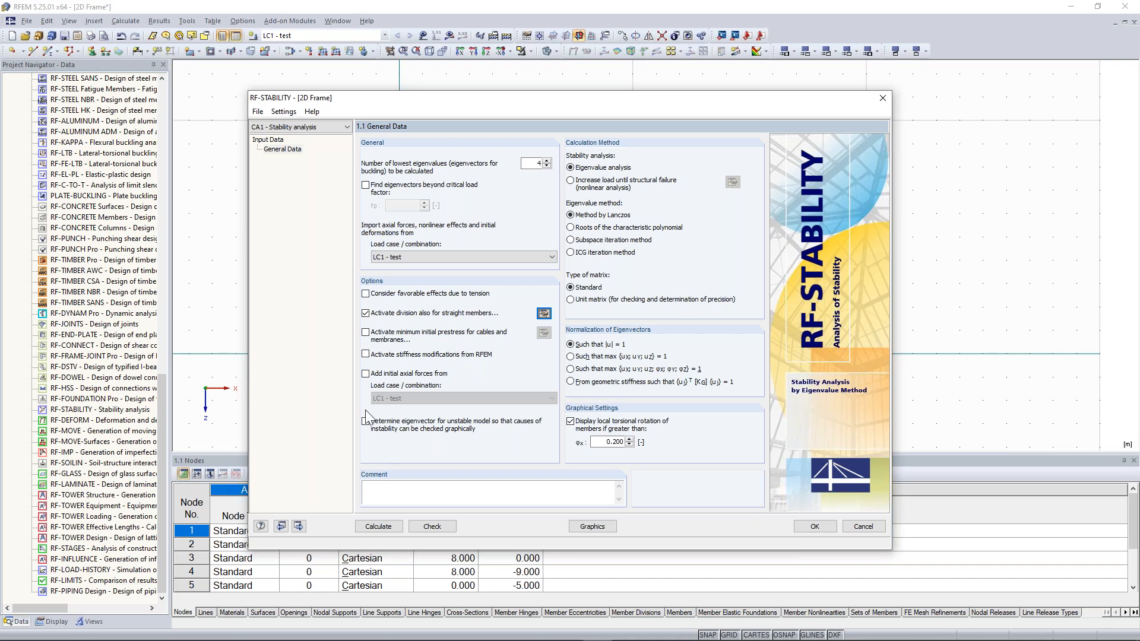
# Calculate the stability analysis and review the critical load factors and magnification factors of the lowest eigenvalues.
pyautogui.click(378, 527)
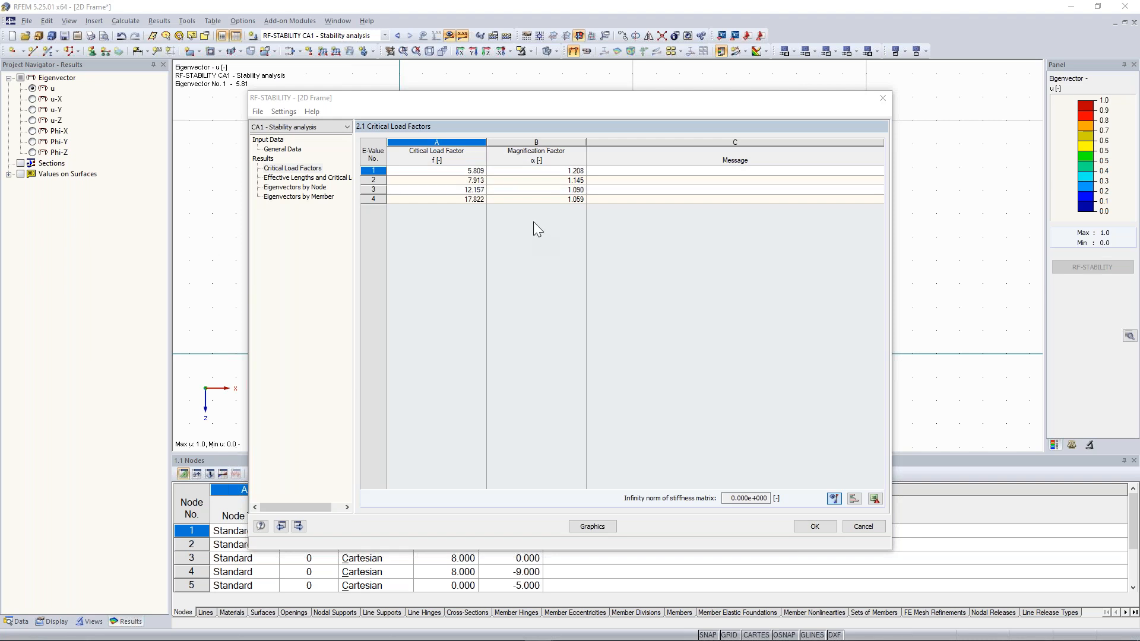
pyautogui.click(469, 170)
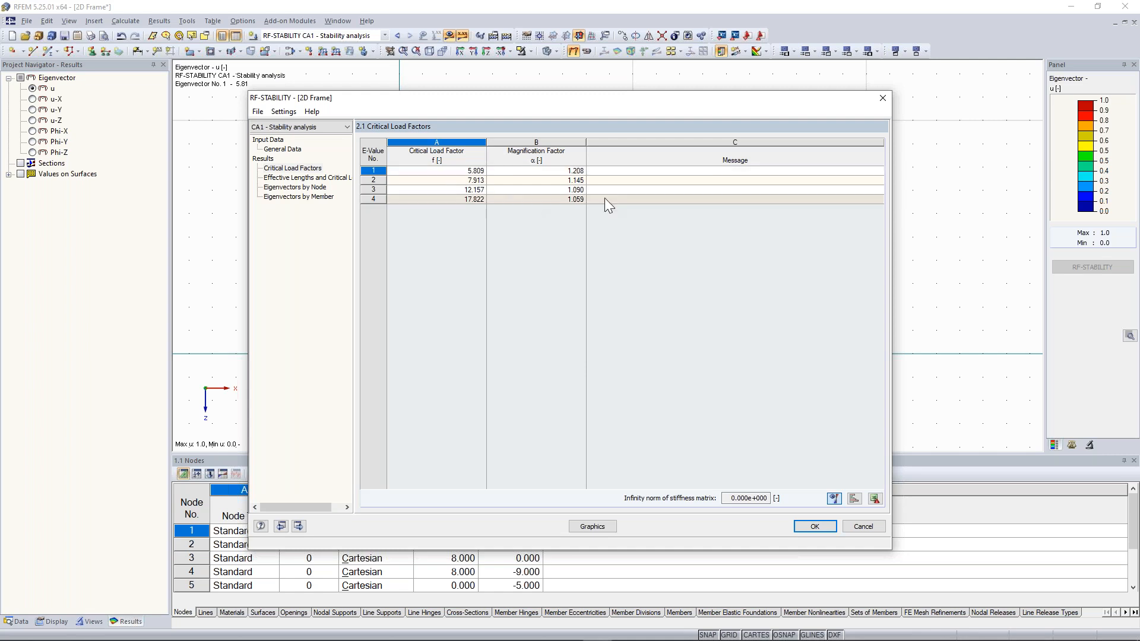
pyautogui.moveTo(550, 104); pyautogui.dragTo(528, 77)
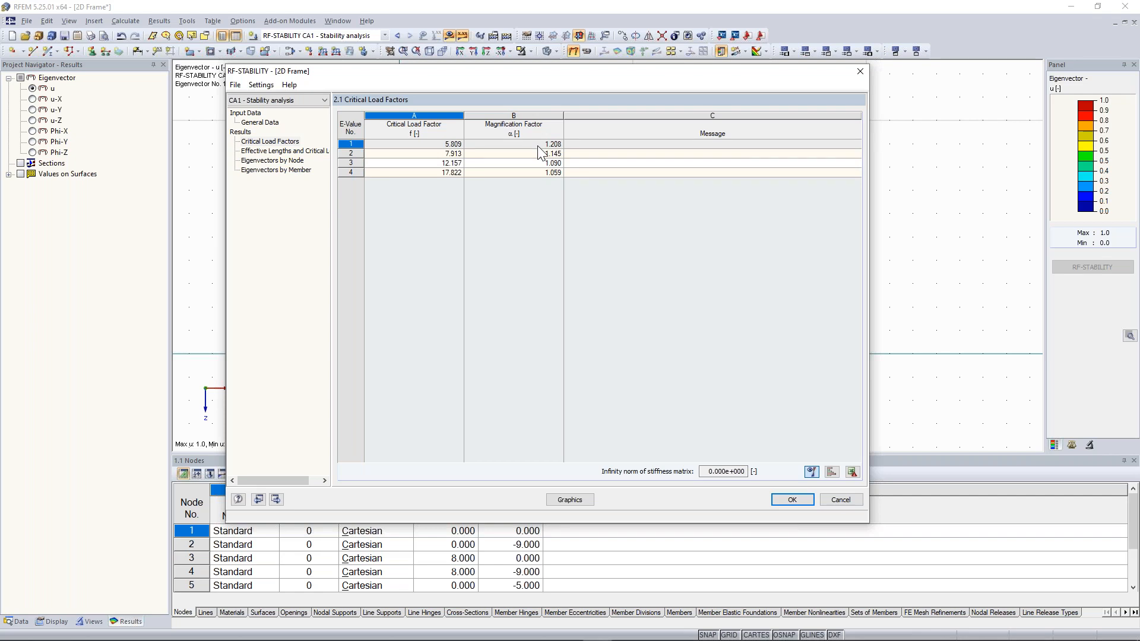
# Review the effective lengths, effective length factors and critical loads of all members in the stability results.
pyautogui.moveTo(540, 75); pyautogui.dragTo(537, 108)
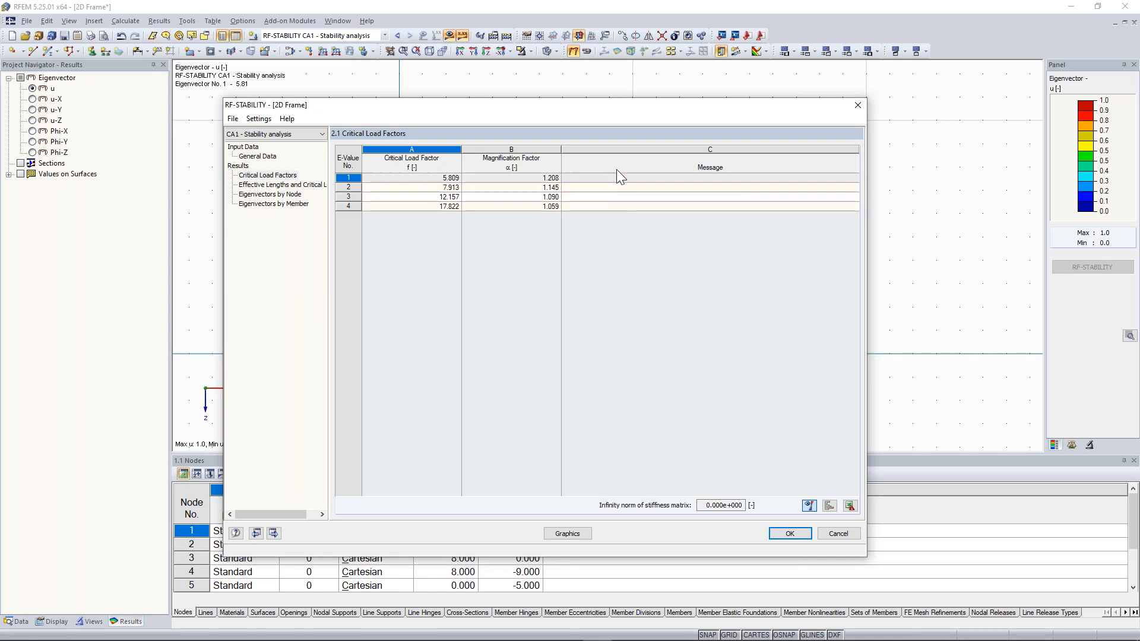
pyautogui.moveTo(598, 110); pyautogui.dragTo(616, 99)
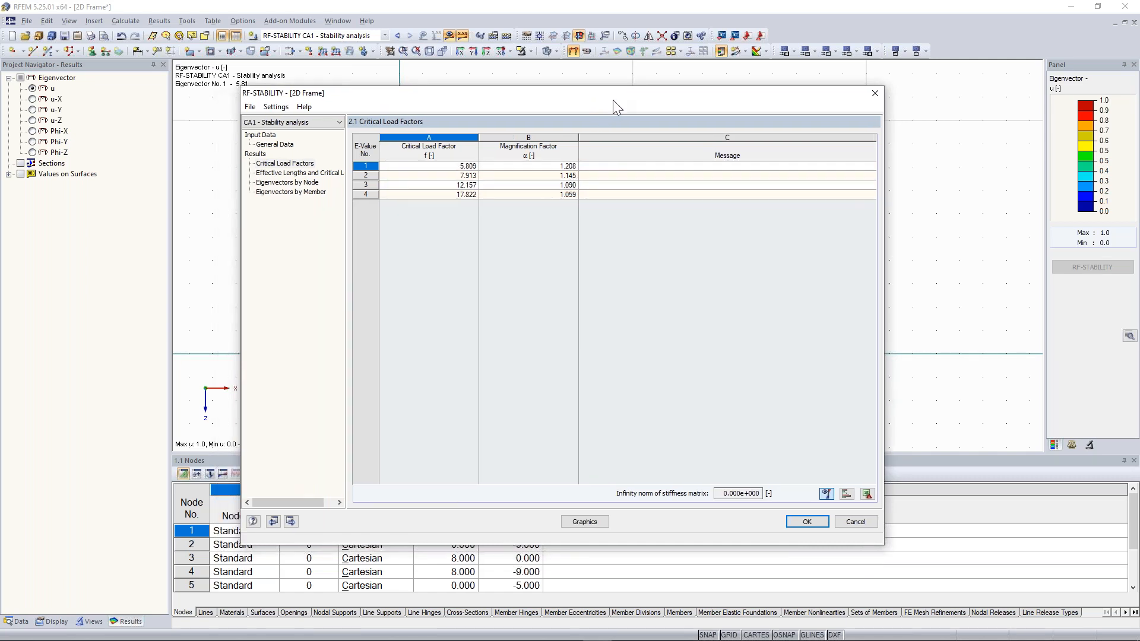
pyautogui.click(314, 173)
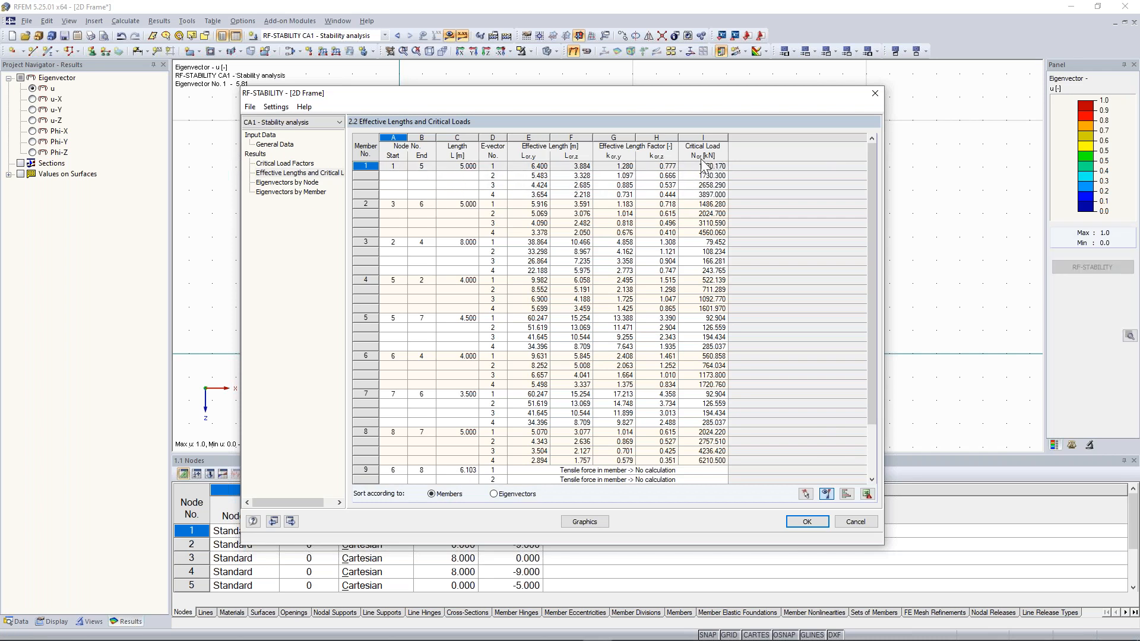
pyautogui.moveTo(649, 107); pyautogui.dragTo(611, 122)
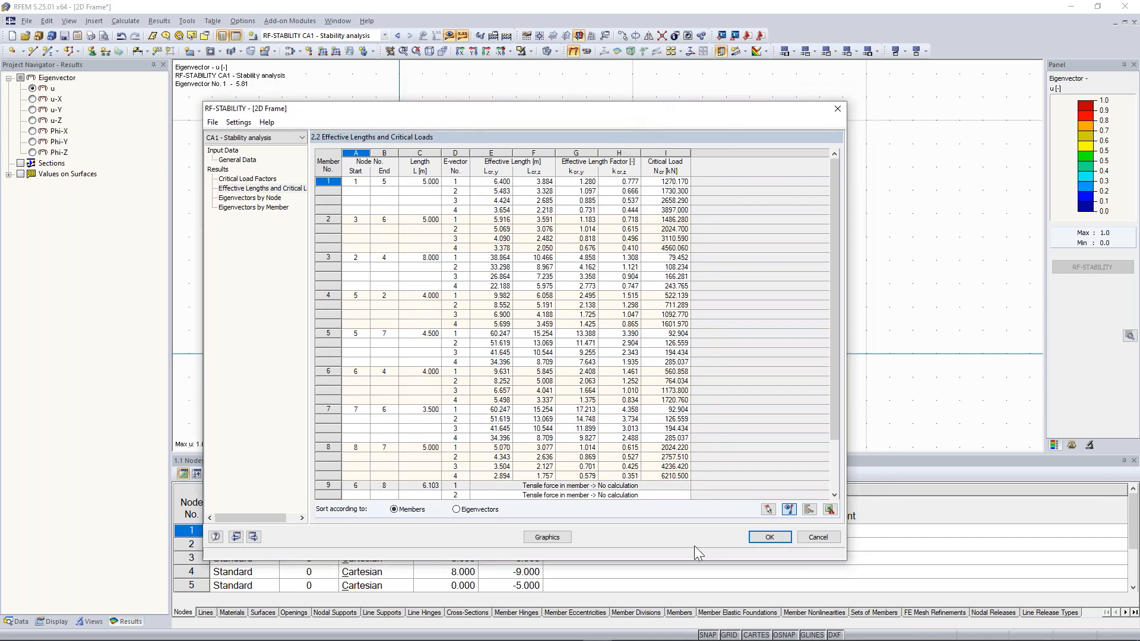
# Close the stability module and show the display factors for eigenvector 1 beside the frame.
pyautogui.click(766, 538)
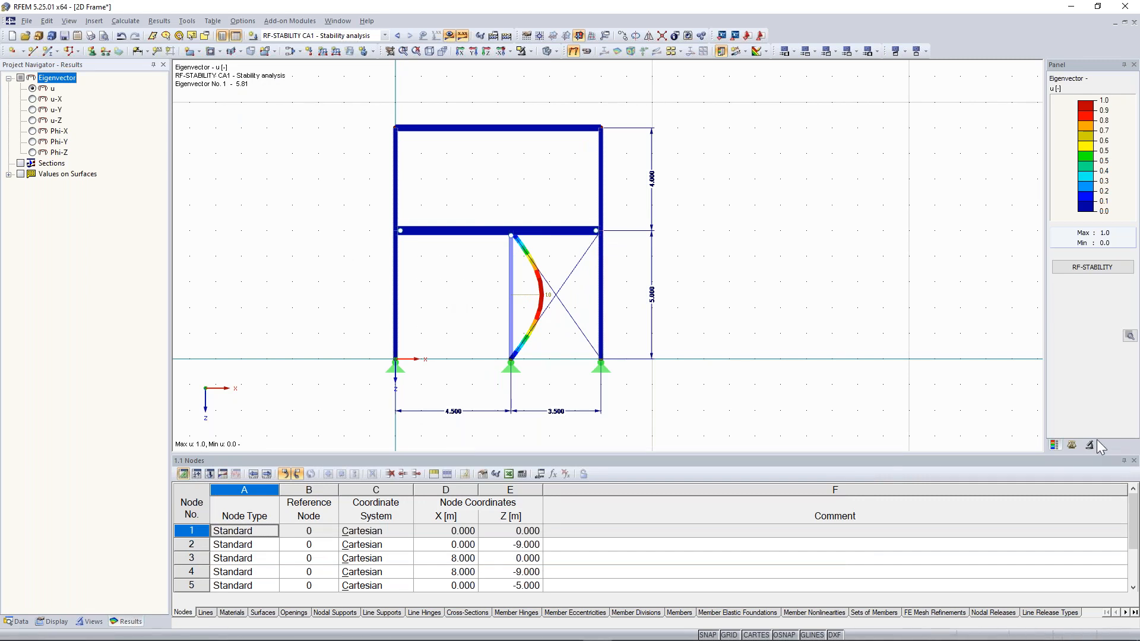
pyautogui.click(1071, 446)
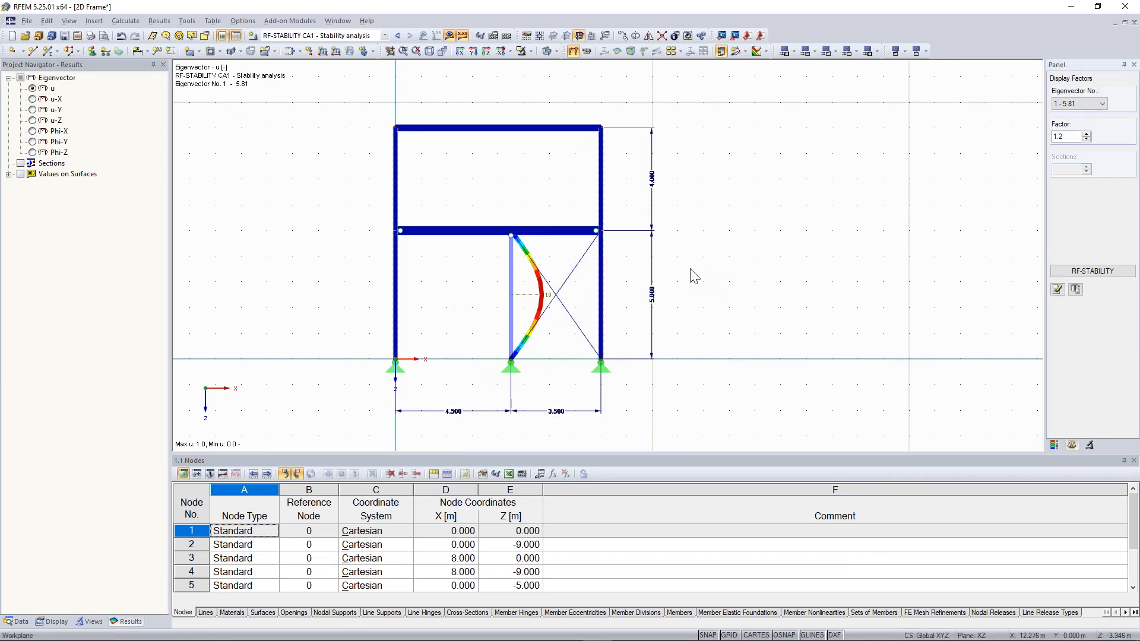
pyautogui.moveTo(707, 266); pyautogui.dragTo(765, 265, button='middle')
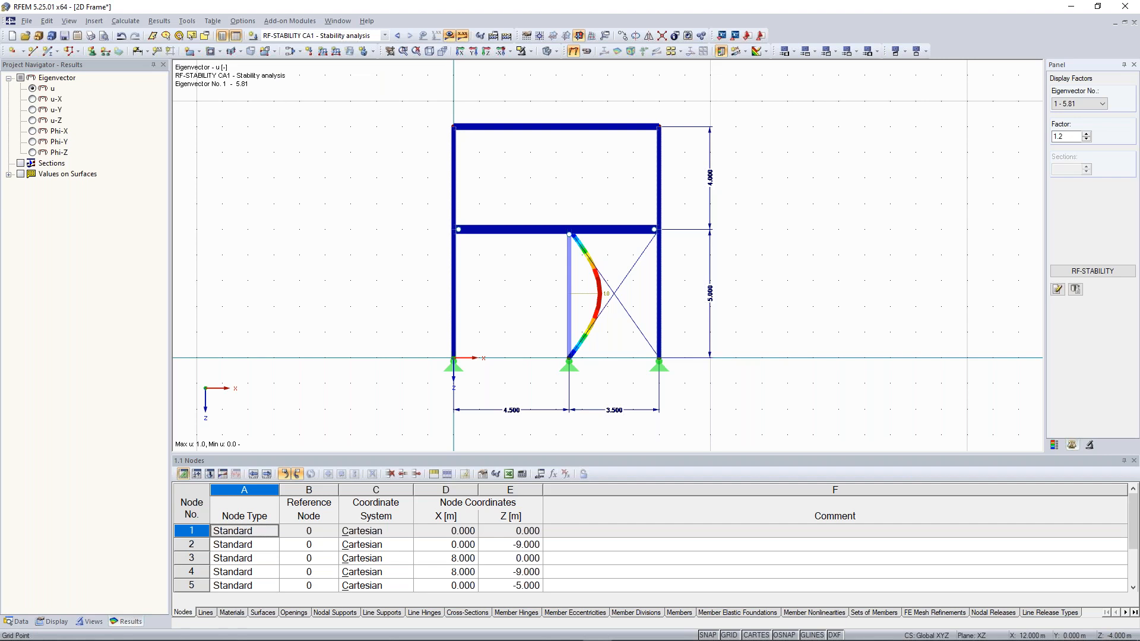
# Show the LC1 loads on the frame without results, and return to the stability analysis results.
pyautogui.click(396, 36)
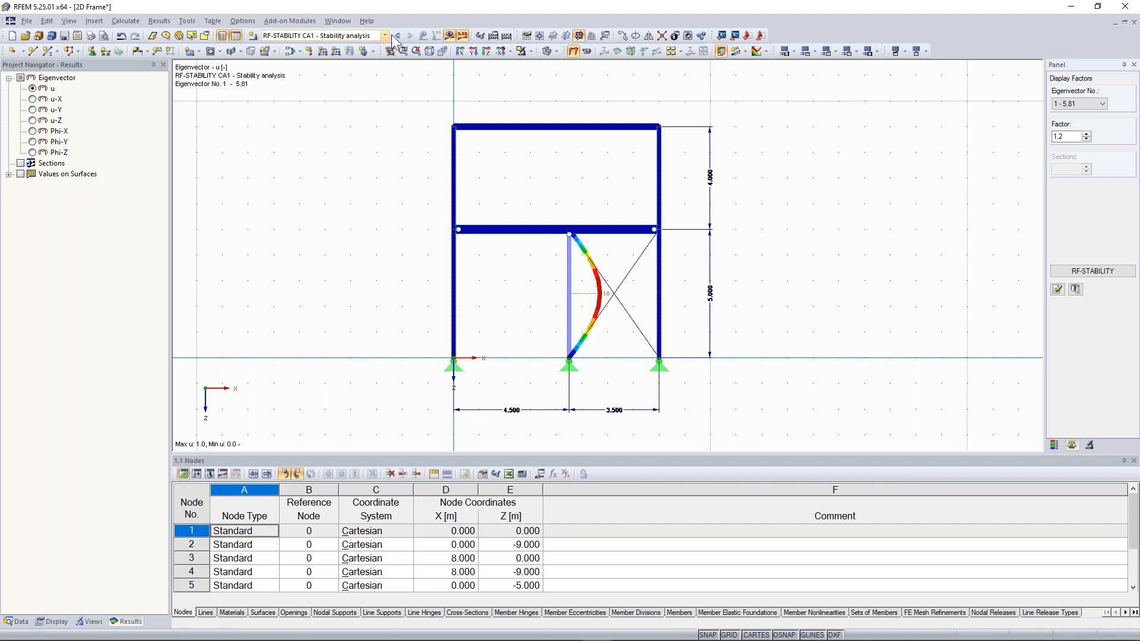
pyautogui.click(438, 36)
pyautogui.click(448, 38)
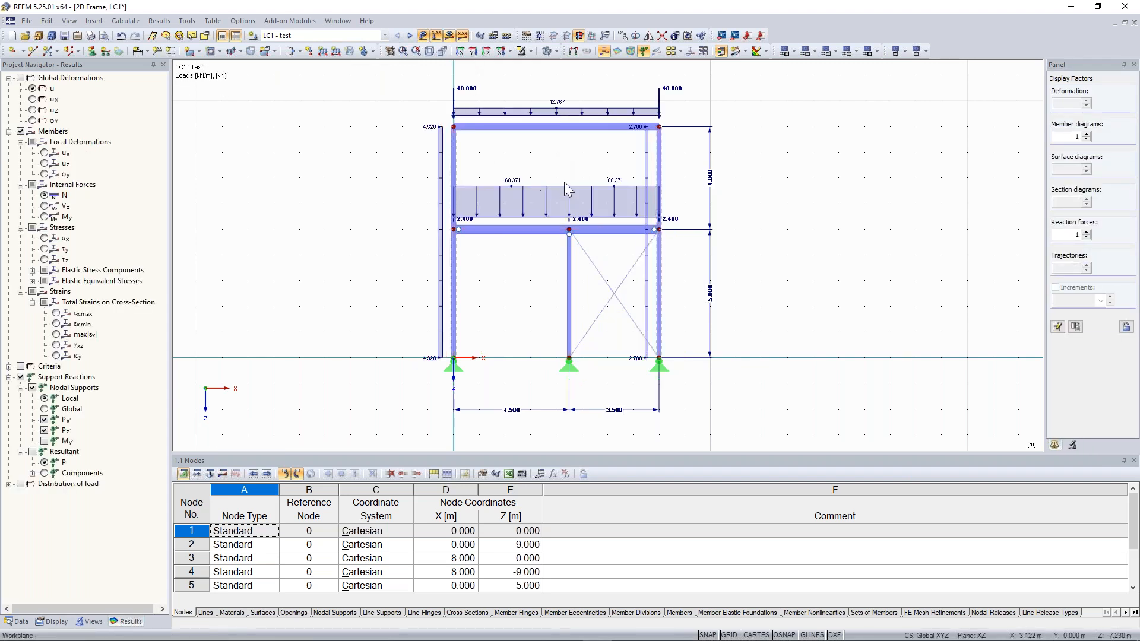
pyautogui.click(410, 36)
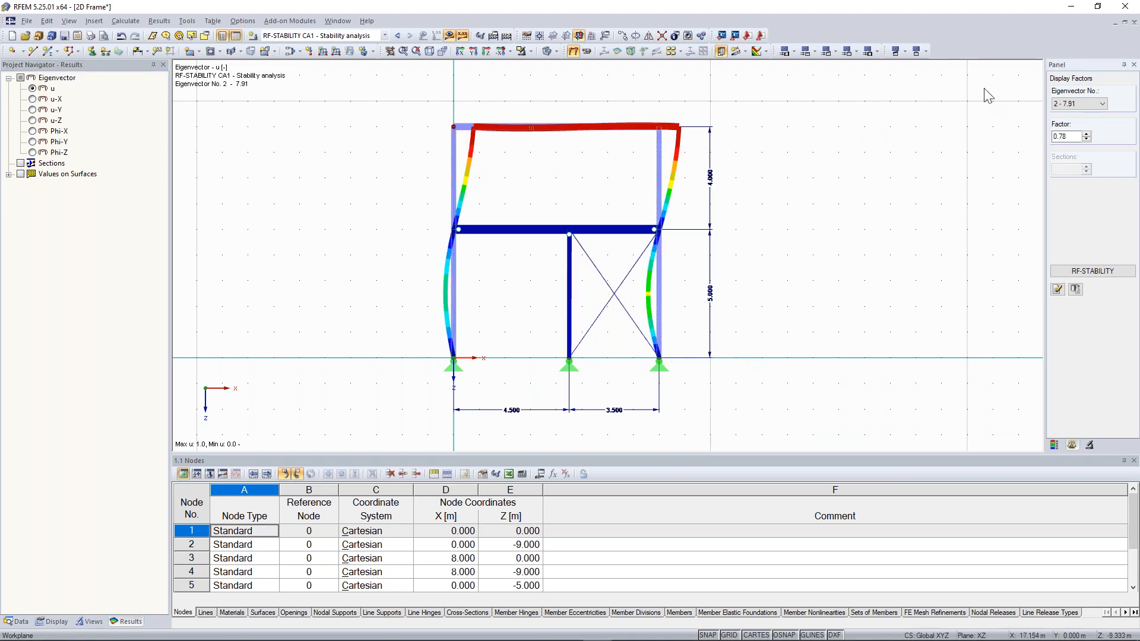
# Compare the buckling shapes of eigenvectors 3 and 4, and return to eigenvector 1.
pyautogui.click(1087, 105)
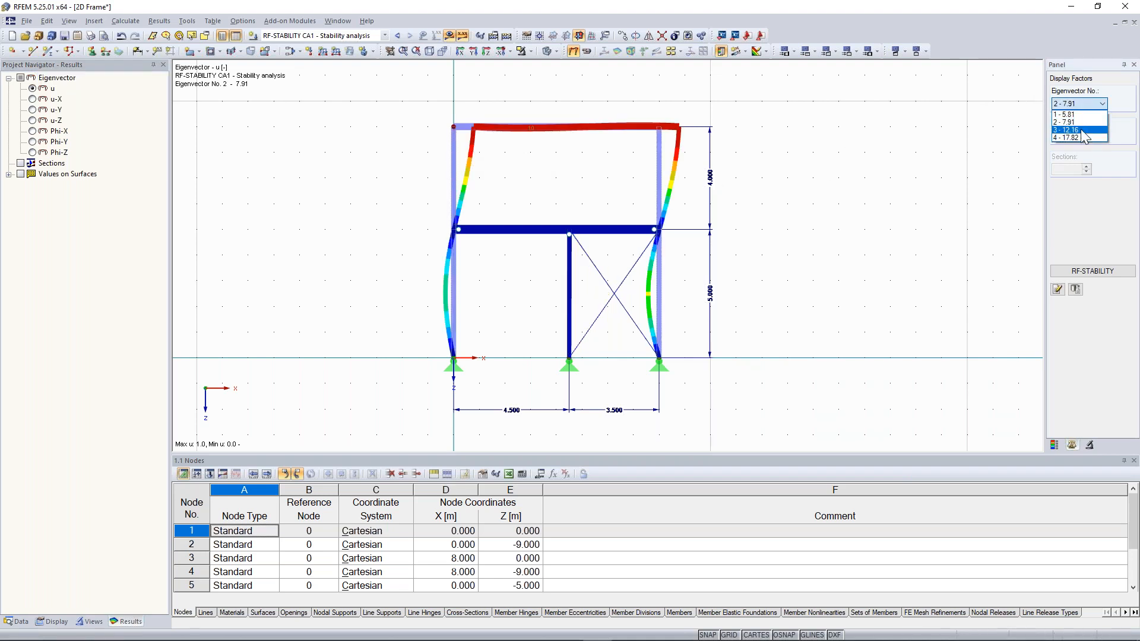
pyautogui.click(1085, 127)
pyautogui.click(1081, 105)
pyautogui.click(1072, 137)
pyautogui.click(1080, 104)
pyautogui.click(1075, 113)
# Examine the first buckling shape at the lower middle column, member 8.
pyautogui.scroll(-3, 814, 261)
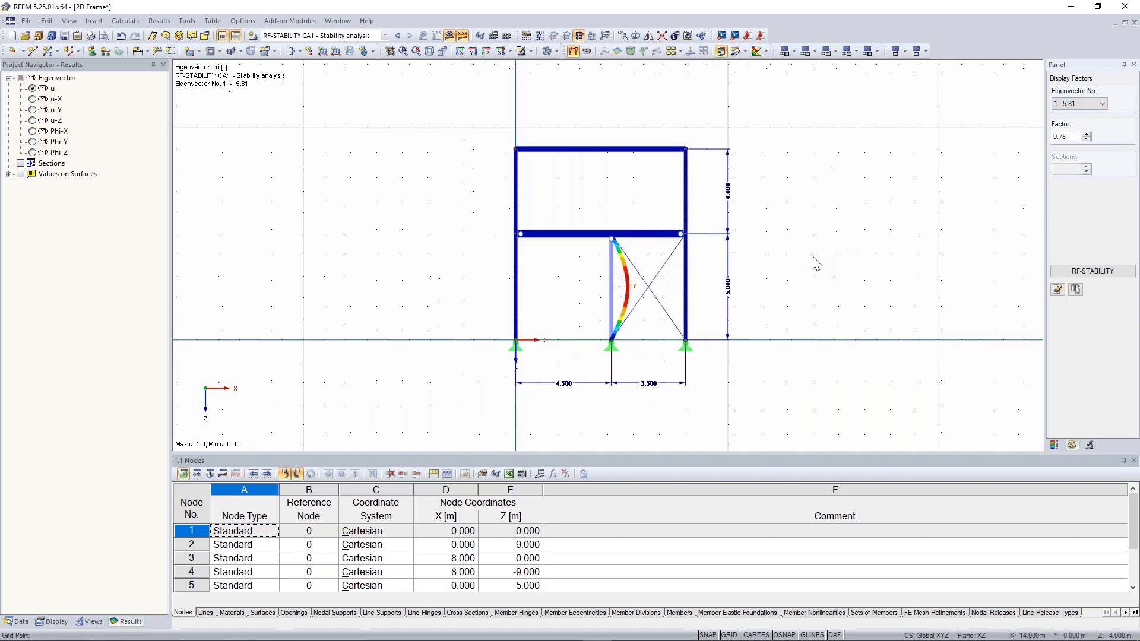
pyautogui.scroll(3, 809, 264)
pyautogui.scroll(1, 803, 261)
pyautogui.moveTo(763, 221); pyautogui.dragTo(838, 221, button='middle')
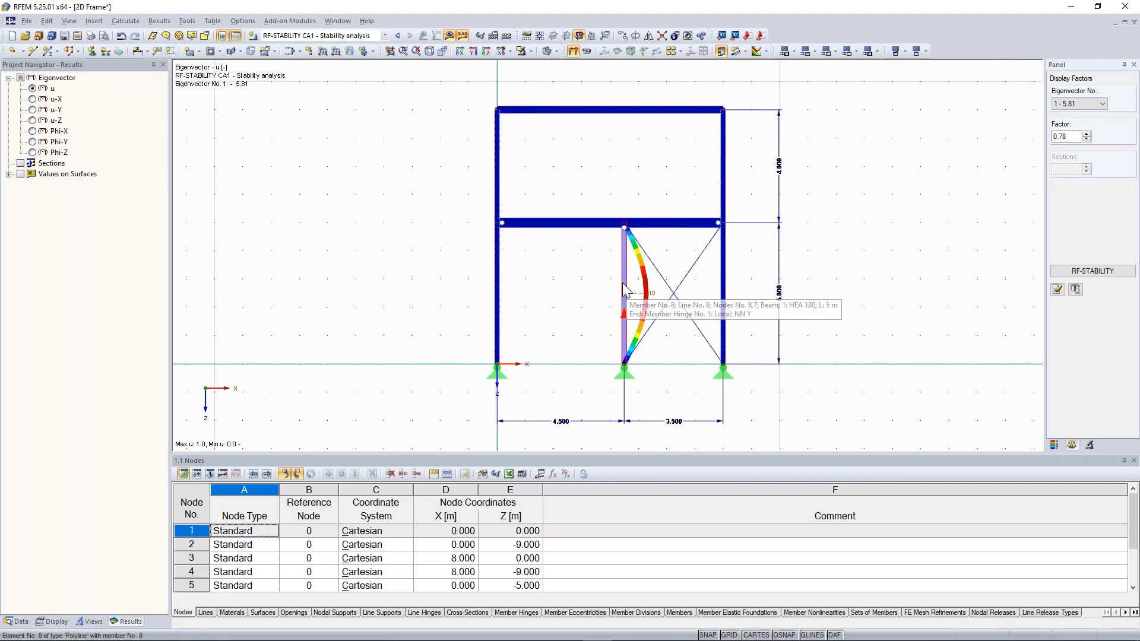
pyautogui.scroll(1, 625, 286)
pyautogui.scroll(-1, 604, 279)
pyautogui.scroll(-1, 590, 279)
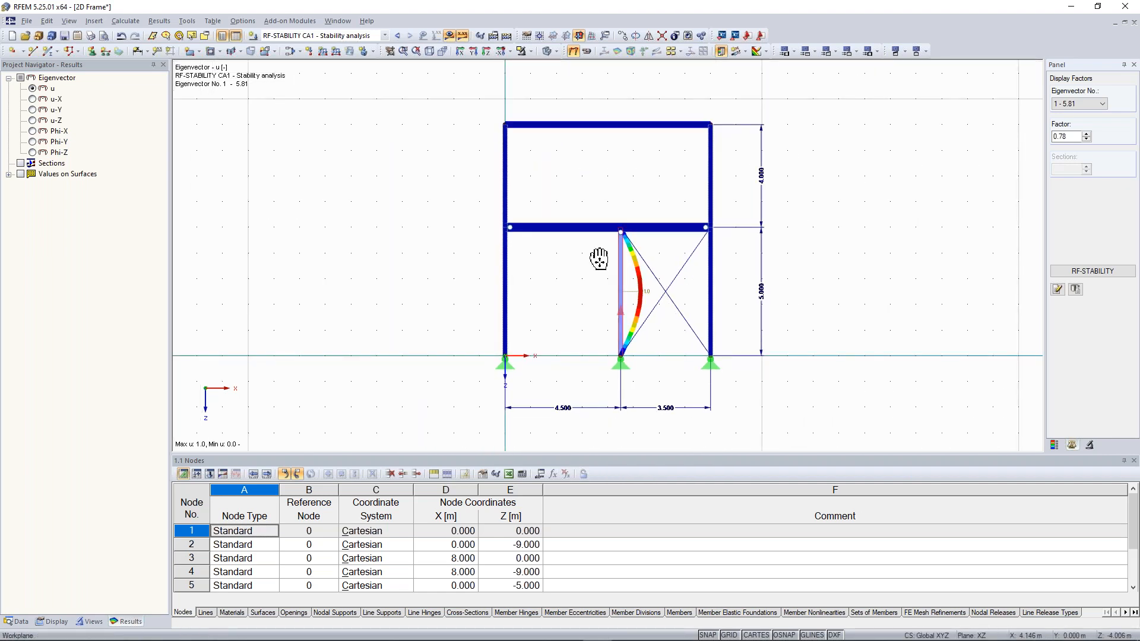
pyautogui.moveTo(599, 260); pyautogui.dragTo(574, 262, button='middle')
pyautogui.scroll(3, 589, 272)
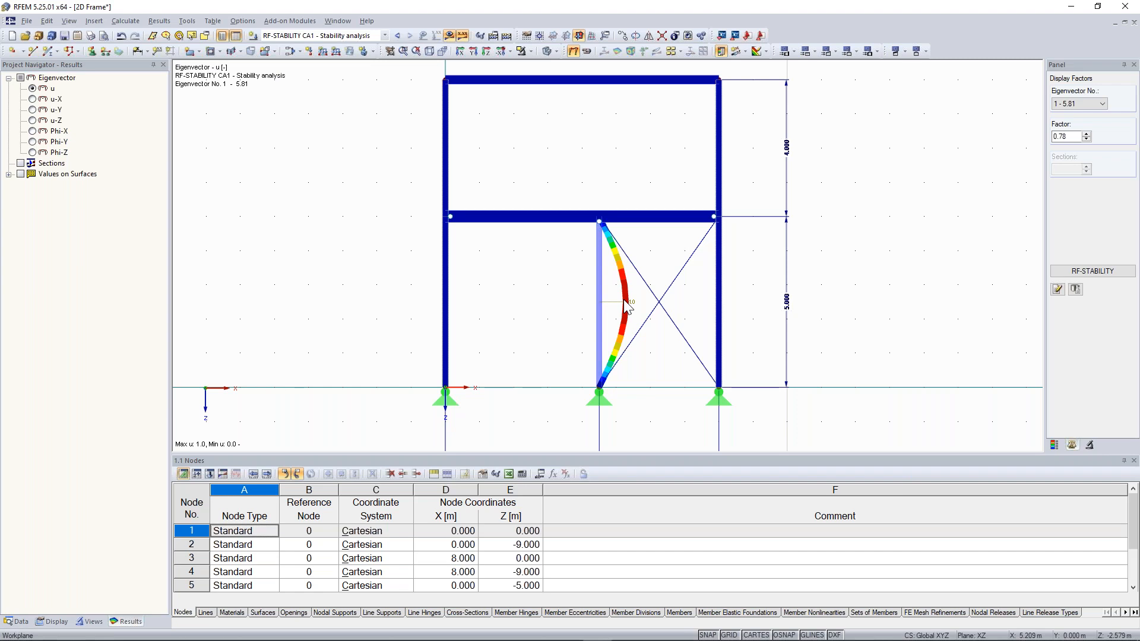
# Look up the effective lengths and critical load of member 8 for eigenvector 1 in the stability results.
pyautogui.click(1093, 271)
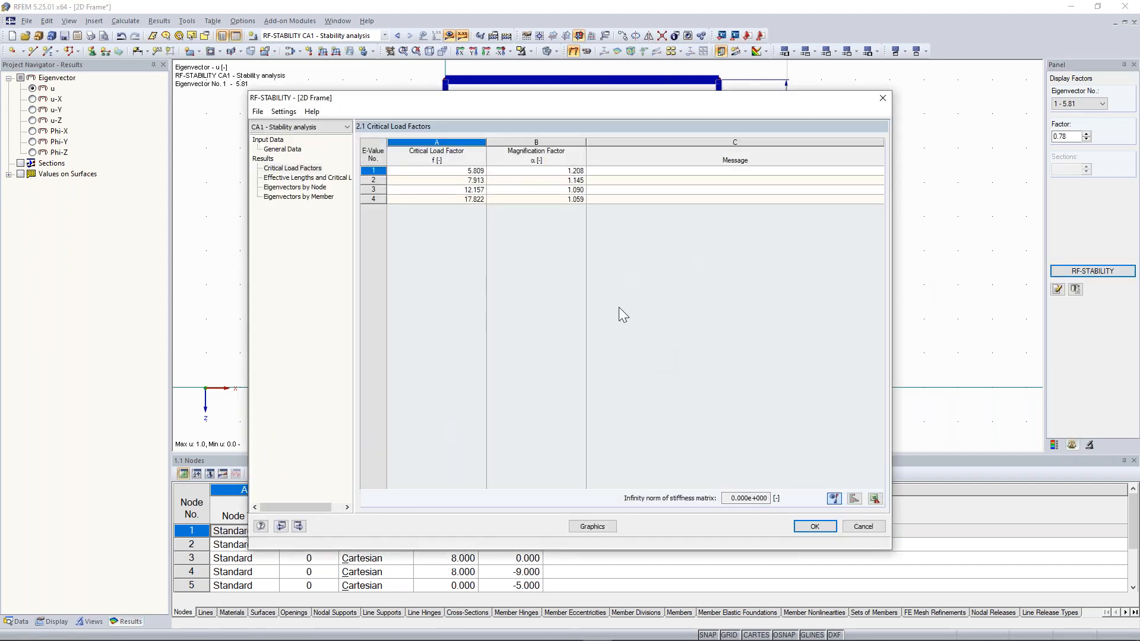
pyautogui.click(307, 178)
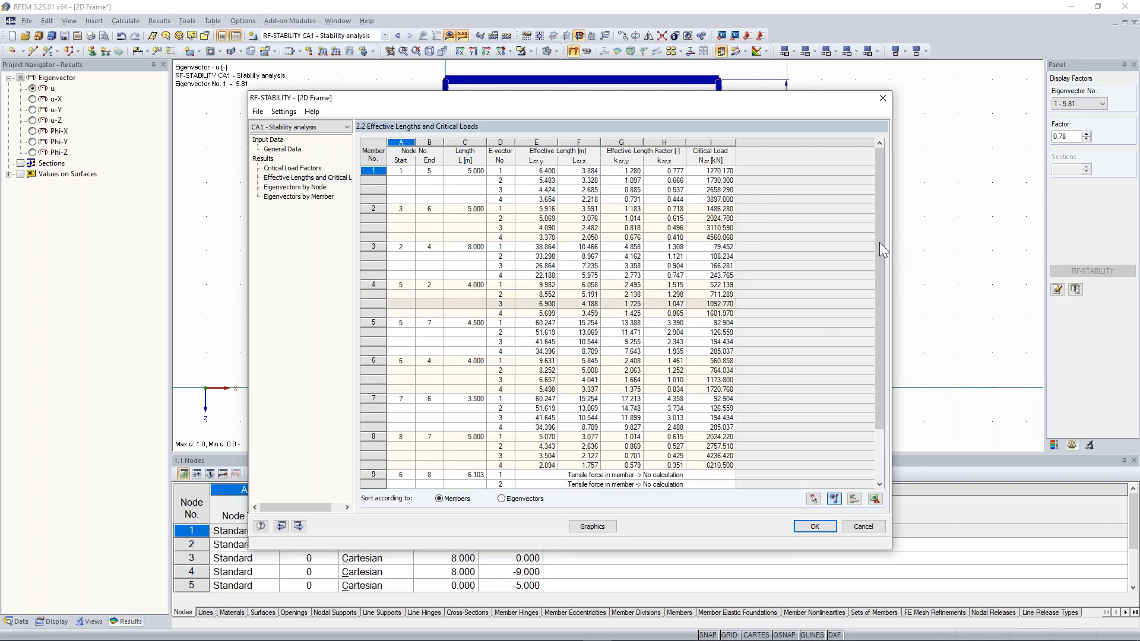
pyautogui.scroll(-2, 879, 251)
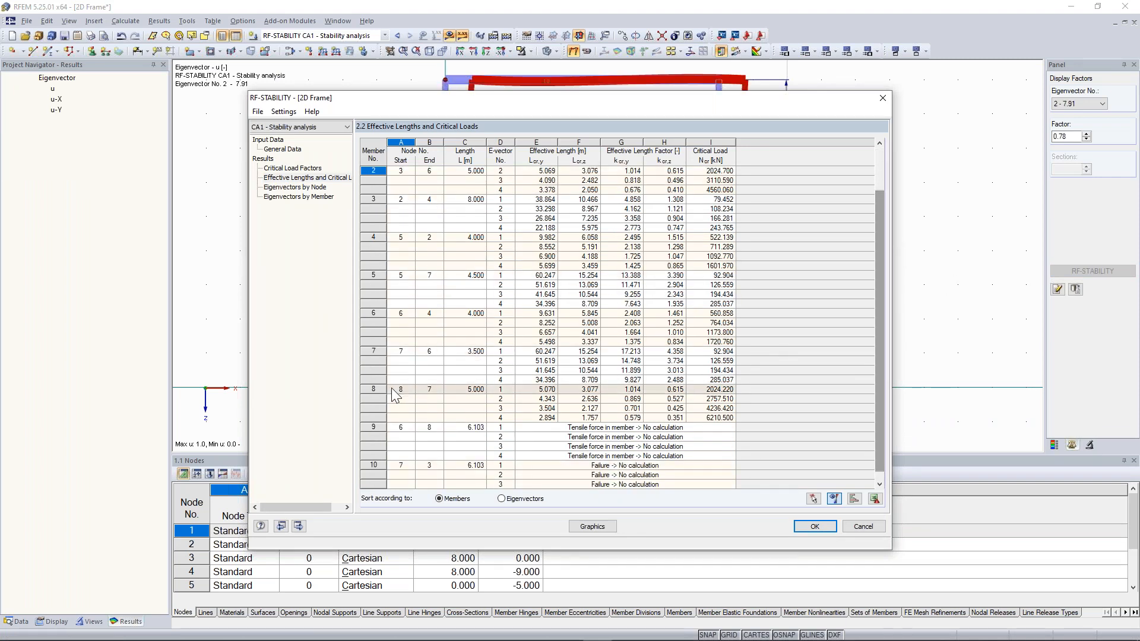
pyautogui.click(501, 390)
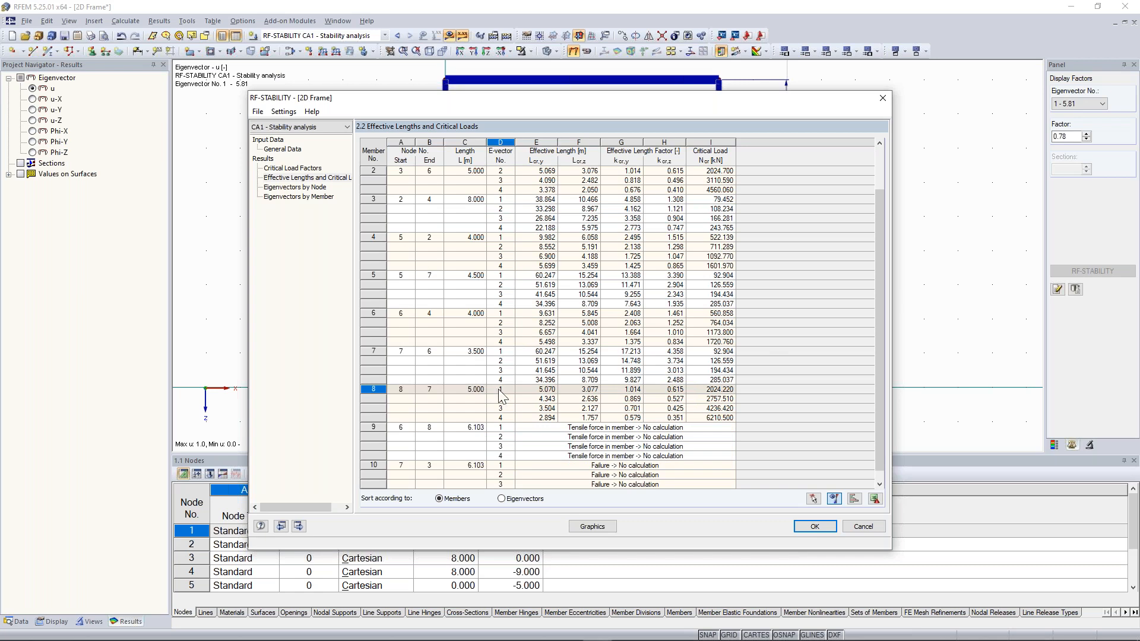
pyautogui.click(711, 390)
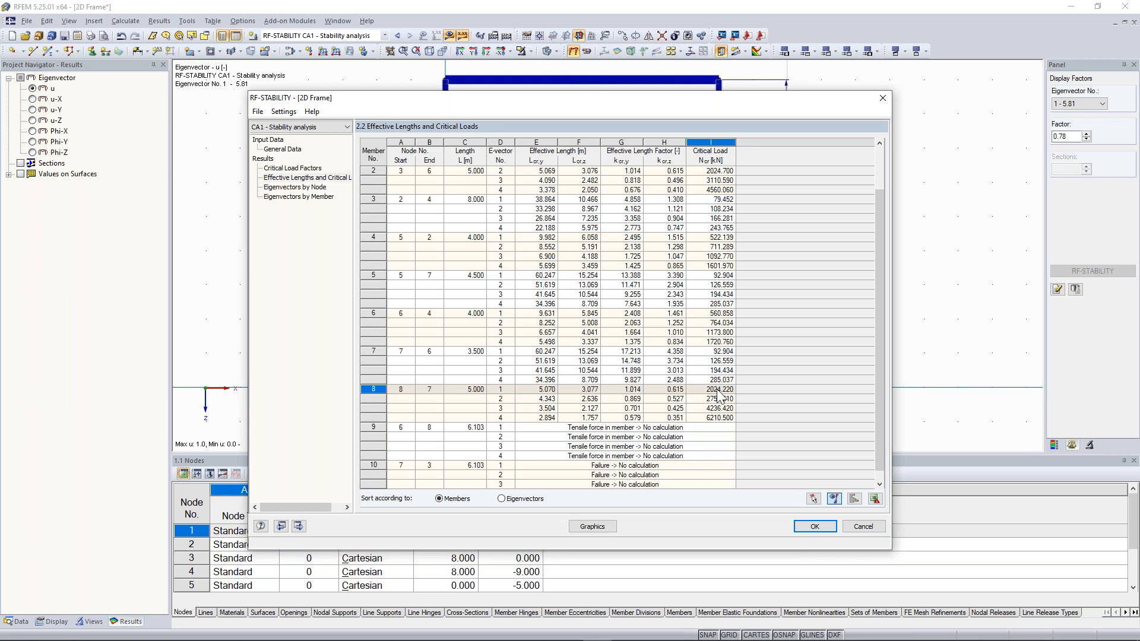
# Compare the member 8 table entry with its buckled shape in the model, and close the stability module.
pyautogui.moveTo(717, 98); pyautogui.dragTo(716, 370)
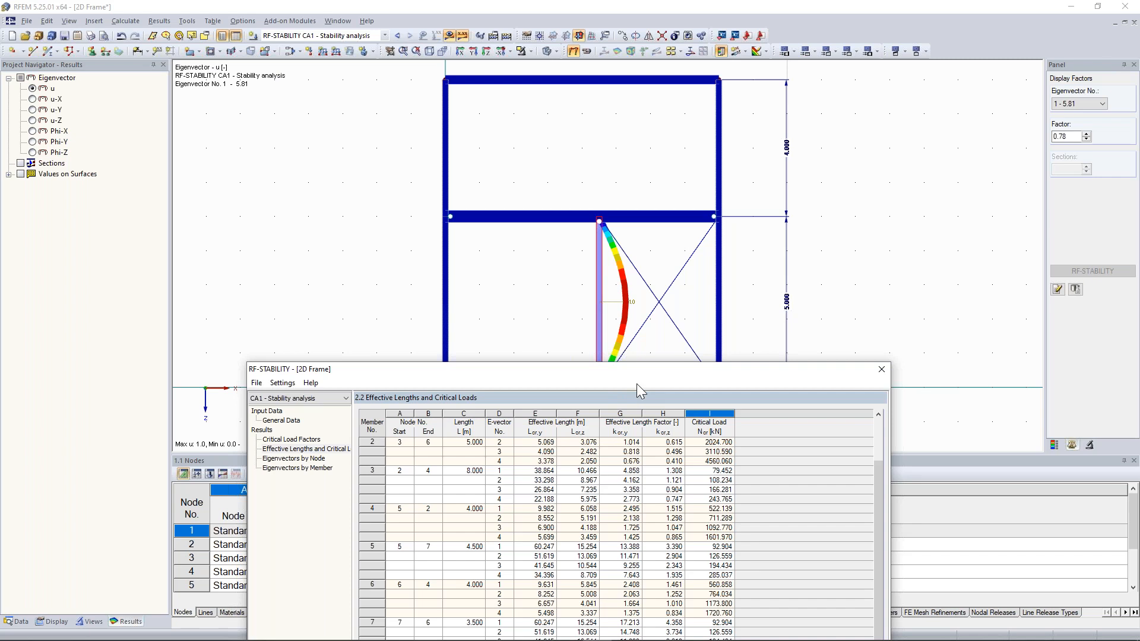
pyautogui.moveTo(631, 370); pyautogui.dragTo(618, 108)
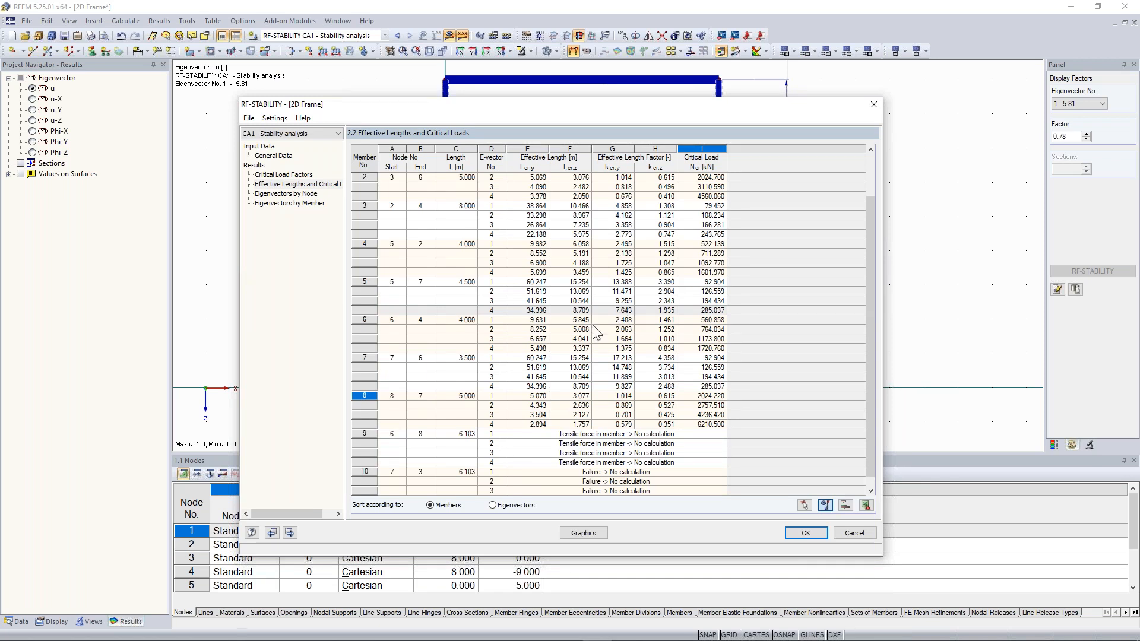
pyautogui.click(873, 105)
pyautogui.scroll(-2, 538, 283)
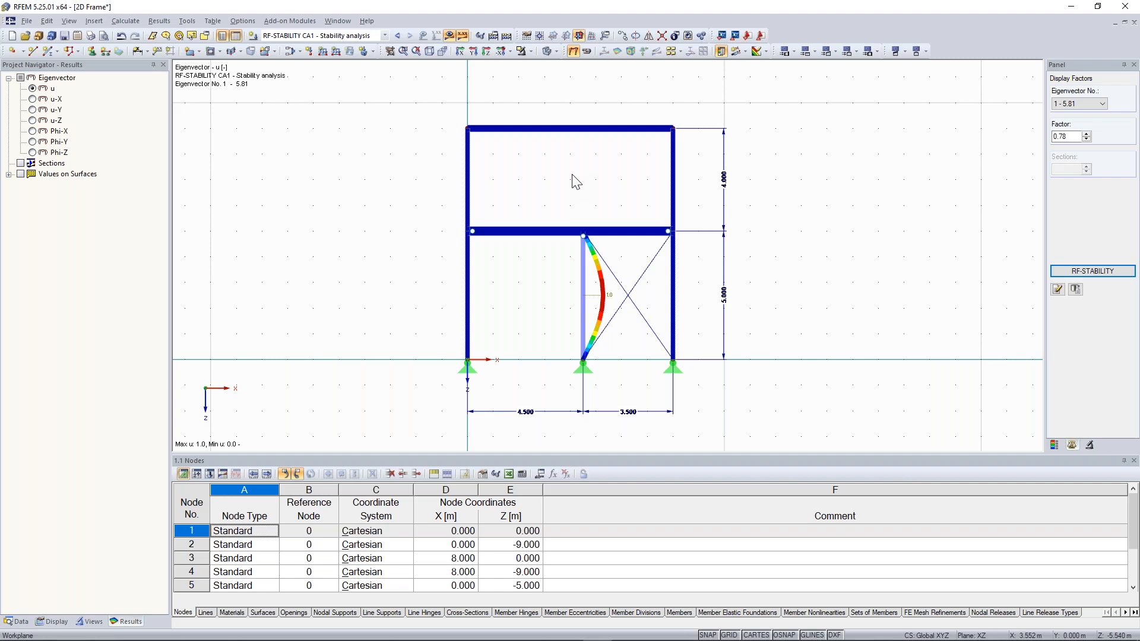
pyautogui.moveTo(571, 174); pyautogui.dragTo(583, 190, button='middle')
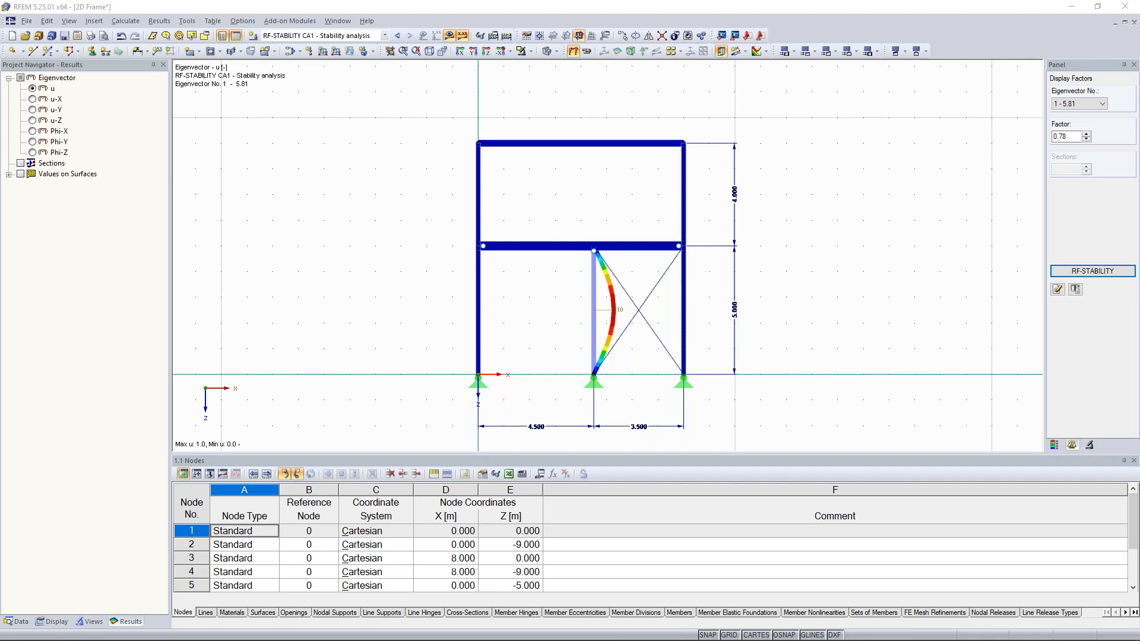
# Review the global calculation parameters of the model and dismiss the dialog.
pyautogui.click(183, 24)
pyautogui.moveTo(126, 18)
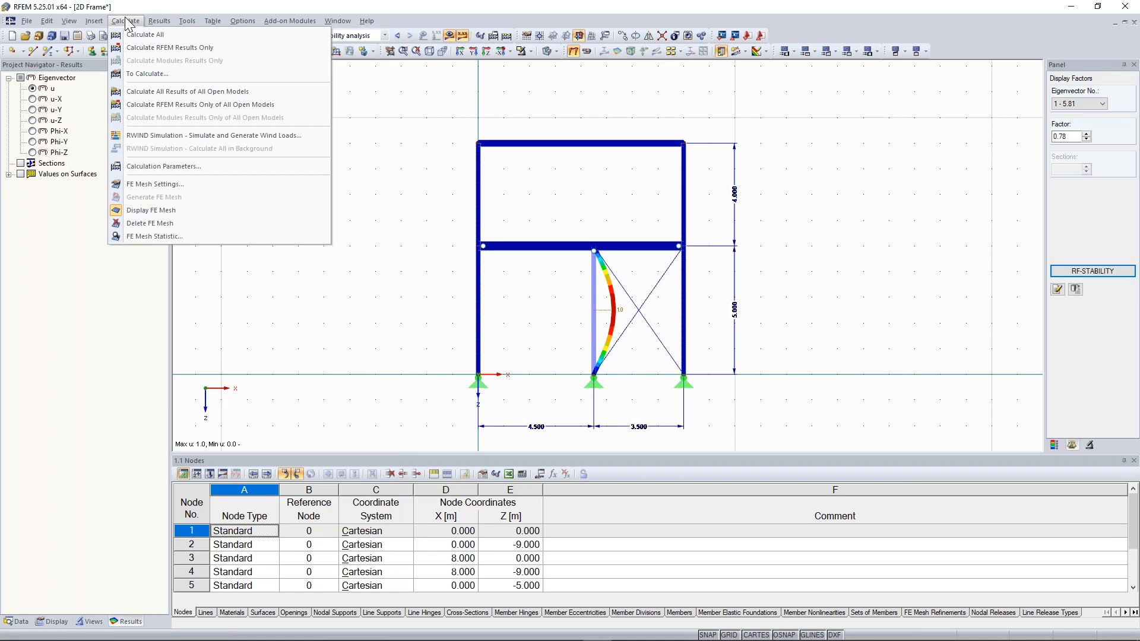
pyautogui.click(171, 165)
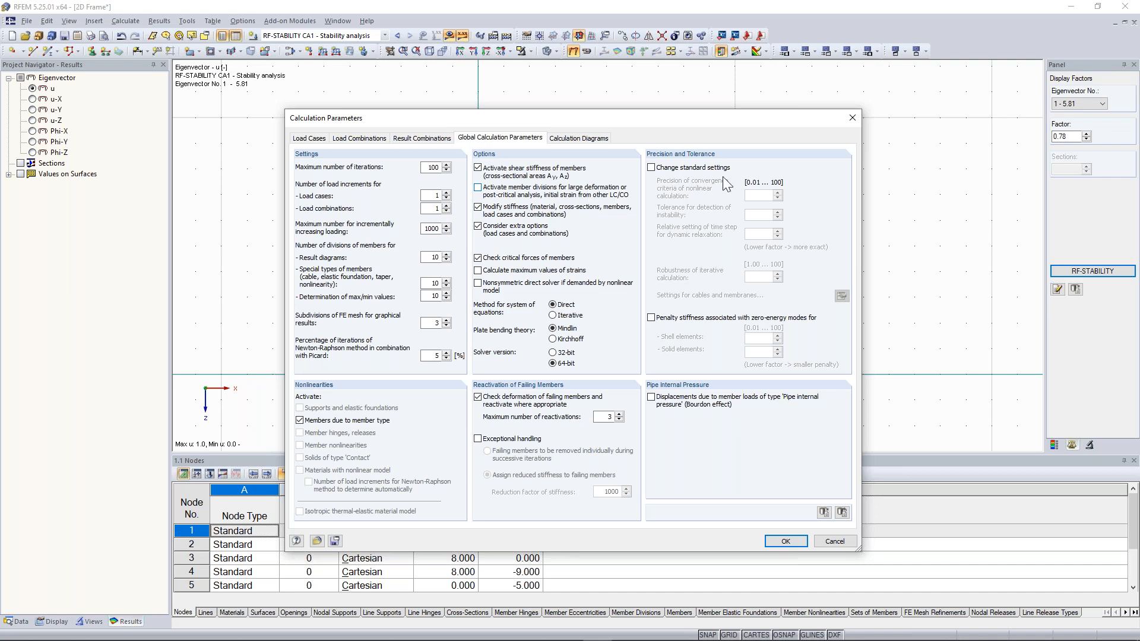
pyautogui.click(852, 117)
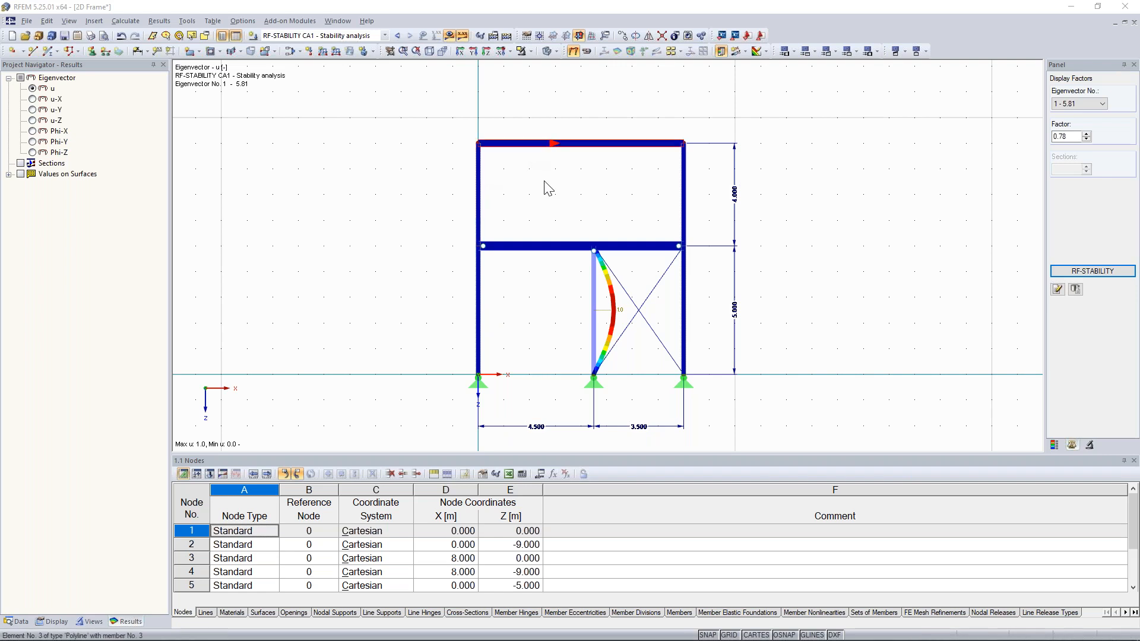
pyautogui.scroll(-1, 550, 203)
pyautogui.moveTo(550, 203); pyautogui.dragTo(561, 193, button='middle')
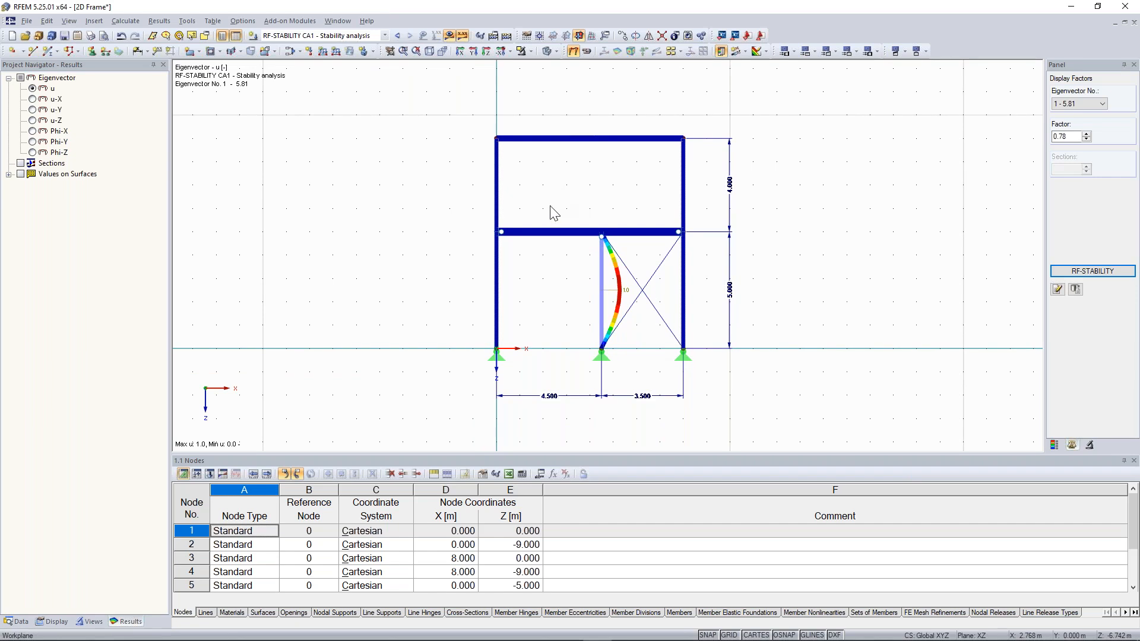
# Inspect the minimum number of divisions for straight members in the FE mesh settings and dismiss the dialog.
pyautogui.click(166, 25)
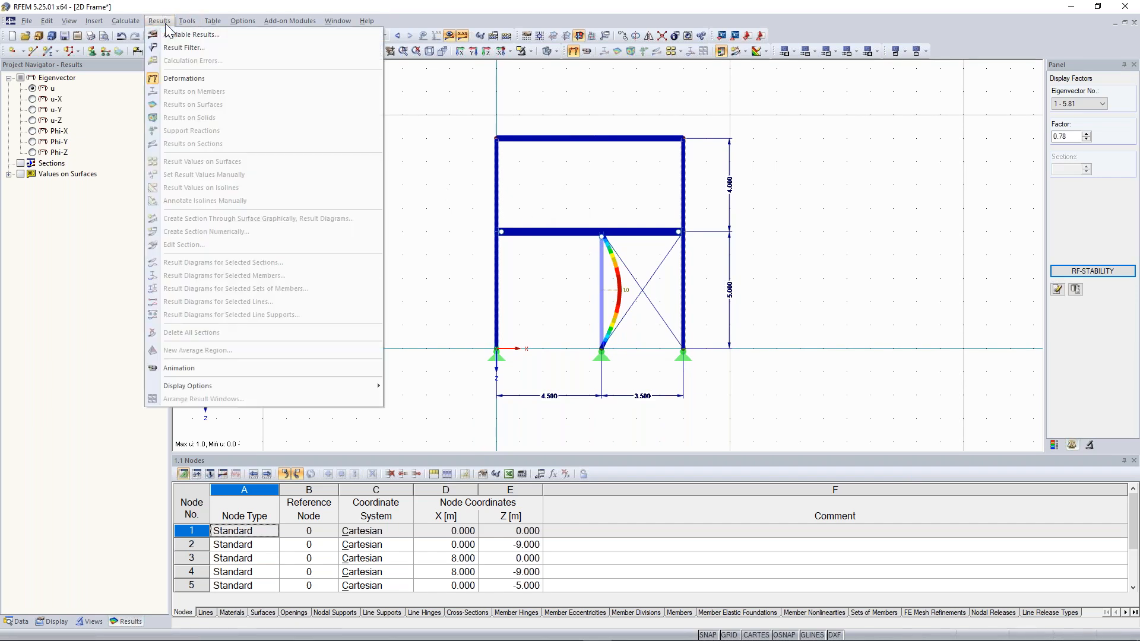
pyautogui.moveTo(129, 29)
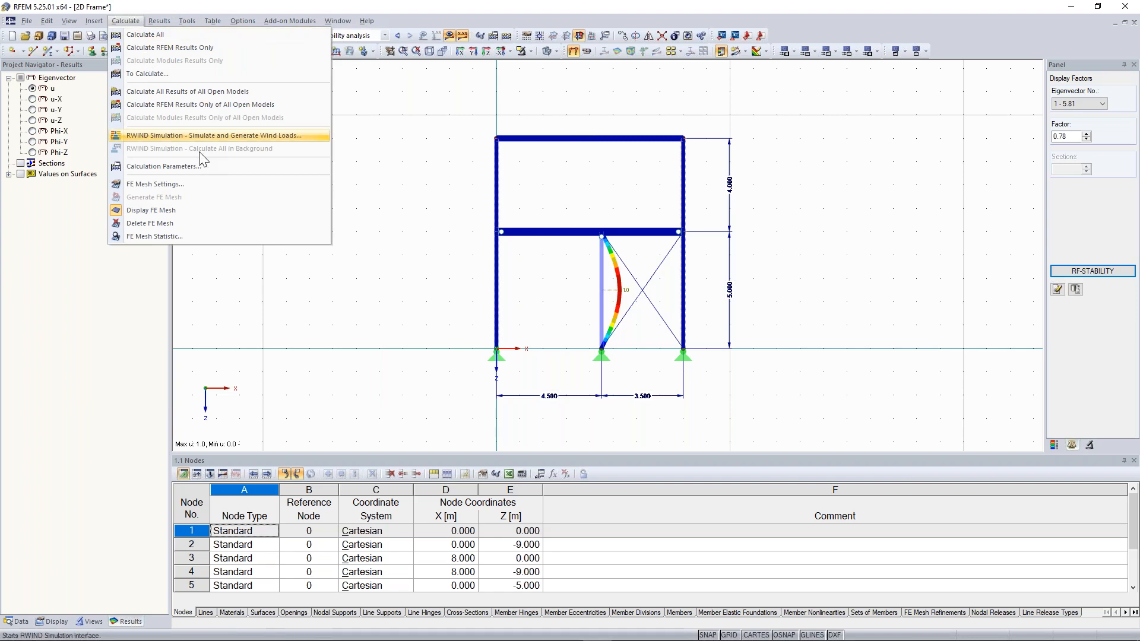
pyautogui.click(201, 184)
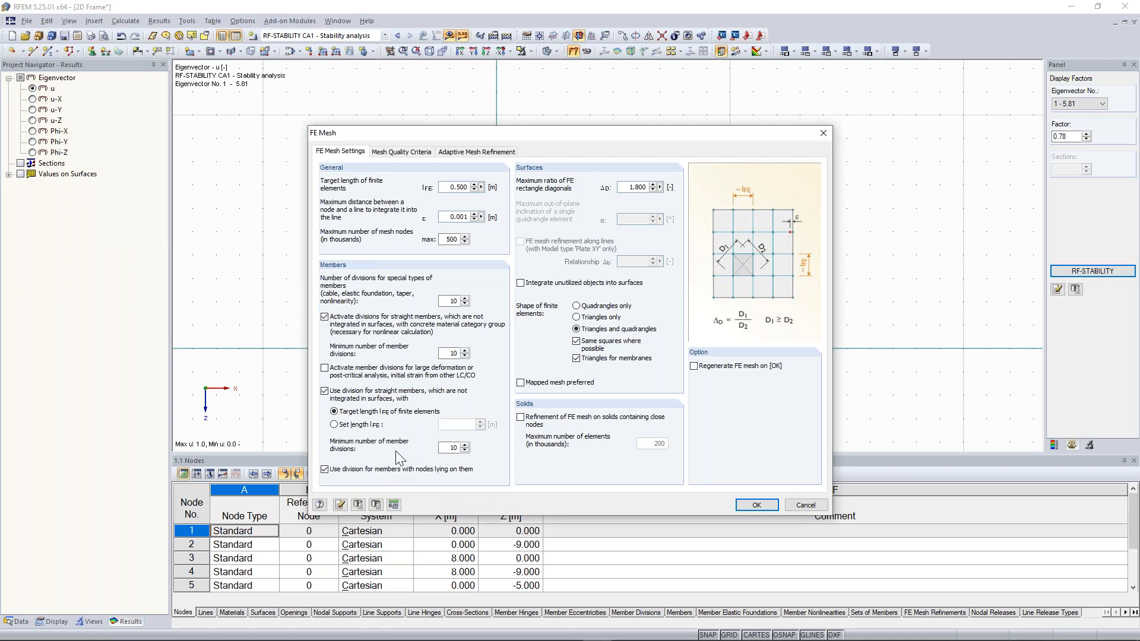
pyautogui.moveTo(461, 446); pyautogui.dragTo(448, 450)
pyautogui.click(448, 450)
pyautogui.click(823, 133)
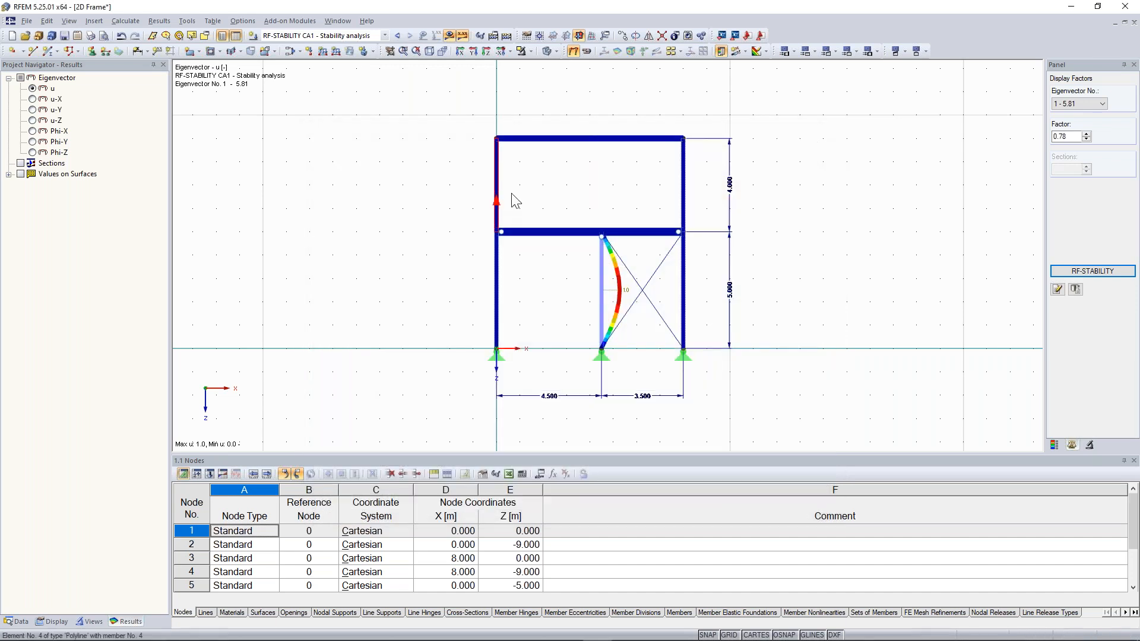
# Review the model's general FE mesh settings once more and dismiss the dialog without changes.
pyautogui.click(132, 23)
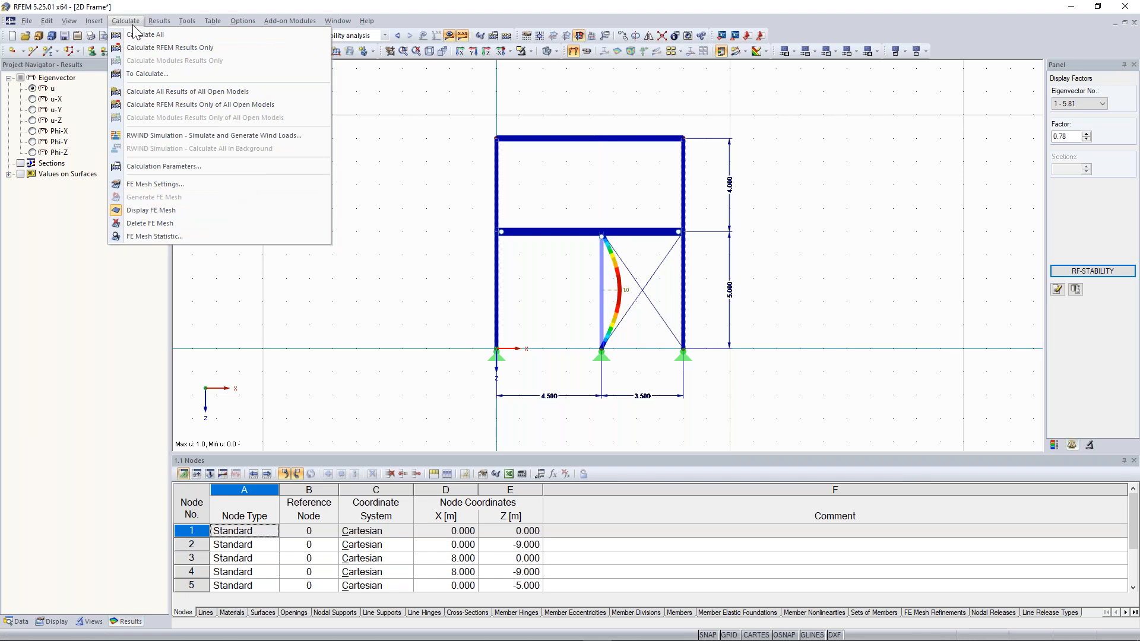
pyautogui.click(213, 186)
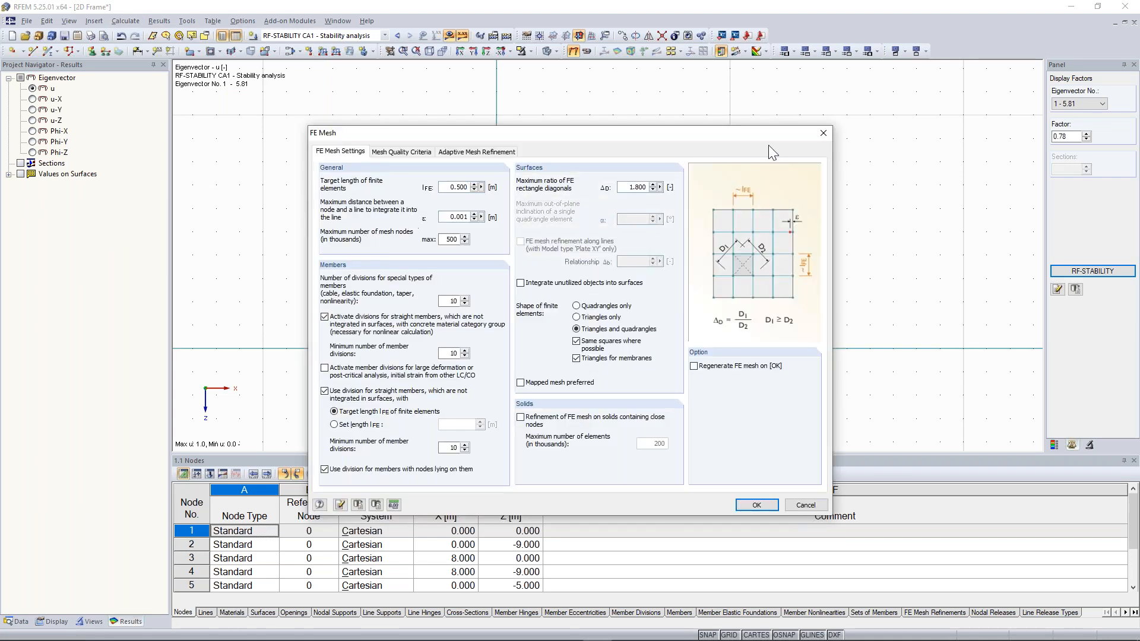
pyautogui.click(823, 134)
# Inspect the calculation diagram CD1 and its description in the calculation parameters.
pyautogui.click(125, 21)
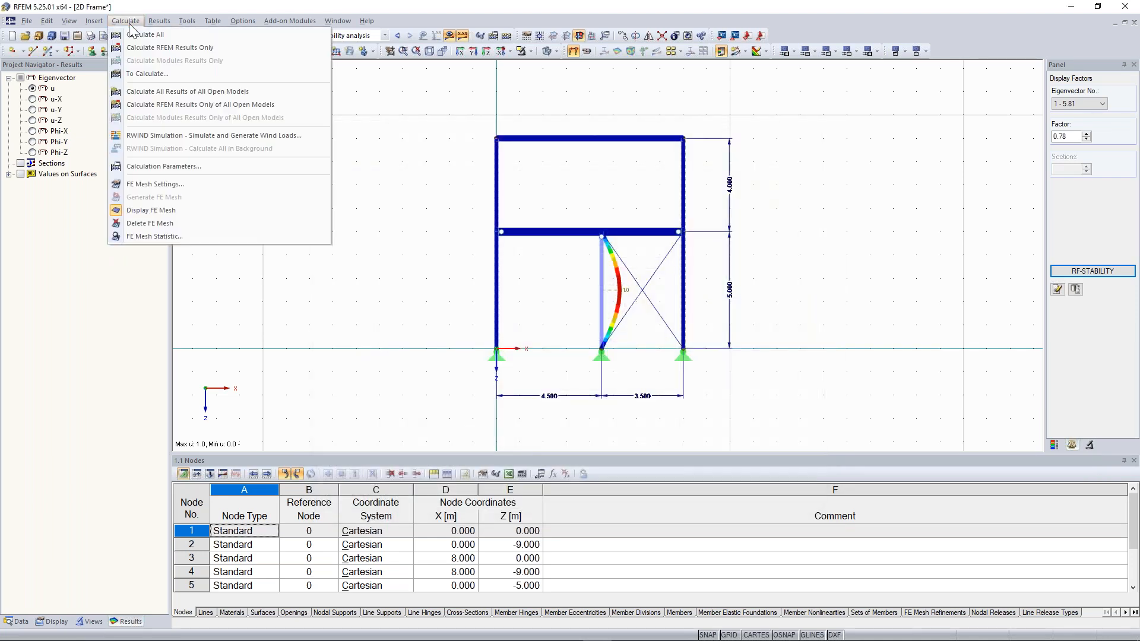
pyautogui.click(184, 168)
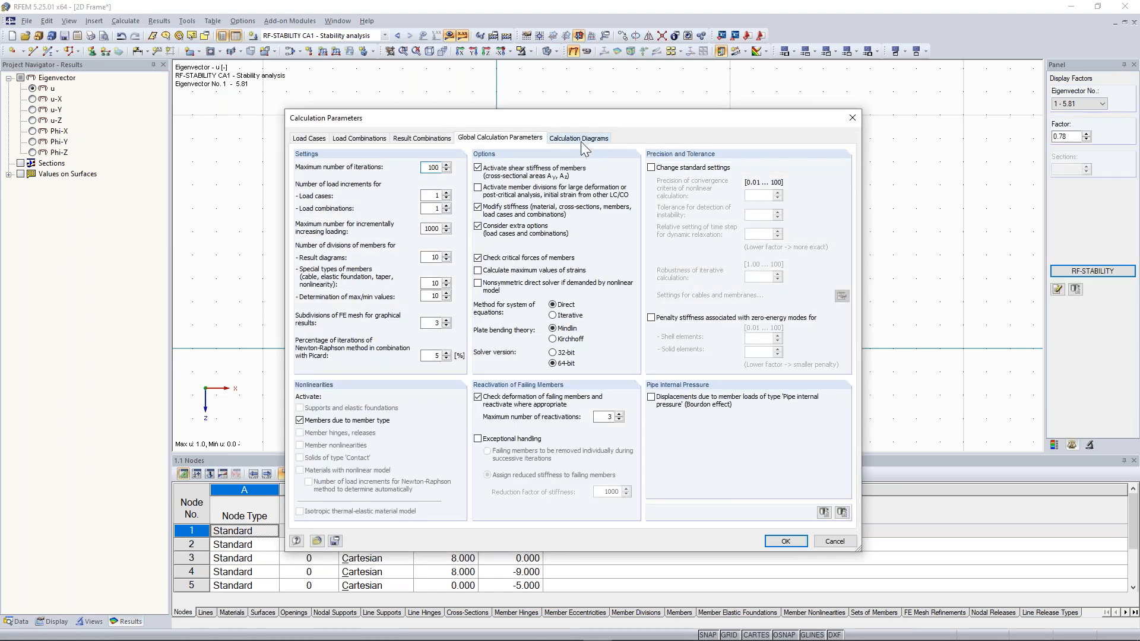
pyautogui.click(580, 140)
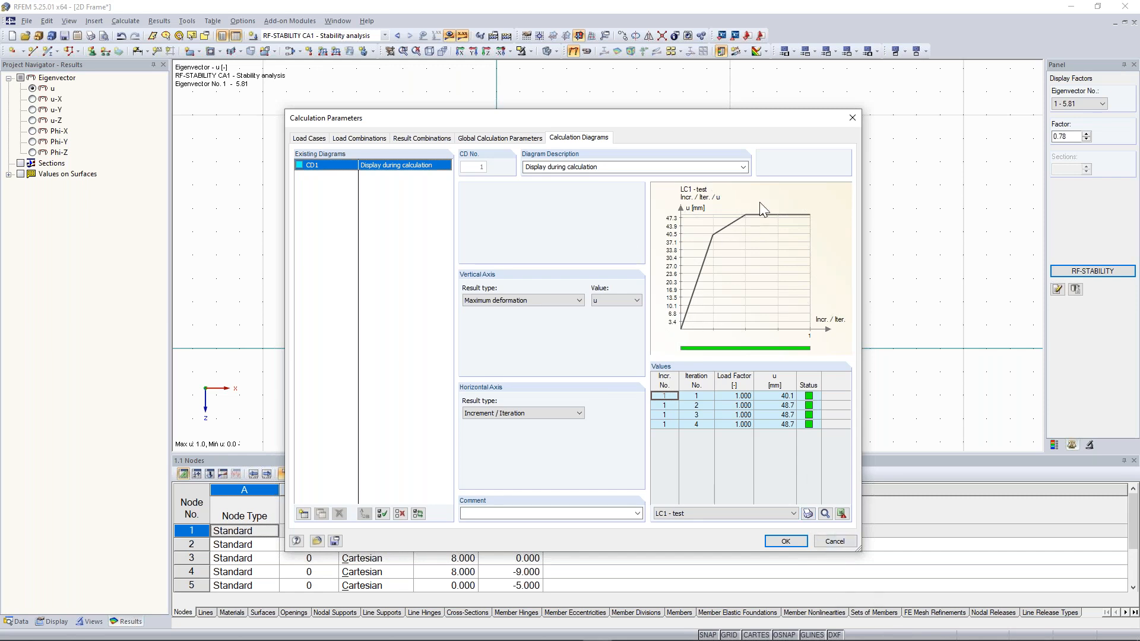
pyautogui.click(743, 167)
pyautogui.click(742, 167)
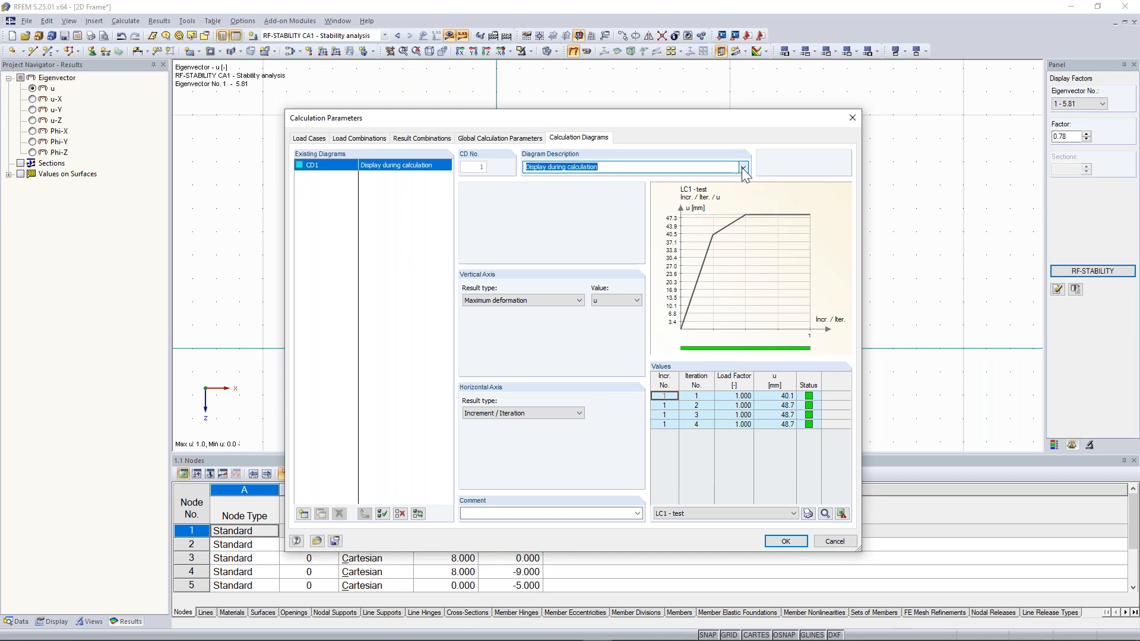
# Set the diagram's vertical axis to the nodal deformation u and pick node 5 as its location.
pyautogui.click(578, 301)
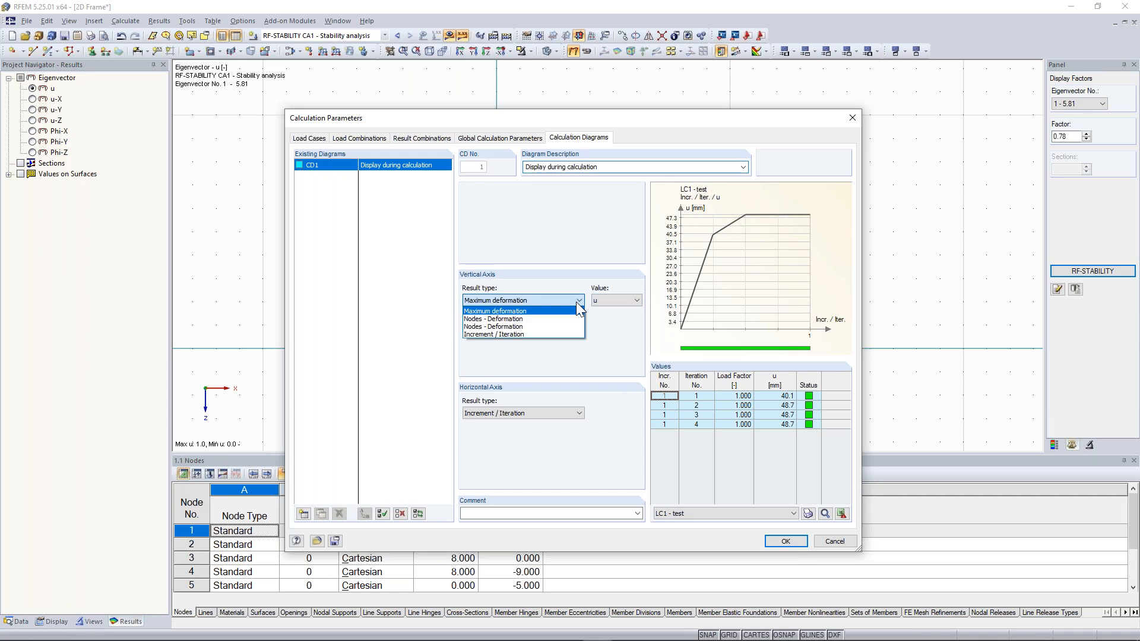
pyautogui.click(568, 319)
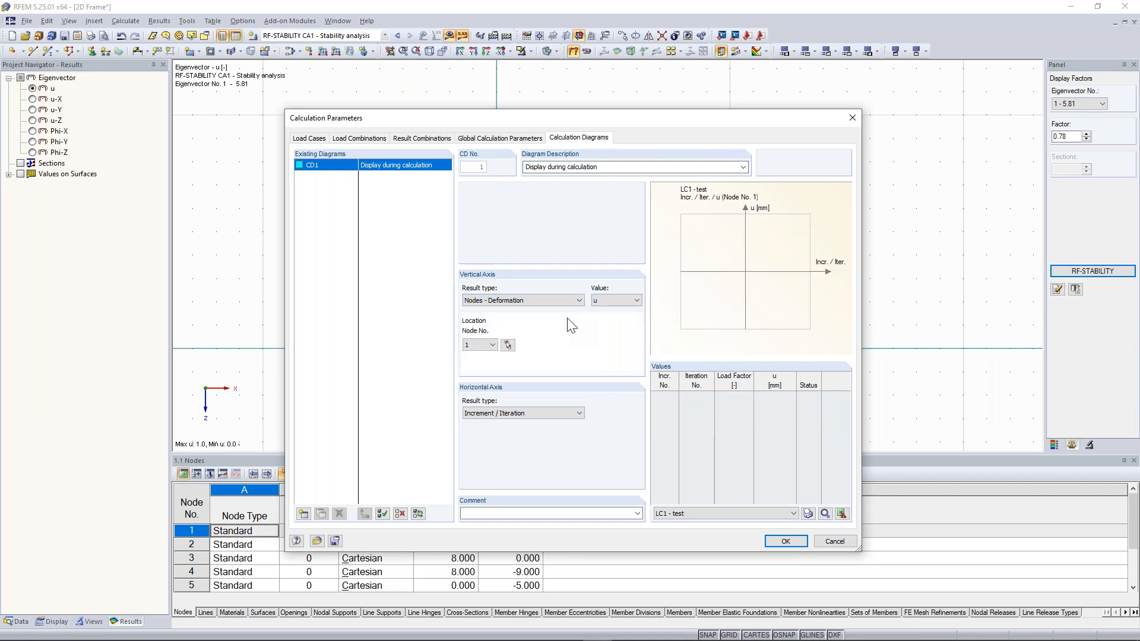
pyautogui.click(508, 345)
pyautogui.click(503, 231)
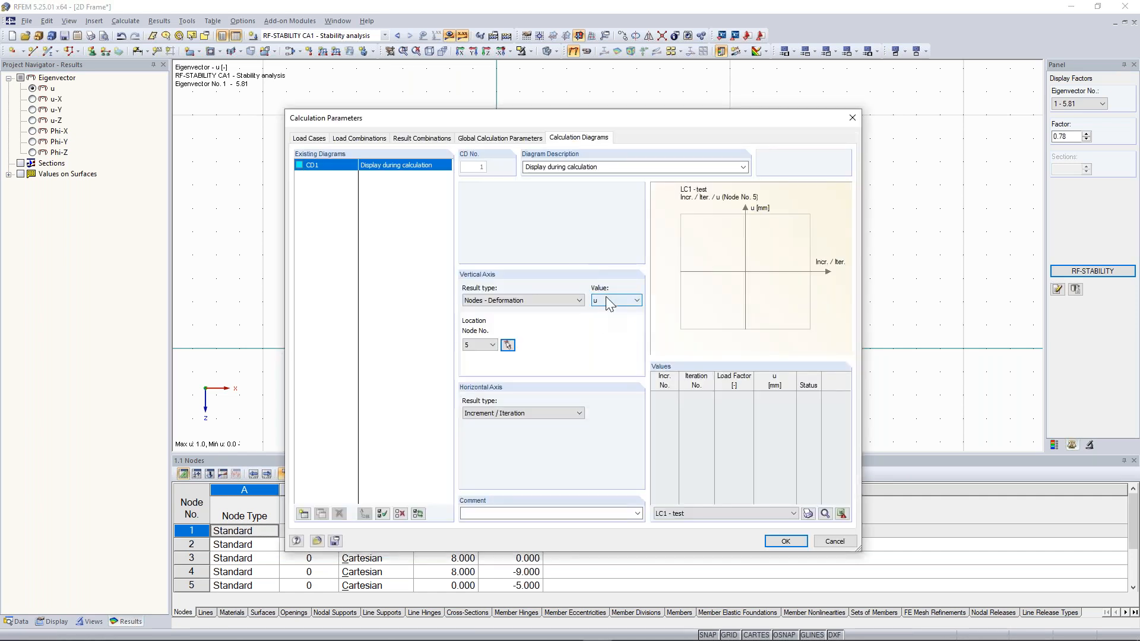
# Plot the maximum deformation Phi on the diagram's vertical axis and dismiss the calculation parameters.
pyautogui.click(557, 301)
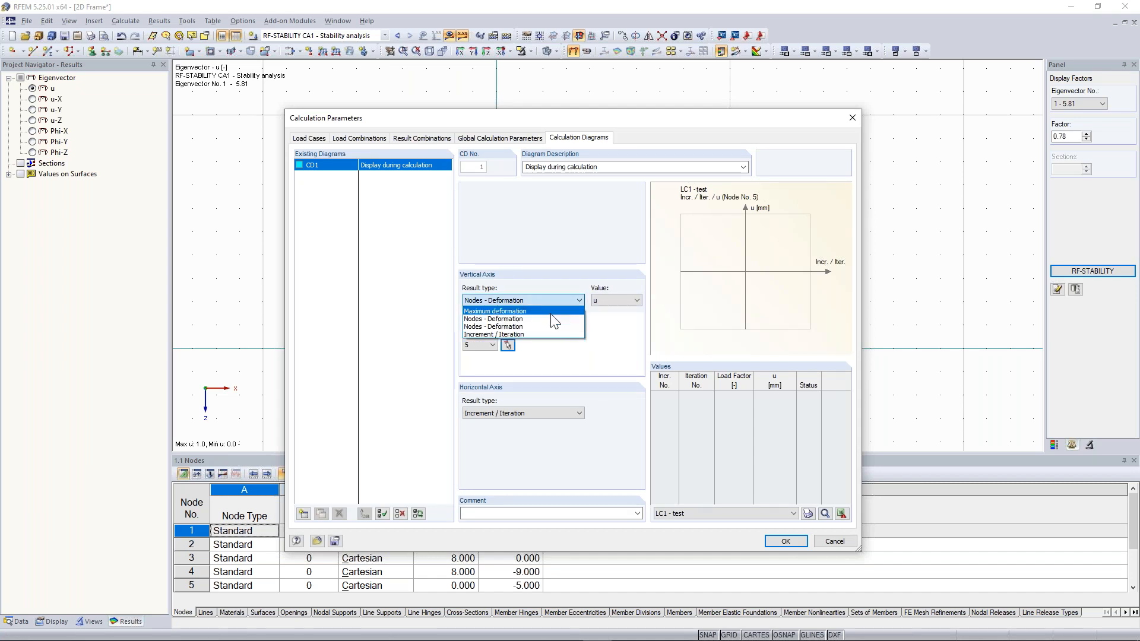
pyautogui.click(550, 314)
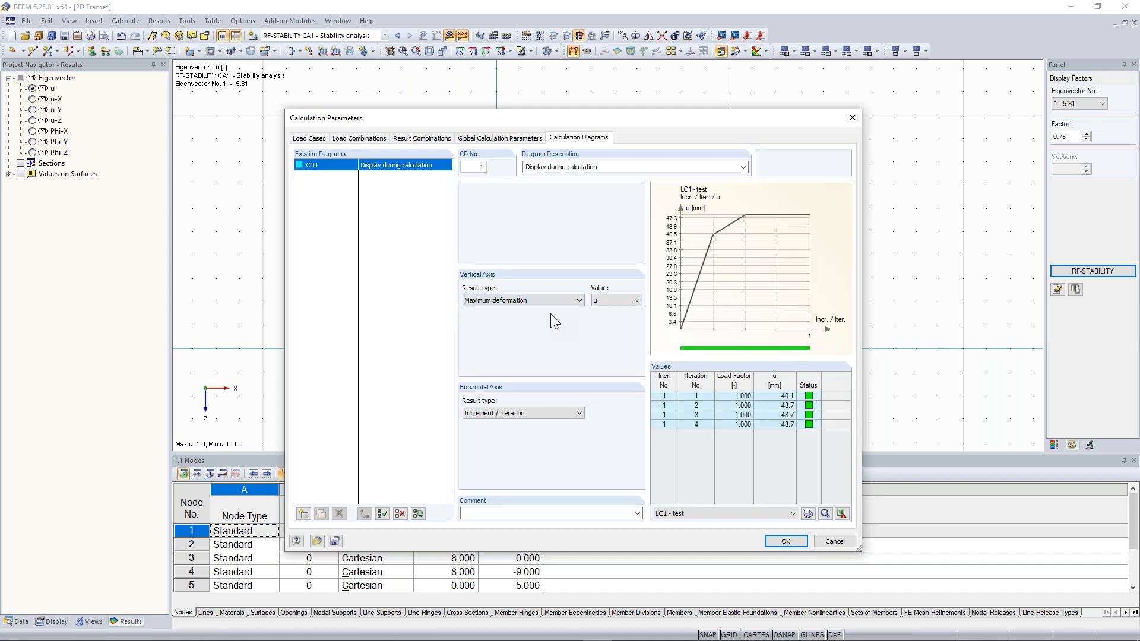
pyautogui.click(625, 300)
pyautogui.click(621, 316)
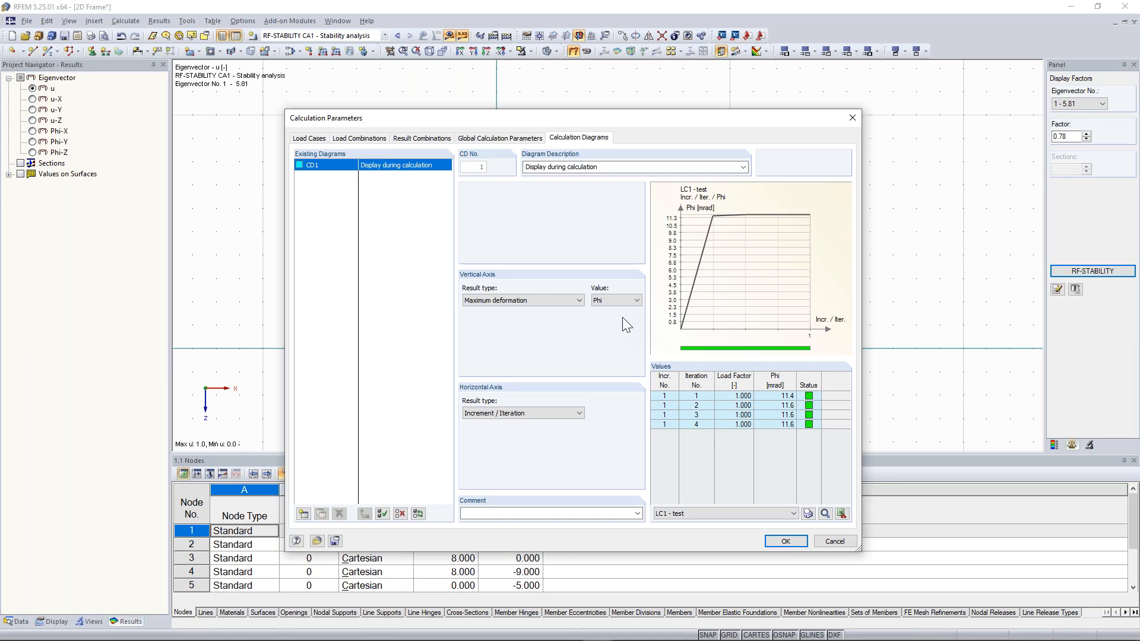
pyautogui.click(852, 117)
# Switch to RFEM_Training_Manual.pdf in Adobe Acrobat and read the concrete model's sketches, axis system, supports and loads on pages 9 to 12.
pyautogui.scroll(-1, 385, 259)
pyautogui.moveTo(407, 221); pyautogui.dragTo(420, 227, button='middle')
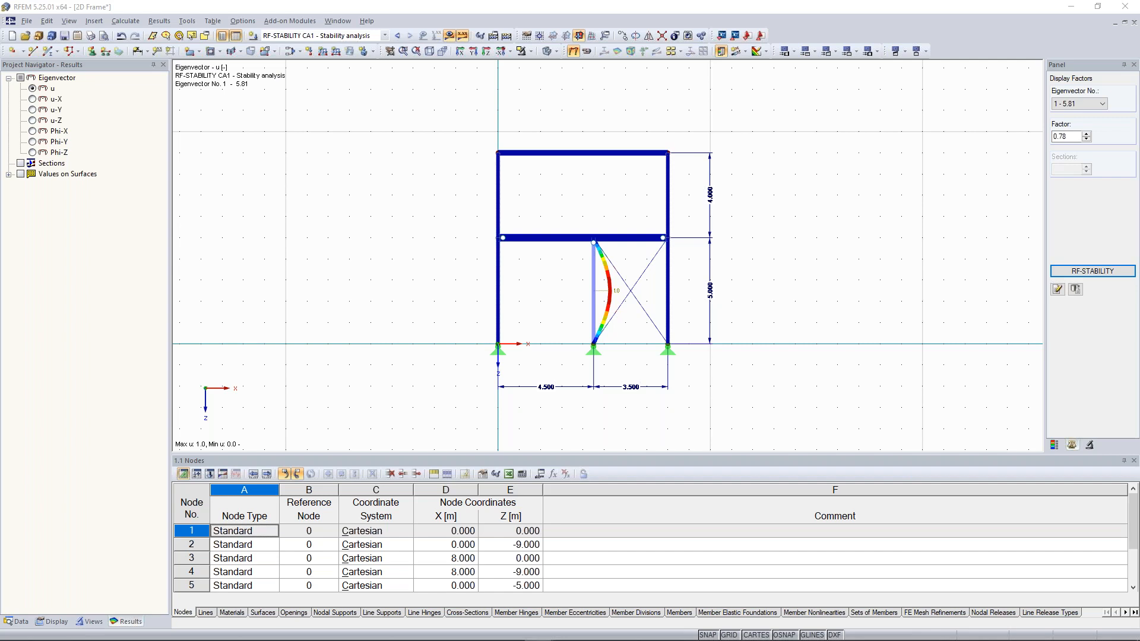
pyautogui.moveTo(0, 106); pyautogui.dragTo(574, 2)
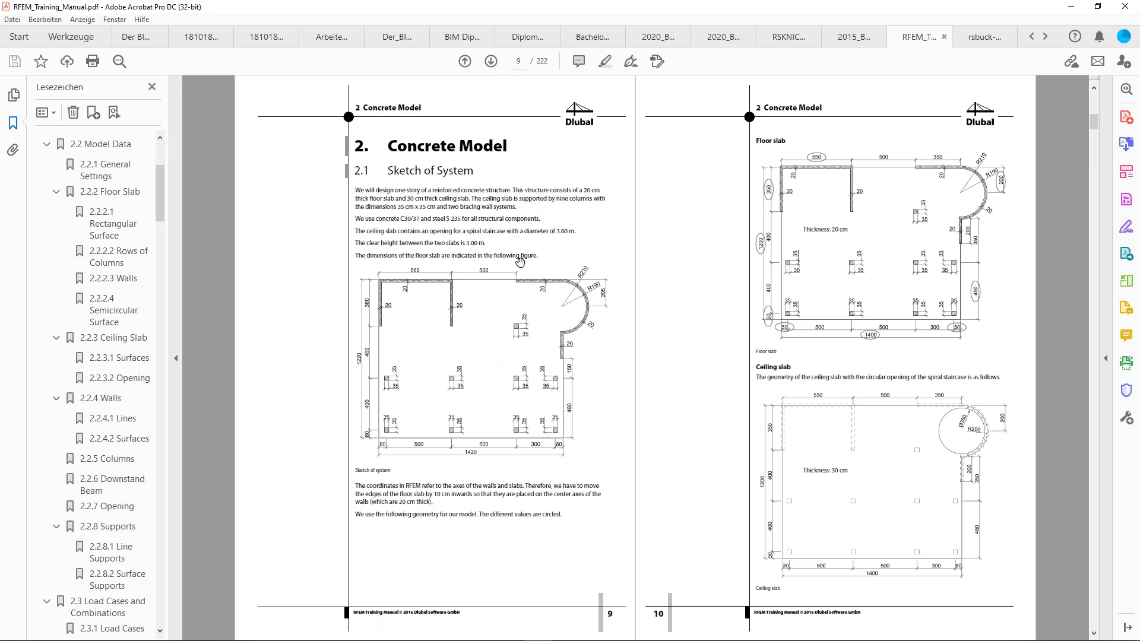
pyautogui.press('pagedown')
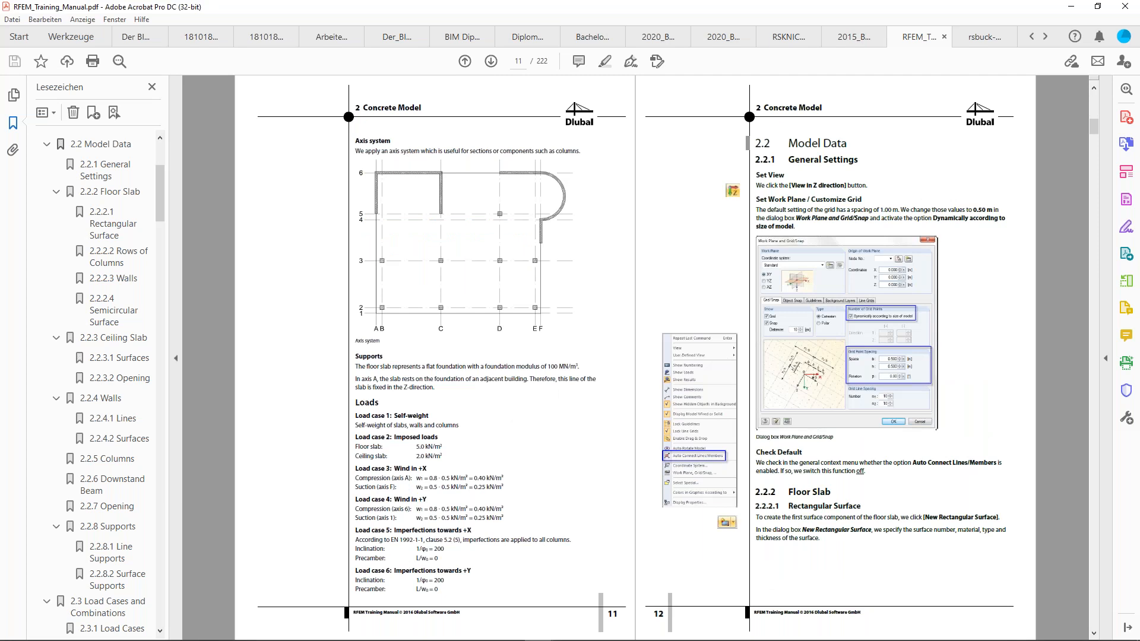
pyautogui.press('pageup')
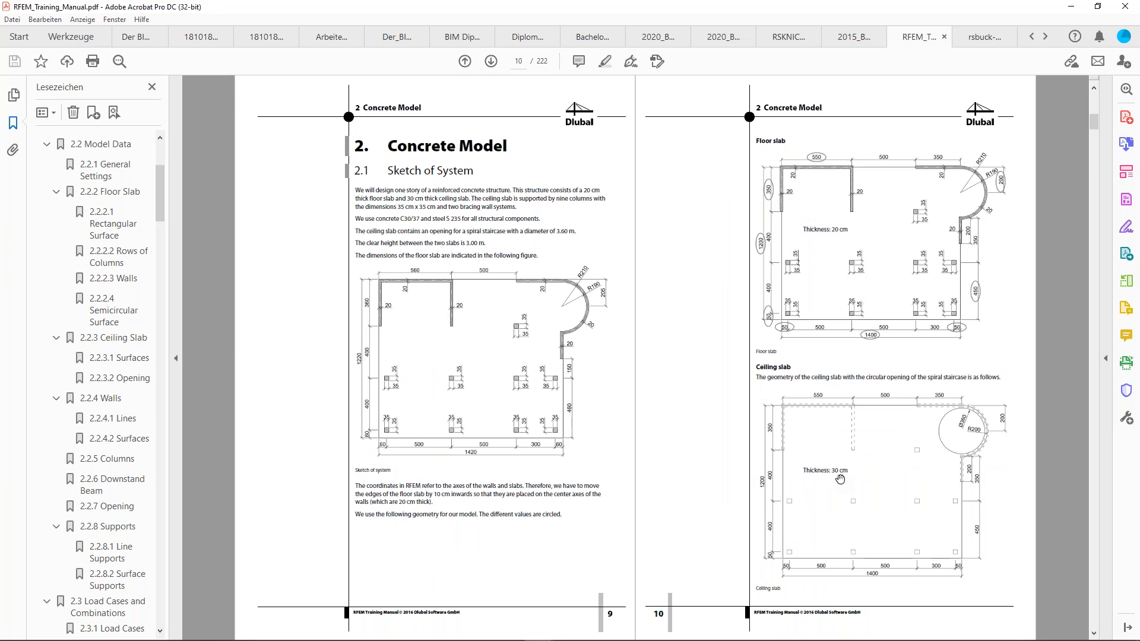
pyautogui.scroll(-2, 645, 414)
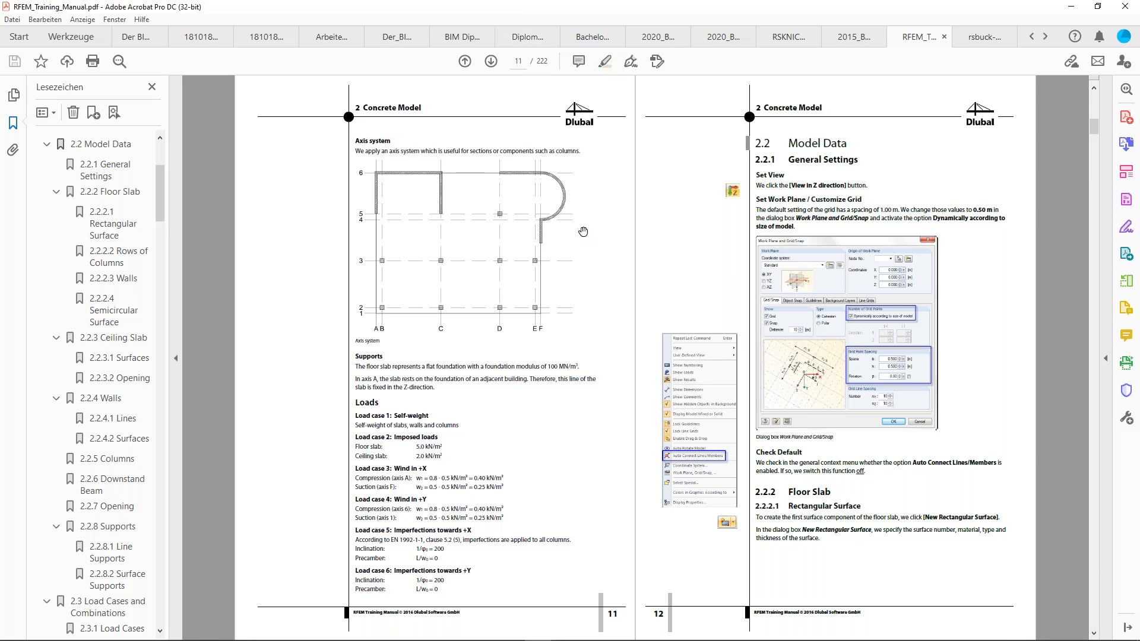
# Move the manual's window off the screen to return to RFEM, and dismiss the endpoint security notification.
pyautogui.doubleClick(807, 12)
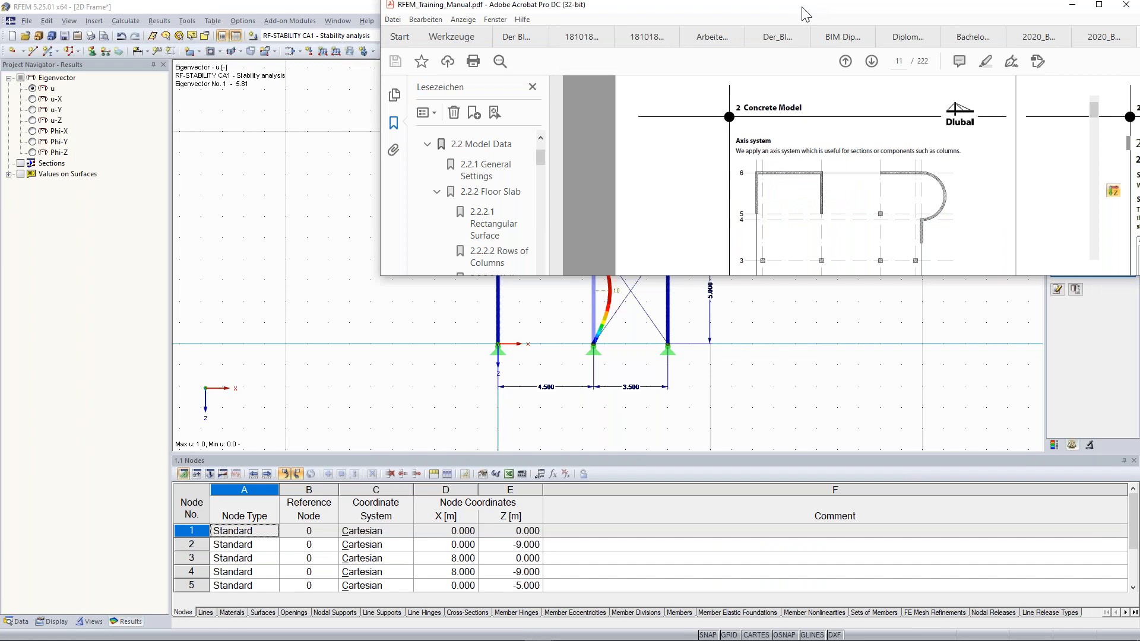
pyautogui.moveTo(806, 13); pyautogui.dragTo(0, 162)
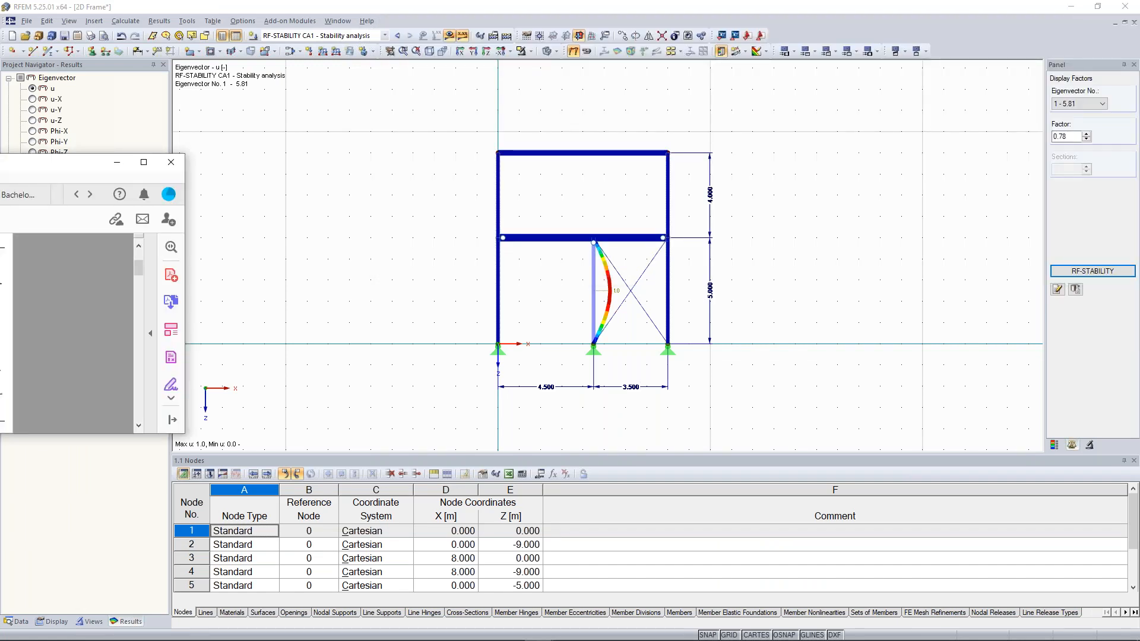
pyautogui.moveTo(0, 162); pyautogui.dragTo(0, 69)
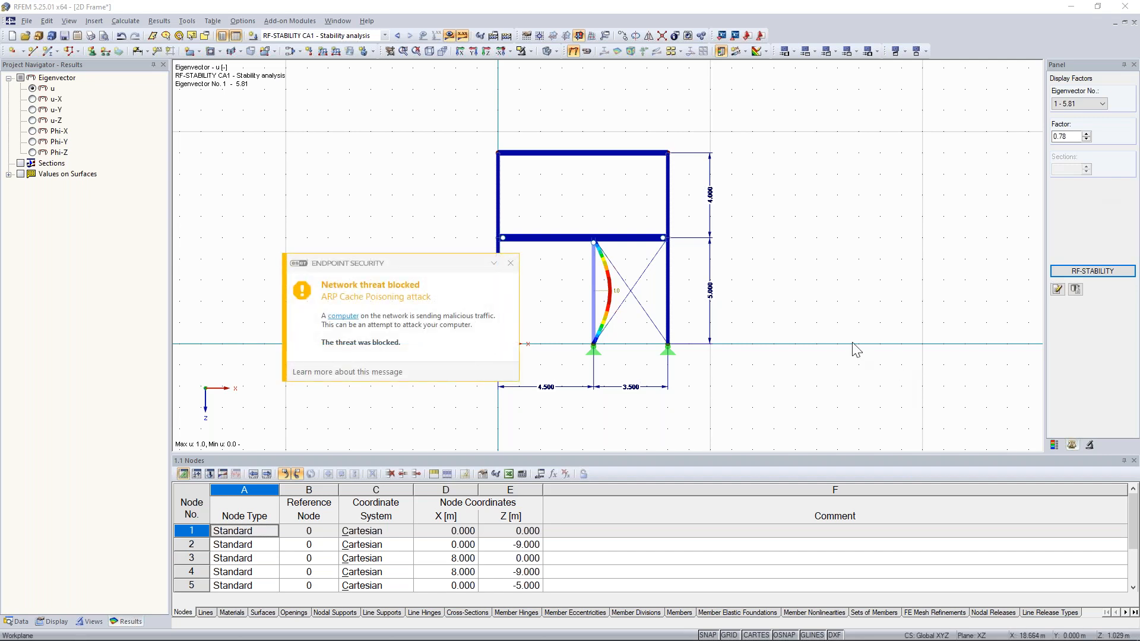
pyautogui.click(510, 263)
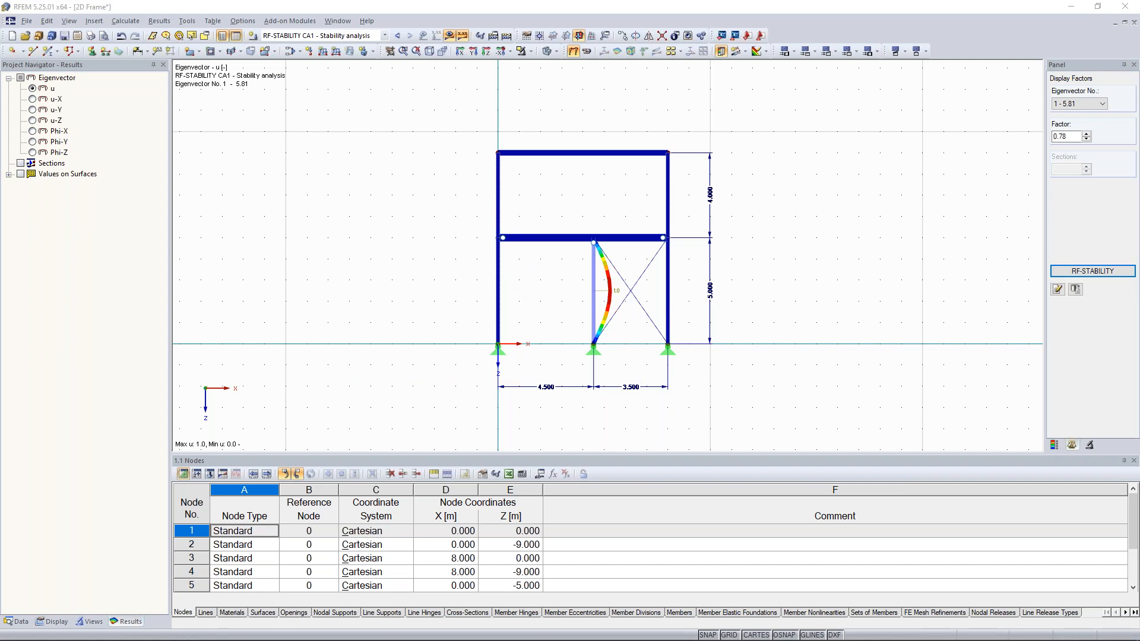
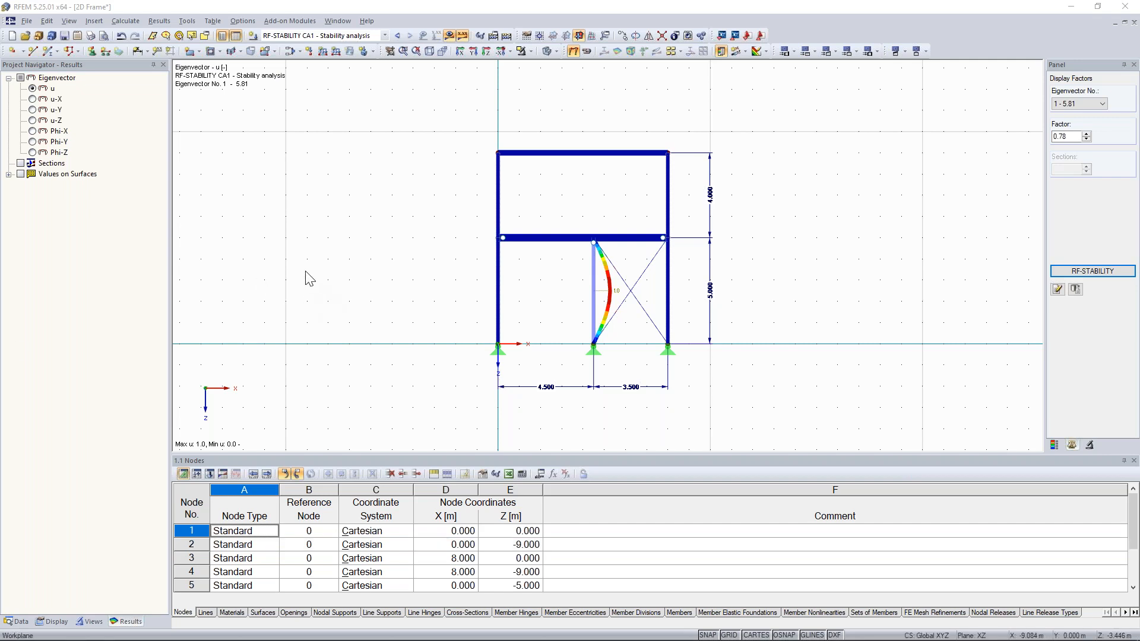
# Start a new 3D model named Concrete_Example.
pyautogui.click(26, 21)
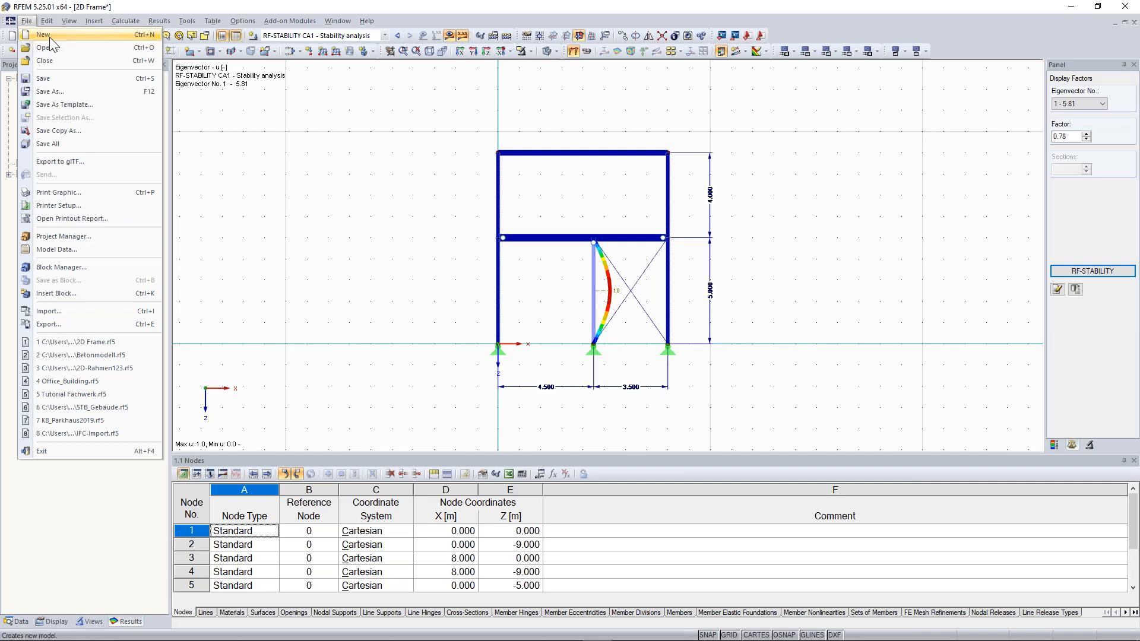
pyautogui.press('Escape')
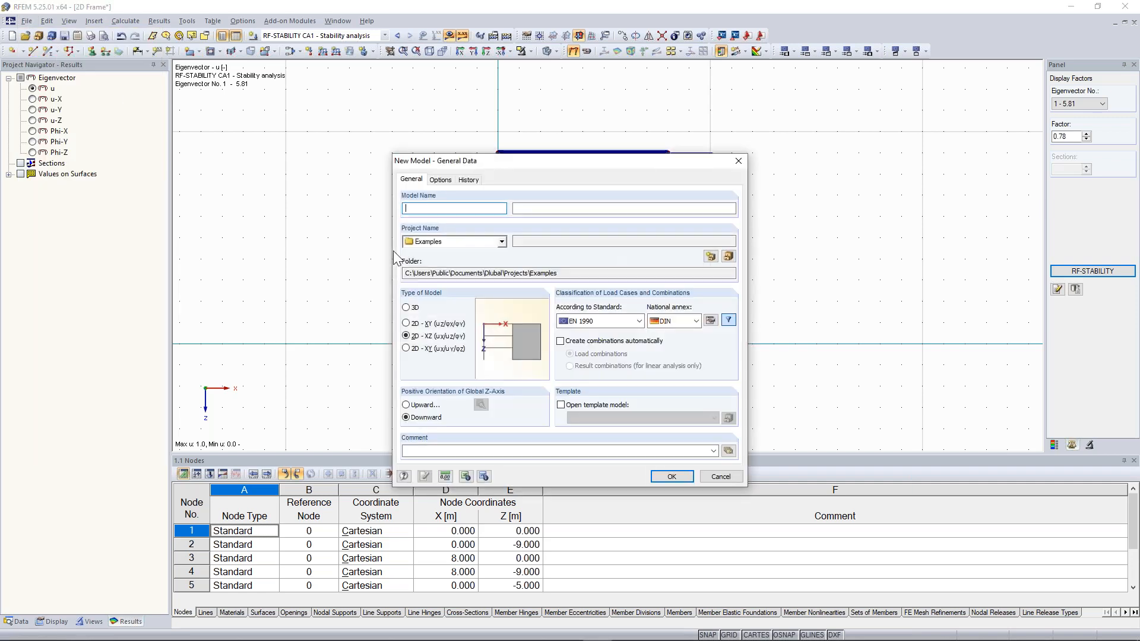
pyautogui.click(408, 307)
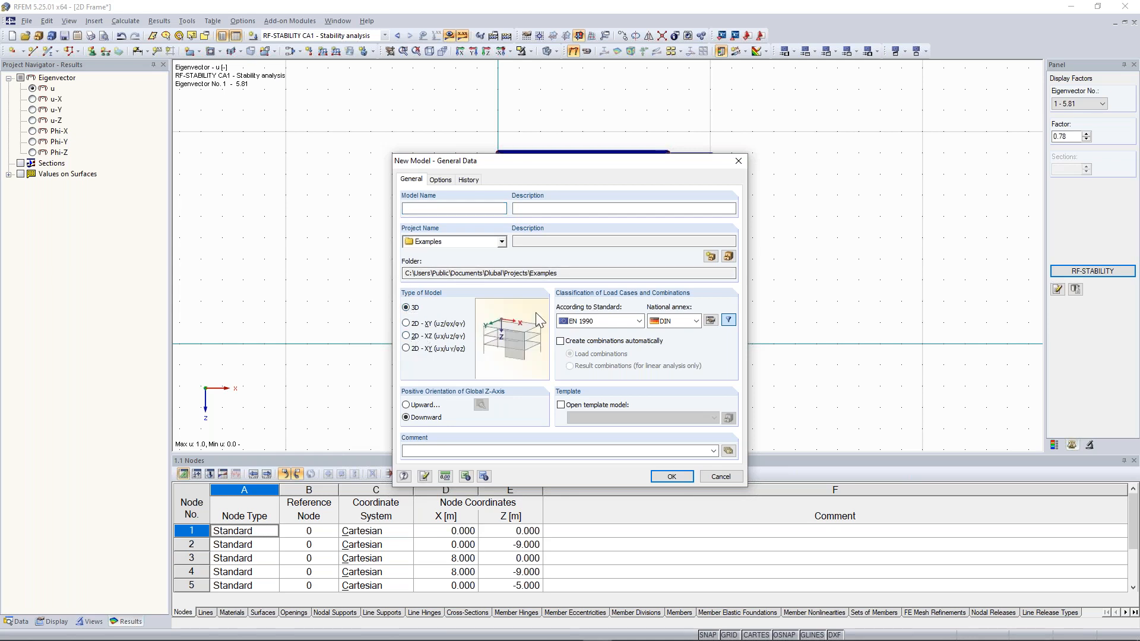
pyautogui.click(462, 208)
pyautogui.write('Concrete_Example')
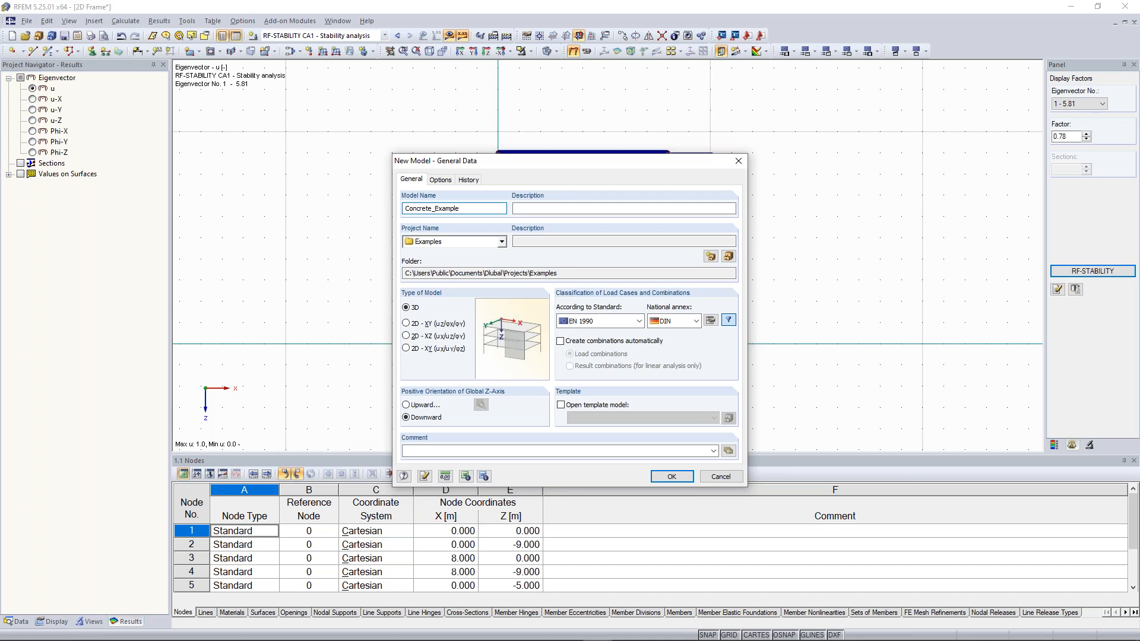
# Assign the new model to the Downloads project folder.
pyautogui.click(501, 242)
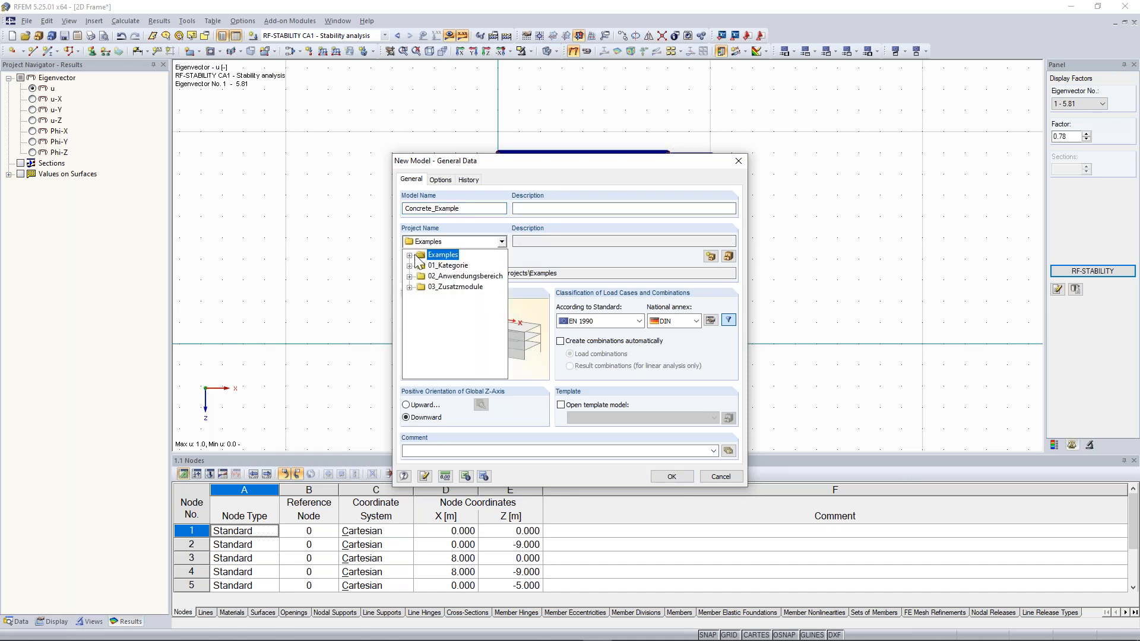
pyautogui.click(457, 297)
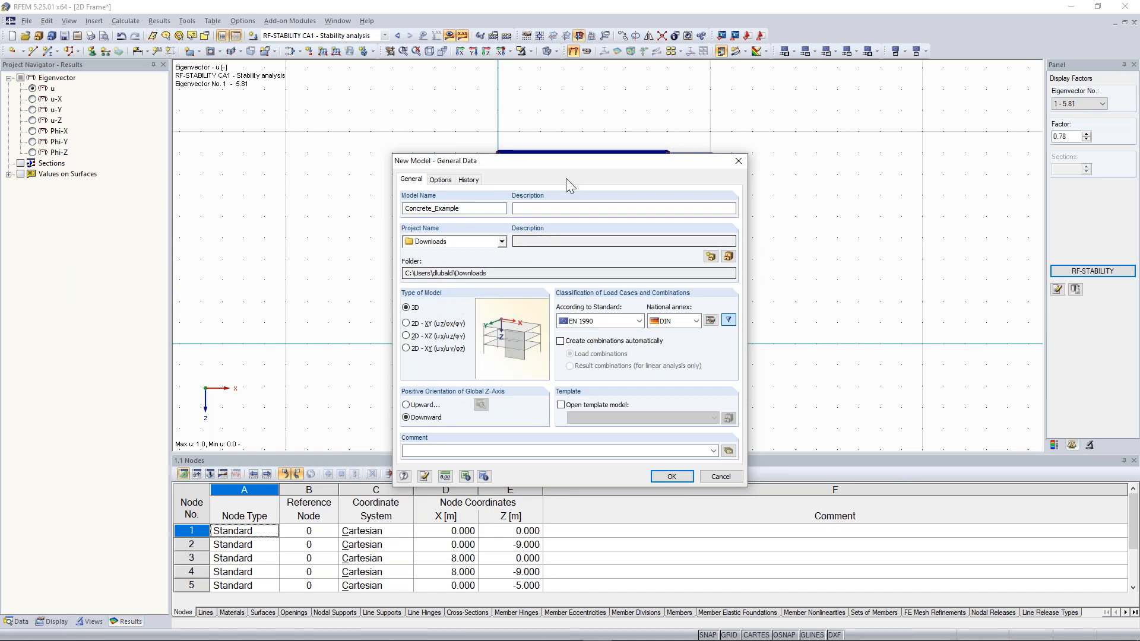
pyautogui.moveTo(562, 161); pyautogui.dragTo(546, 114)
# Set the national annex for EN 1990 to CEN, keep the global Z-axis oriented downward, and create the model.
pyautogui.click(677, 273)
pyautogui.scroll(2, 683, 332)
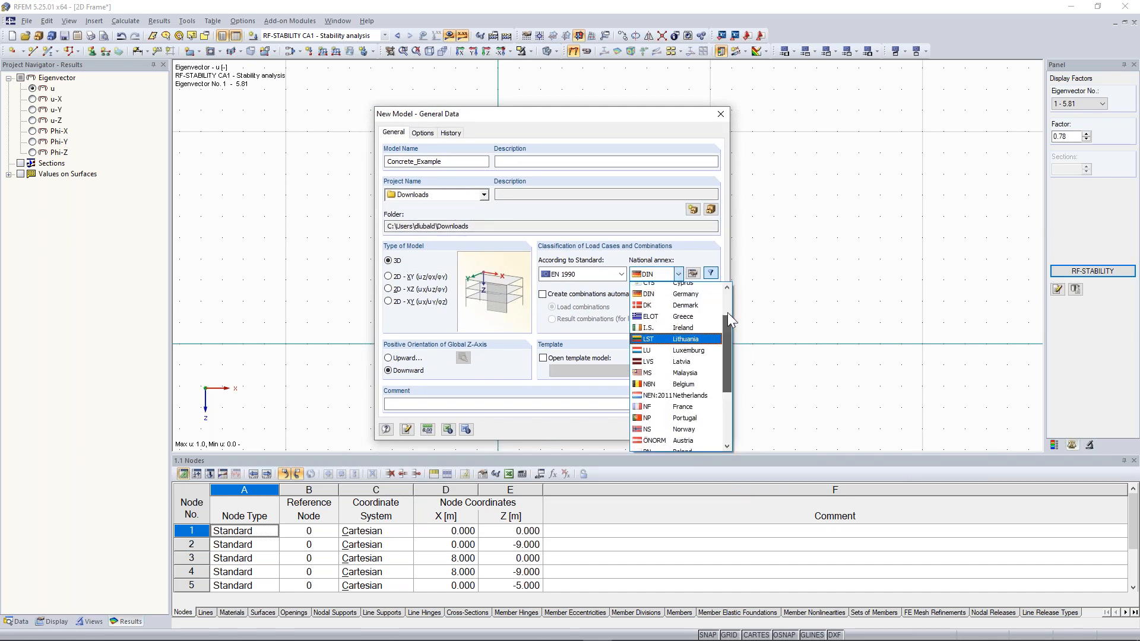
pyautogui.click(581, 269)
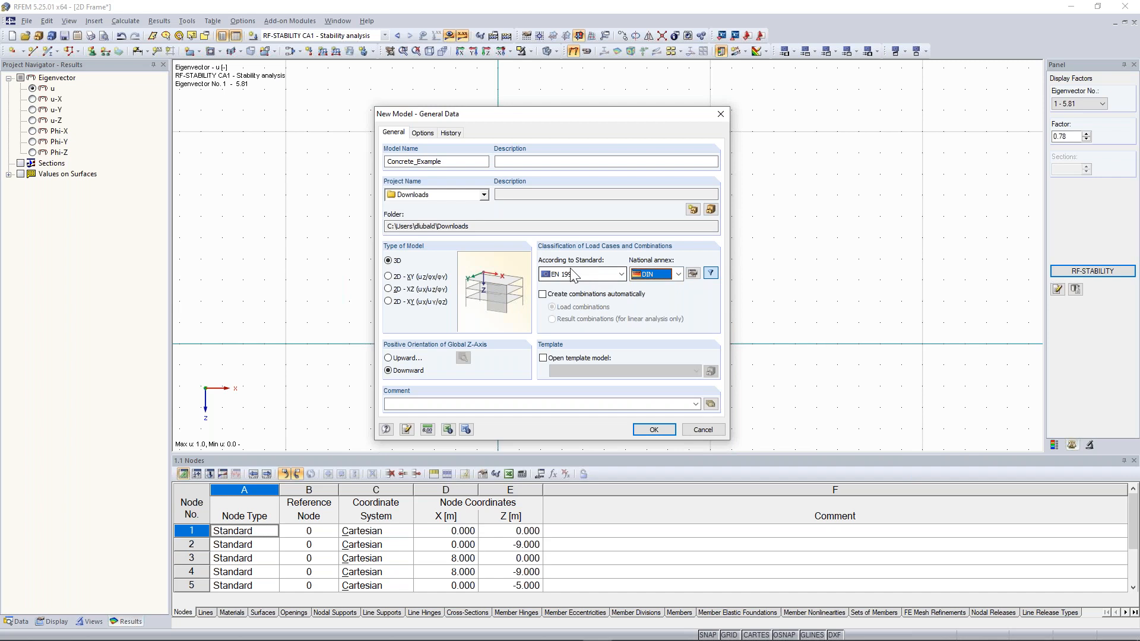
pyautogui.click(677, 274)
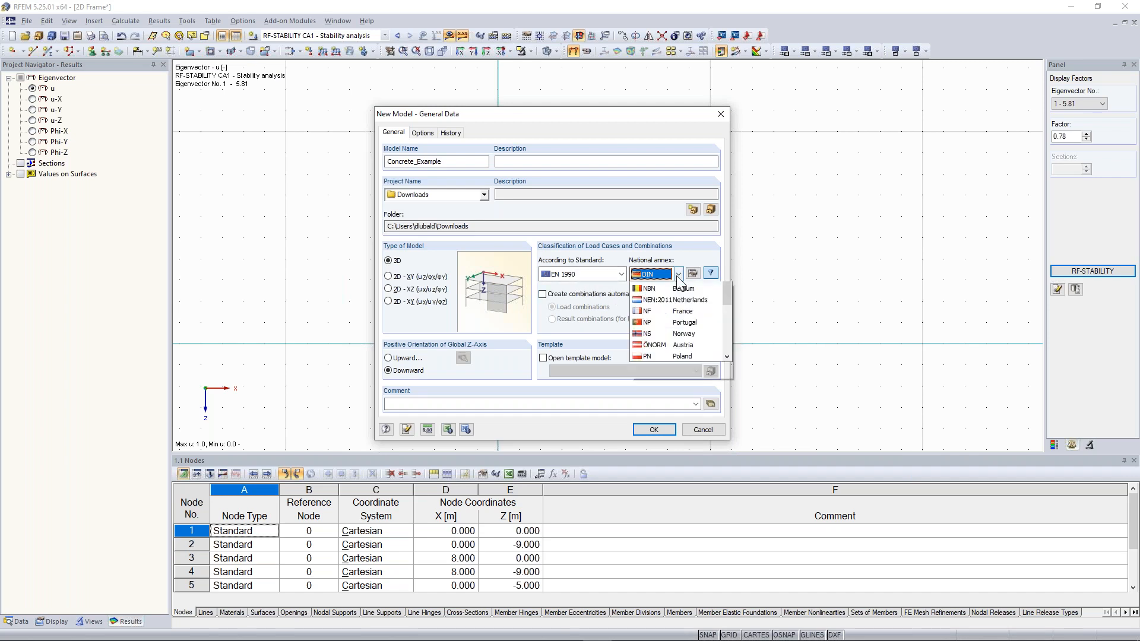
pyautogui.click(671, 287)
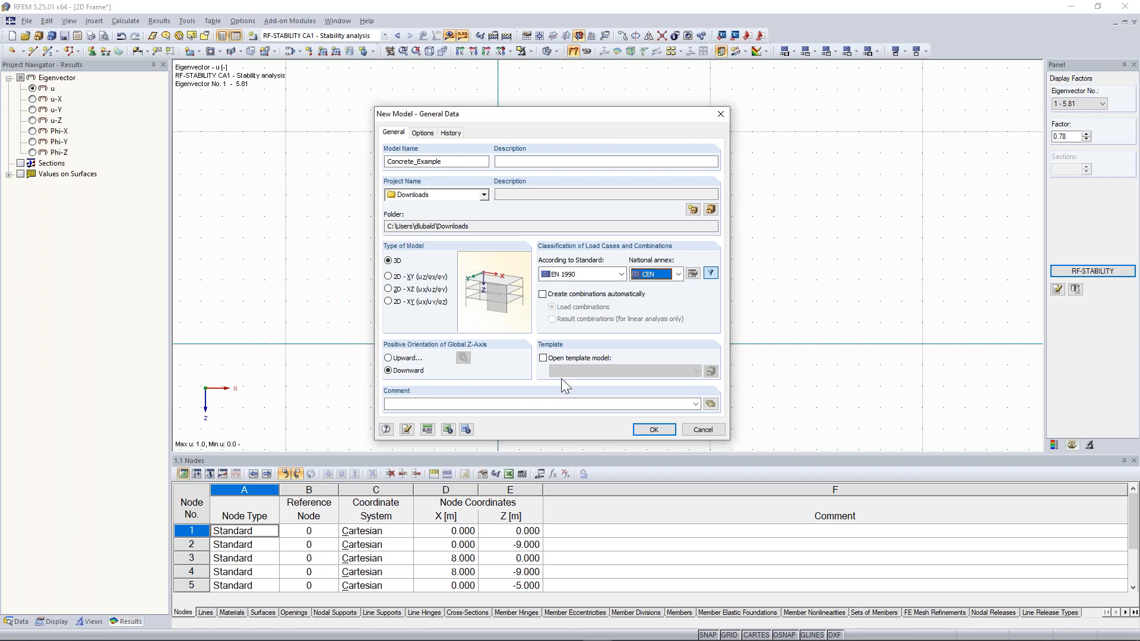
pyautogui.click(418, 372)
pyautogui.click(653, 430)
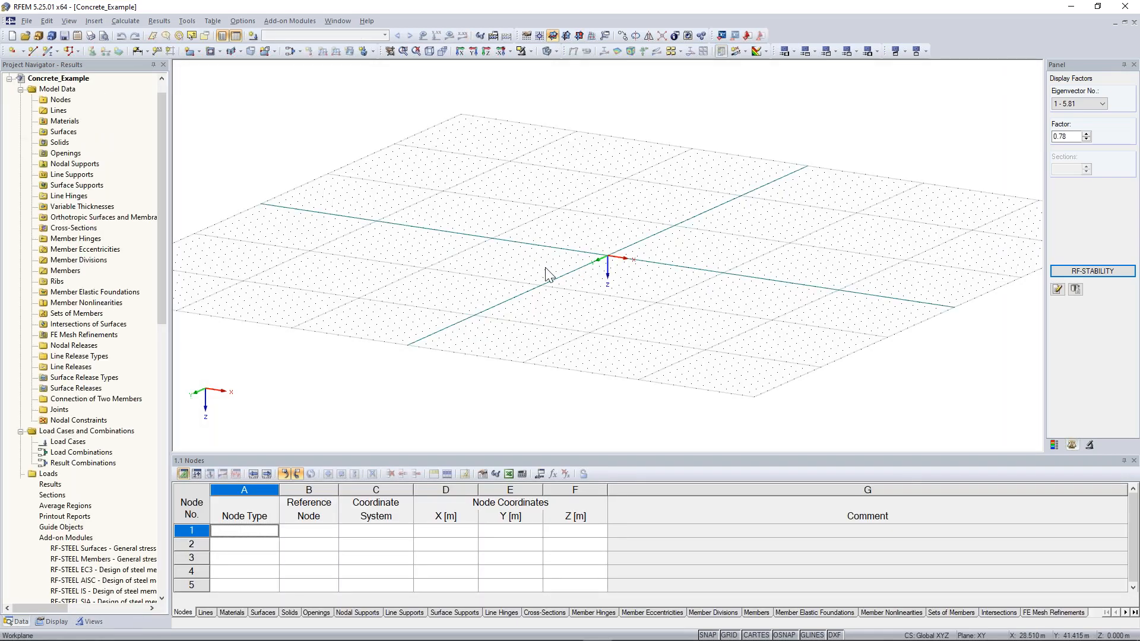
pyautogui.scroll(-3, 448, 243)
pyautogui.keyDown('ctrl'); pyautogui.moveTo(629, 280); pyautogui.dragTo(582, 258, button='middle'); pyautogui.keyUp('ctrl')
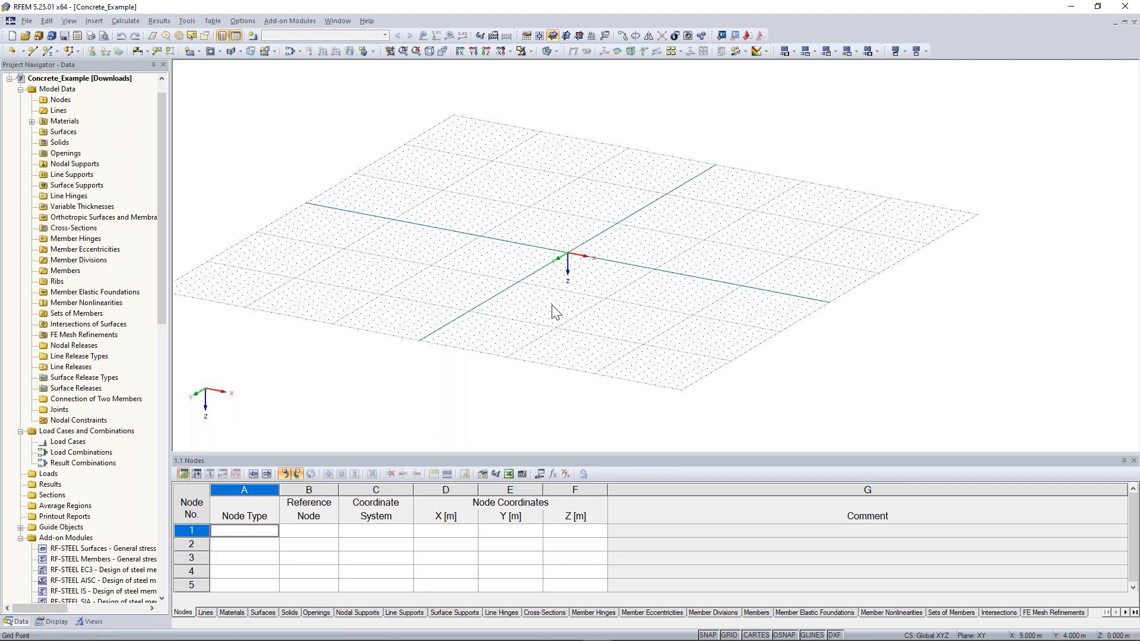
pyautogui.click(552, 37)
pyautogui.scroll(2, 570, 267)
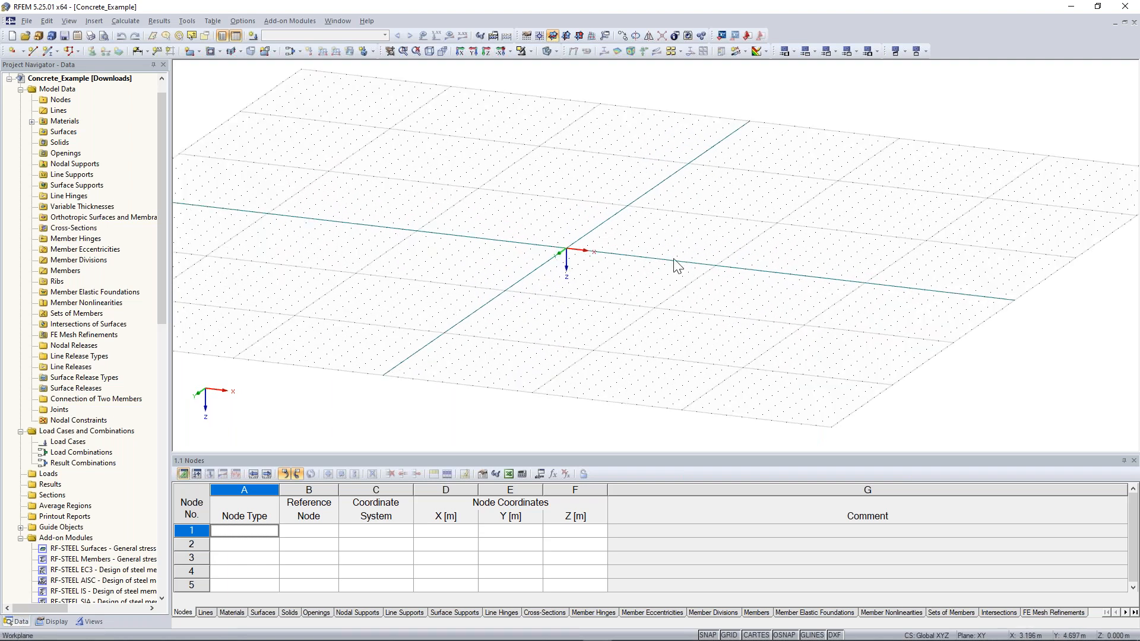
# Switch the empty model to a plan view of the XY workplane along the Z-axis.
pyautogui.moveTo(646, 232); pyautogui.dragTo(604, 235, button='middle')
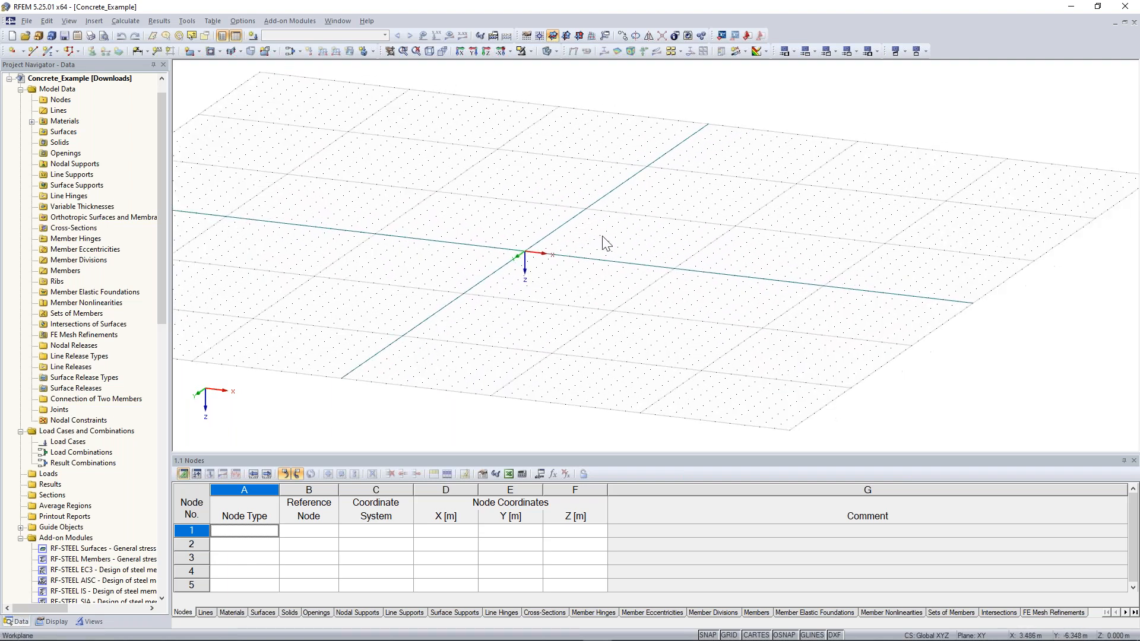
pyautogui.click(485, 52)
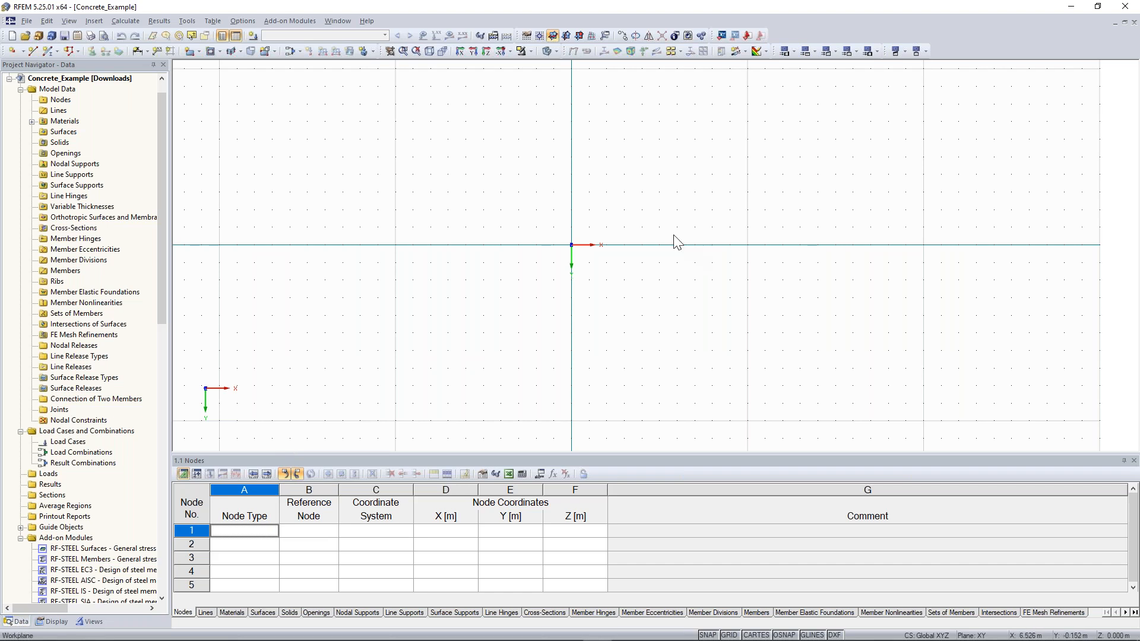
pyautogui.moveTo(674, 241); pyautogui.dragTo(546, 267, button='middle')
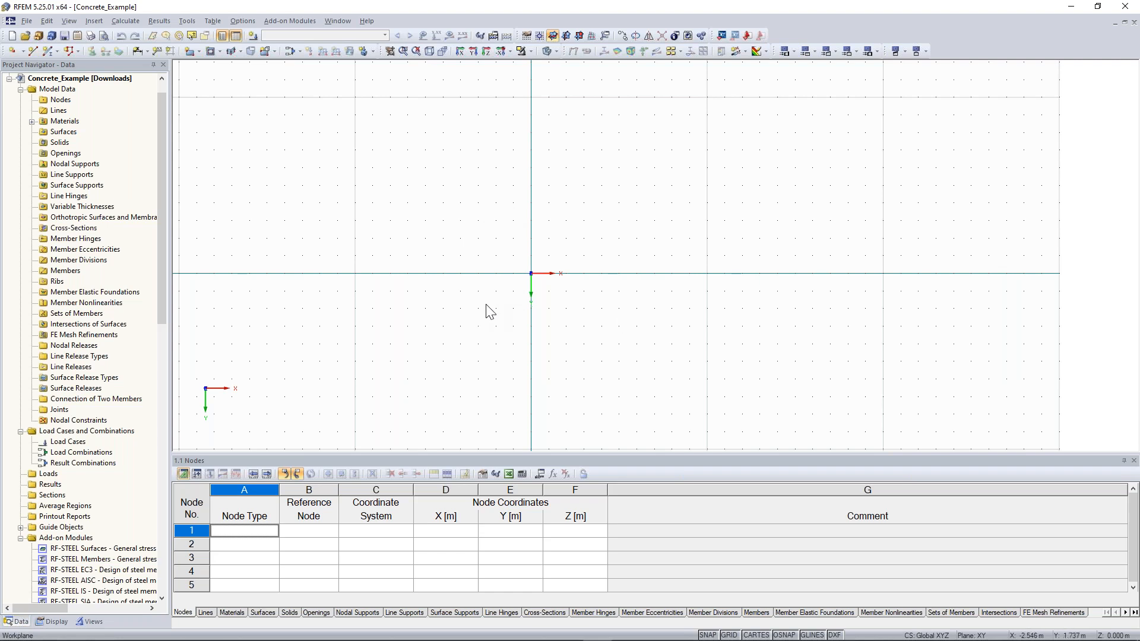
pyautogui.moveTo(518, 257); pyautogui.dragTo(474, 257, button='middle')
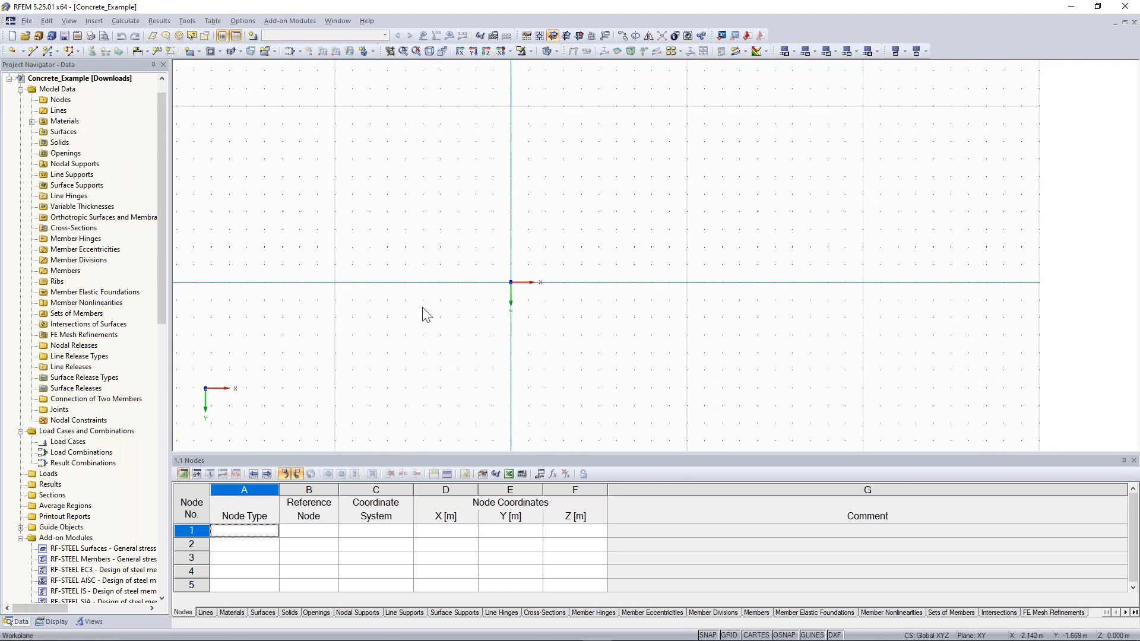
pyautogui.click(226, 533)
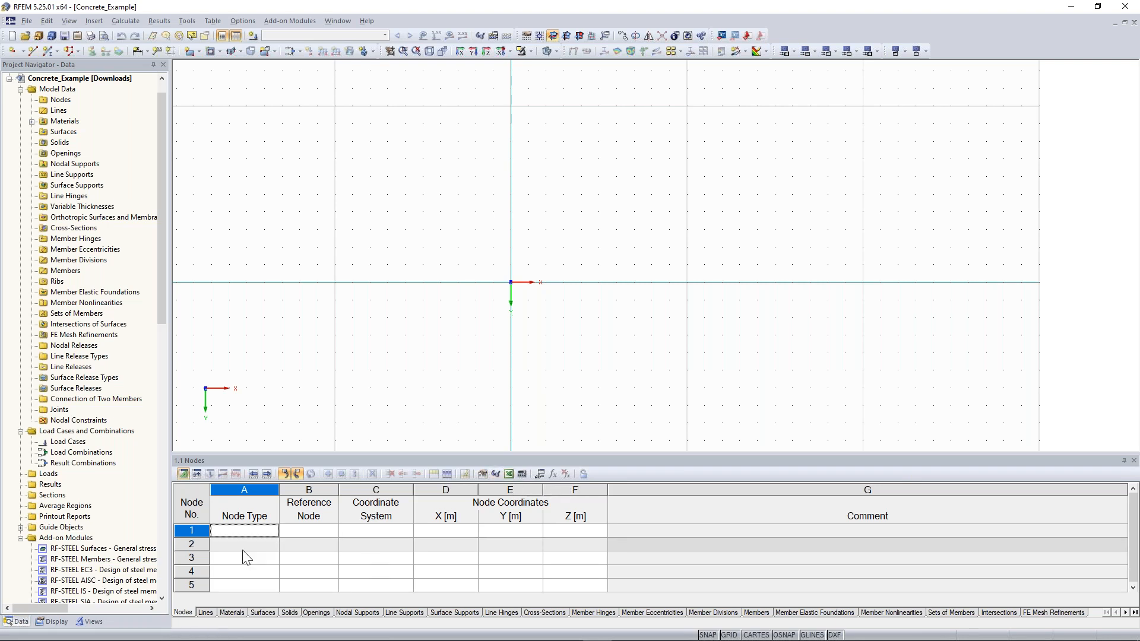
pyautogui.click(245, 534)
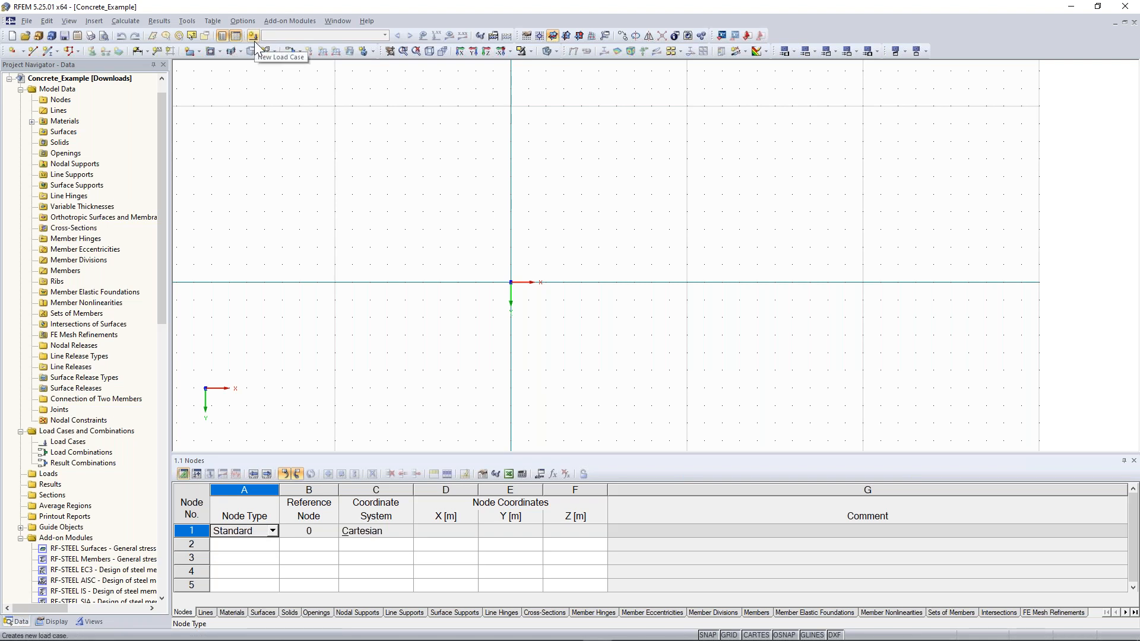
pyautogui.click(66, 20)
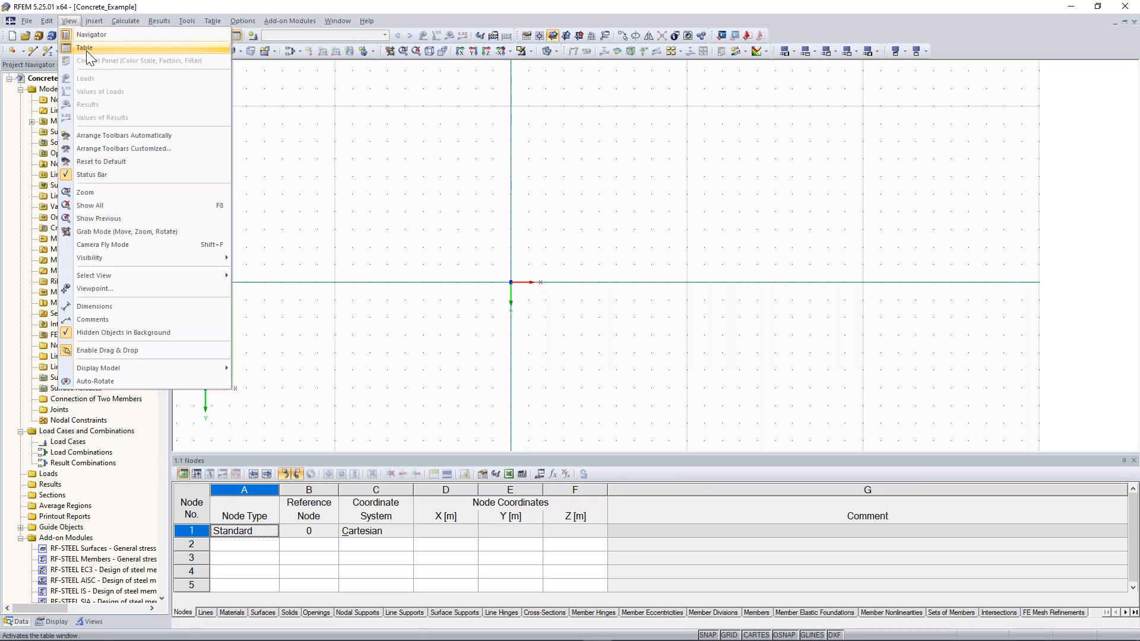
pyautogui.click(392, 190)
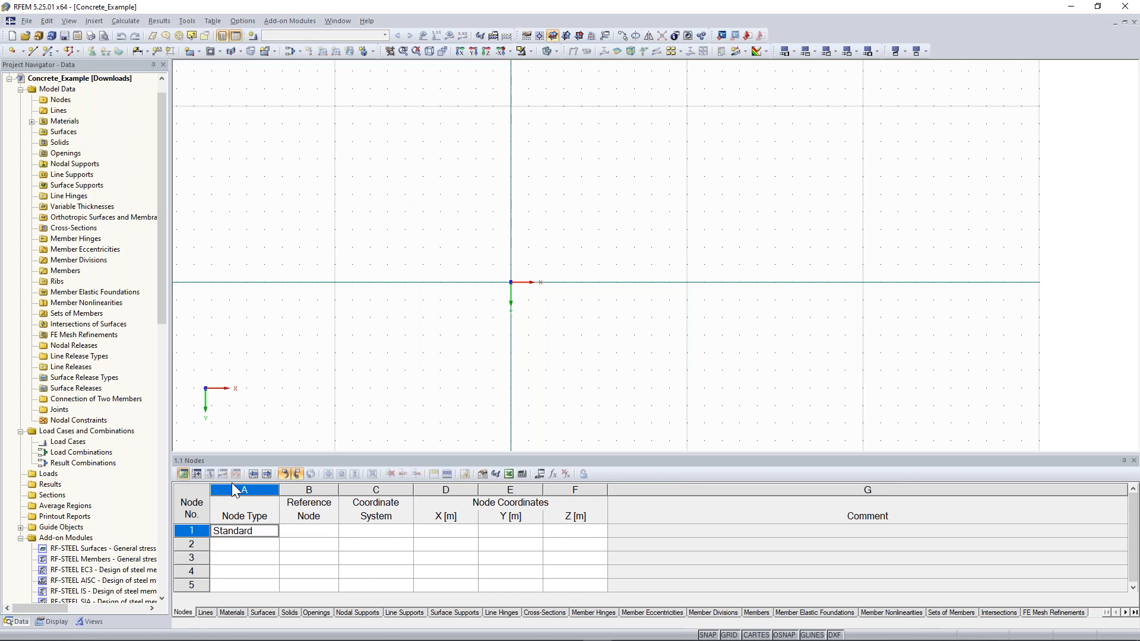
pyautogui.click(244, 532)
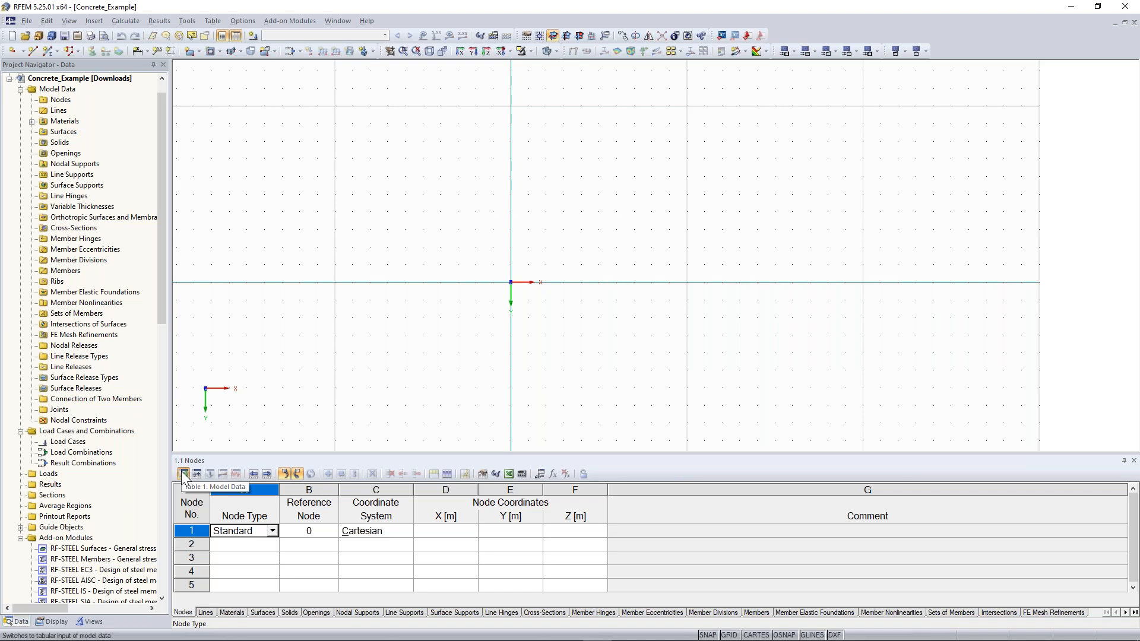
# Define node 1 in the nodes table as a Standard Cartesian node at X 0, Y 0, Z 0 m.
pyautogui.click(246, 534)
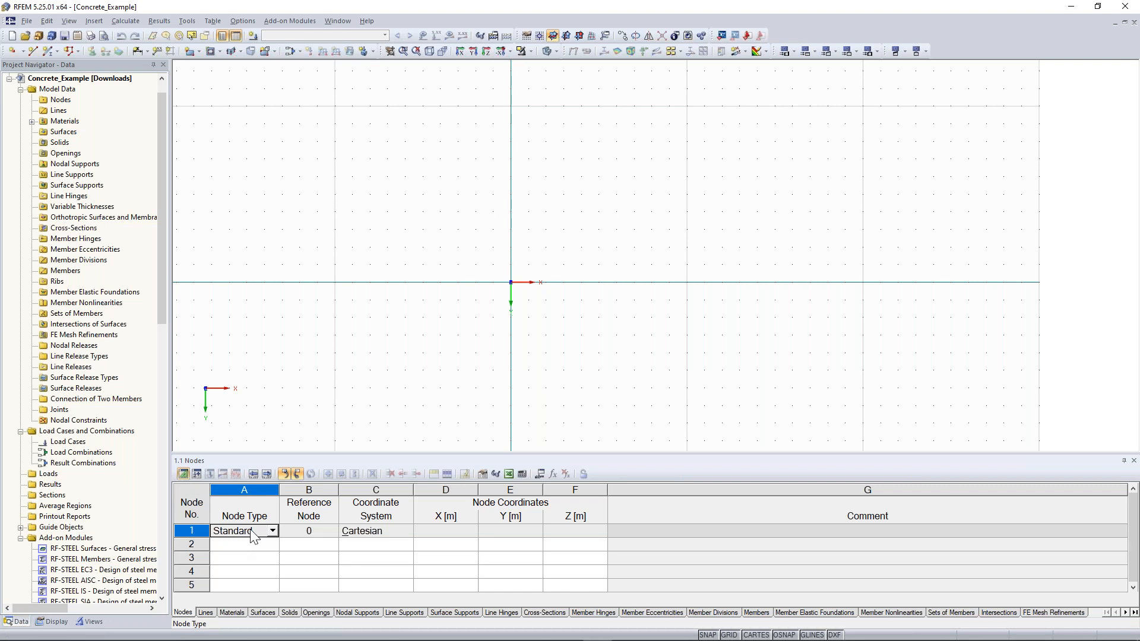
pyautogui.press('Tab')
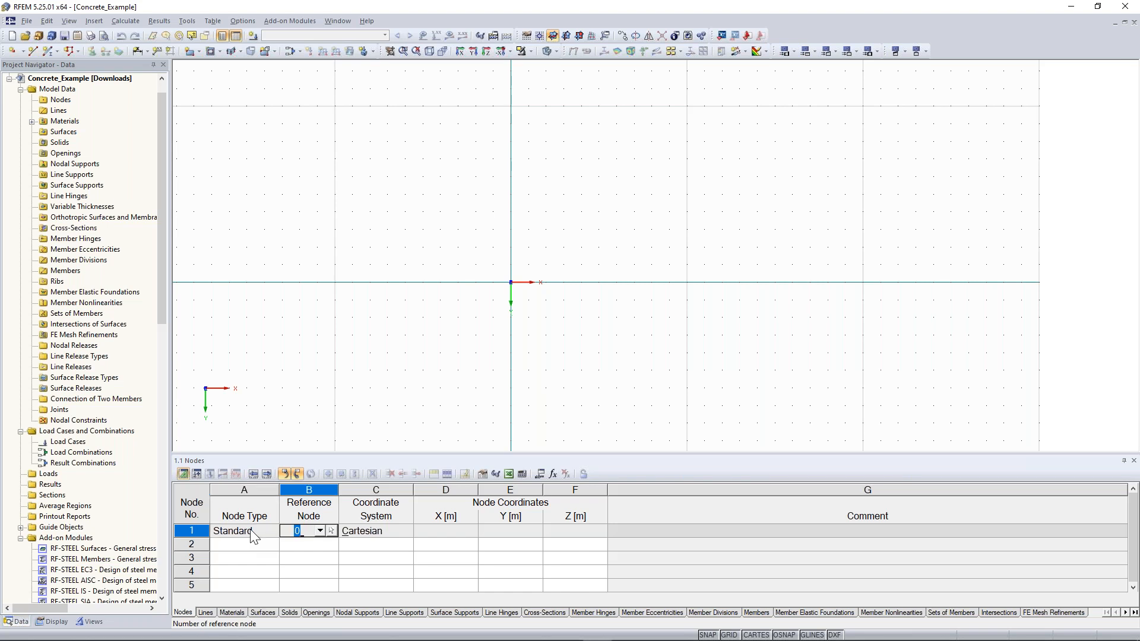
pyautogui.press('Tab')
pyautogui.press('Tab')
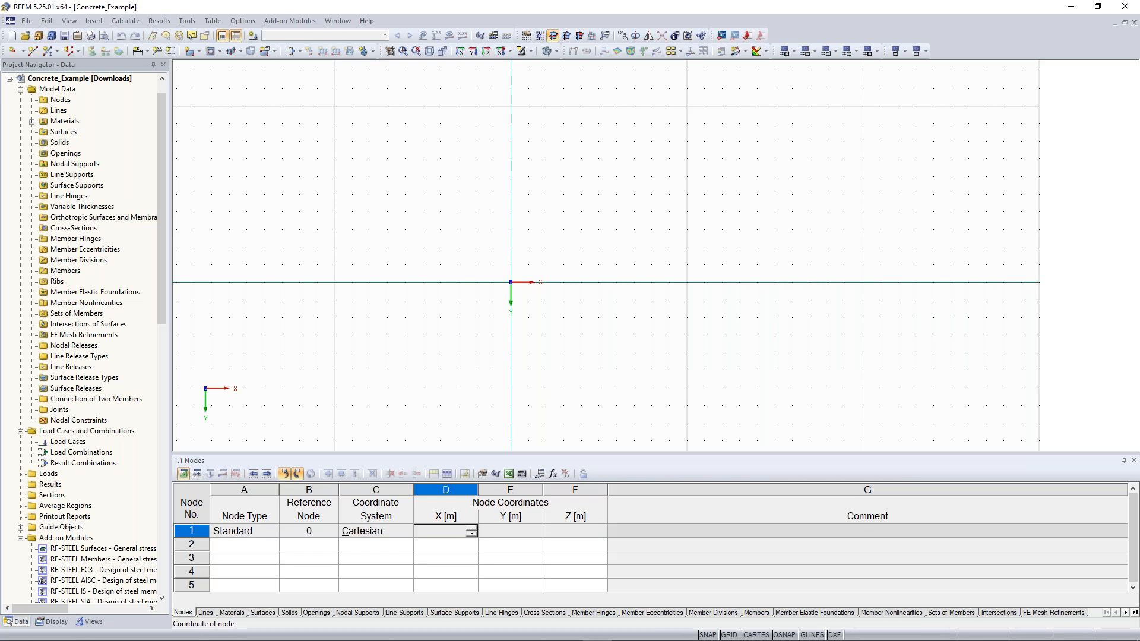
pyautogui.write('0')
pyautogui.press('Tab')
pyautogui.write('0')
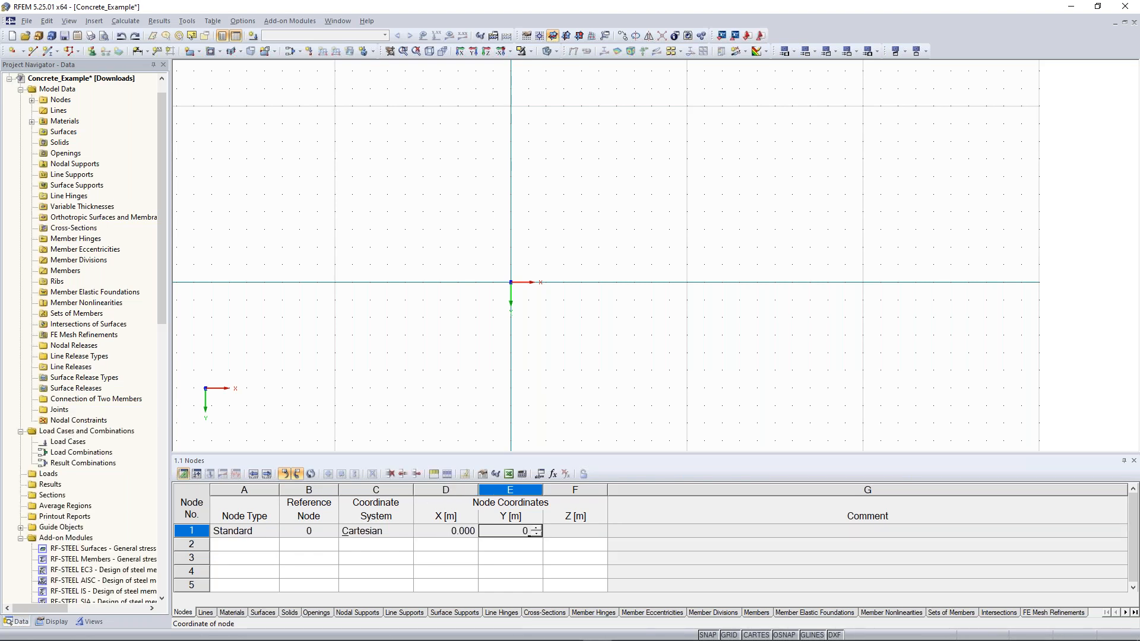
pyautogui.press('Tab')
pyautogui.write('0')
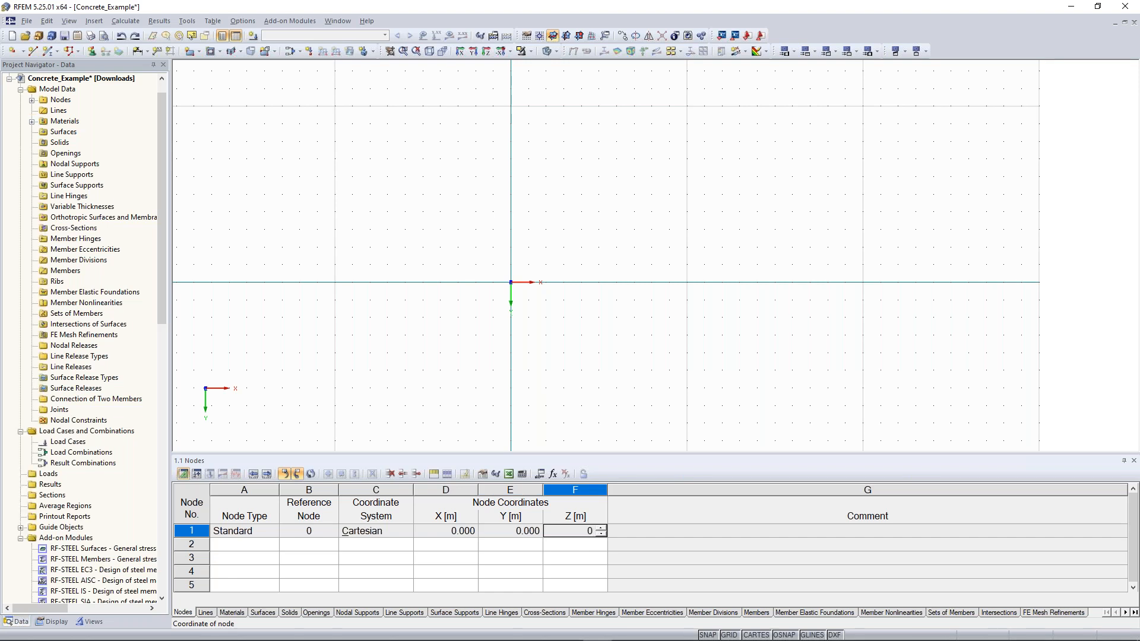
pyautogui.press('Return')
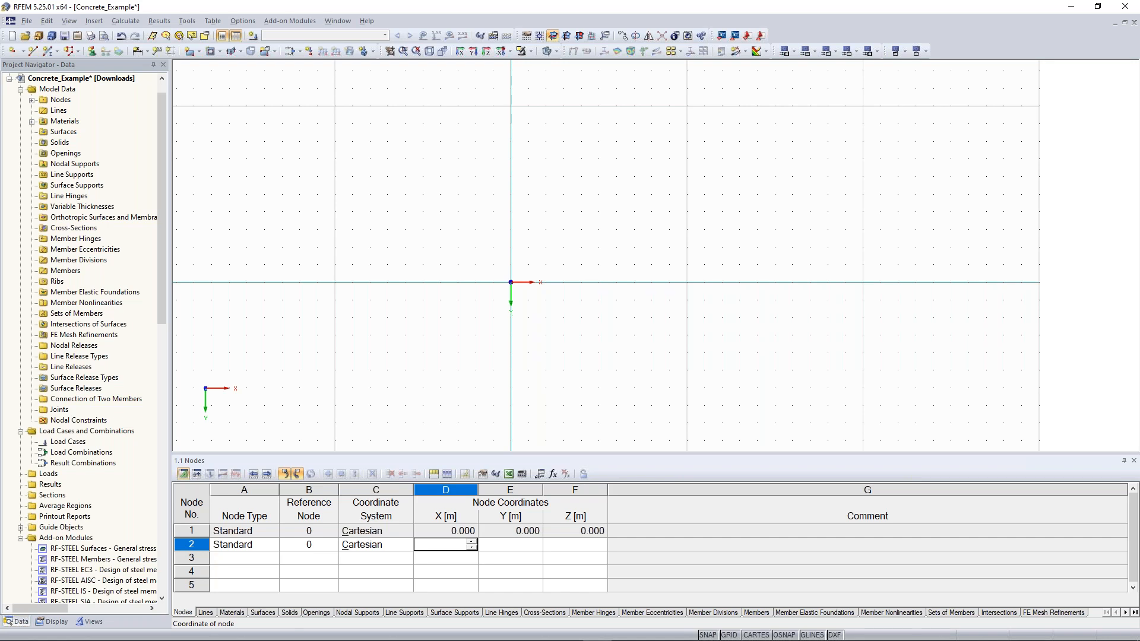
# Define node 2 in the nodes table at X 14, Y 0, Z 0 m.
pyautogui.write('14')
pyautogui.press('Return')
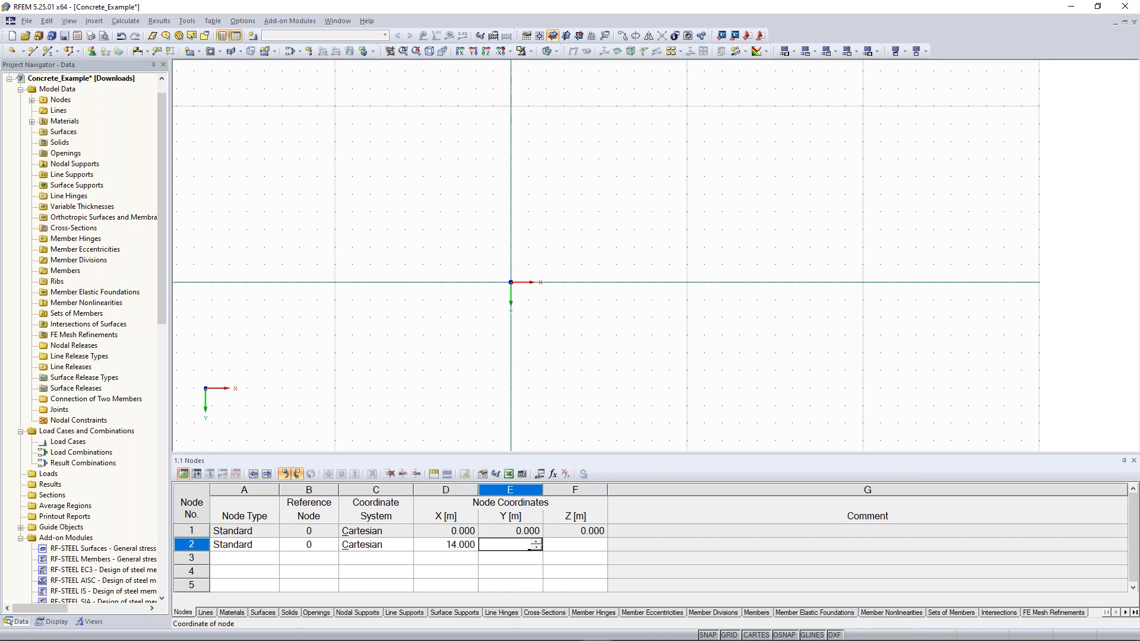
pyautogui.write('0')
pyautogui.press('Return')
pyautogui.write('0')
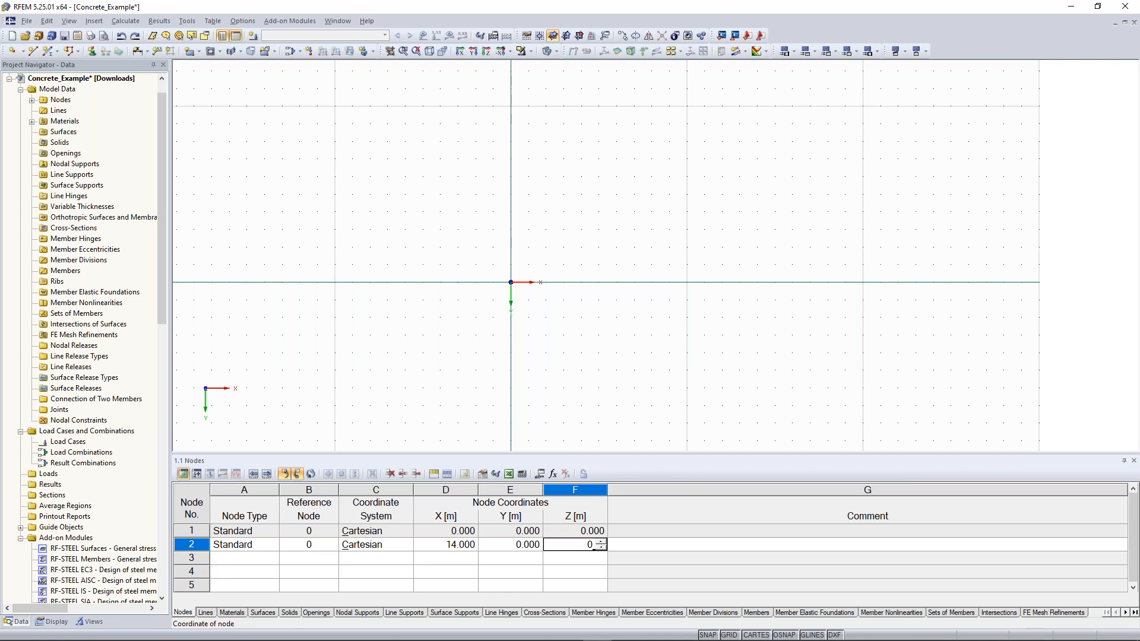
pyautogui.press('Return')
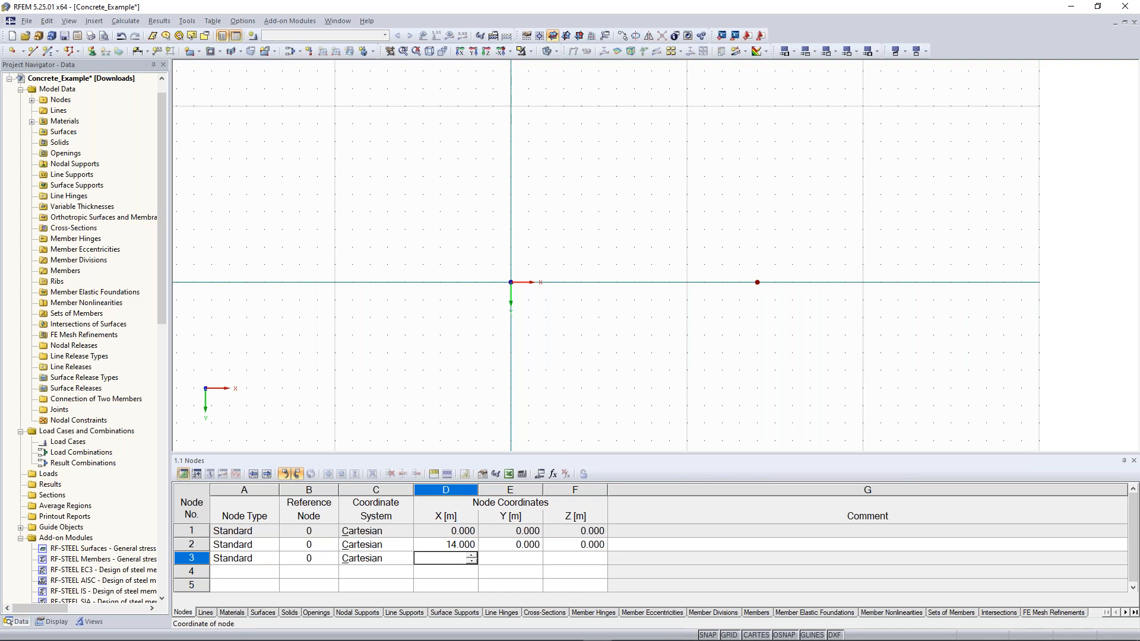
# Define node 3 in the nodes table at X 0, Y -12, Z 0 m.
pyautogui.write('0')
pyautogui.press('Tab')
pyautogui.write('-12')
pyautogui.press('Tab')
pyautogui.write('0')
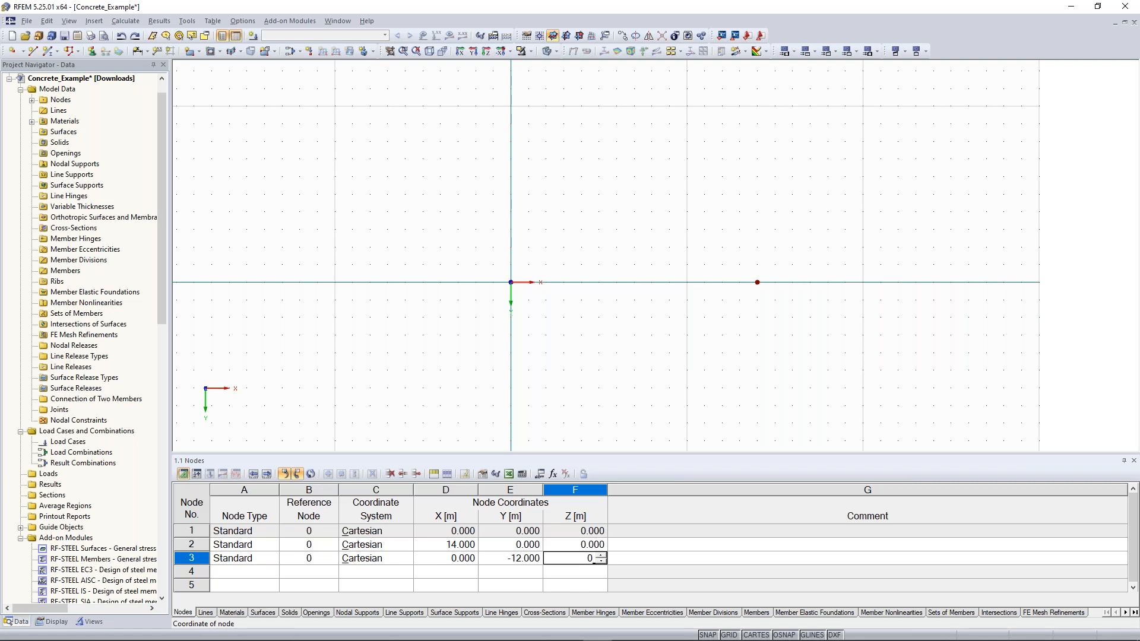
pyautogui.press('Tab')
pyautogui.press('Tab')
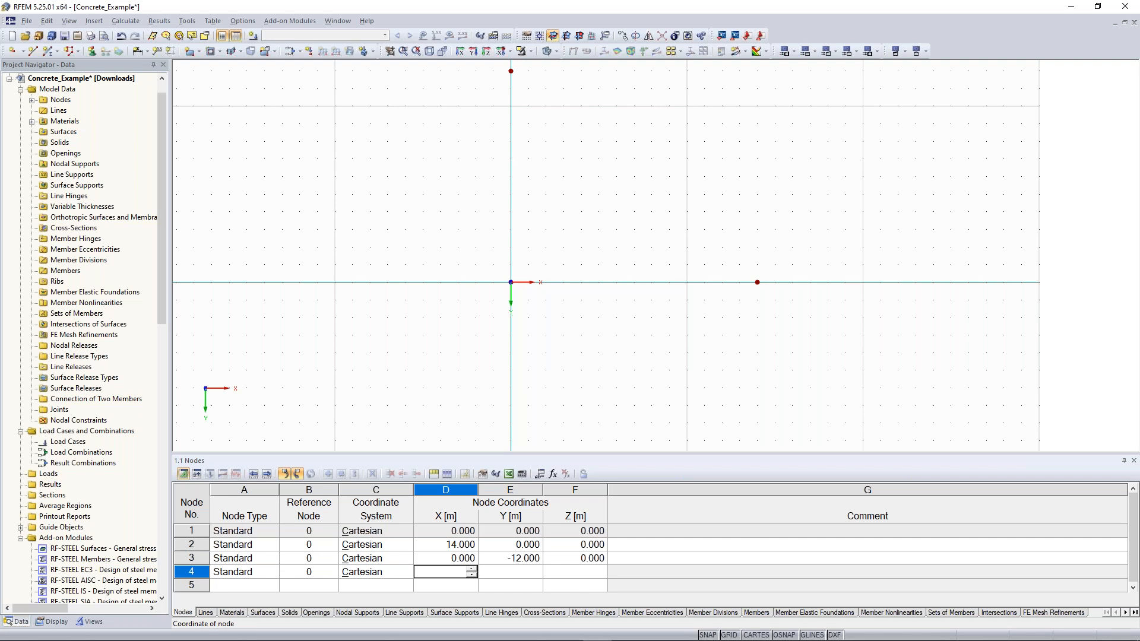
# Define node 4 in the nodes table at X 14, Y -12, Z 0 m.
pyautogui.write('14')
pyautogui.press('Tab')
pyautogui.write('-12')
pyautogui.press('Tab')
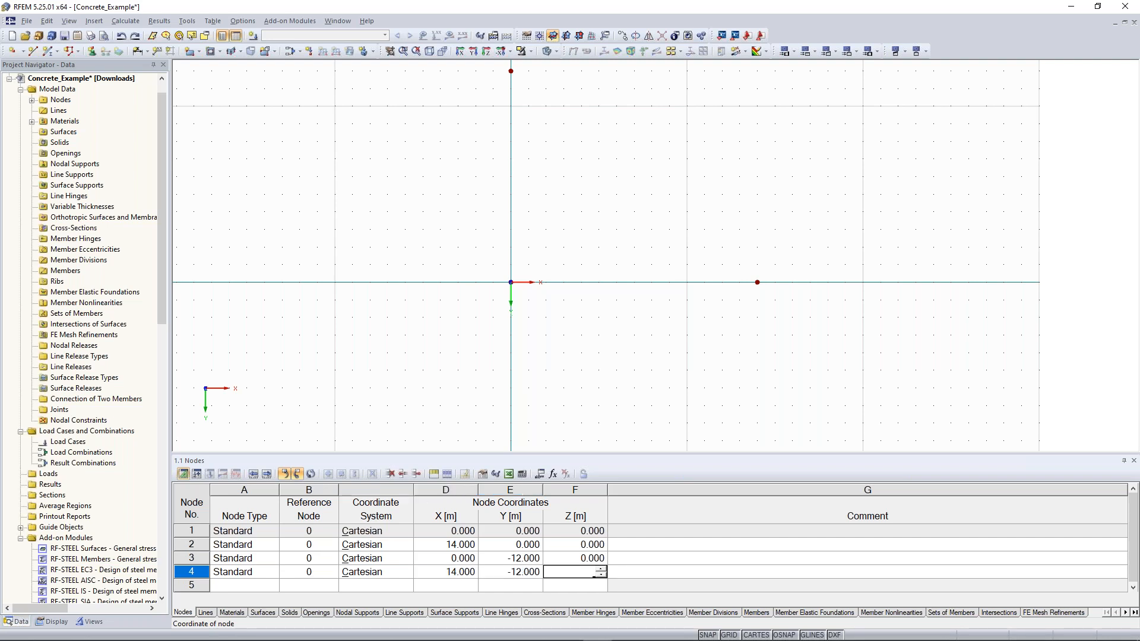
pyautogui.write('0')
pyautogui.press('Tab')
pyautogui.press('Tab')
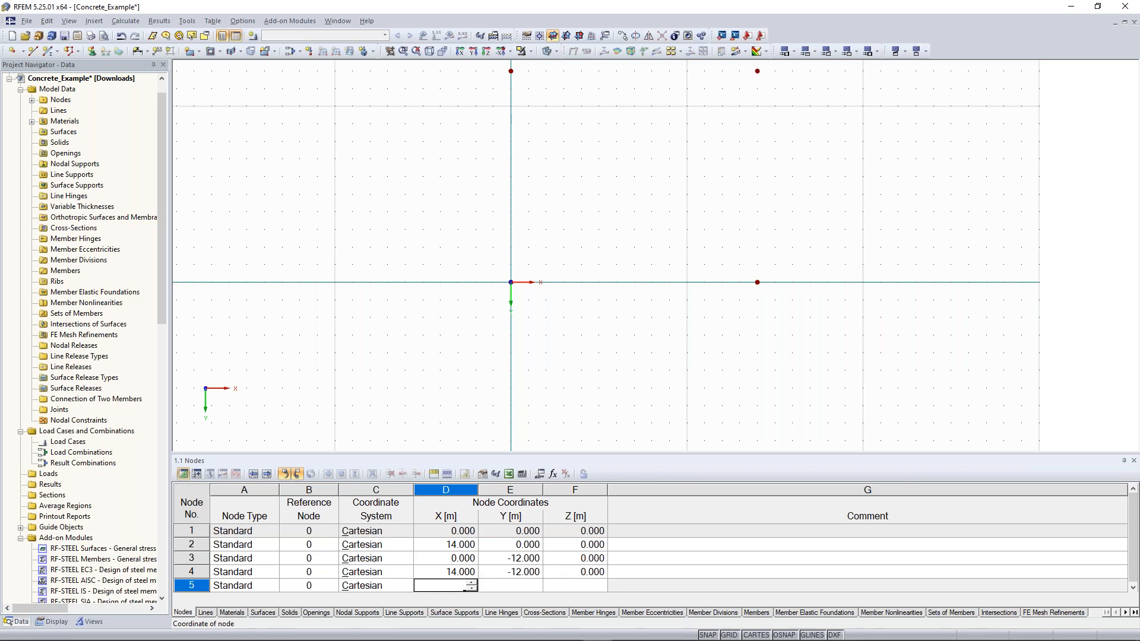
# Define node 5 in the nodes table at X 0.5, Y -0.5, Z 0 m.
pyautogui.write('0.5')
pyautogui.press('Tab')
pyautogui.write('-0,5')
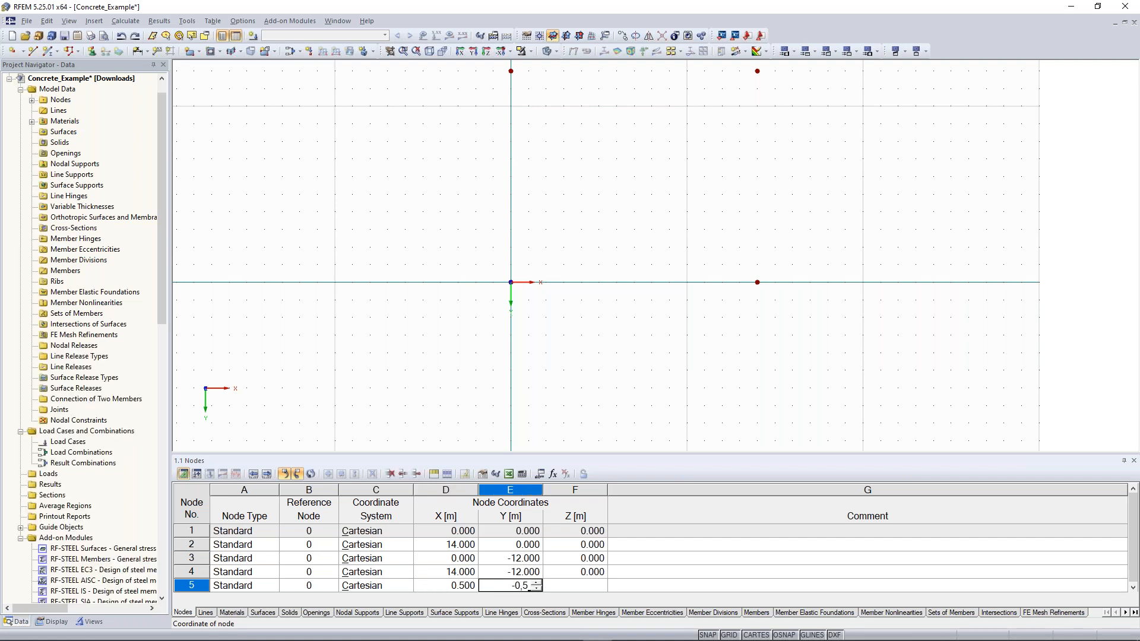
pyautogui.press('Tab')
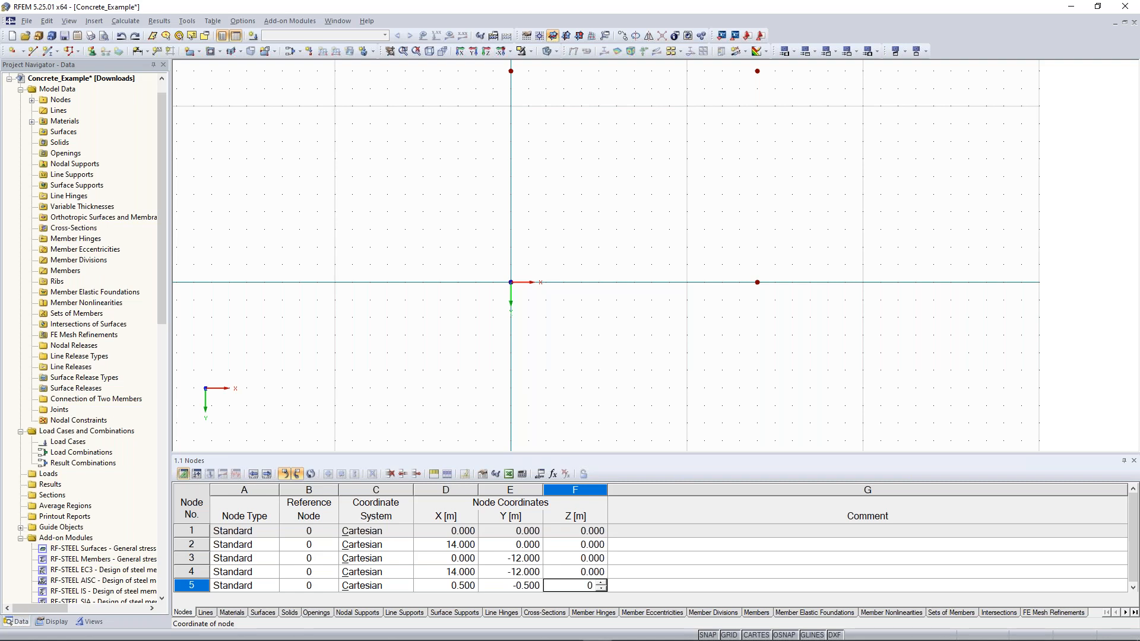
pyautogui.press('Return')
# Dismiss the endpoint security notification covering the model and bring all five nodes into view.
pyautogui.moveTo(615, 172); pyautogui.dragTo(568, 271, button='middle')
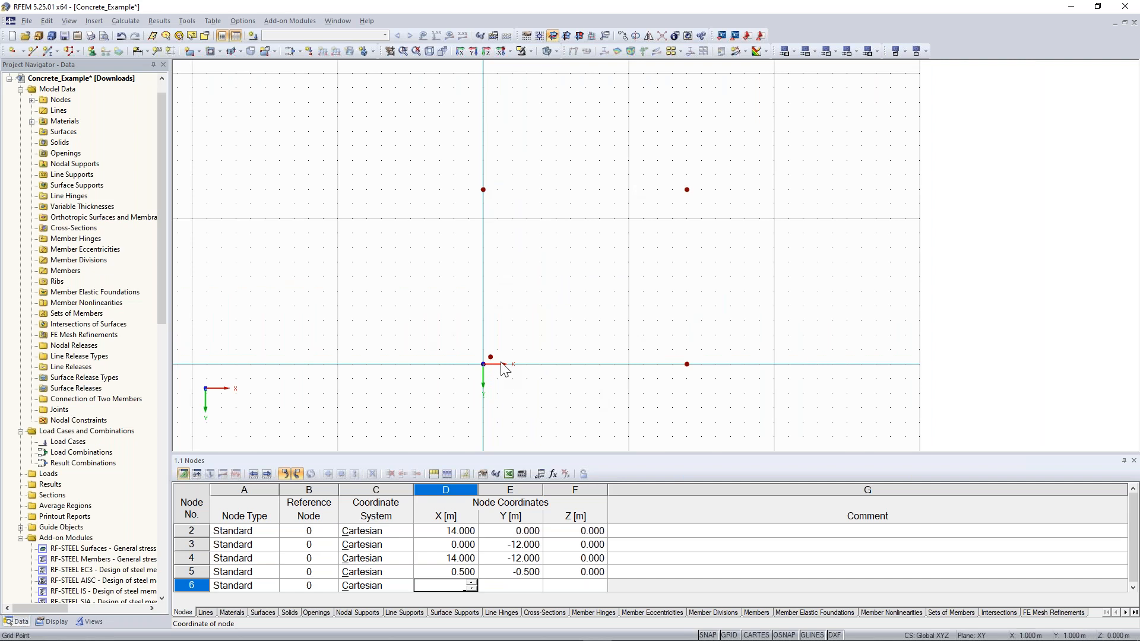
pyautogui.scroll(-1, 552, 280)
pyautogui.scroll(1, 551, 282)
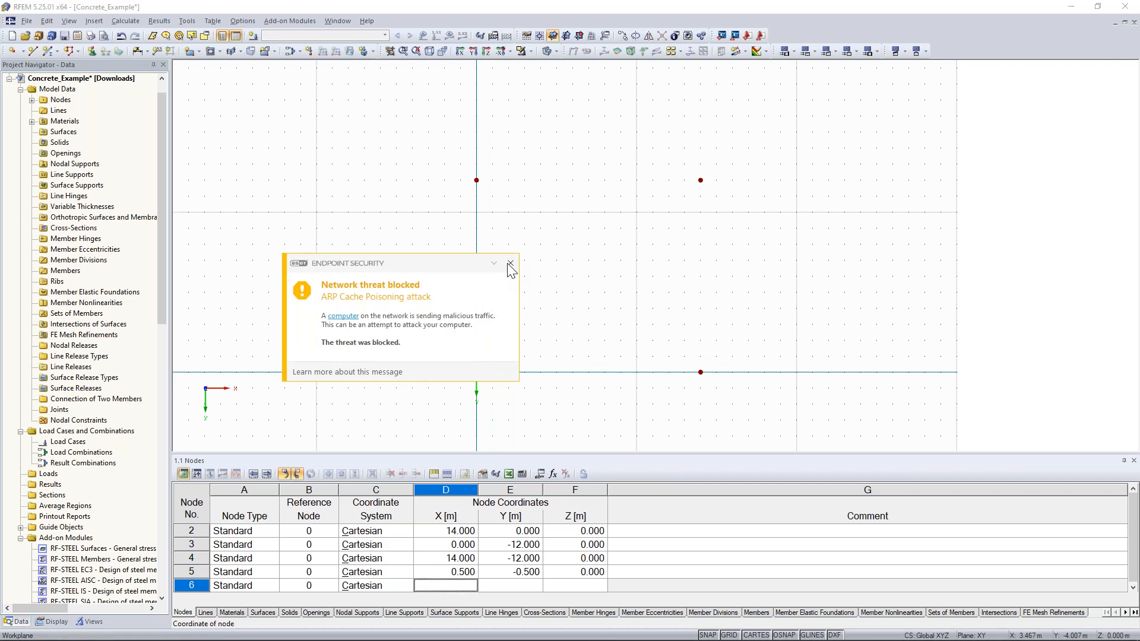
pyautogui.click(510, 264)
pyautogui.scroll(1, 537, 342)
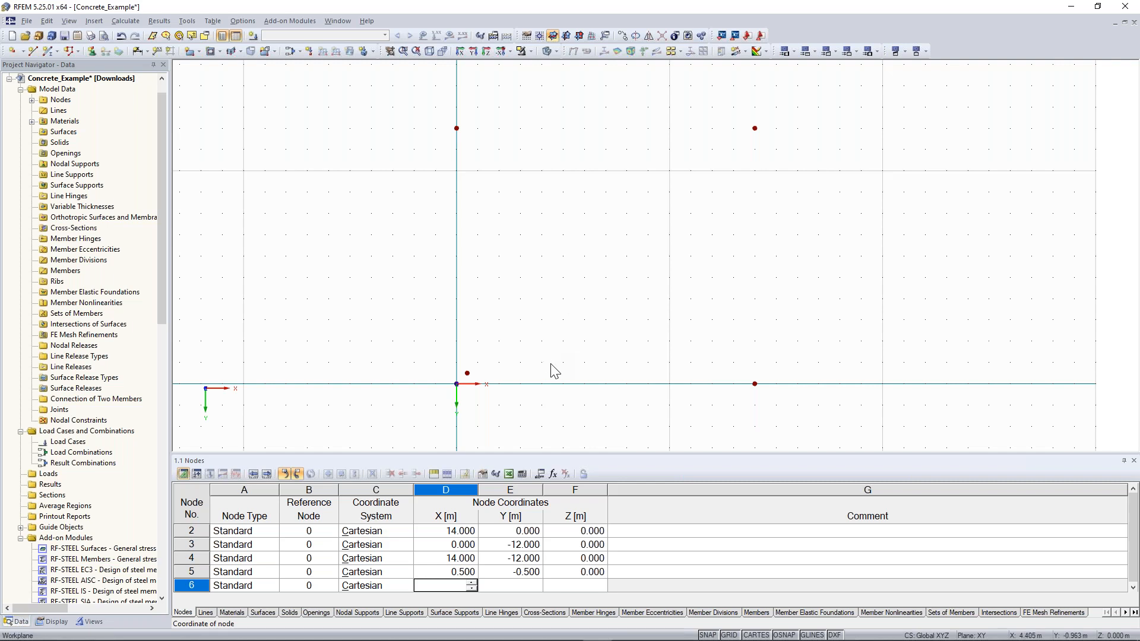
pyautogui.moveTo(558, 335); pyautogui.dragTo(500, 298, button='middle')
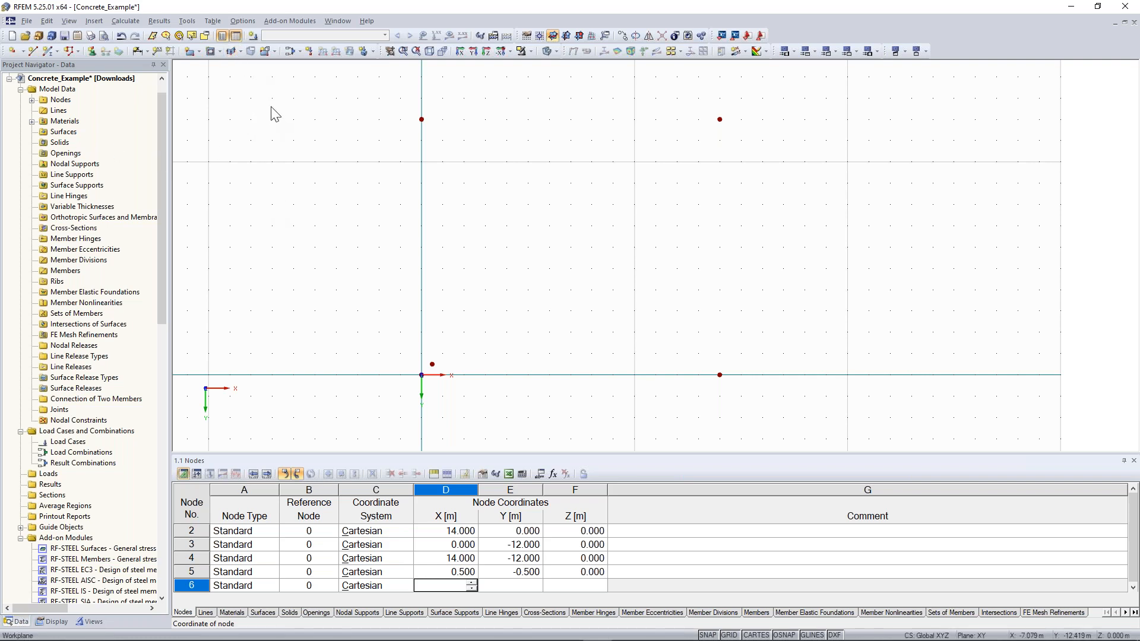
# Set up a new rectangular surface in Concrete C30/37 with Standard stiffness and a constant thickness of 200 mm.
pyautogui.click(198, 51)
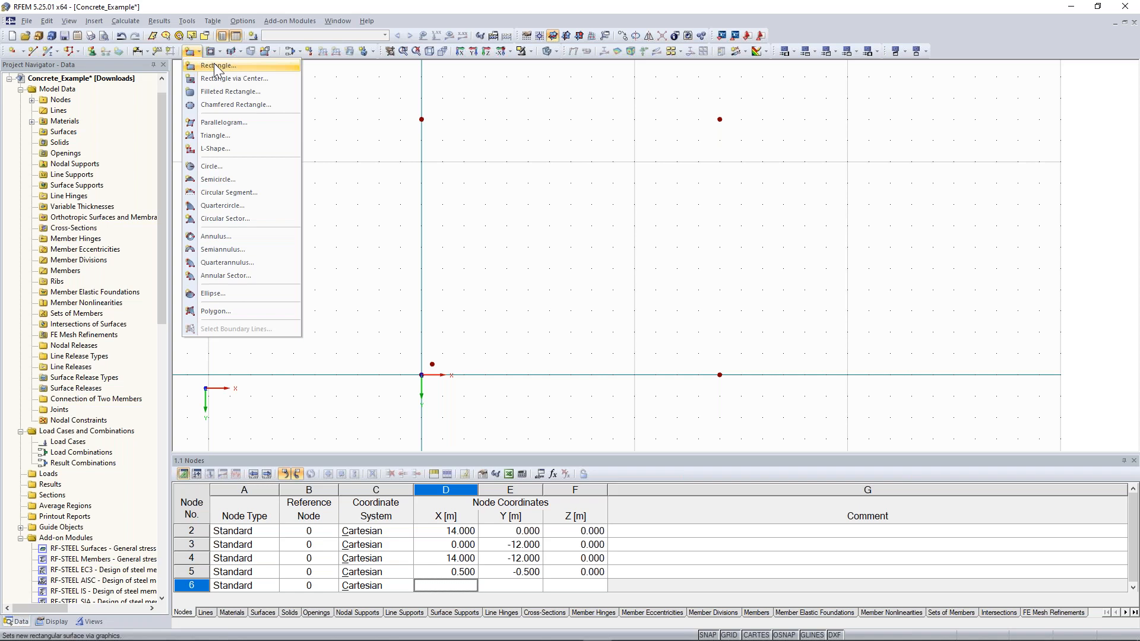
pyautogui.click(214, 64)
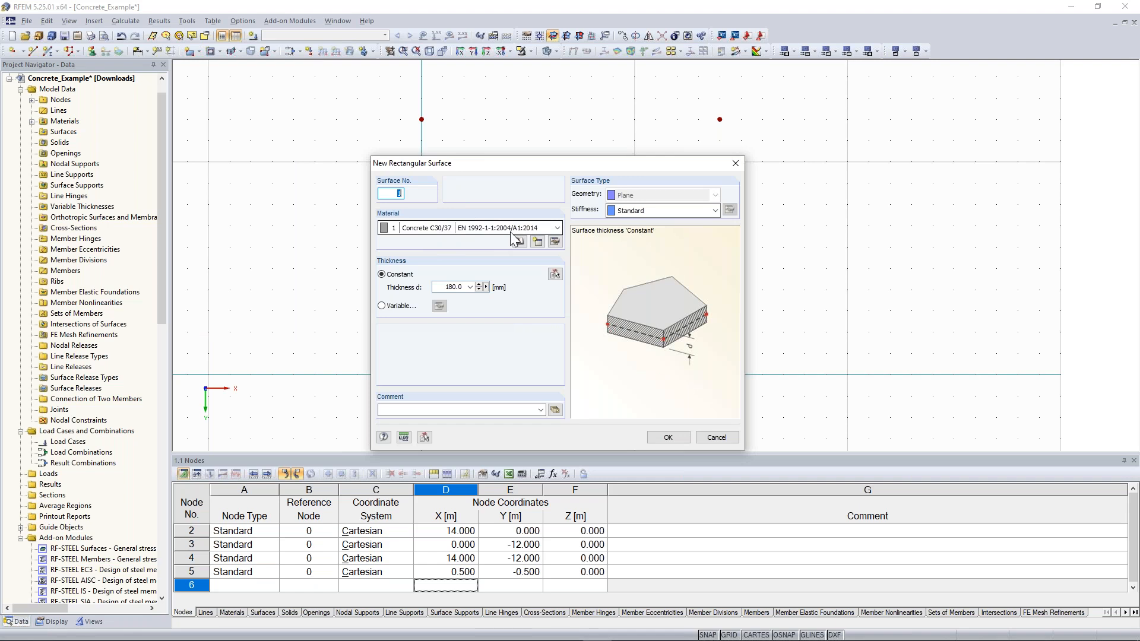
pyautogui.click(468, 286)
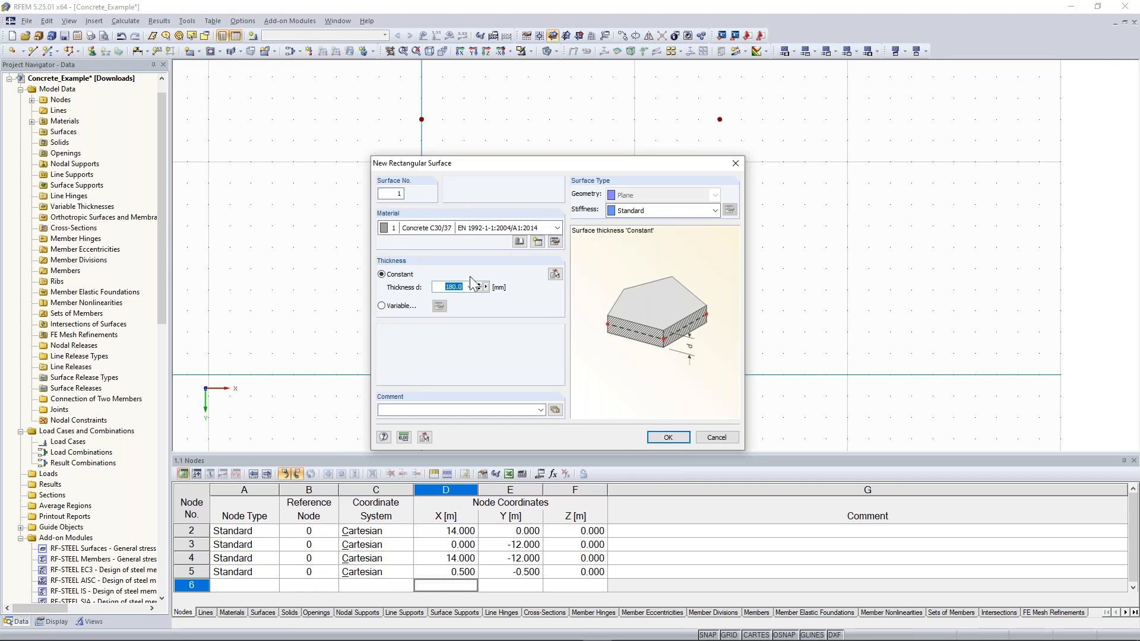
pyautogui.write('300')
pyautogui.doubleClick(451, 287)
pyautogui.write('200')
pyautogui.click(668, 438)
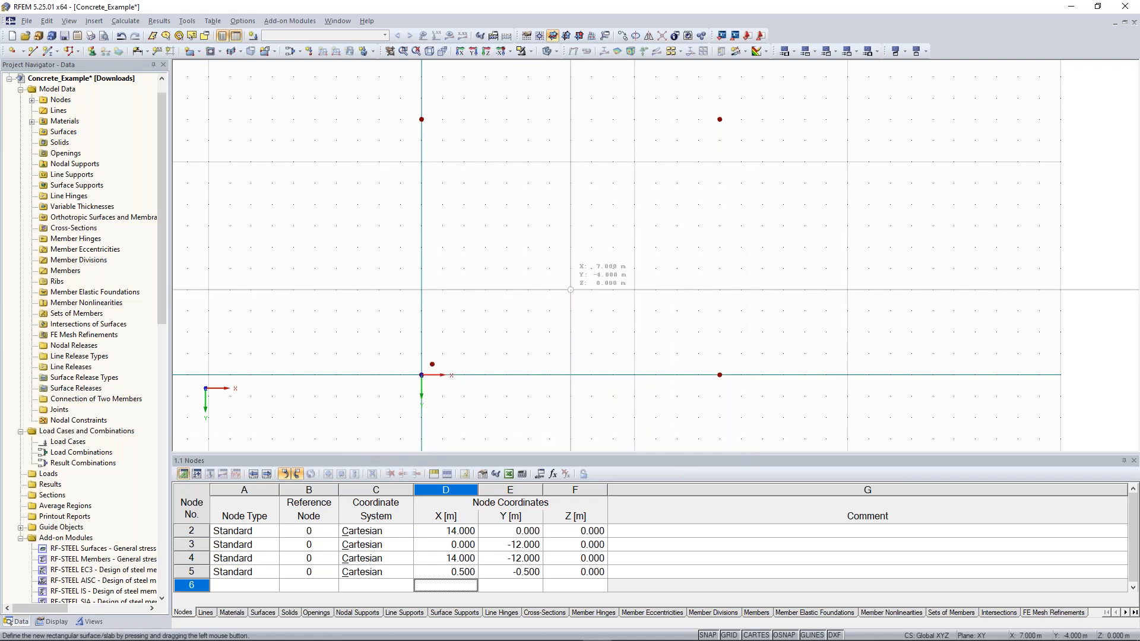
# Draw the rectangular slab surface between the diagonally opposite nodes 3 and 2, and end the surface command.
pyautogui.scroll(-2, 511, 247)
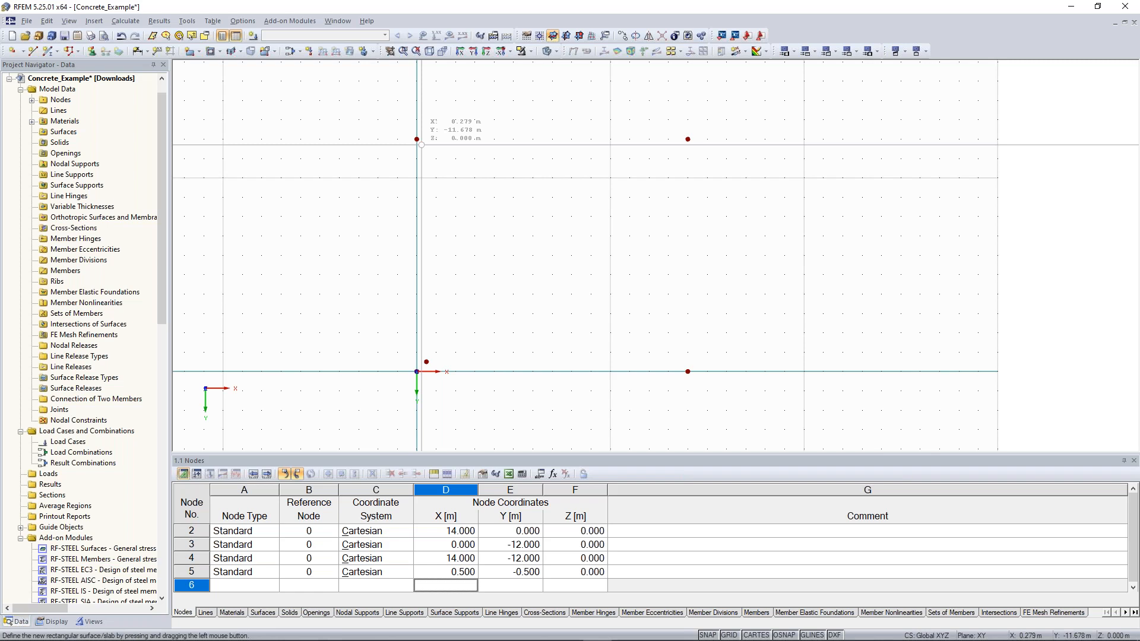
pyautogui.moveTo(416, 138); pyautogui.dragTo(688, 371)
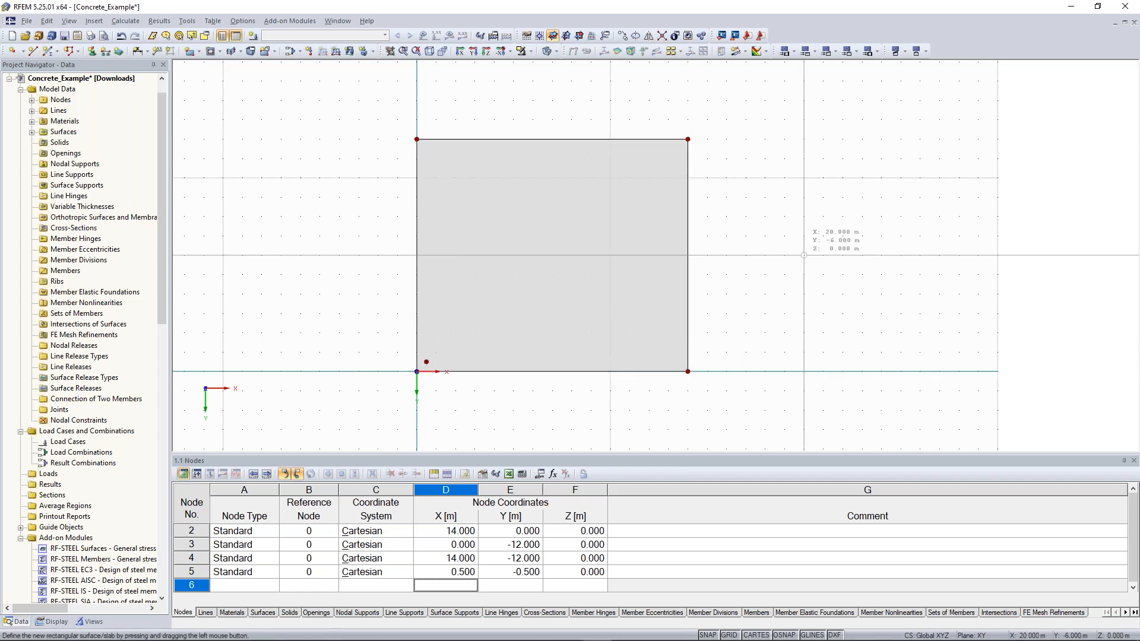
pyautogui.press('Escape')
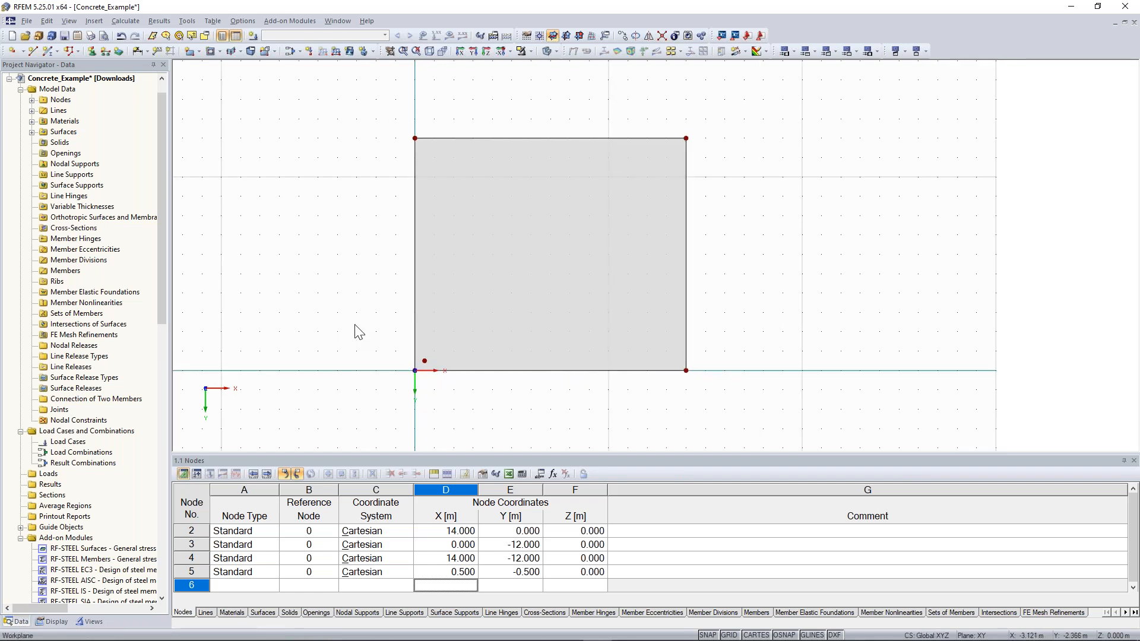
# Copy the node at X 0.5, Y -0.5 m twice with a displacement of 5 m in X.
pyautogui.moveTo(355, 326); pyautogui.dragTo(329, 302, button='middle')
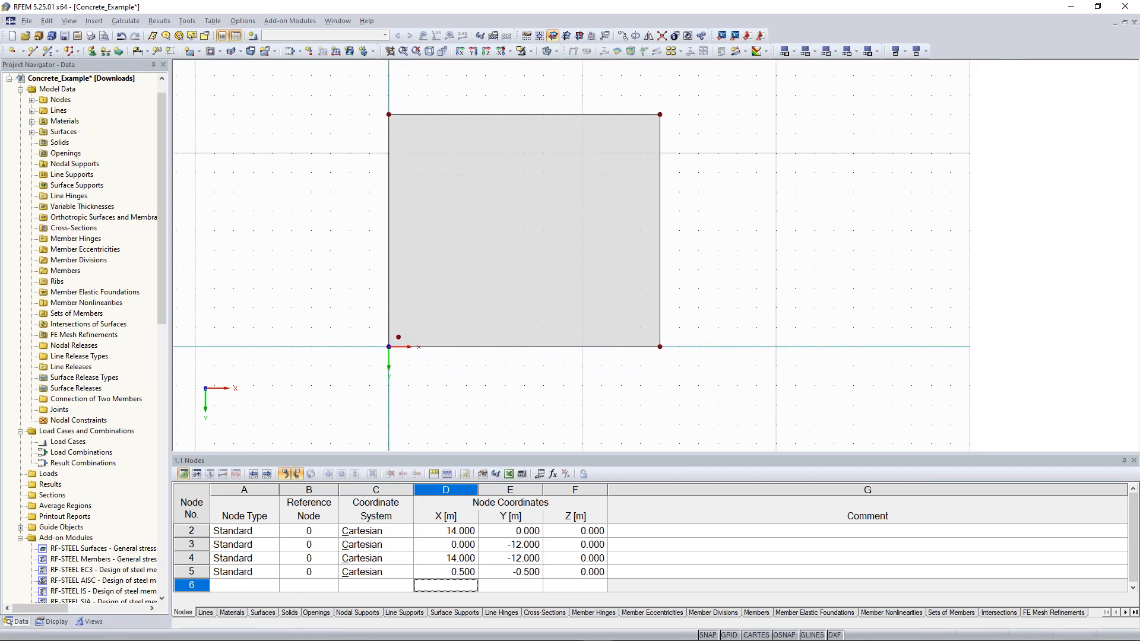
pyautogui.click(433, 326)
pyautogui.scroll(1, 433, 326)
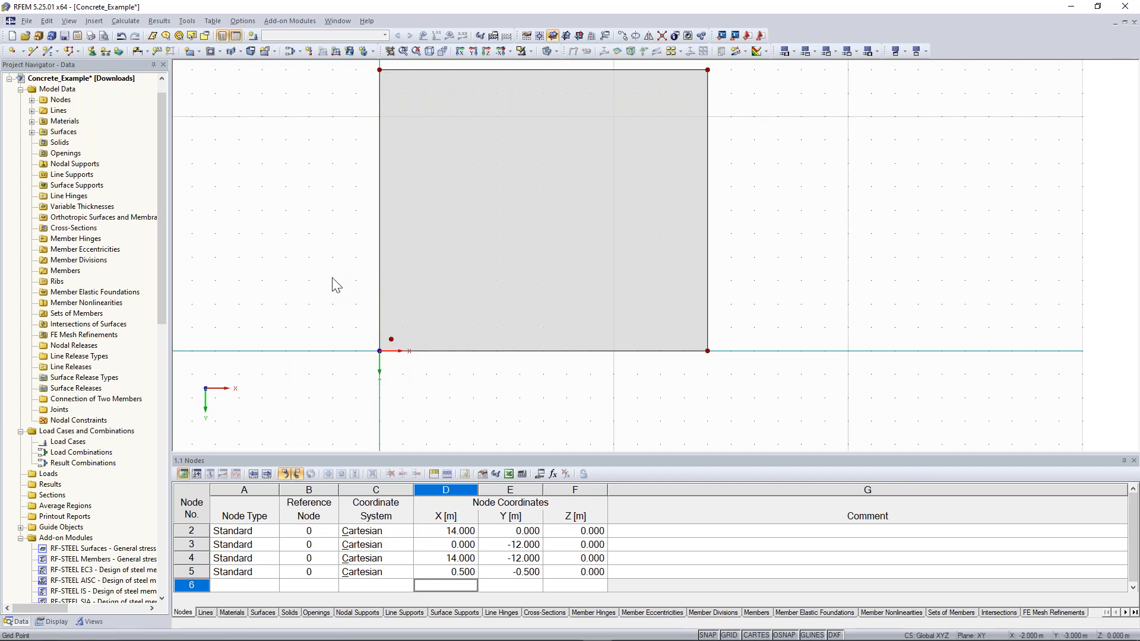
pyautogui.rightClick(375, 355)
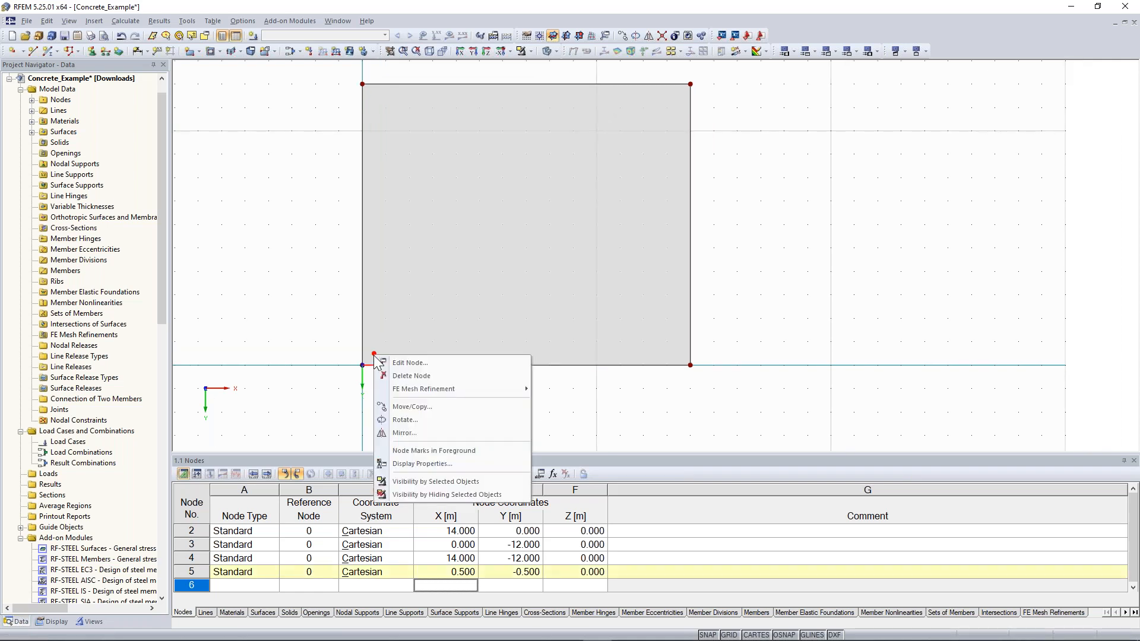
pyautogui.click(427, 407)
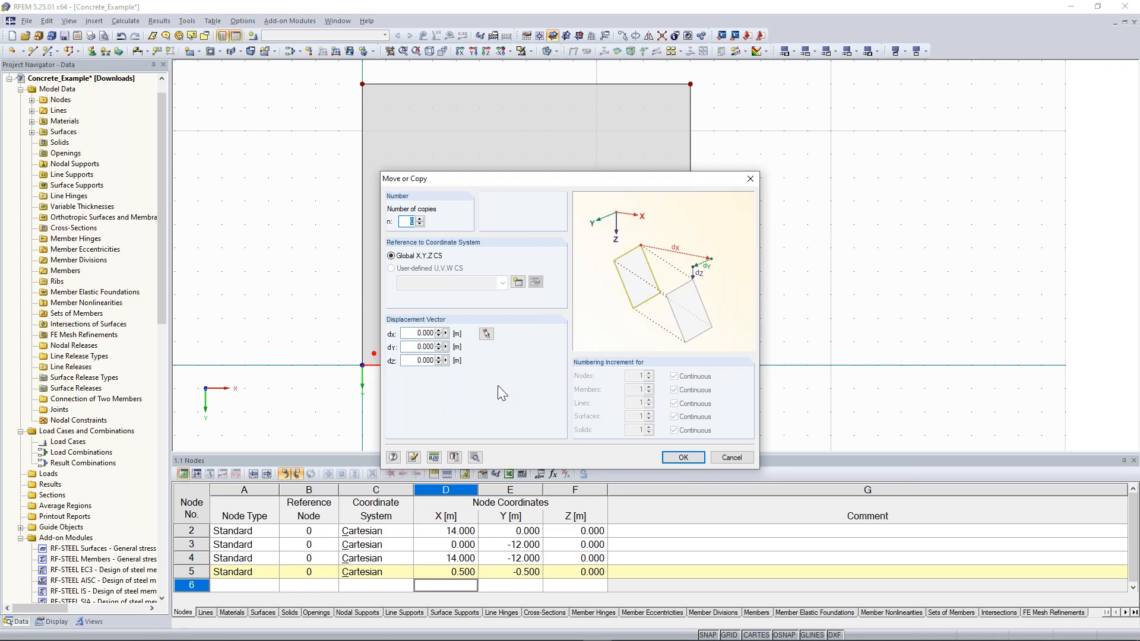
pyautogui.click(419, 218)
pyautogui.click(420, 218)
pyautogui.moveTo(461, 179); pyautogui.dragTo(801, 107)
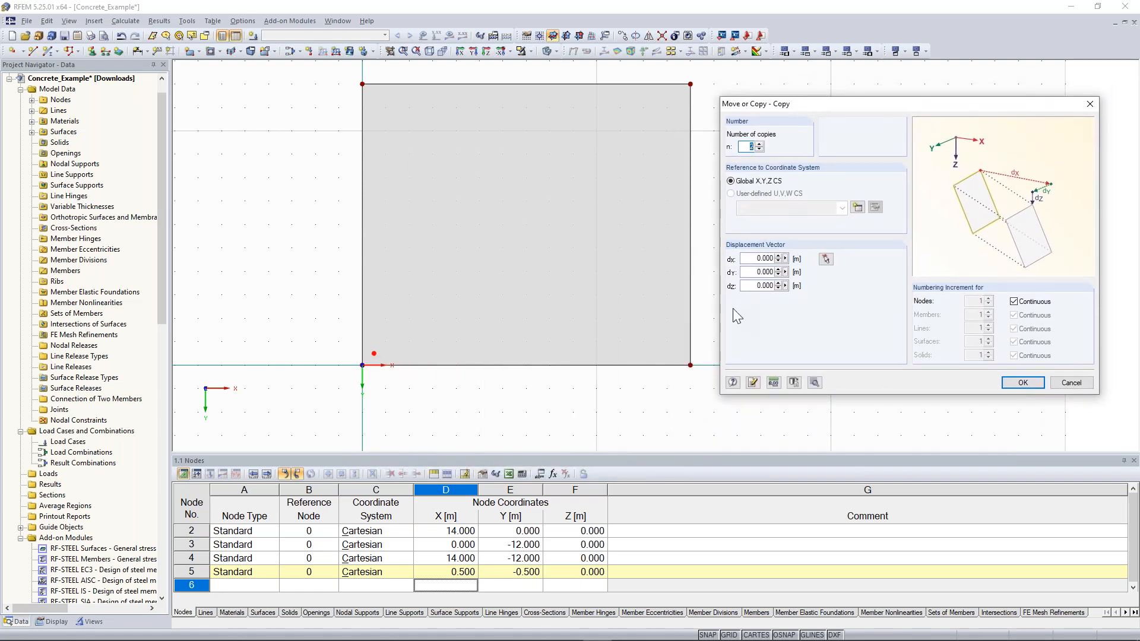
pyautogui.click(751, 260)
pyautogui.moveTo(751, 260); pyautogui.dragTo(776, 259)
pyautogui.write('5')
pyautogui.click(1022, 382)
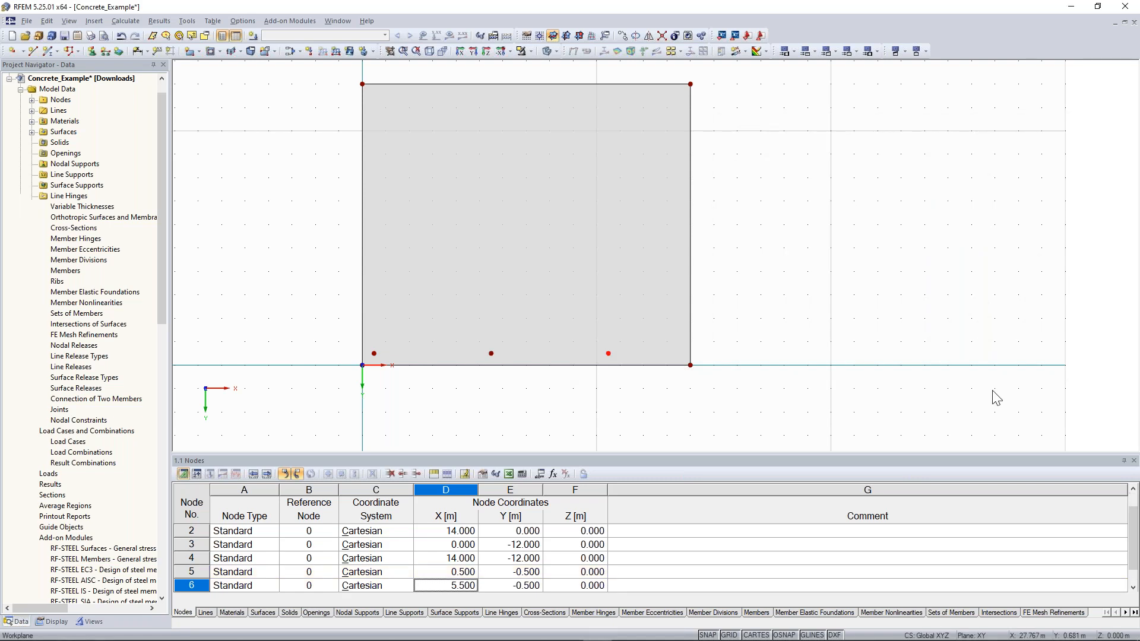
# Copy the node at X 10.5, Y -0.5 m once with a displacement of 3 m in X.
pyautogui.click(608, 355)
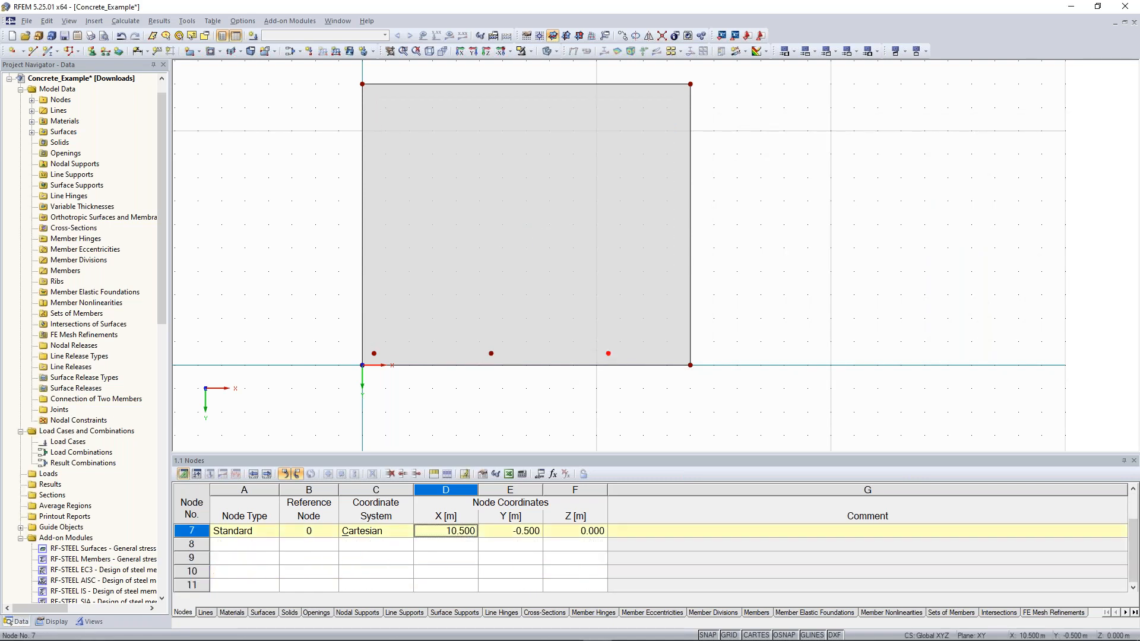
pyautogui.rightClick(608, 354)
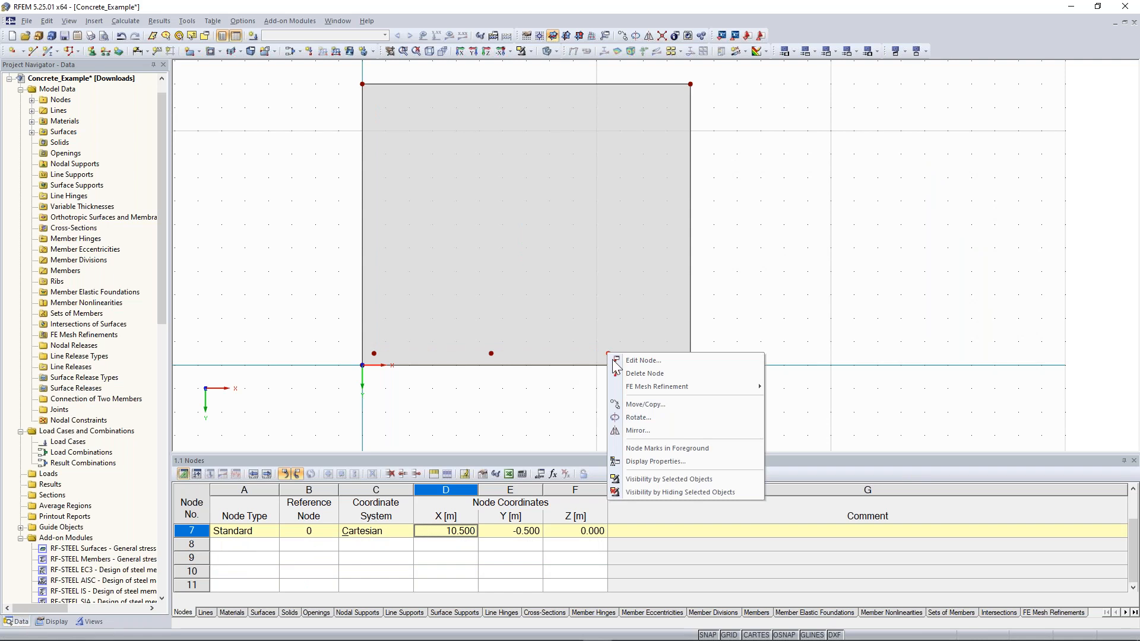
pyautogui.click(658, 408)
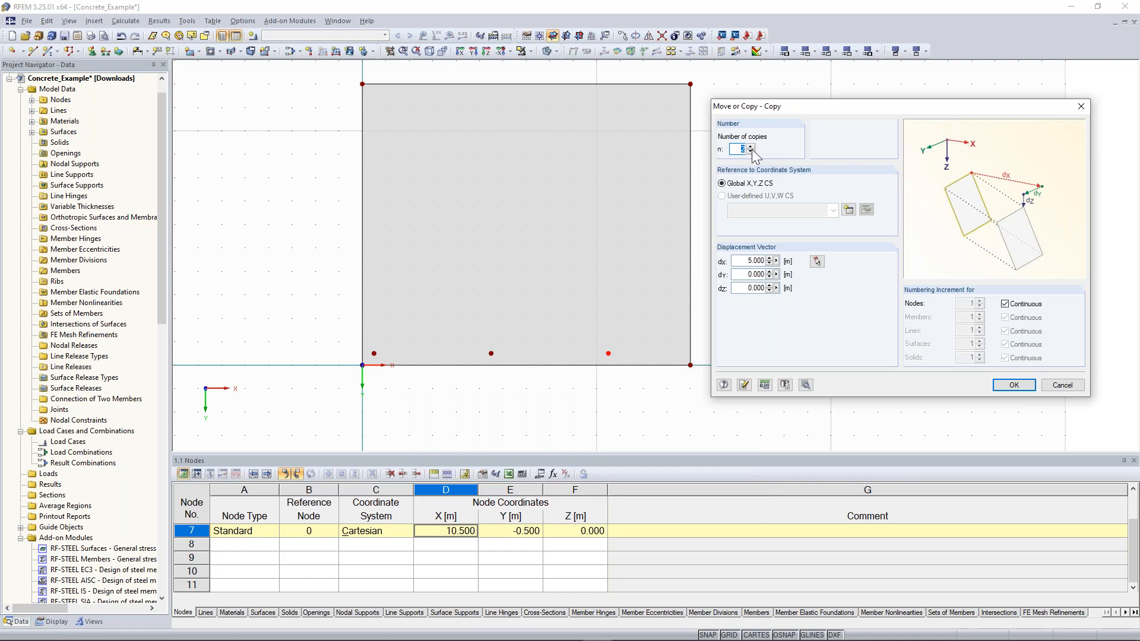
pyautogui.click(750, 152)
pyautogui.doubleClick(748, 261)
pyautogui.write('3')
pyautogui.click(1013, 386)
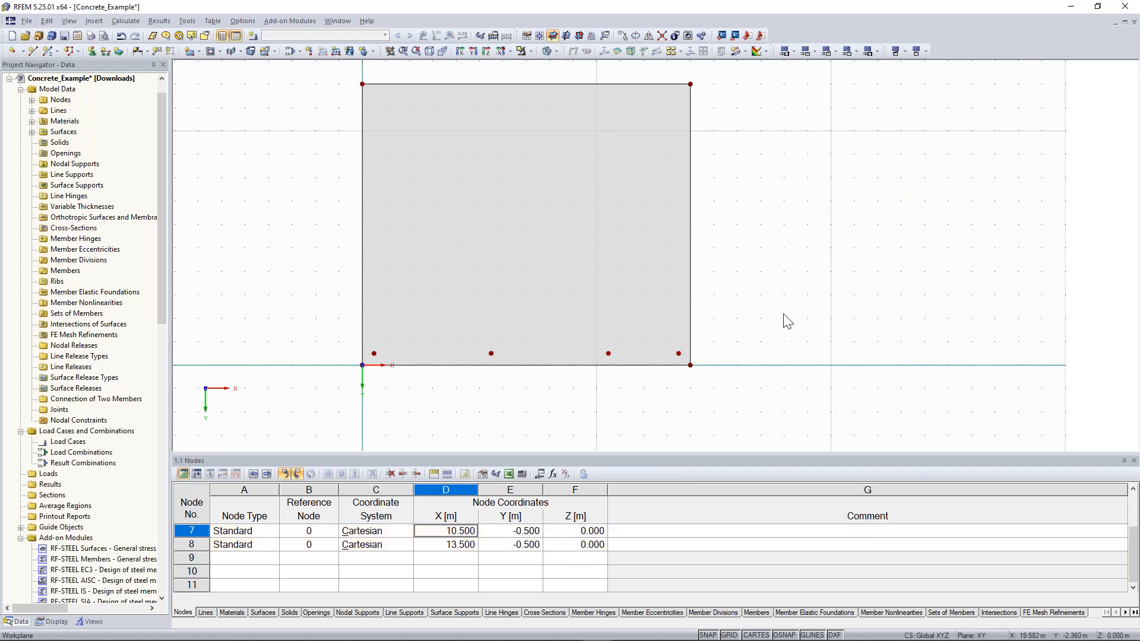
# Copy the row of four nodes at Y -0.5 m once with a displacement of -4 m in Y.
pyautogui.moveTo(341, 275); pyautogui.dragTo(341, 259, button='middle')
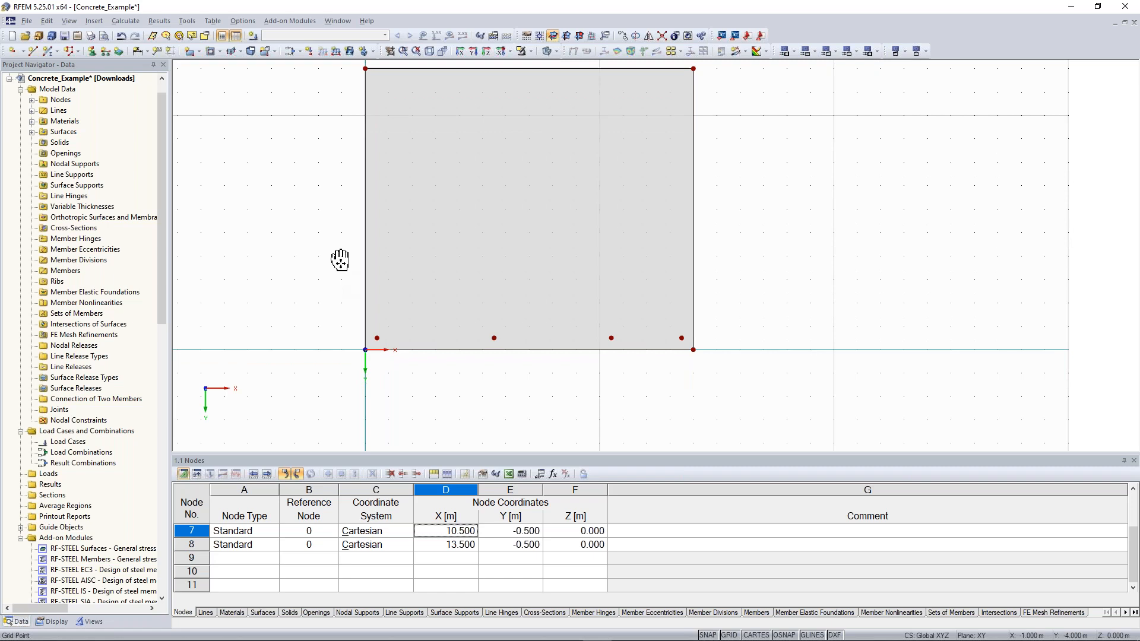
pyautogui.moveTo(340, 259); pyautogui.dragTo(337, 267, button='middle')
pyautogui.moveTo(325, 280); pyautogui.dragTo(713, 356)
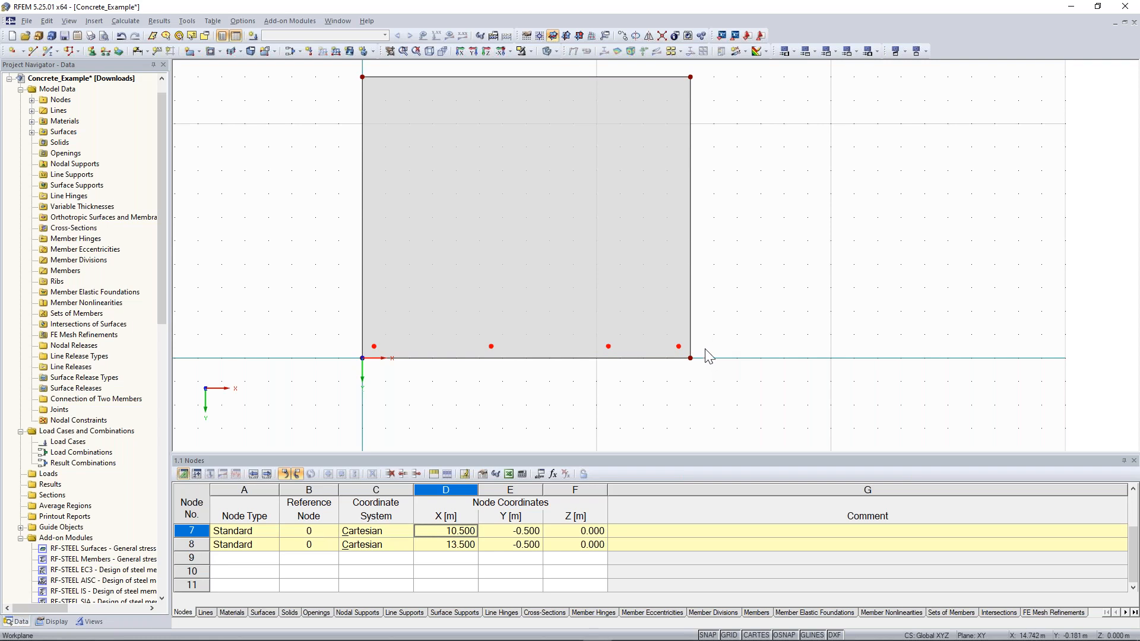
pyautogui.moveTo(734, 205); pyautogui.dragTo(732, 244, button='middle')
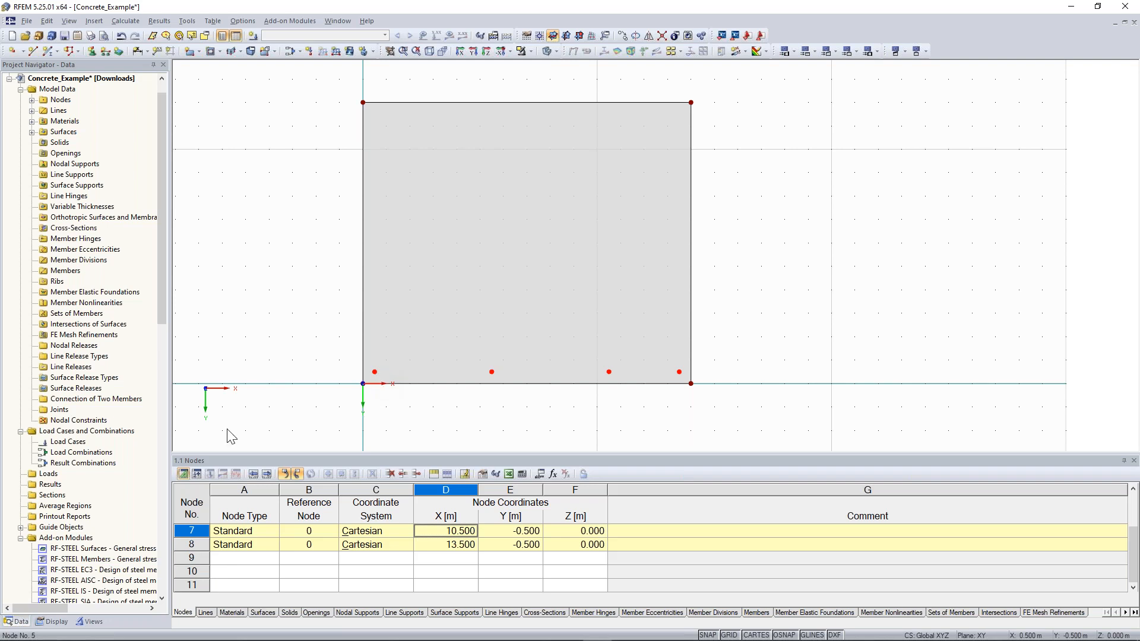
pyautogui.hotkey('ctrl', 'm')
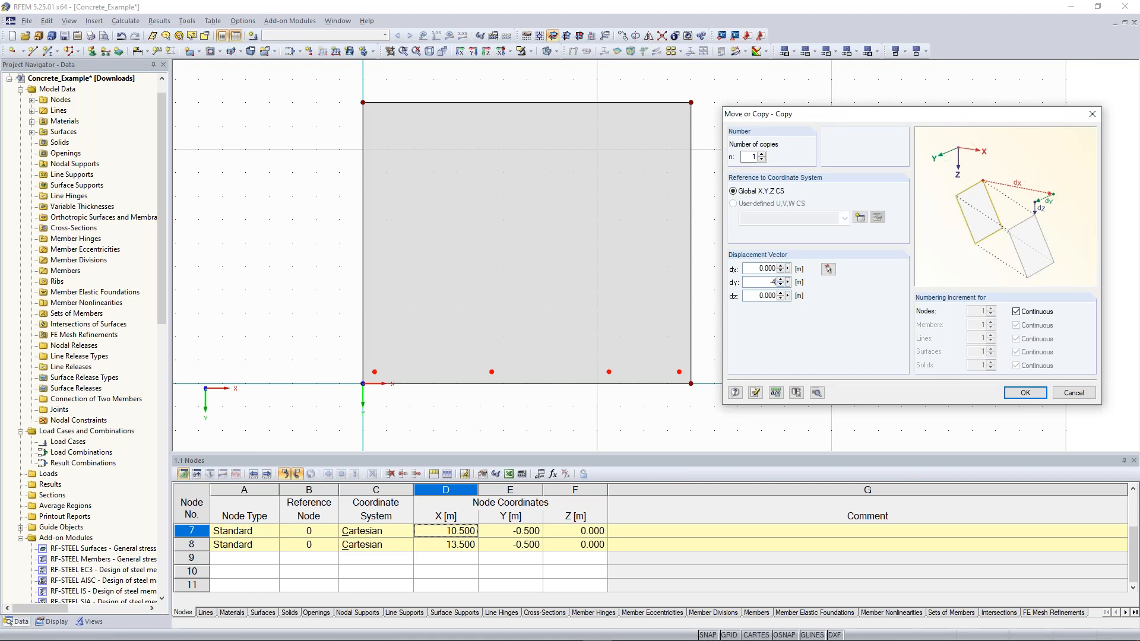
pyautogui.click(1025, 392)
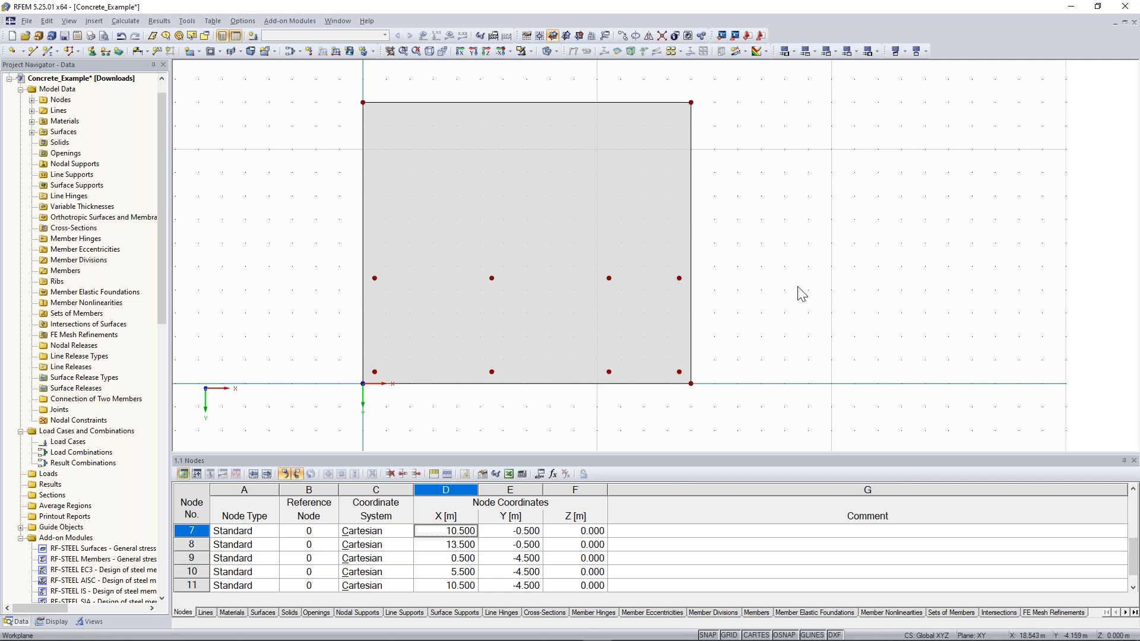
# Copy the node at X 10.5, Y -4.5 m once with a displacement of -4 m in Y.
pyautogui.moveTo(853, 284); pyautogui.dragTo(842, 345, button='middle')
pyautogui.click(607, 347)
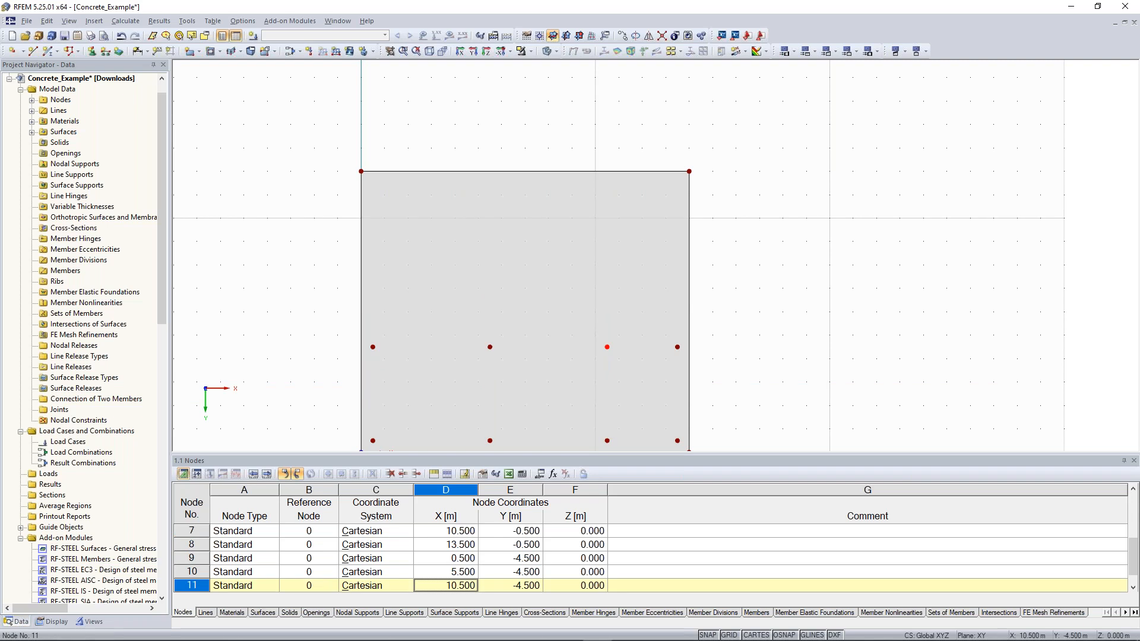
pyautogui.rightClick(607, 346)
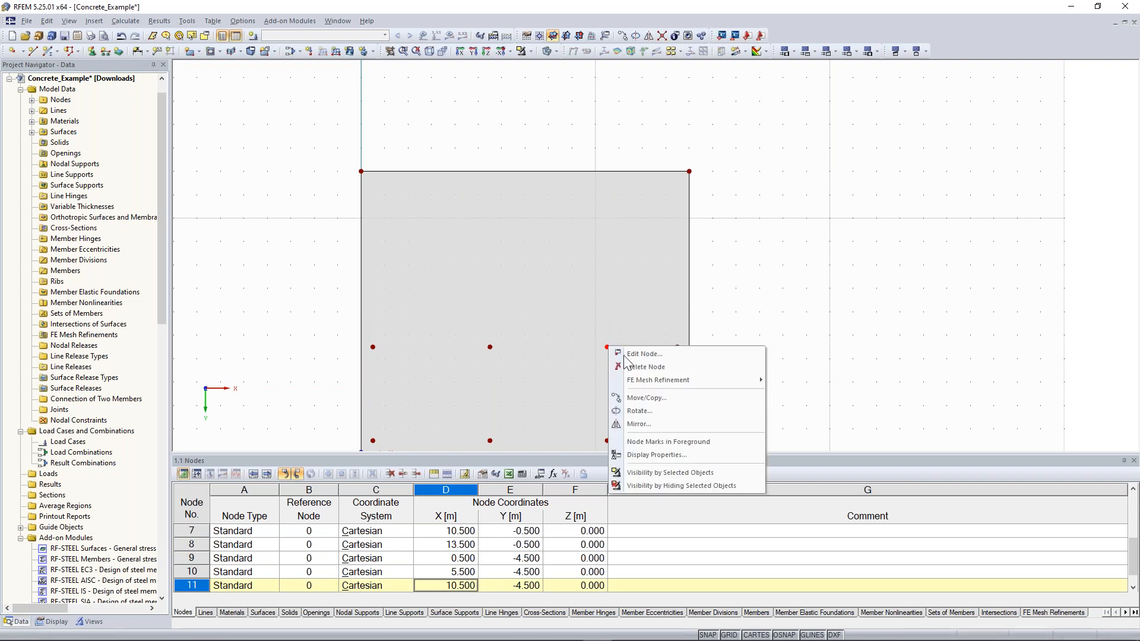
pyautogui.click(679, 395)
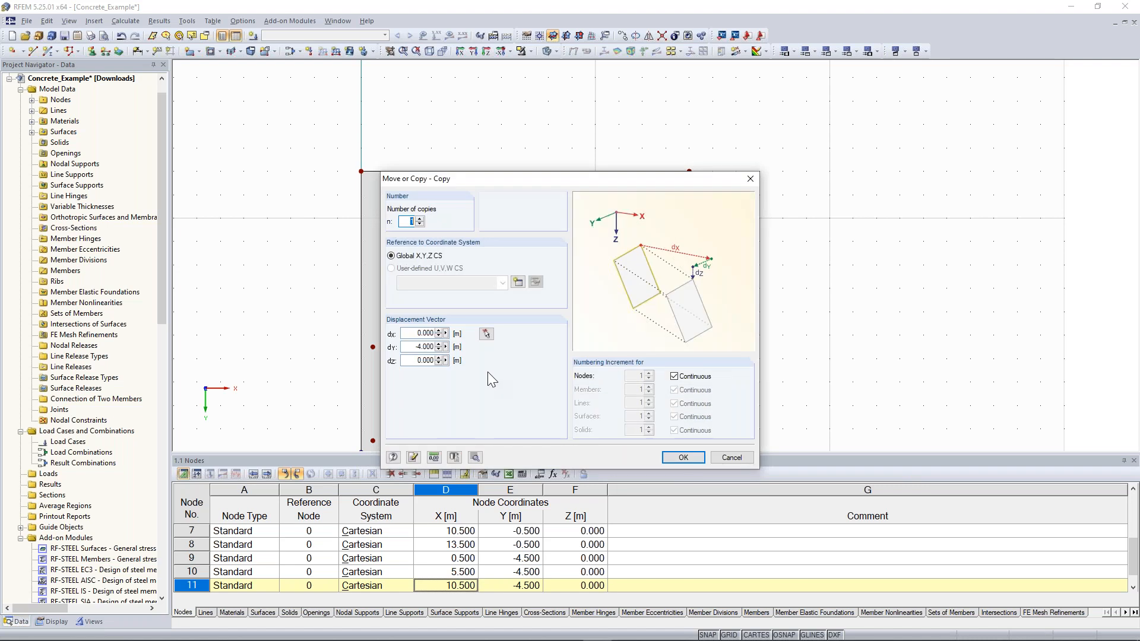
pyautogui.moveTo(411, 346); pyautogui.dragTo(466, 346)
pyautogui.click(409, 346)
pyautogui.press('Delete')
pyautogui.click(686, 457)
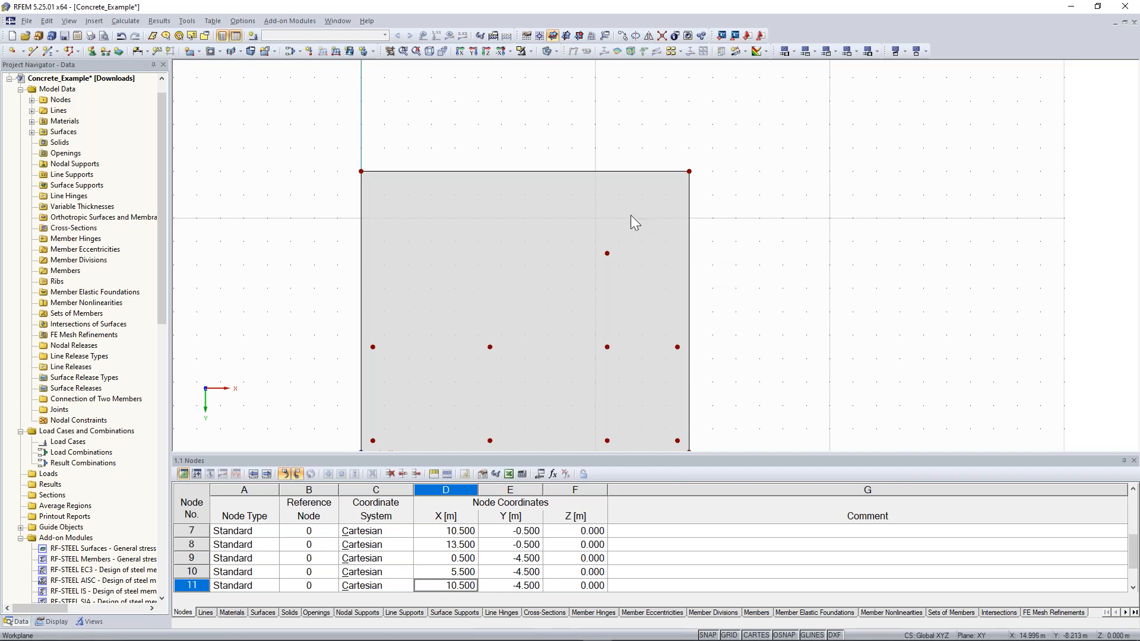
# Set up a node between two points, using the slab corner at X 14, Y -12 m and the edge point at X 14, Y -8 m.
pyautogui.scroll(1, 631, 215)
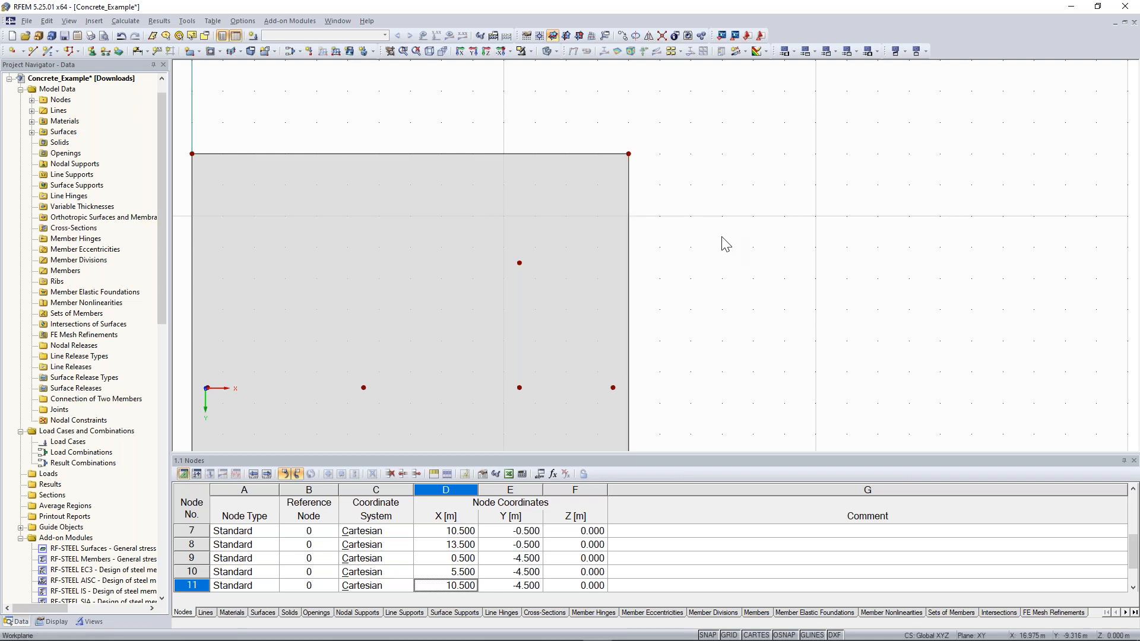
pyautogui.click(22, 53)
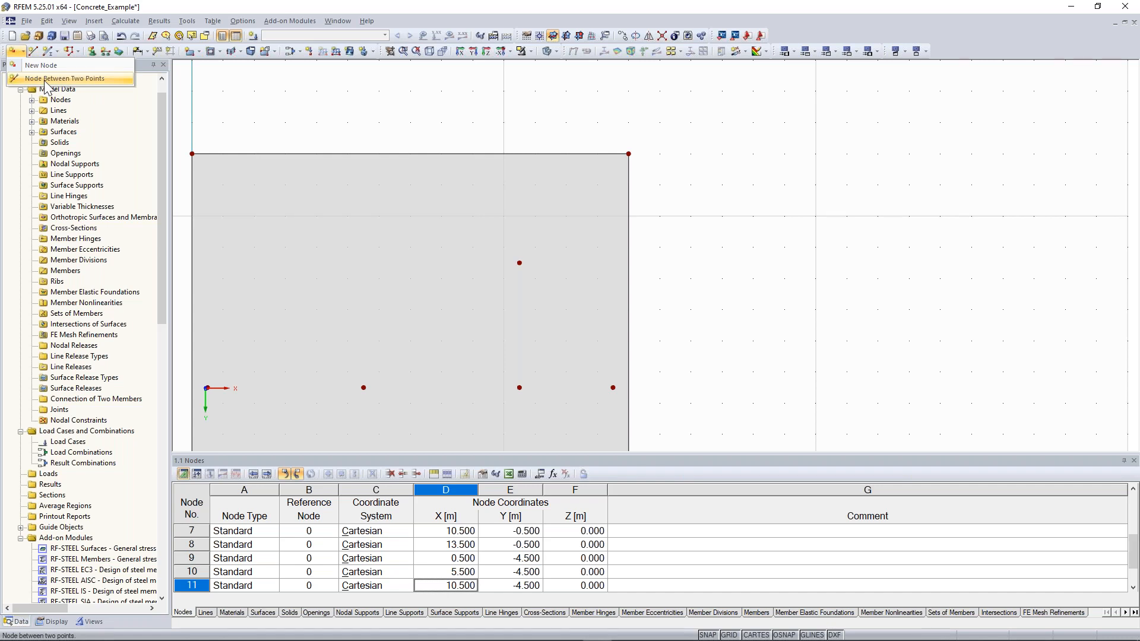
pyautogui.click(47, 80)
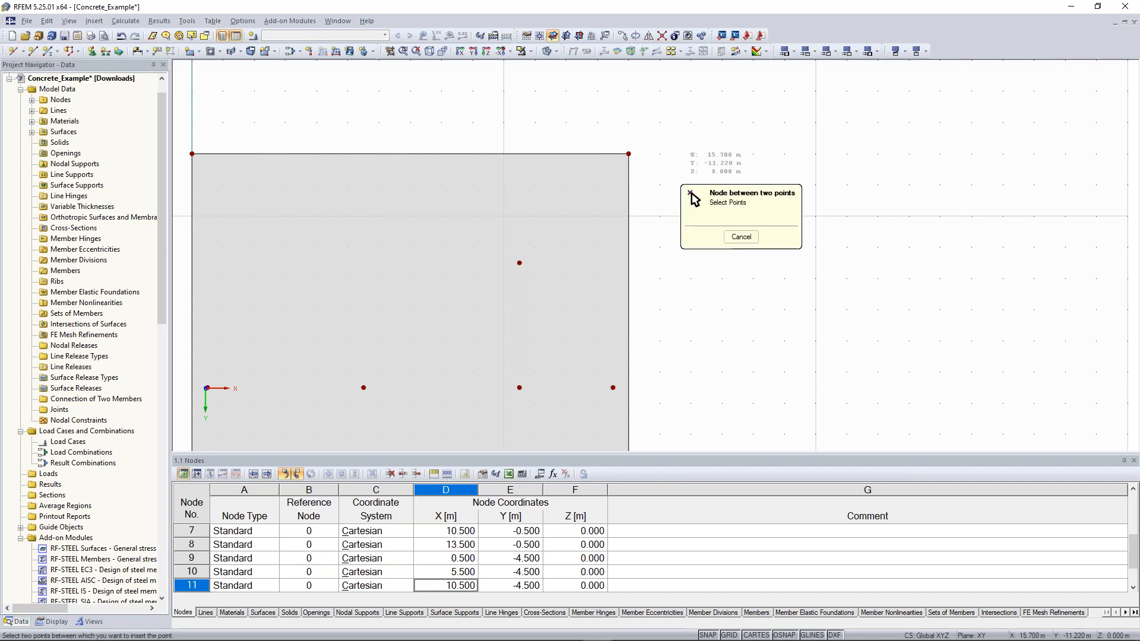
pyautogui.moveTo(672, 158); pyautogui.dragTo(614, 156, button='middle')
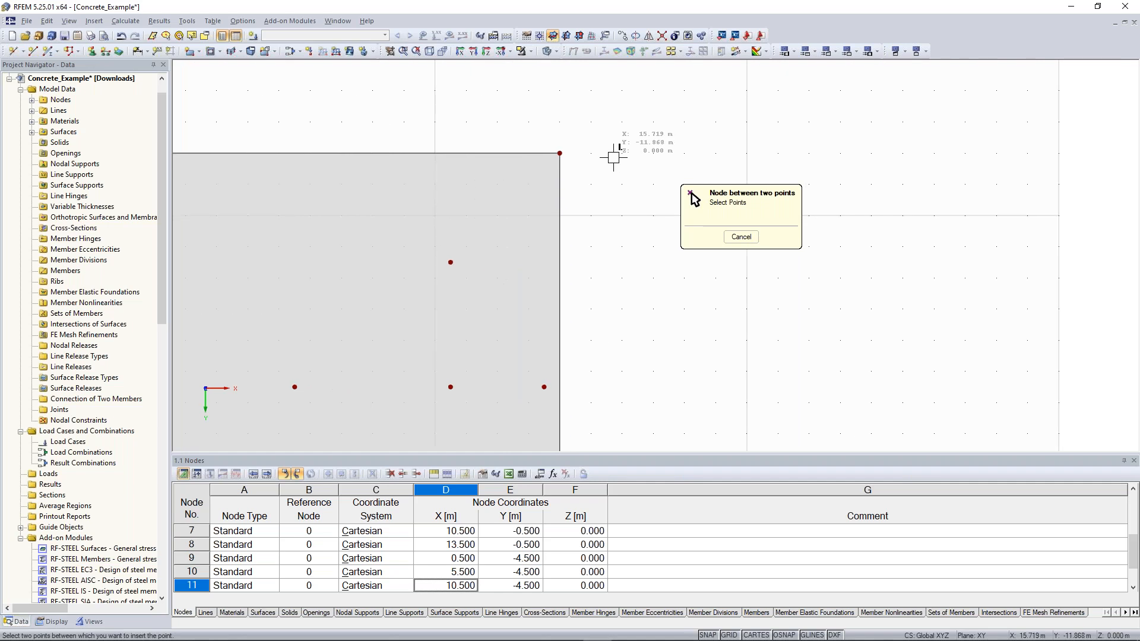
pyautogui.click(559, 153)
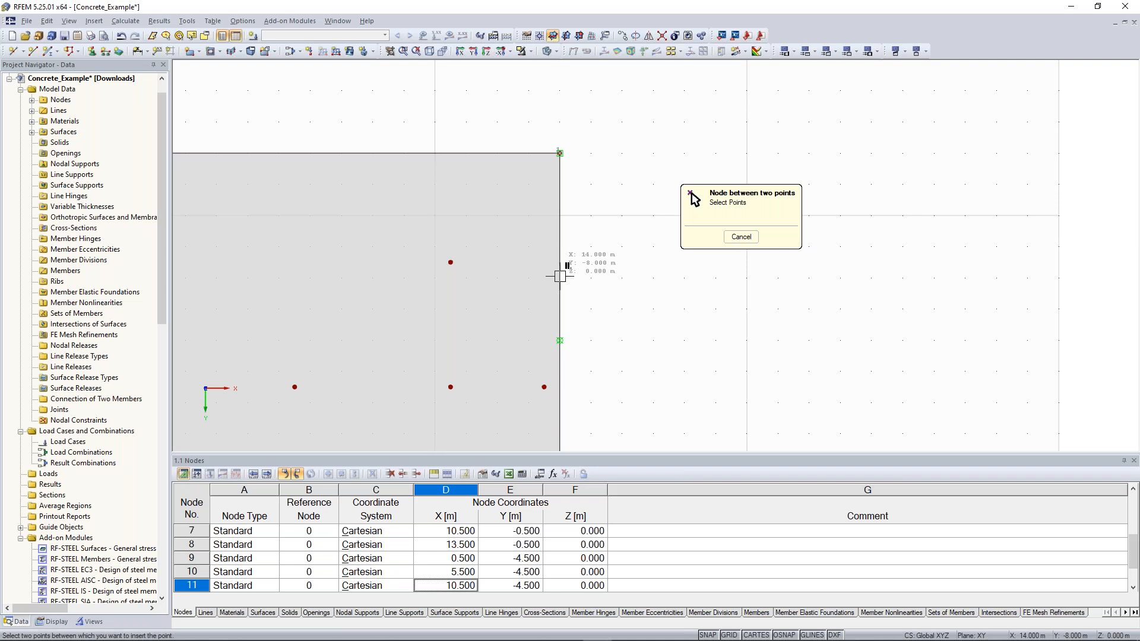
pyautogui.click(559, 276)
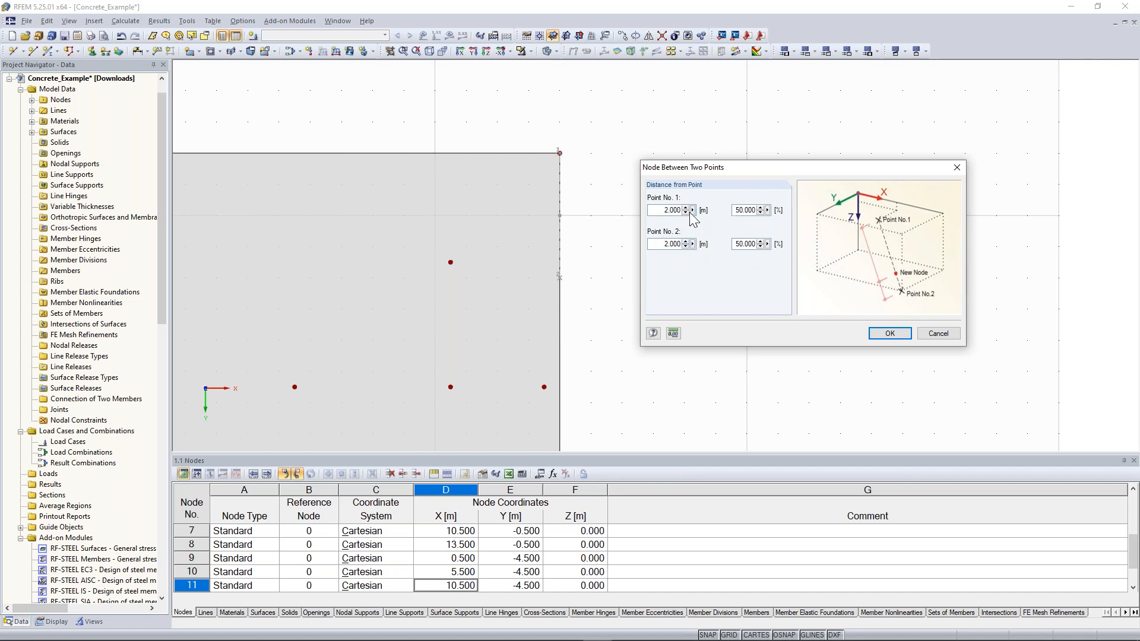
# Try a distance of 25 % from the first point for the new node and restore it to 50 %.
pyautogui.moveTo(663, 209); pyautogui.dragTo(689, 209)
pyautogui.click(748, 245)
pyautogui.moveTo(735, 210); pyautogui.dragTo(774, 211)
pyautogui.write('25')
pyautogui.click(743, 244)
pyautogui.doubleClick(742, 210)
pyautogui.write('50')
pyautogui.moveTo(719, 168)
pyautogui.mouseDown()
pyautogui.moveTo(719, 140)
pyautogui.moveTo(716, 178)
pyautogui.mouseUp()
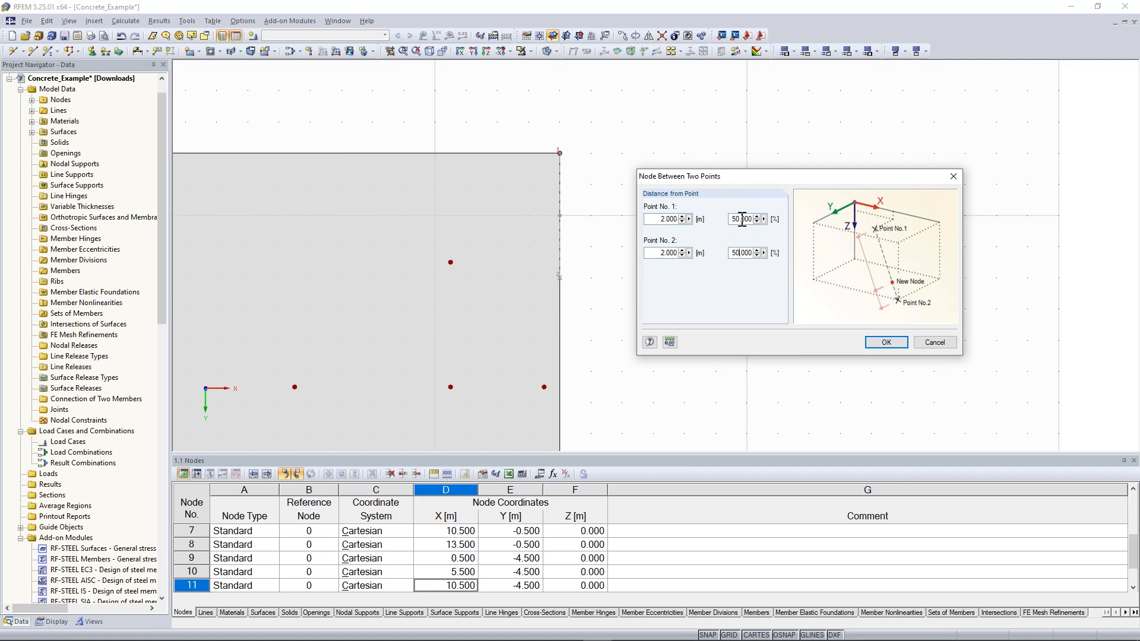
# Create the node midway between the two points, at 50 % and 2 m from each, and end the command.
pyautogui.click(891, 346)
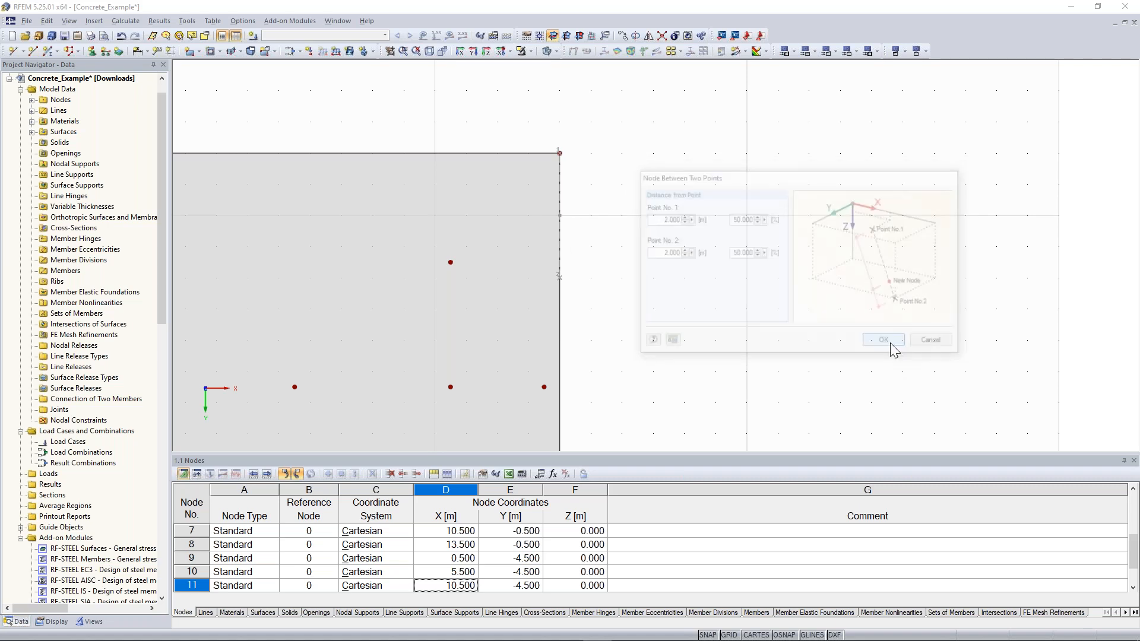
pyautogui.click(559, 220)
pyautogui.click(708, 267)
# Draw a semicircular Concrete C30/37 surface, 200 mm thick, outward from the slab edge with its center at X 14, Y -10 m and a 2 m radius.
pyautogui.scroll(-3, 709, 267)
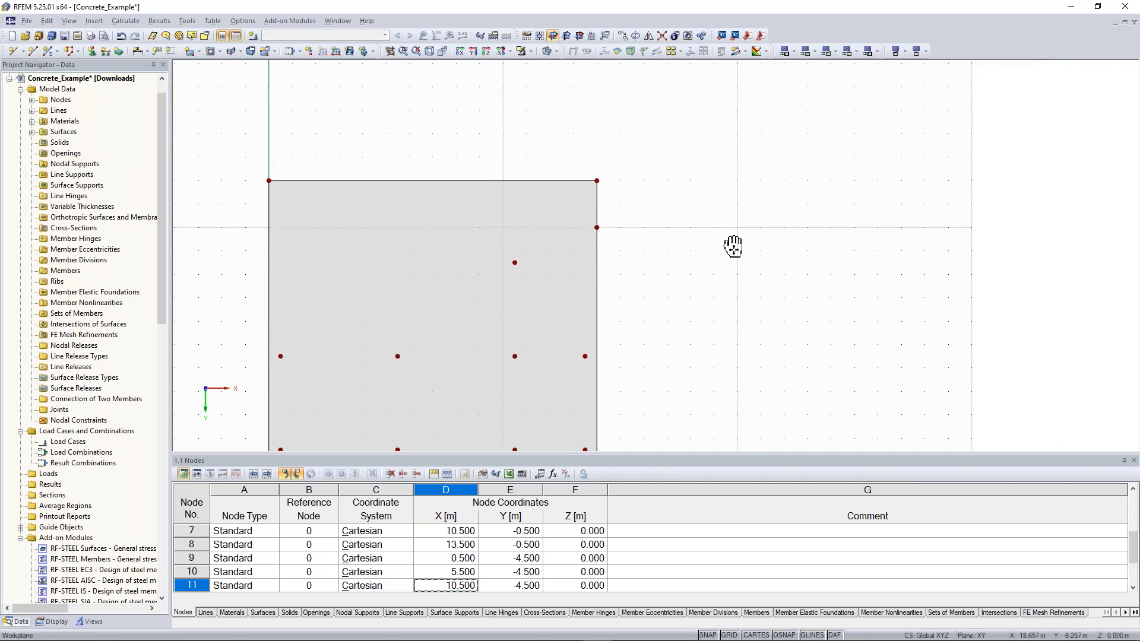
pyautogui.moveTo(709, 267); pyautogui.dragTo(761, 227, button='middle')
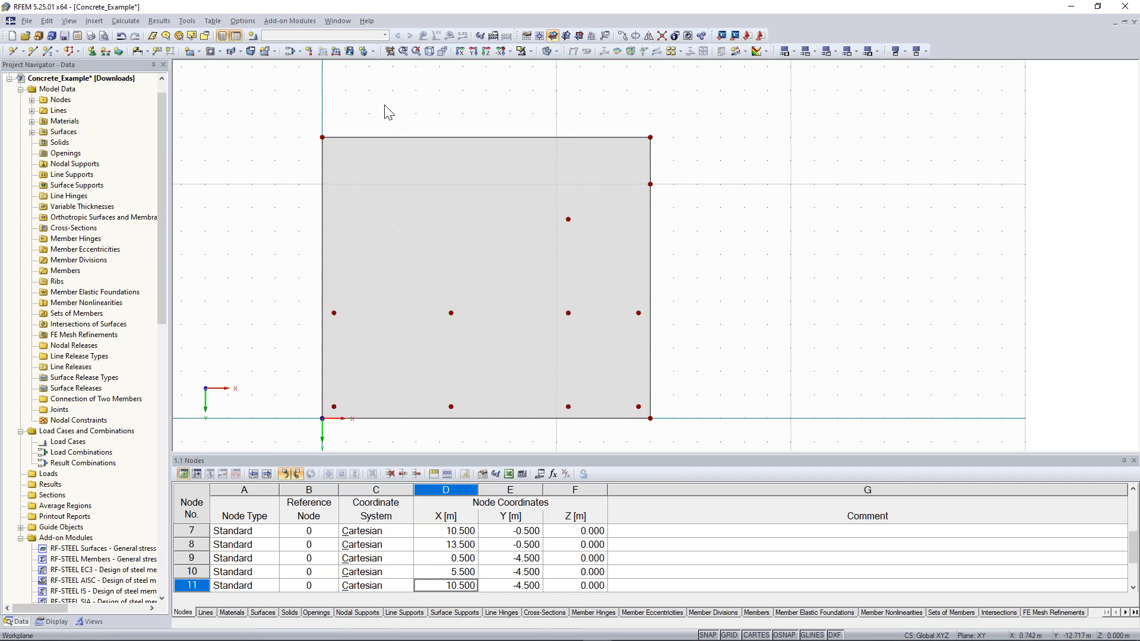
pyautogui.click(198, 51)
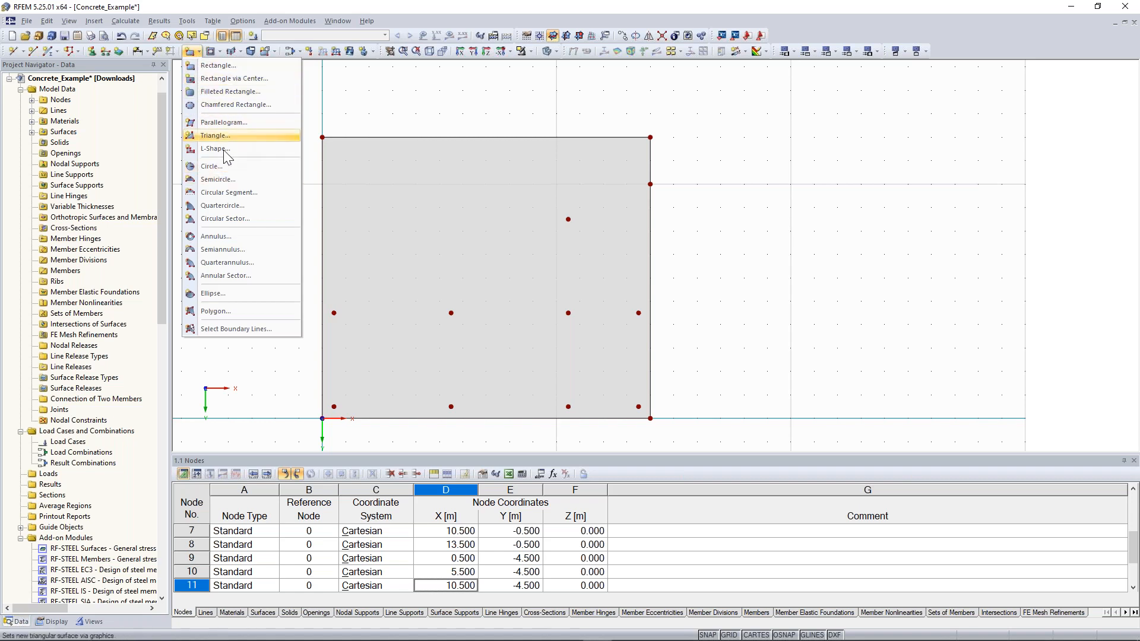
pyautogui.click(232, 188)
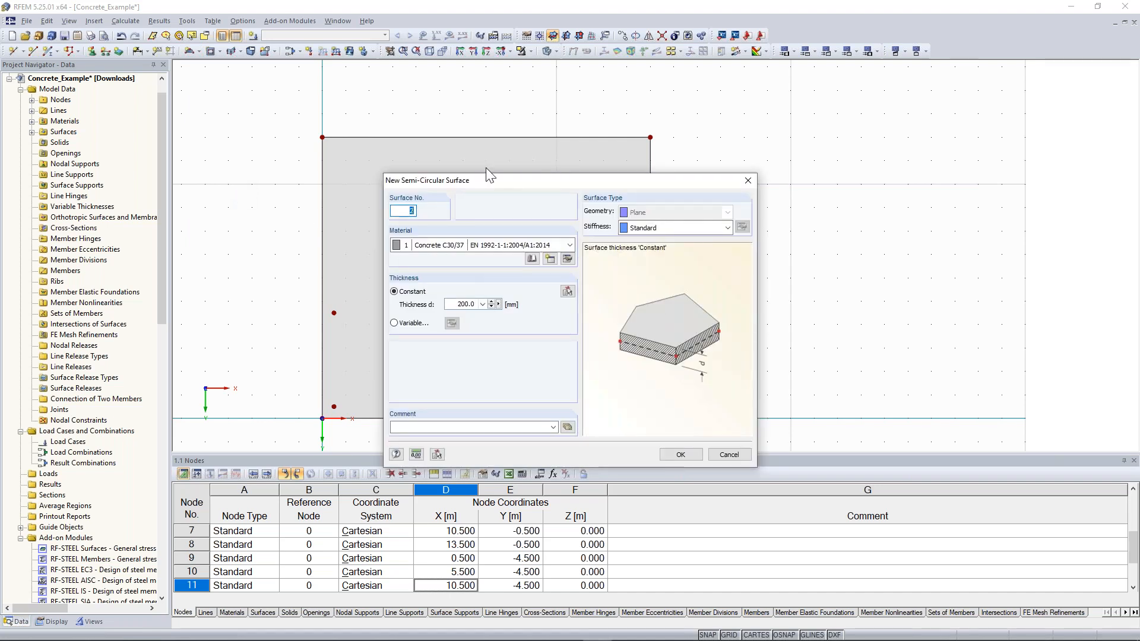
pyautogui.click(680, 454)
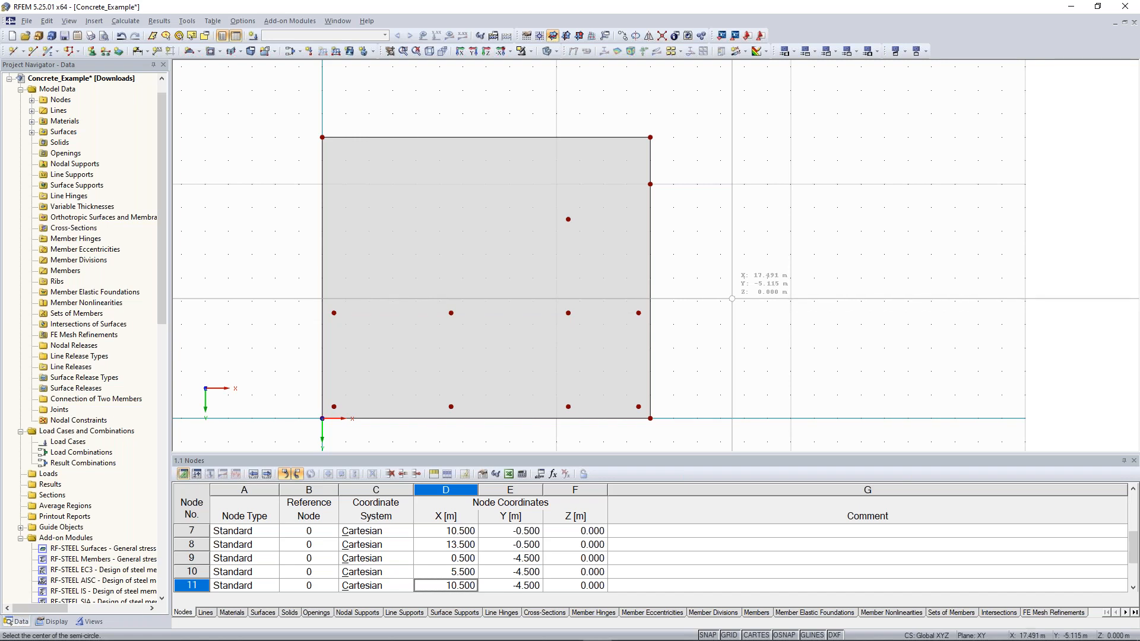
pyautogui.click(650, 184)
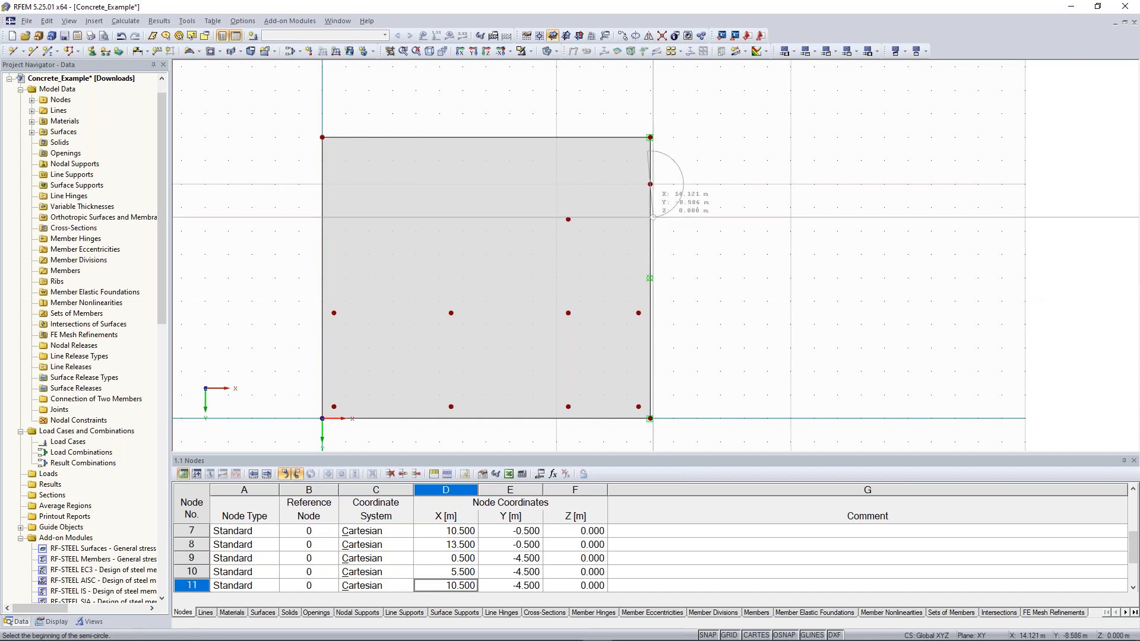
pyautogui.click(650, 231)
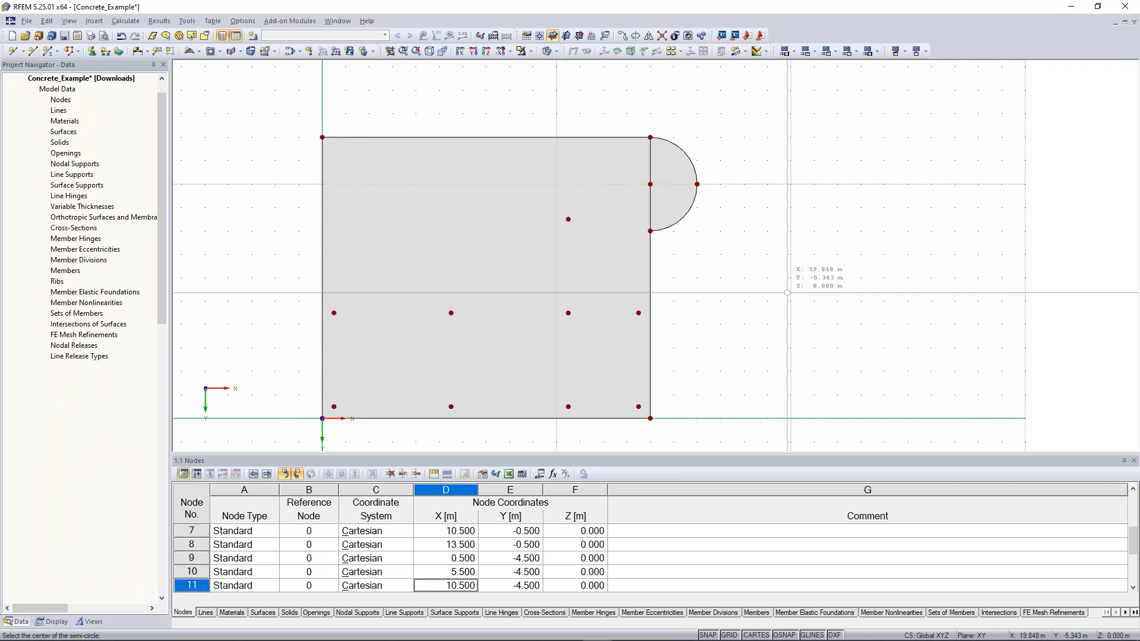
pyautogui.press('Escape')
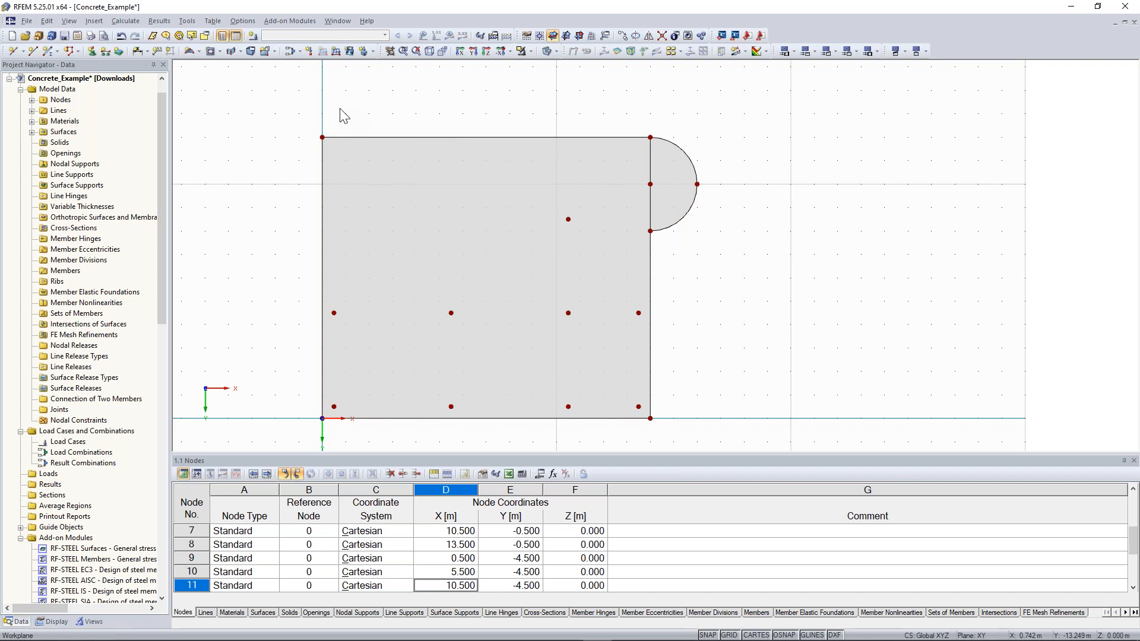
# Copy the whole slab with its semicircular extension and all nodes once, with displacement dX 0, dY 0 and dZ -3.25 m.
pyautogui.moveTo(273, 98); pyautogui.dragTo(744, 440)
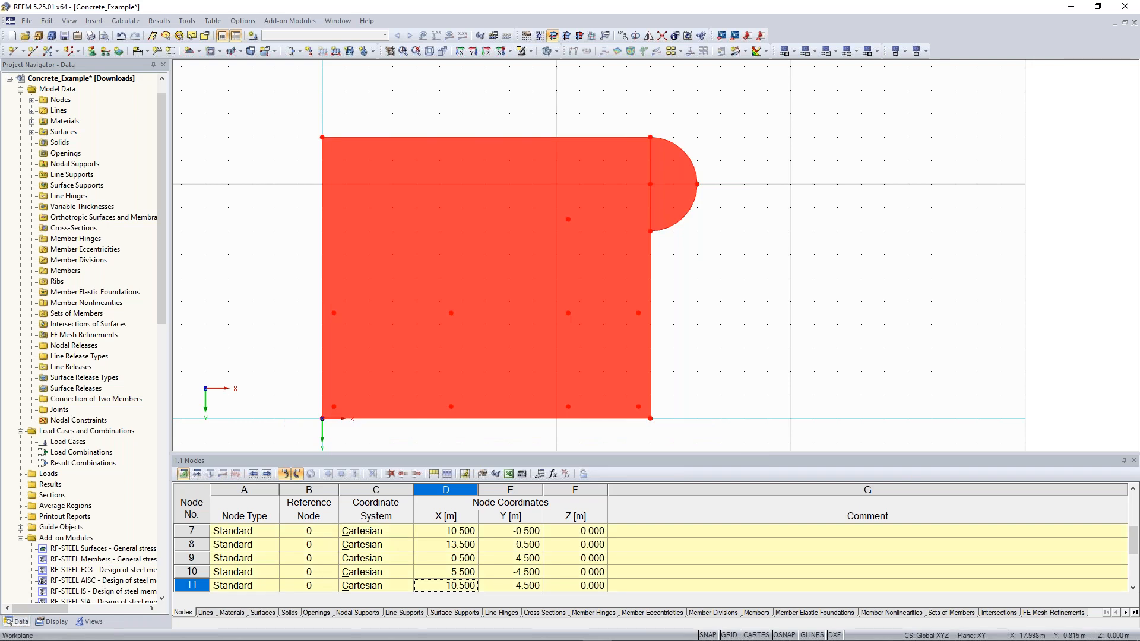
pyautogui.rightClick(462, 212)
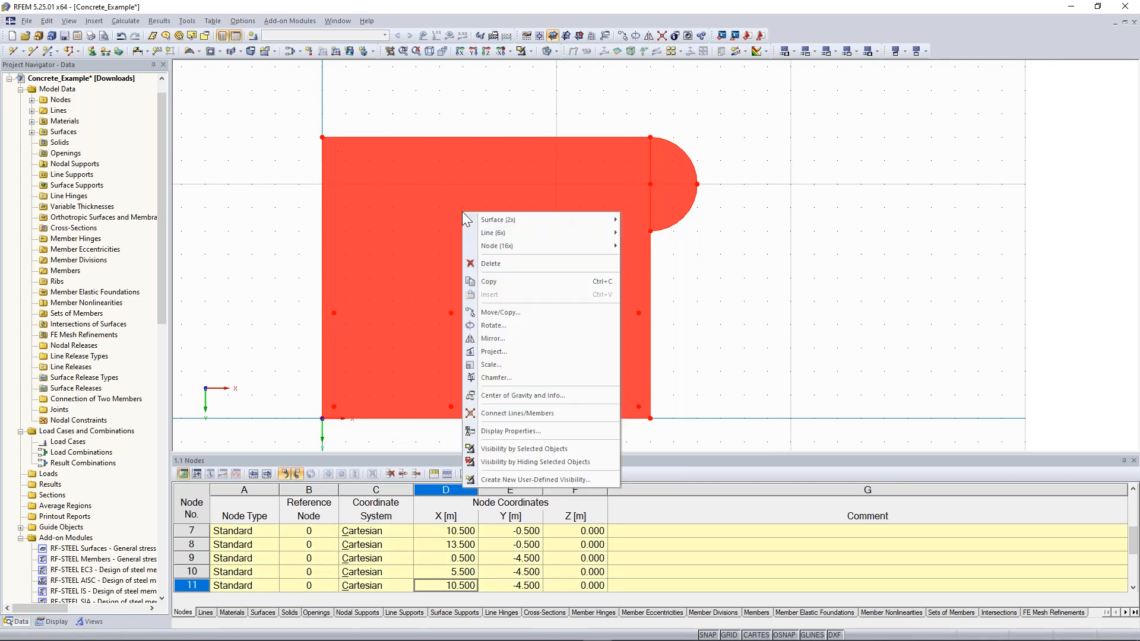
pyautogui.click(528, 311)
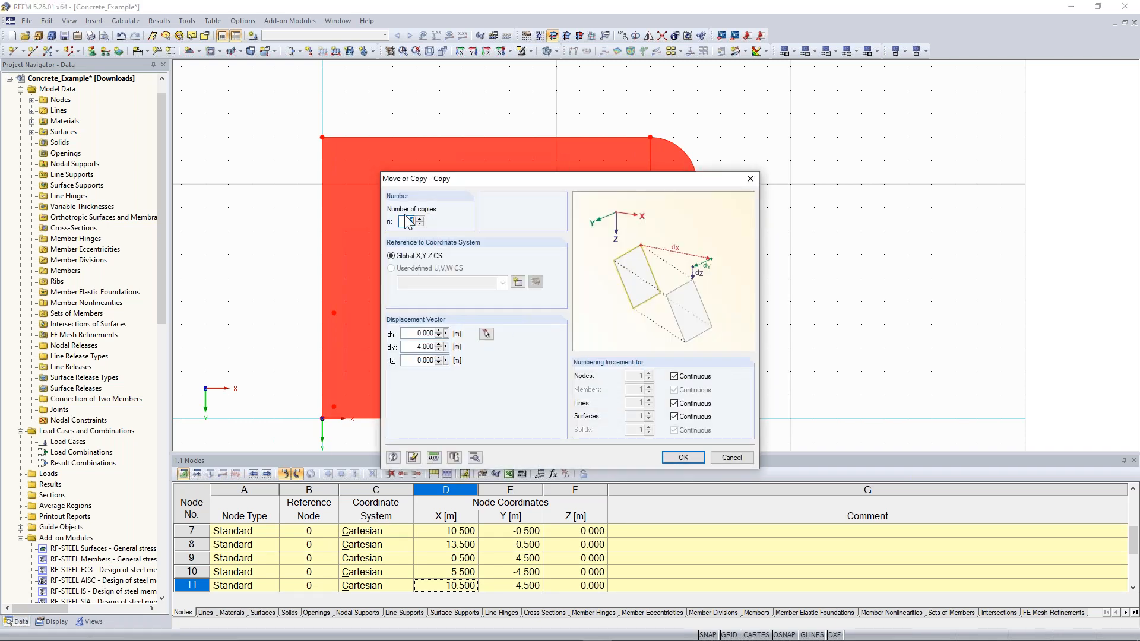
pyautogui.doubleClick(422, 347)
pyautogui.press('BackSpace')
pyautogui.press('Tab')
pyautogui.write('-3')
pyautogui.write(',25')
pyautogui.click(684, 458)
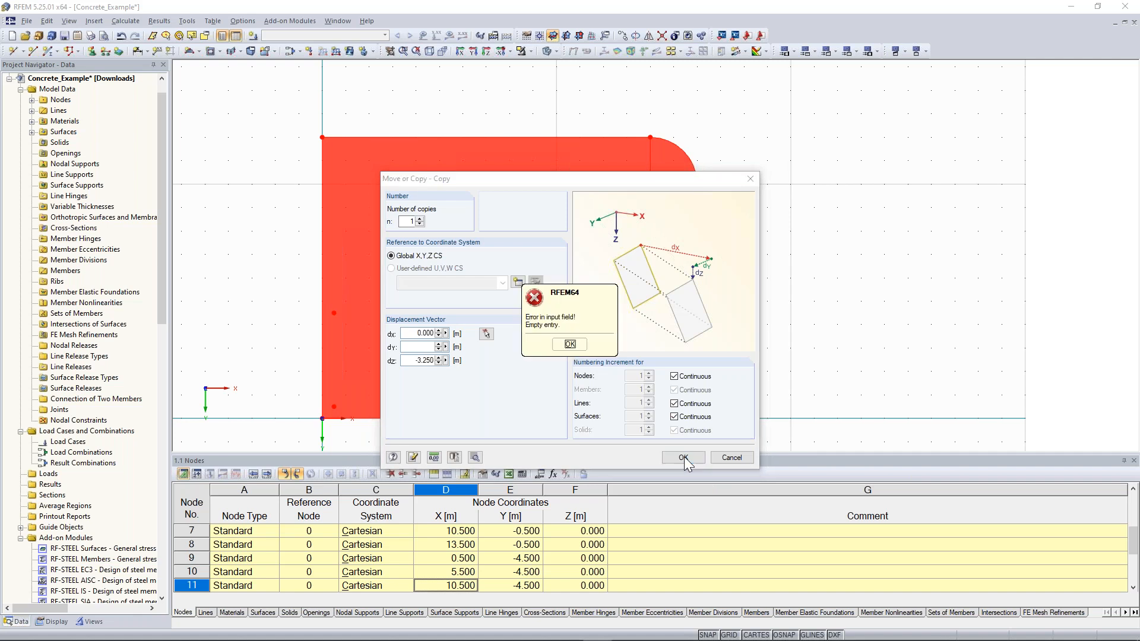
pyautogui.click(569, 345)
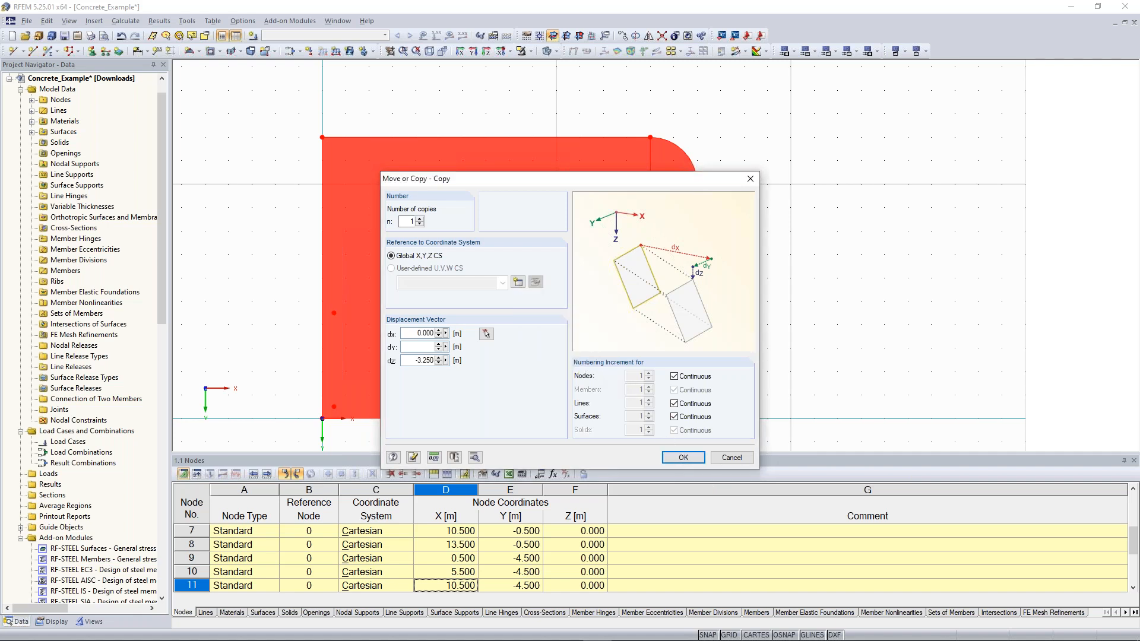
pyautogui.click(685, 457)
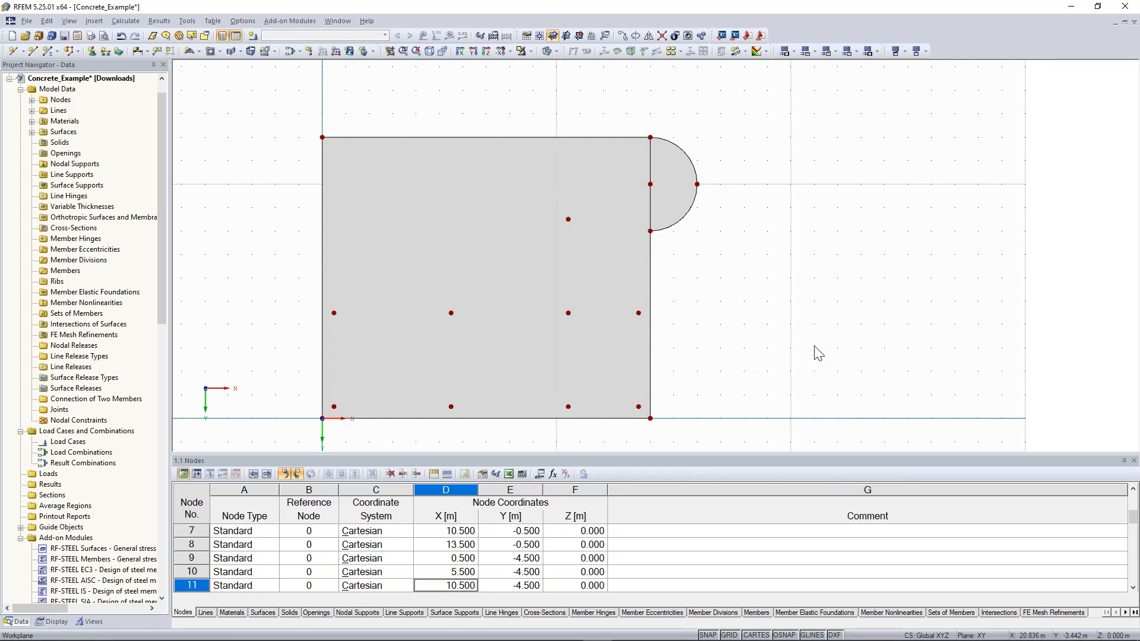
# Delete the straight line that divides the upper slab from its semicircular extension.
pyautogui.keyDown('ctrl'); pyautogui.moveTo(803, 341); pyautogui.dragTo(748, 345, button='middle'); pyautogui.keyUp('ctrl')
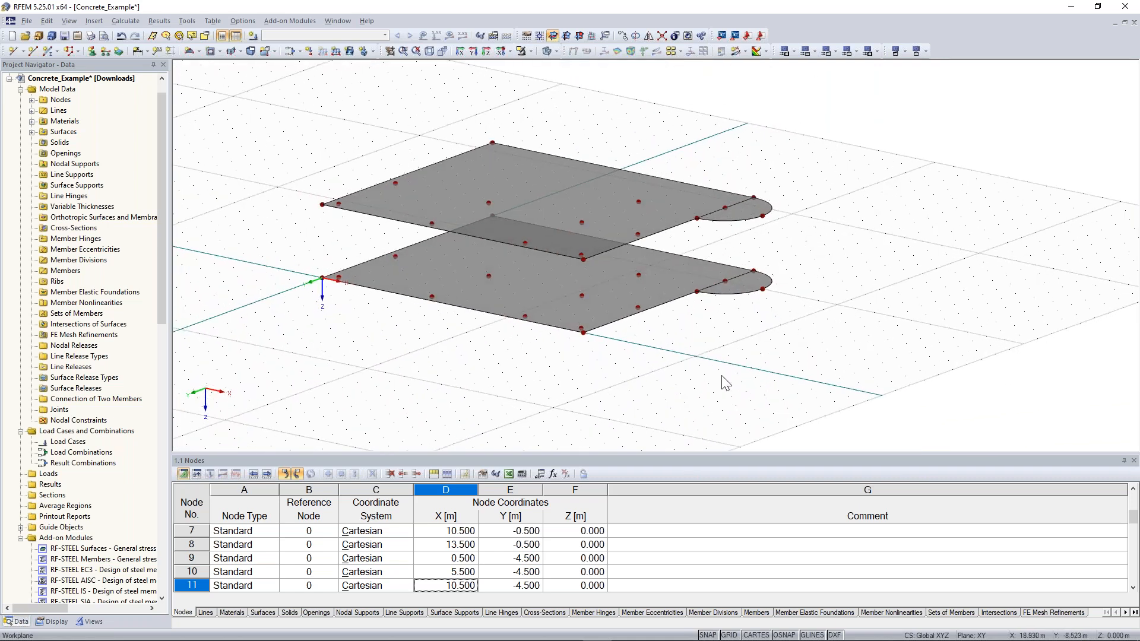
pyautogui.keyDown('ctrl'); pyautogui.moveTo(383, 371); pyautogui.dragTo(464, 399, button='middle'); pyautogui.keyUp('ctrl')
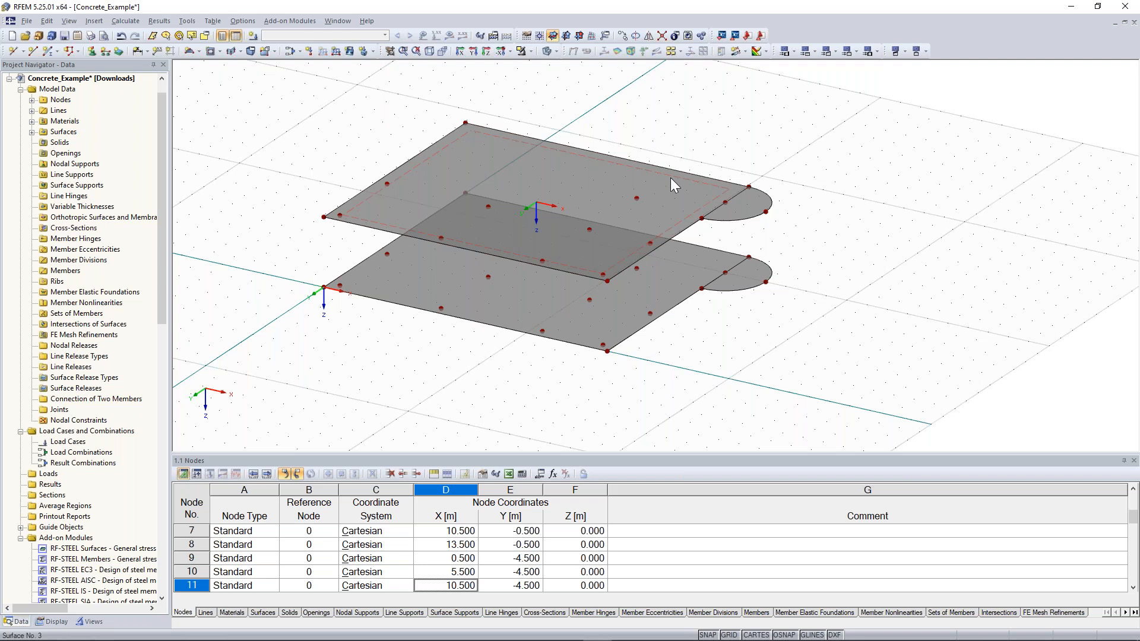
pyautogui.scroll(2, 731, 184)
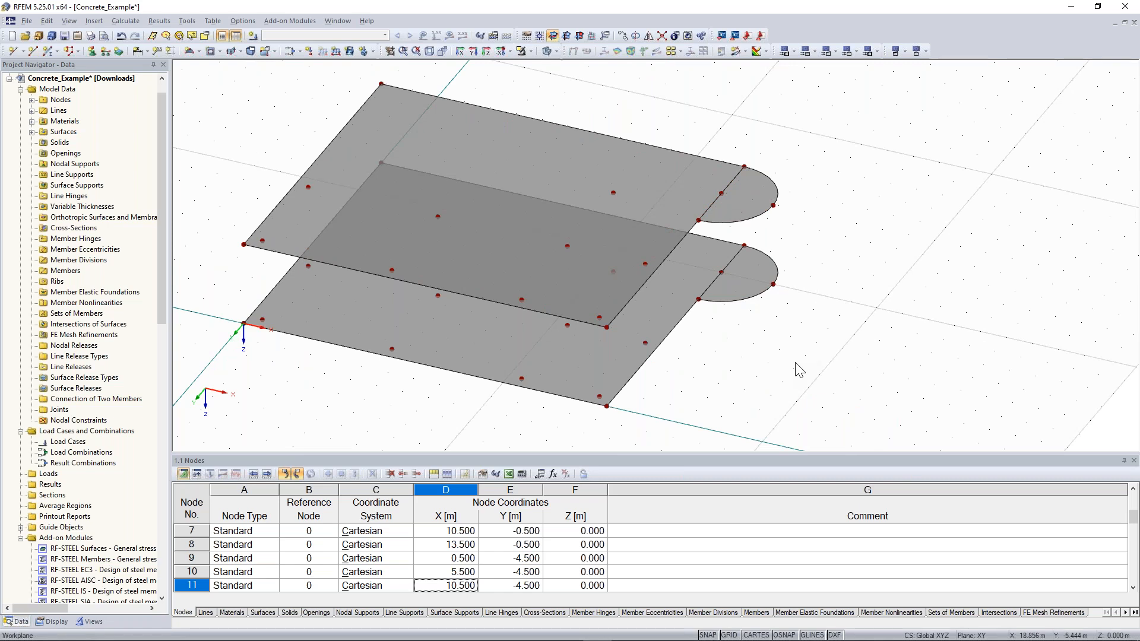
pyautogui.scroll(3, 725, 178)
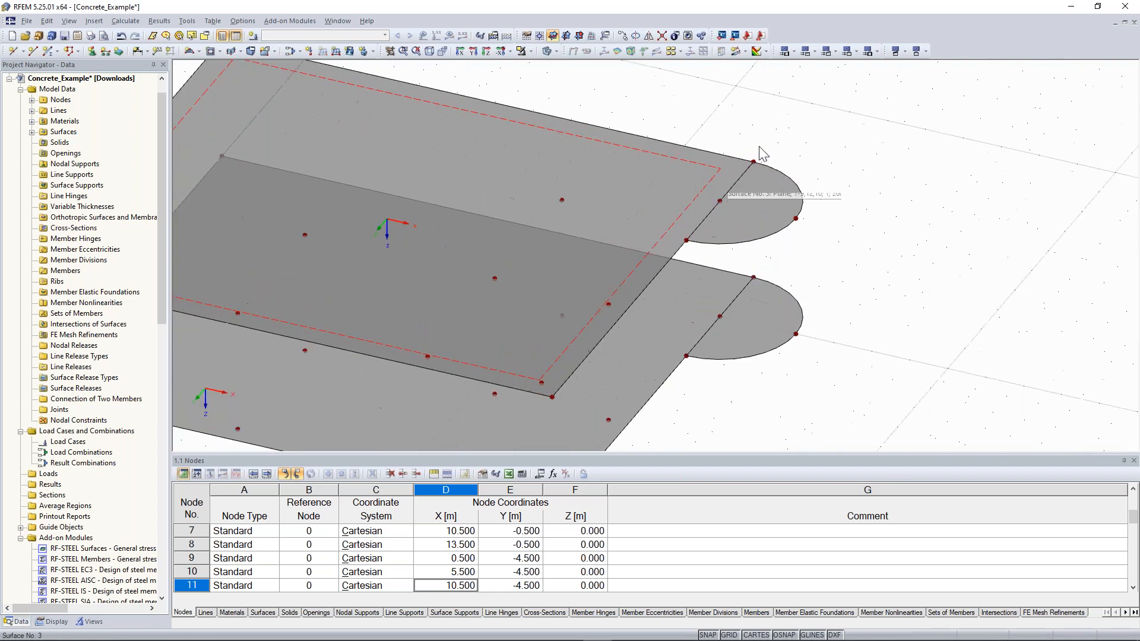
pyautogui.moveTo(771, 135); pyautogui.dragTo(738, 157, button='middle')
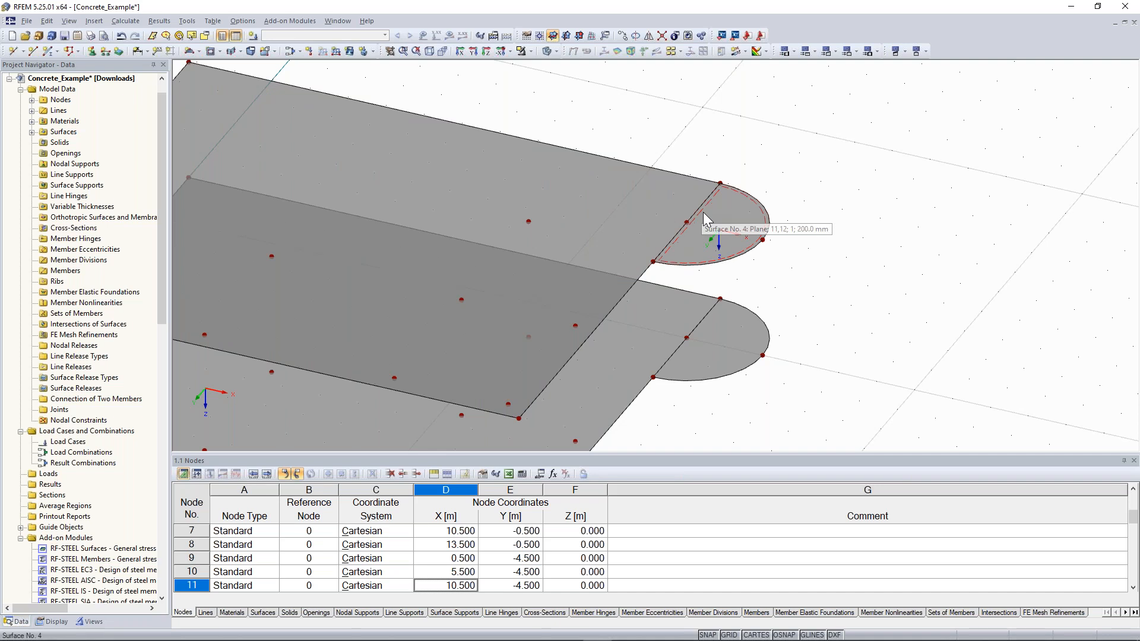
pyautogui.scroll(-2, 737, 220)
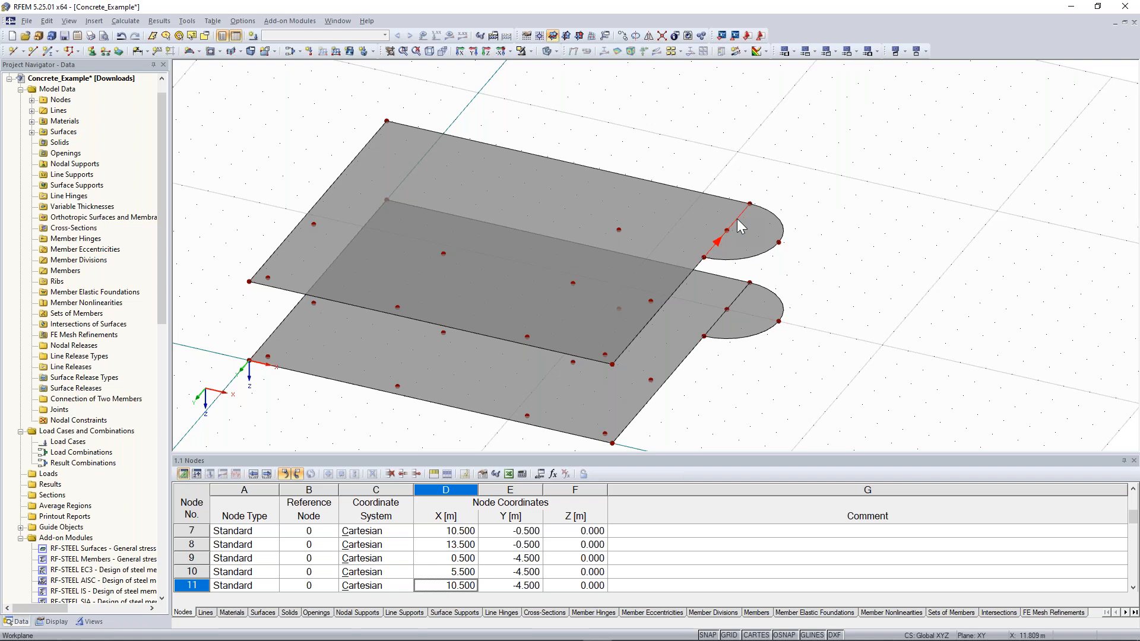
pyautogui.press('Delete')
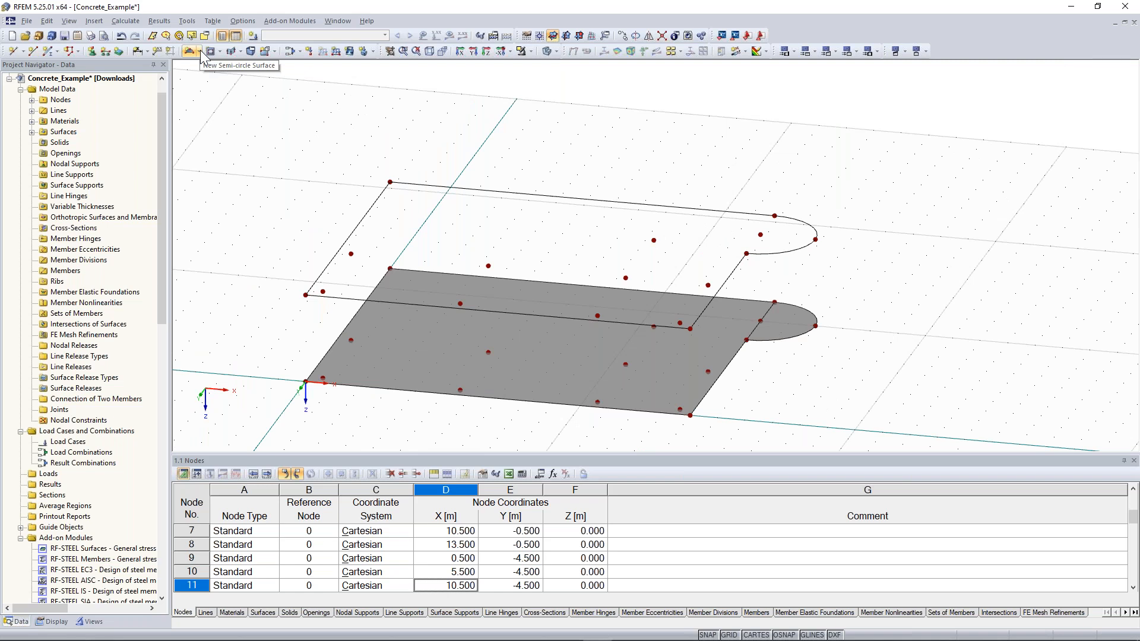
# Create one plane Concrete C30/37 surface of constant thickness from the boundary lines of the upper slab and its semicircular end.
pyautogui.click(200, 51)
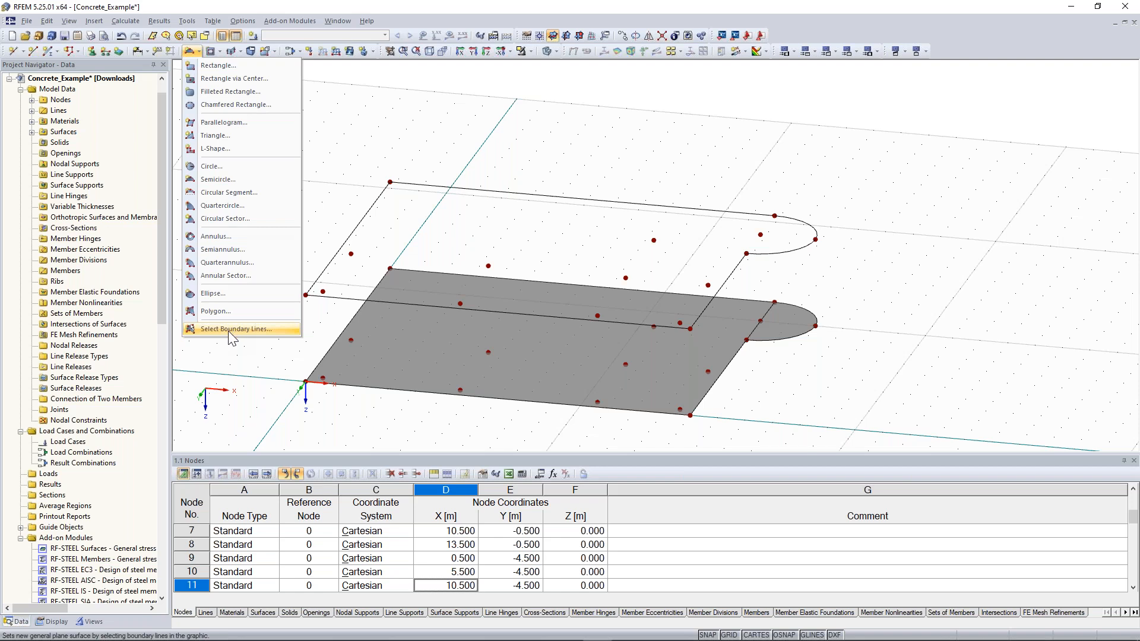
pyautogui.click(233, 329)
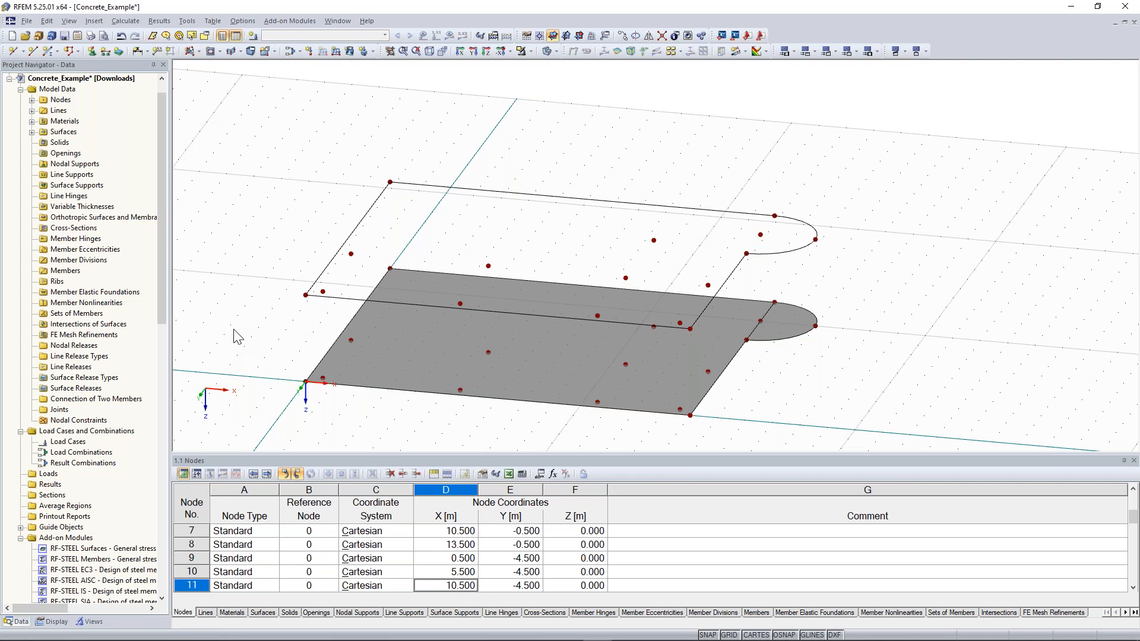
pyautogui.doubleClick(460, 304)
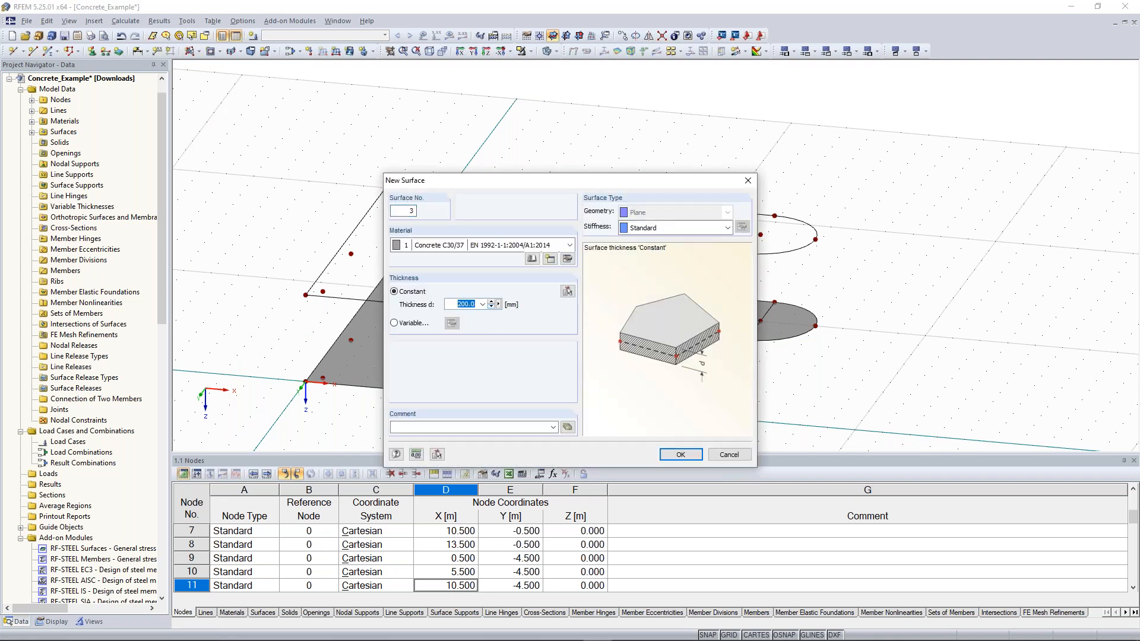
pyautogui.write('3')
pyautogui.click(680, 454)
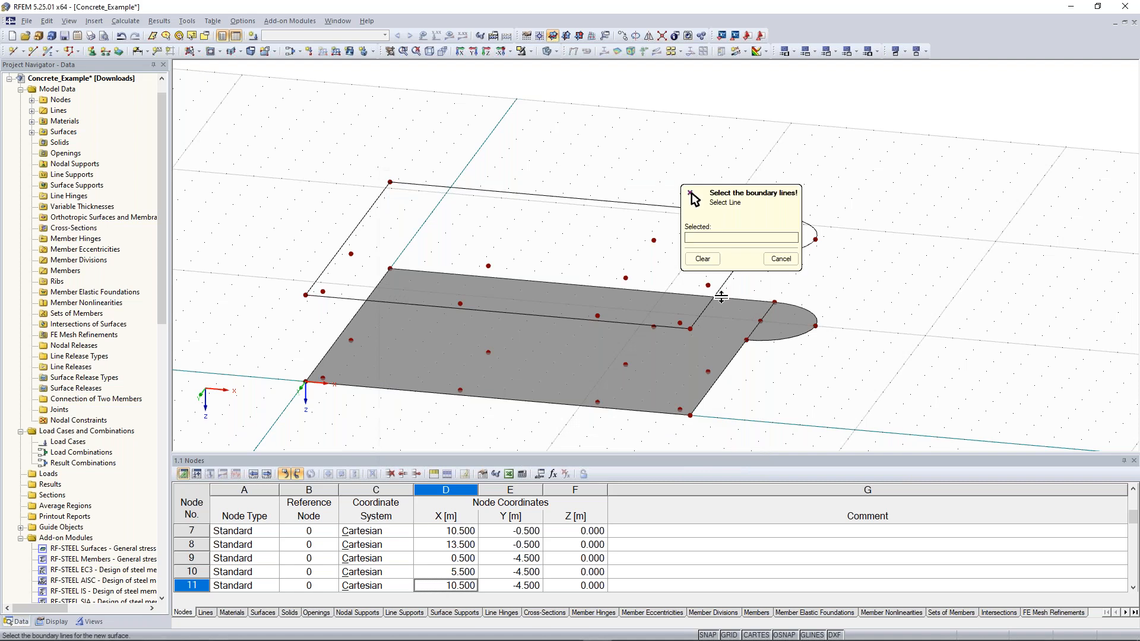
pyautogui.moveTo(634, 157); pyautogui.dragTo(534, 142, button='middle')
pyautogui.click(541, 189)
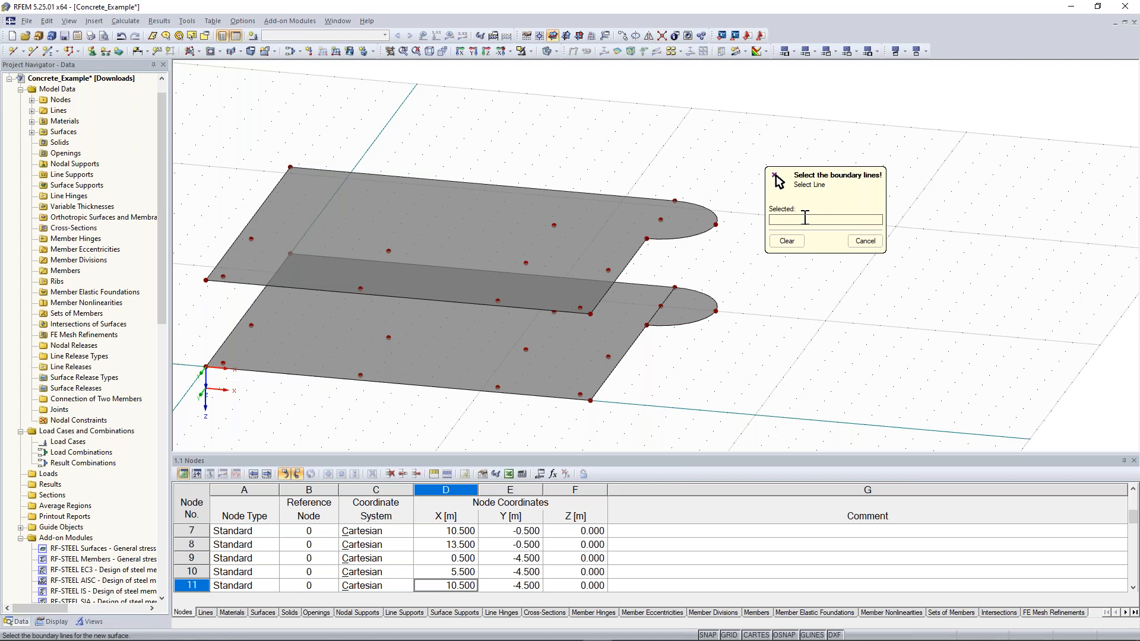
# Cut a circular opening with a 1.8 m radius into the upper slab, centered on the node at X 14, Y -10, Z -3.25 m.
pyautogui.scroll(5, 717, 184)
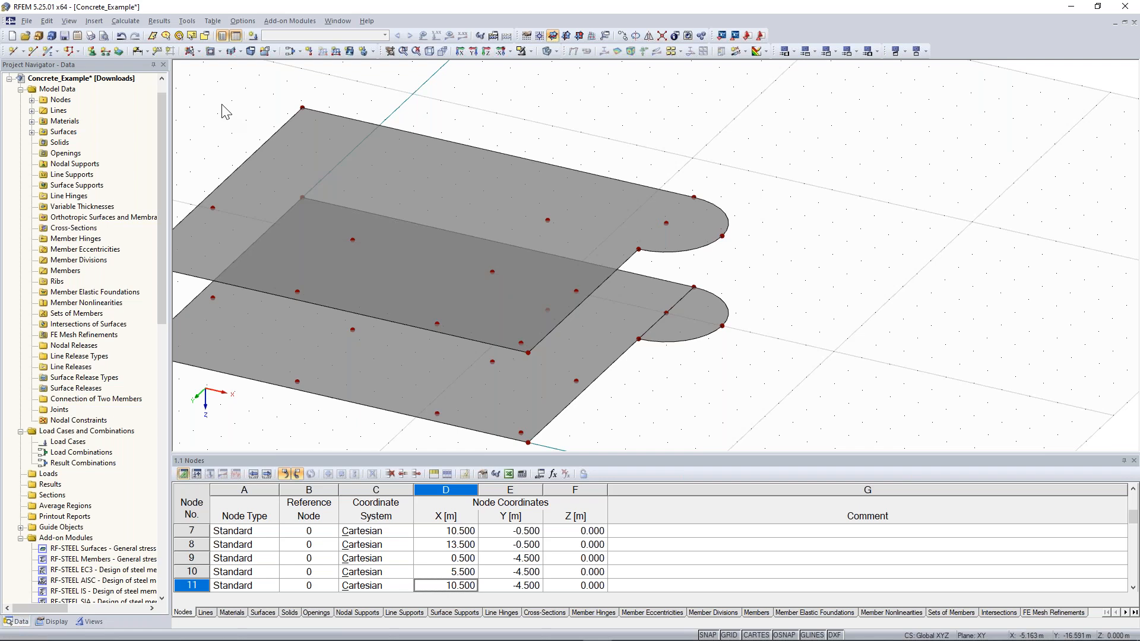
pyautogui.click(219, 52)
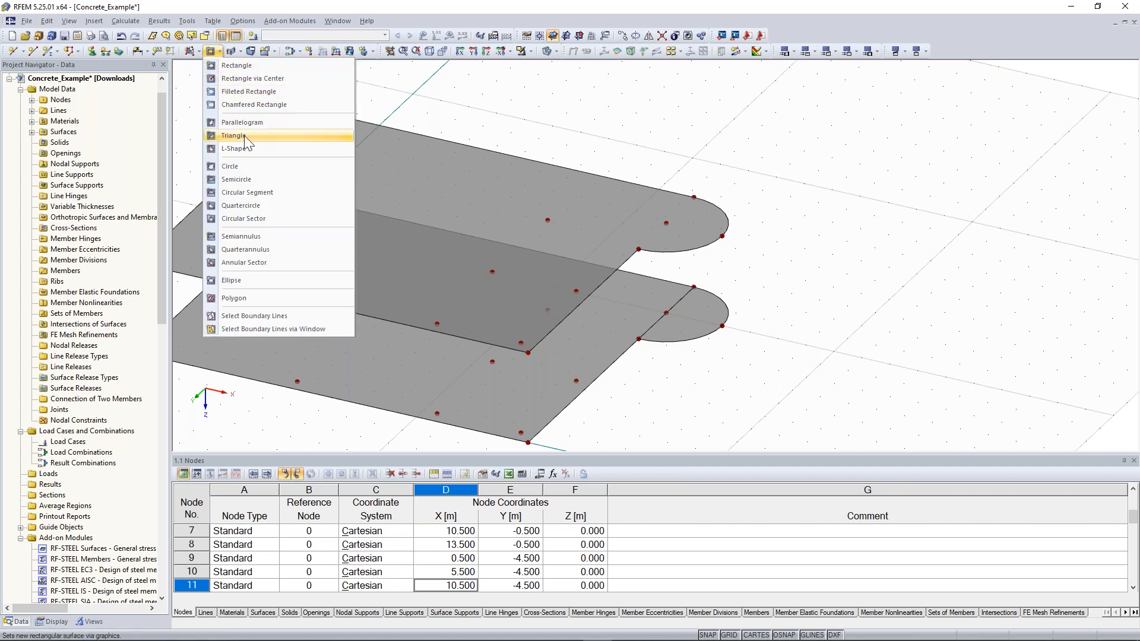
pyautogui.click(252, 169)
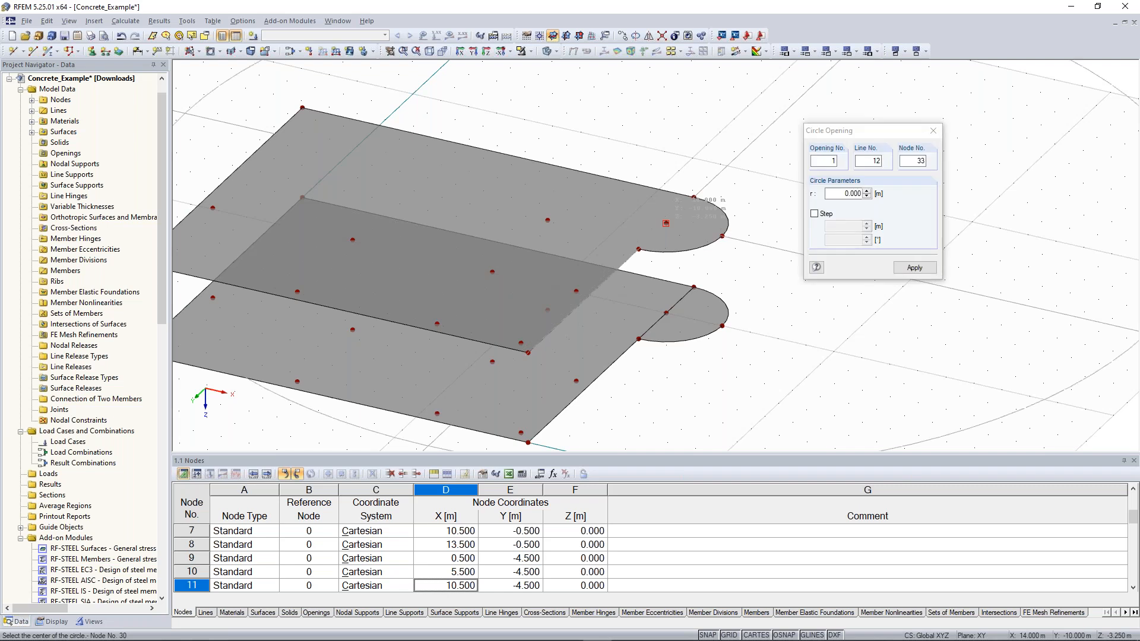
pyautogui.click(666, 223)
pyautogui.keyDown('ctrl'); pyautogui.moveTo(693, 198); pyautogui.dragTo(715, 180, button='middle'); pyautogui.keyUp('ctrl')
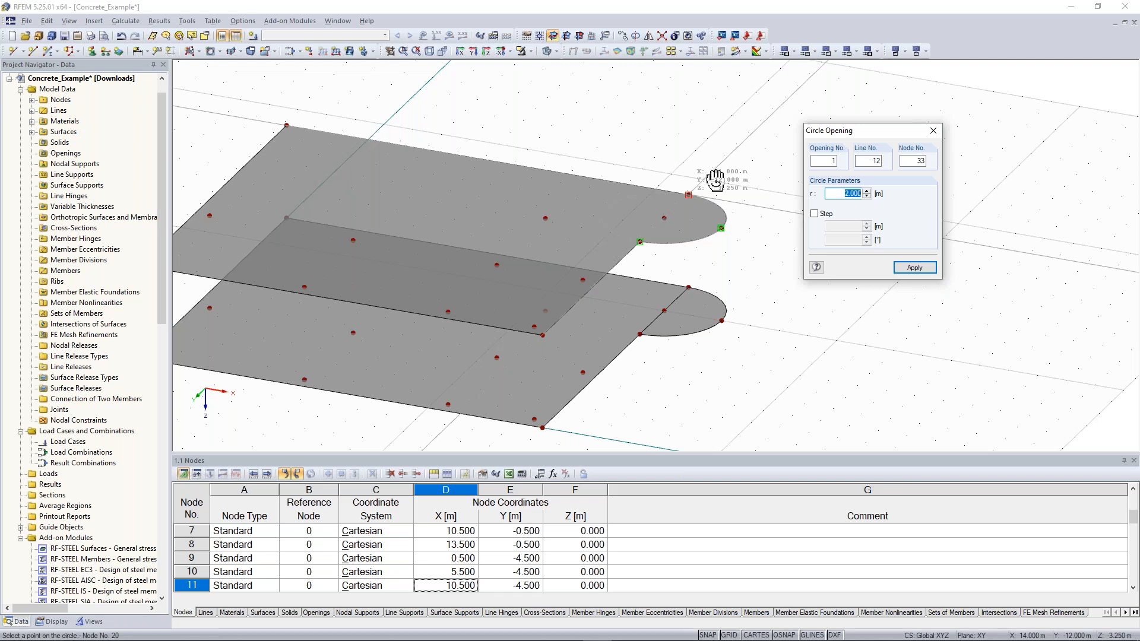
pyautogui.keyDown('ctrl'); pyautogui.moveTo(716, 180); pyautogui.dragTo(717, 179, button='middle'); pyautogui.keyUp('ctrl')
pyautogui.scroll(3, 683, 202)
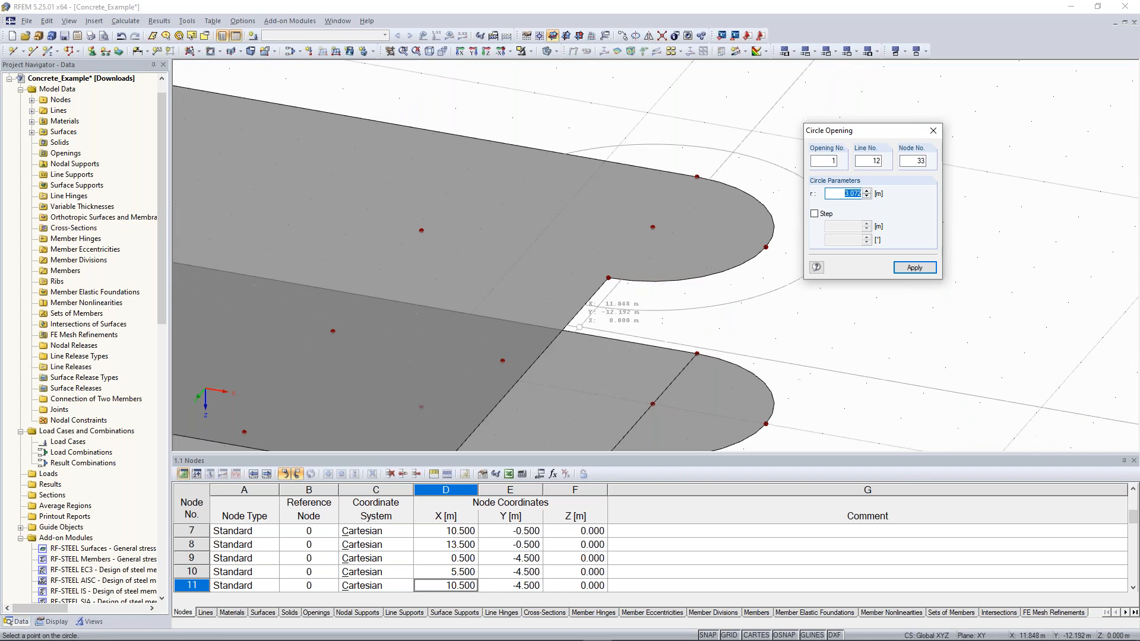
pyautogui.keyDown('ctrl'); pyautogui.moveTo(623, 291); pyautogui.dragTo(621, 279, button='middle'); pyautogui.keyUp('ctrl')
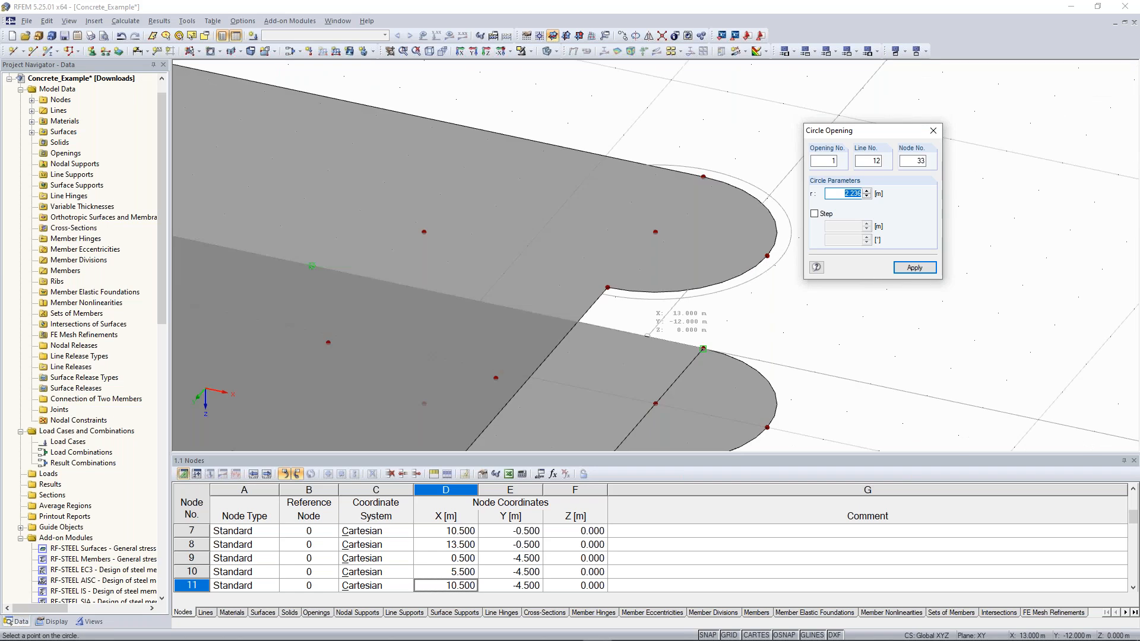
pyautogui.keyDown('ctrl'); pyautogui.moveTo(621, 279); pyautogui.dragTo(621, 277, button='middle'); pyautogui.keyUp('ctrl')
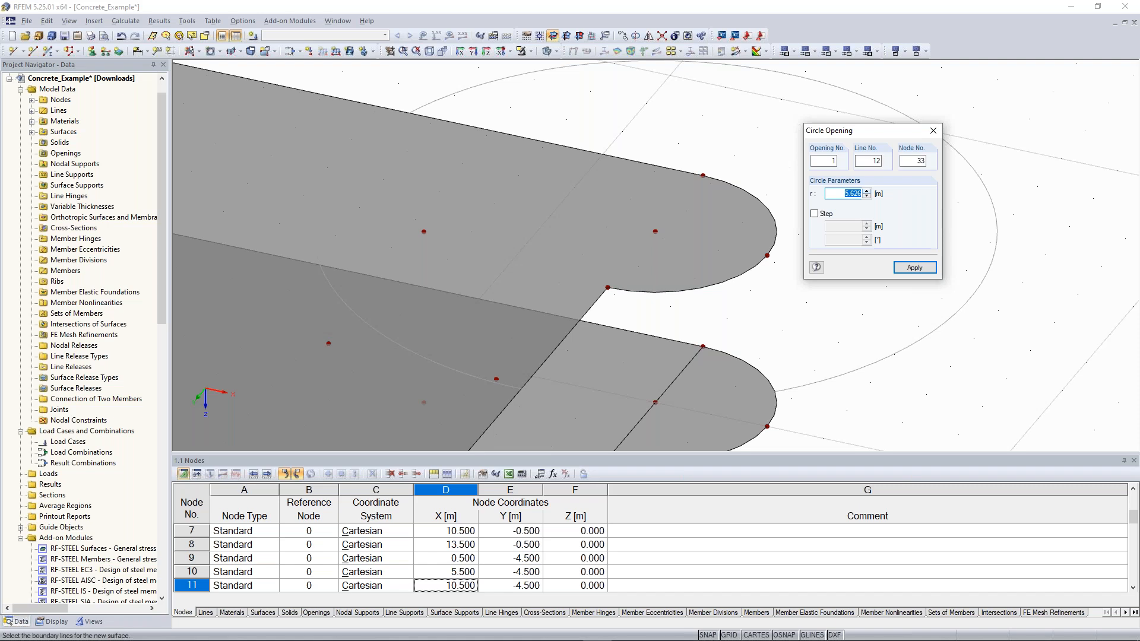
pyautogui.write('1.5')
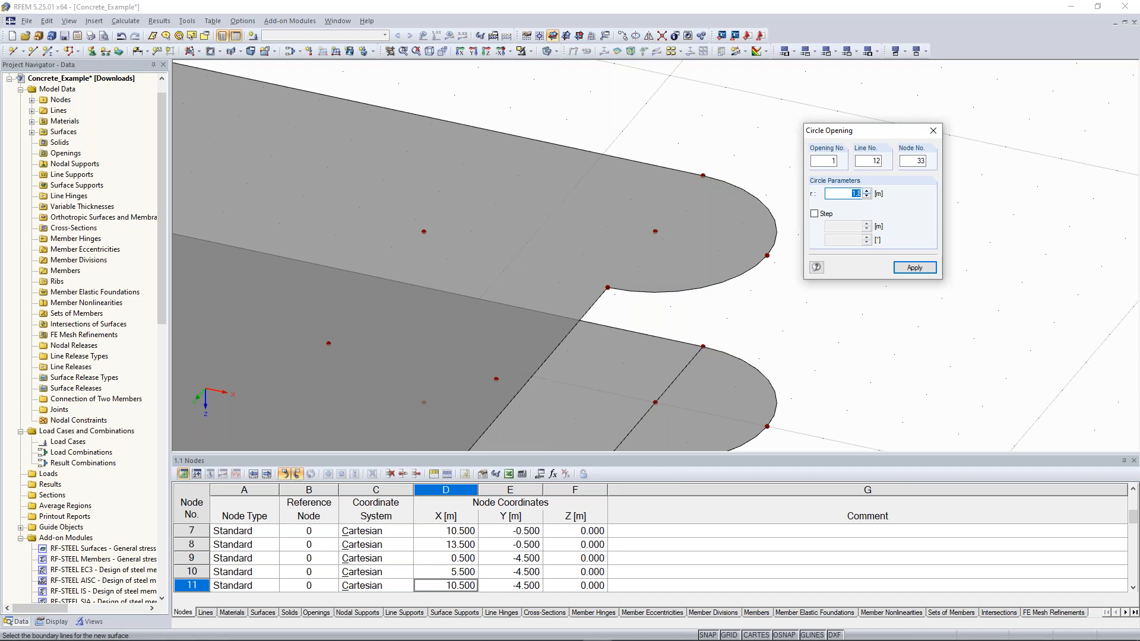
pyautogui.press('Return')
pyautogui.press('Escape')
pyautogui.scroll(-3, 895, 188)
pyautogui.moveTo(895, 189); pyautogui.dragTo(878, 197, button='middle')
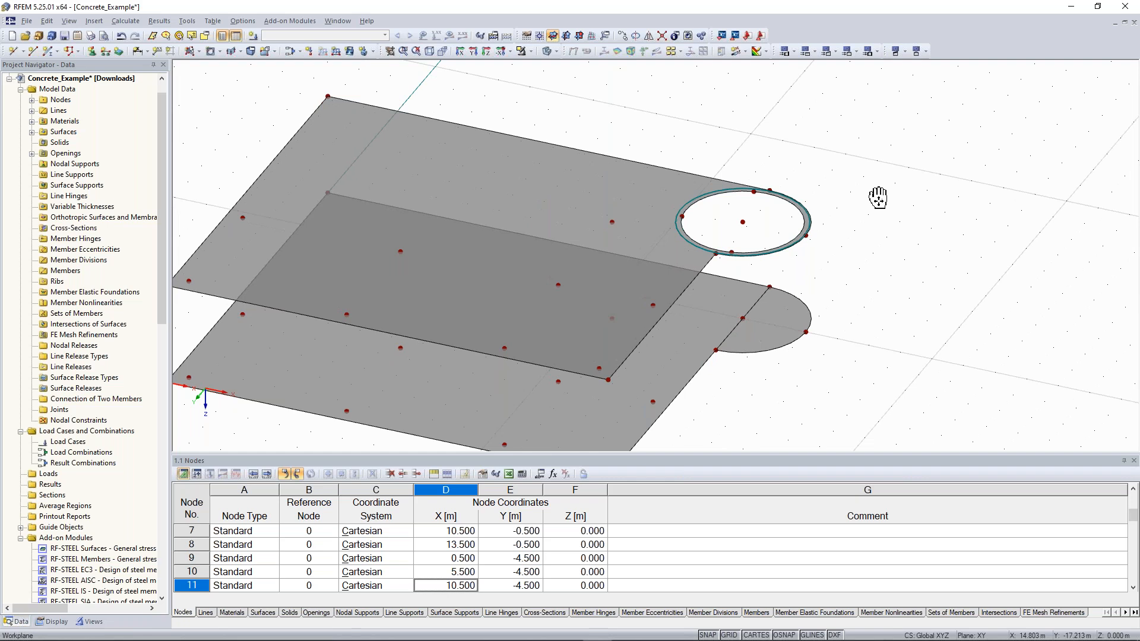
pyautogui.scroll(-1, 878, 198)
pyautogui.keyDown('ctrl'); pyautogui.moveTo(878, 198); pyautogui.dragTo(896, 178, button='middle'); pyautogui.keyUp('ctrl')
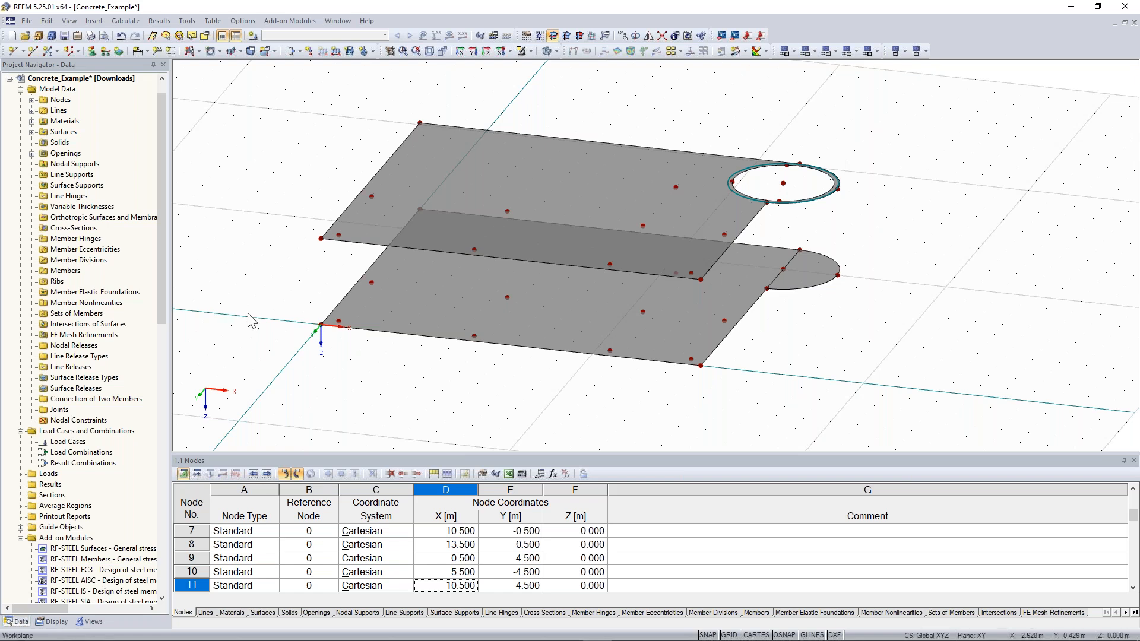
# Select the complete upper slab level in a side view and limit the model's visibility to the selected objects.
pyautogui.keyDown('ctrl'); pyautogui.moveTo(242, 314); pyautogui.dragTo(390, 257, button='middle'); pyautogui.keyUp('ctrl')
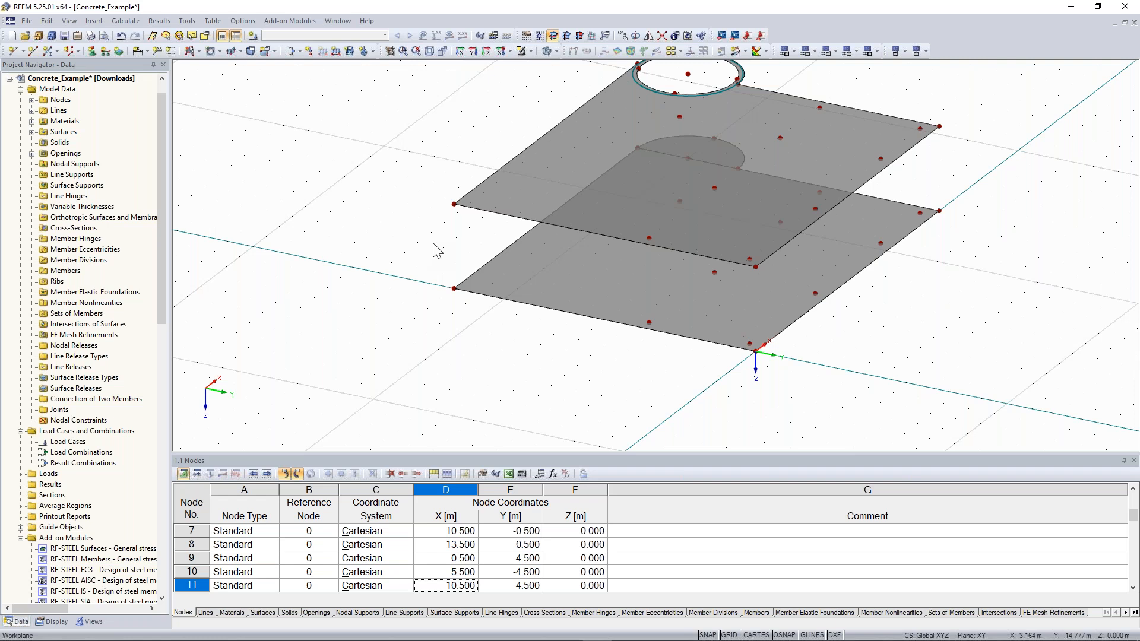
pyautogui.scroll(1, 459, 284)
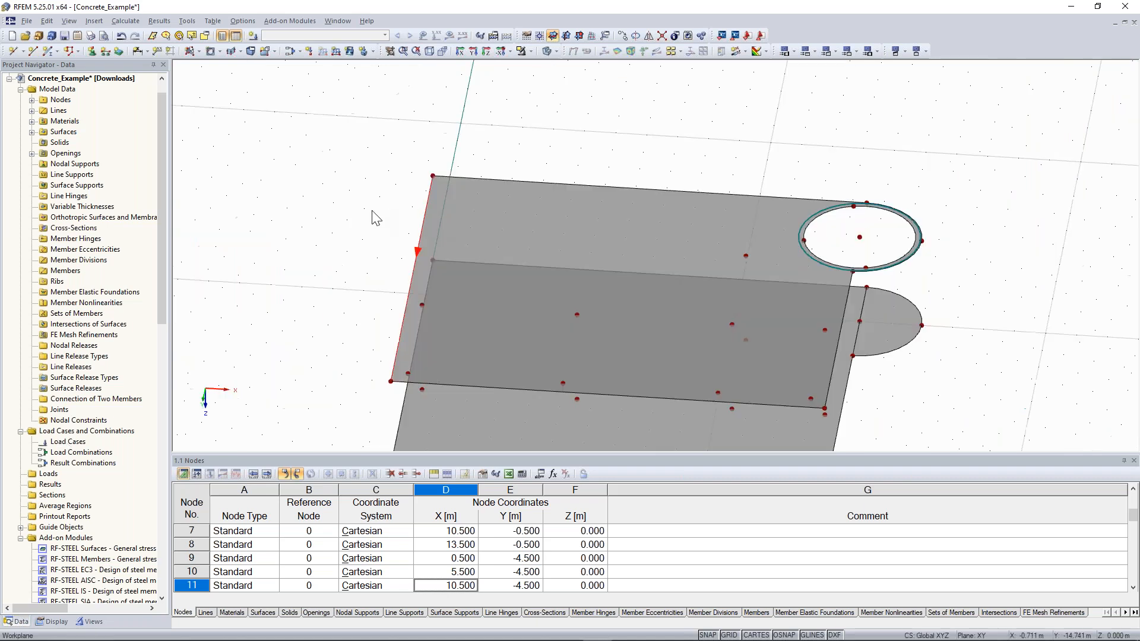
pyautogui.keyDown('ctrl'); pyautogui.moveTo(363, 224); pyautogui.dragTo(352, 244, button='middle'); pyautogui.keyUp('ctrl')
pyautogui.moveTo(430, 217); pyautogui.dragTo(414, 290, button='middle')
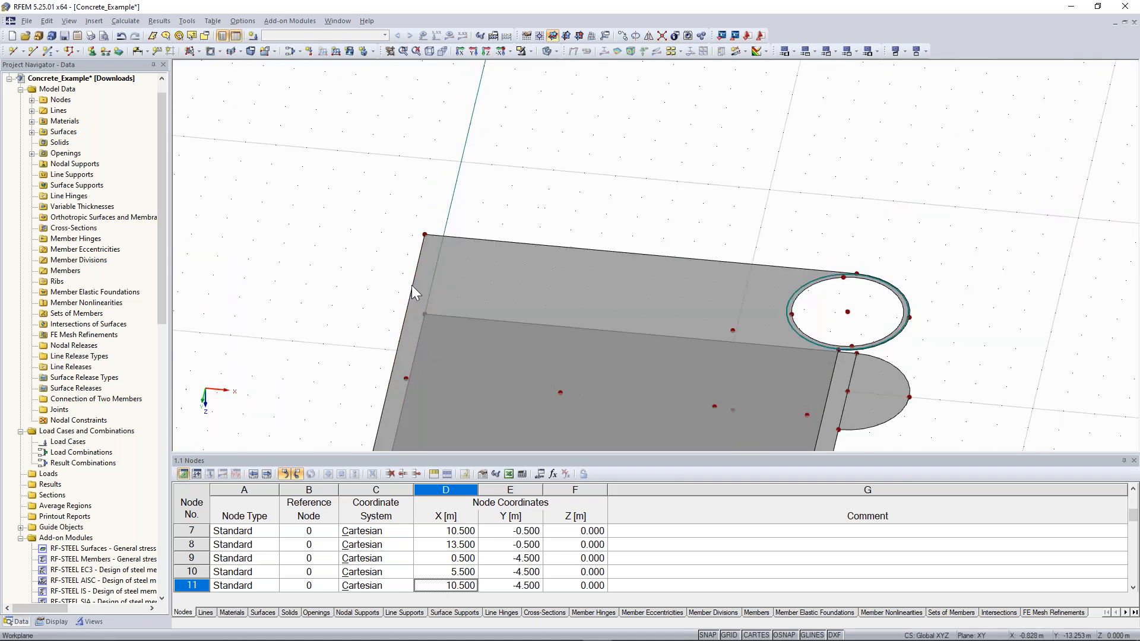
pyautogui.keyDown('ctrl'); pyautogui.moveTo(334, 319); pyautogui.dragTo(420, 278, button='middle'); pyautogui.keyUp('ctrl')
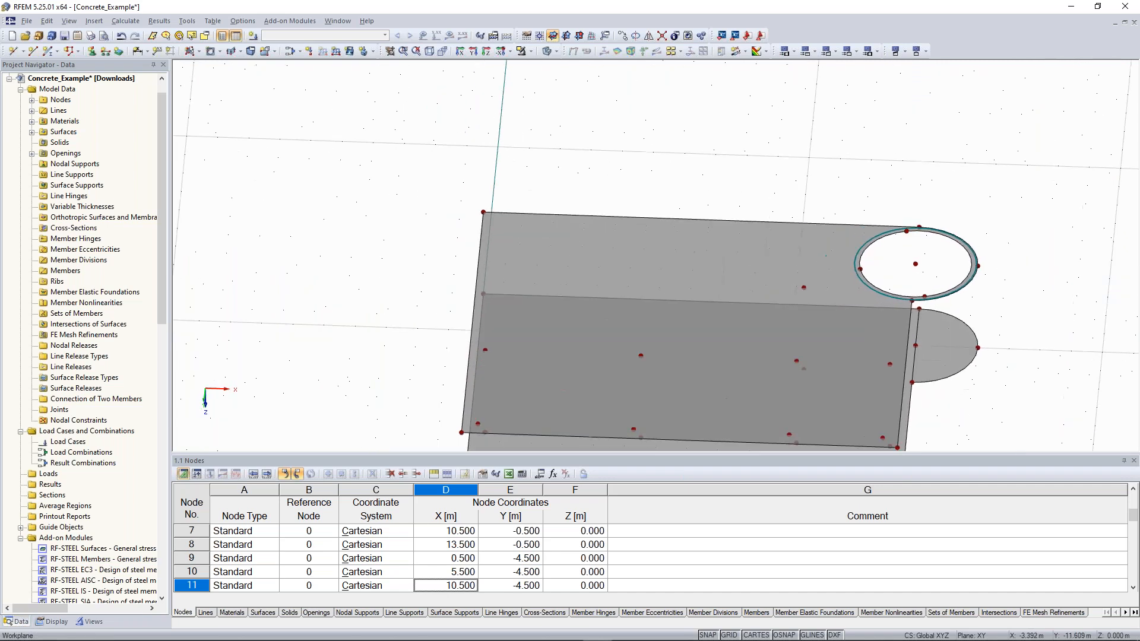
pyautogui.keyDown('ctrl'); pyautogui.moveTo(401, 333); pyautogui.dragTo(432, 325, button='middle'); pyautogui.keyUp('ctrl')
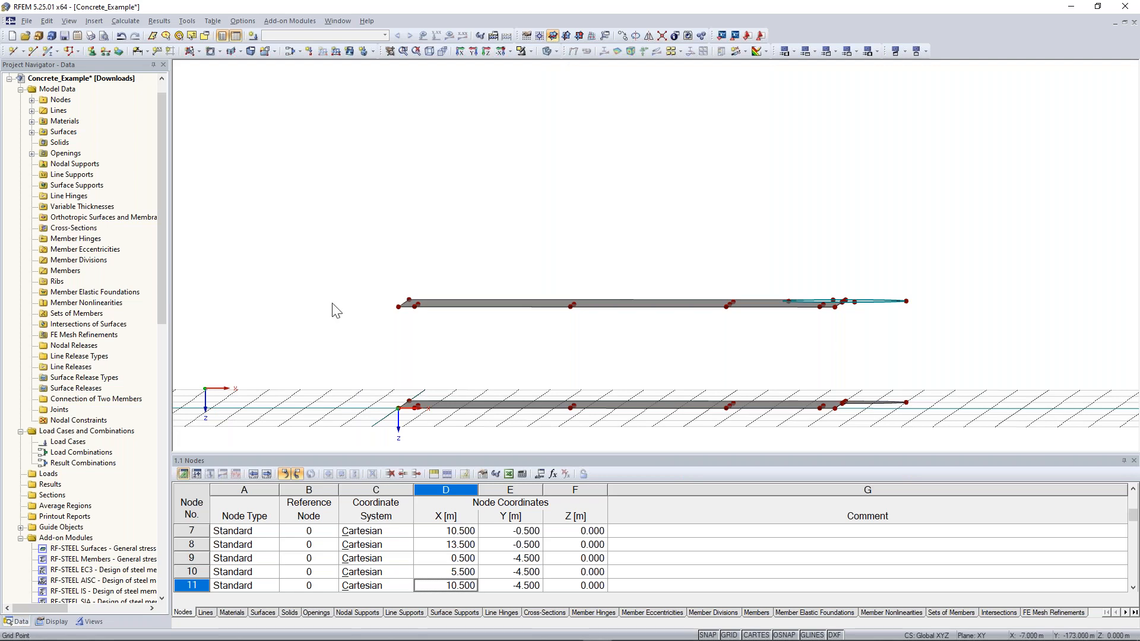
pyautogui.moveTo(312, 212); pyautogui.dragTo(952, 348)
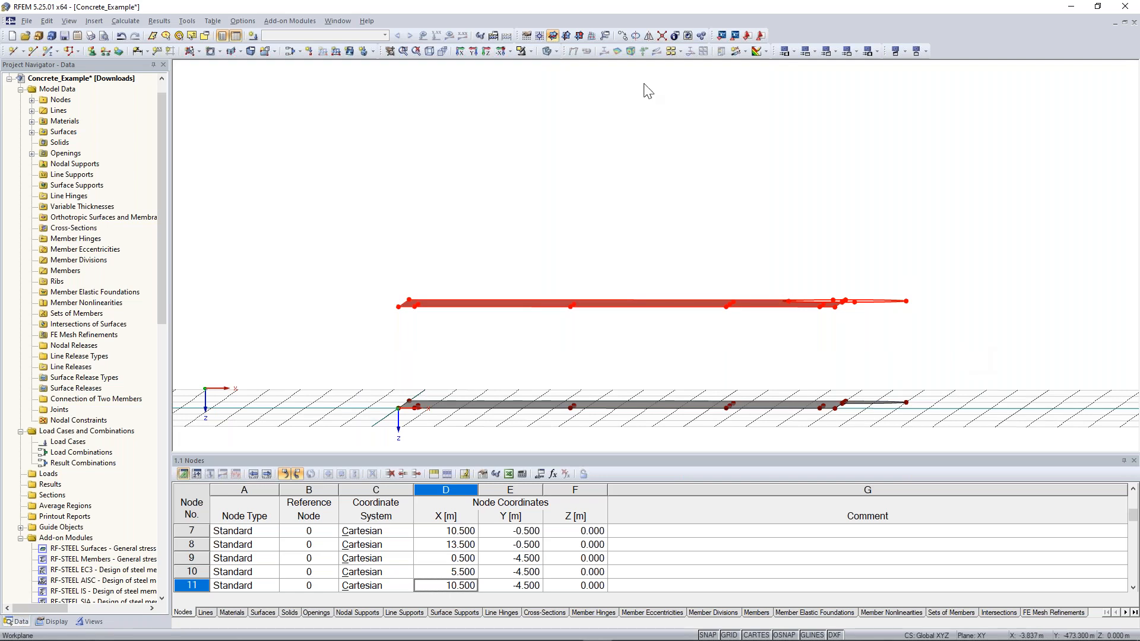
pyautogui.click(522, 51)
pyautogui.click(574, 181)
pyautogui.keyDown('ctrl'); pyautogui.moveTo(575, 185); pyautogui.dragTo(383, 178, button='middle'); pyautogui.keyUp('ctrl')
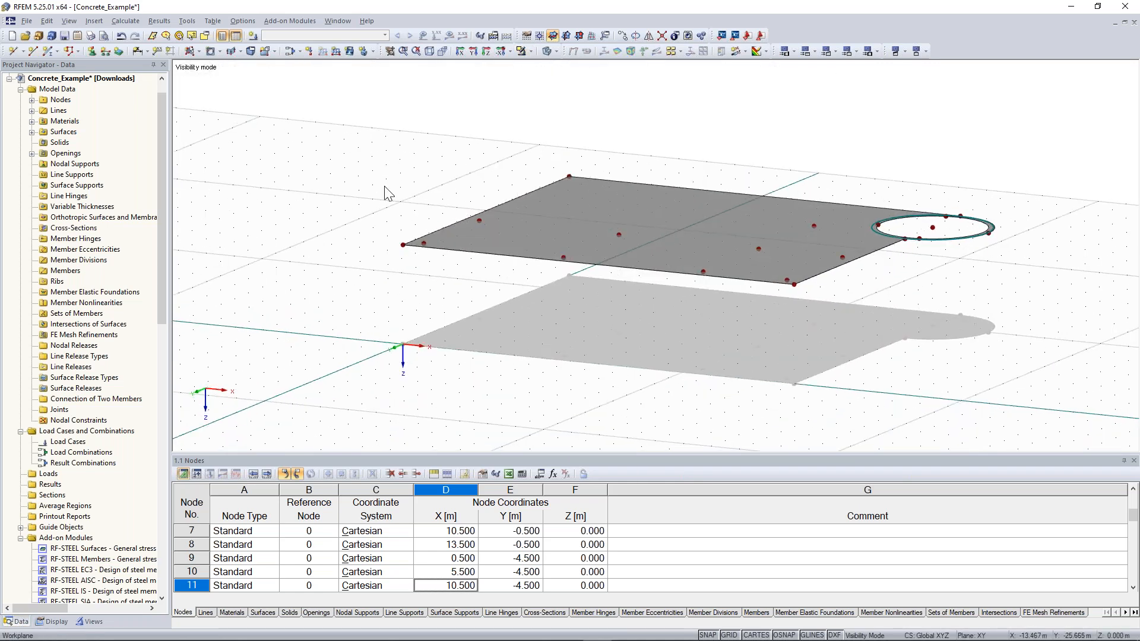
# Turn off the background display of hidden objects and show the upper slab in plan view along the Z axis.
pyautogui.moveTo(638, 362); pyautogui.dragTo(569, 343, button='middle')
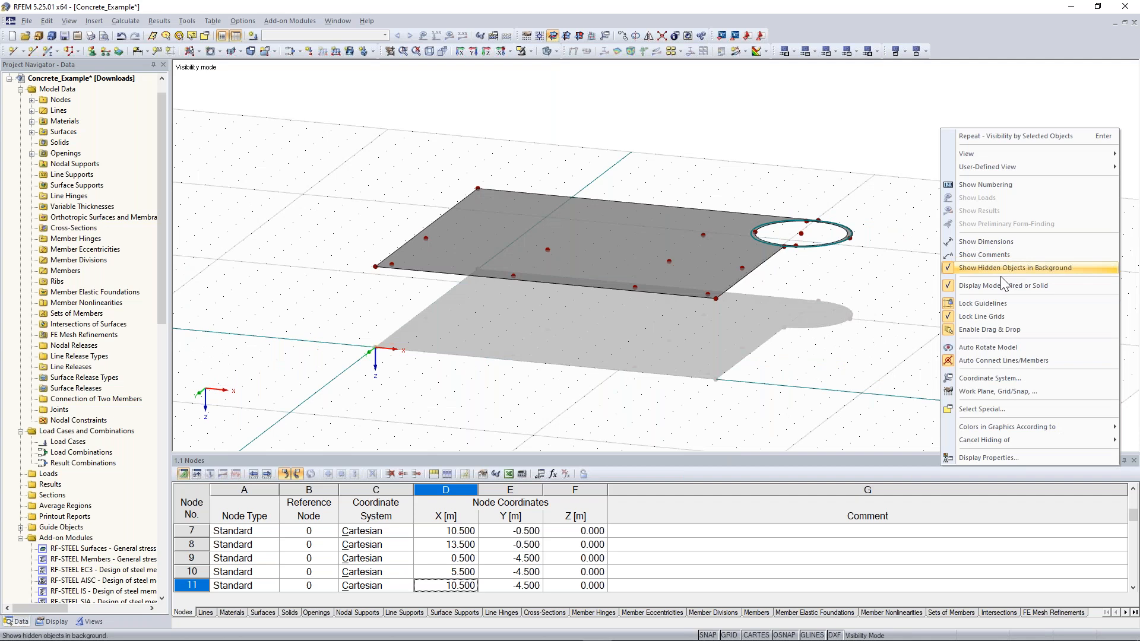
pyautogui.click(1002, 269)
pyautogui.keyDown('ctrl'); pyautogui.moveTo(873, 329); pyautogui.dragTo(923, 287, button='middle'); pyautogui.keyUp('ctrl')
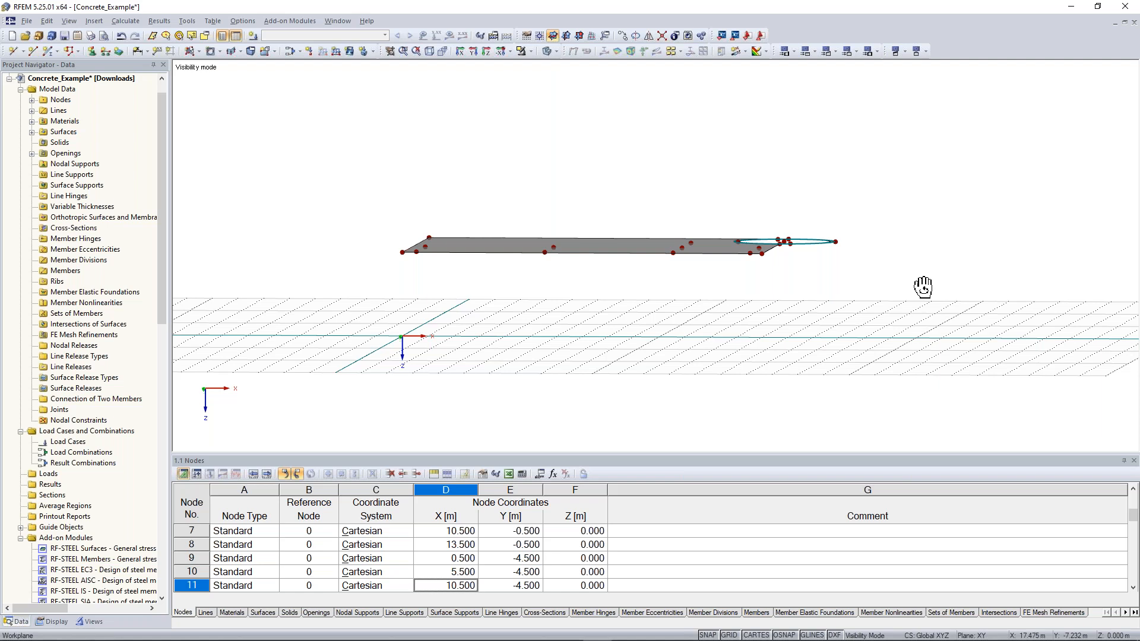
pyautogui.click(486, 52)
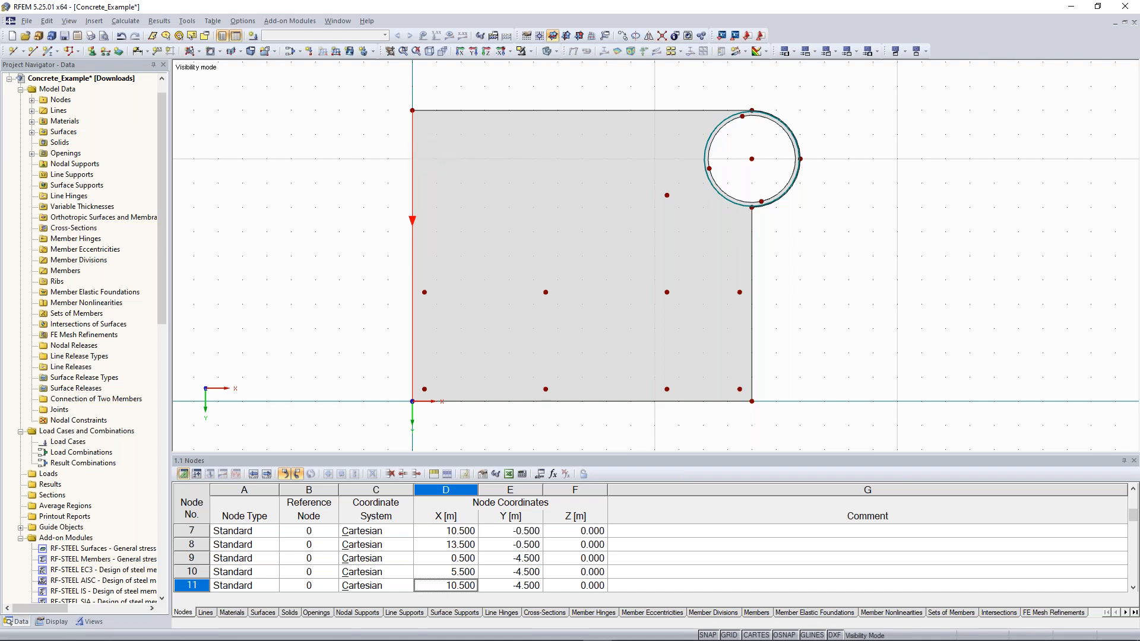
# Reverse the orientation of the upper slab's 12 m edge line at X 0, and reverse it back again.
pyautogui.rightClick(412, 148)
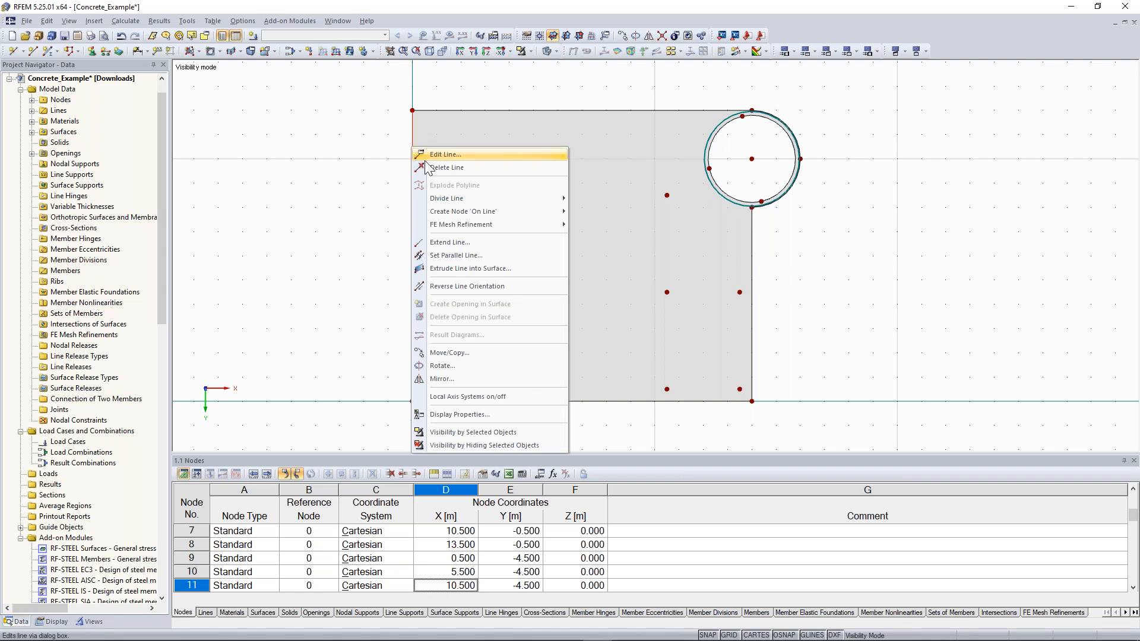
pyautogui.click(490, 286)
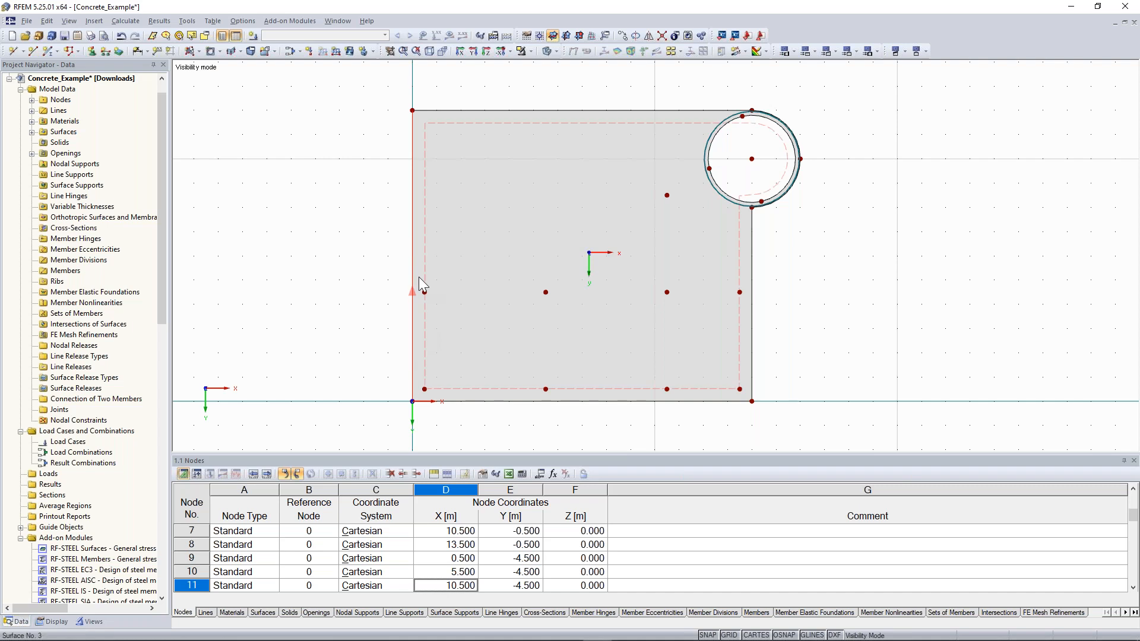
pyautogui.rightClick(412, 226)
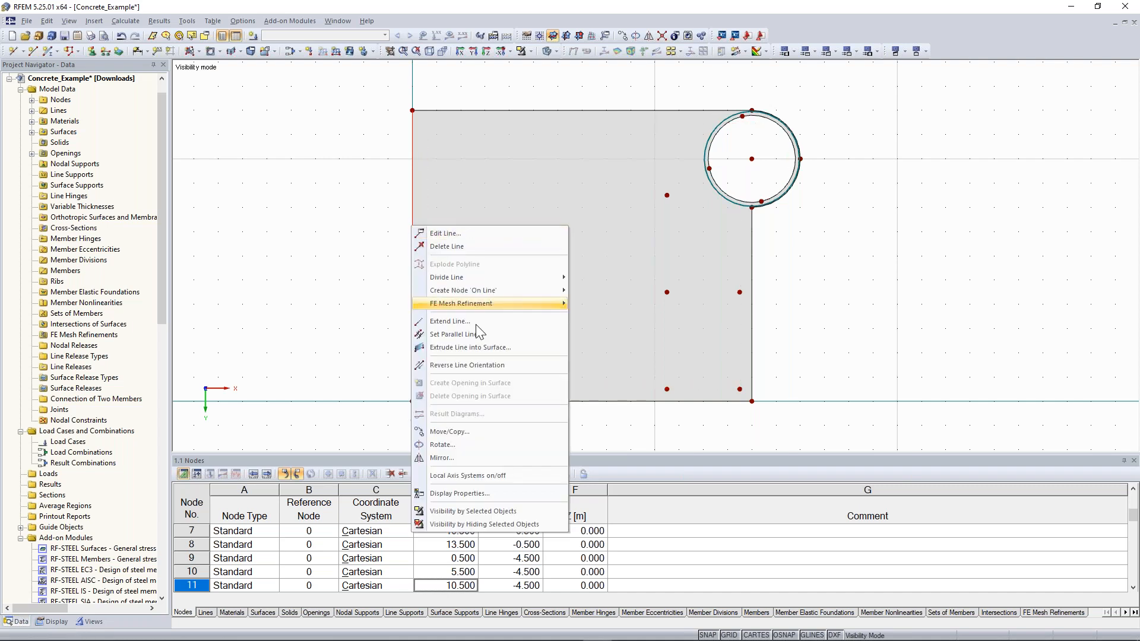
pyautogui.click(491, 365)
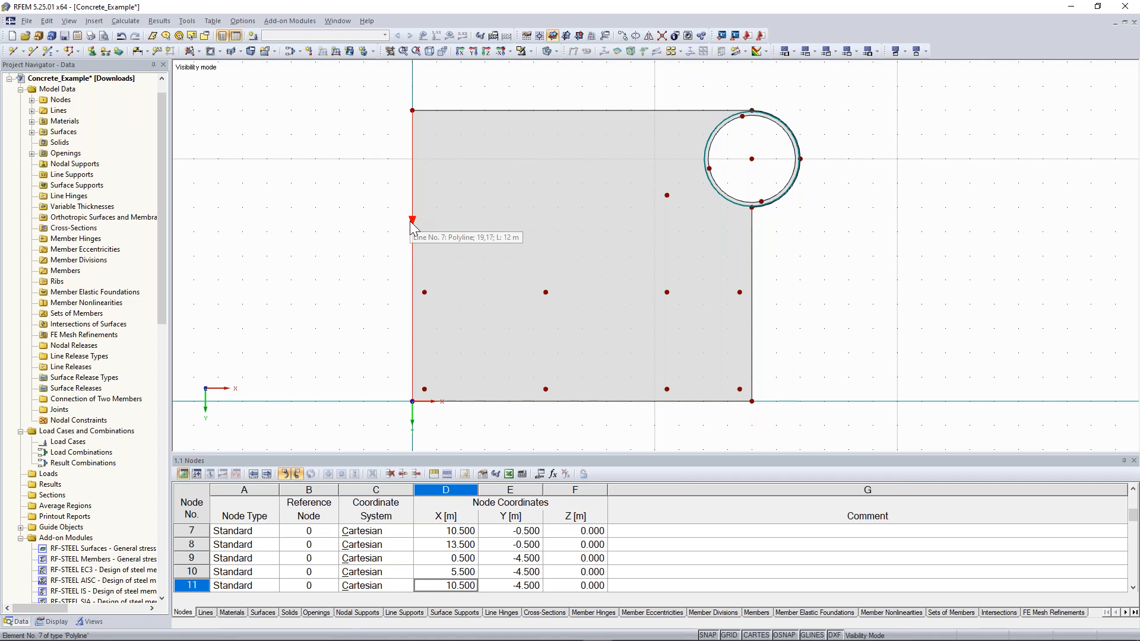
# Divide the upper slab's 12 m edge line at X 0 by a new intermediate node 3.5 m from the line start.
pyautogui.click(411, 169)
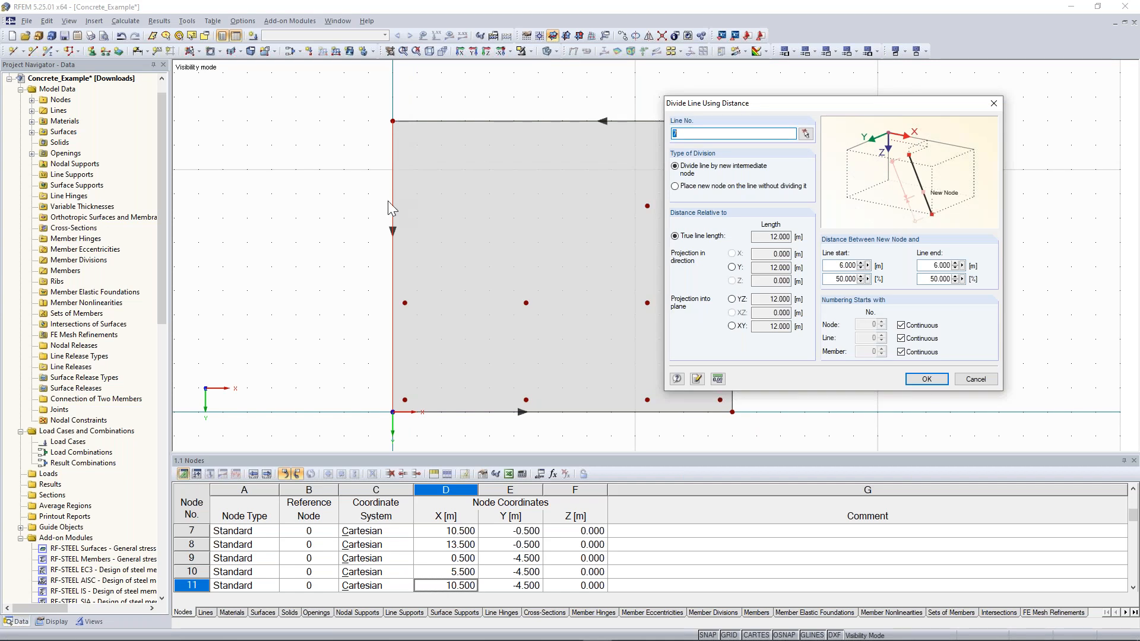
pyautogui.doubleClick(838, 266)
pyautogui.write('3.5')
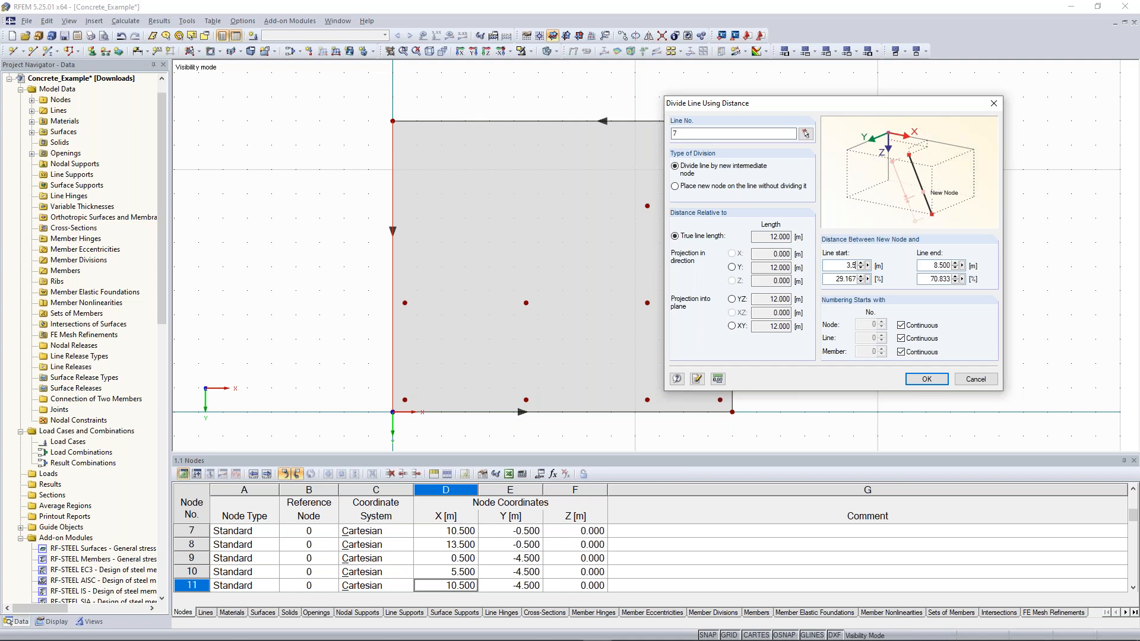
pyautogui.click(927, 379)
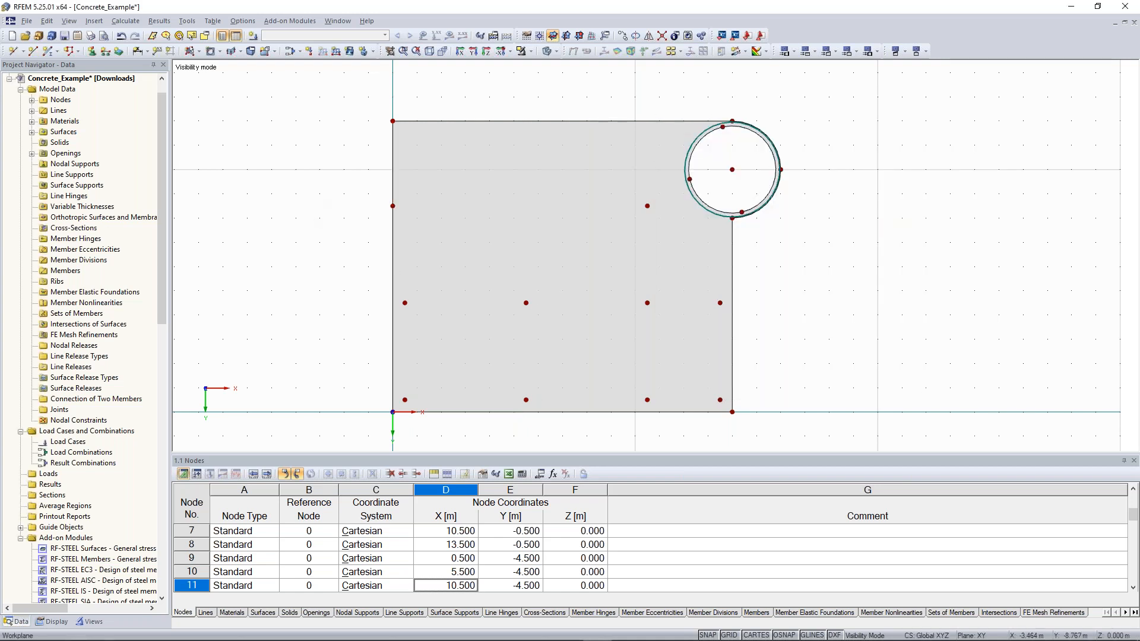
# Divide the upper slab's 14 m edge line by a new intermediate node 3.5 m from its start beside the circular opening.
pyautogui.moveTo(316, 150); pyautogui.dragTo(276, 181, button='middle')
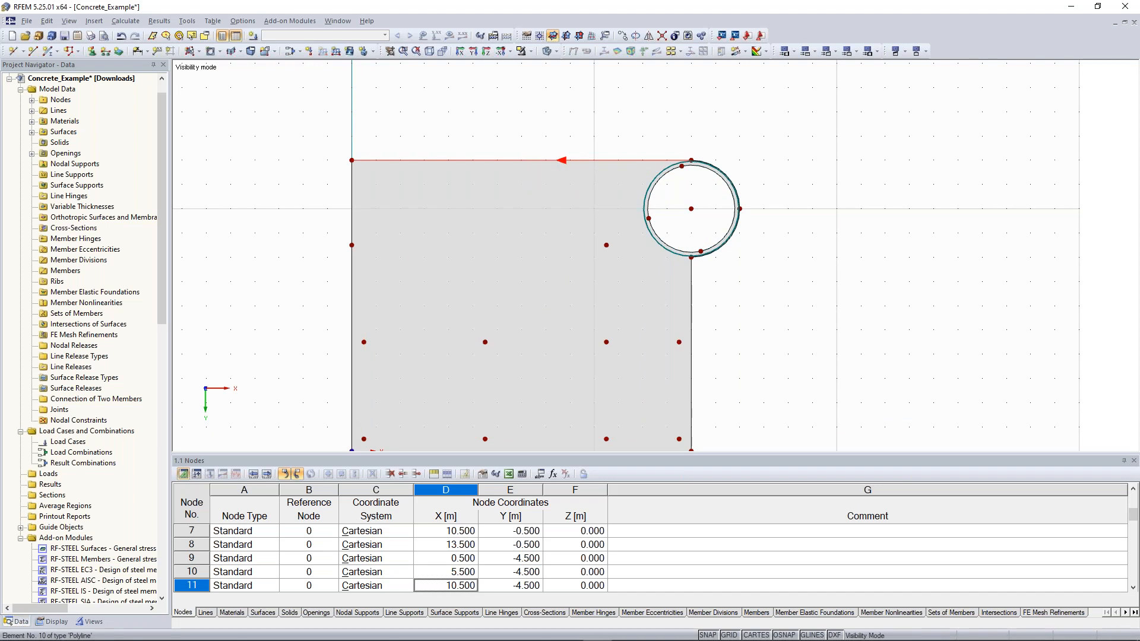
pyautogui.rightClick(521, 158)
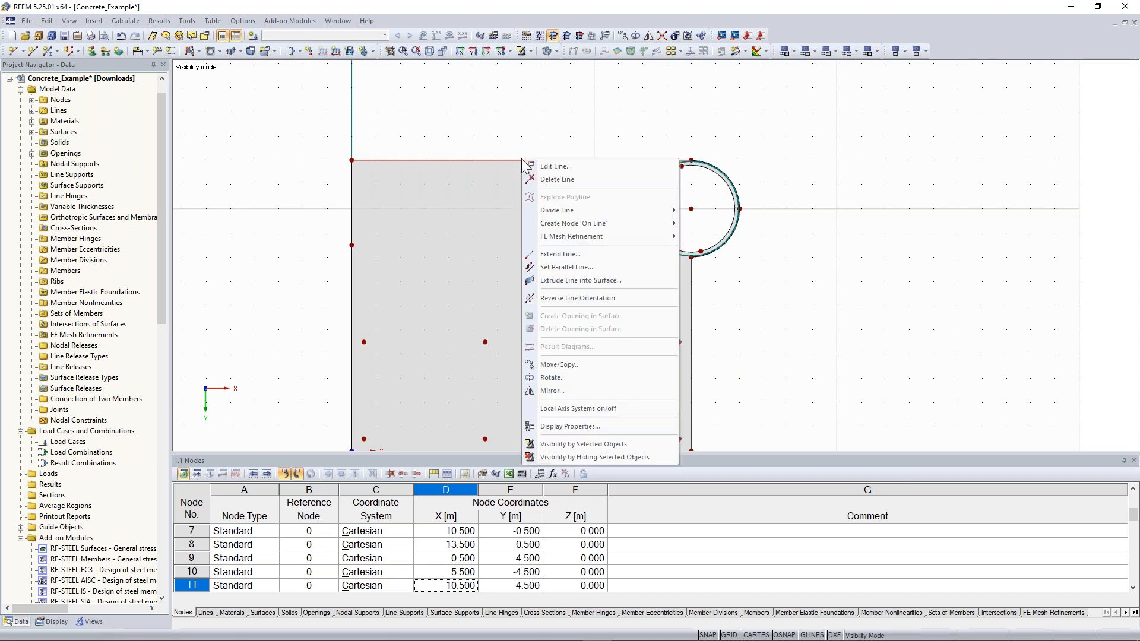
pyautogui.moveTo(588, 213)
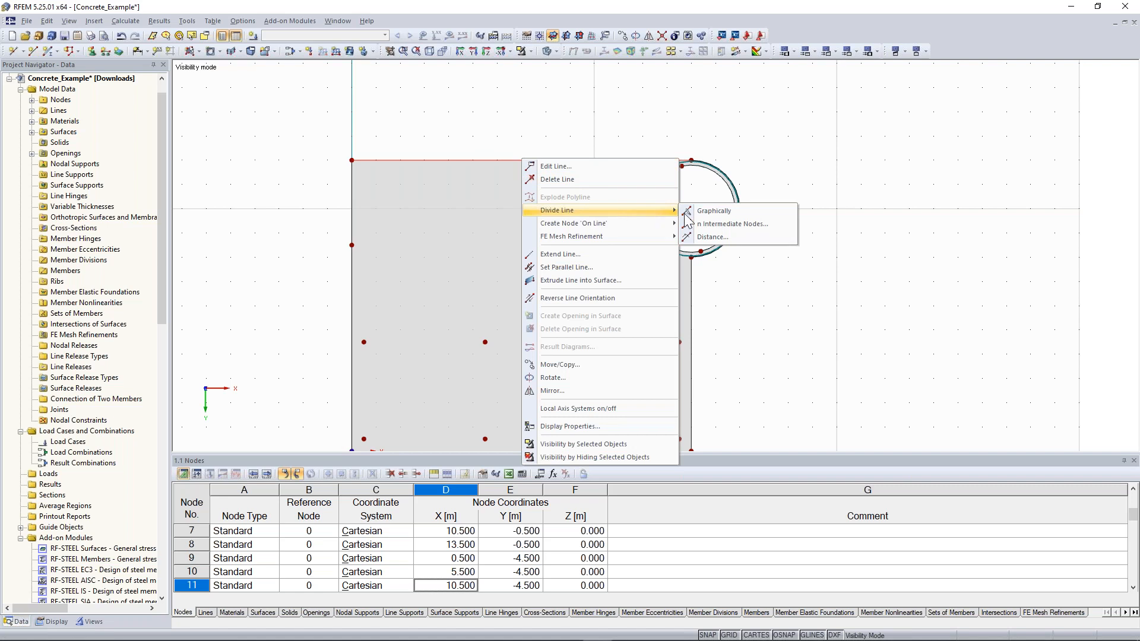
pyautogui.click(745, 238)
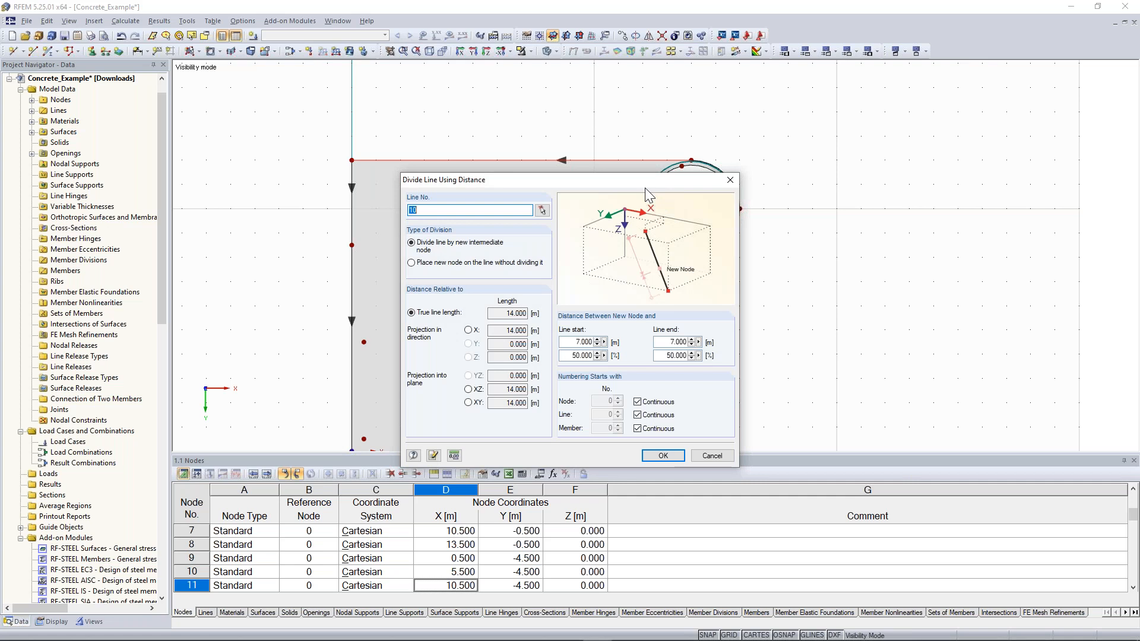
pyautogui.moveTo(645, 180); pyautogui.dragTo(995, 130)
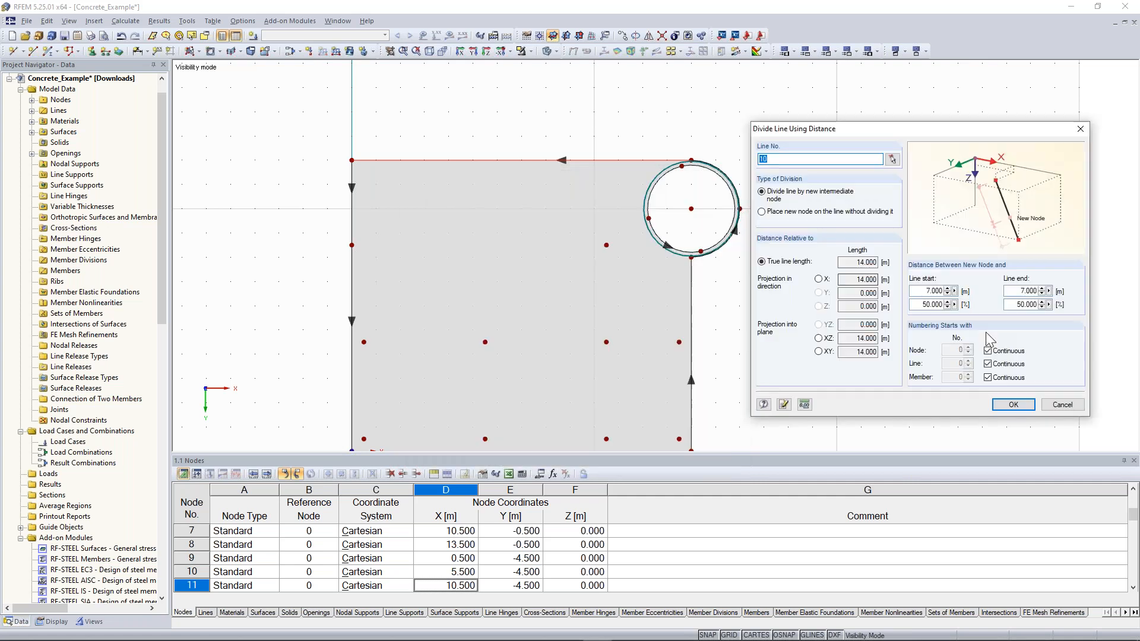
pyautogui.doubleClick(937, 290)
pyautogui.write('3.5')
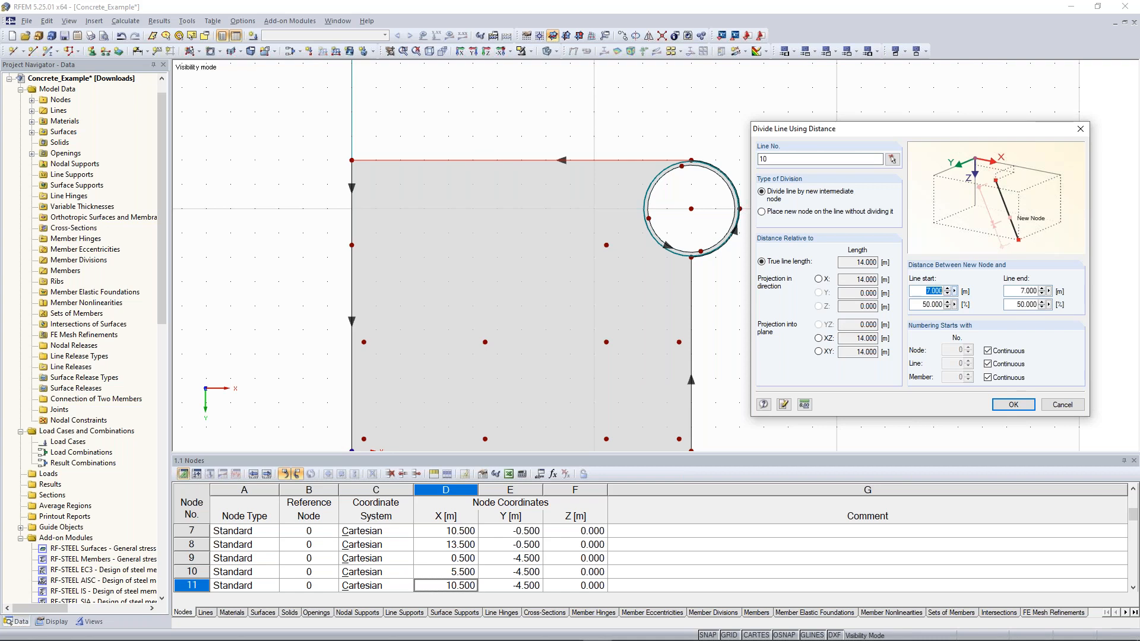
pyautogui.click(1013, 404)
# Divide the remaining 10.5 m segment of that edge by a new intermediate node 5.5 m from its line start.
pyautogui.click(451, 159)
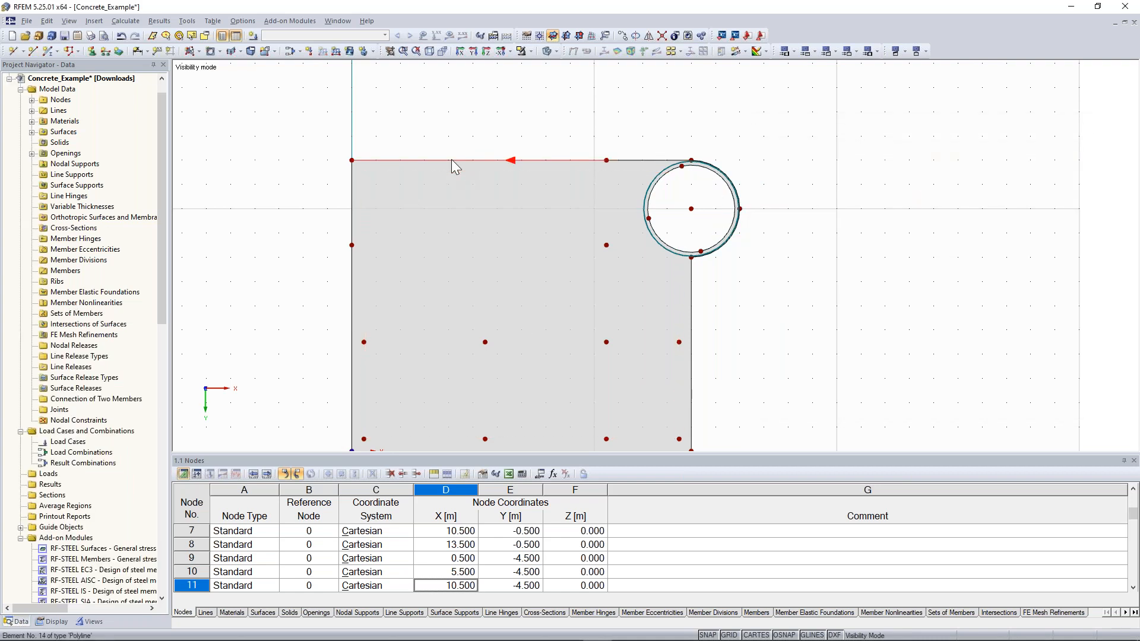
pyautogui.rightClick(451, 159)
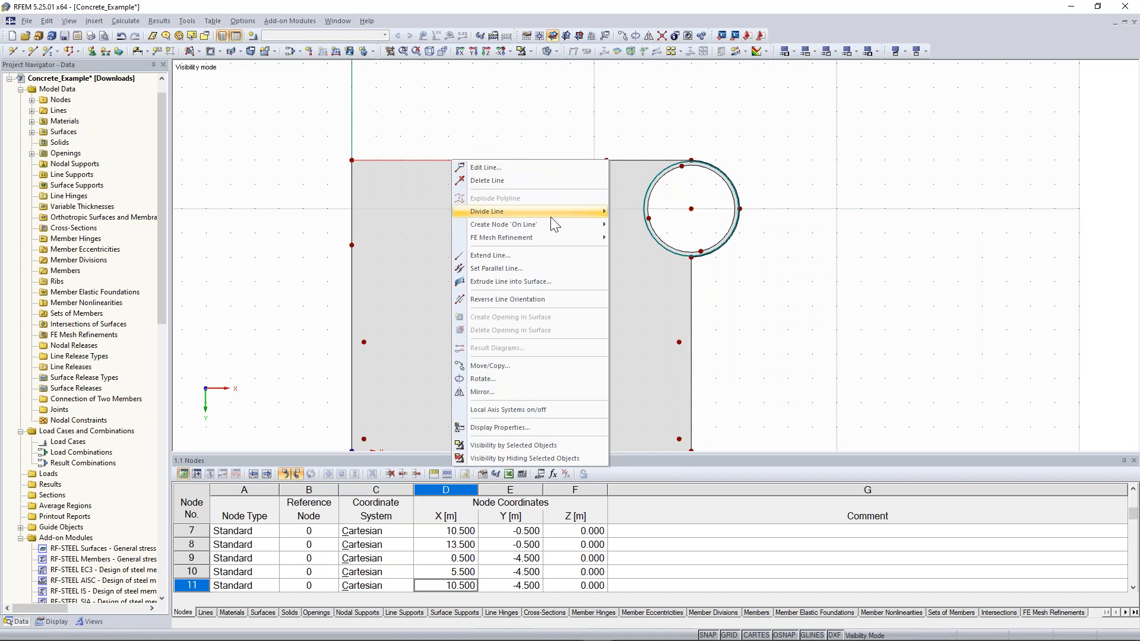
pyautogui.moveTo(550, 216)
pyautogui.click(680, 238)
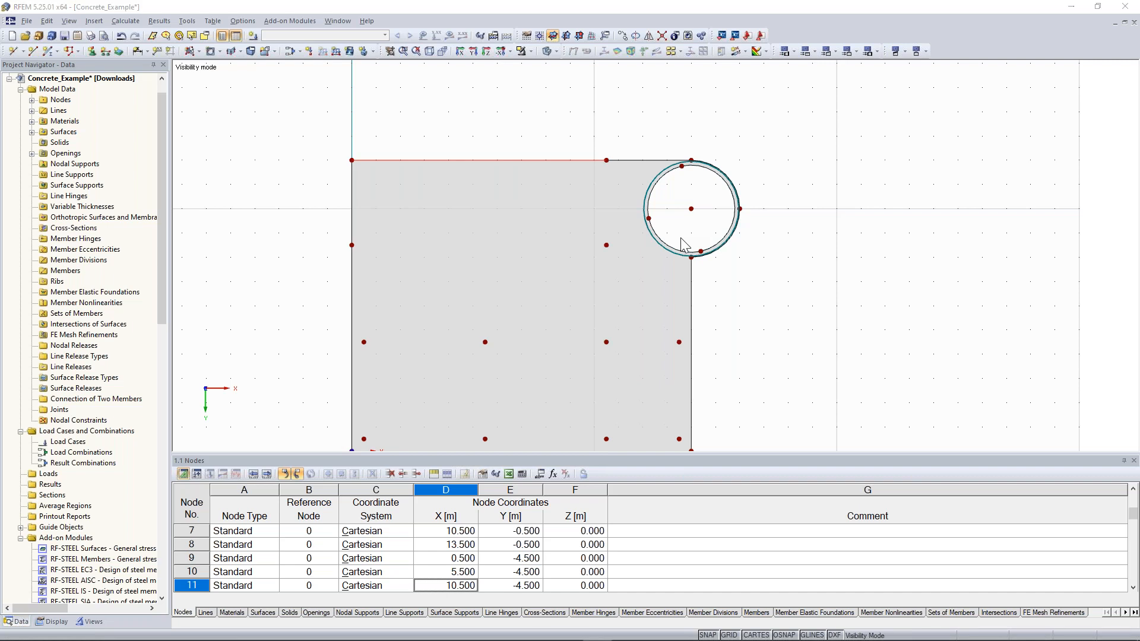
pyautogui.click(578, 342)
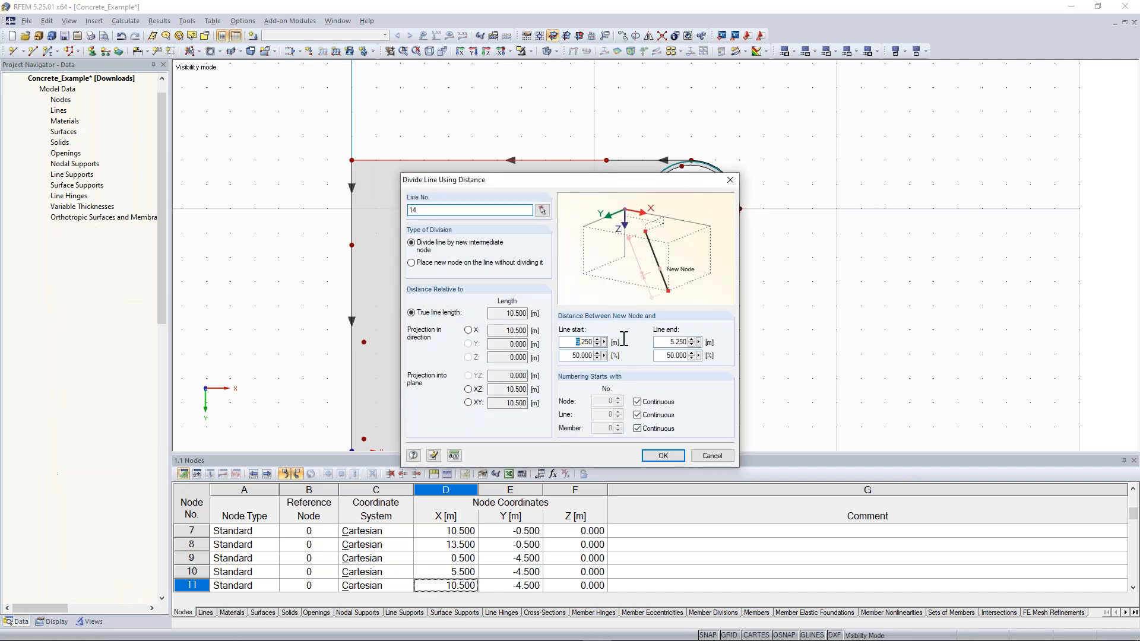
pyautogui.write('5.5')
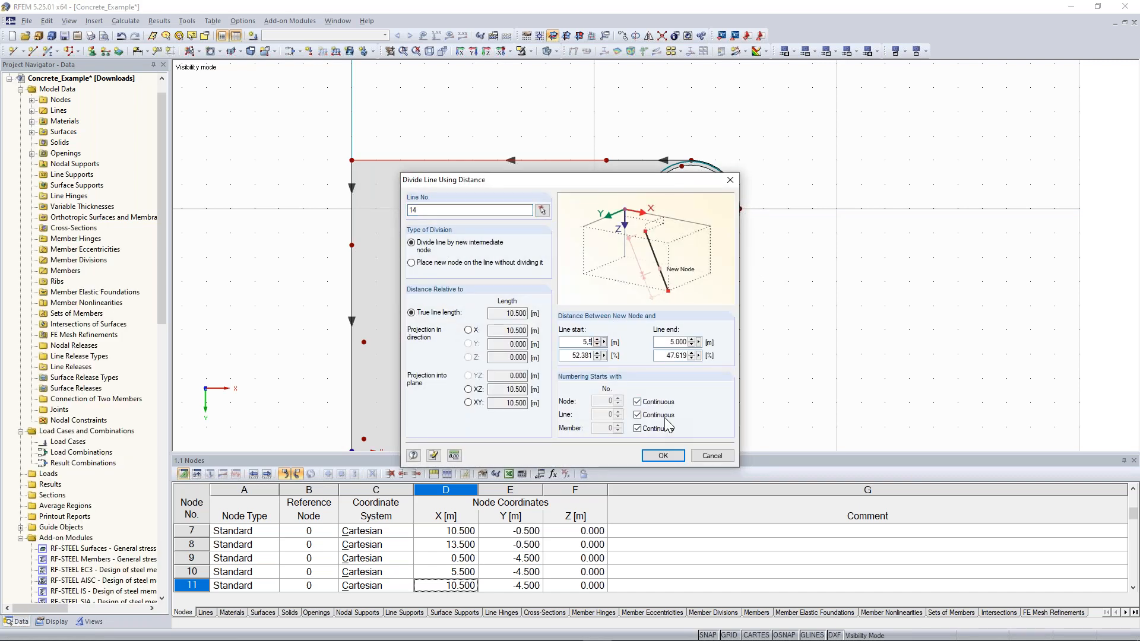
pyautogui.click(664, 456)
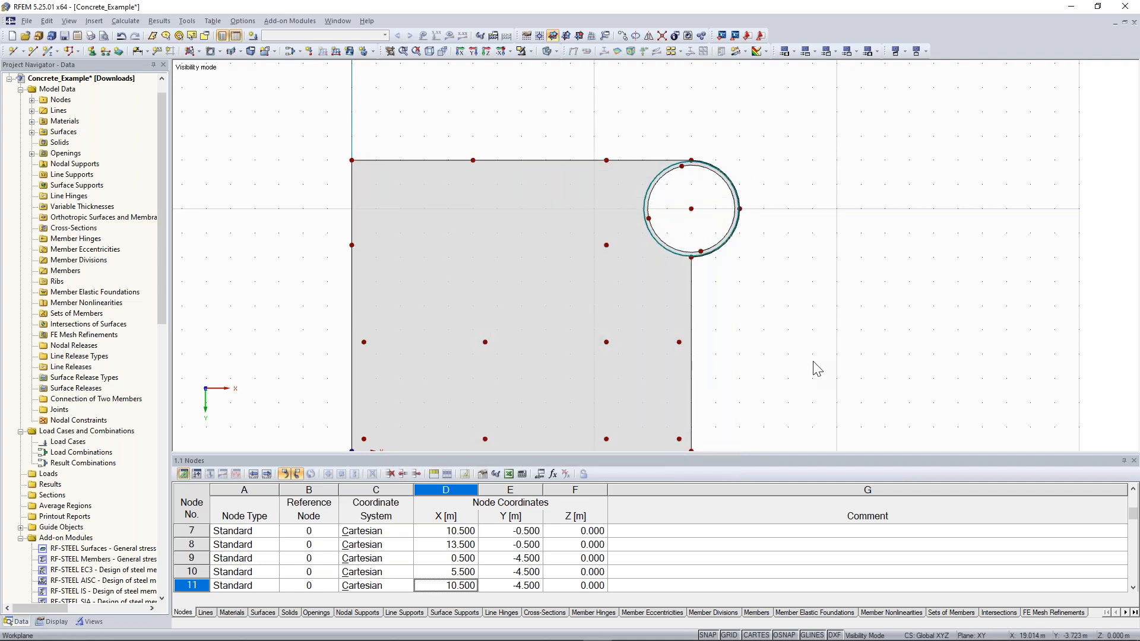
# Divide the upper slab's 8 m edge line below the circular opening by a new node 2 m from the line end.
pyautogui.scroll(-1, 817, 369)
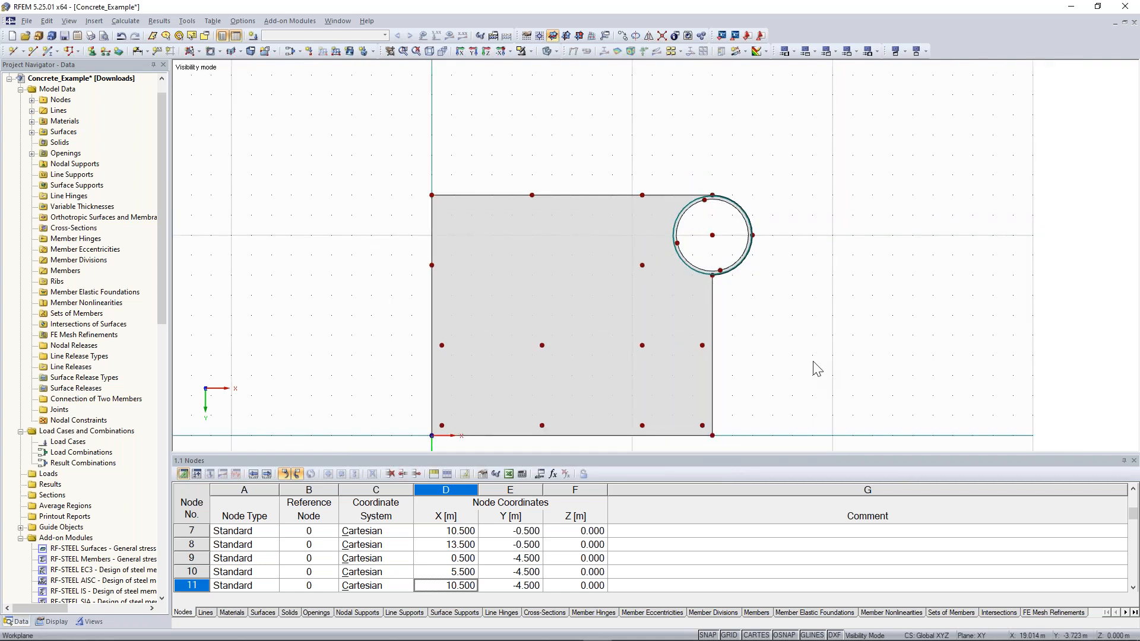
pyautogui.moveTo(724, 307); pyautogui.dragTo(674, 259, button='middle')
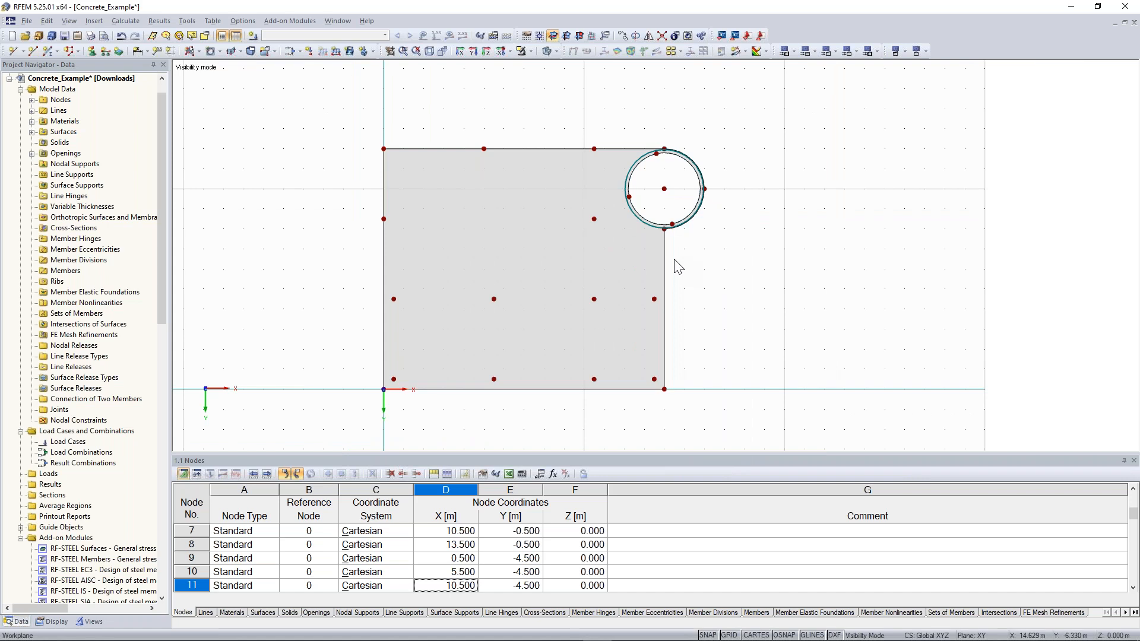
pyautogui.rightClick(665, 254)
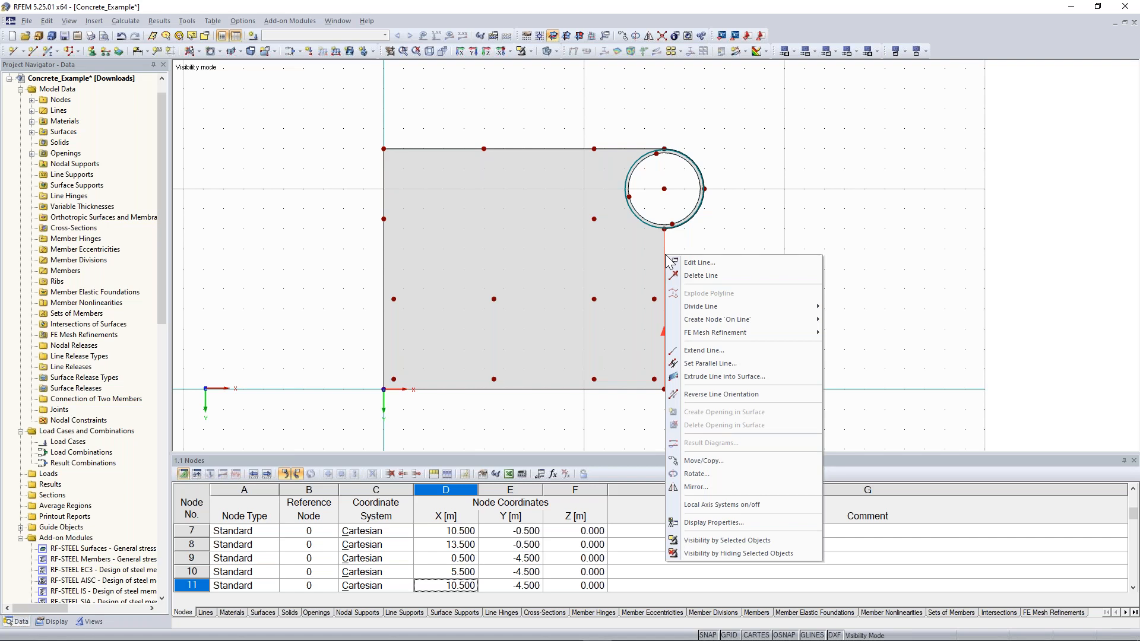
pyautogui.click(849, 320)
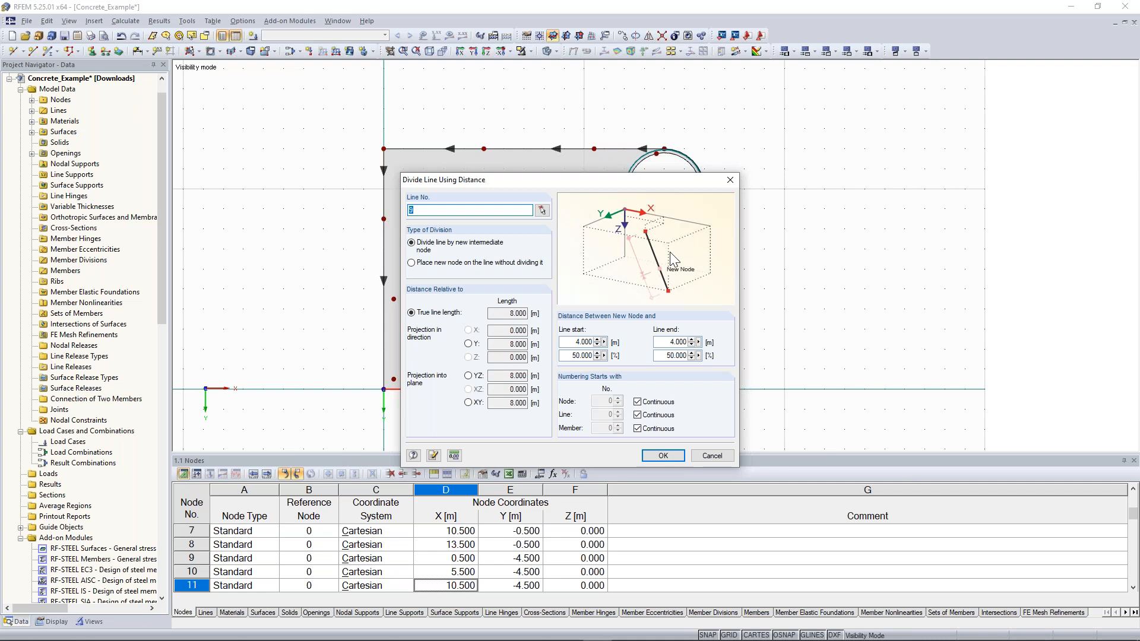
pyautogui.moveTo(645, 177); pyautogui.dragTo(418, 101)
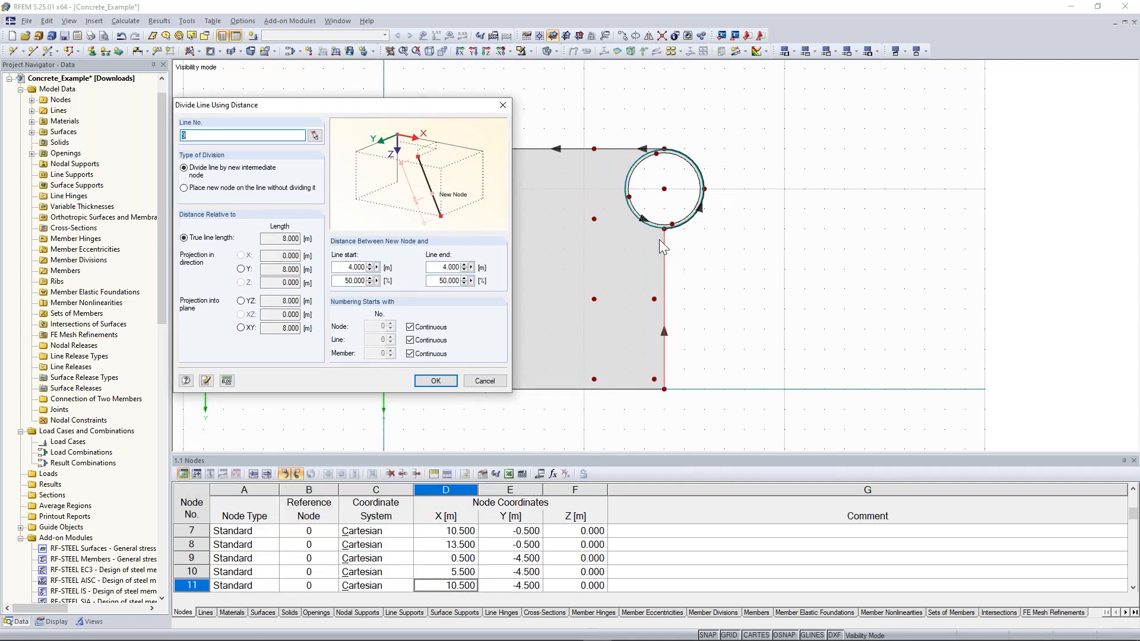
pyautogui.click(442, 267)
pyautogui.click(436, 382)
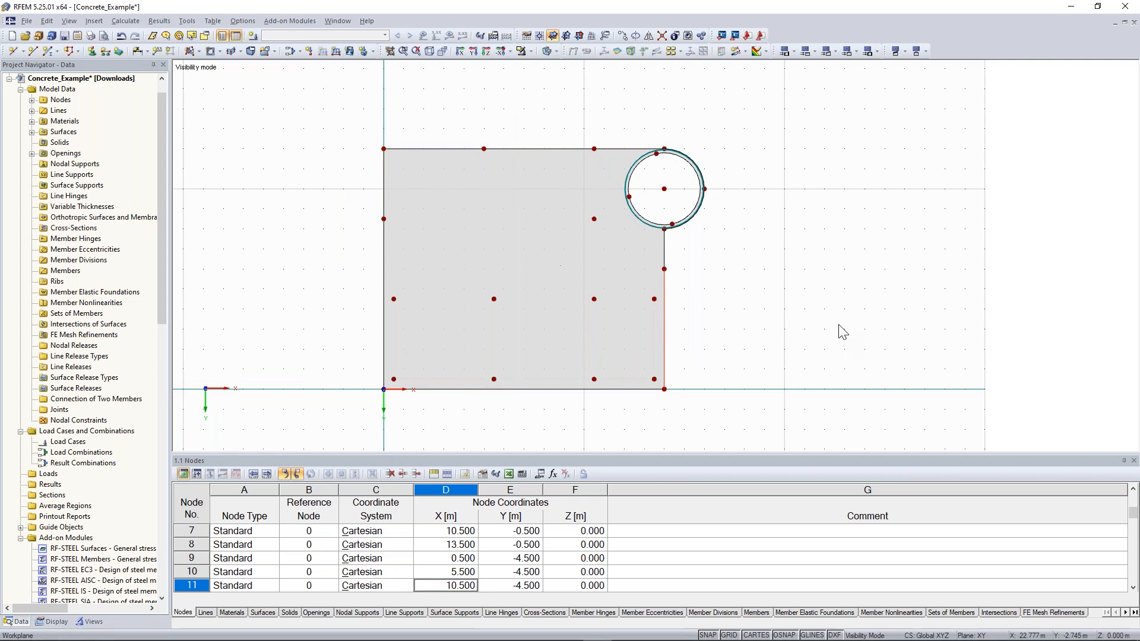
# Add linear dimensions to all segments of the three divided edges of the upper slab, offset outside the slab.
pyautogui.scroll(-1, 255, 89)
pyautogui.moveTo(254, 107); pyautogui.dragTo(276, 124, button='middle')
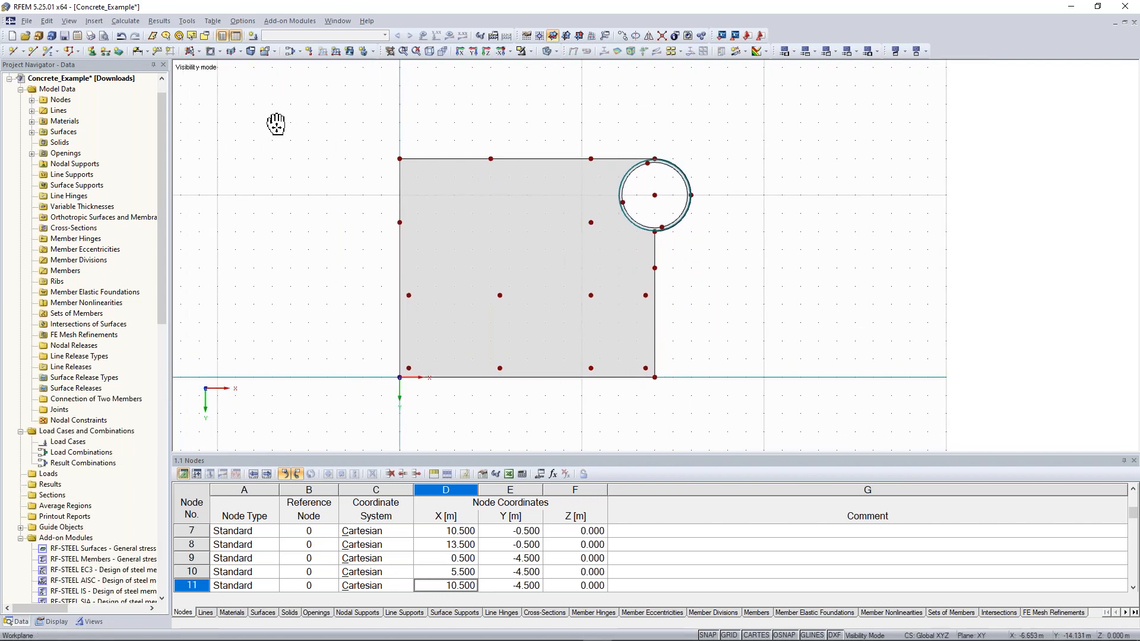
pyautogui.moveTo(276, 124); pyautogui.dragTo(276, 124, button='middle')
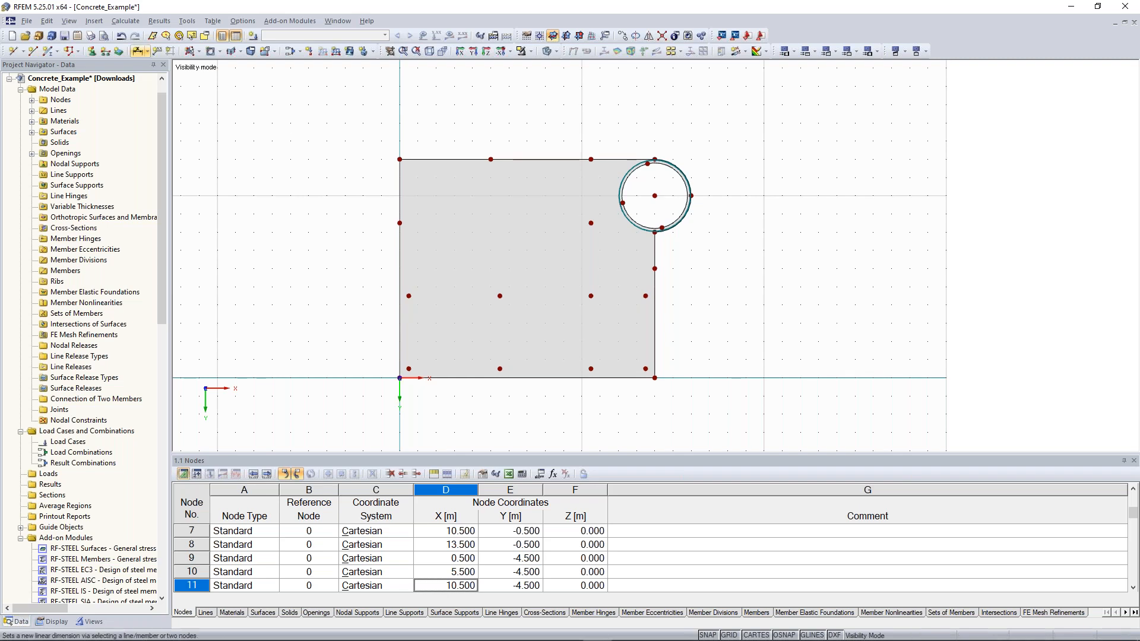
pyautogui.click(138, 51)
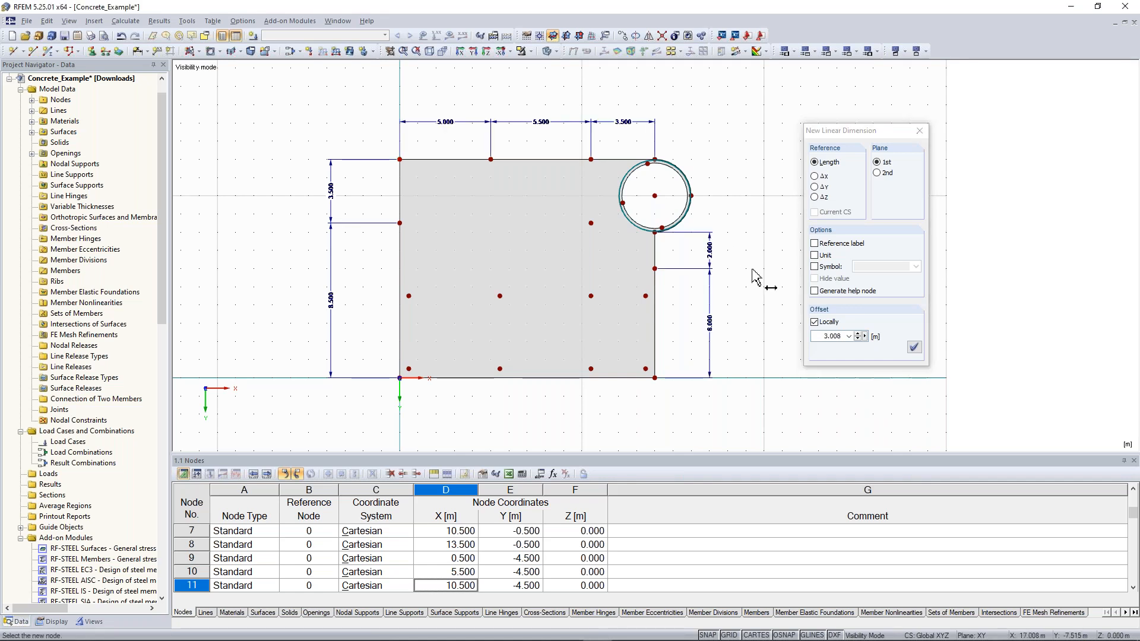
pyautogui.press('Escape')
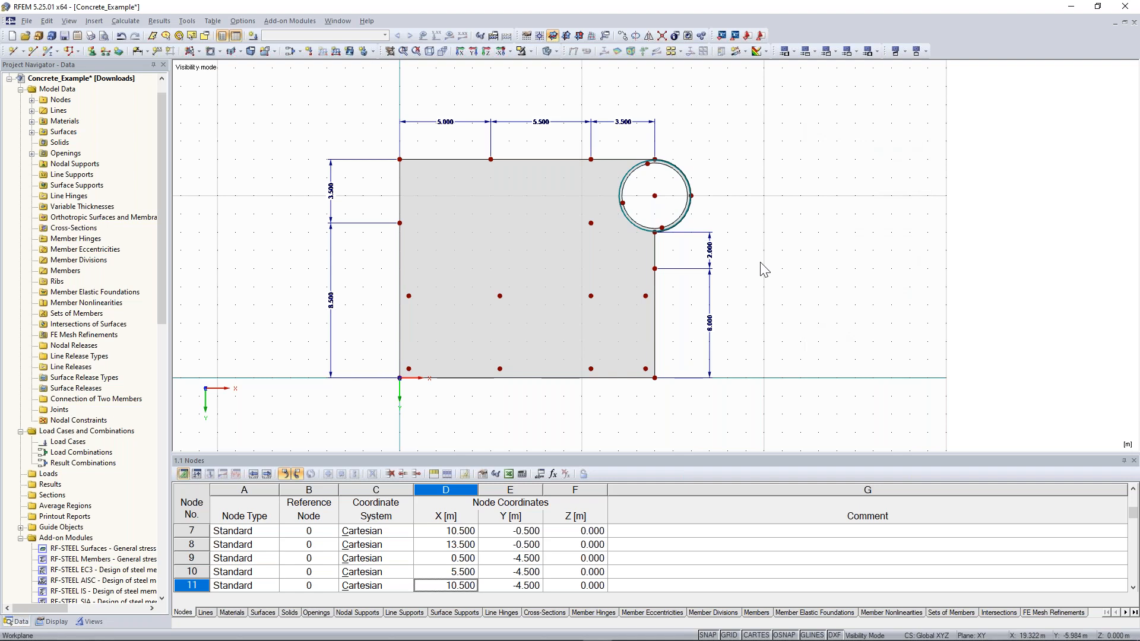
# Cancel the visibility mode and view both slabs of the full model from another 3D angle.
pyautogui.keyDown('ctrl'); pyautogui.moveTo(761, 262); pyautogui.dragTo(597, 97, button='middle'); pyautogui.keyUp('ctrl')
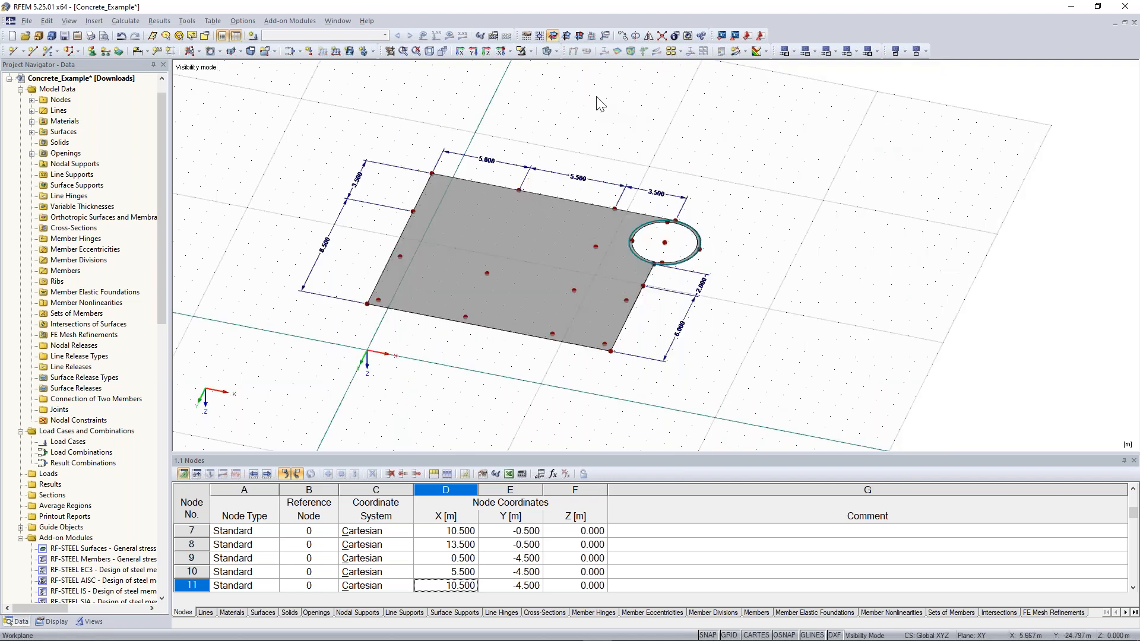
pyautogui.click(531, 52)
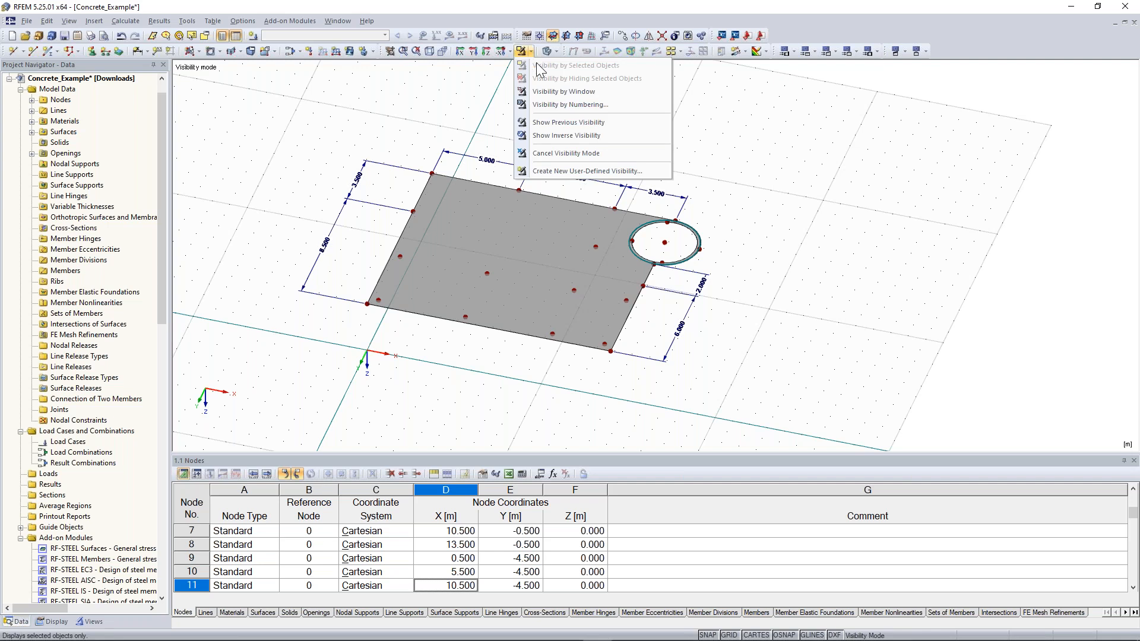
pyautogui.click(576, 152)
pyautogui.keyDown('ctrl'); pyautogui.moveTo(776, 246); pyautogui.dragTo(808, 127, button='middle'); pyautogui.keyUp('ctrl')
pyautogui.keyDown('ctrl'); pyautogui.moveTo(285, 393); pyautogui.dragTo(554, 419, button='middle'); pyautogui.keyUp('ctrl')
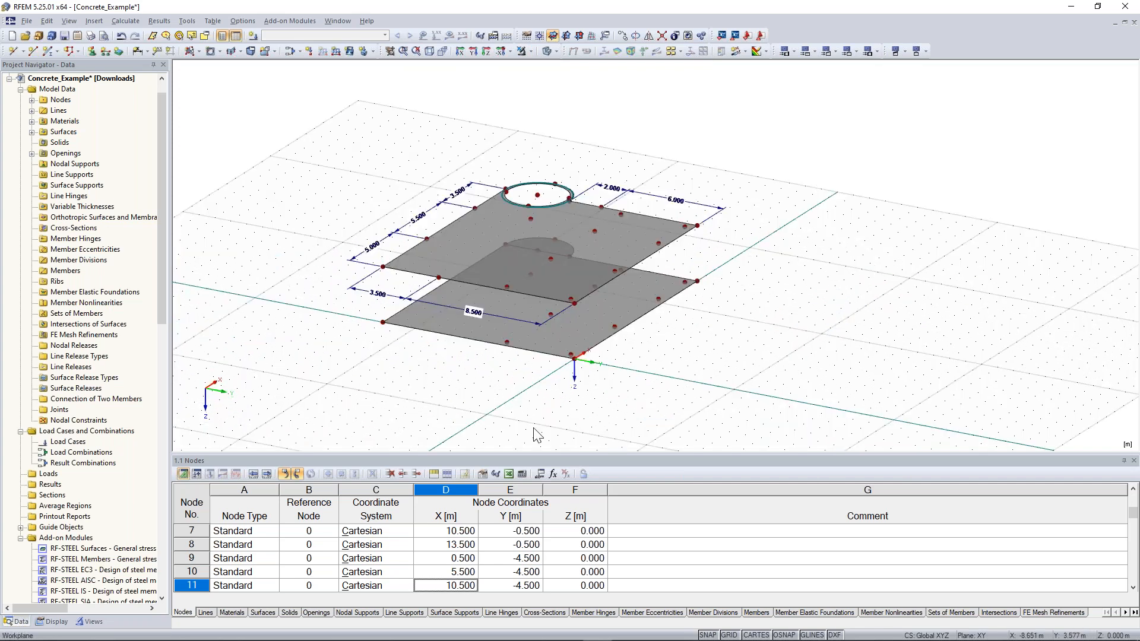
# Draw a vertical line connecting the upper and lower slab corners at the end of the 3.5 m edge segment.
pyautogui.moveTo(393, 380); pyautogui.dragTo(446, 365, button='middle')
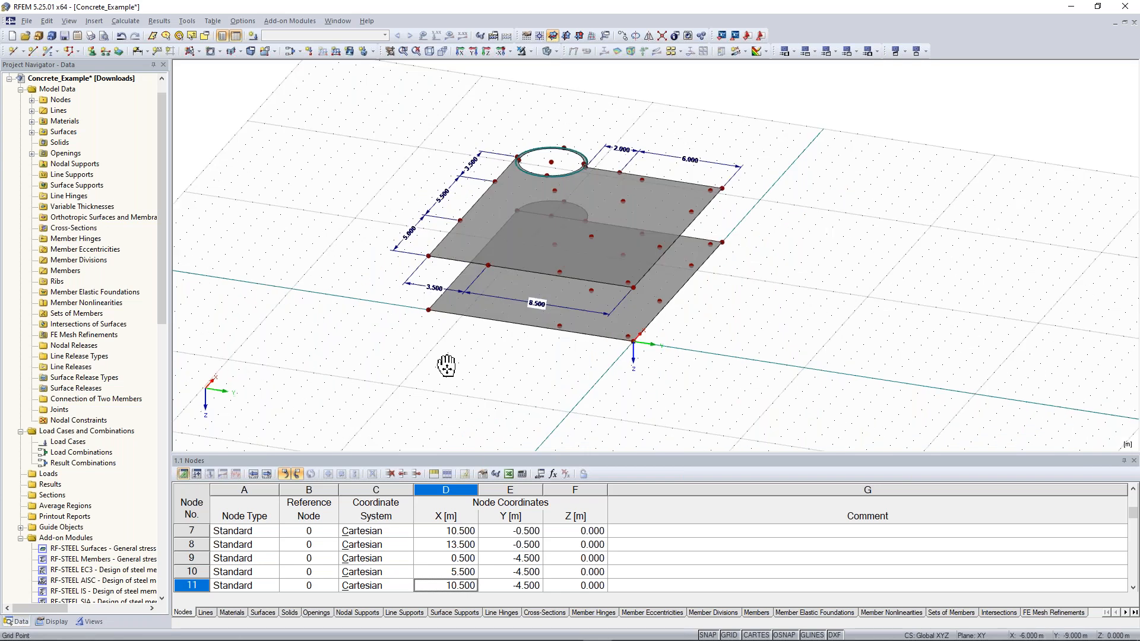
pyautogui.moveTo(447, 365); pyautogui.dragTo(468, 361, button='middle')
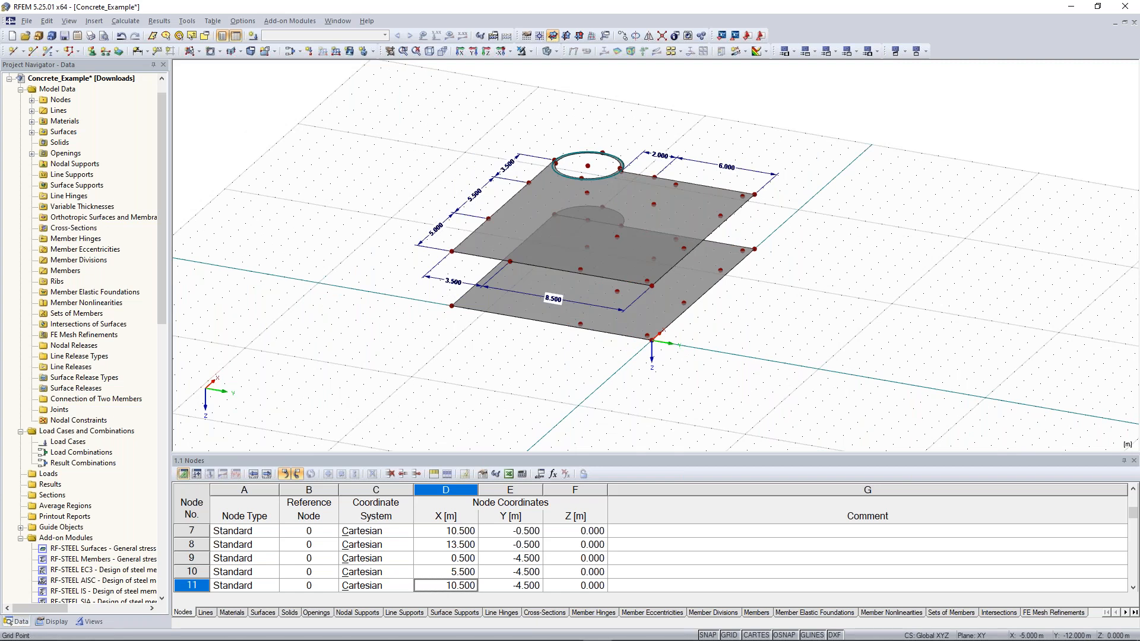
pyautogui.scroll(2, 462, 313)
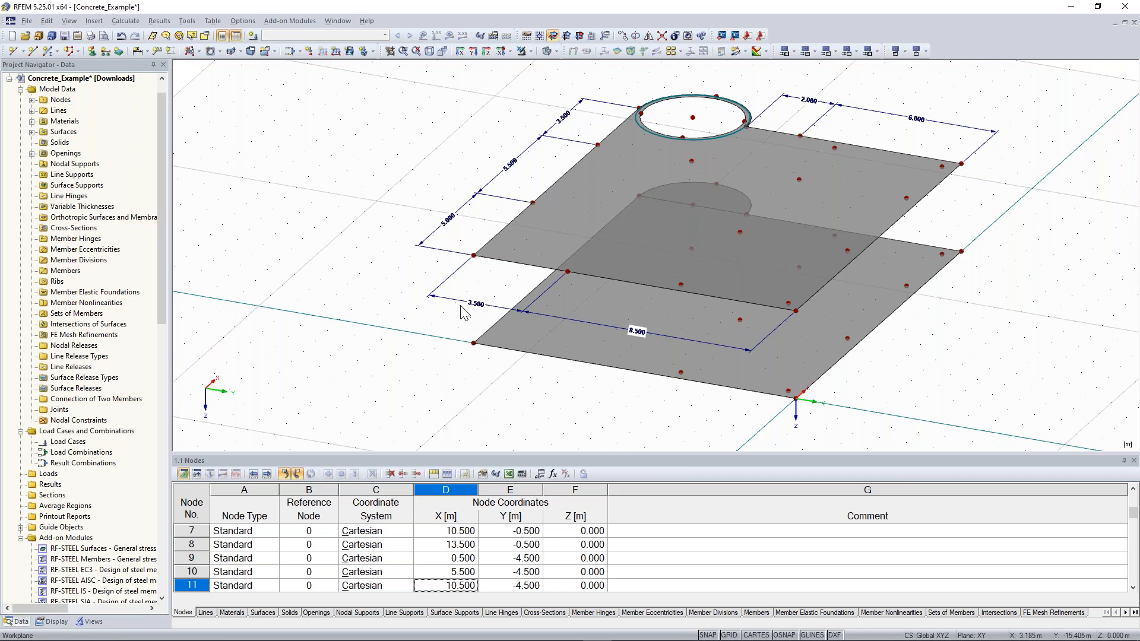
pyautogui.click(32, 51)
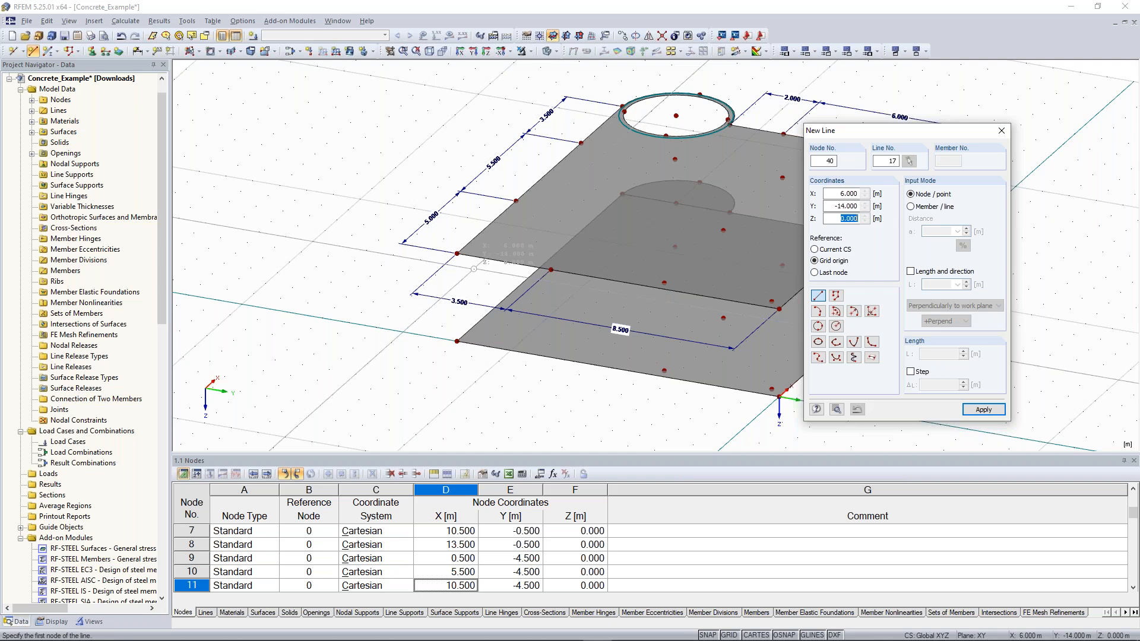
pyautogui.press('Return')
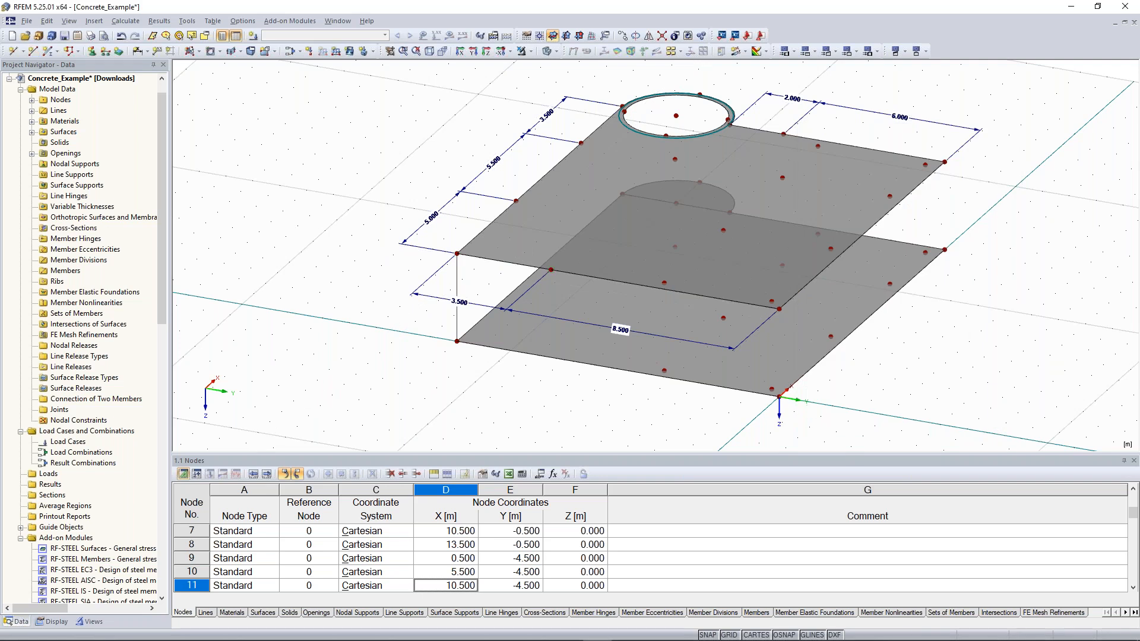
pyautogui.scroll(-1, 306, 297)
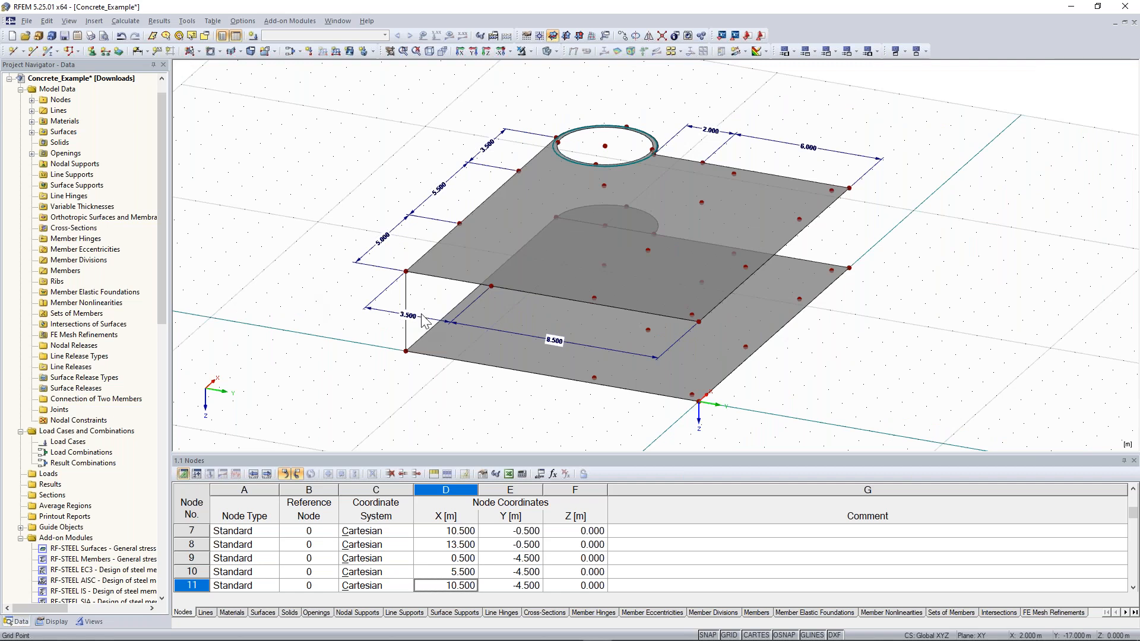
pyautogui.scroll(1, 408, 294)
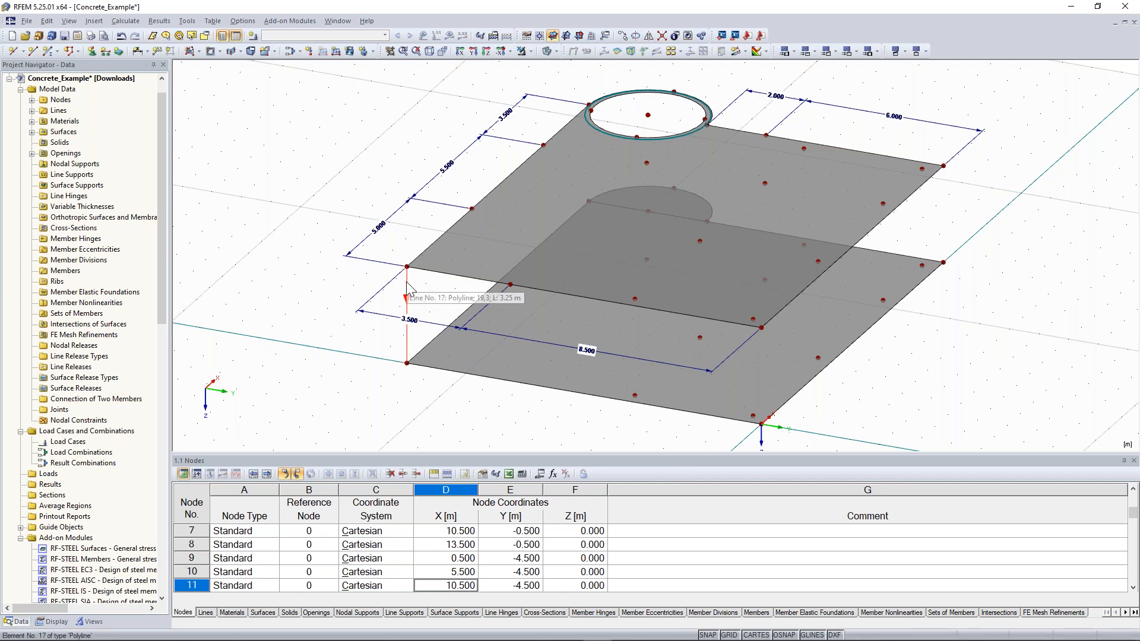
# Copy the vertical line to the division nodes and circle end nodes along the three dimensioned edges of the upper slab.
pyautogui.keyDown('ctrl'); pyautogui.moveTo(510, 285); pyautogui.dragTo(511, 285); pyautogui.keyUp('ctrl')
pyautogui.keyDown('ctrl'); pyautogui.moveTo(241, 340); pyautogui.dragTo(505, 318, button='middle'); pyautogui.keyUp('ctrl')
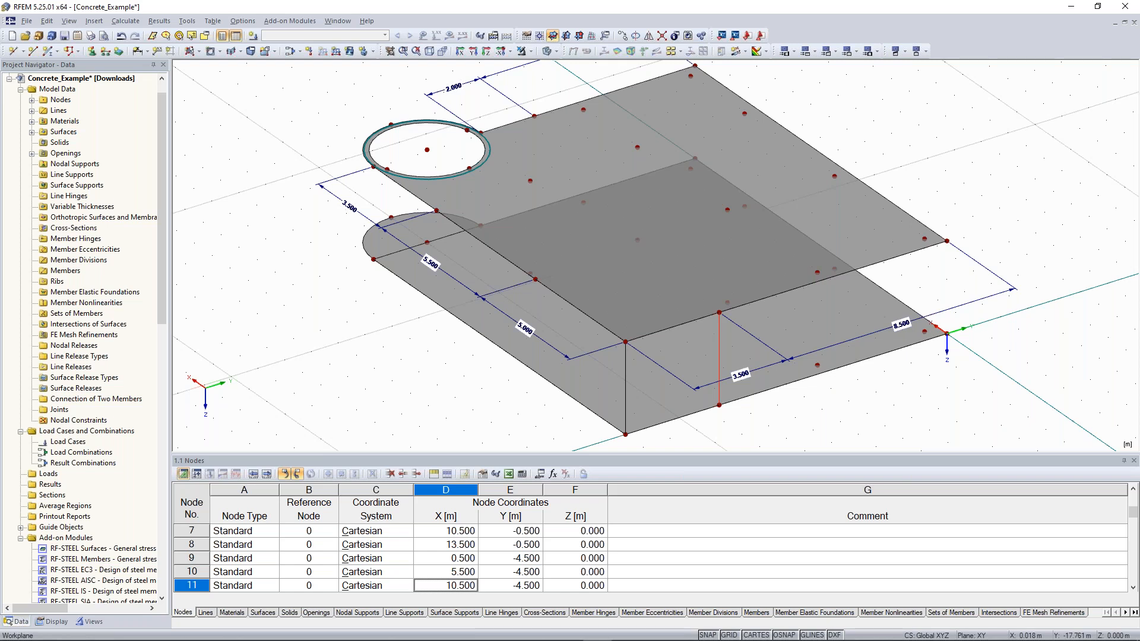
pyautogui.keyDown('ctrl'); pyautogui.moveTo(284, 285); pyautogui.dragTo(287, 286, button='middle'); pyautogui.keyUp('ctrl')
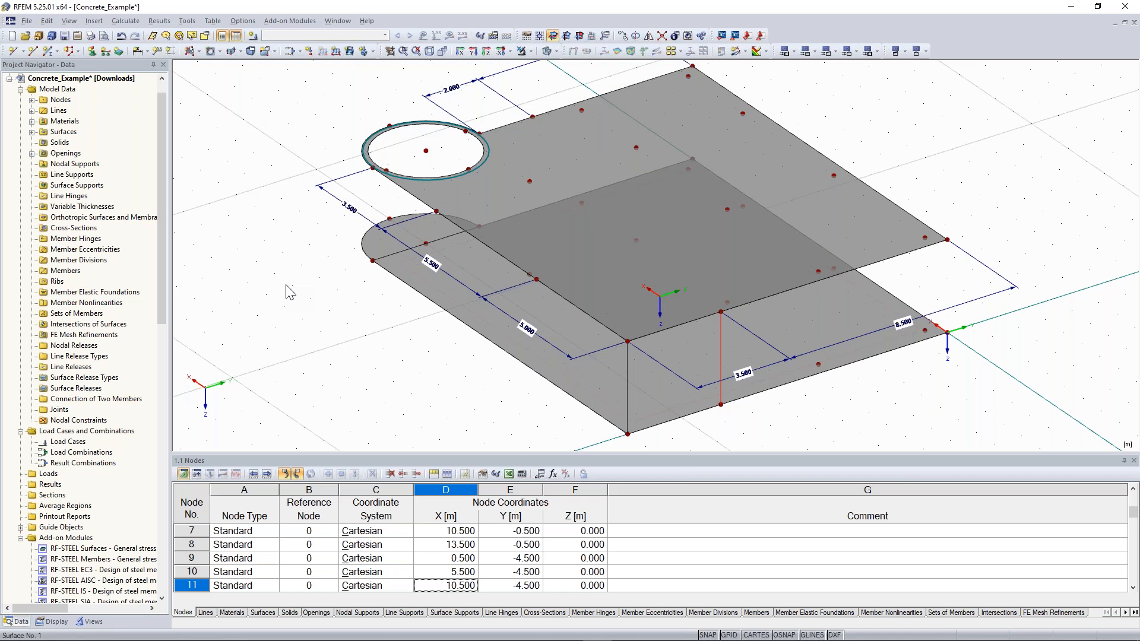
pyautogui.keyDown('ctrl'); pyautogui.moveTo(289, 292); pyautogui.dragTo(235, 83, button='middle'); pyautogui.keyUp('ctrl')
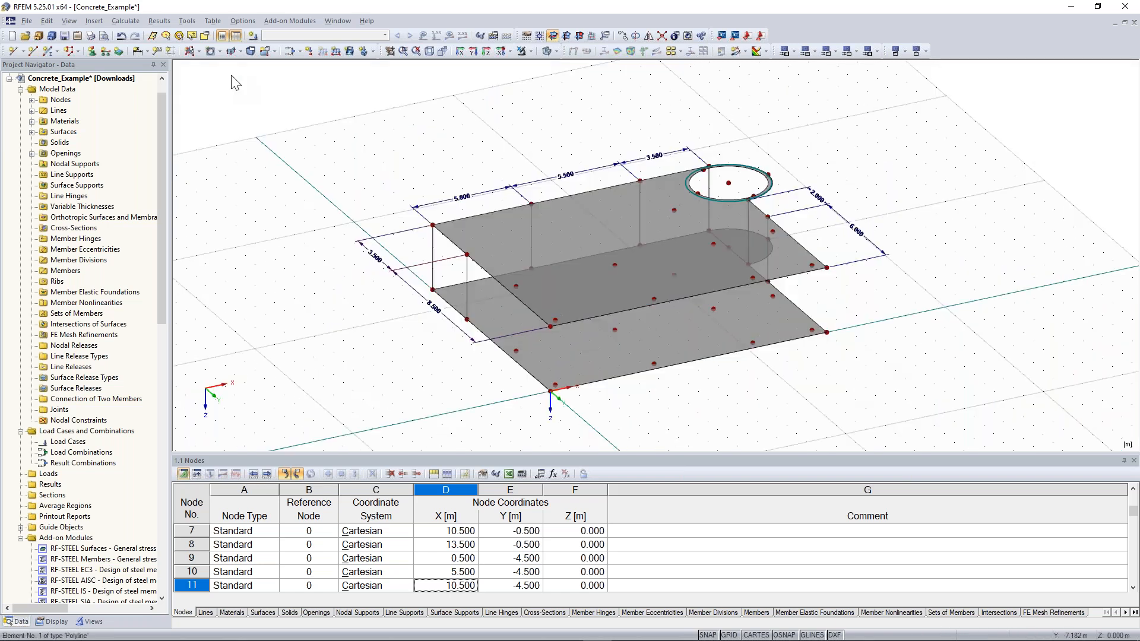
# Create a 200 mm thick Concrete C30/37 wall surface between the slabs along the 3.5 m segment of the 12 m edge.
pyautogui.click(189, 51)
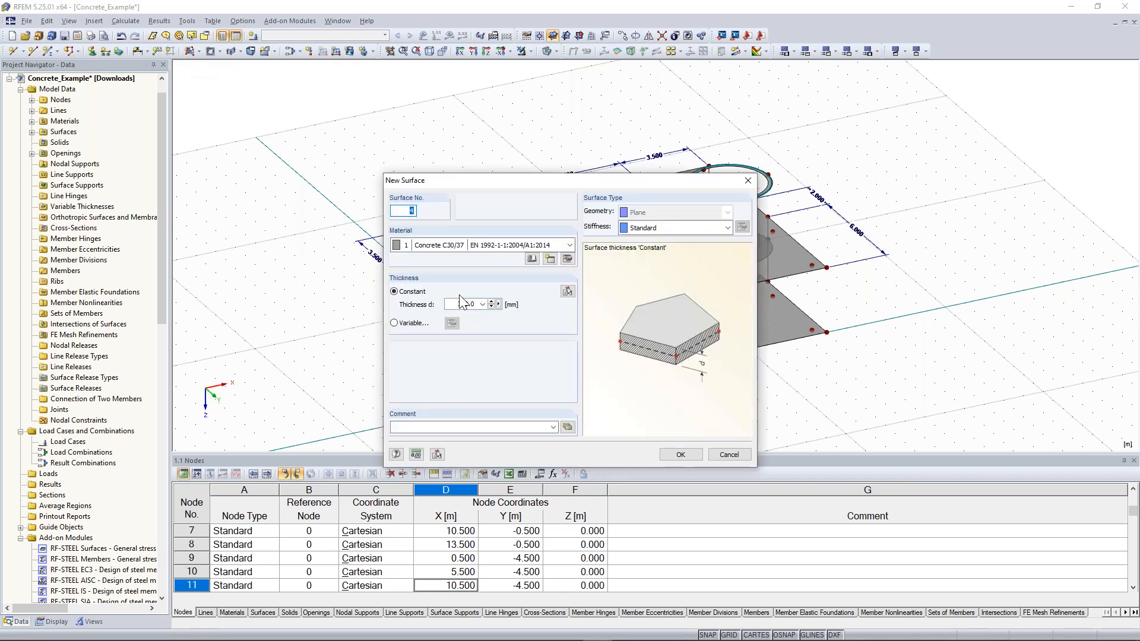
pyautogui.doubleClick(464, 304)
pyautogui.write('200')
pyautogui.click(667, 453)
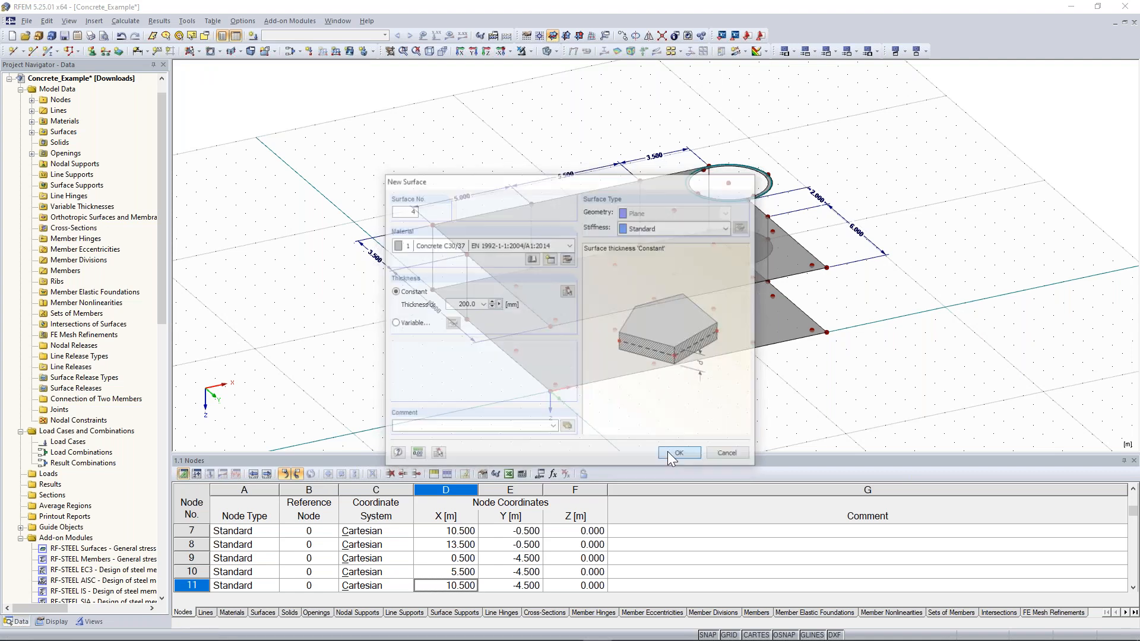
pyautogui.click(466, 278)
pyautogui.click(452, 242)
pyautogui.click(433, 261)
pyautogui.click(450, 304)
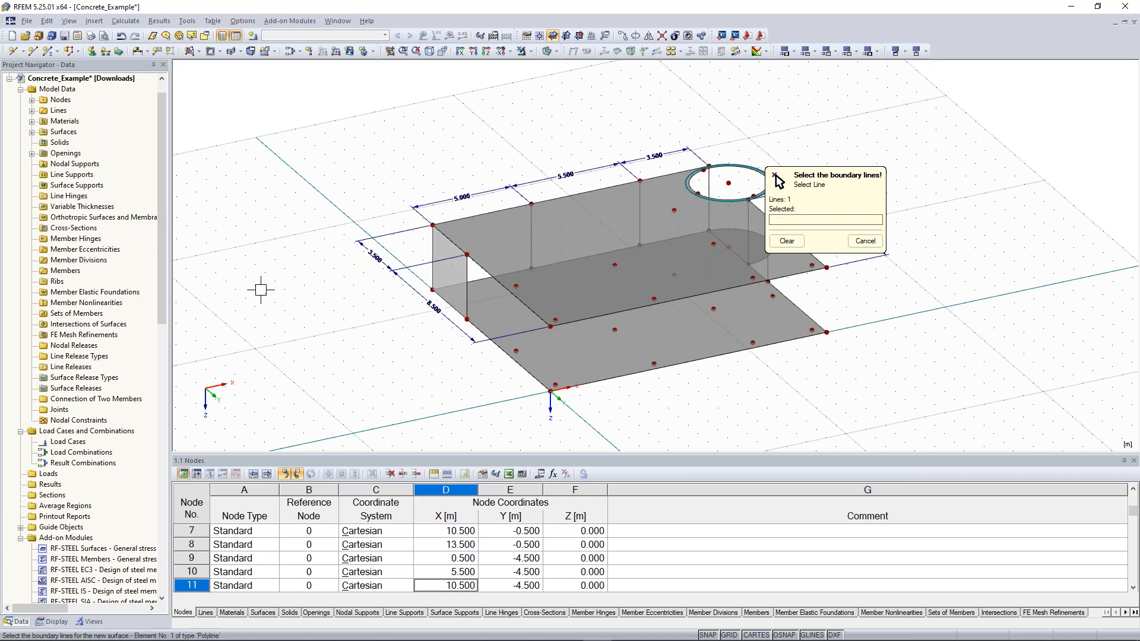
# Add plane wall surfaces bounded by the vertical lines along the 5 m, 5.5 m, 3.5 m and 2 m edge segments.
pyautogui.moveTo(245, 290); pyautogui.dragTo(635, 345, button='middle')
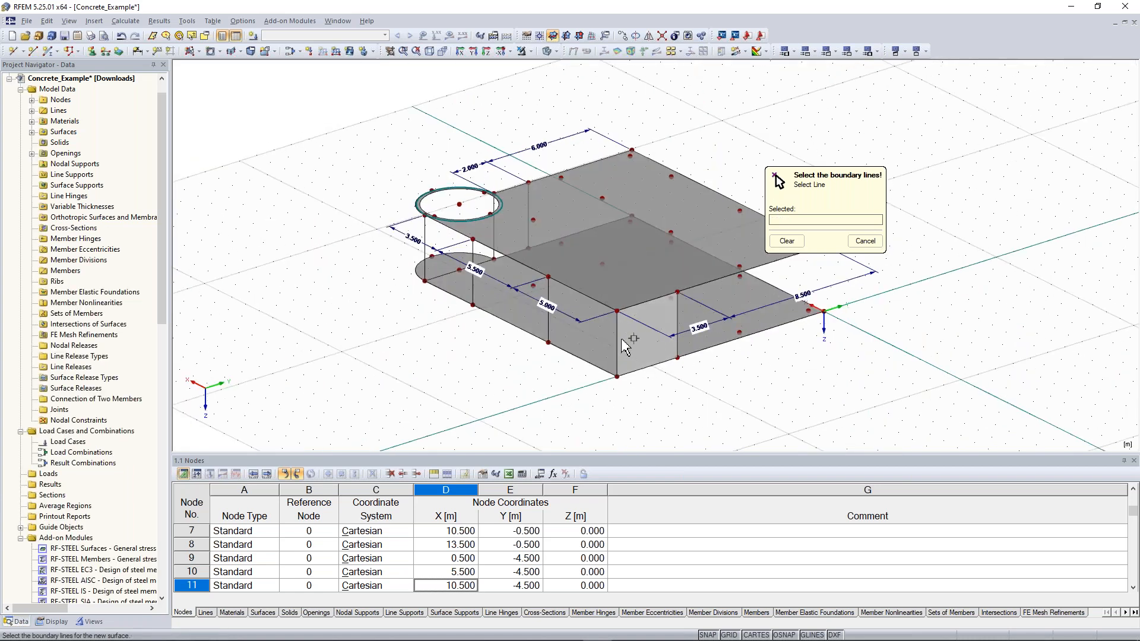
pyautogui.click(617, 337)
pyautogui.click(605, 307)
pyautogui.click(549, 303)
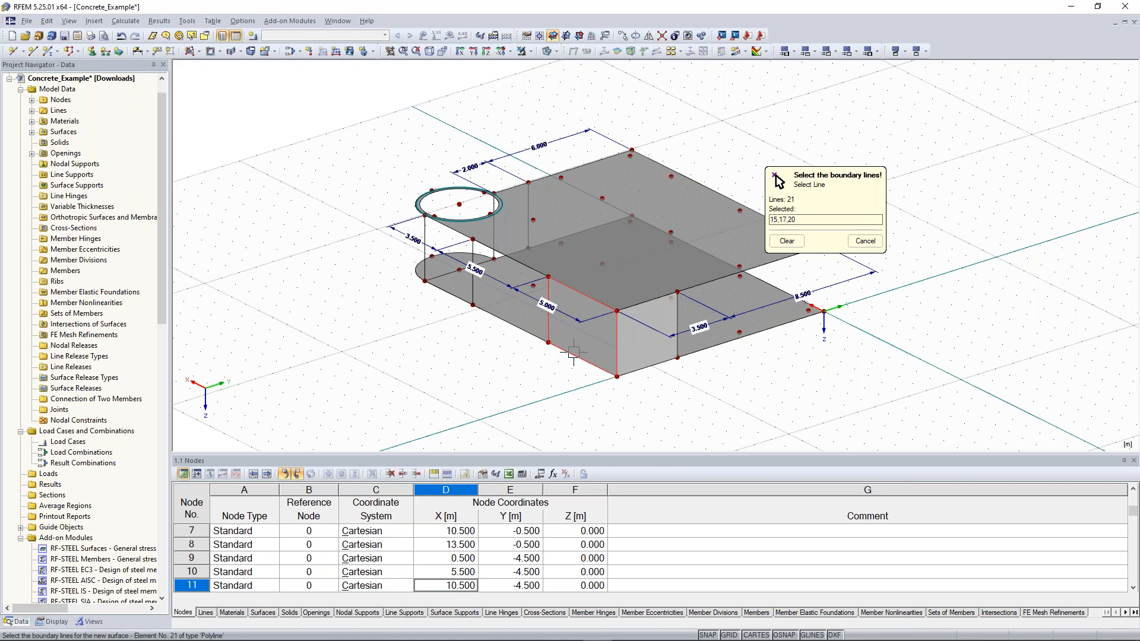
pyautogui.click(574, 352)
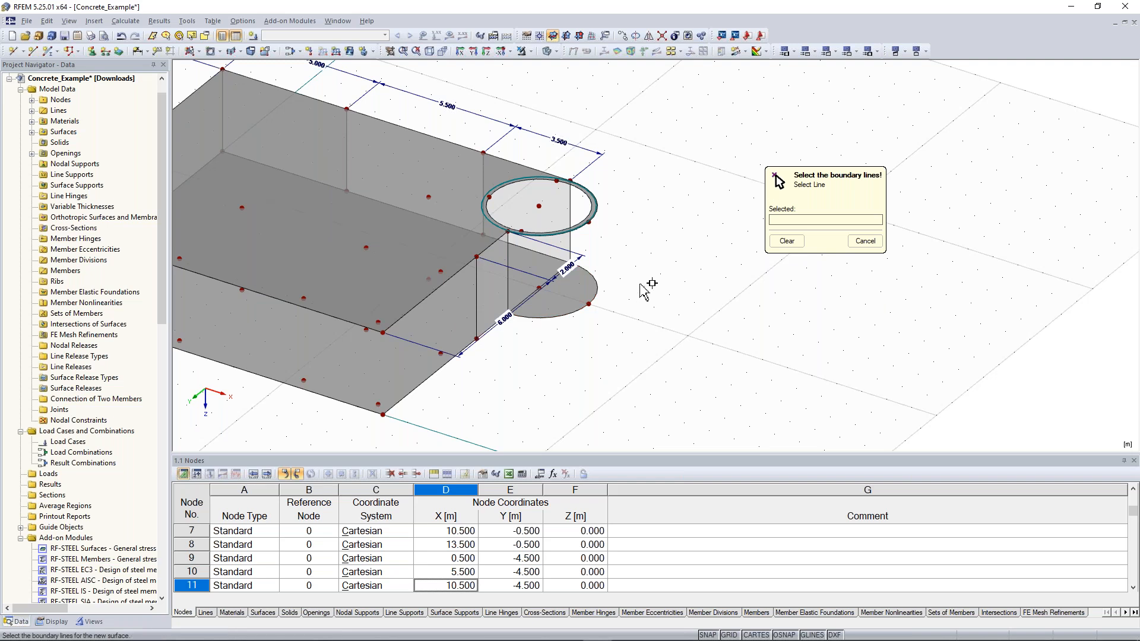
pyautogui.keyDown('ctrl'); pyautogui.moveTo(575, 374); pyautogui.dragTo(612, 394, button='middle'); pyautogui.keyUp('ctrl')
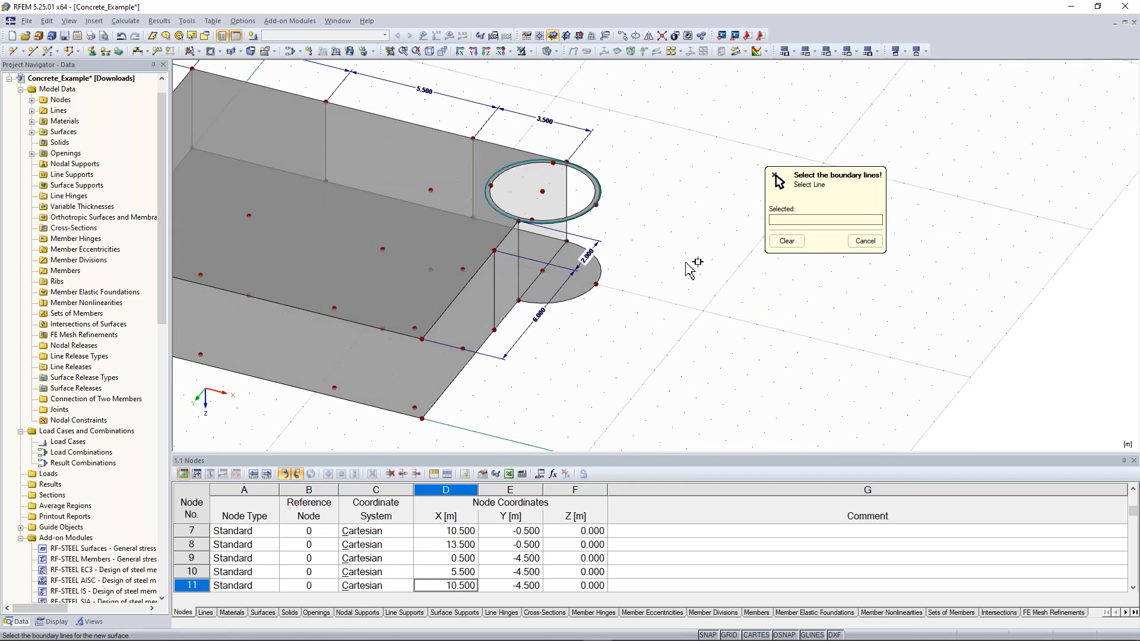
pyautogui.moveTo(653, 239); pyautogui.dragTo(672, 283, button='middle')
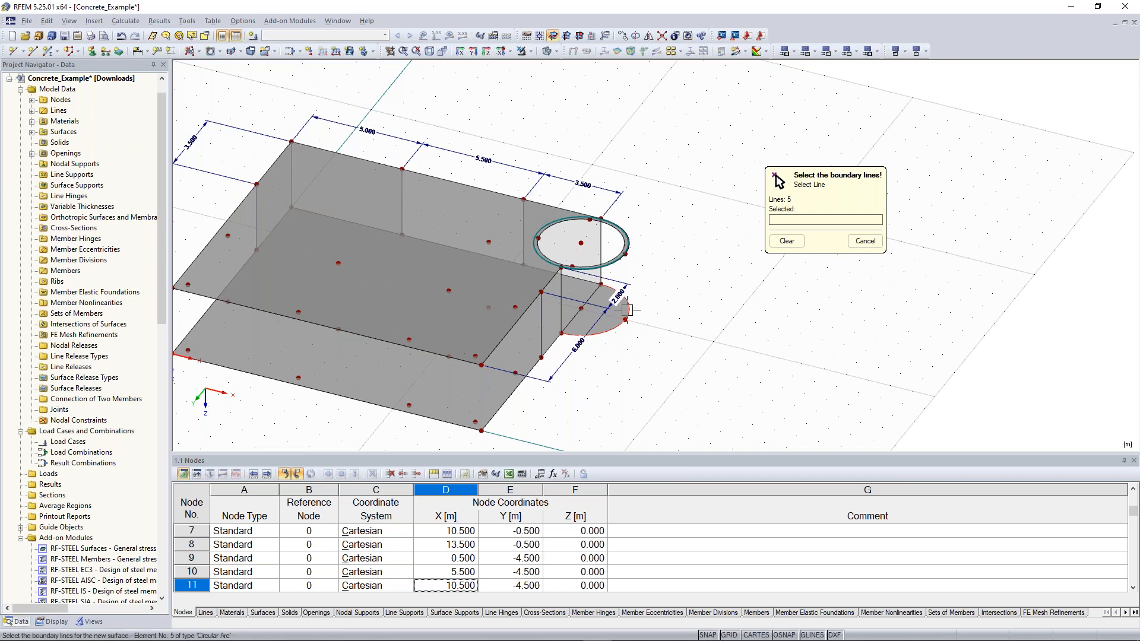
pyautogui.press('Escape')
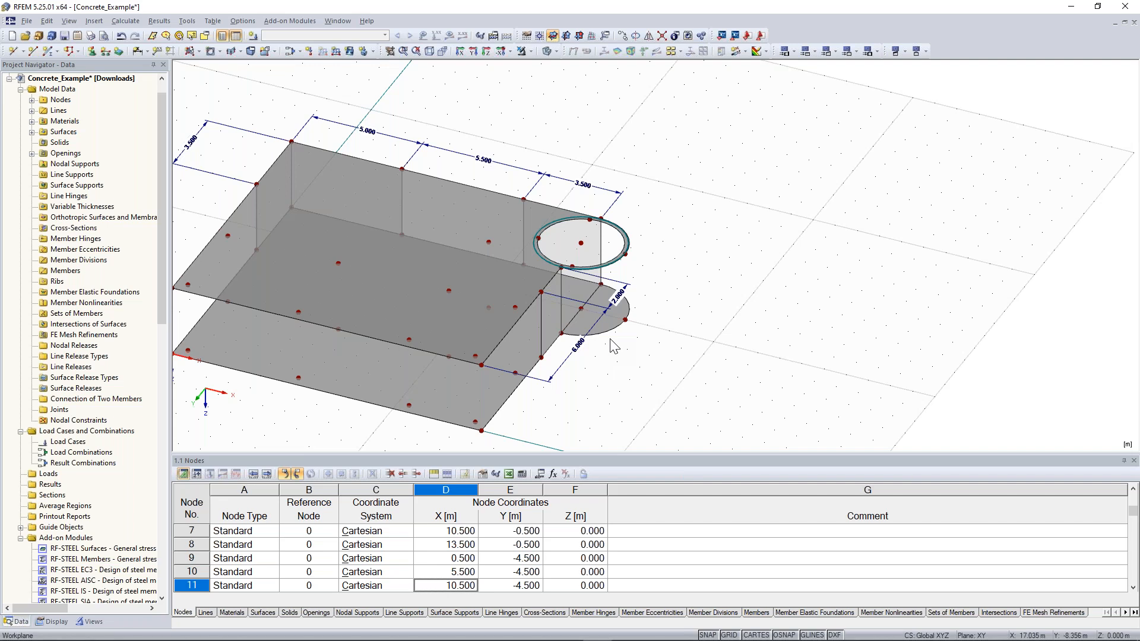
# Create a curved wall surface between the slabs around the semicircular end, reaching up to the circular opening's edge.
pyautogui.click(240, 51)
pyautogui.click(253, 76)
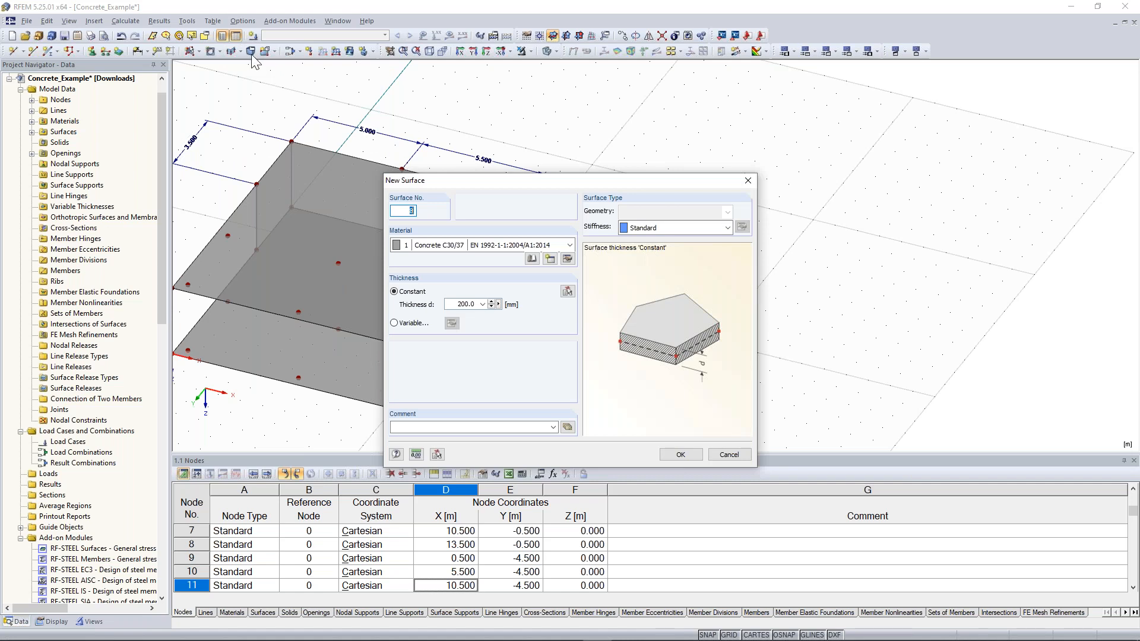
pyautogui.press('Escape')
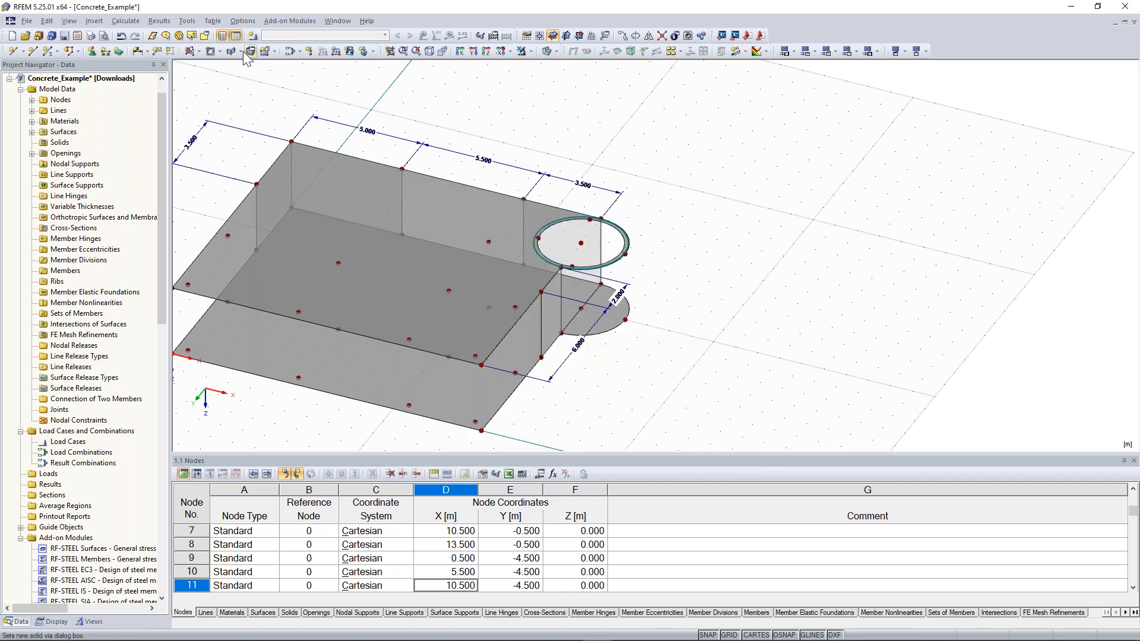
pyautogui.click(244, 52)
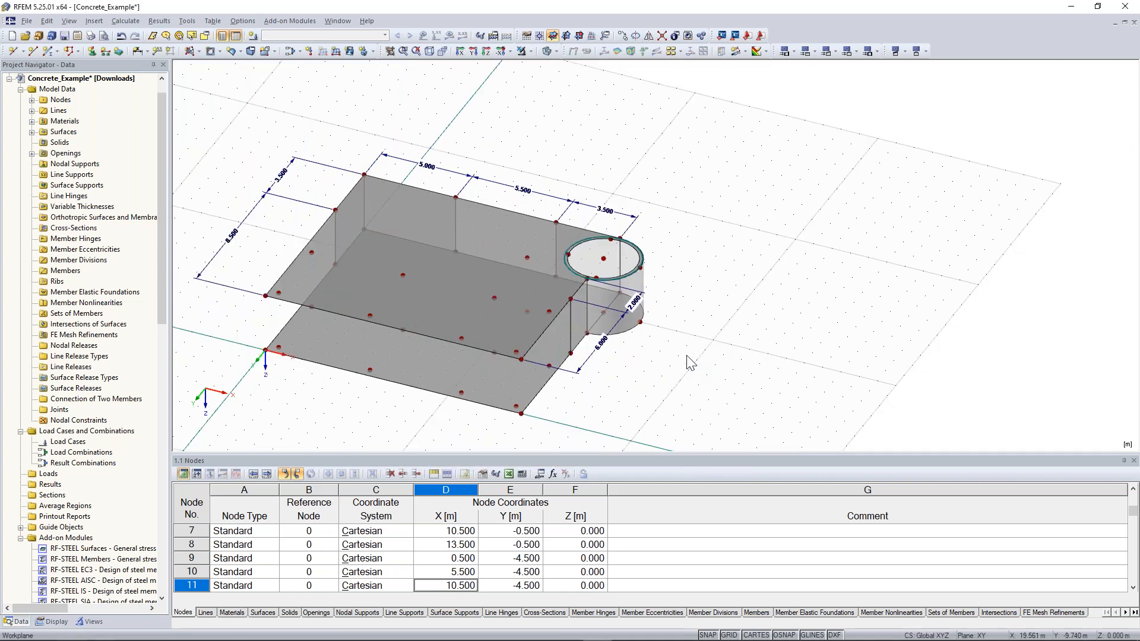
# Copy the 3.5 m wall to the node 5 m along the adjoining edge as a parallel interior wall.
pyautogui.keyDown('ctrl'); pyautogui.moveTo(687, 355); pyautogui.dragTo(496, 337, button='middle'); pyautogui.keyUp('ctrl')
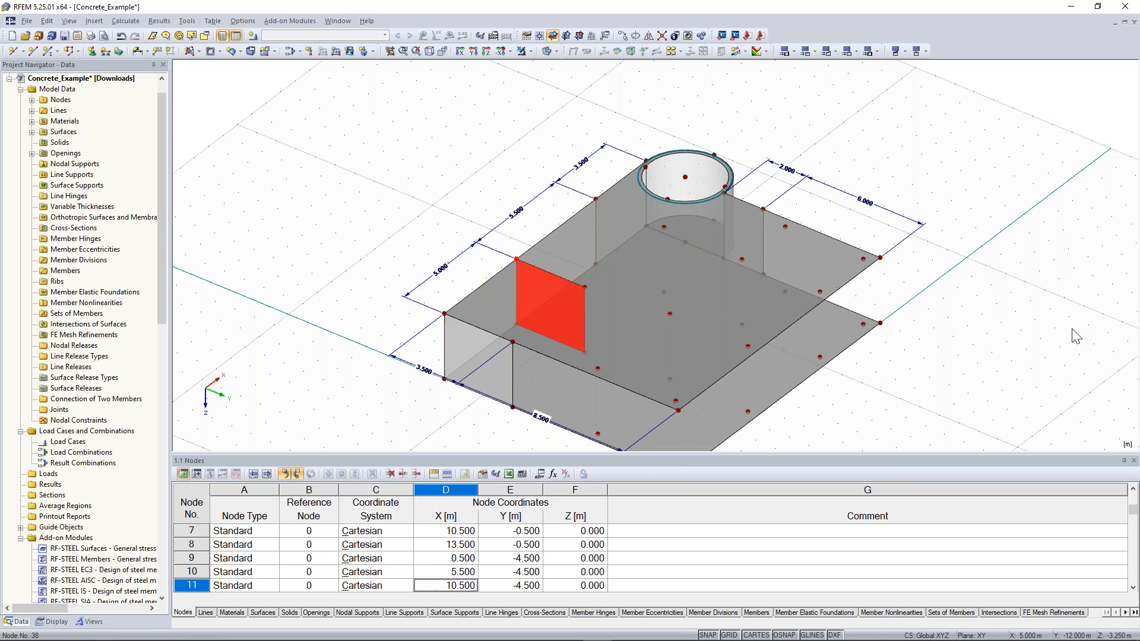
pyautogui.keyDown('ctrl'); pyautogui.moveTo(1073, 336); pyautogui.dragTo(861, 339, button='middle'); pyautogui.keyUp('ctrl')
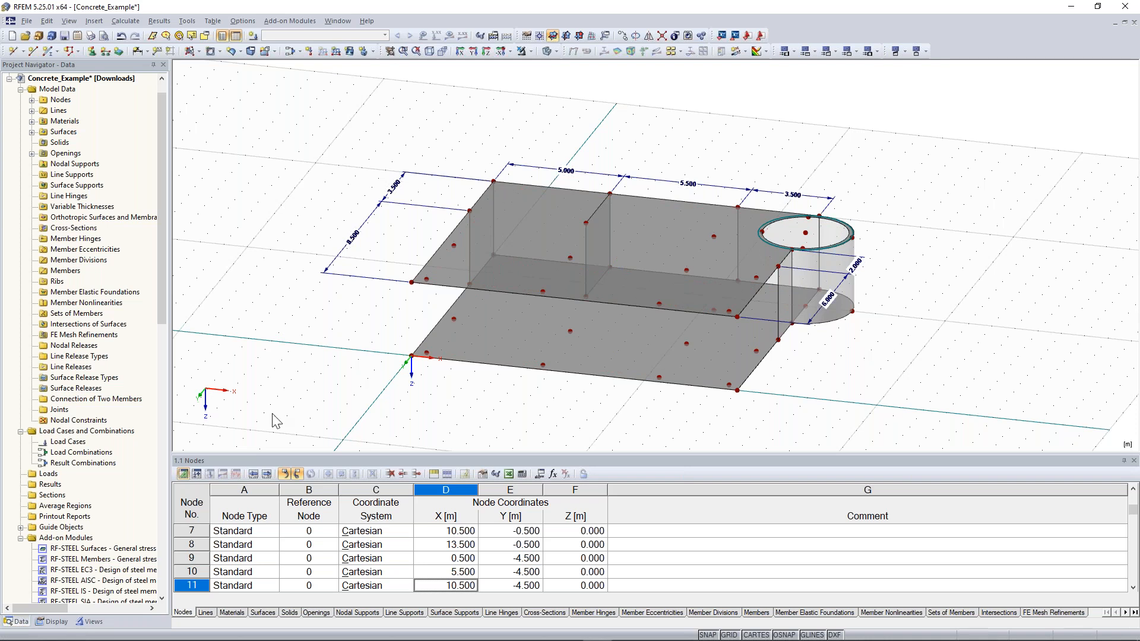
pyautogui.keyDown('ctrl'); pyautogui.moveTo(325, 361); pyautogui.dragTo(306, 337, button='middle'); pyautogui.keyUp('ctrl')
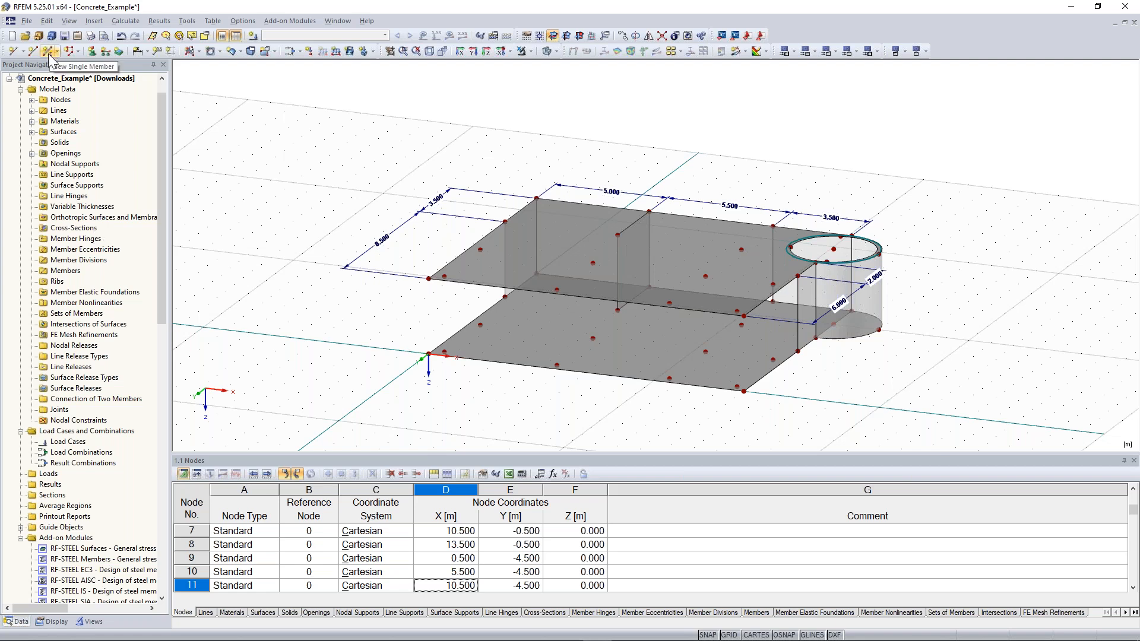
# Define a new beam-type member with a 300 by 300 mm solid rectangular cross-section in Concrete C30/37.
pyautogui.click(48, 52)
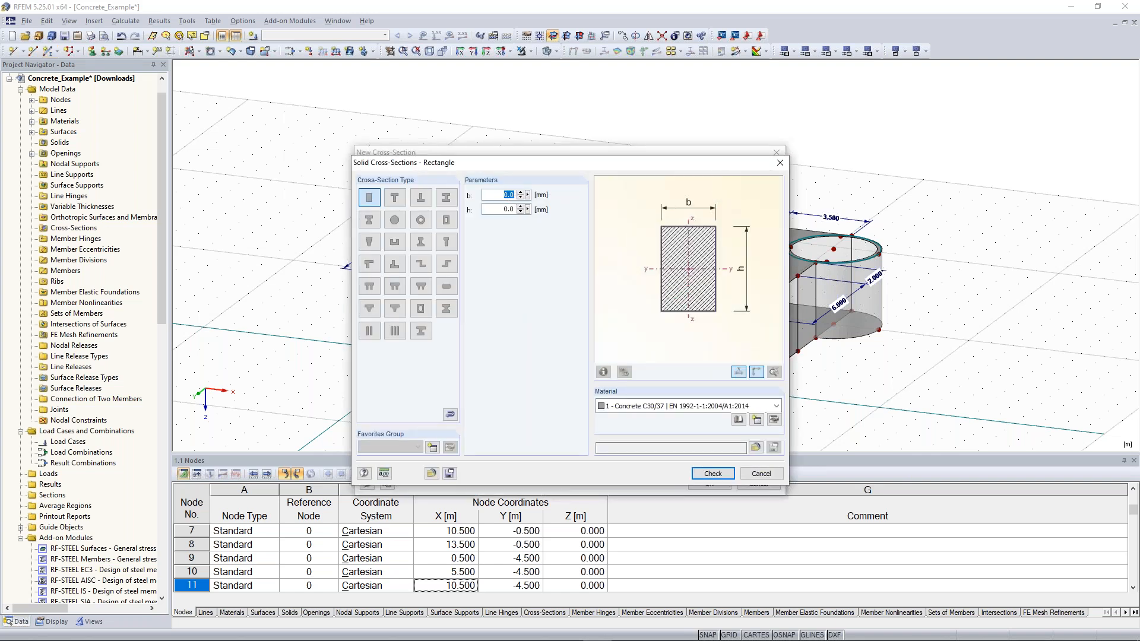
pyautogui.write('300')
pyautogui.press('Tab')
pyautogui.write('300')
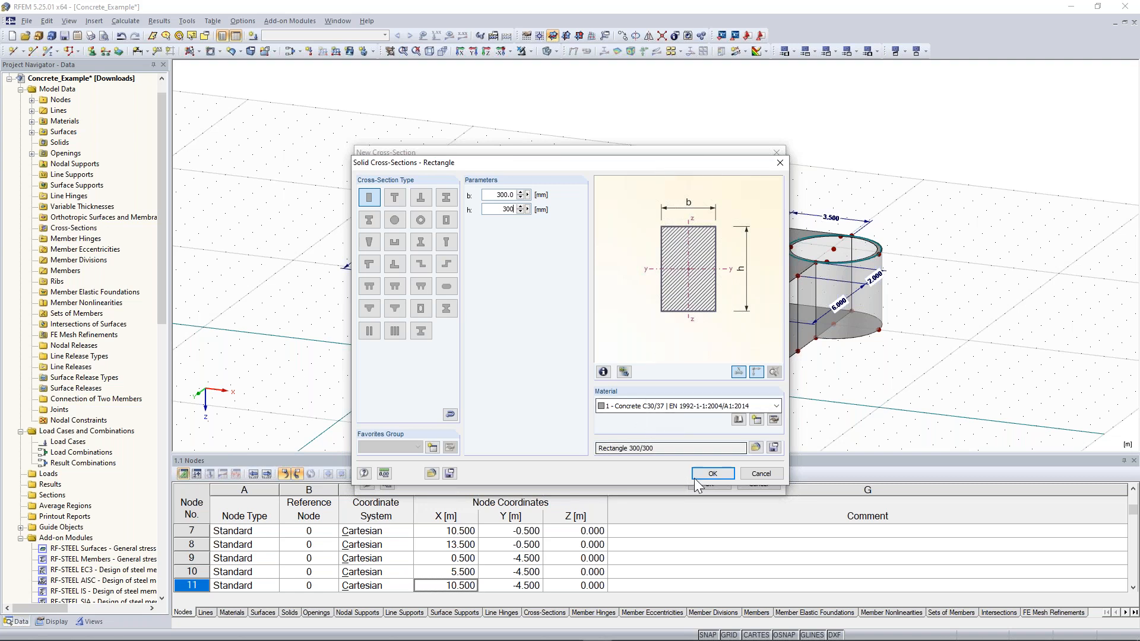
pyautogui.click(709, 474)
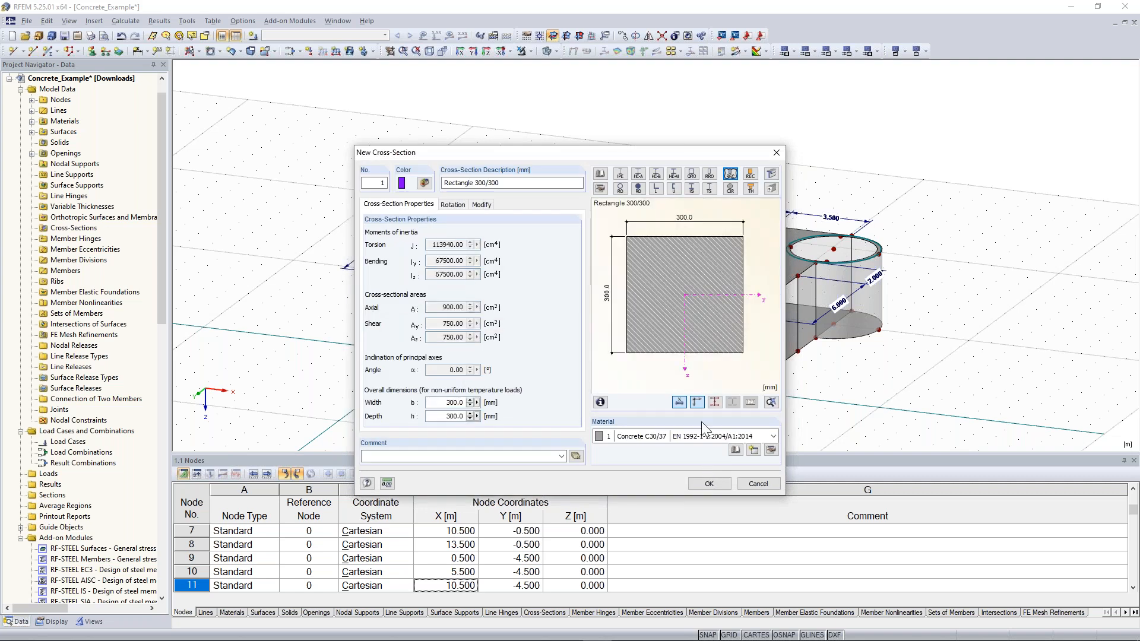
pyautogui.click(697, 485)
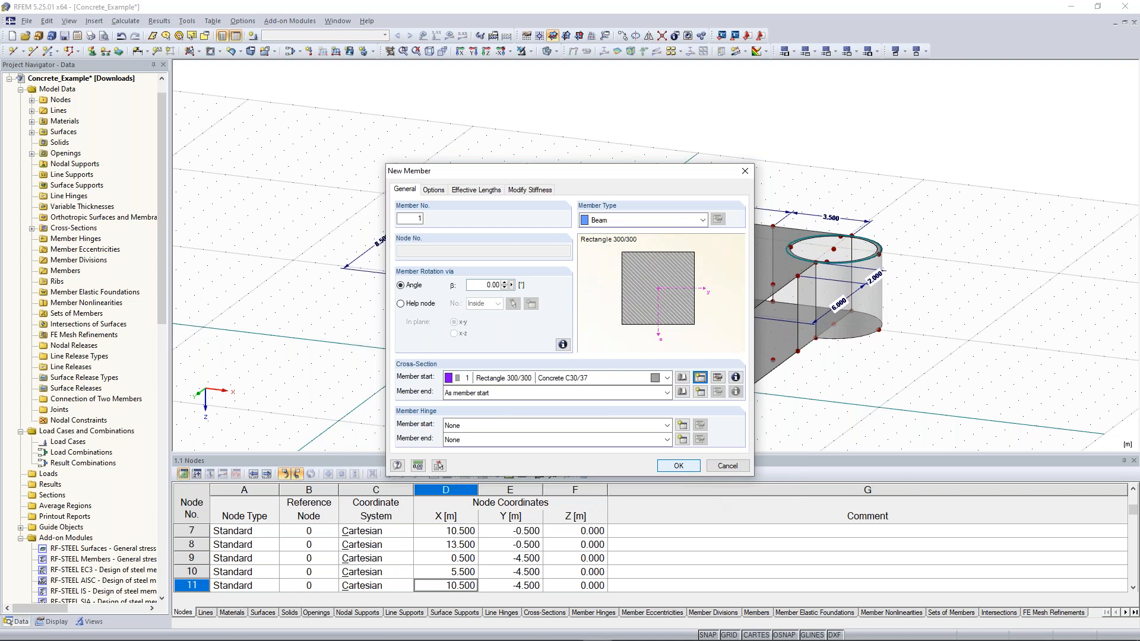
pyautogui.click(678, 465)
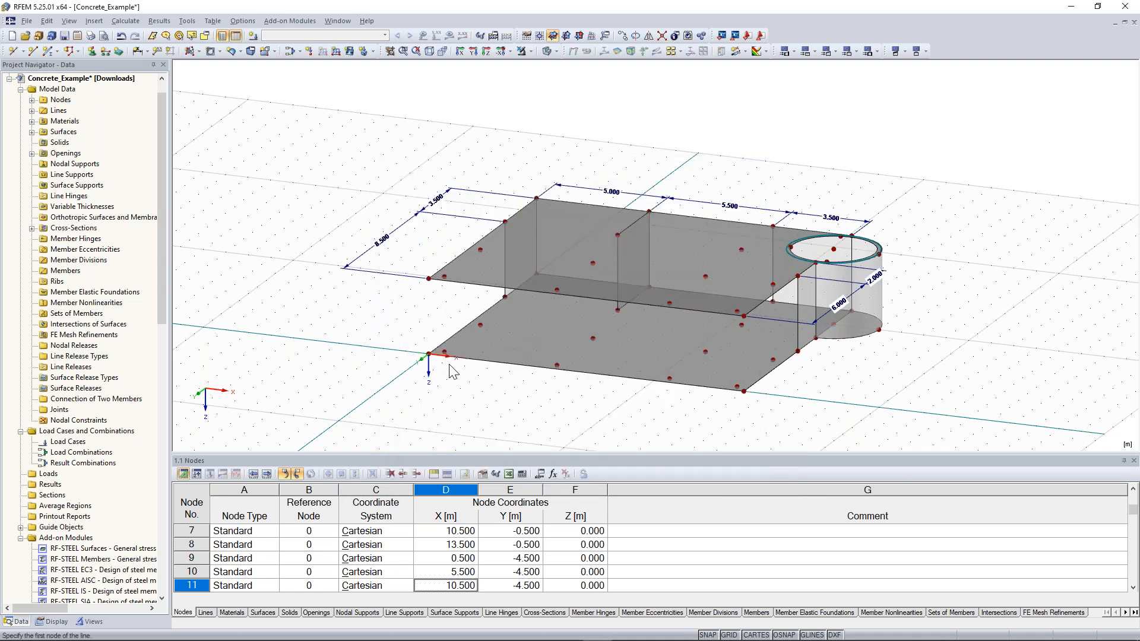
# Place a 3.25 m column between the slabs at X 0.5 m, Y -0.5 m and copy it to the three other nodes along that open edge.
pyautogui.keyDown('ctrl'); pyautogui.moveTo(364, 308); pyautogui.dragTo(334, 309, button='middle'); pyautogui.keyUp('ctrl')
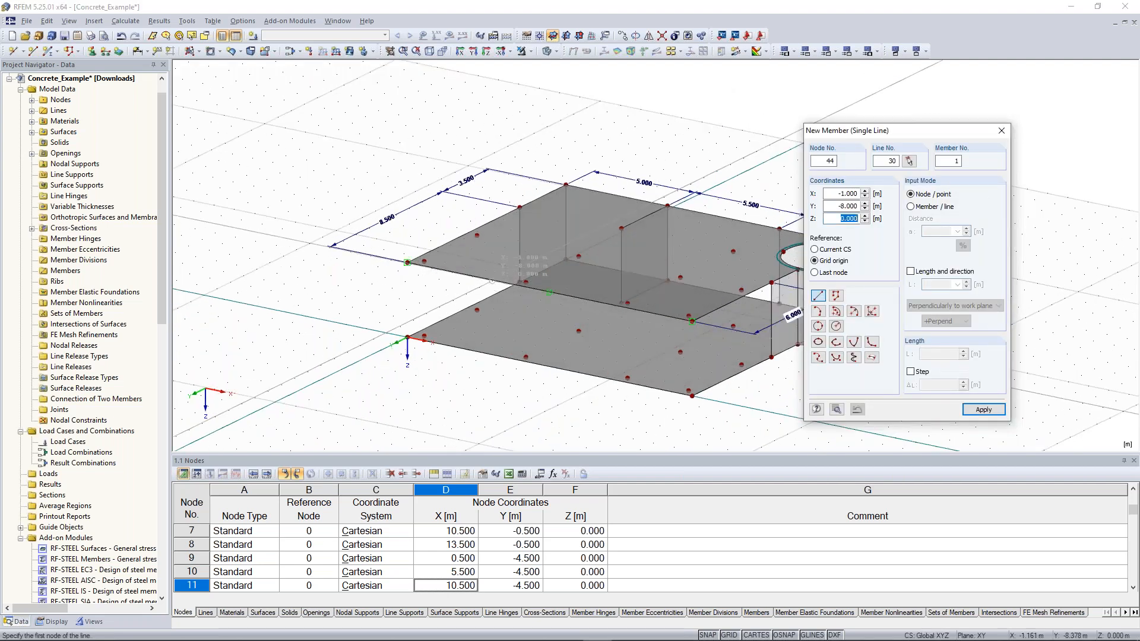
pyautogui.scroll(4, 479, 287)
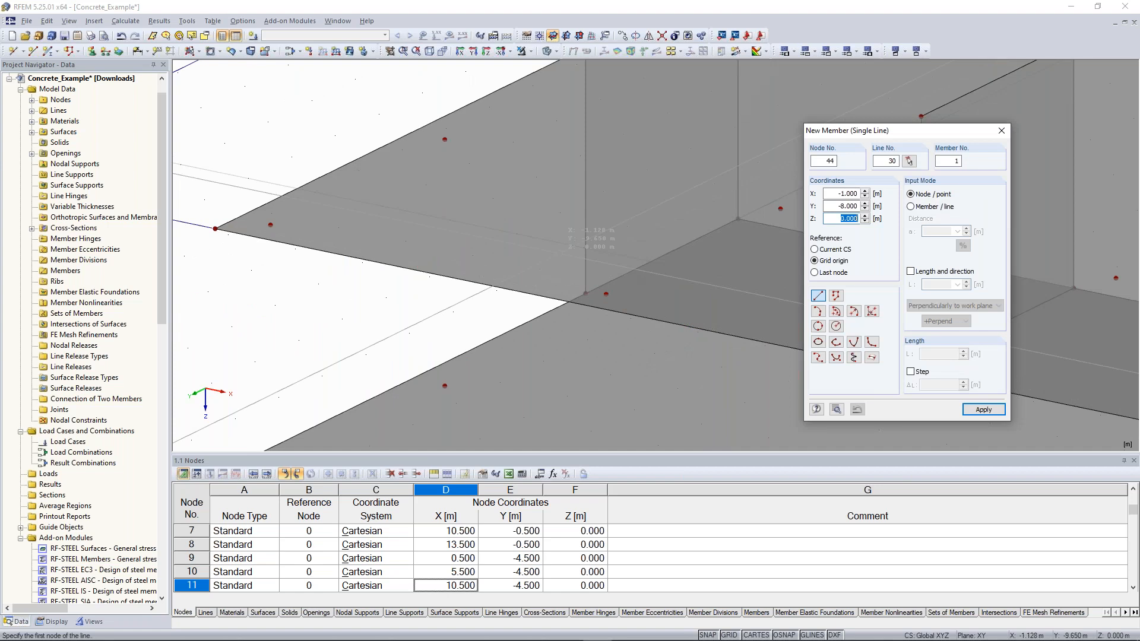
pyautogui.scroll(-3, 560, 253)
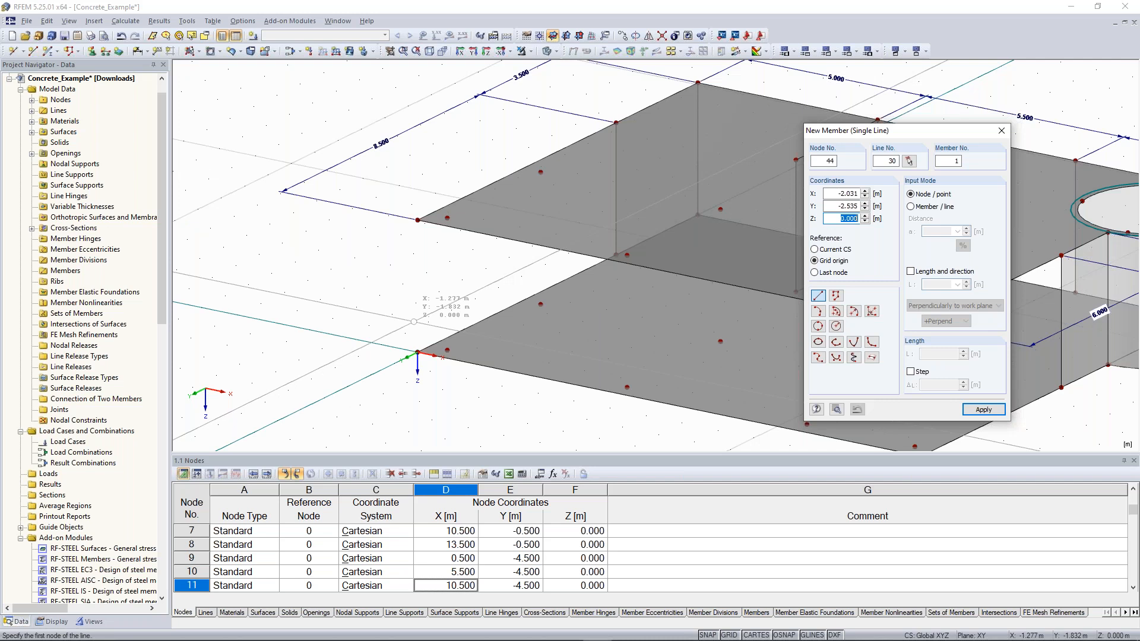
pyautogui.click(447, 218)
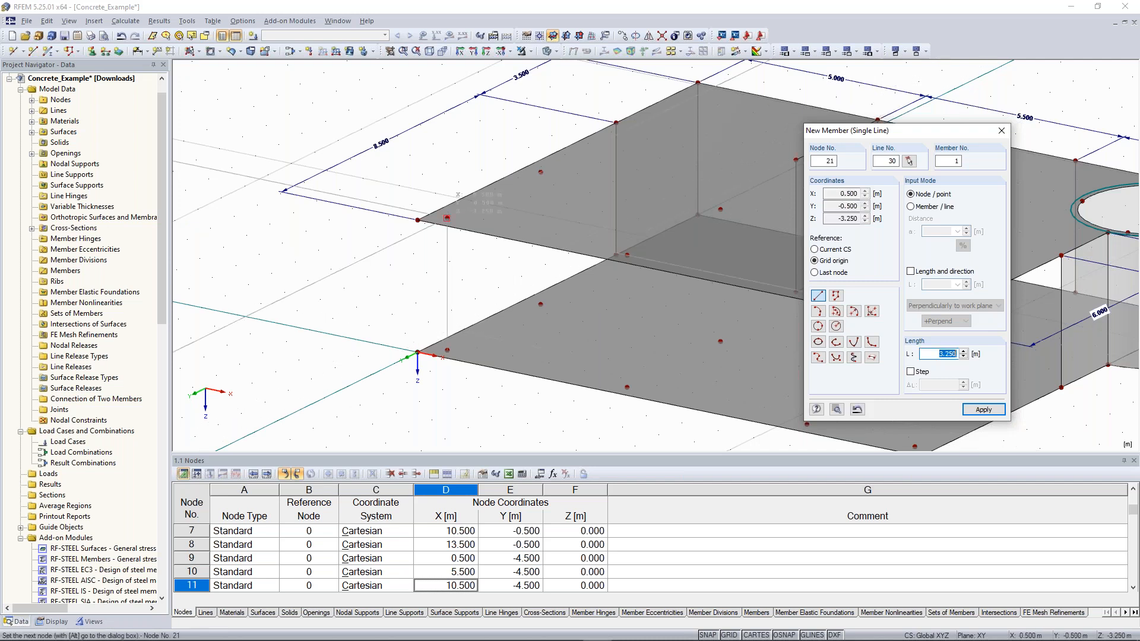
pyautogui.press('Return')
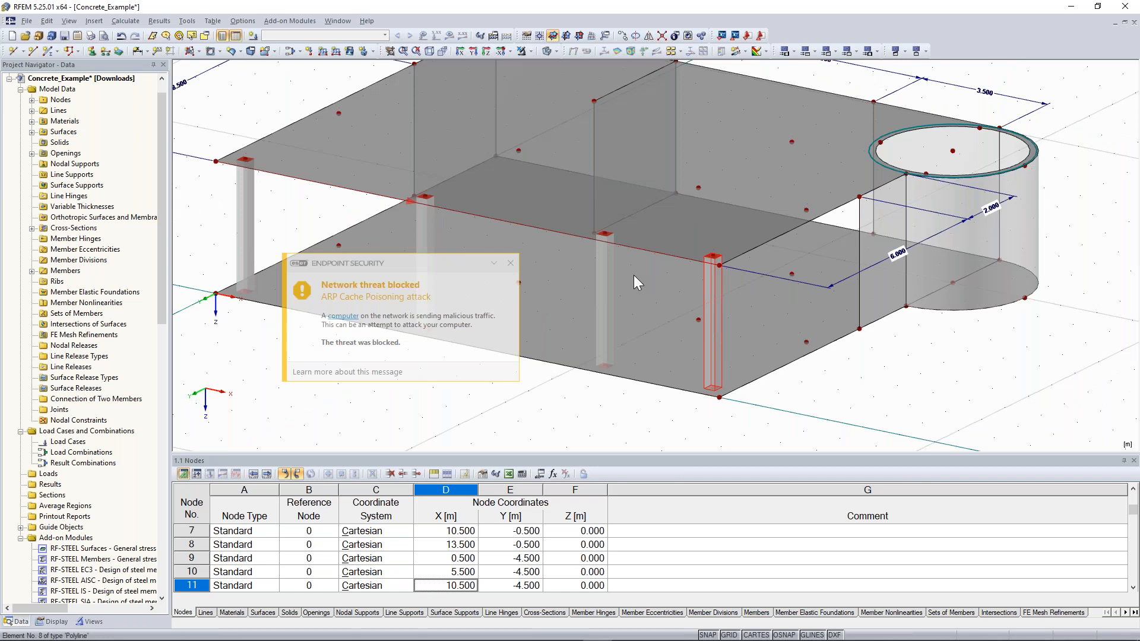
# Copy the four columns along the open edge to the parallel row of interior nodes at Y -4.5 m.
pyautogui.click(632, 275)
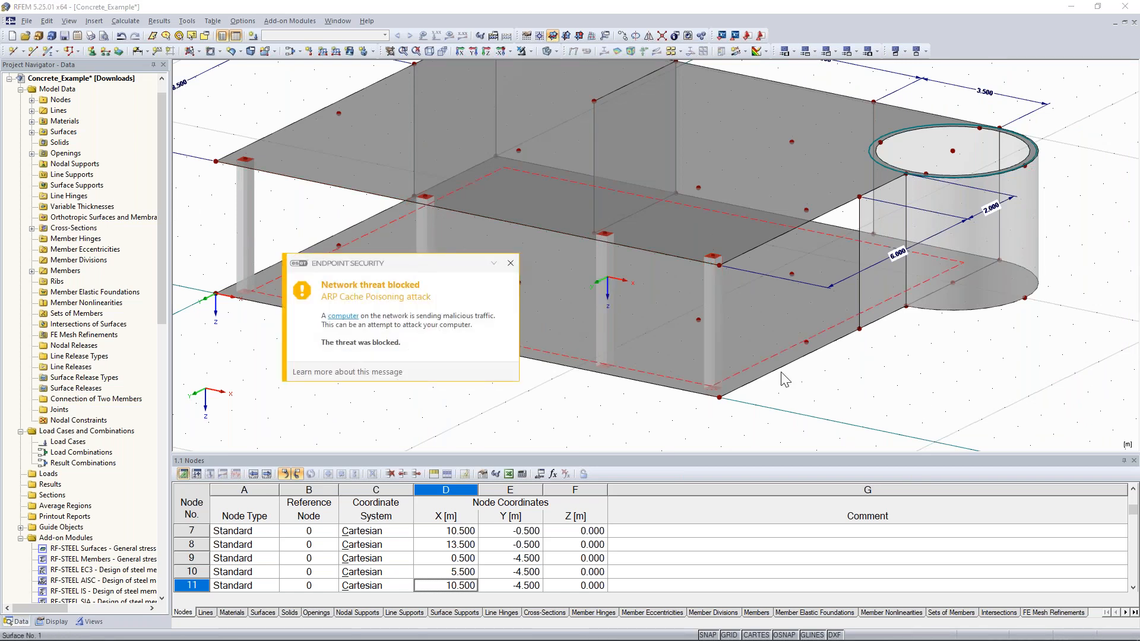
pyautogui.click(510, 263)
pyautogui.keyDown('ctrl'); pyautogui.moveTo(522, 269); pyautogui.dragTo(632, 375, button='middle'); pyautogui.keyUp('ctrl')
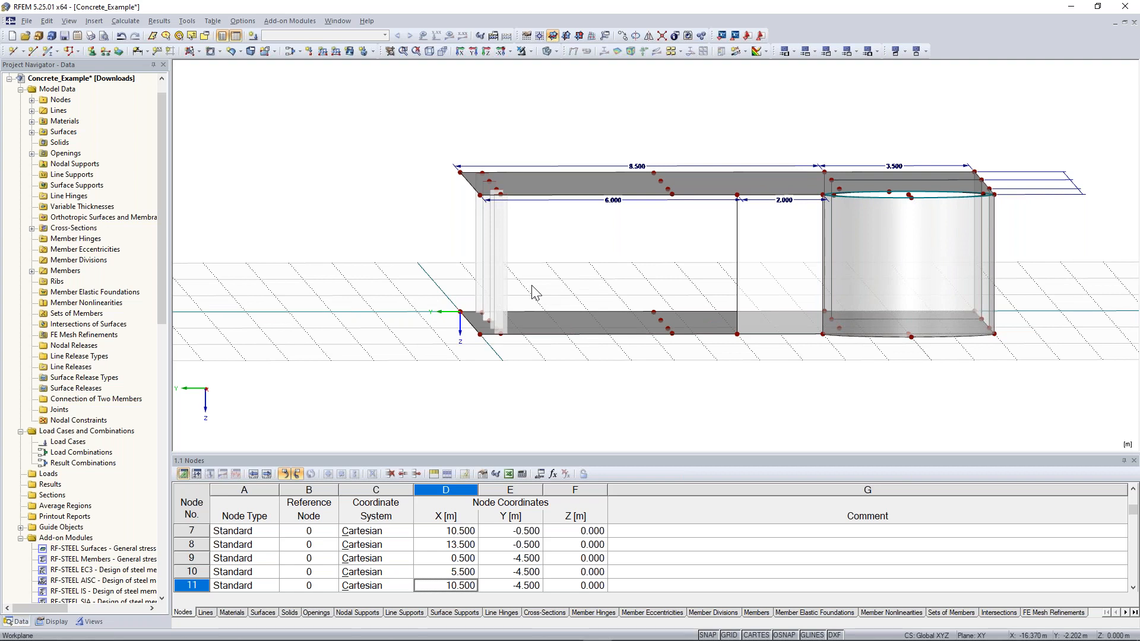
pyautogui.click(536, 331)
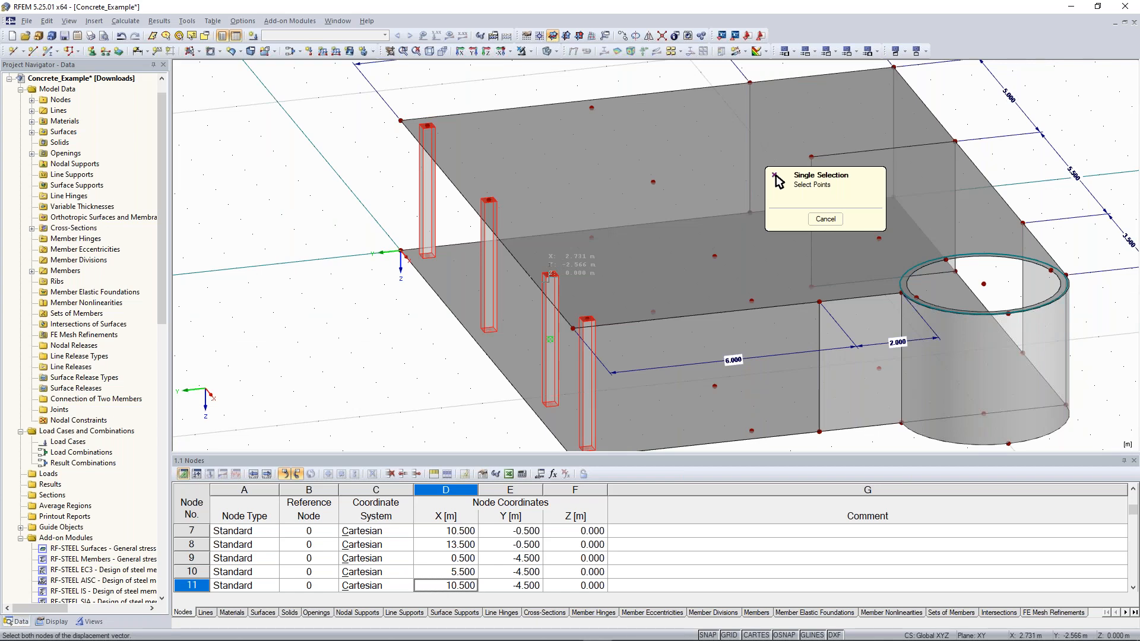
pyautogui.click(550, 274)
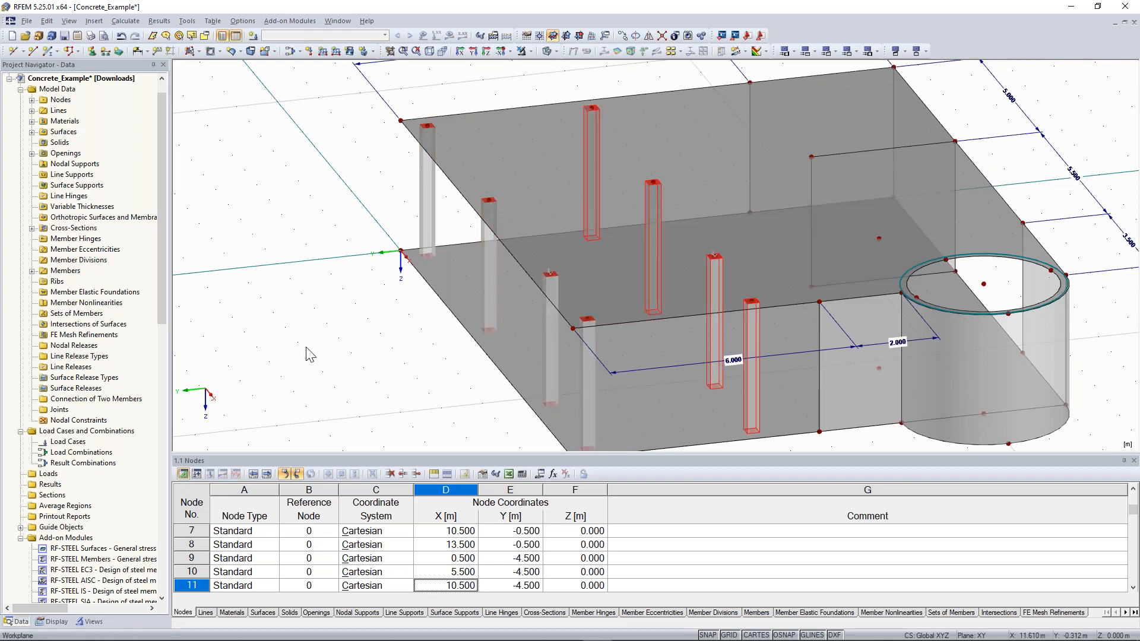
# Copy one interior-row column to the remaining free slab node near the circular opening.
pyautogui.click(306, 343)
pyautogui.scroll(-2, 307, 343)
pyautogui.keyDown('ctrl'); pyautogui.moveTo(306, 338); pyautogui.dragTo(352, 353, button='middle'); pyautogui.keyUp('ctrl')
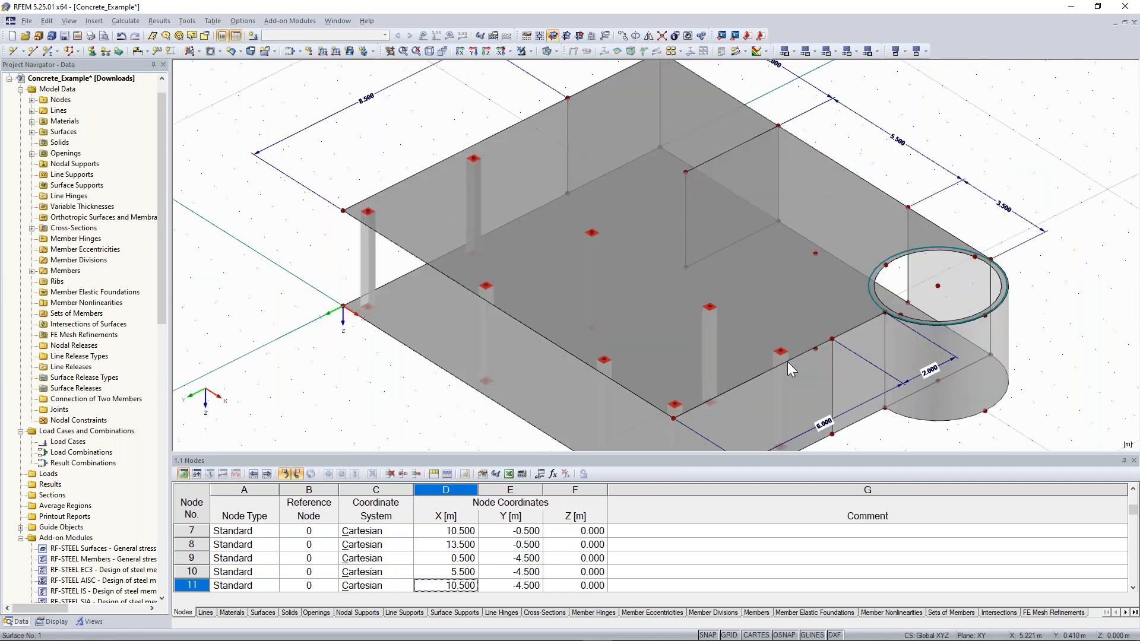
pyautogui.click(710, 332)
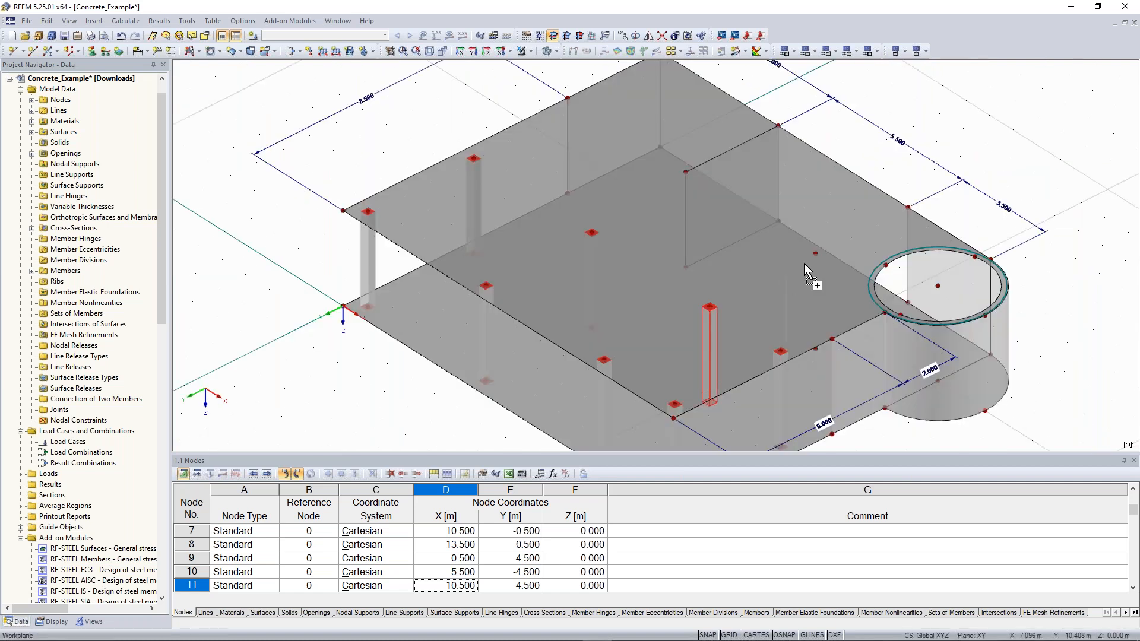
pyautogui.keyDown('ctrl'); pyautogui.moveTo(806, 267); pyautogui.dragTo(815, 256); pyautogui.keyUp('ctrl')
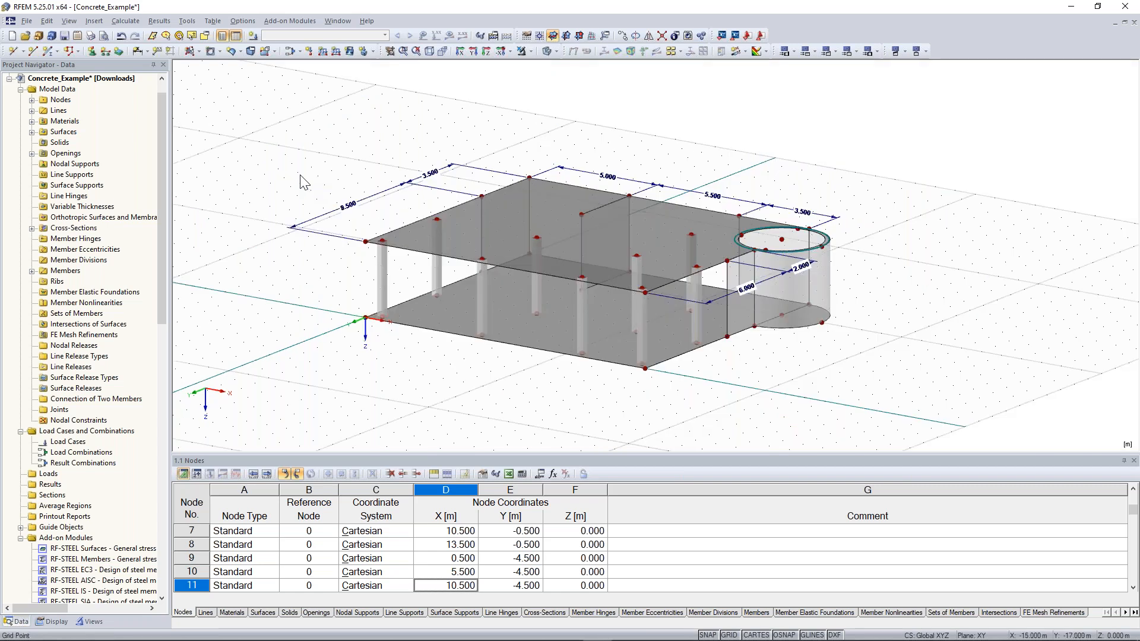
pyautogui.moveTo(300, 176); pyautogui.dragTo(311, 201, button='middle')
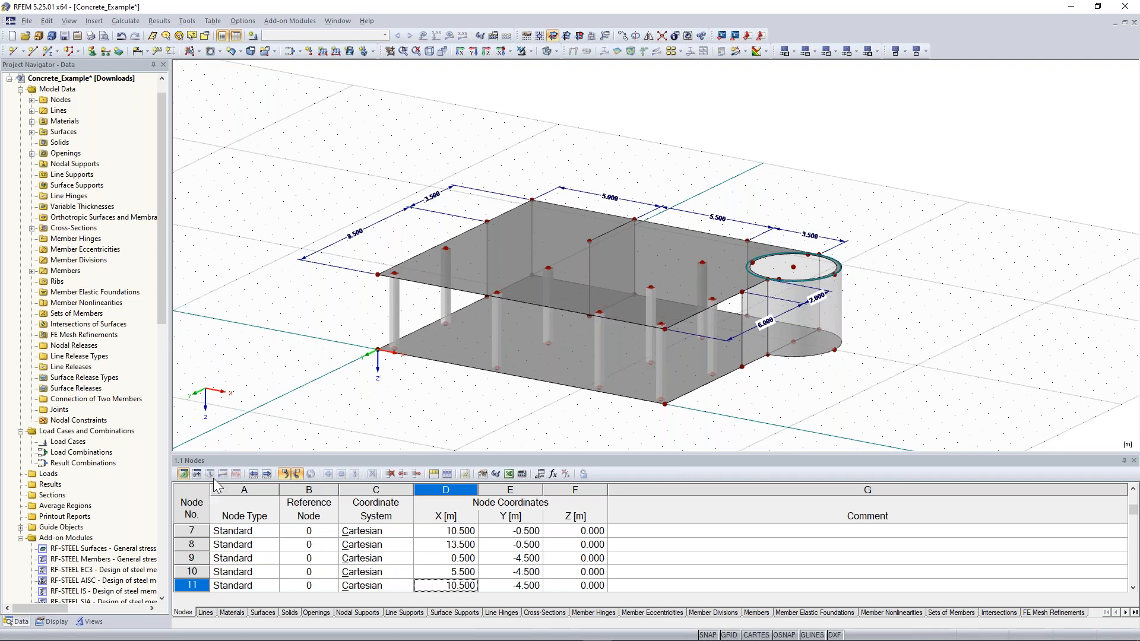
# Set the work plane origin to the lower node at the building's corner, where the 5 m wall bay ends.
pyautogui.keyDown('ctrl'); pyautogui.moveTo(256, 291); pyautogui.dragTo(1021, 335, button='middle'); pyautogui.keyUp('ctrl')
pyautogui.keyDown('ctrl'); pyautogui.moveTo(410, 332); pyautogui.dragTo(625, 372, button='middle'); pyautogui.keyUp('ctrl')
pyautogui.scroll(1, 625, 372)
pyautogui.scroll(1, 625, 371)
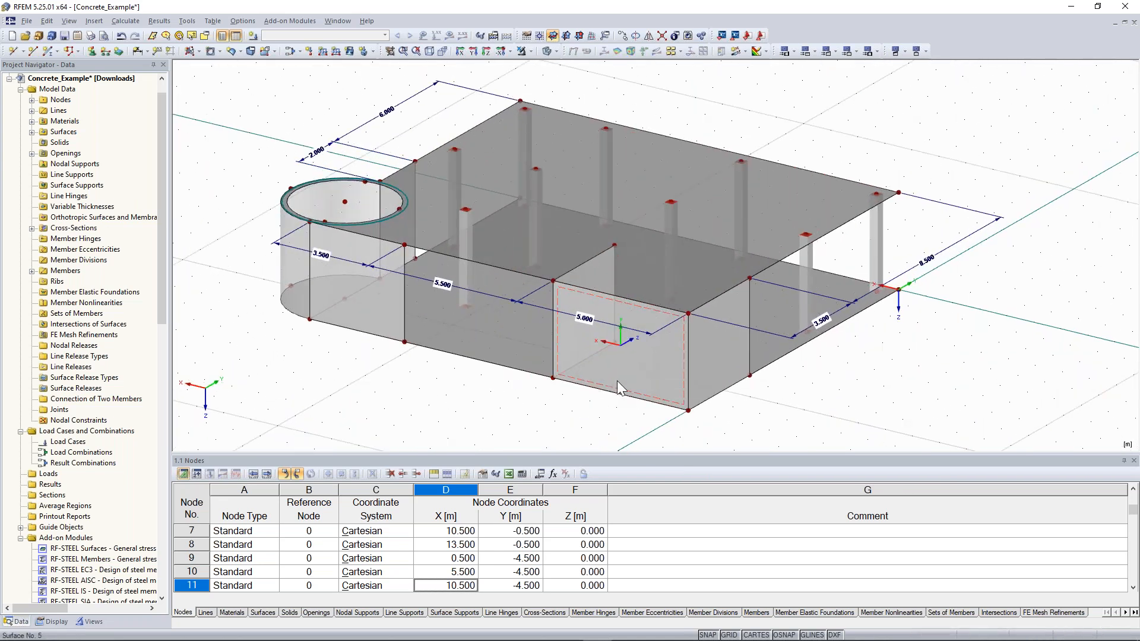
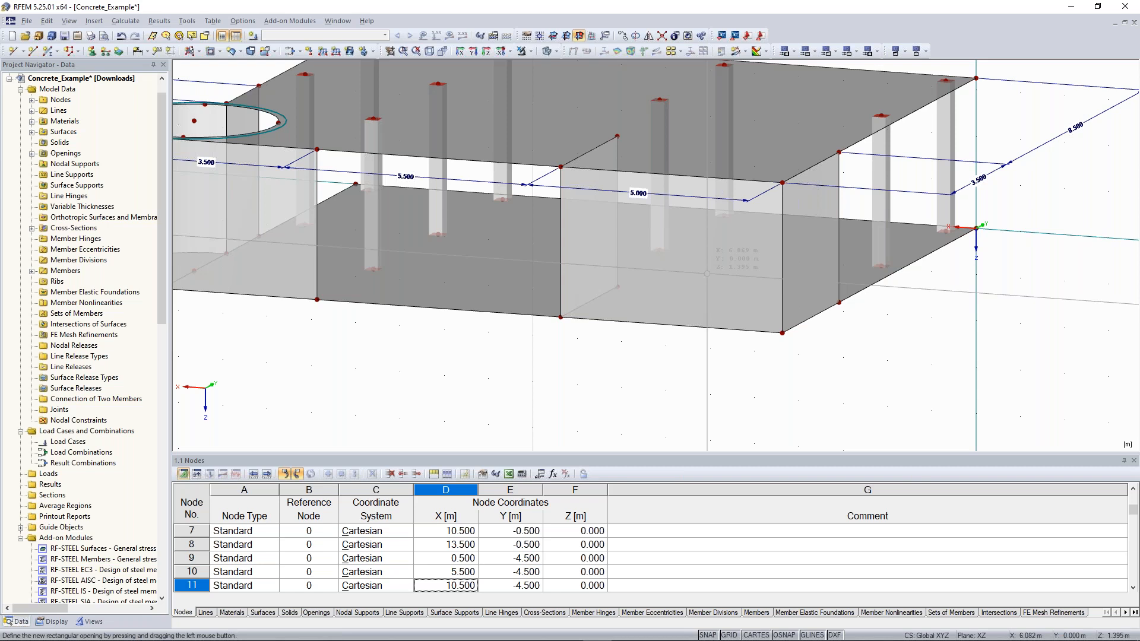
pyautogui.press('Escape')
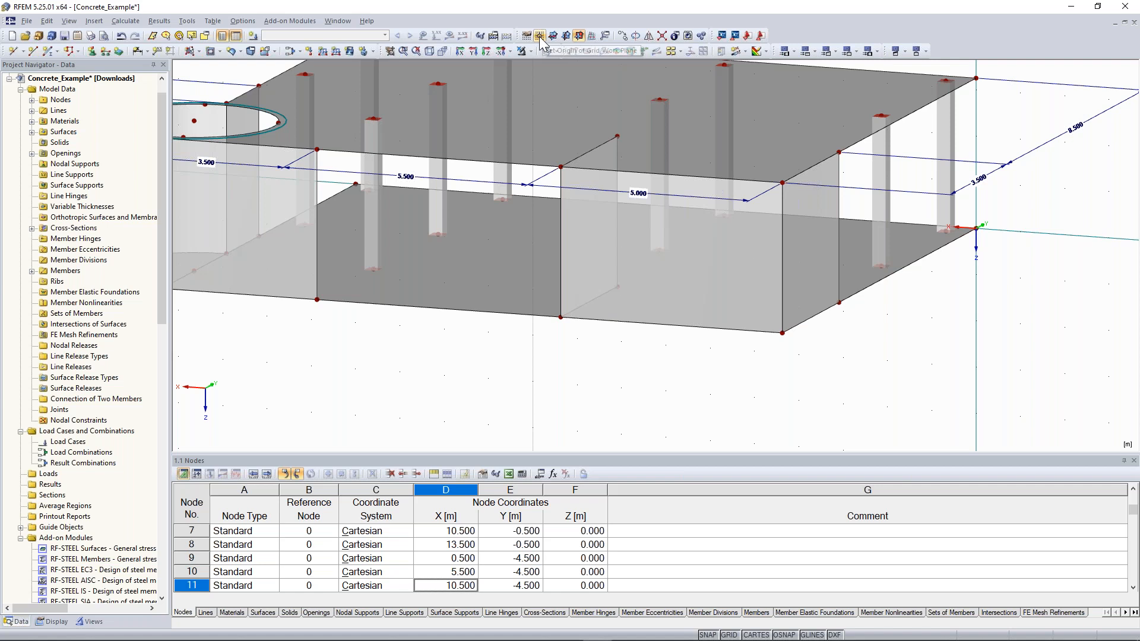
pyautogui.click(539, 37)
# Try to place a node on the wall plane at X' 5 m, Z' -2.5 m relative to the grid origin.
pyautogui.click(20, 52)
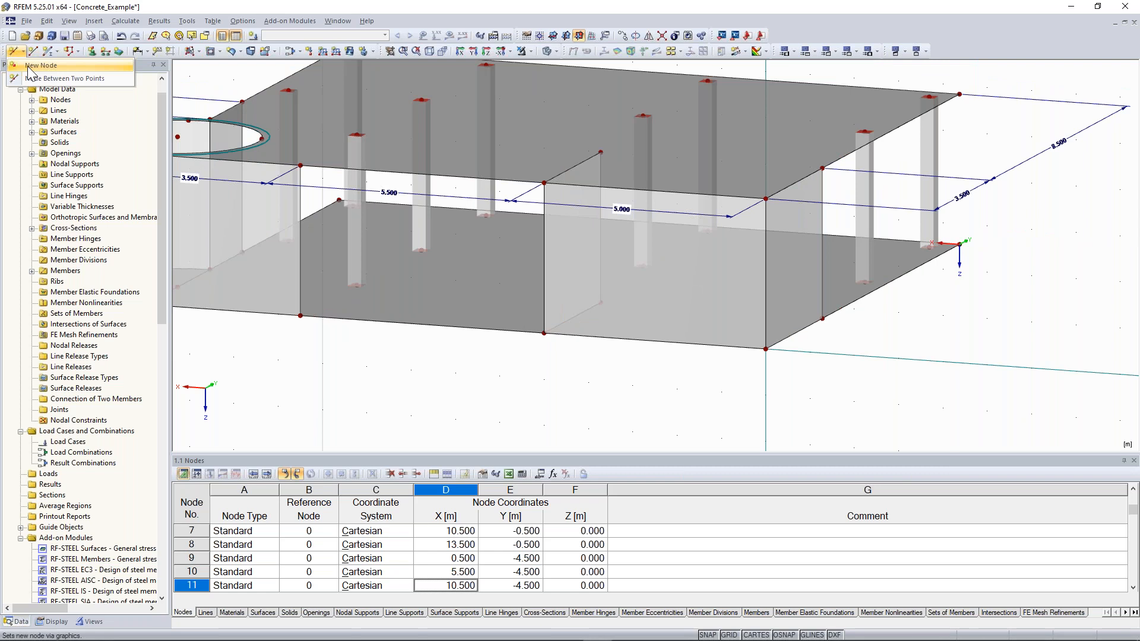
pyautogui.click(35, 66)
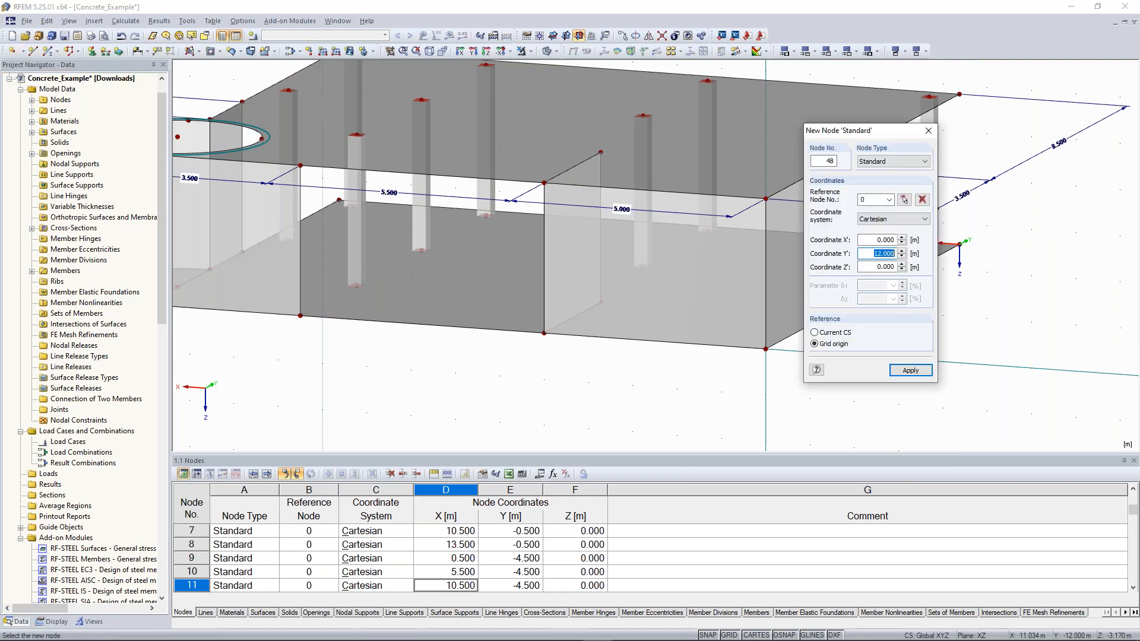
pyautogui.moveTo(948, 124); pyautogui.dragTo(952, 123)
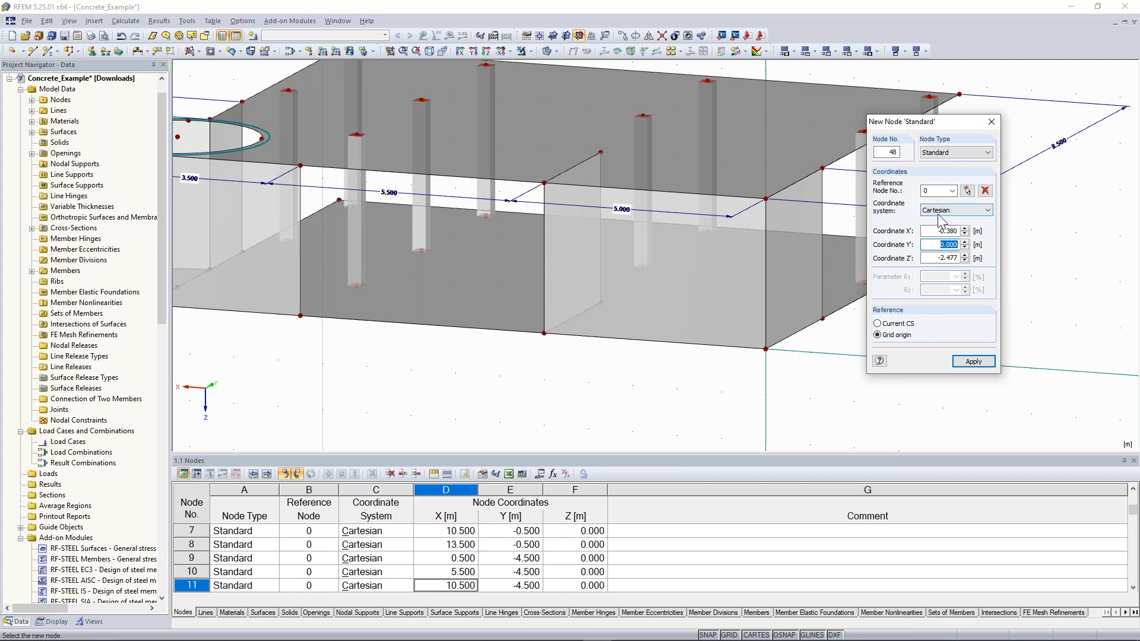
pyautogui.click(896, 336)
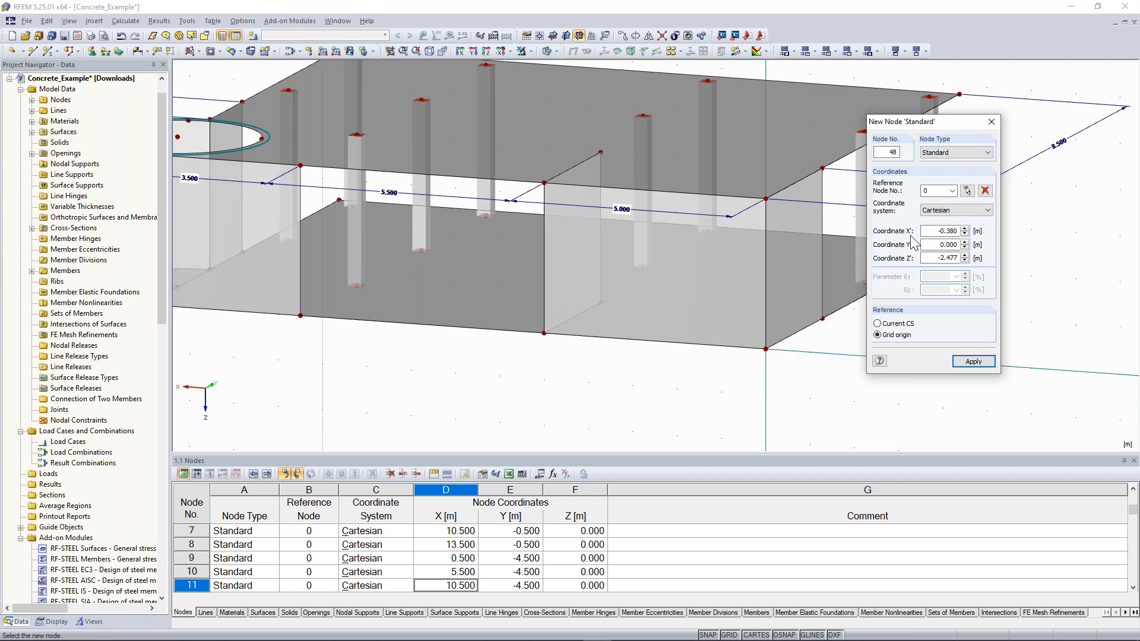
pyautogui.click(891, 323)
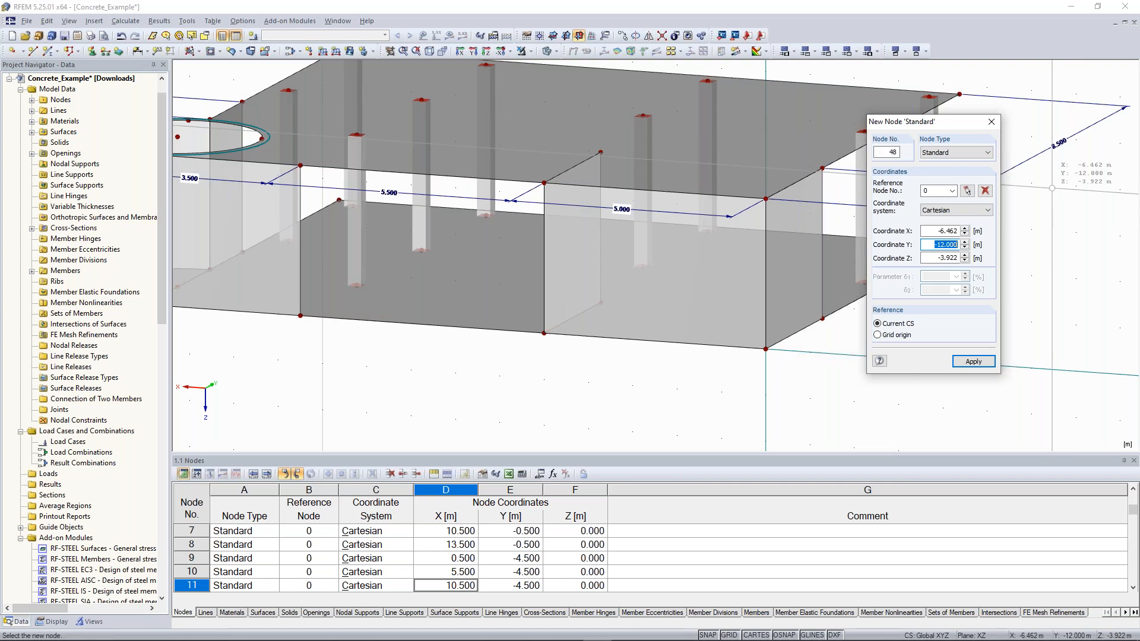
pyautogui.click(892, 335)
pyautogui.moveTo(933, 231); pyautogui.dragTo(956, 231)
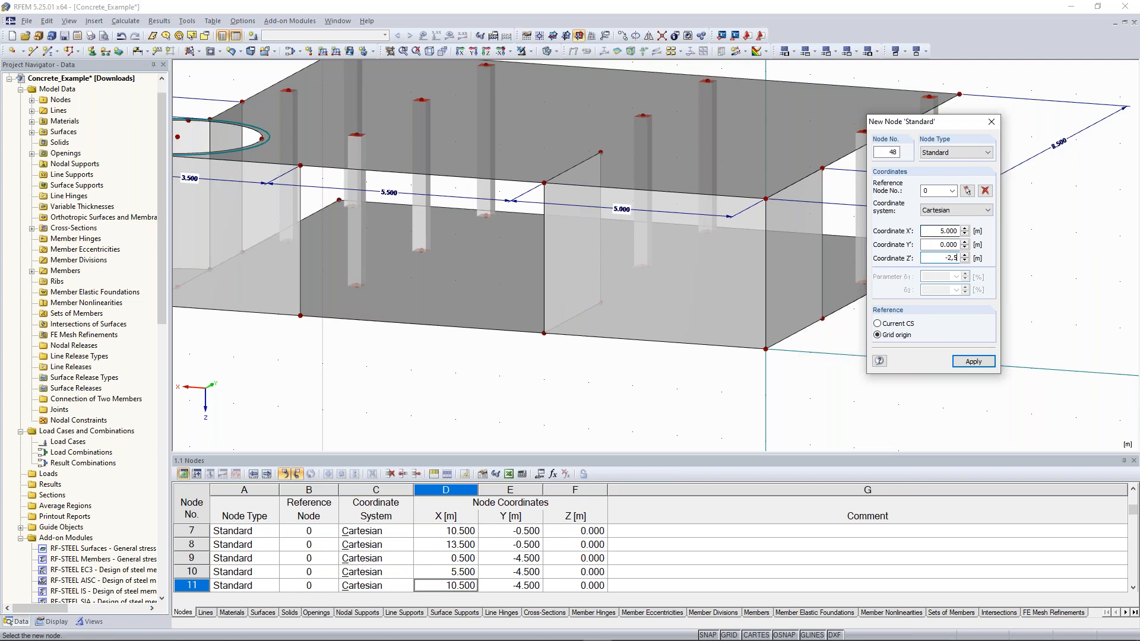
pyautogui.press('Tab')
pyautogui.press('Return')
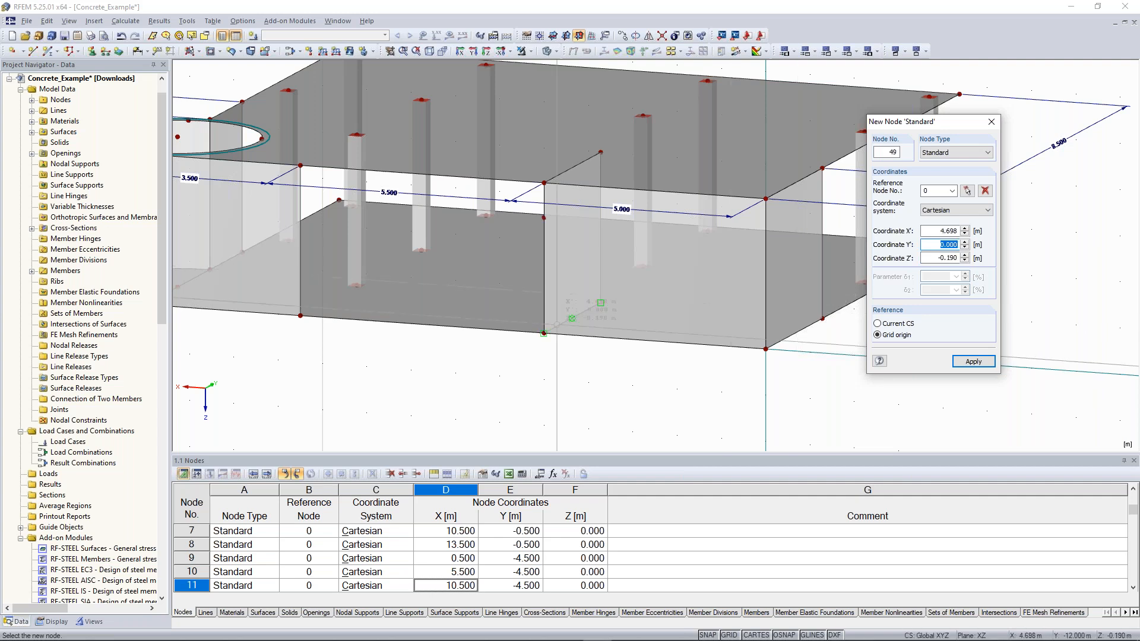
pyautogui.keyDown('ctrl'); pyautogui.moveTo(523, 359); pyautogui.dragTo(583, 368, button='middle'); pyautogui.keyUp('ctrl')
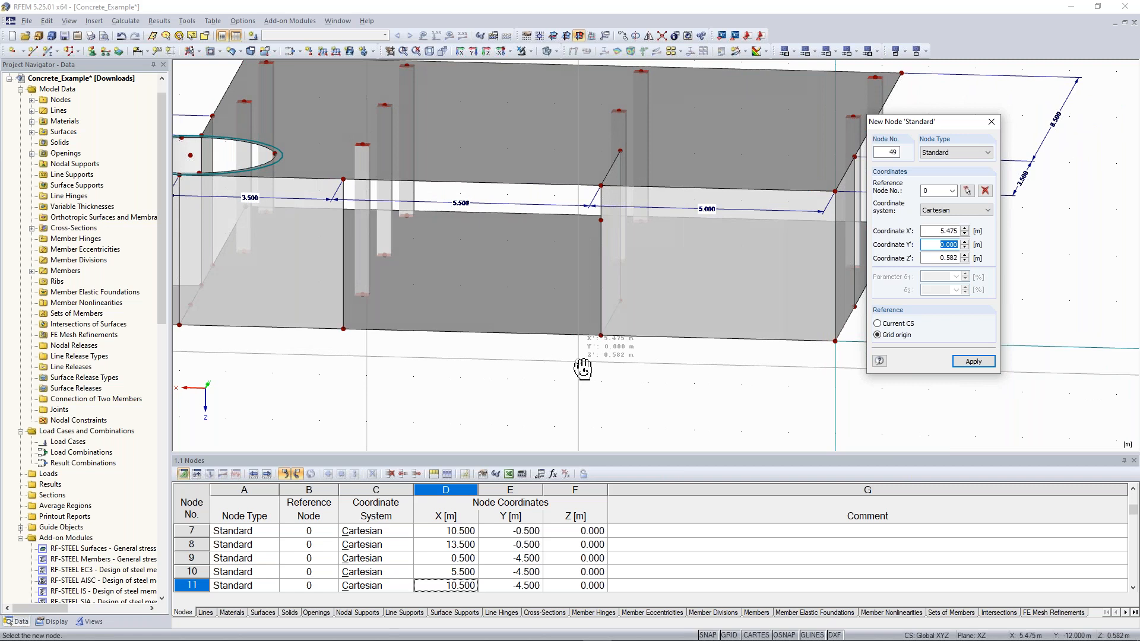
pyautogui.keyDown('ctrl'); pyautogui.moveTo(583, 368); pyautogui.dragTo(833, 416, button='middle'); pyautogui.keyUp('ctrl')
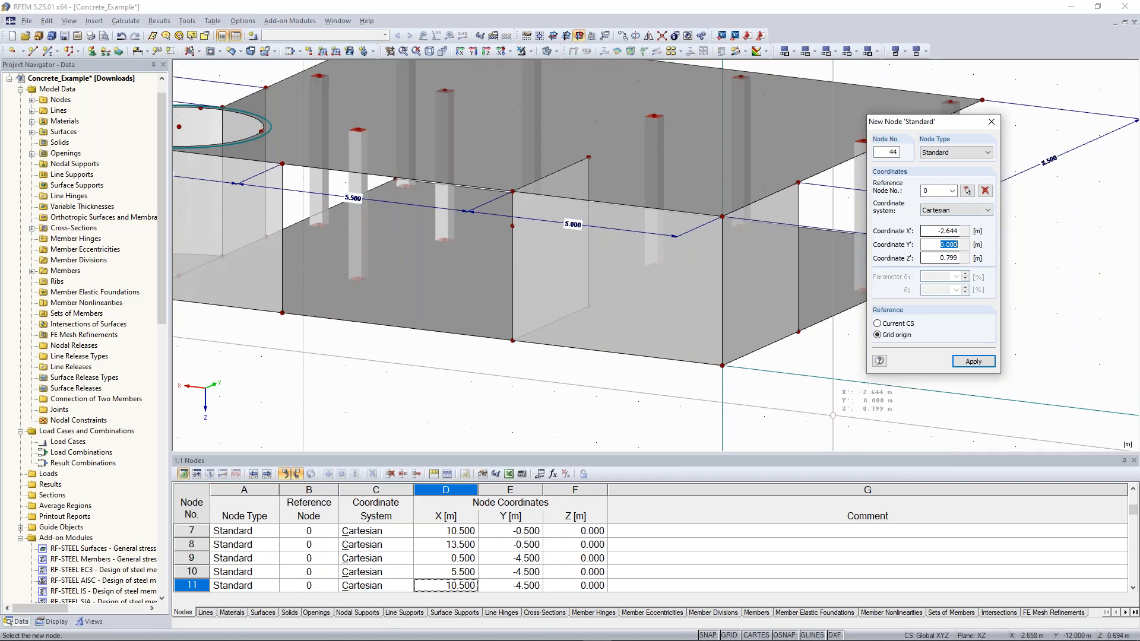
pyautogui.press('Escape')
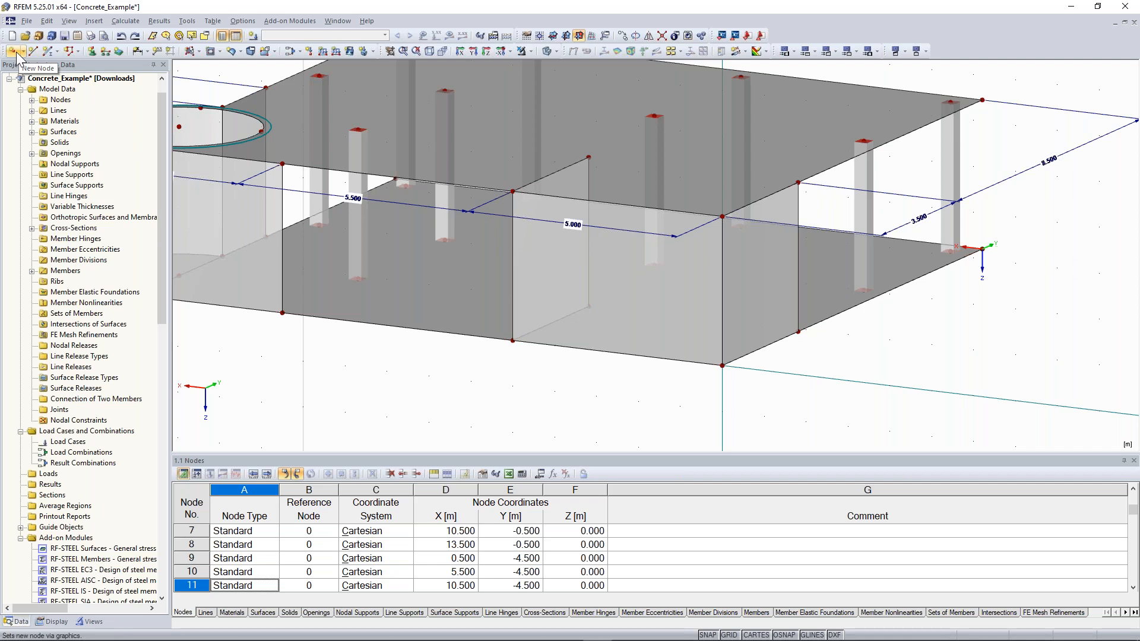
# Create a node on the 5 m wall at X' 1.5 m, Y' 0 m, Z' -1 m from the grid origin.
pyautogui.click(16, 53)
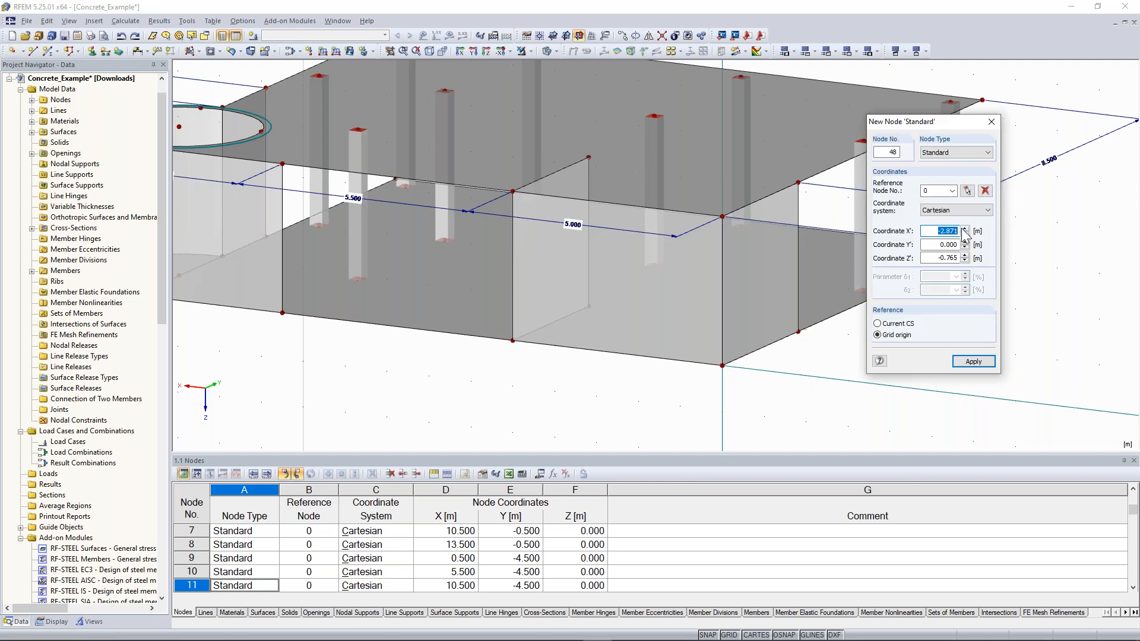
pyautogui.write('1,5')
pyautogui.press('Tab')
pyautogui.press('Tab')
pyautogui.press('BackSpace')
pyautogui.write('-1')
pyautogui.click(973, 361)
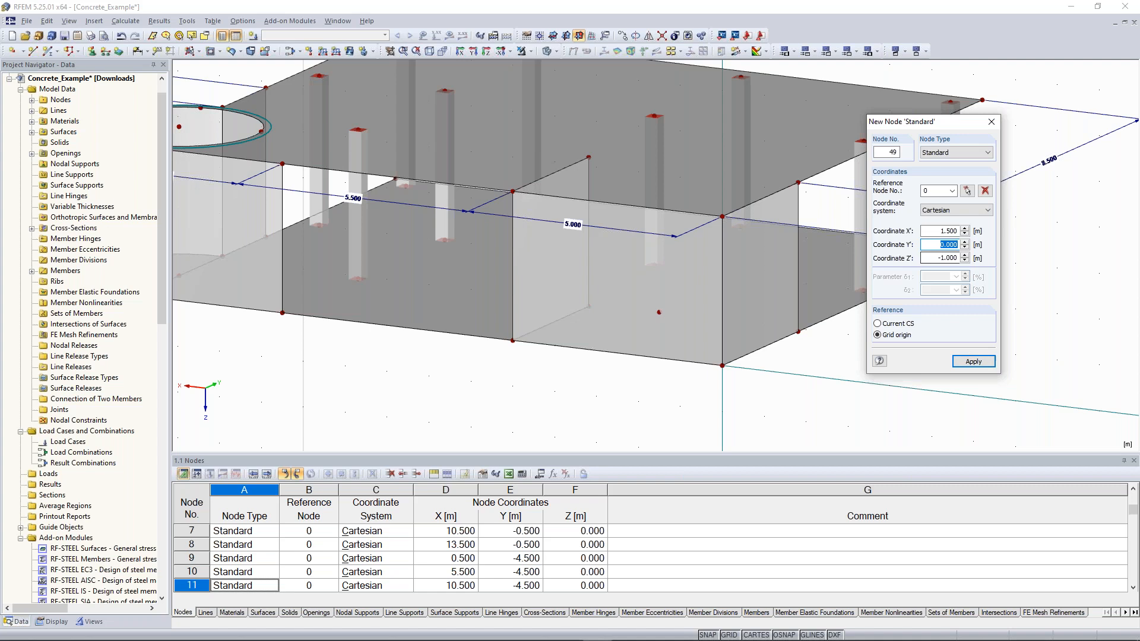
# Create a second wall node at X' 5 m, Y' 0 m, Z' -2.5 m from the grid origin and finish placing nodes.
pyautogui.moveTo(935, 231); pyautogui.dragTo(963, 232)
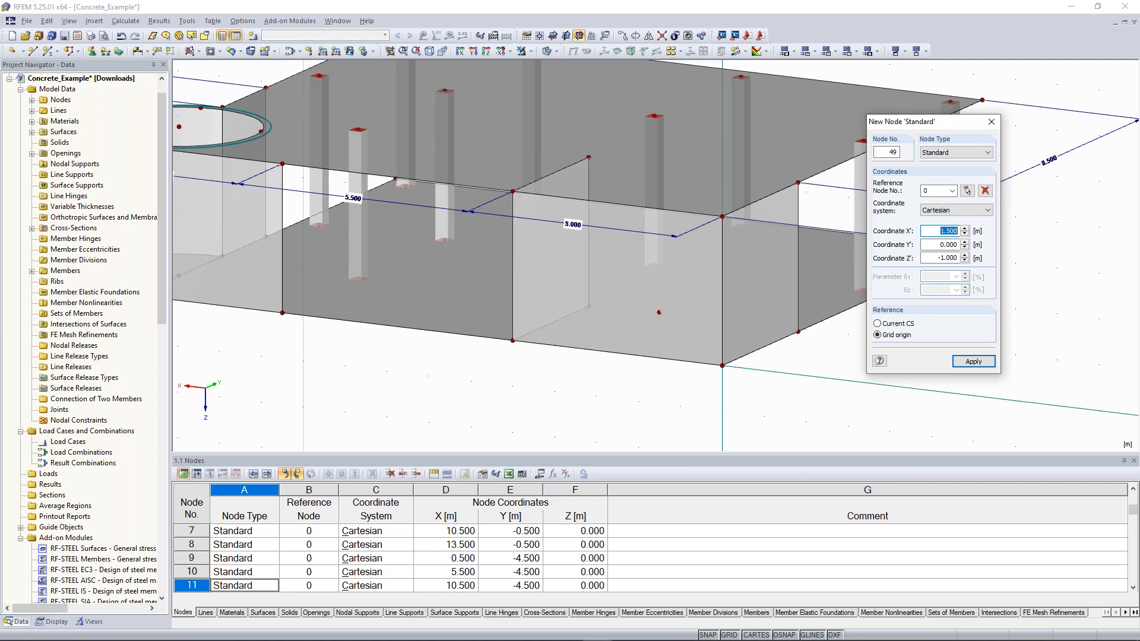
pyautogui.press('Tab')
pyautogui.press('Tab')
pyautogui.write('-2,5')
pyautogui.click(941, 231)
pyautogui.moveTo(939, 231); pyautogui.dragTo(971, 231)
pyautogui.write('5')
pyautogui.click(953, 246)
pyautogui.click(965, 361)
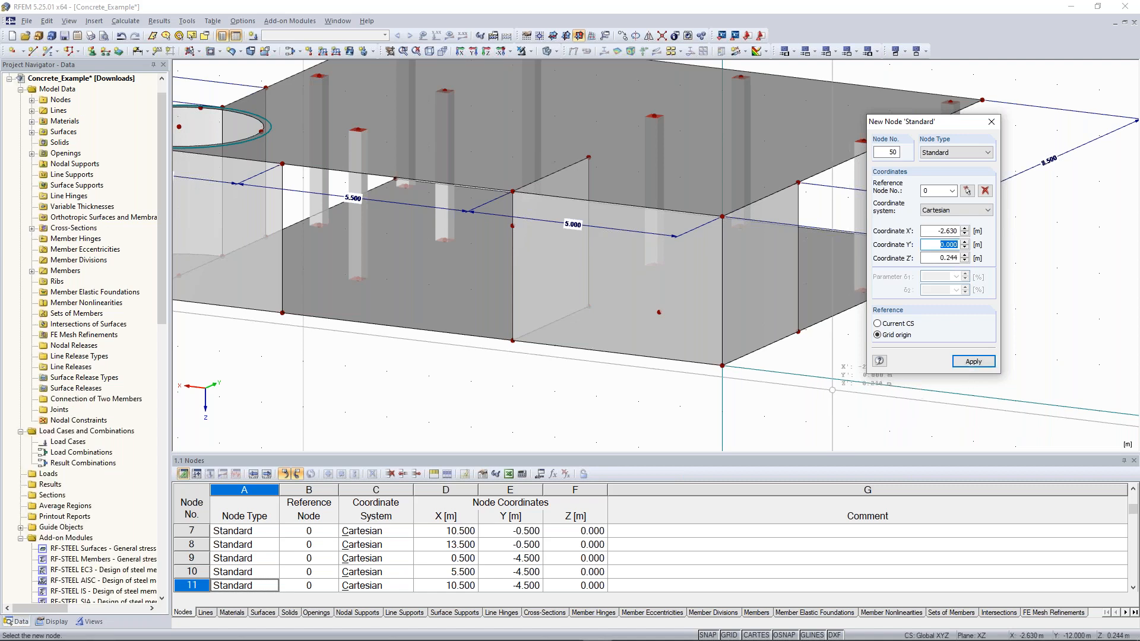
pyautogui.press('Escape')
pyautogui.scroll(-4, 892, 280)
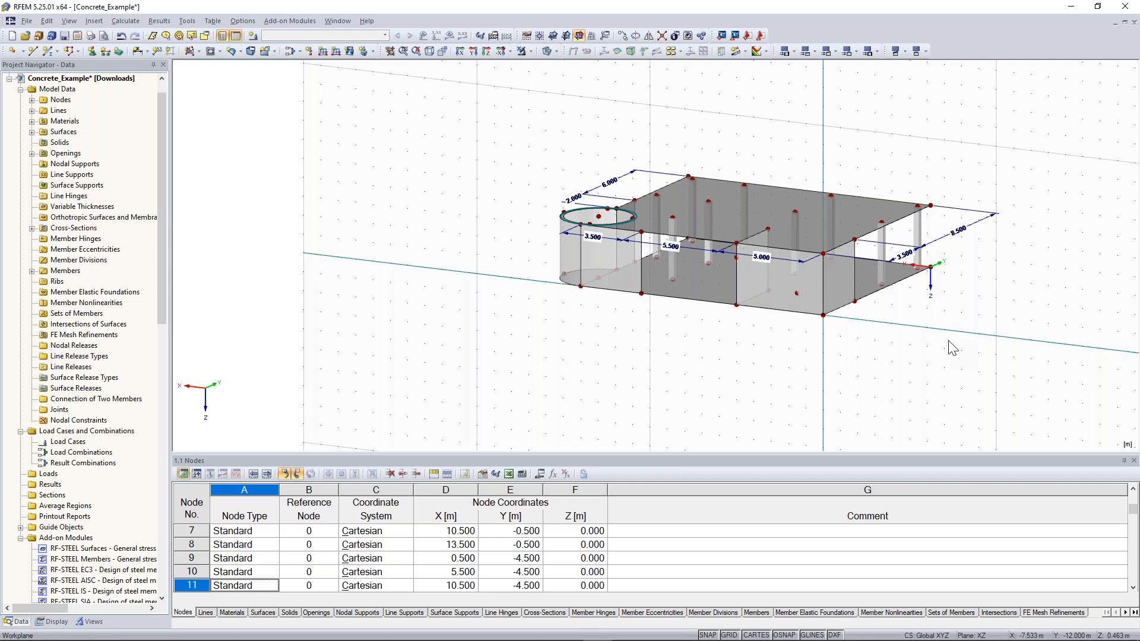
pyautogui.scroll(2, 852, 341)
pyautogui.keyDown('ctrl'); pyautogui.moveTo(852, 341); pyautogui.dragTo(877, 311, button='middle'); pyautogui.keyUp('ctrl')
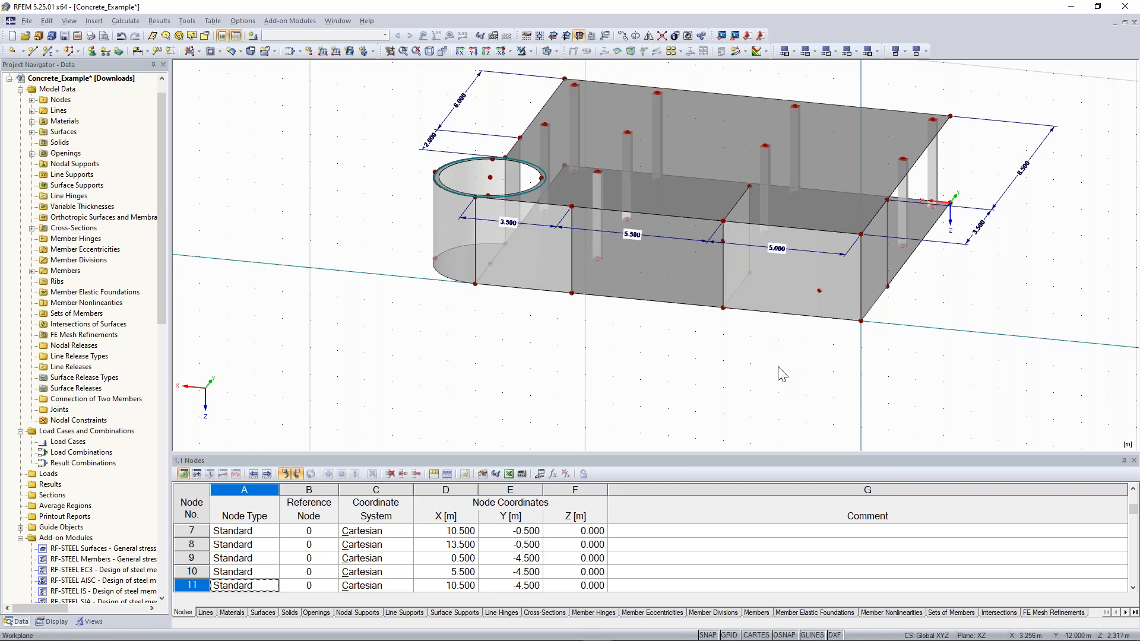
pyautogui.scroll(2, 932, 326)
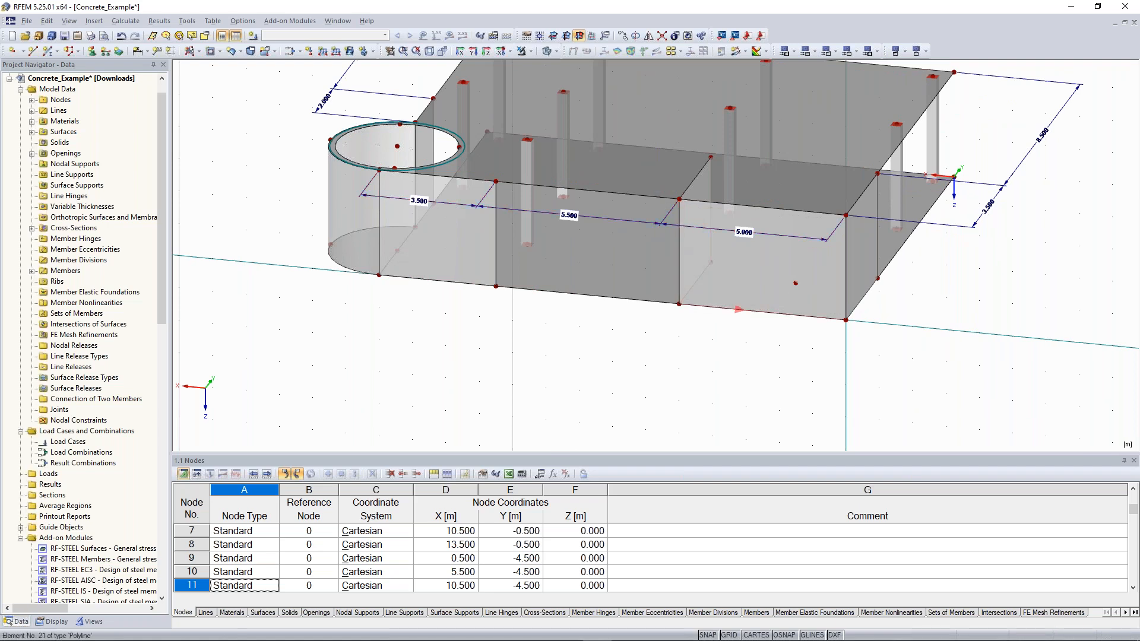
pyautogui.scroll(1, 680, 336)
pyautogui.moveTo(677, 329); pyautogui.dragTo(617, 365, button='middle')
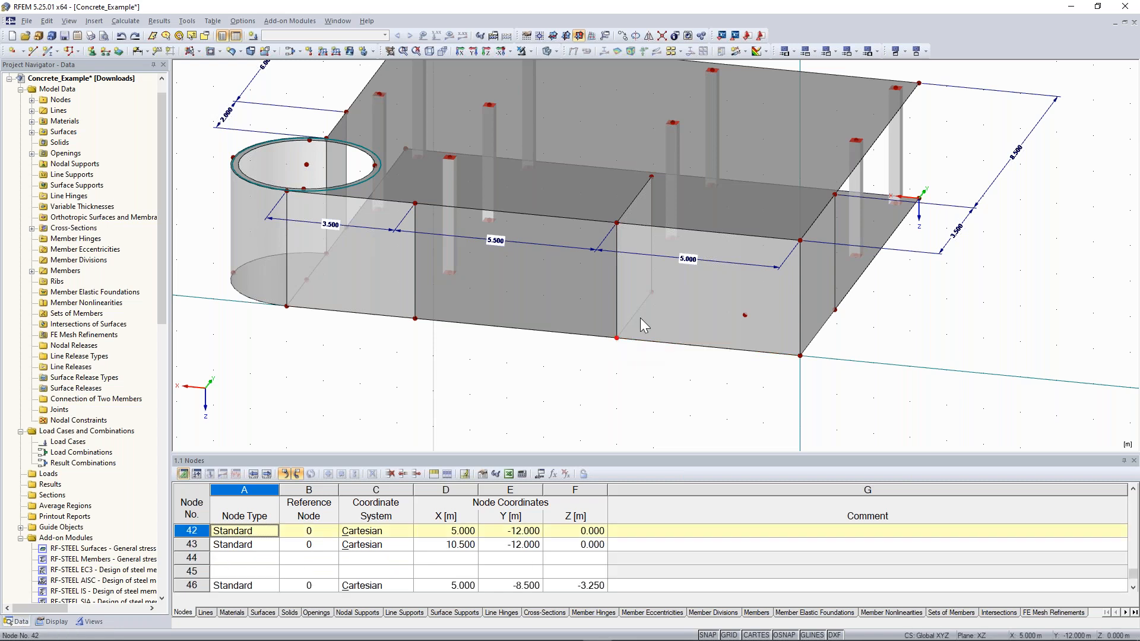
# Move the four corner nodes of the short partition wall 0.5 m in X, with 0 copies and dY set to 0.
pyautogui.click(651, 292)
pyautogui.keyDown('ctrl'); pyautogui.click(617, 223); pyautogui.keyUp('ctrl')
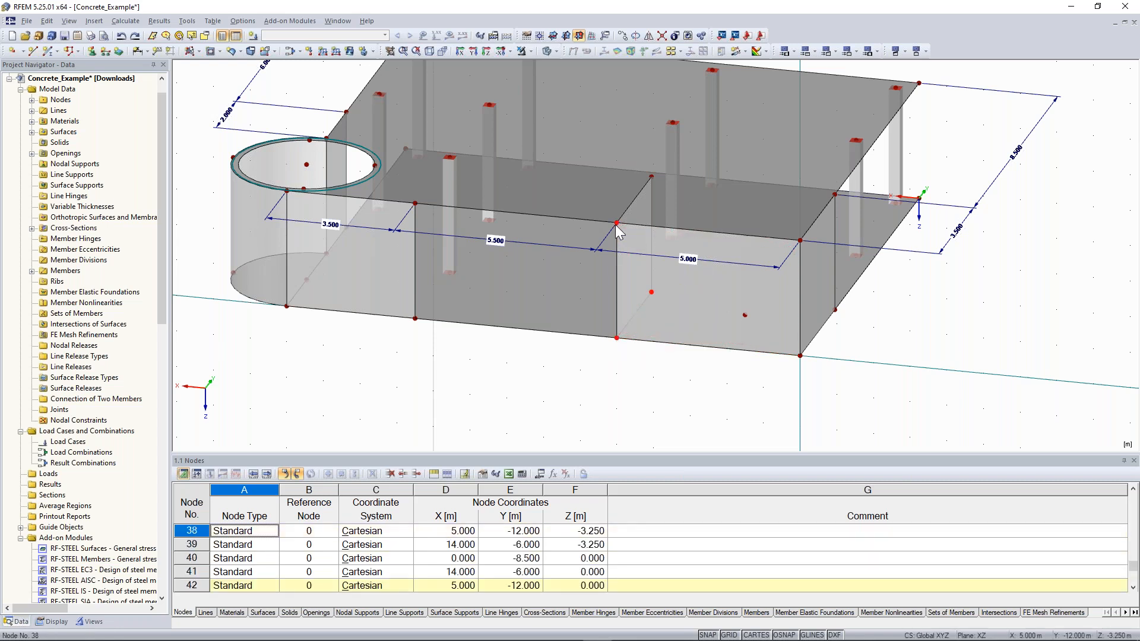
pyautogui.keyDown('ctrl'); pyautogui.click(652, 176); pyautogui.keyUp('ctrl')
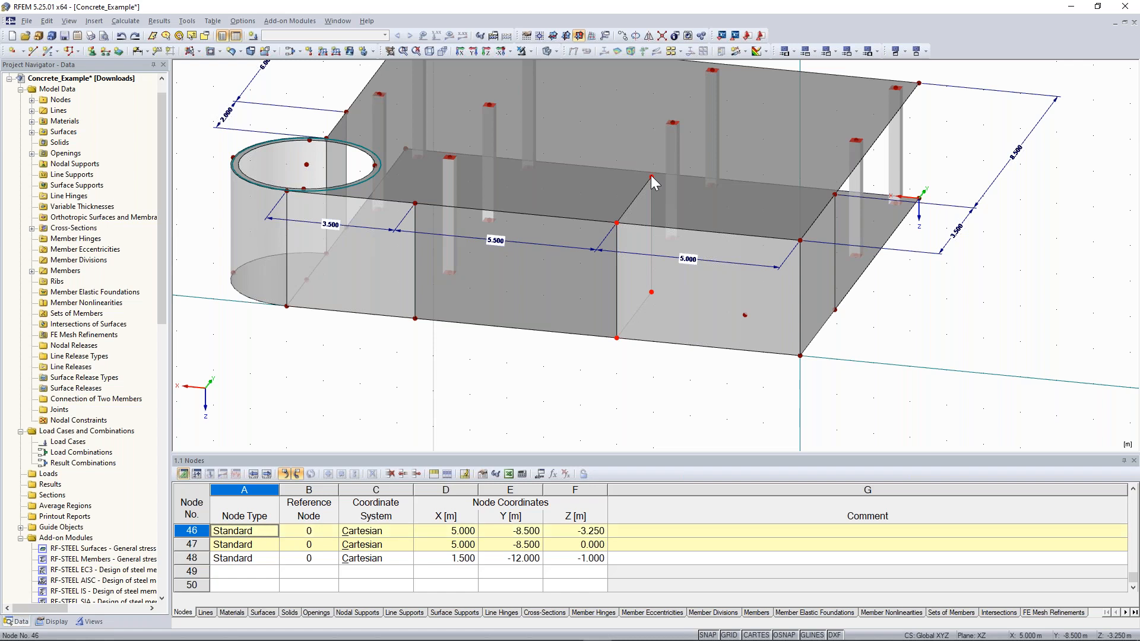
pyautogui.rightClick(651, 176)
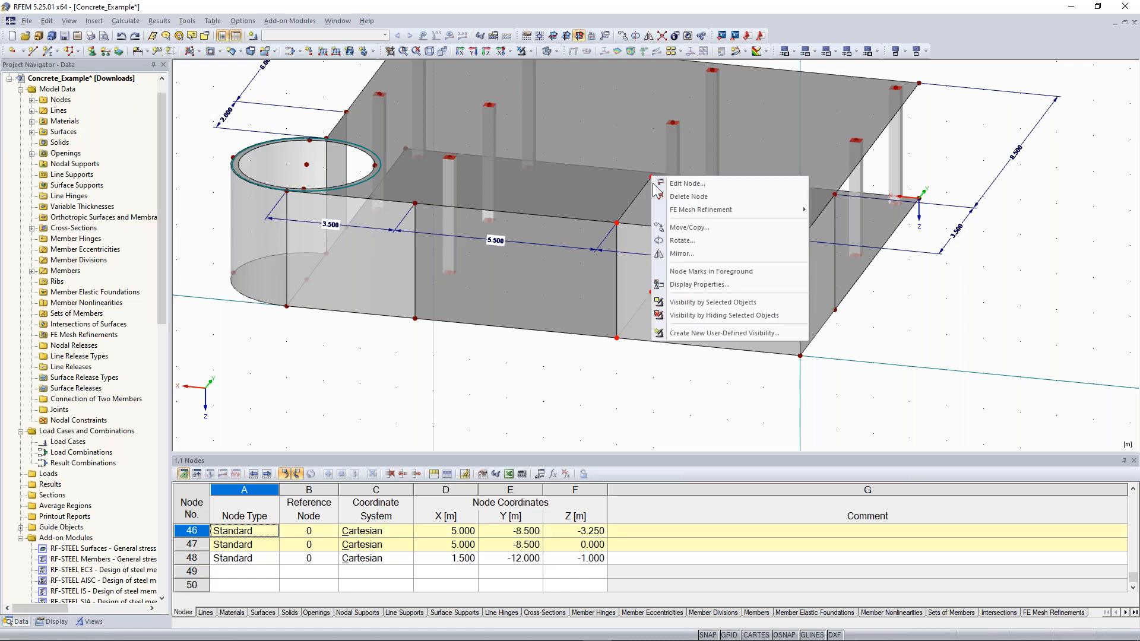
pyautogui.click(750, 230)
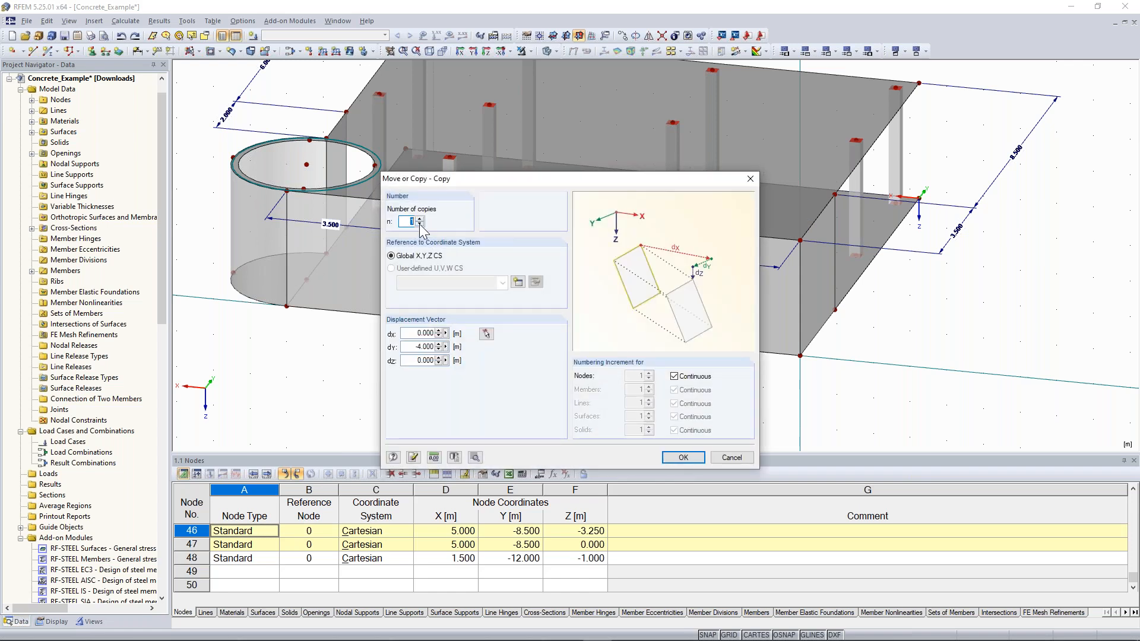
pyautogui.click(420, 225)
pyautogui.write('0')
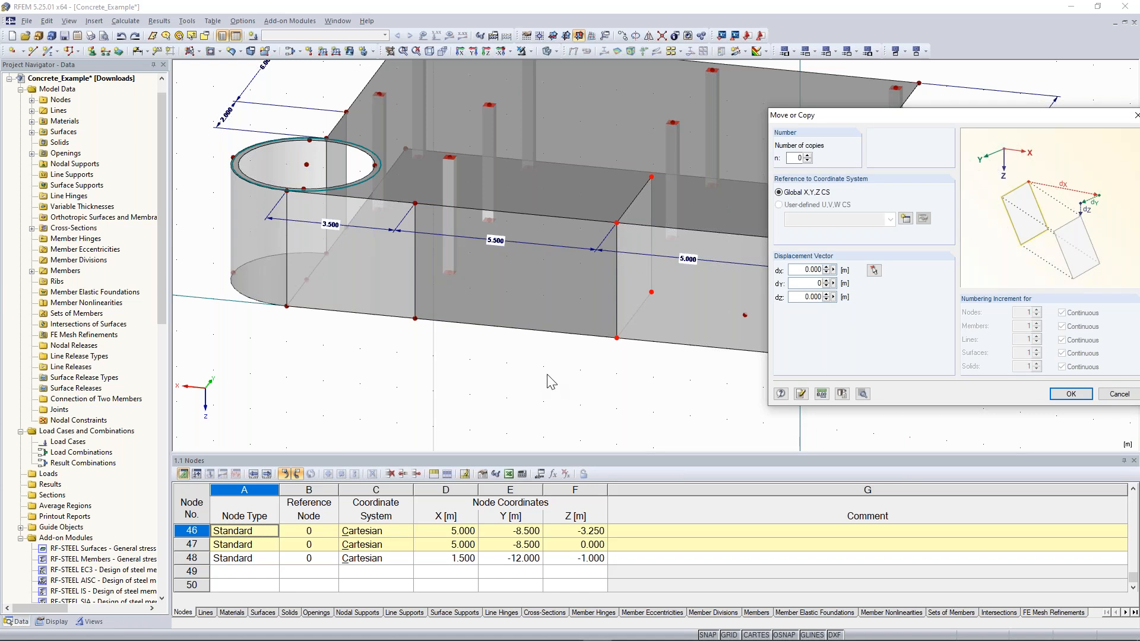
pyautogui.doubleClick(793, 270)
pyautogui.write('0.5')
pyautogui.click(1070, 394)
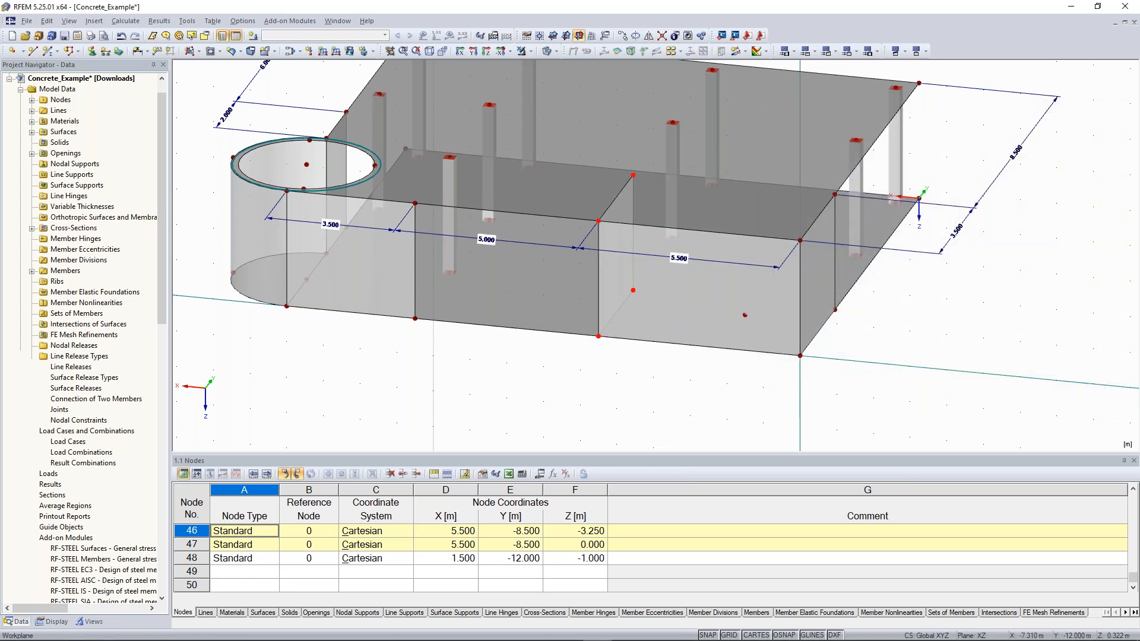
pyautogui.click(969, 364)
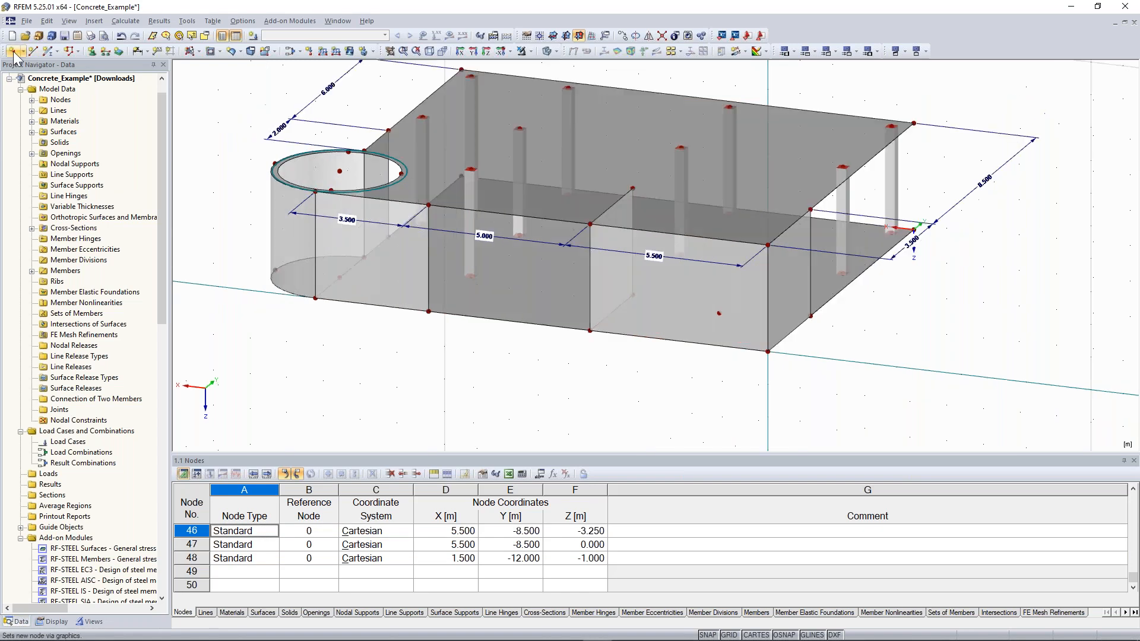
# Add a node at X 5, Y -12, Z -2.5 m and create a rectangular opening from it to the node at X 1.5, Z -1 m.
pyautogui.click(13, 52)
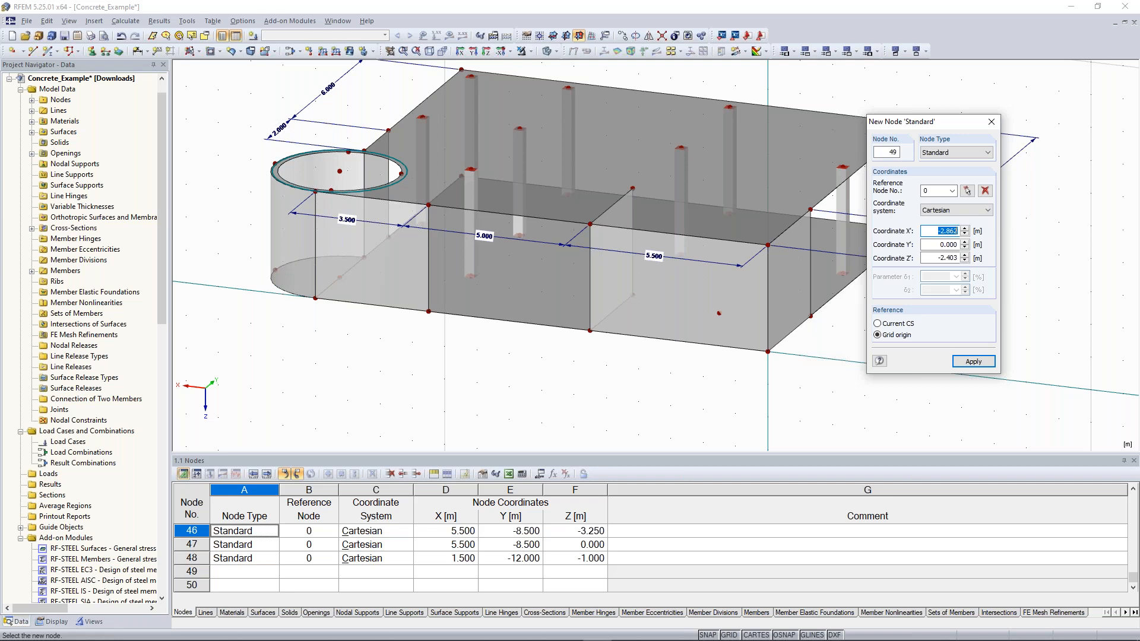
pyautogui.write('5')
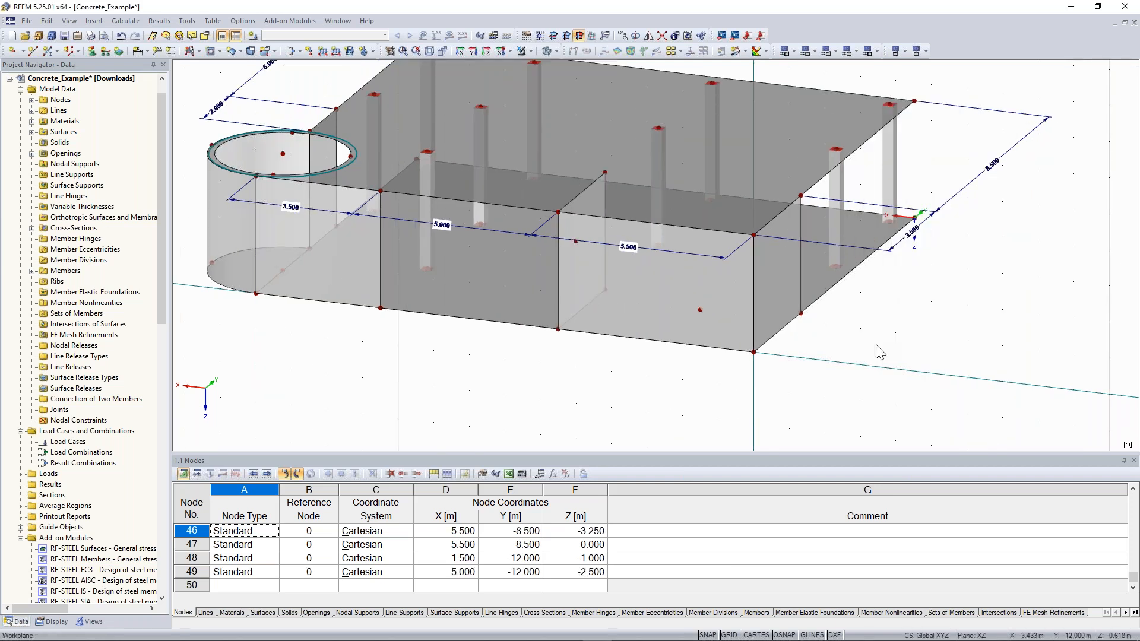
pyautogui.click(219, 51)
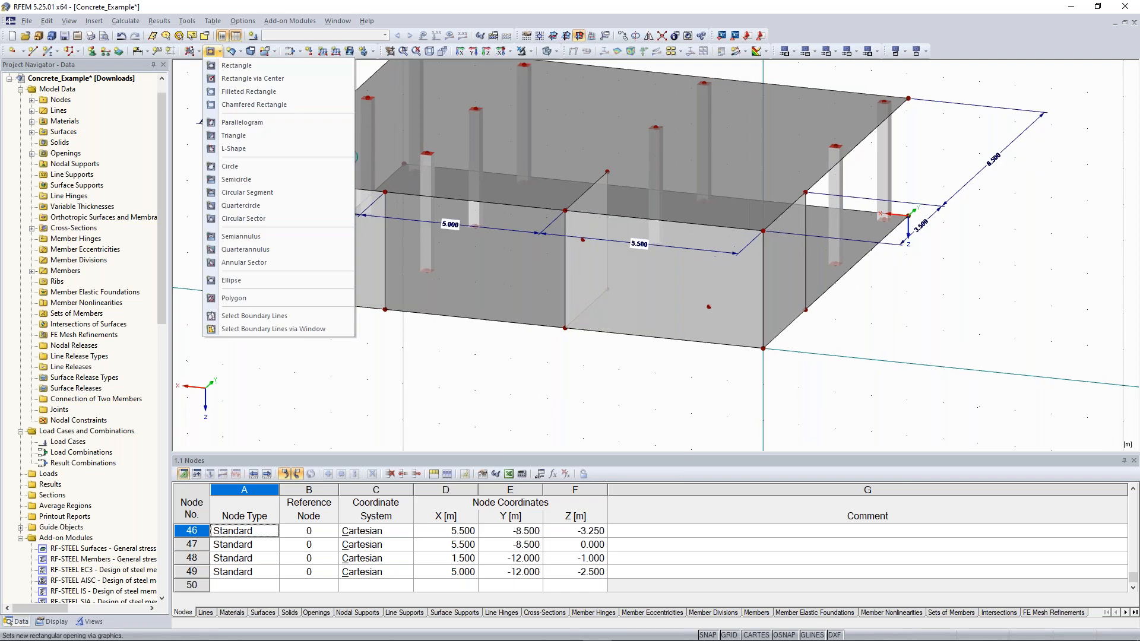
pyautogui.click(228, 72)
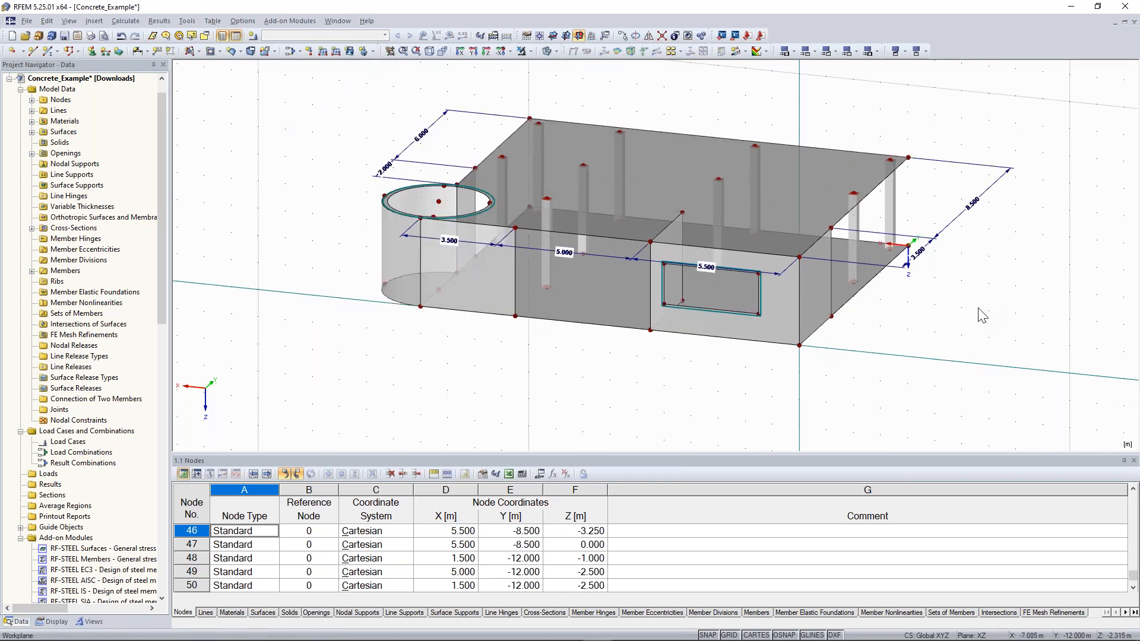
# Hide all surfaces in the model display while keeping nodes and lines shown.
pyautogui.keyDown('ctrl'); pyautogui.moveTo(966, 314); pyautogui.dragTo(894, 363, button='middle'); pyautogui.keyUp('ctrl')
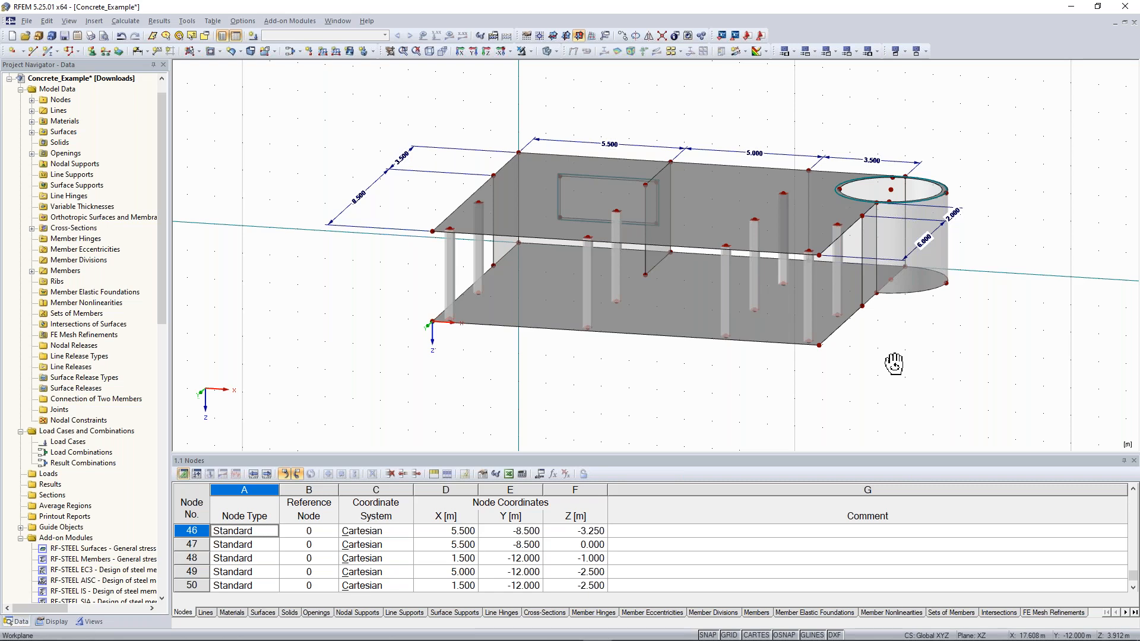
pyautogui.keyDown('ctrl'); pyautogui.moveTo(893, 363); pyautogui.dragTo(876, 362, button='middle'); pyautogui.keyUp('ctrl')
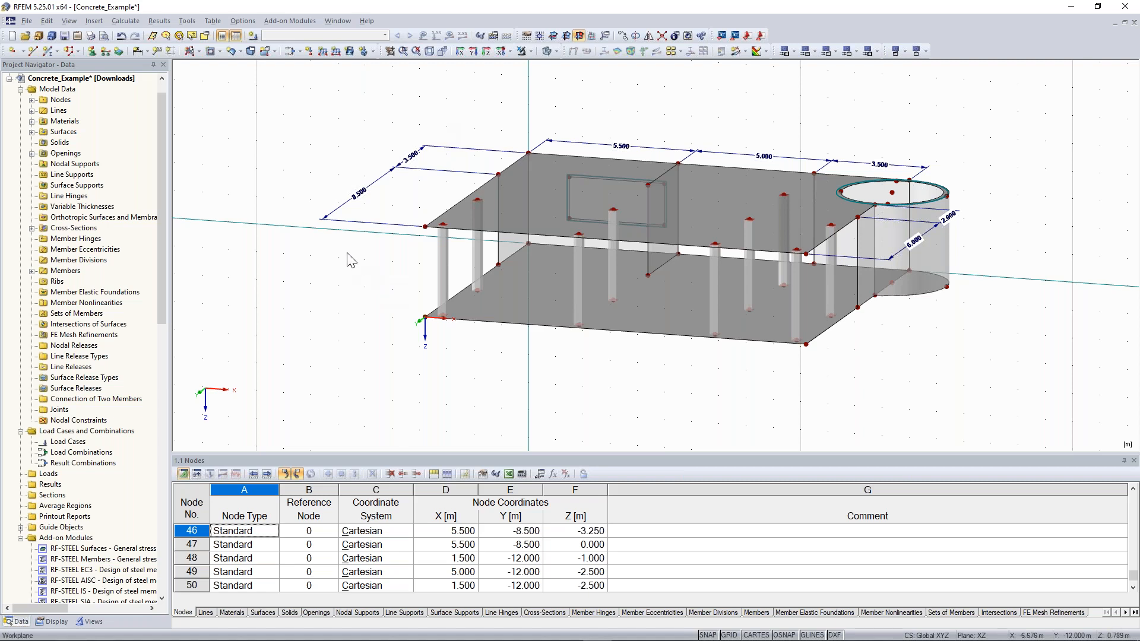
pyautogui.scroll(-1, 333, 244)
pyautogui.moveTo(379, 130)
pyautogui.mouseDown(button='middle')
pyautogui.moveTo(326, 155)
pyautogui.moveTo(362, 142)
pyautogui.mouseUp(button='middle')
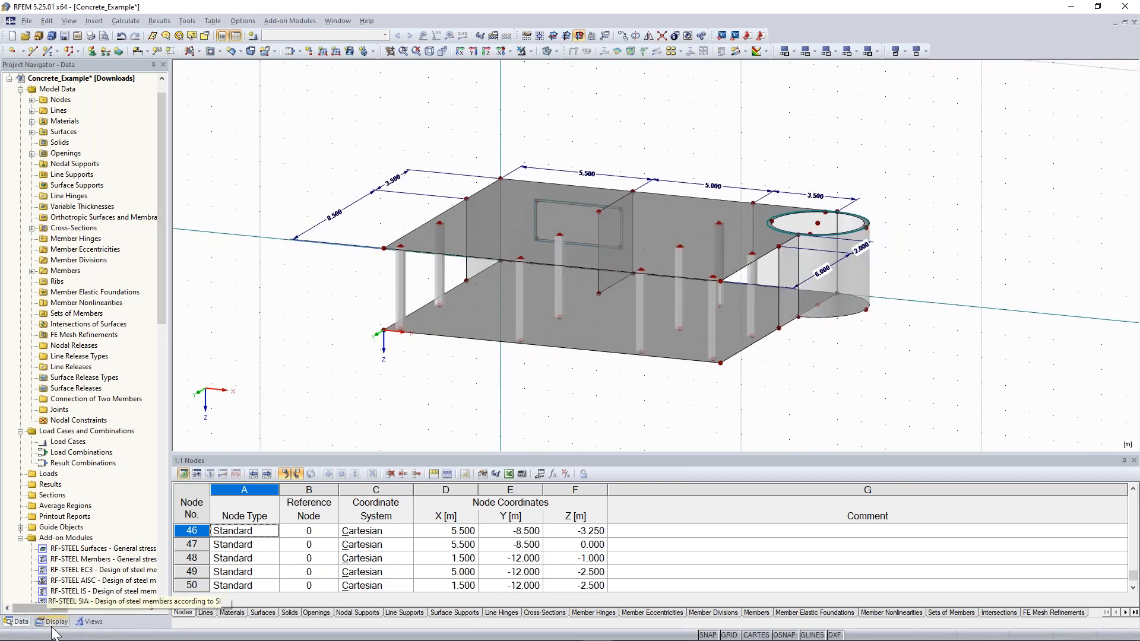
pyautogui.scroll(1, 163, 262)
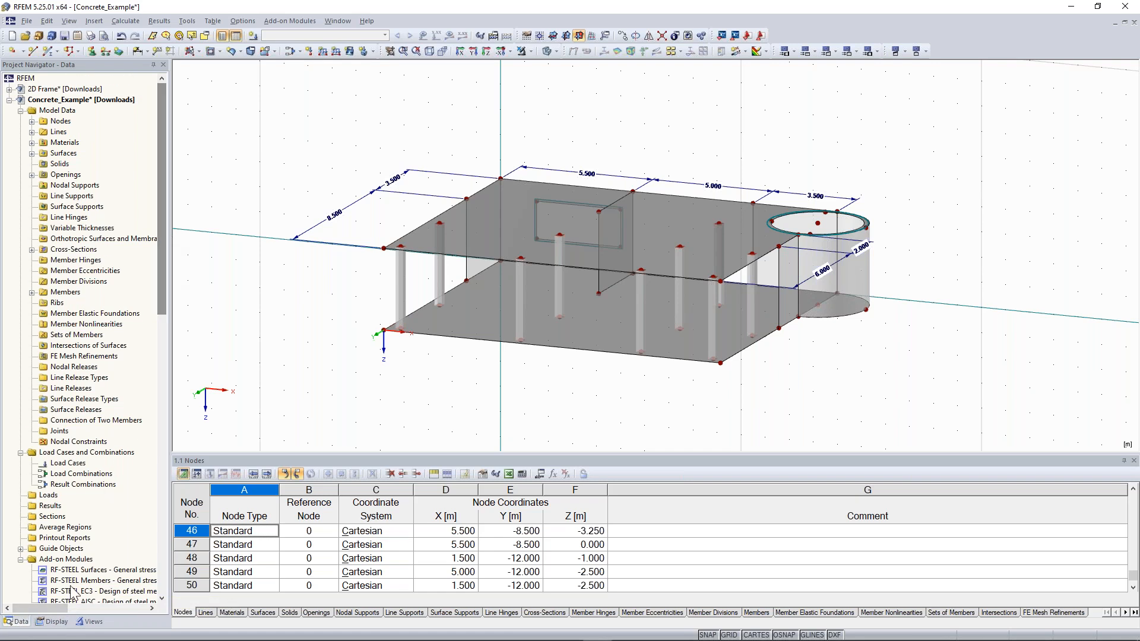
pyautogui.click(54, 622)
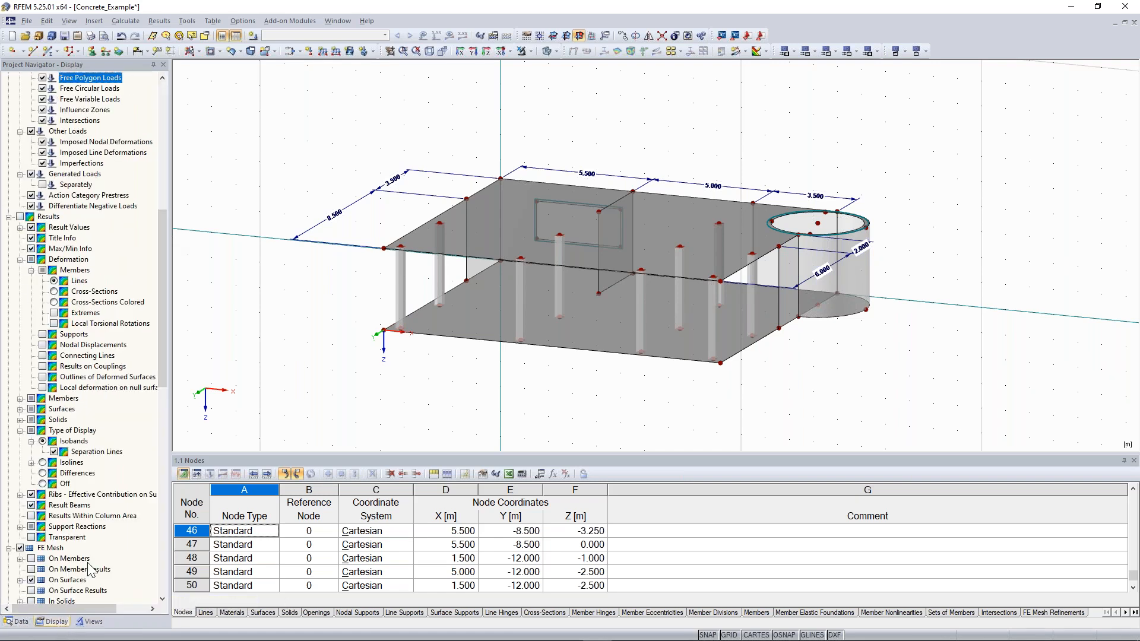
pyautogui.click(91, 622)
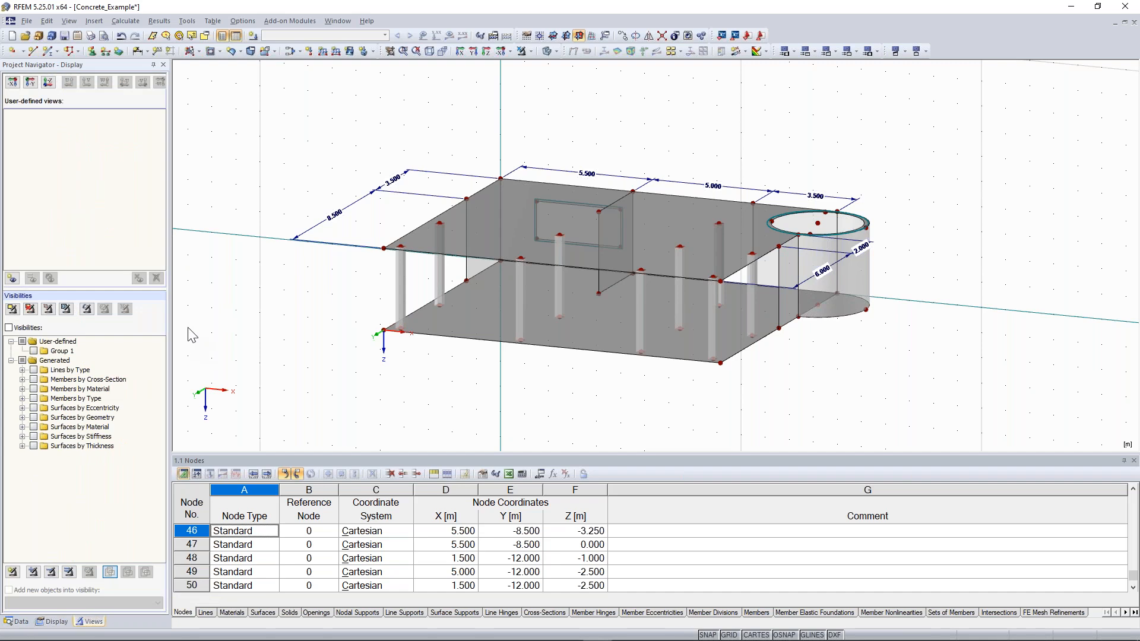
pyautogui.click(57, 622)
pyautogui.moveTo(162, 238); pyautogui.dragTo(172, 96)
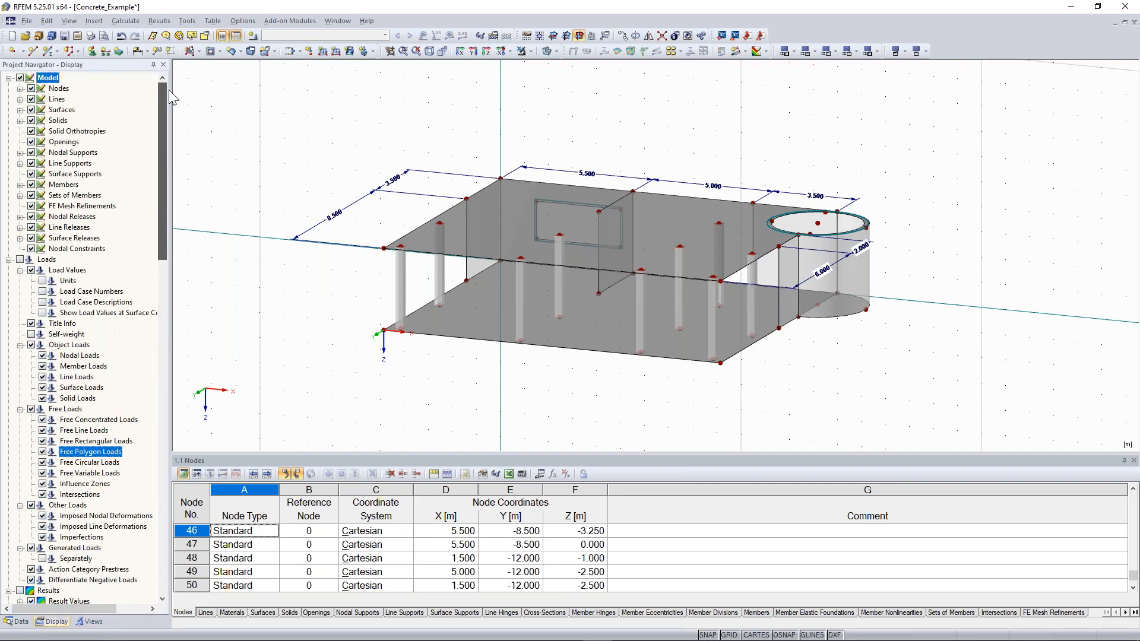
pyautogui.click(31, 89)
pyautogui.click(31, 88)
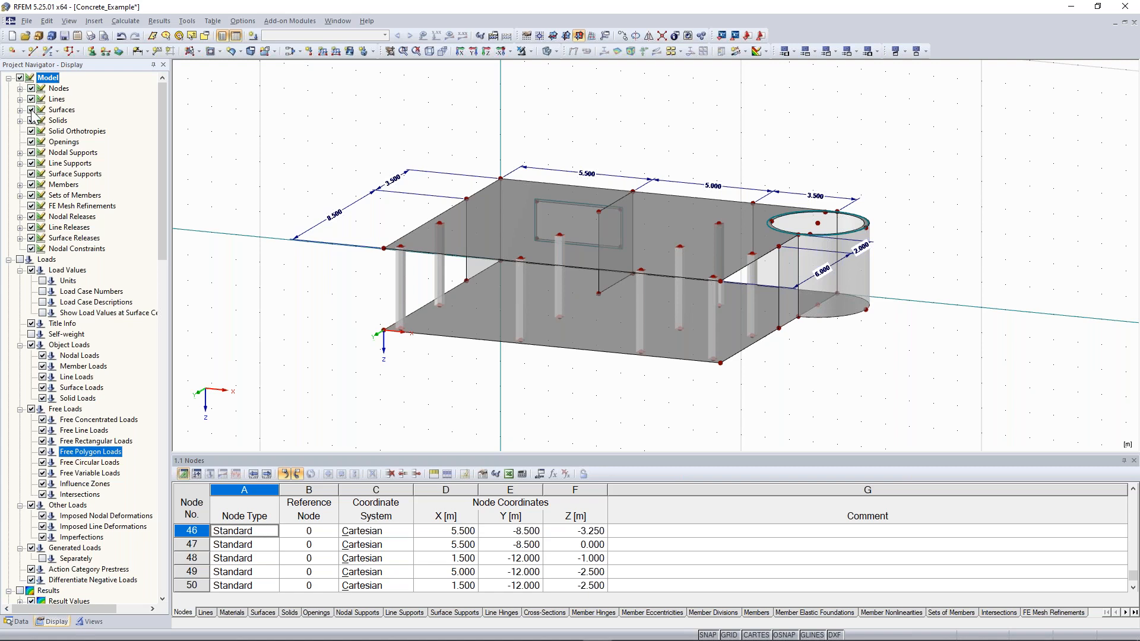
pyautogui.click(31, 110)
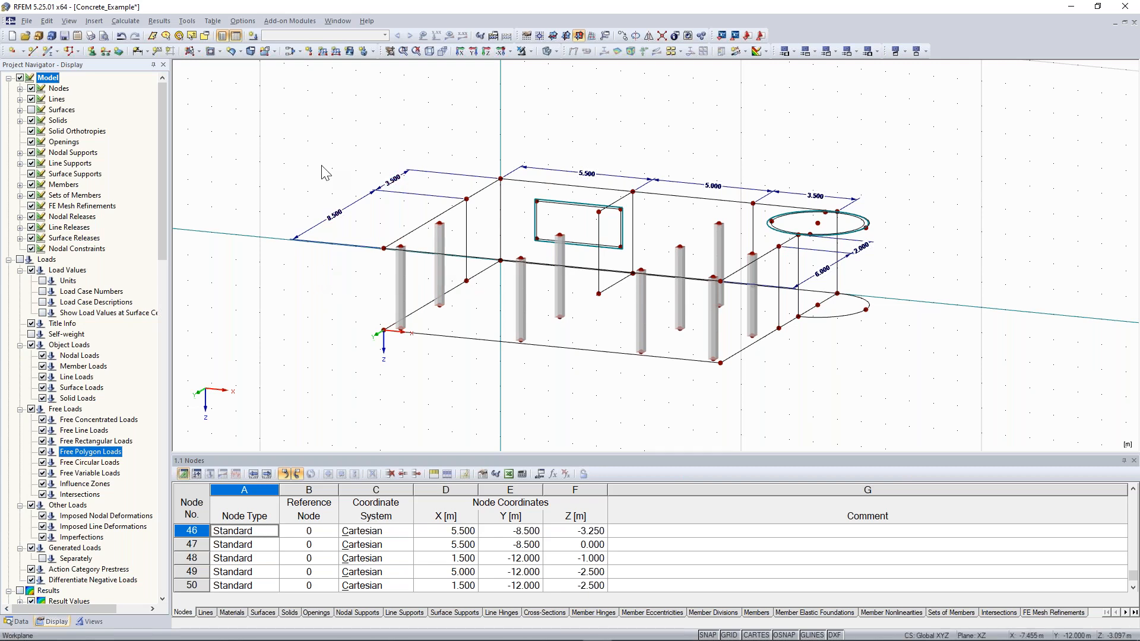
# Examine the wireframe model from several sides, checking the columns, wall lines and the rectangular and circular openings.
pyautogui.keyDown('ctrl'); pyautogui.moveTo(323, 169); pyautogui.dragTo(516, 156, button='middle'); pyautogui.keyUp('ctrl')
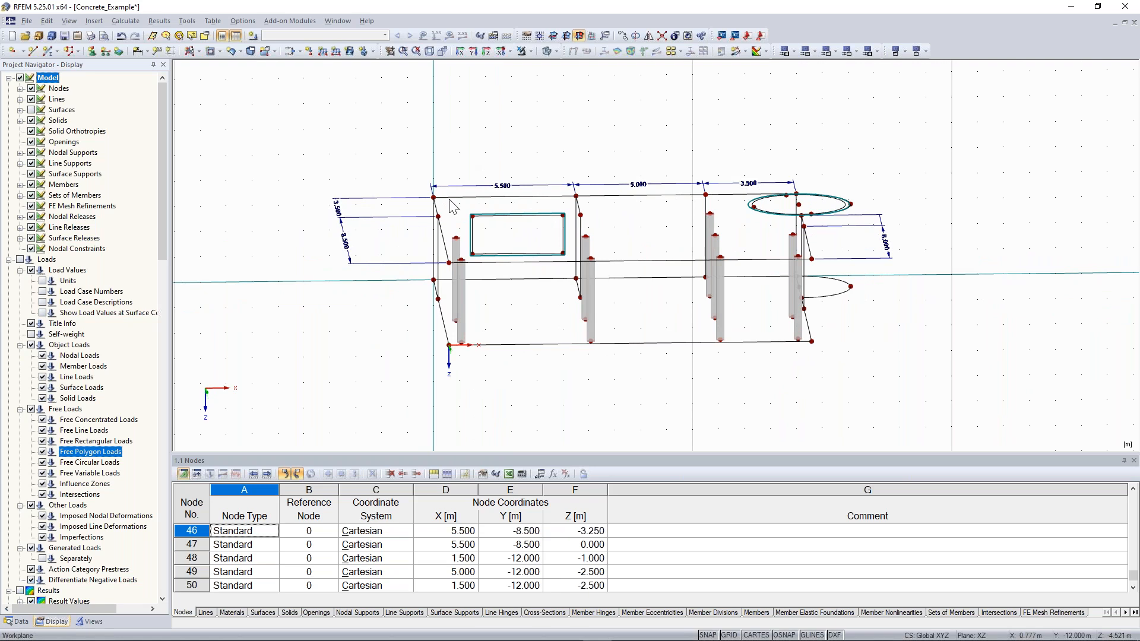
pyautogui.keyDown('ctrl'); pyautogui.moveTo(450, 200); pyautogui.dragTo(425, 138, button='middle'); pyautogui.keyUp('ctrl')
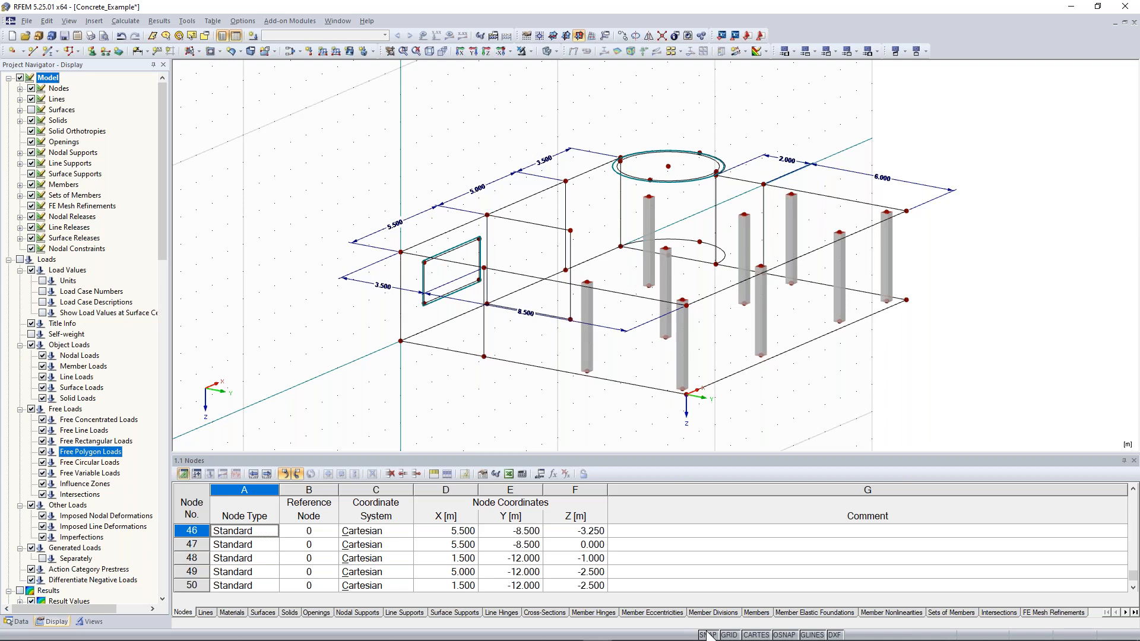
pyautogui.scroll(1, 488, 214)
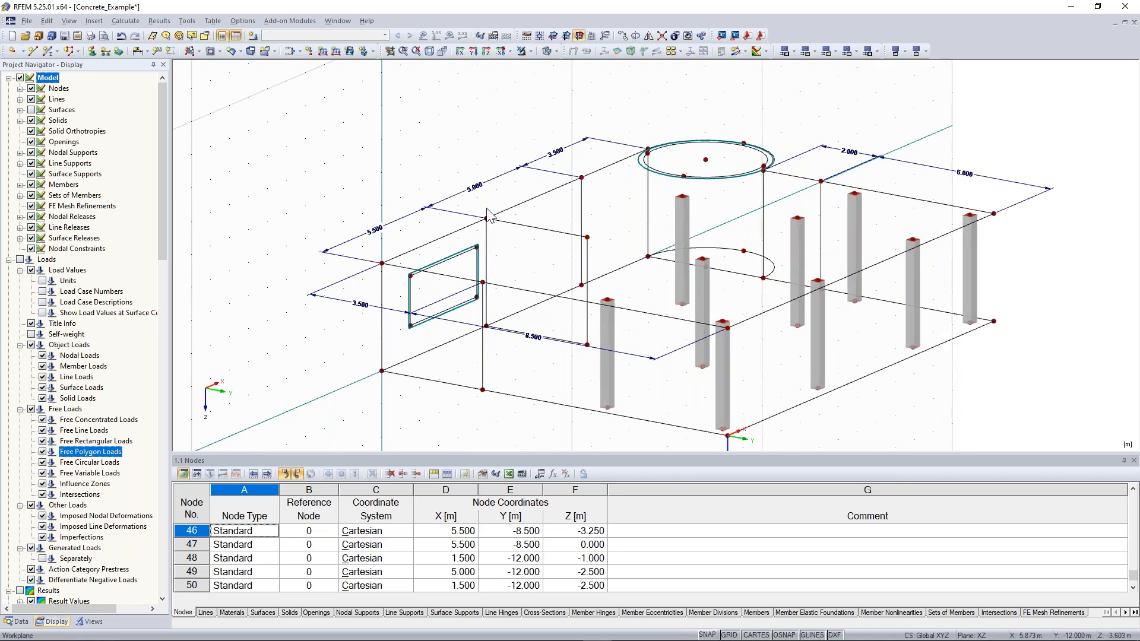
pyautogui.scroll(-1, 488, 215)
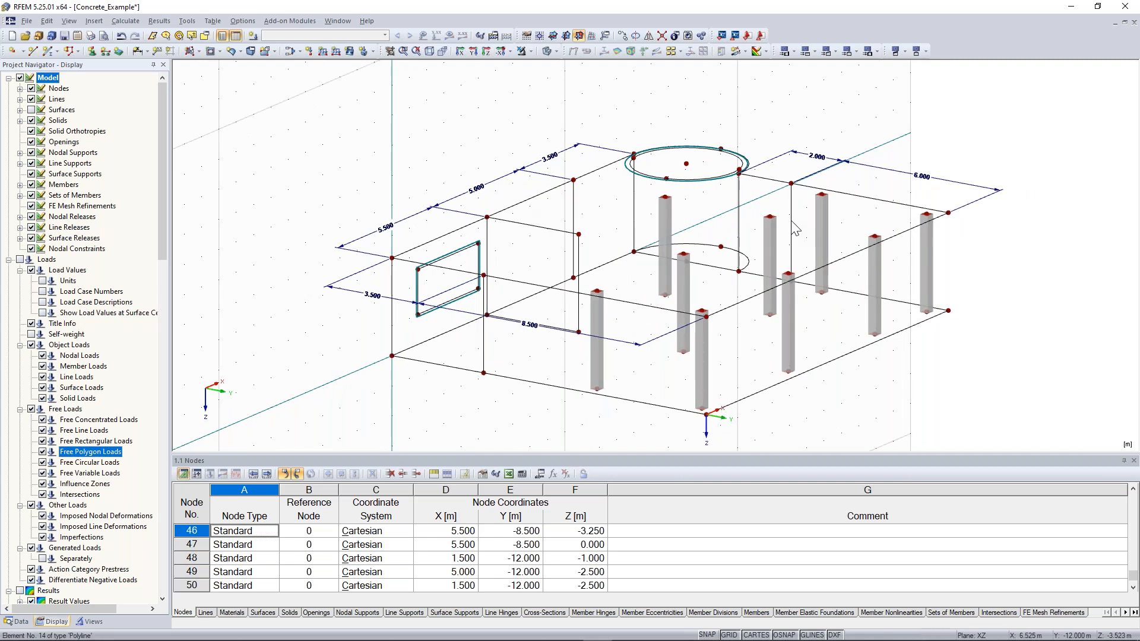
pyautogui.keyDown('ctrl'); pyautogui.moveTo(796, 228); pyautogui.dragTo(691, 306, button='middle'); pyautogui.keyUp('ctrl')
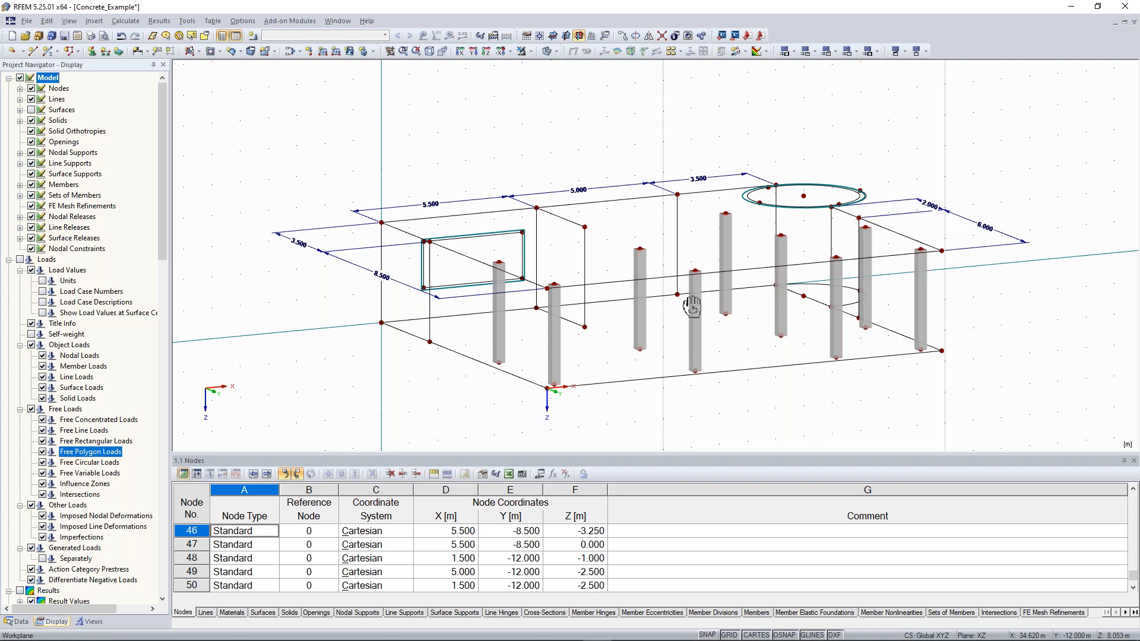
pyautogui.keyDown('ctrl'); pyautogui.moveTo(691, 306); pyautogui.dragTo(68, 144, button='middle'); pyautogui.keyUp('ctrl')
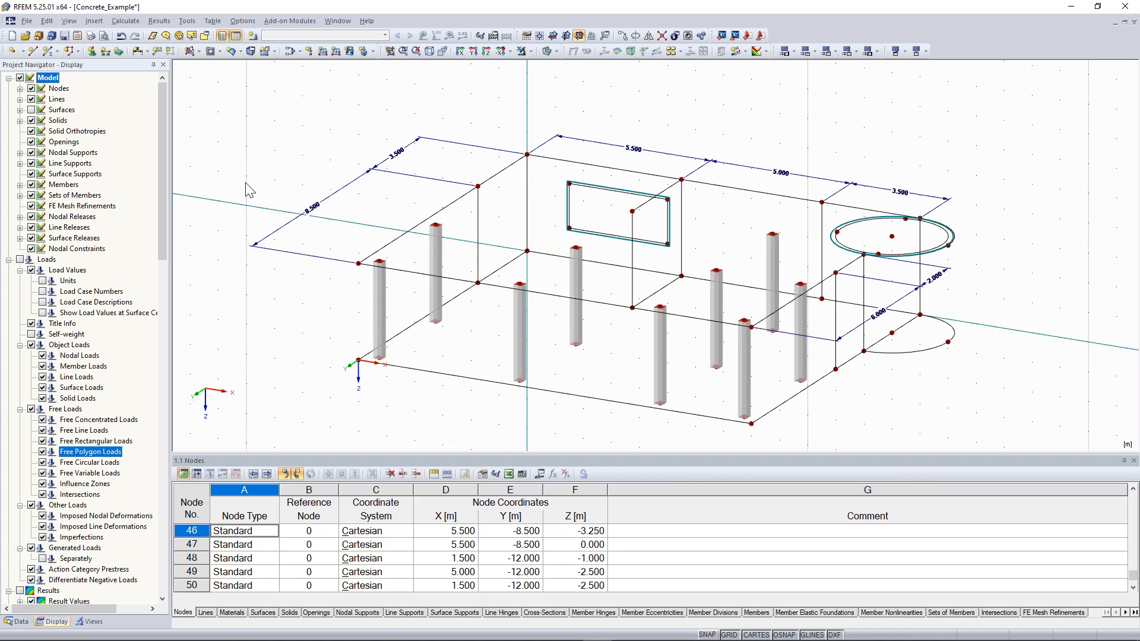
pyautogui.keyDown('ctrl'); pyautogui.moveTo(244, 183); pyautogui.dragTo(254, 178, button='middle'); pyautogui.keyUp('ctrl')
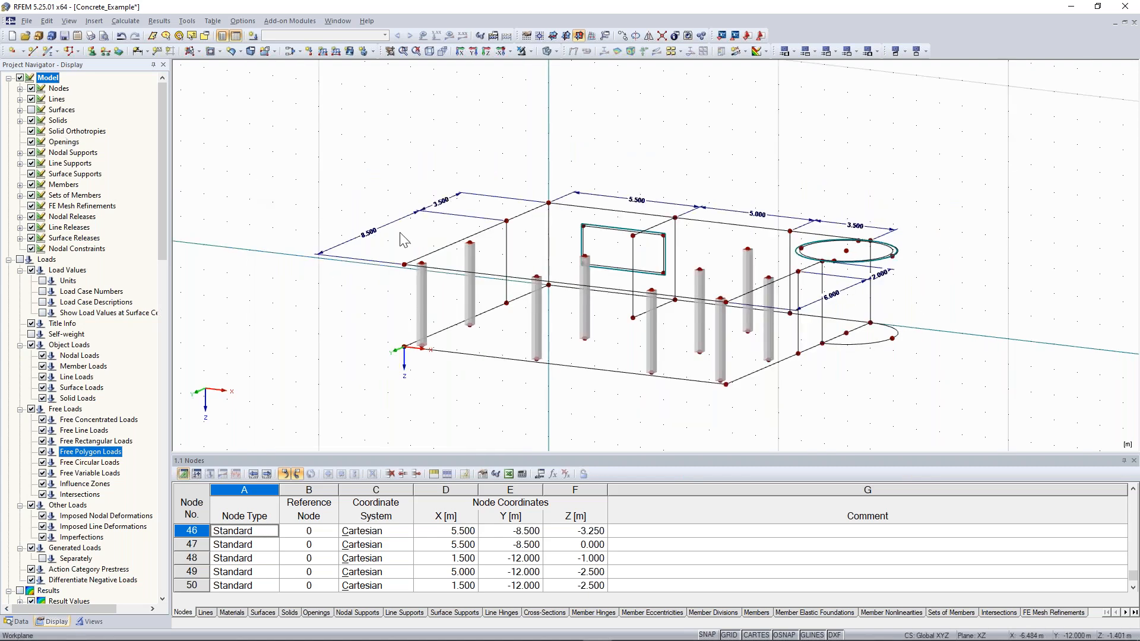
pyautogui.keyDown('ctrl'); pyautogui.moveTo(321, 159); pyautogui.dragTo(531, 181, button='middle'); pyautogui.keyUp('ctrl')
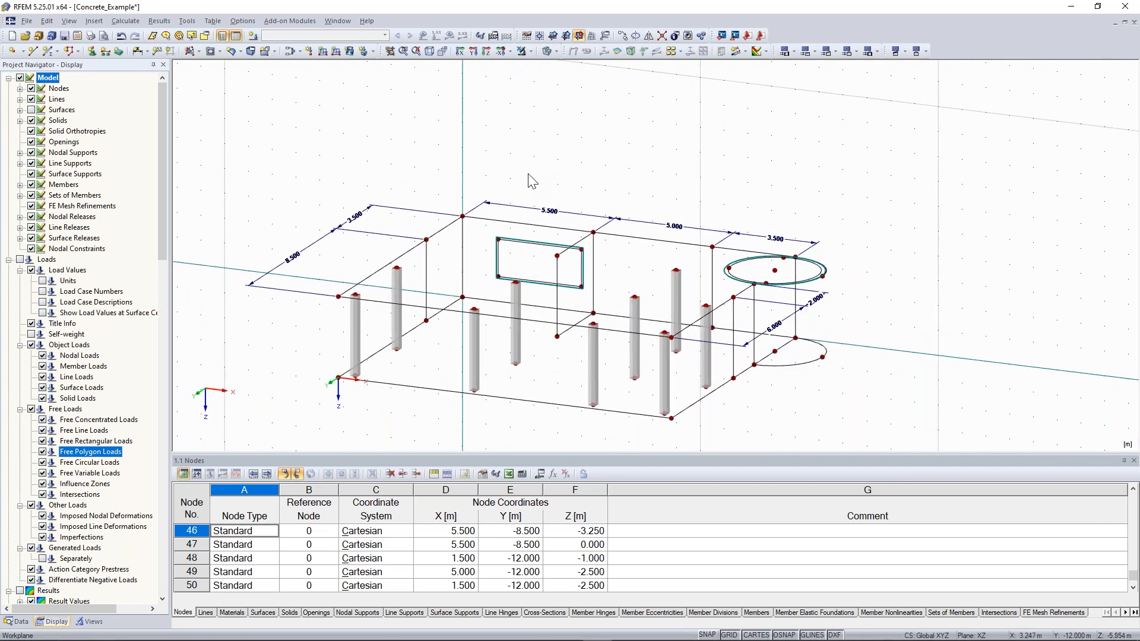
pyautogui.scroll(1, 531, 181)
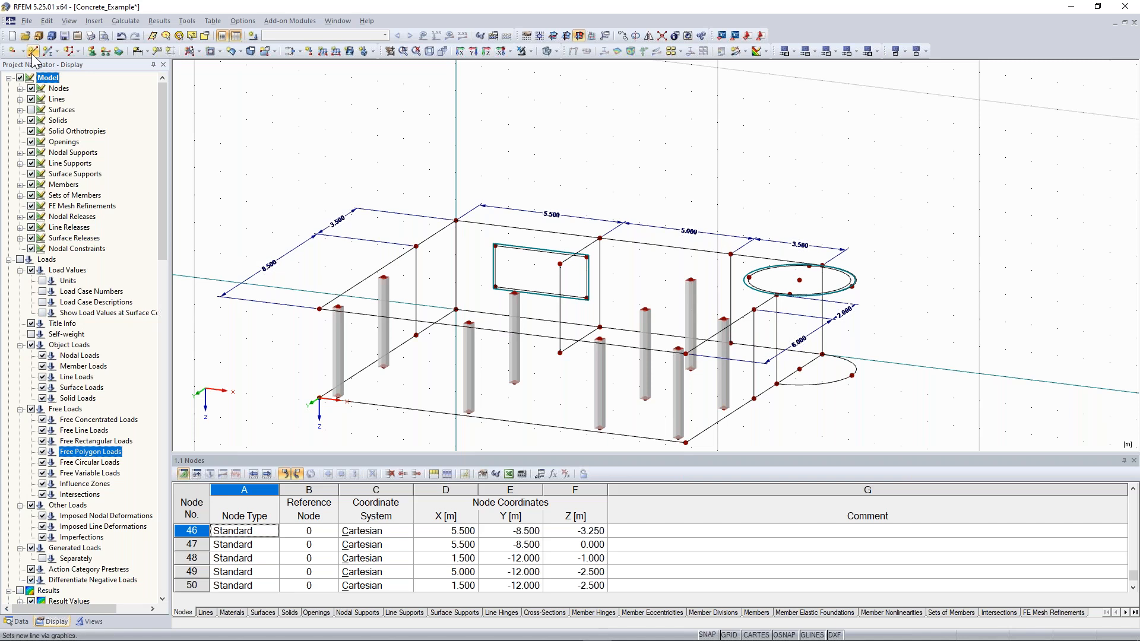
# Inspect the front corner column's member properties and its line's member settings, leaving both unchanged.
pyautogui.keyDown('ctrl'); pyautogui.moveTo(252, 374); pyautogui.dragTo(300, 347, button='middle'); pyautogui.keyUp('ctrl')
pyautogui.scroll(2, 300, 347)
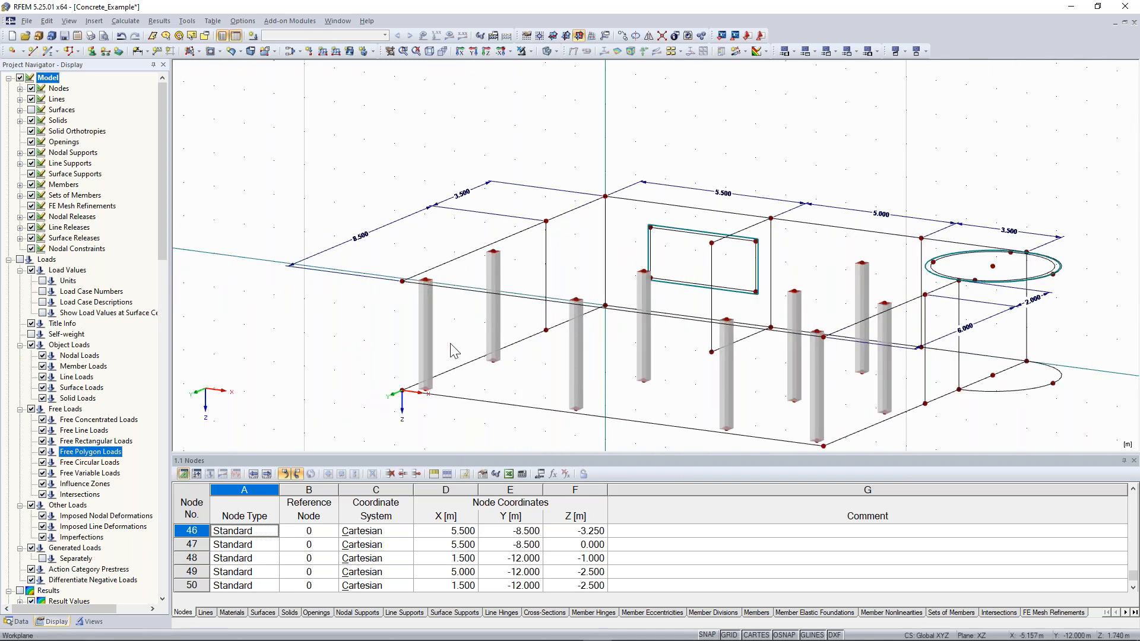
pyautogui.click(450, 342)
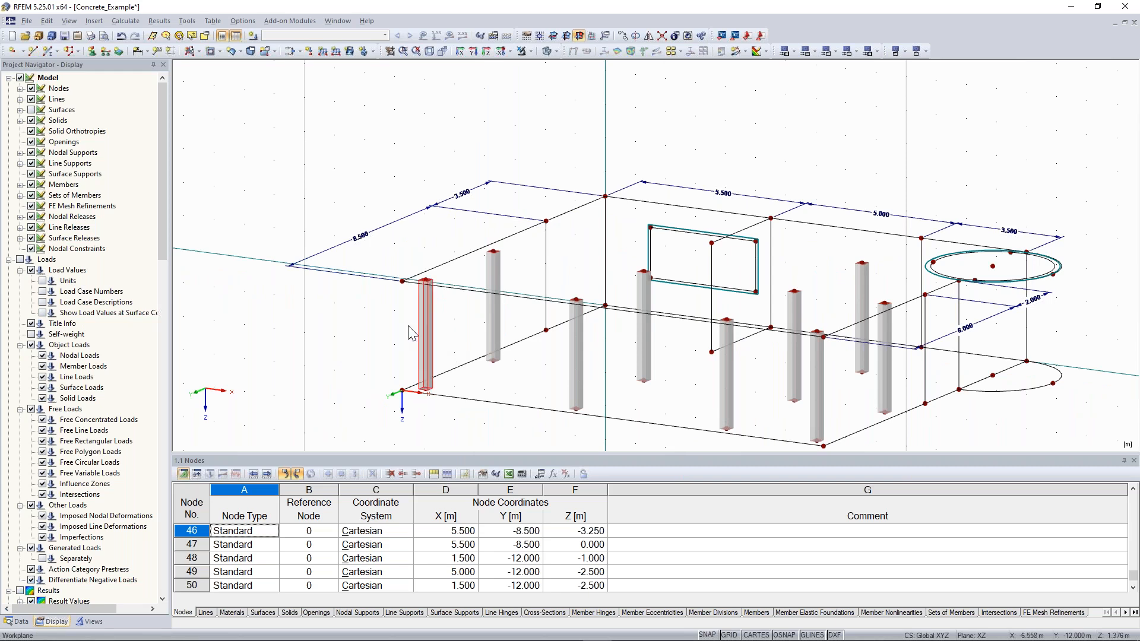
pyautogui.rightClick(426, 325)
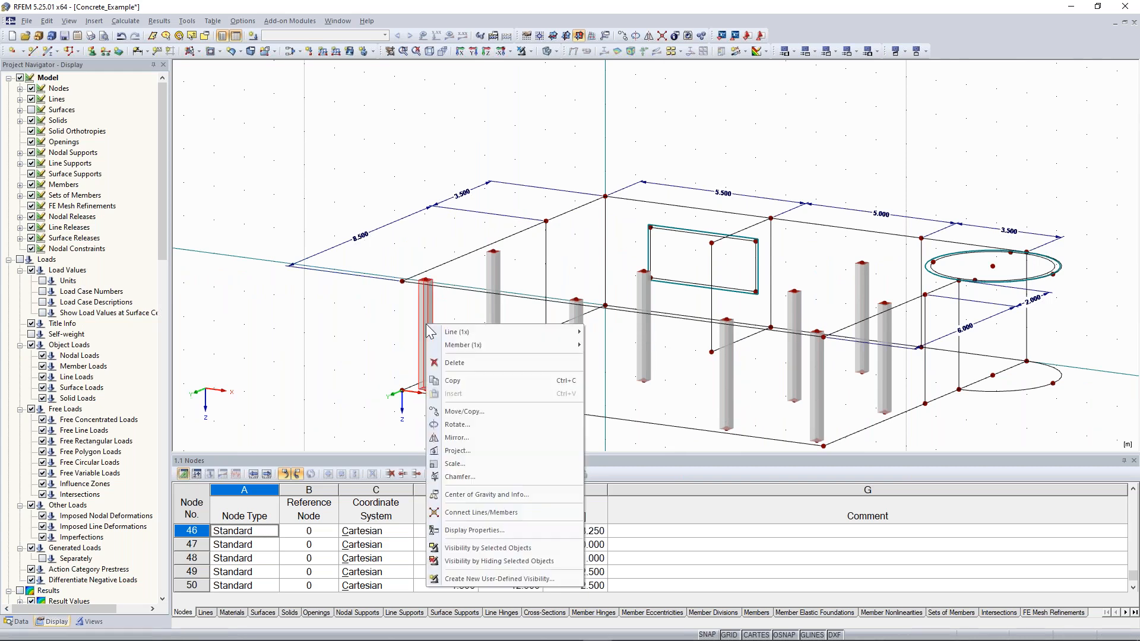
pyautogui.moveTo(462, 346)
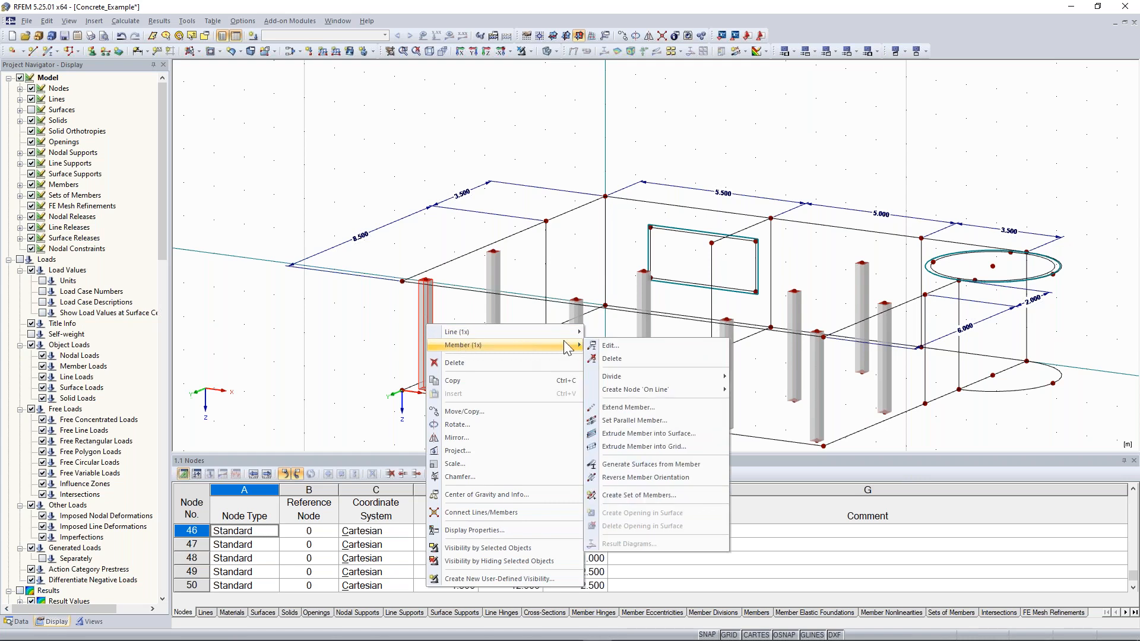
pyautogui.click(628, 345)
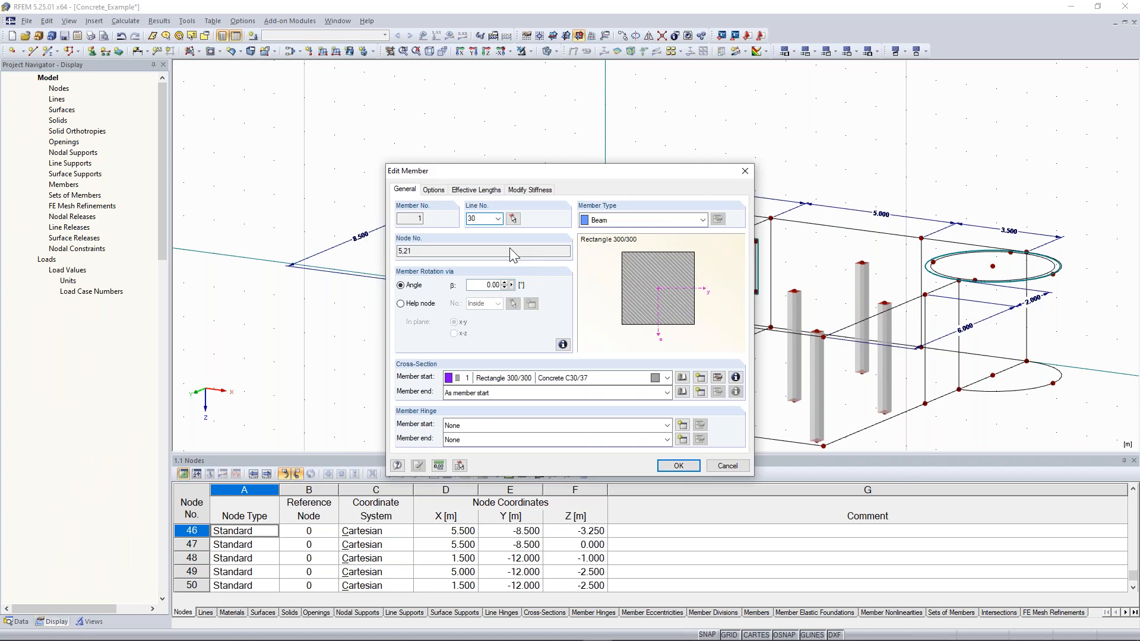
pyautogui.rightClick(429, 318)
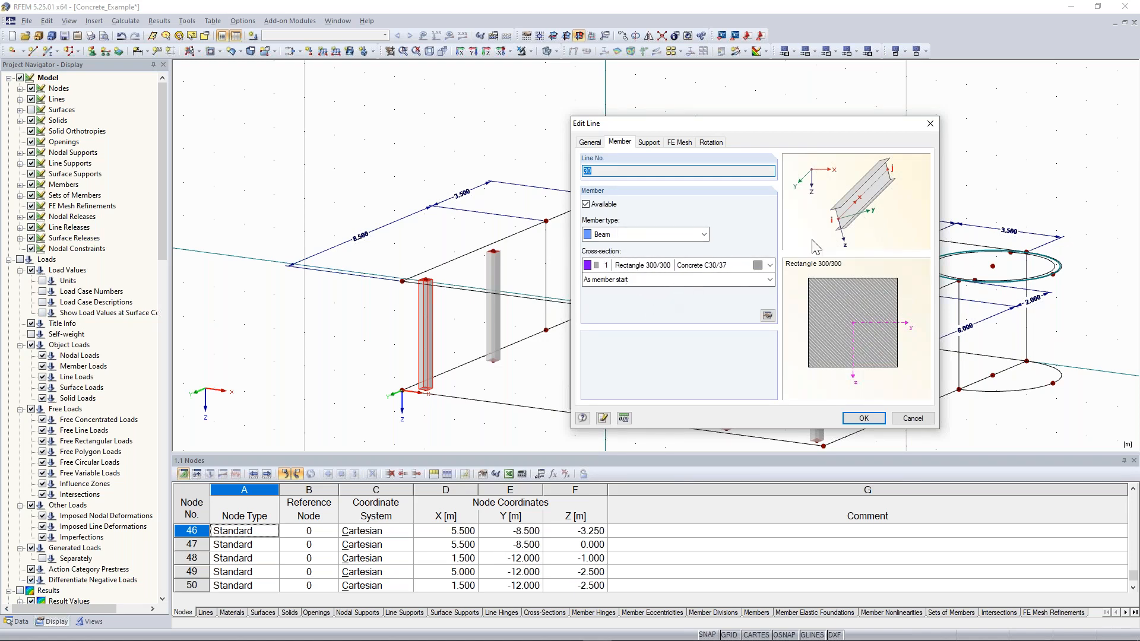
pyautogui.click(931, 124)
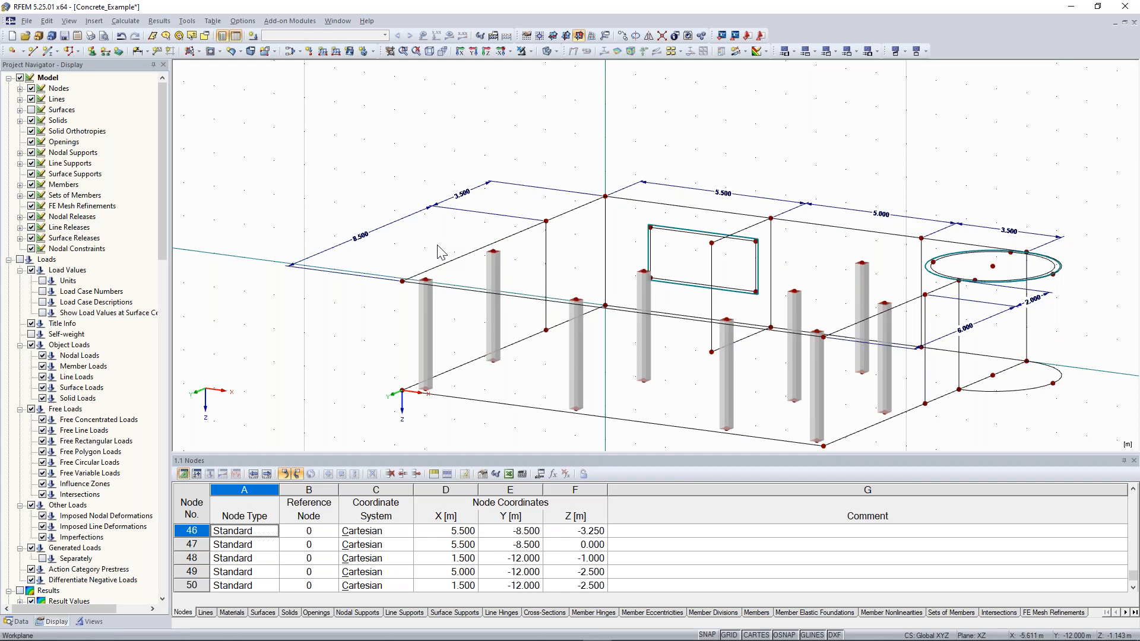
# Draw a two-segment roof-level line from the side wall's top node through the partition wall's node at X 5.5, Y -8.5, Z -3.25 m to the column top.
pyautogui.moveTo(840, 164); pyautogui.dragTo(725, 154, button='middle')
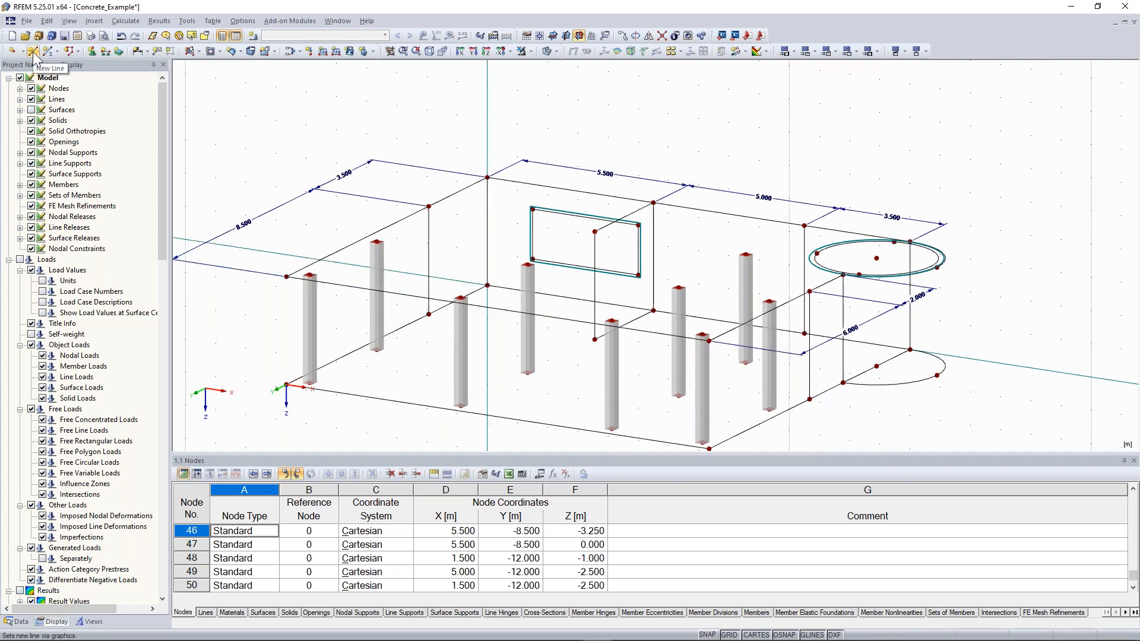
pyautogui.click(33, 53)
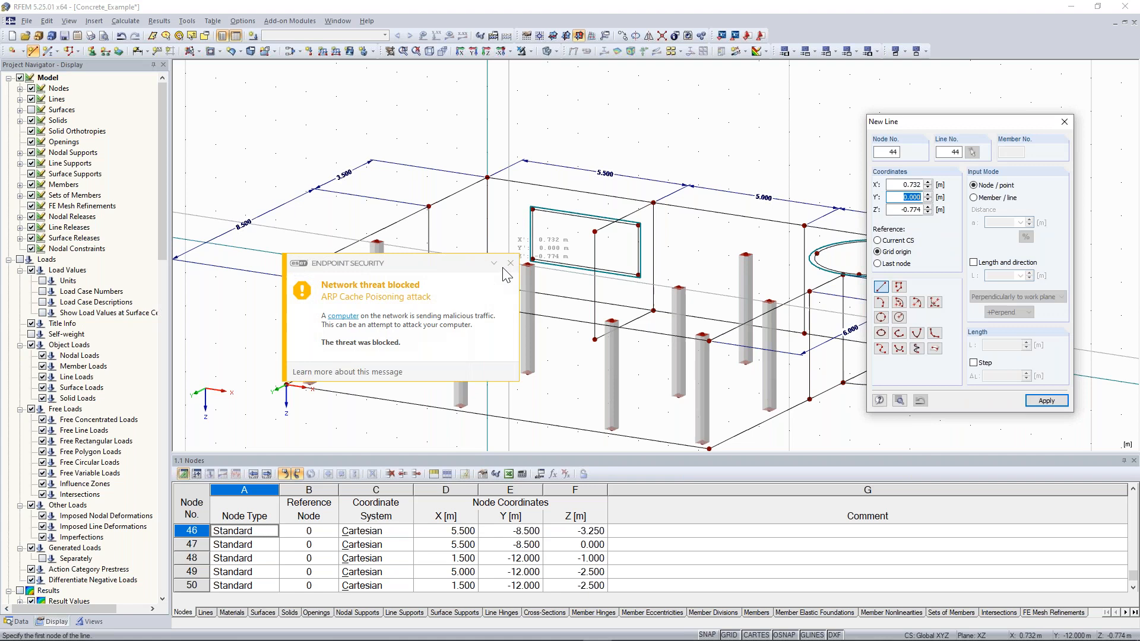
pyautogui.moveTo(722, 152); pyautogui.dragTo(694, 178, button='middle')
pyautogui.click(412, 216)
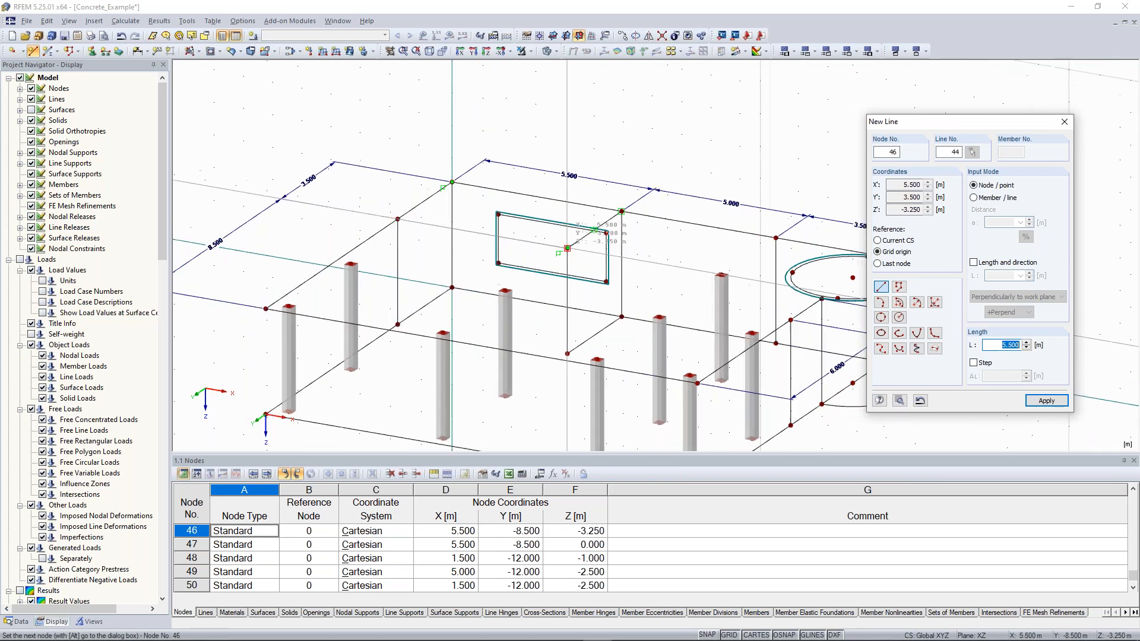
pyautogui.click(567, 248)
pyautogui.click(722, 275)
pyautogui.rightClick(721, 274)
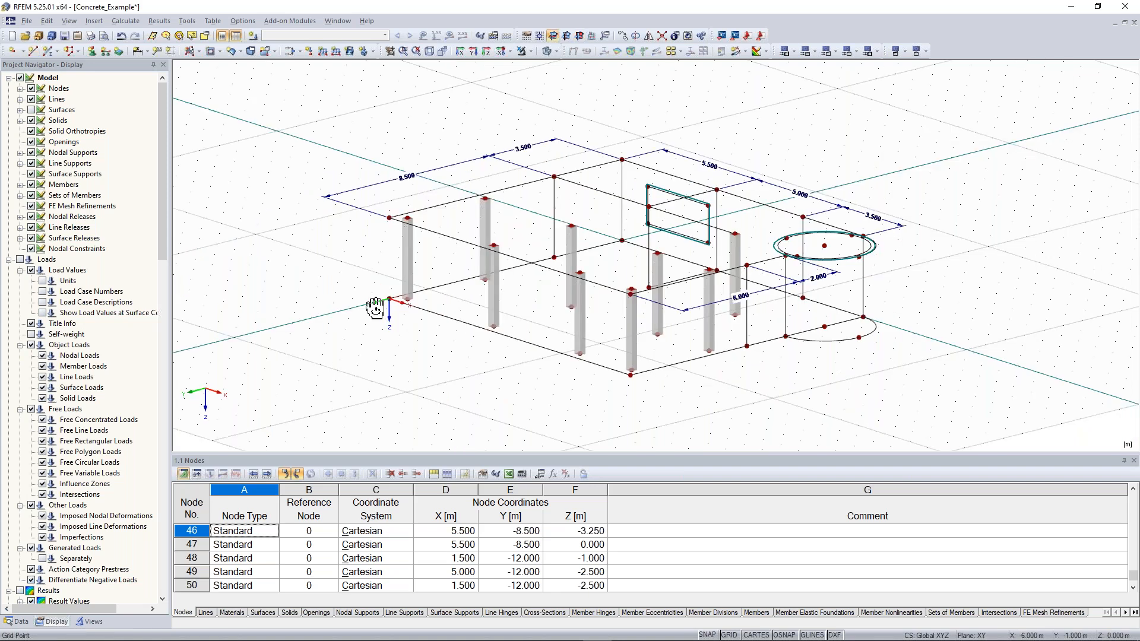
# Place the grid and XY work plane origin on the building's front base corner node beside the corner column.
pyautogui.keyDown('ctrl'); pyautogui.moveTo(376, 307); pyautogui.dragTo(436, 350, button='middle'); pyautogui.keyUp('ctrl')
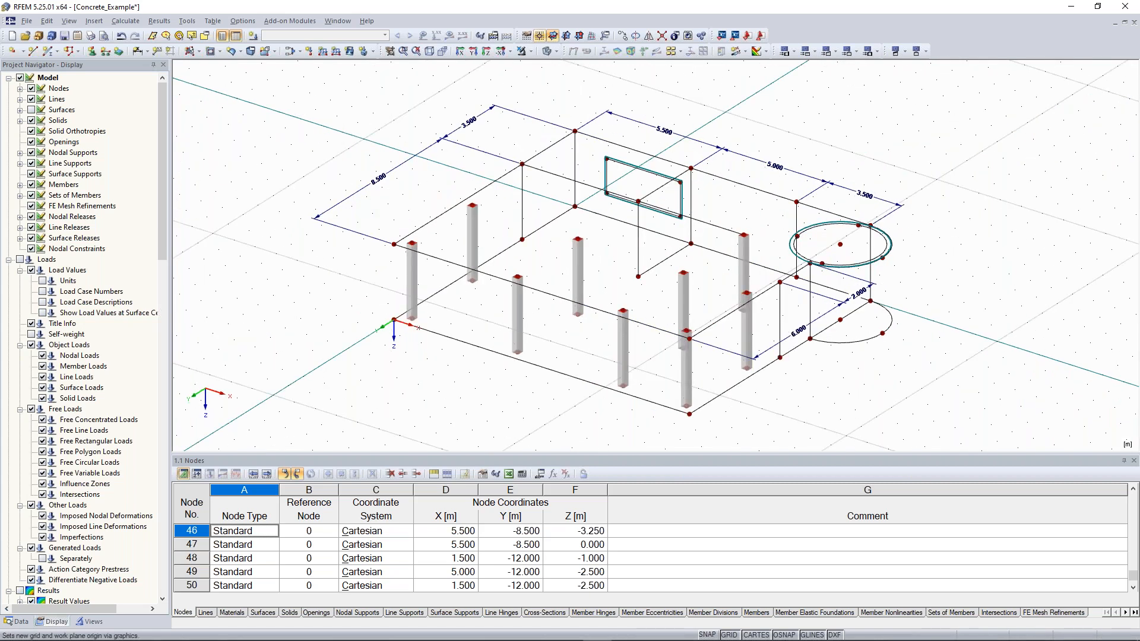
pyautogui.click(394, 319)
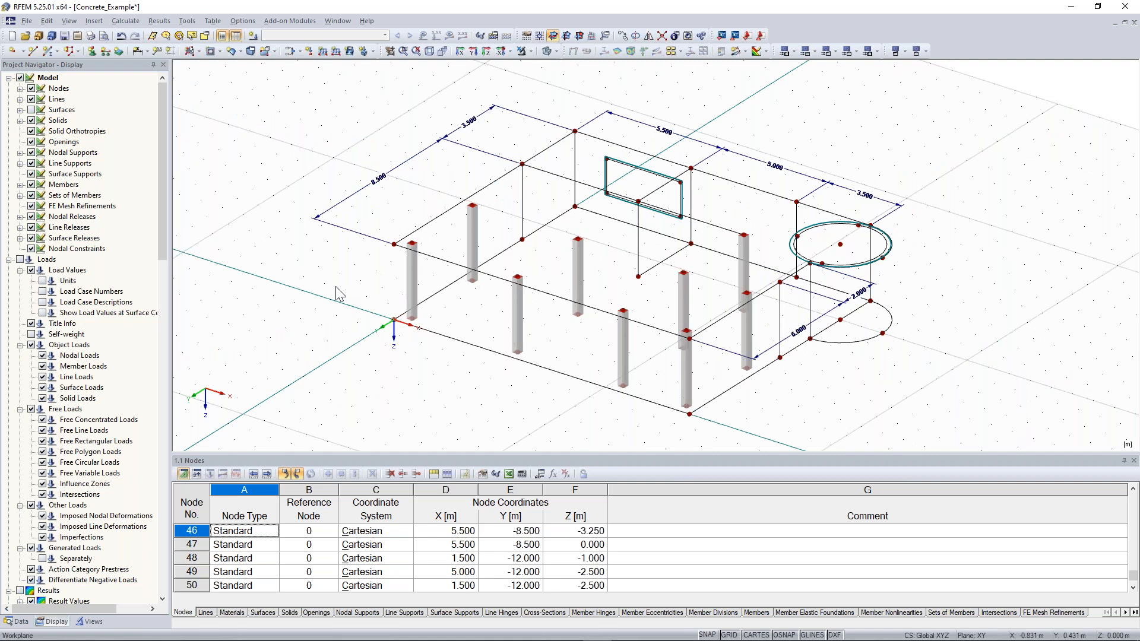
pyautogui.scroll(-2, 408, 272)
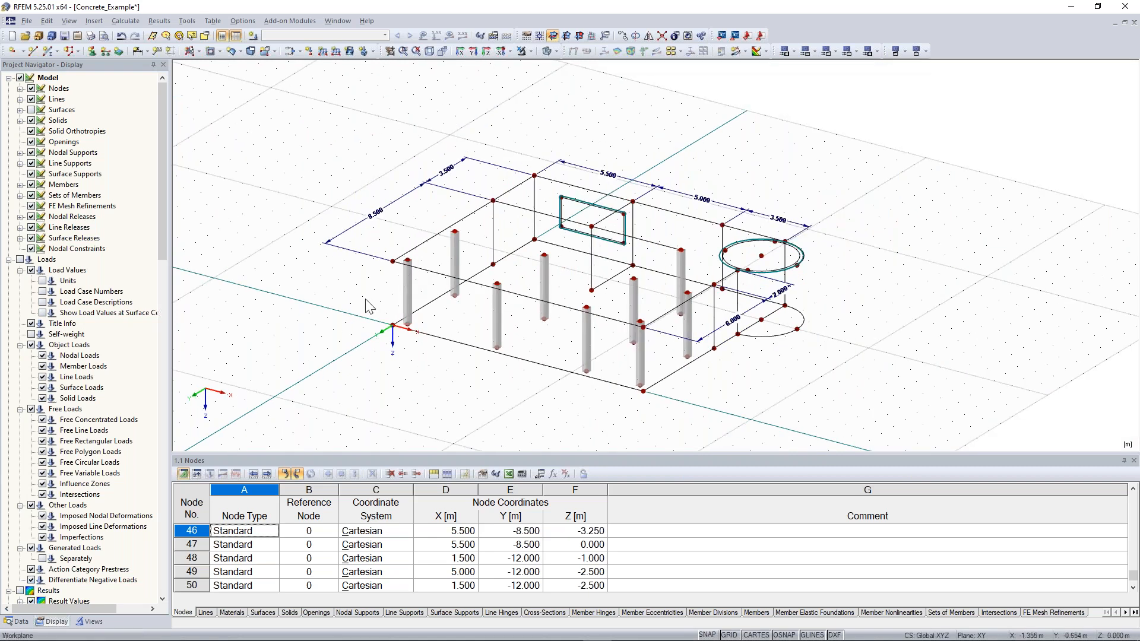
pyautogui.scroll(1, 487, 237)
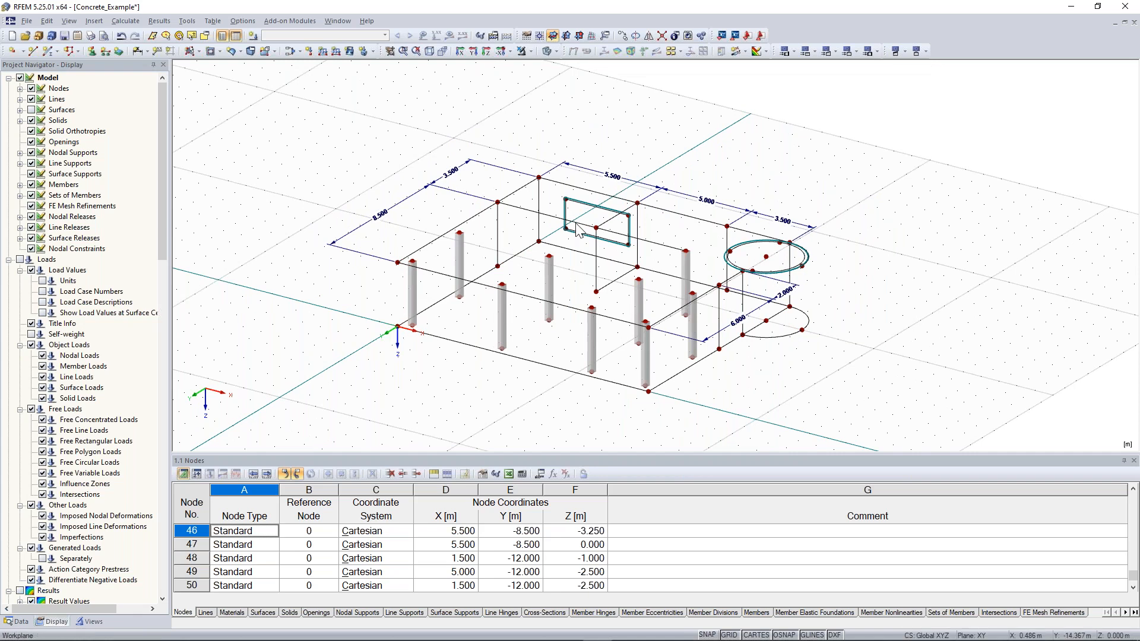
# Assign a new member of type Rib to the two new roof-level lines 44 and 45.
pyautogui.scroll(1, 619, 213)
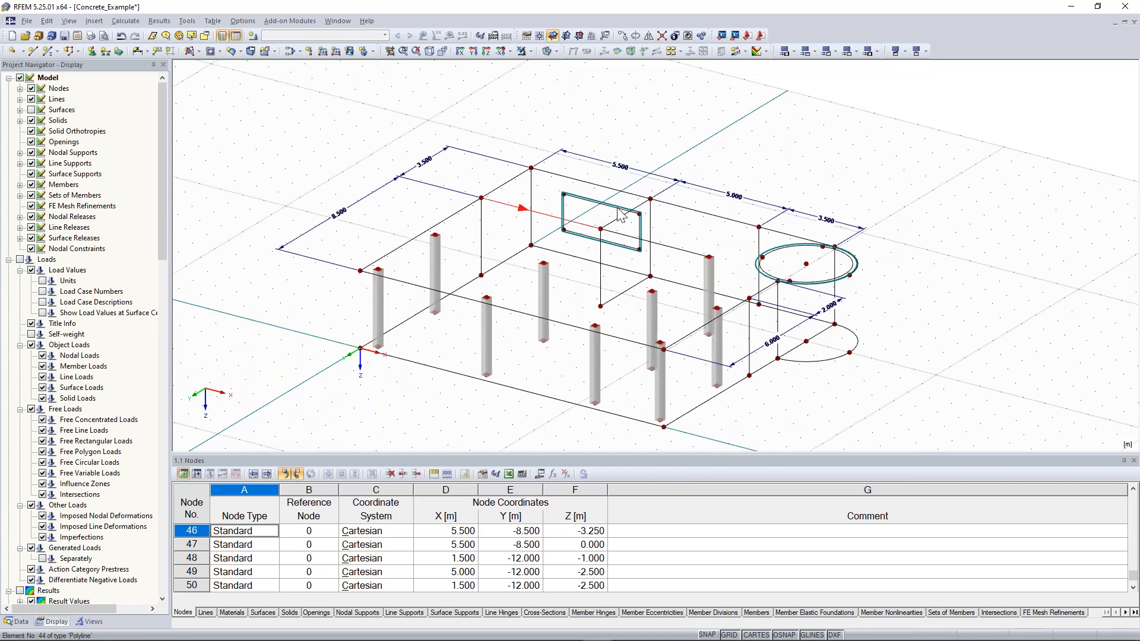
pyautogui.scroll(1, 612, 234)
pyautogui.keyDown('ctrl'); pyautogui.moveTo(715, 180); pyautogui.dragTo(728, 194, button='middle'); pyautogui.keyUp('ctrl')
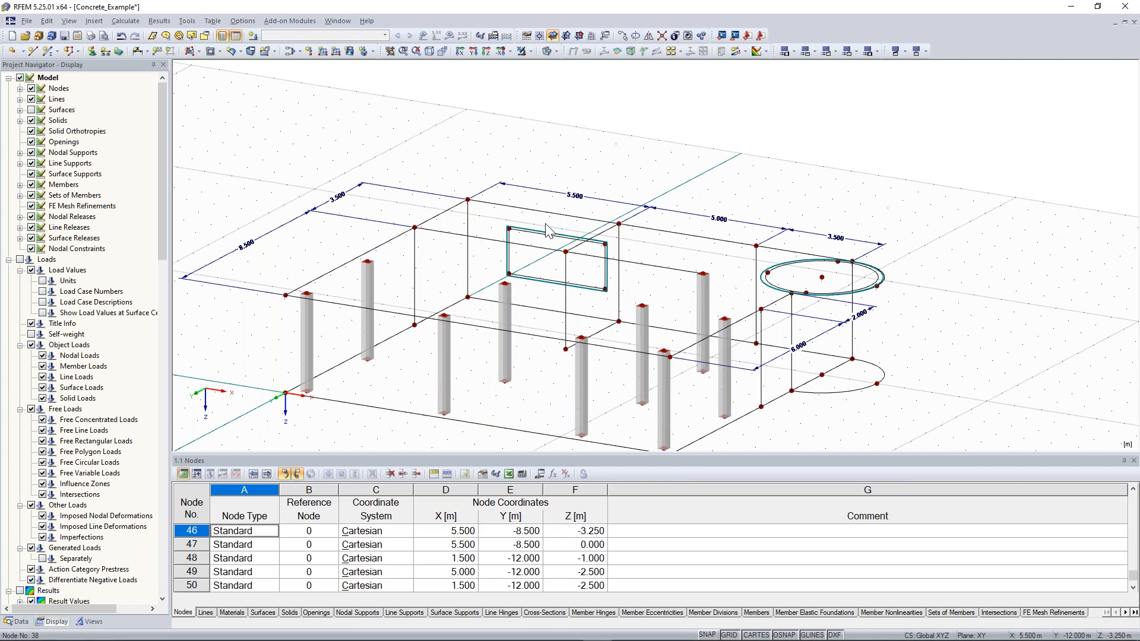
pyautogui.rightClick(654, 268)
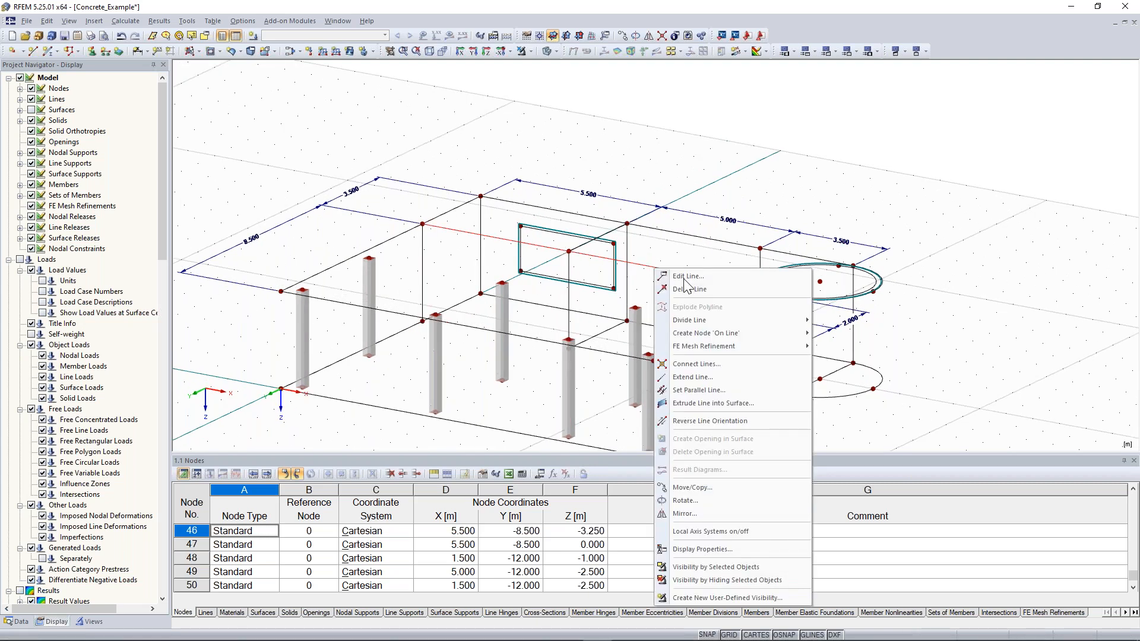
pyautogui.click(686, 277)
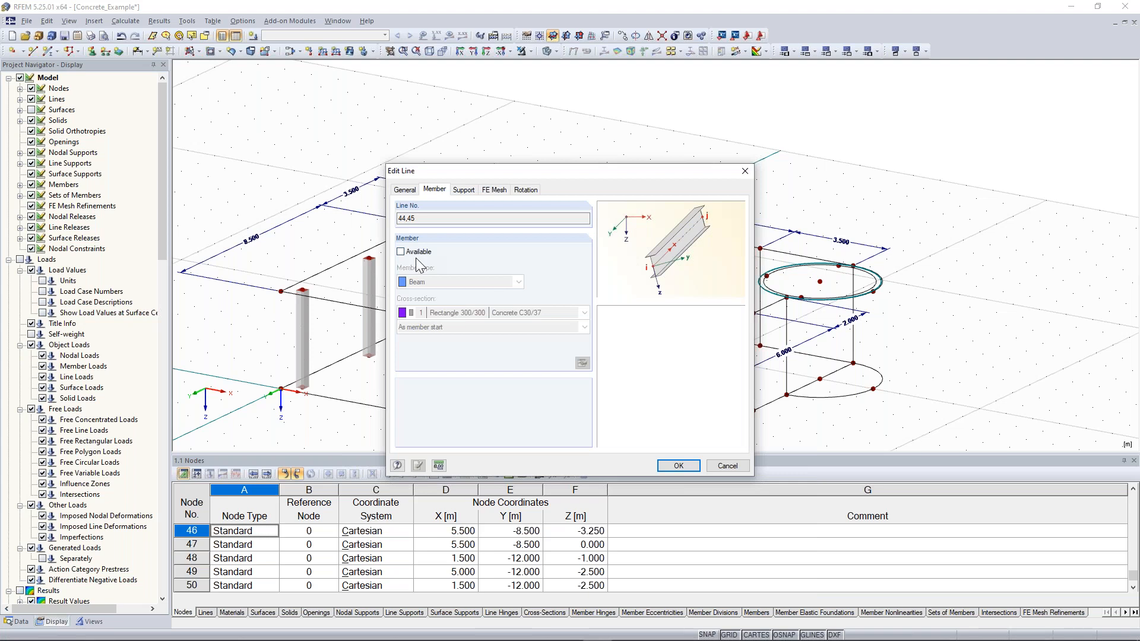
pyautogui.click(413, 254)
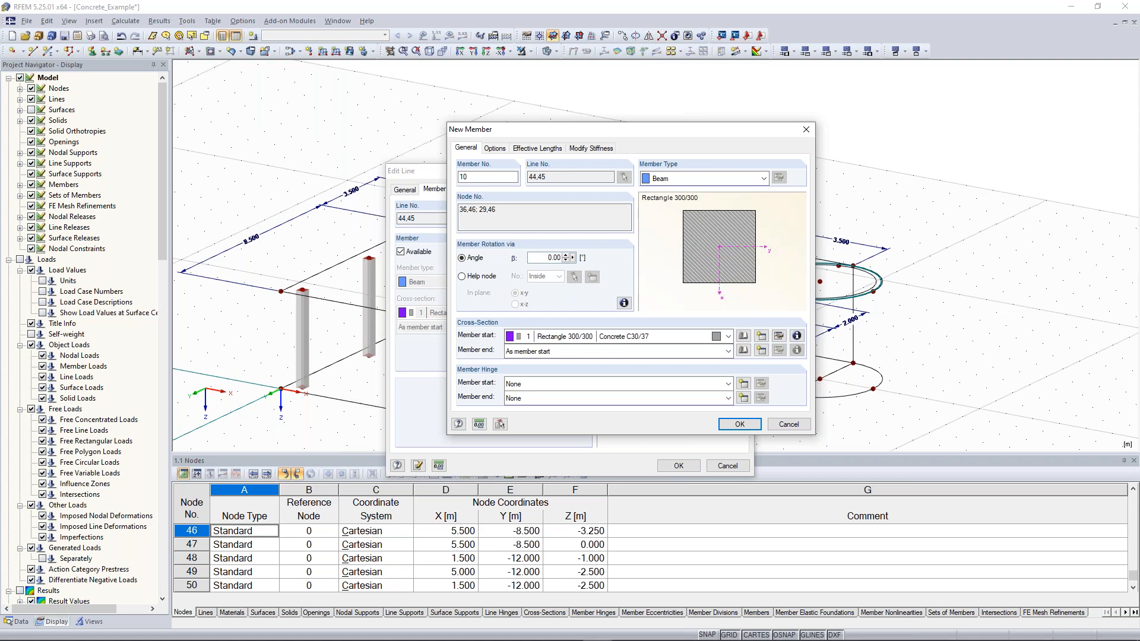
pyautogui.click(762, 179)
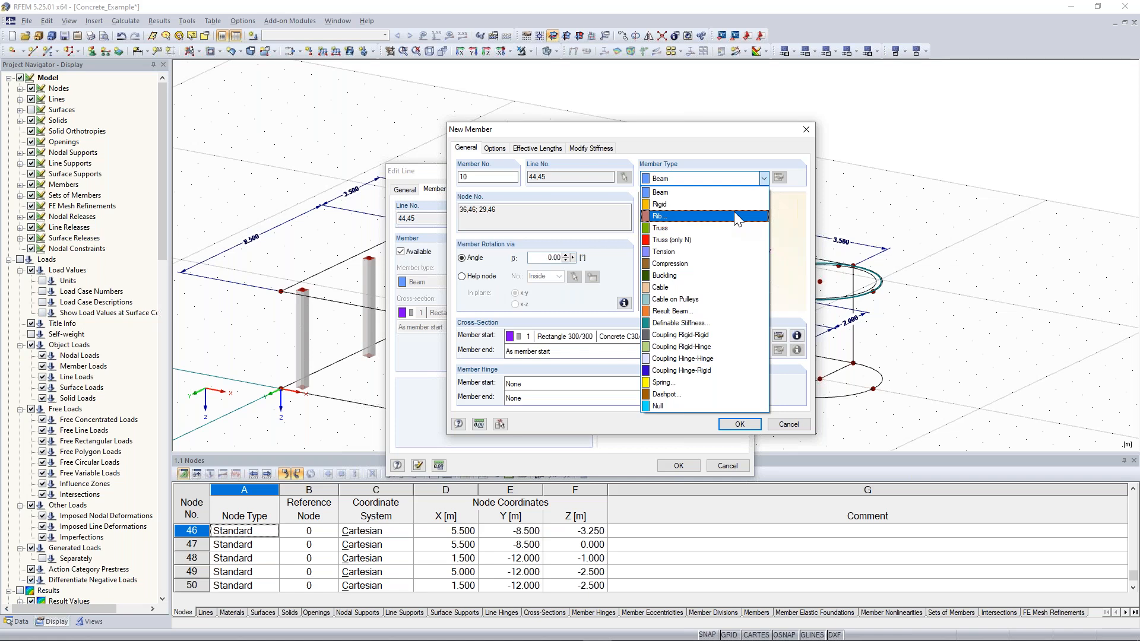
pyautogui.click(735, 215)
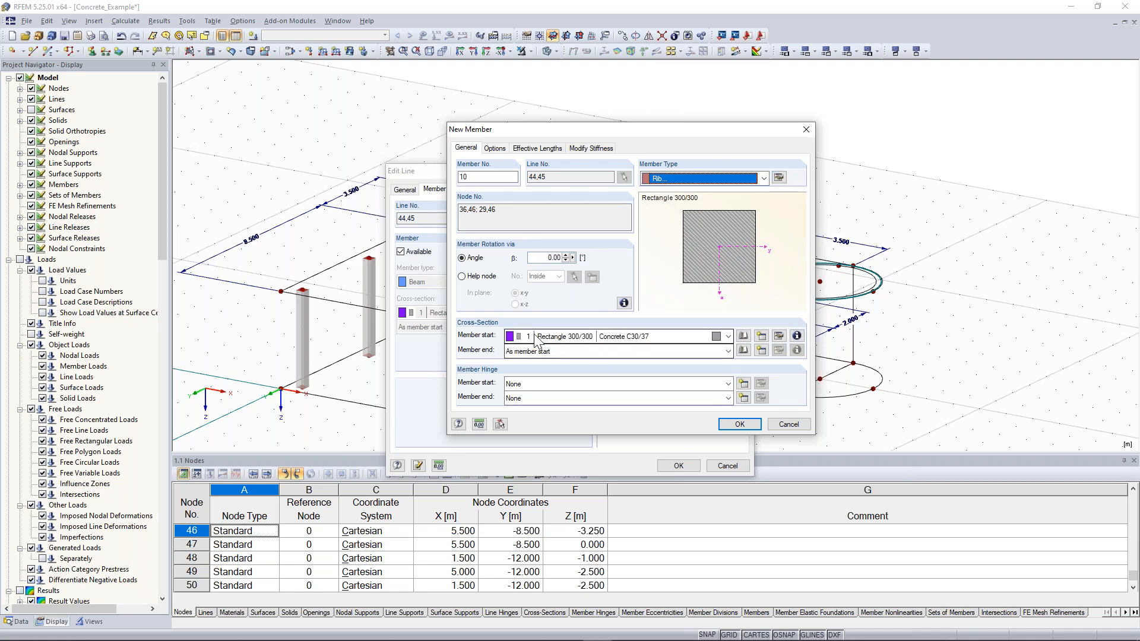
# Create a solid rectangular cross-section 200 mm wide and 150 mm high in Concrete C30/37 for the rib's member start.
pyautogui.click(761, 336)
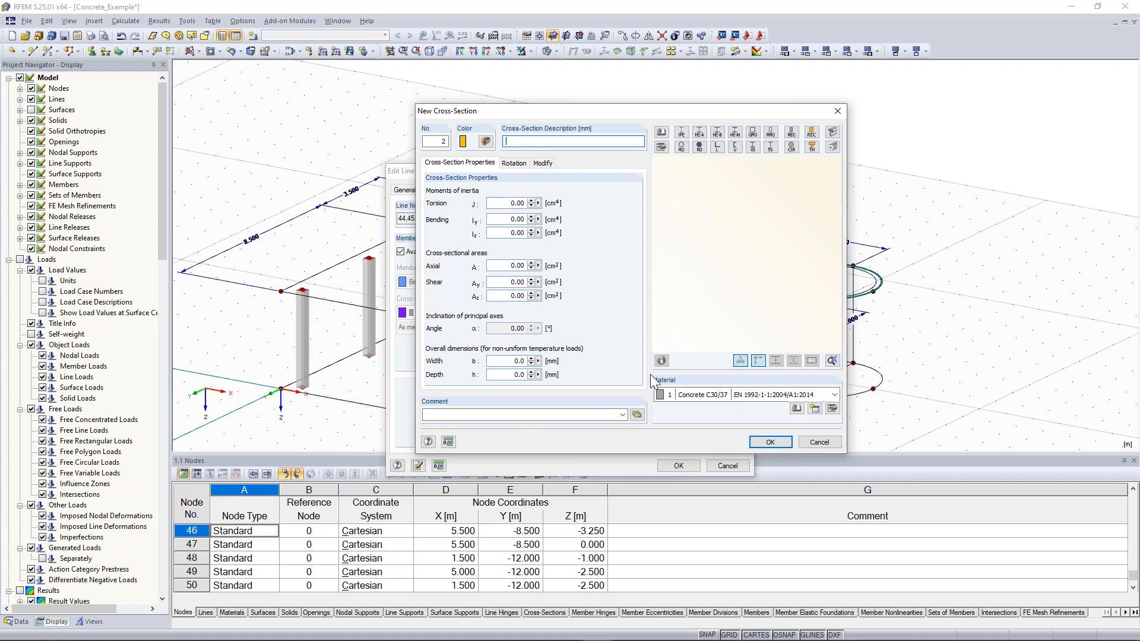
pyautogui.click(793, 136)
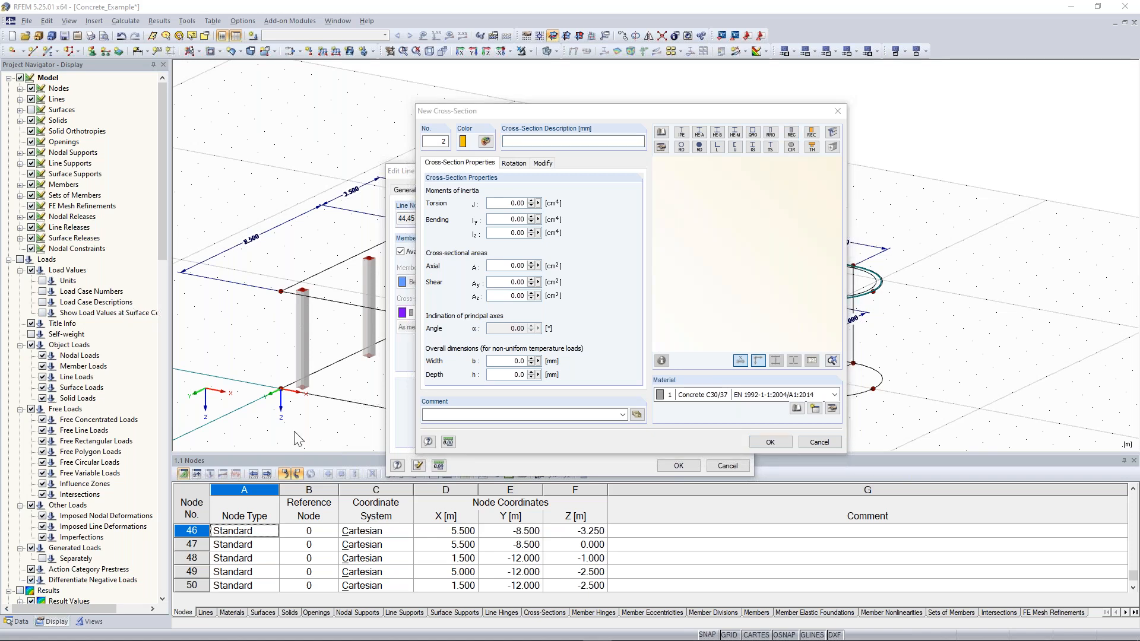
pyautogui.write('200')
pyautogui.click(562, 169)
pyautogui.write('150')
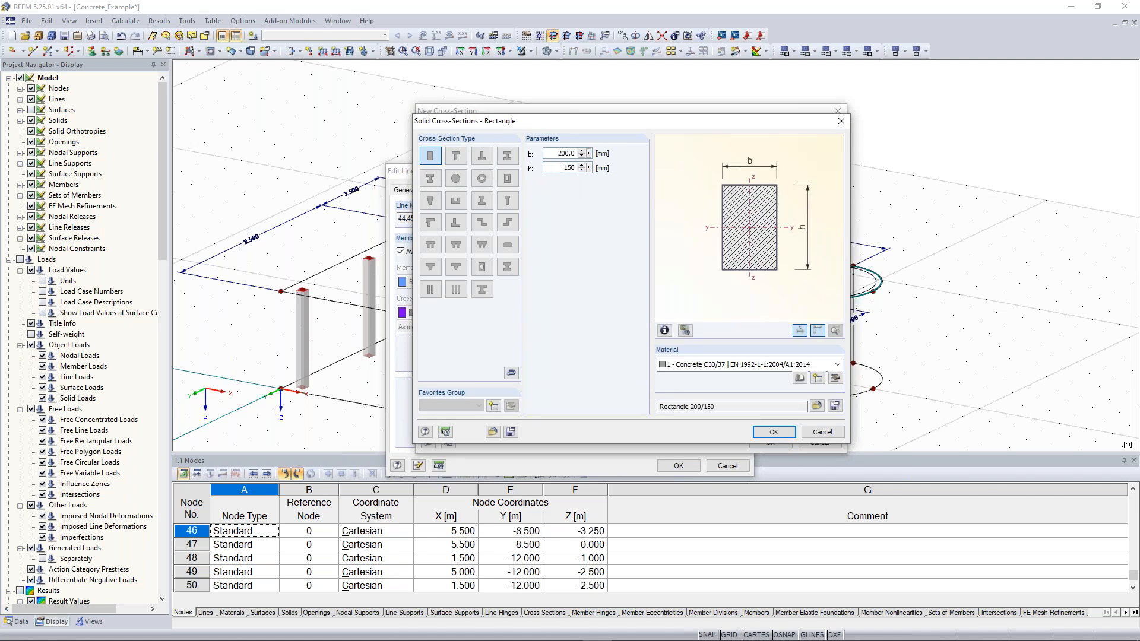
pyautogui.click(785, 432)
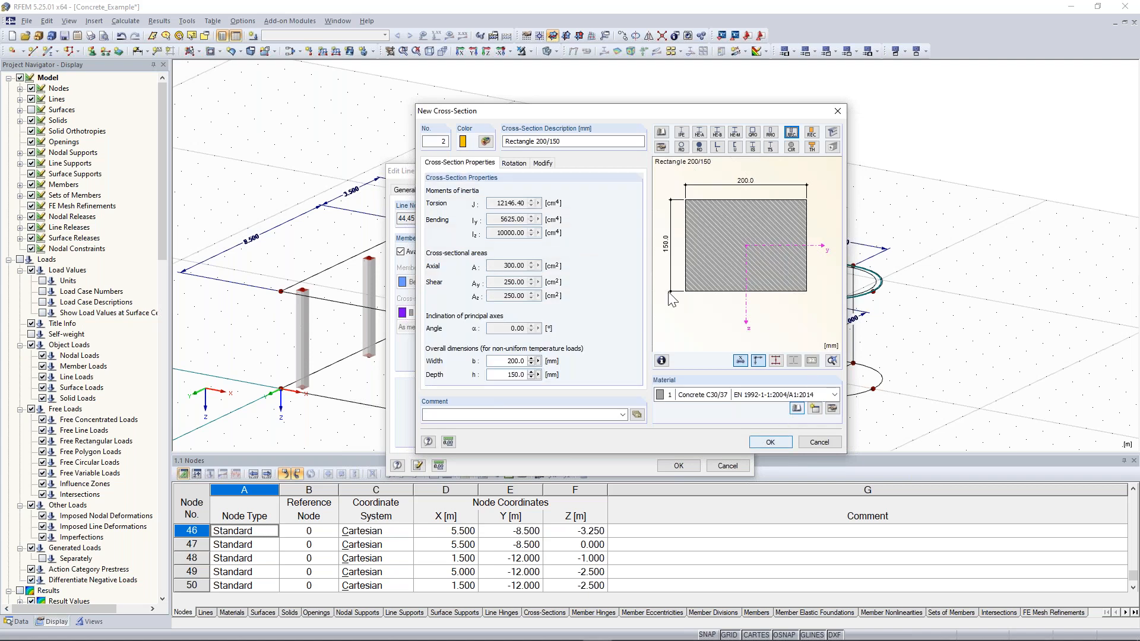
pyautogui.click(770, 442)
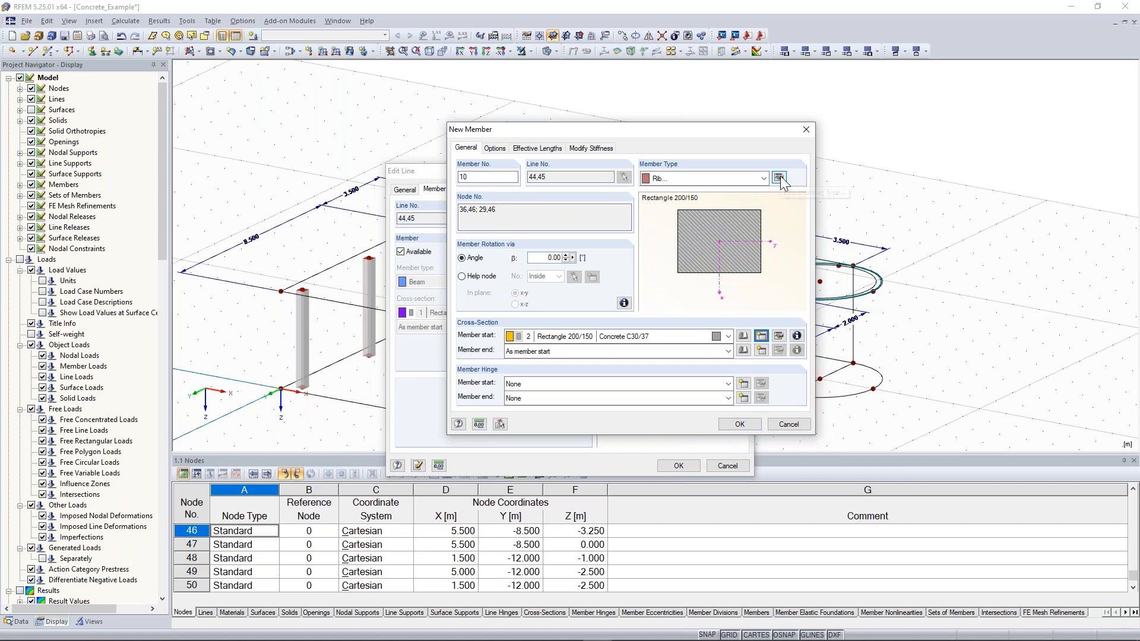
# Set the rib's position and alignment to the +z-side of the surface.
pyautogui.click(778, 178)
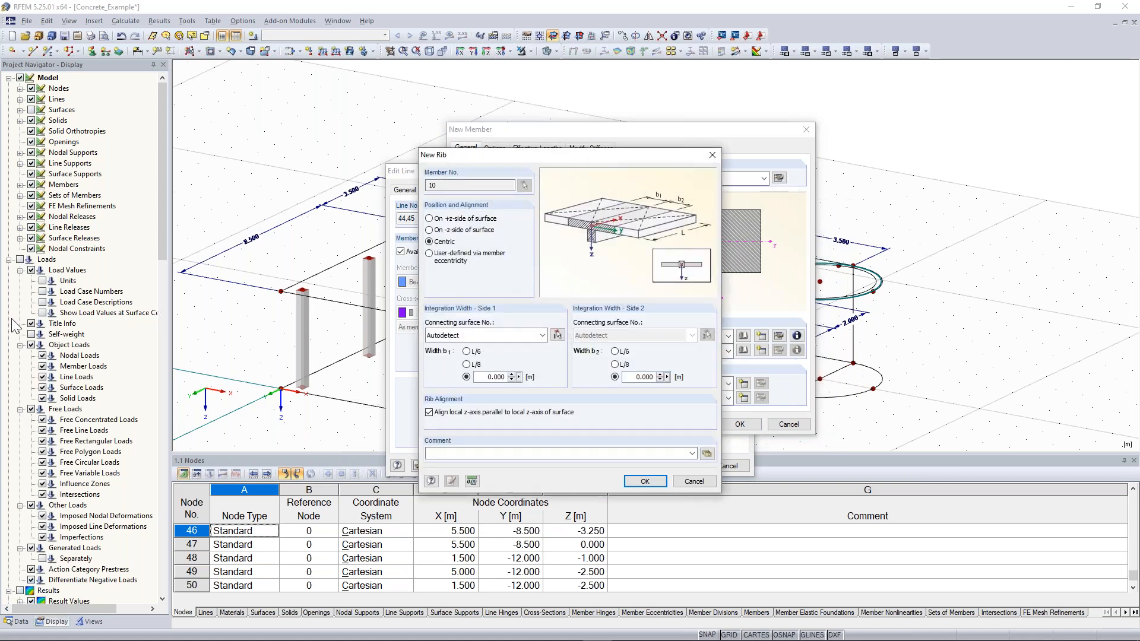
pyautogui.moveTo(508, 158); pyautogui.dragTo(618, 162)
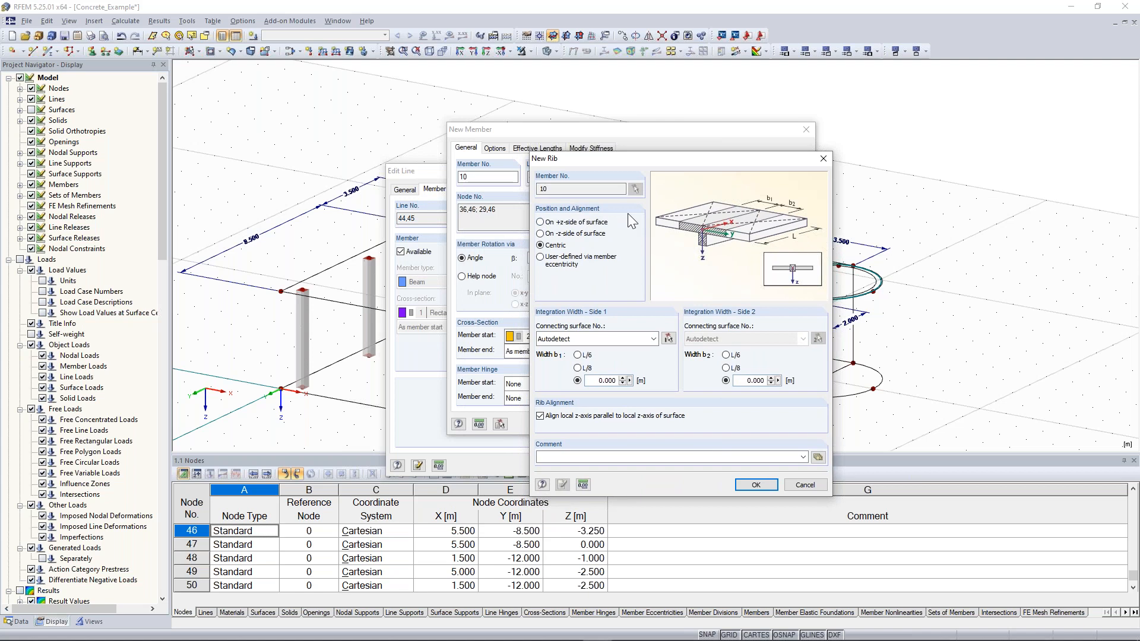
pyautogui.click(590, 234)
pyautogui.click(586, 223)
pyautogui.moveTo(666, 158); pyautogui.dragTo(599, 151)
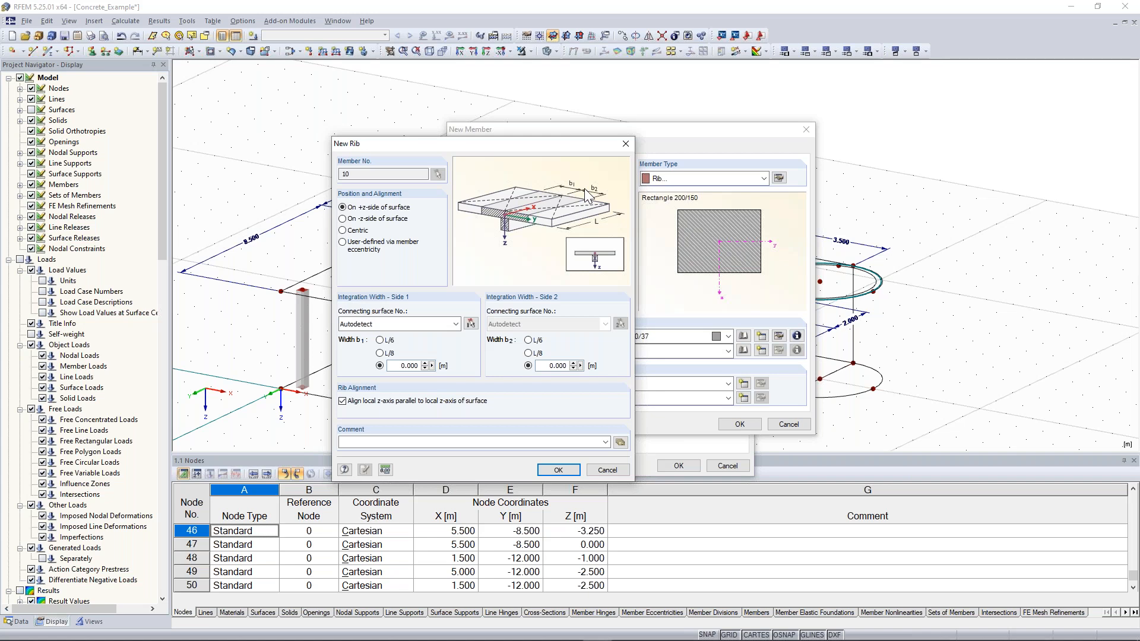
pyautogui.moveTo(519, 144); pyautogui.dragTo(832, 134)
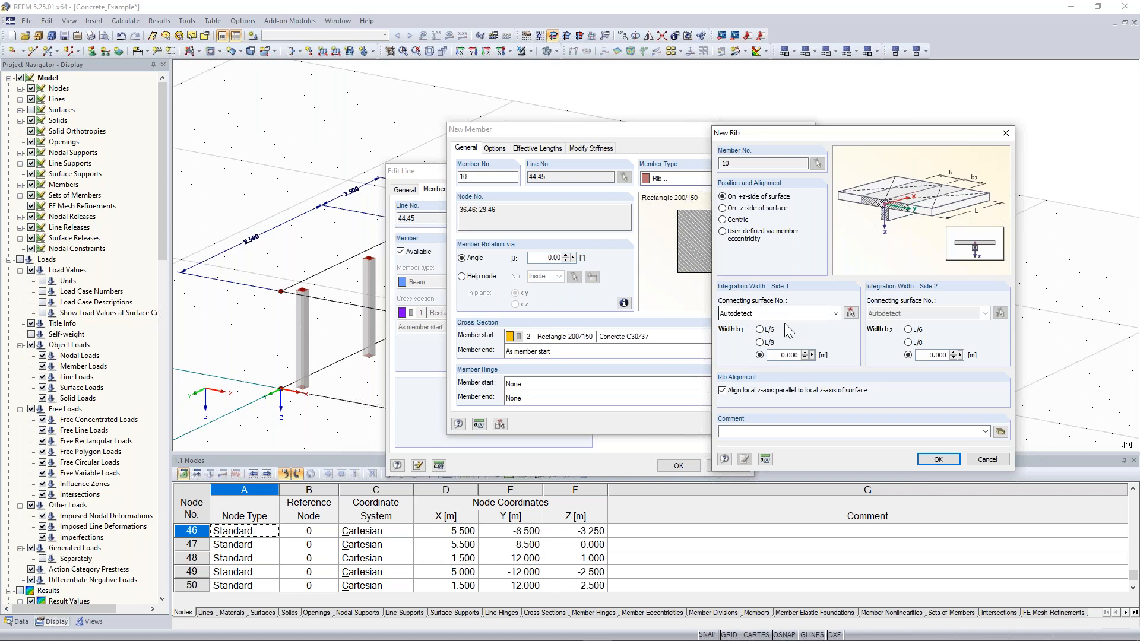
# Assign roof slab surface 3 as the rib's connecting surface on side 1 and set integration width b1 to L/8.
pyautogui.click(852, 313)
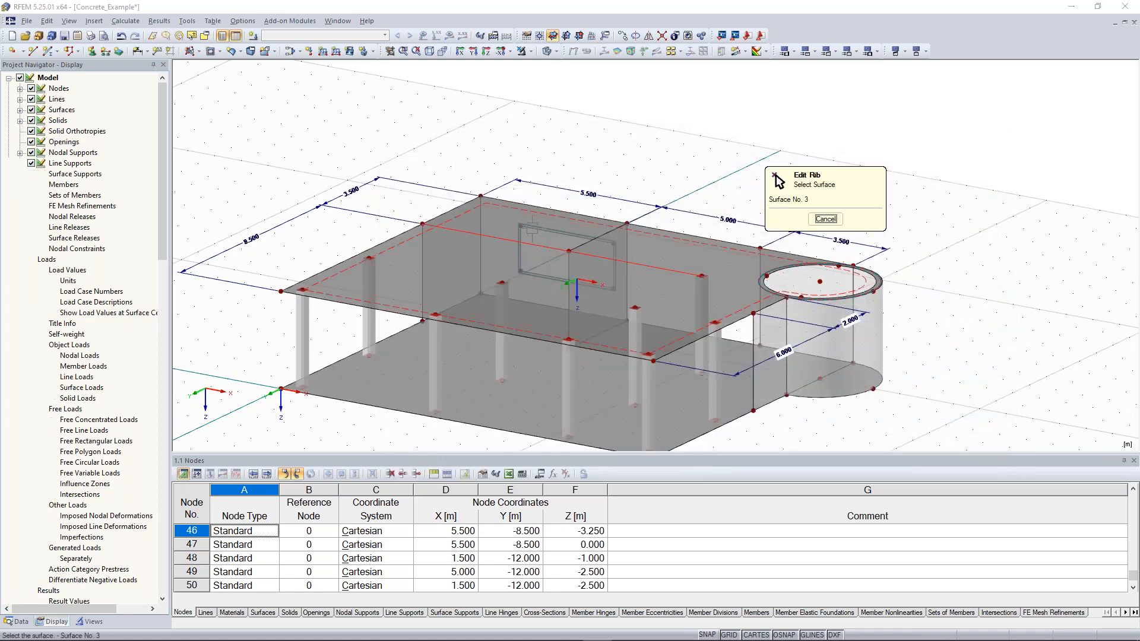
pyautogui.click(776, 176)
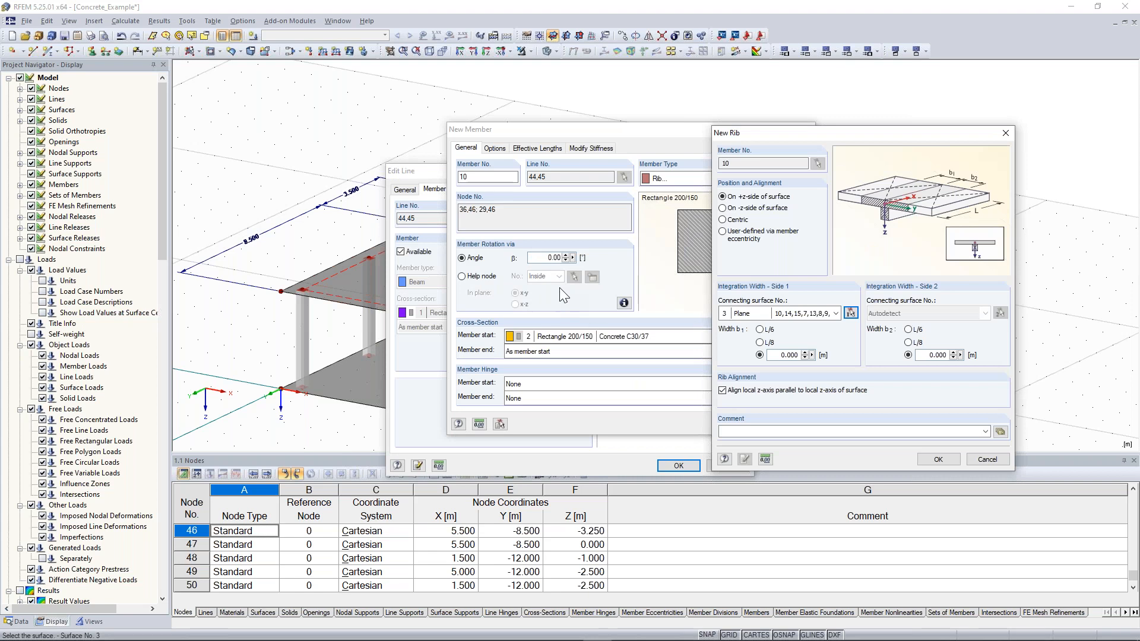
pyautogui.doubleClick(783, 352)
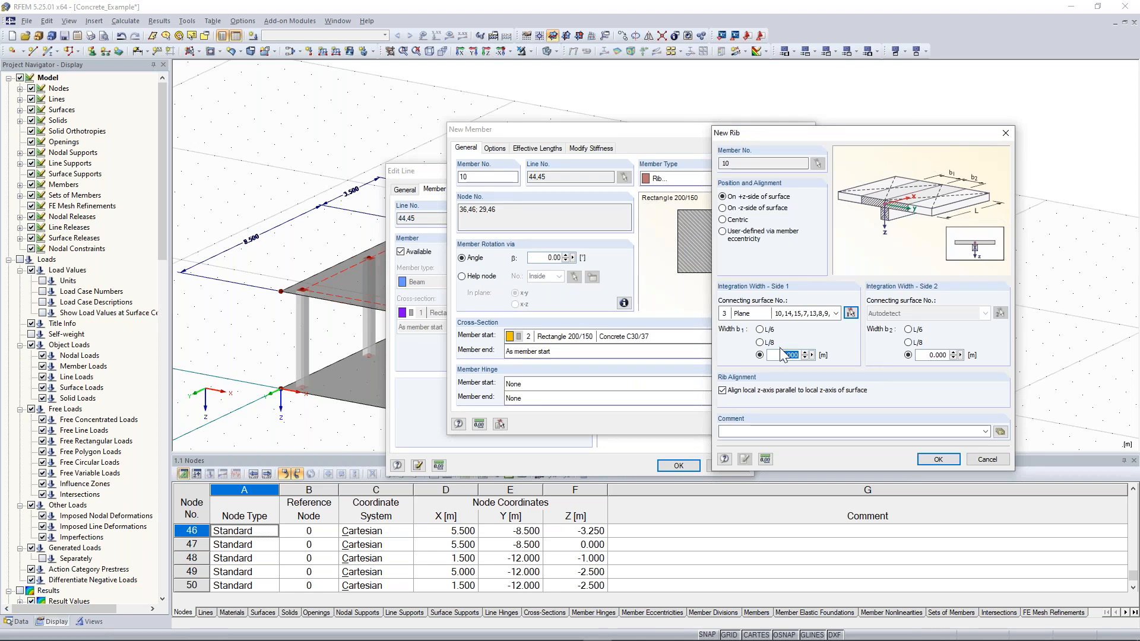
pyautogui.click(761, 343)
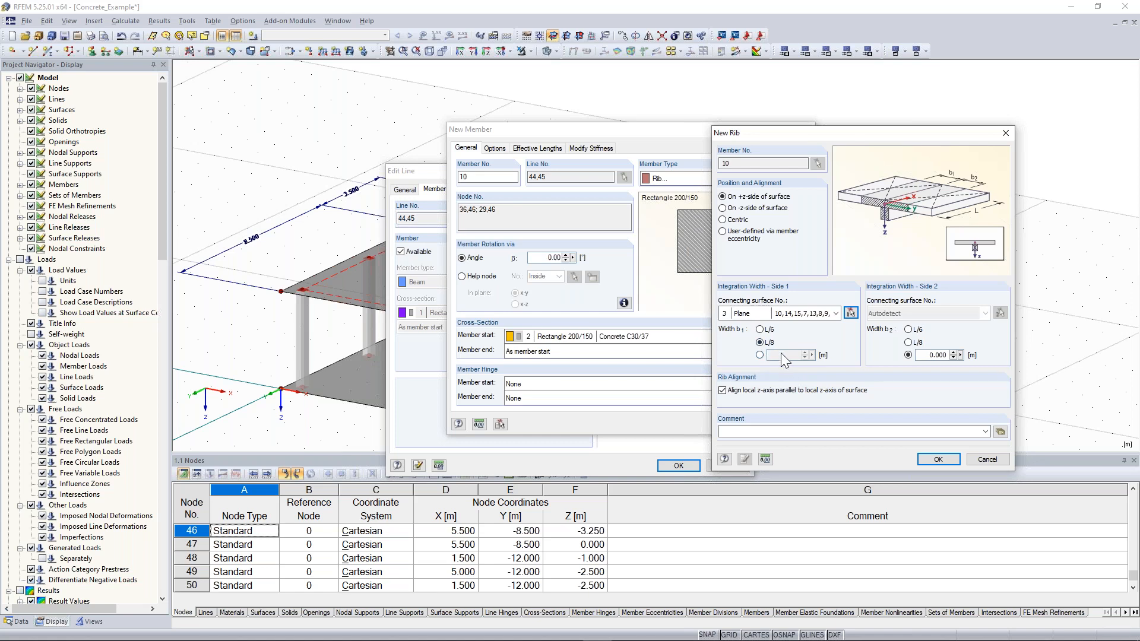
# Set the rib's integration width b2 to L/8 with roof slab surface 3 as side 2's connecting surface, and confirm the rib.
pyautogui.click(909, 344)
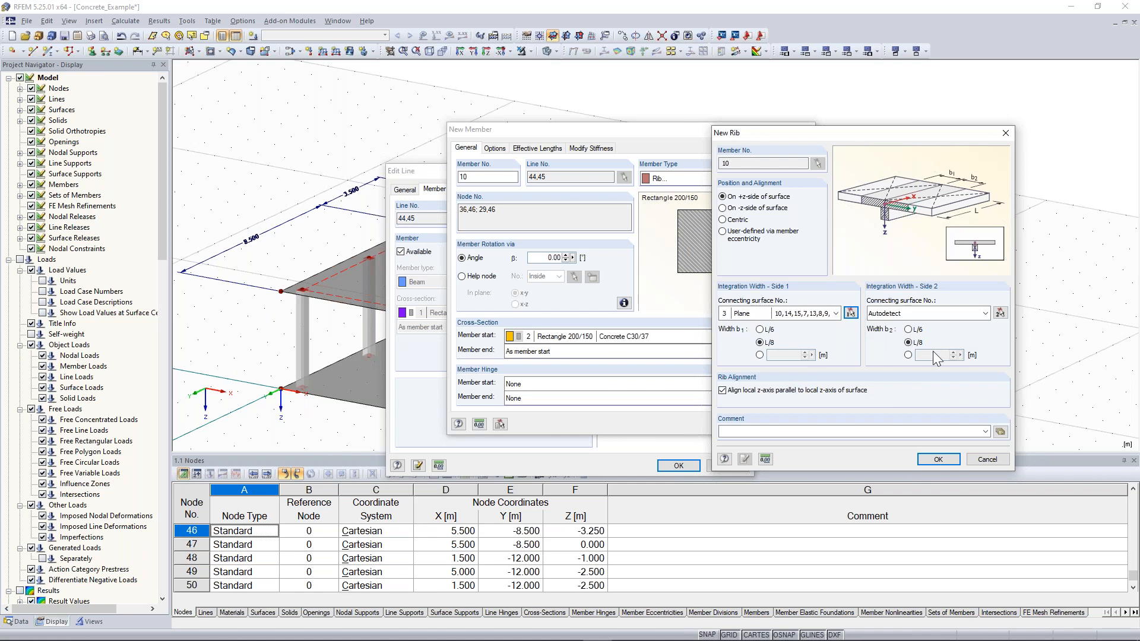
pyautogui.click(1000, 314)
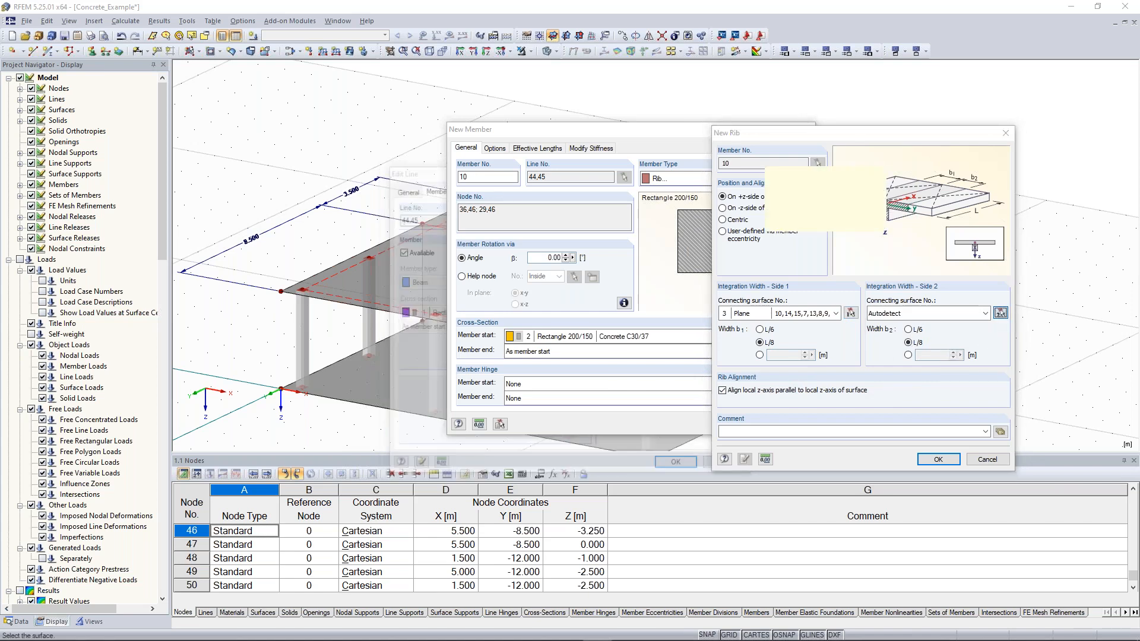
pyautogui.click(514, 232)
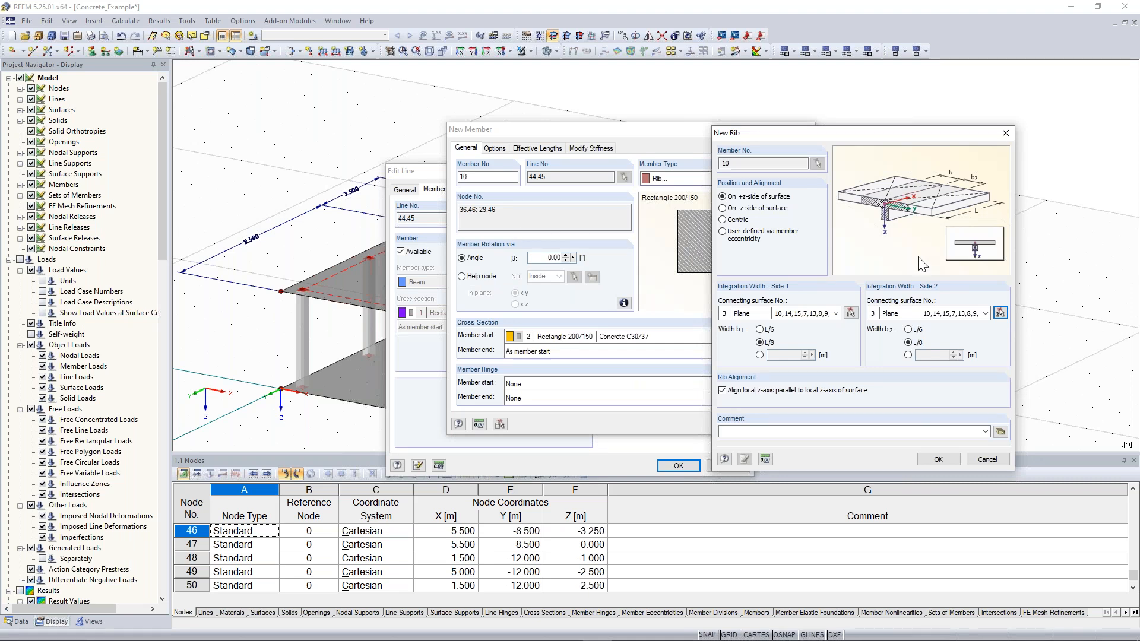
pyautogui.click(936, 460)
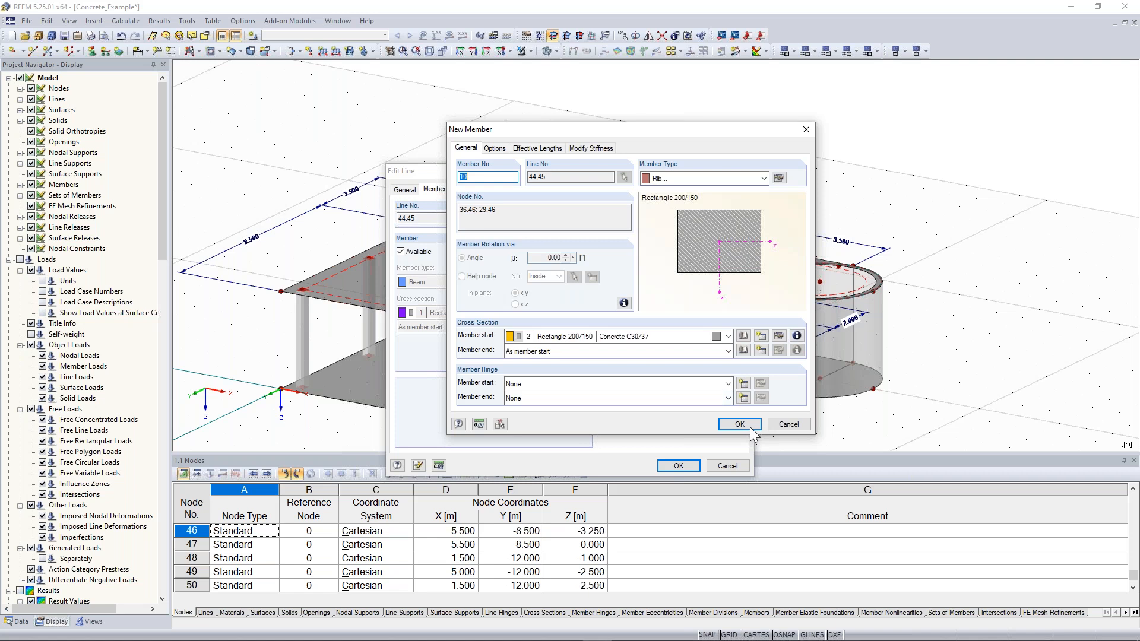
pyautogui.click(739, 424)
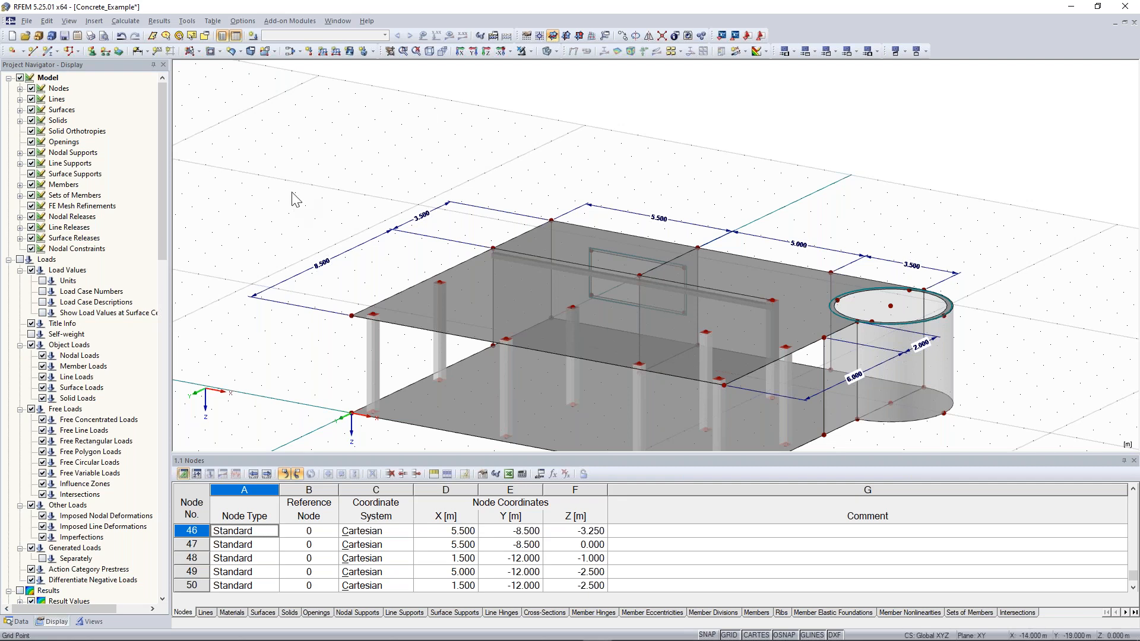
# Examine the new rib beneath the roof slab from the side, checking its position relative to the slab and wall opening.
pyautogui.keyDown('ctrl'); pyautogui.moveTo(294, 199); pyautogui.dragTo(433, 323, button='middle'); pyautogui.keyUp('ctrl')
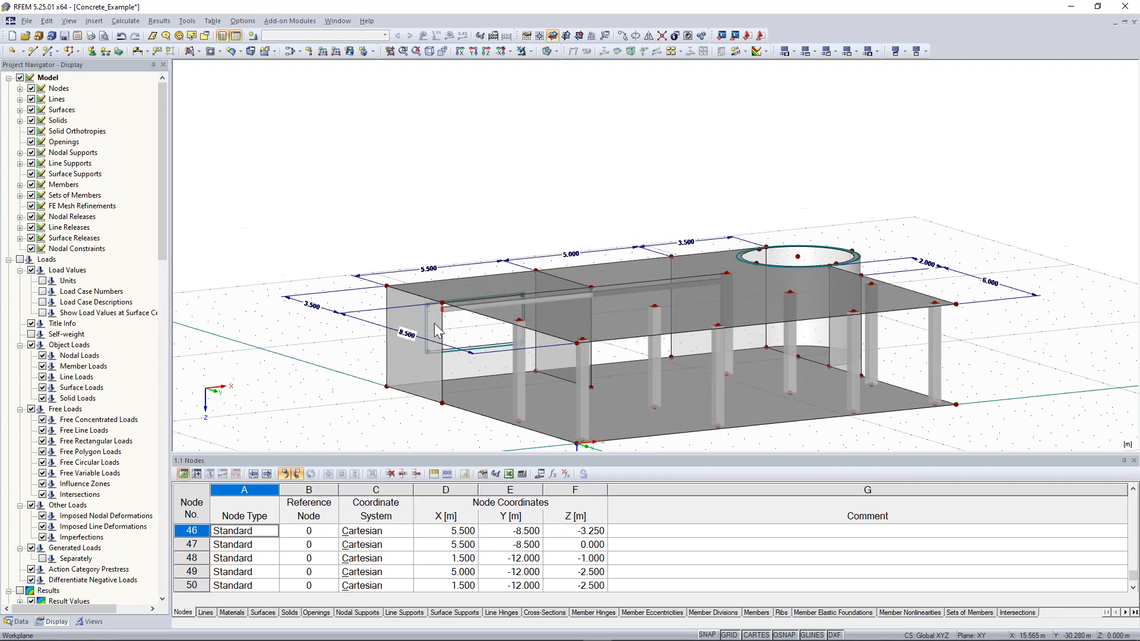
pyautogui.scroll(3, 464, 254)
pyautogui.keyDown('ctrl'); pyautogui.moveTo(482, 188); pyautogui.dragTo(457, 148, button='middle'); pyautogui.keyUp('ctrl')
pyautogui.scroll(2, 455, 226)
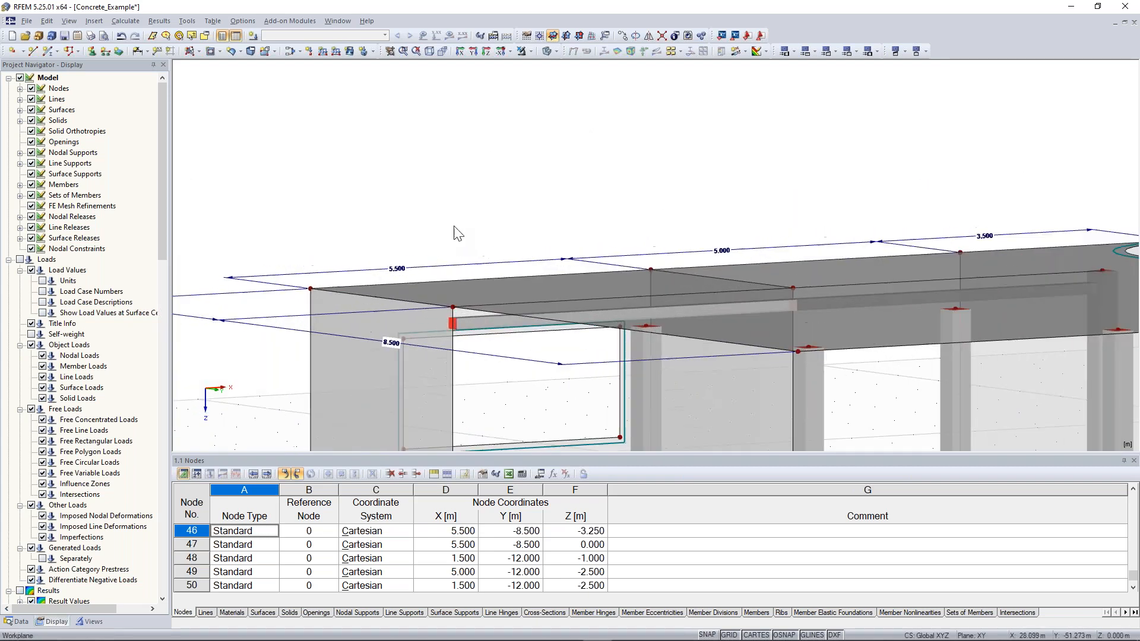
pyautogui.keyDown('ctrl'); pyautogui.moveTo(454, 225); pyautogui.dragTo(458, 165, button='middle'); pyautogui.keyUp('ctrl')
pyautogui.scroll(5, 455, 298)
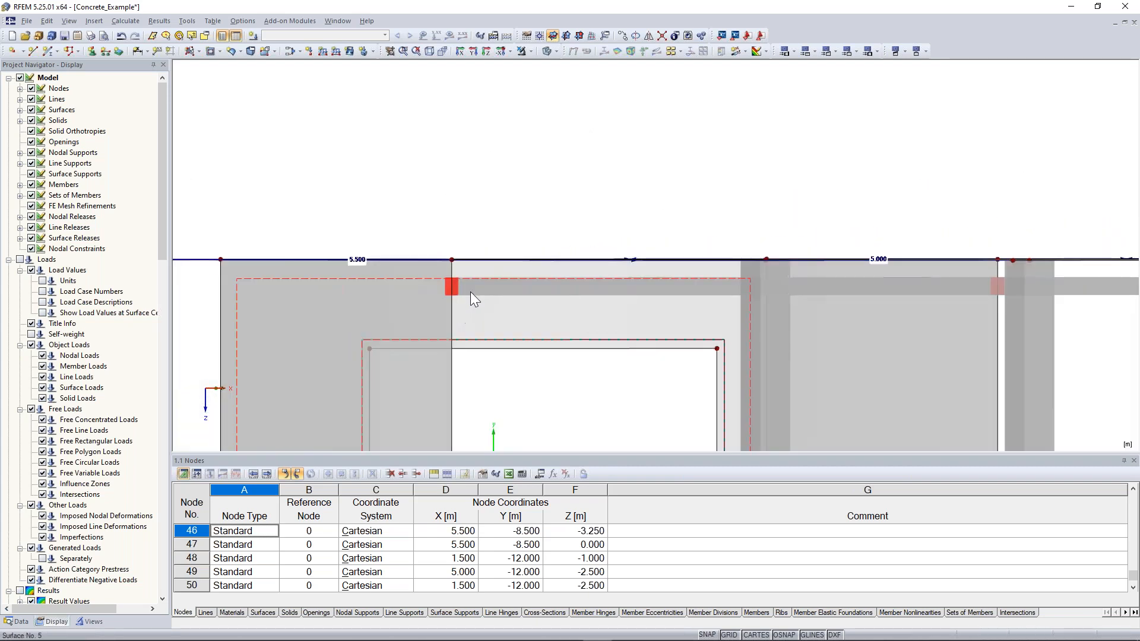
pyautogui.keyDown('ctrl'); pyautogui.moveTo(505, 227); pyautogui.dragTo(507, 236, button='middle'); pyautogui.keyUp('ctrl')
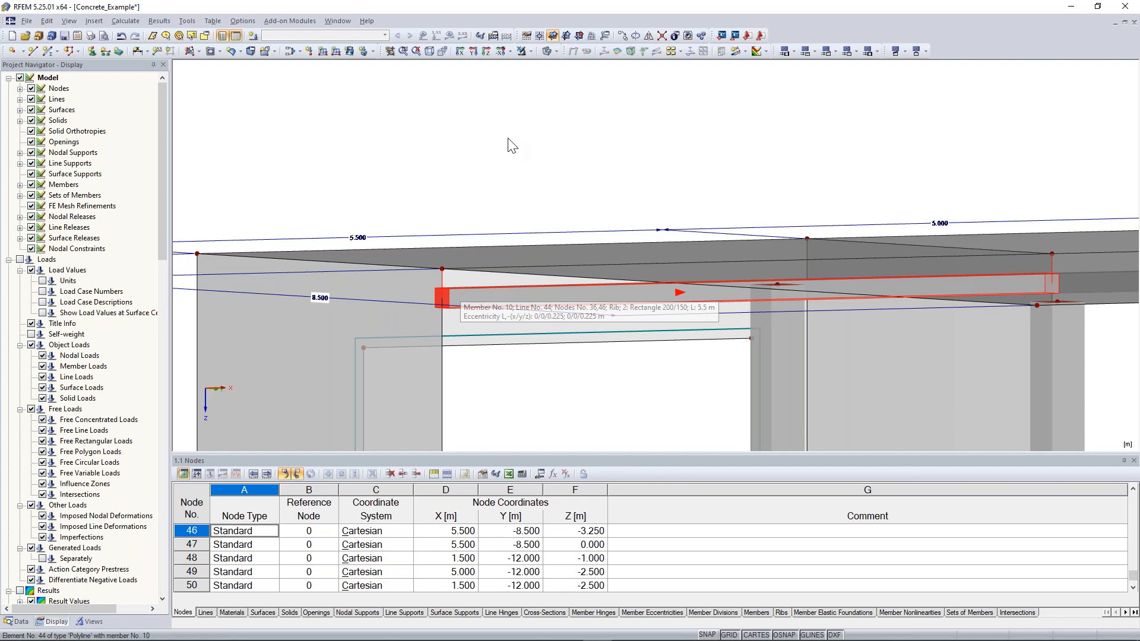
pyautogui.scroll(2, 509, 144)
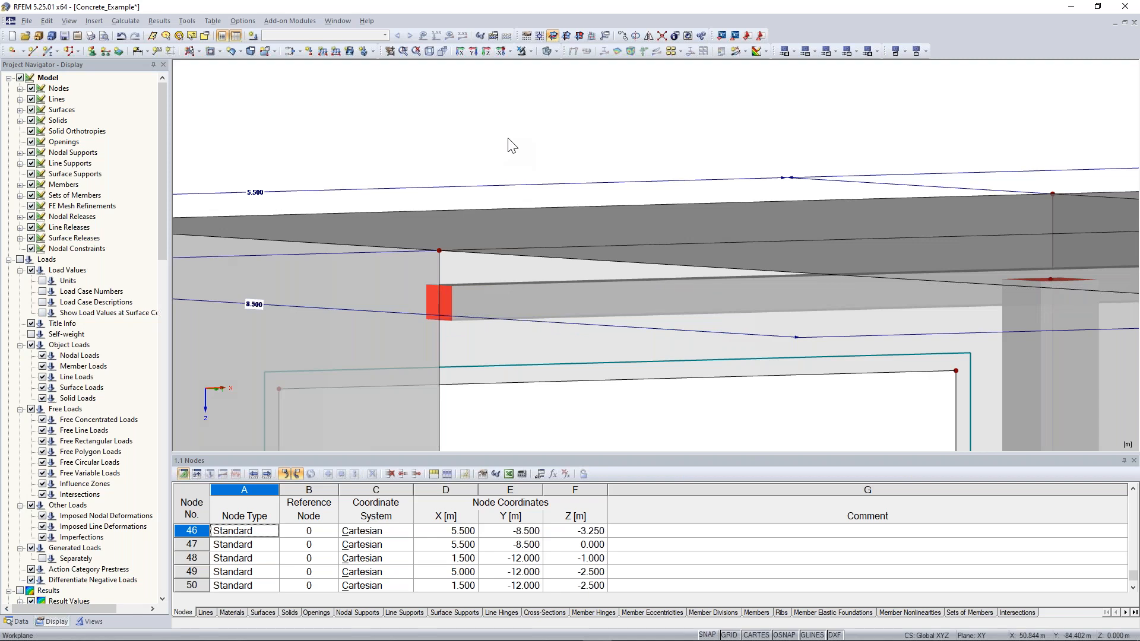
# Render the surfaces filled including thickness with edges and inspect how the rib meets the underside of the roof slab.
pyautogui.click(56, 622)
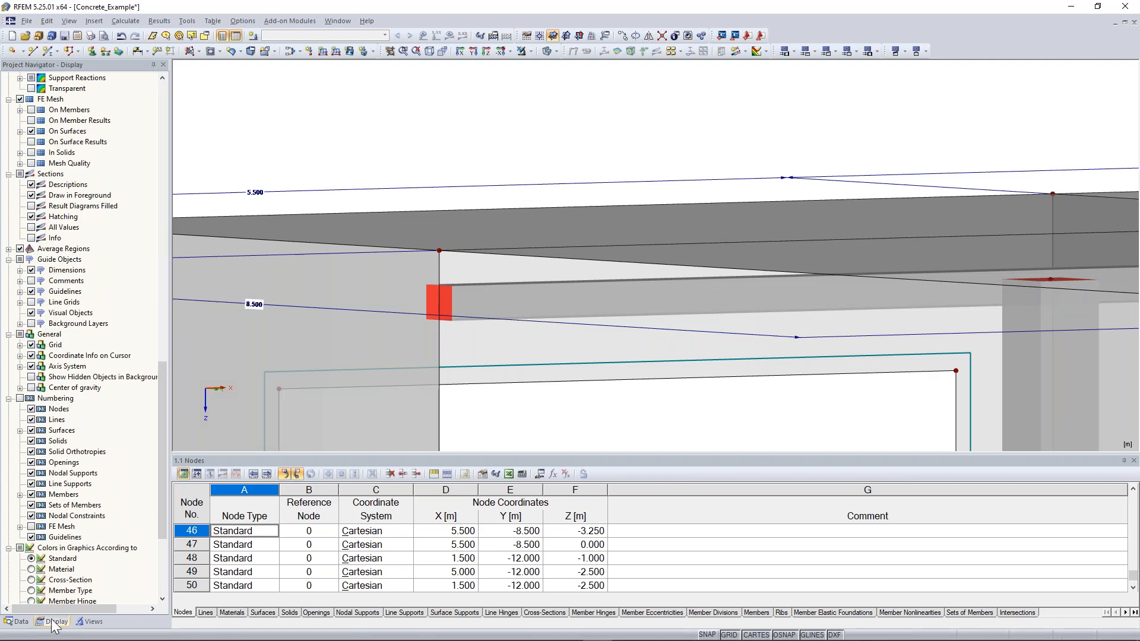
pyautogui.scroll(-5, 97, 526)
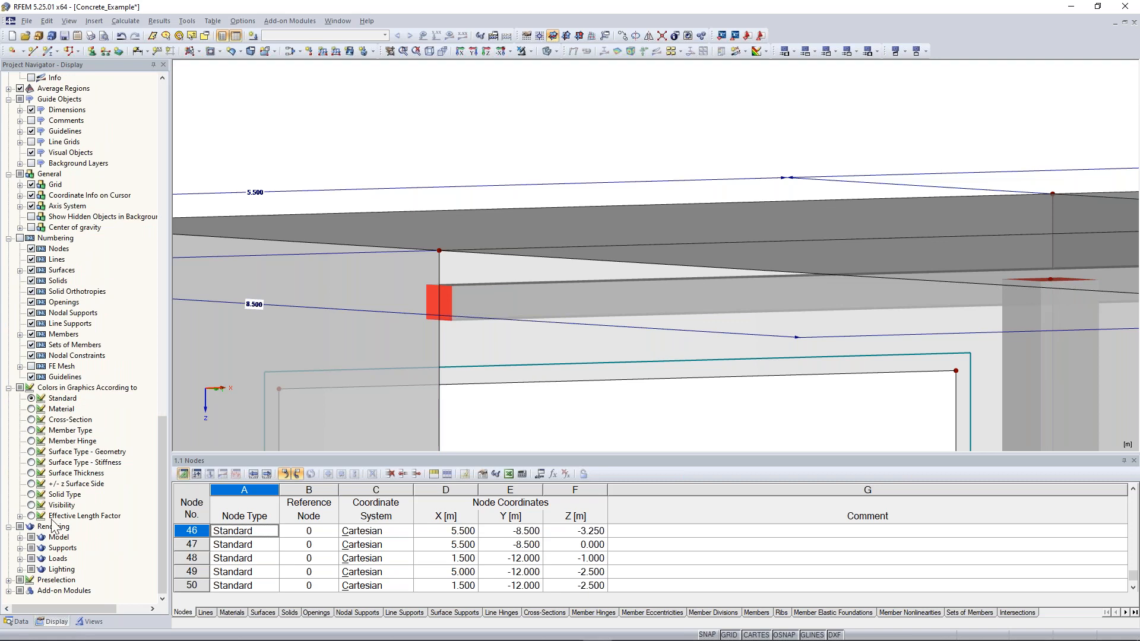
pyautogui.click(20, 537)
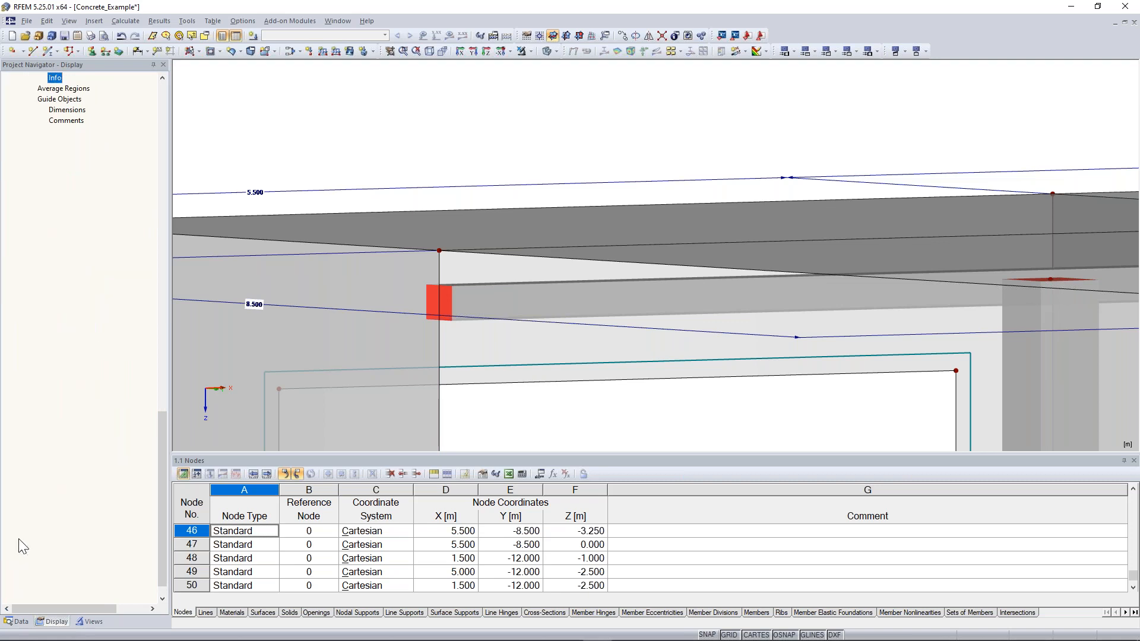
pyautogui.click(32, 558)
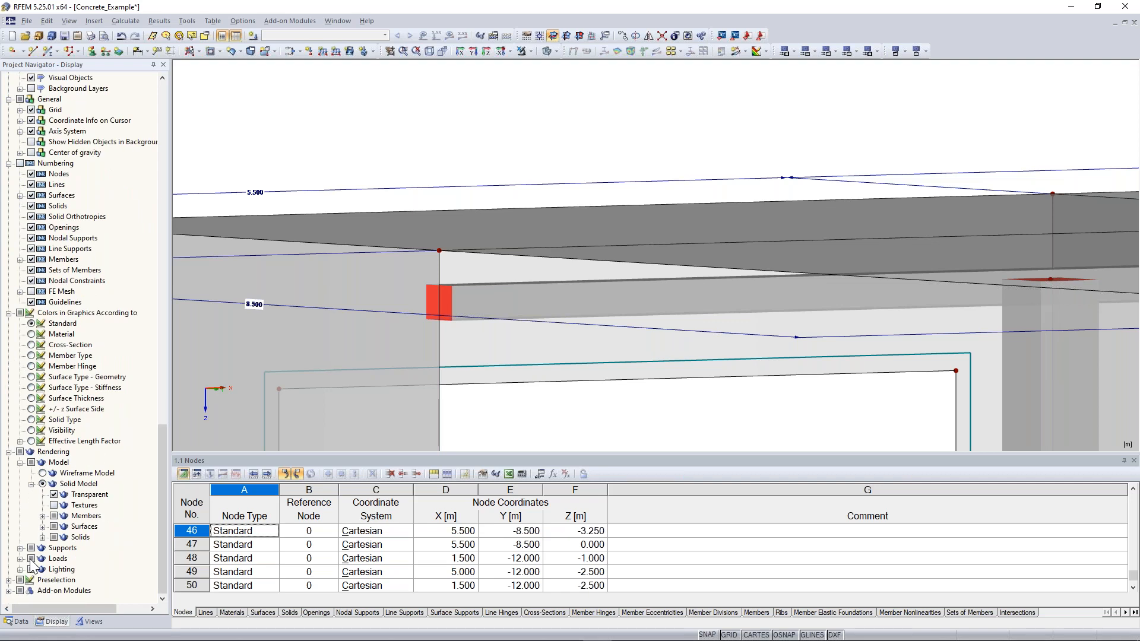
pyautogui.click(42, 527)
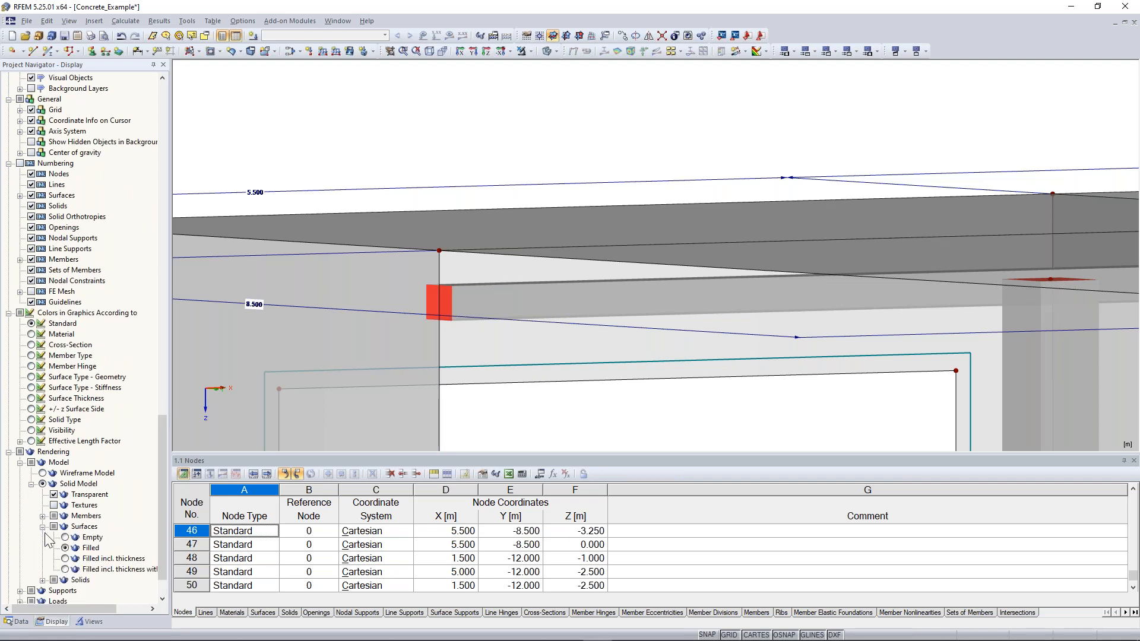
pyautogui.click(66, 559)
pyautogui.keyDown('ctrl'); pyautogui.moveTo(534, 110); pyautogui.dragTo(493, 105, button='middle'); pyautogui.keyUp('ctrl')
pyautogui.click(65, 569)
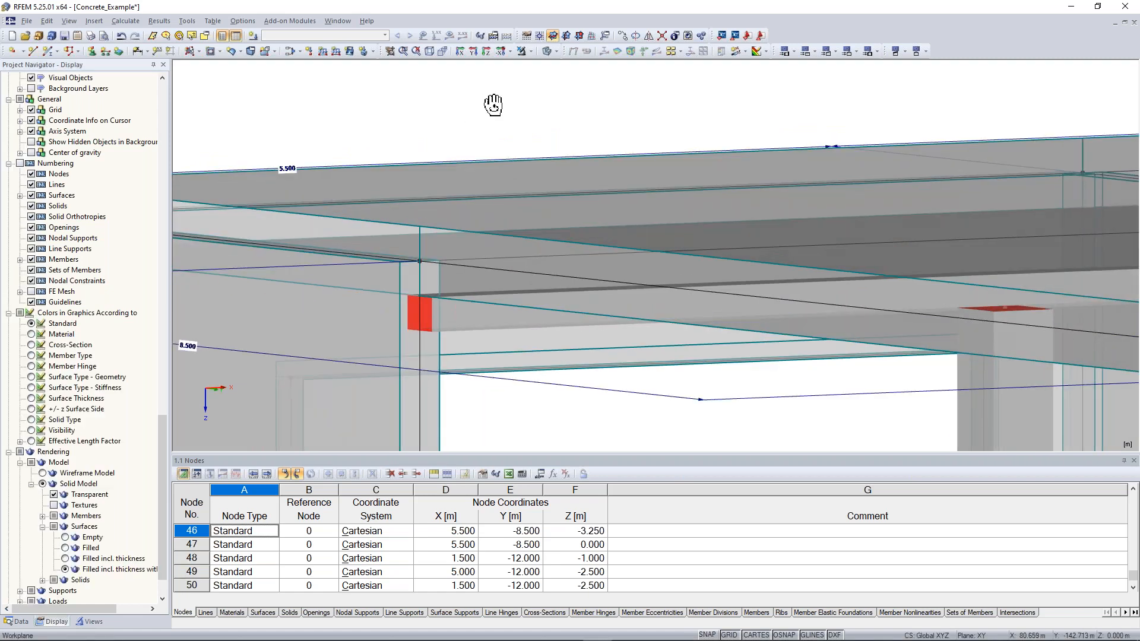
pyautogui.keyDown('ctrl'); pyautogui.moveTo(494, 105); pyautogui.dragTo(496, 106, button='middle'); pyautogui.keyUp('ctrl')
pyautogui.moveTo(102, 608); pyautogui.dragTo(145, 600)
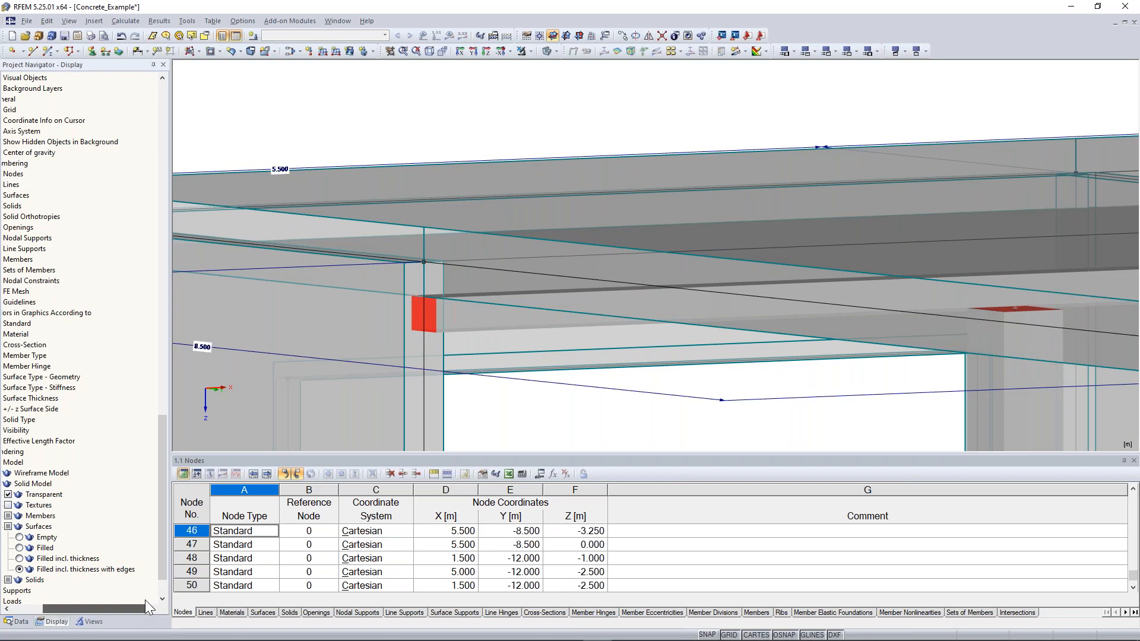
pyautogui.keyDown('ctrl'); pyautogui.moveTo(496, 112); pyautogui.dragTo(439, 144, button='middle'); pyautogui.keyUp('ctrl')
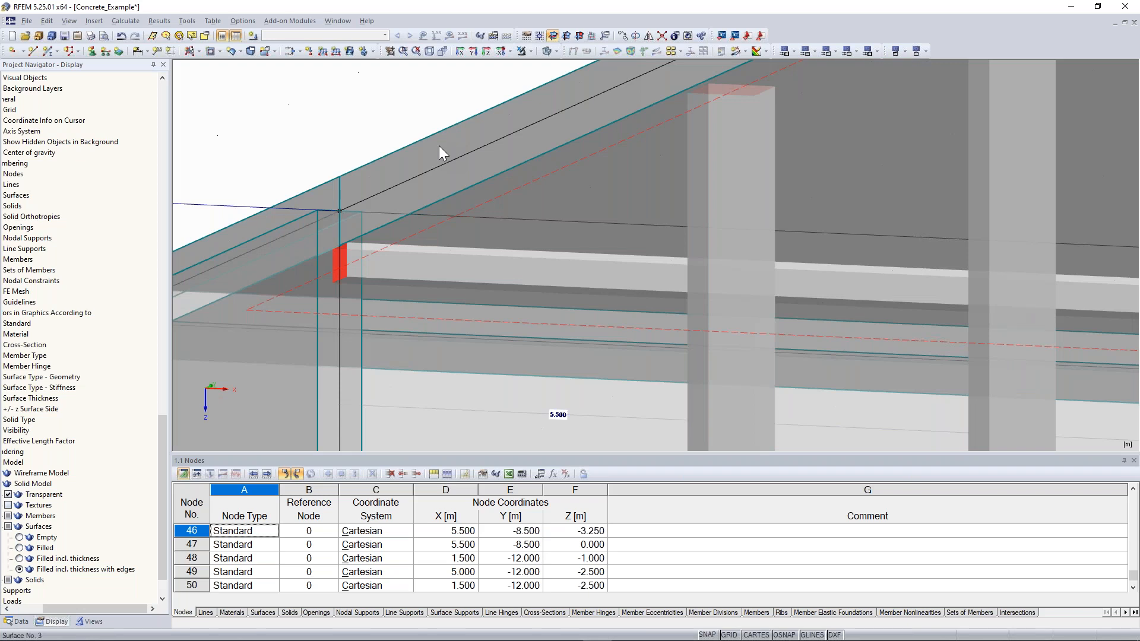
pyautogui.keyDown('ctrl'); pyautogui.moveTo(439, 146); pyautogui.dragTo(432, 99, button='middle'); pyautogui.keyUp('ctrl')
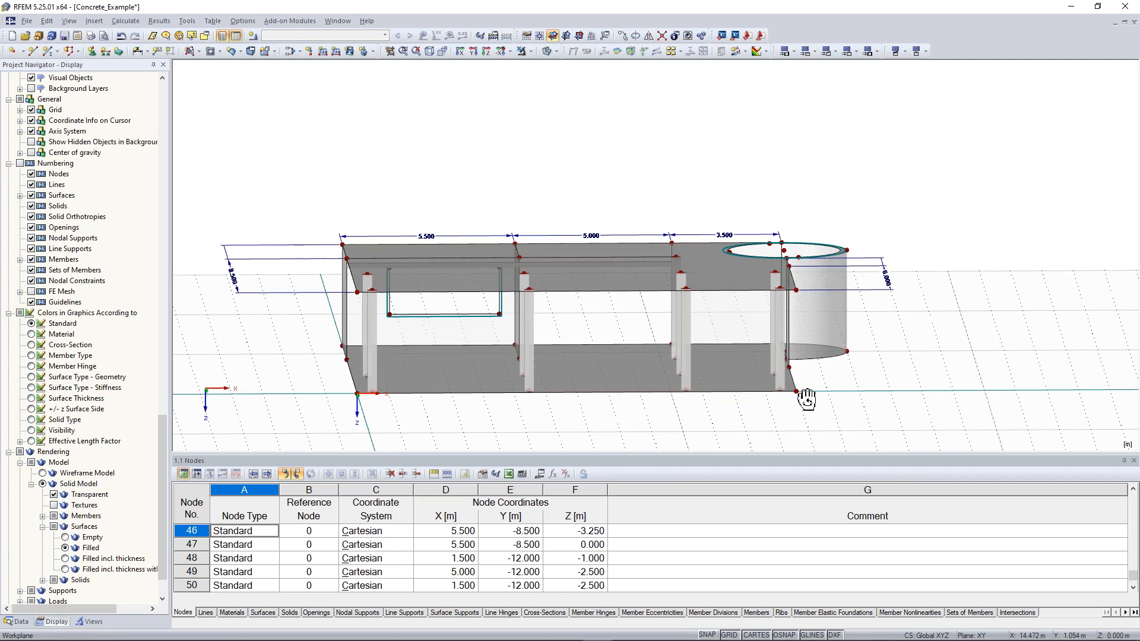
# Activate a hinged line support on the floor slab's outer edge lines 1 and 19.
pyautogui.keyDown('ctrl'); pyautogui.moveTo(806, 400); pyautogui.dragTo(377, 342, button='middle'); pyautogui.keyUp('ctrl')
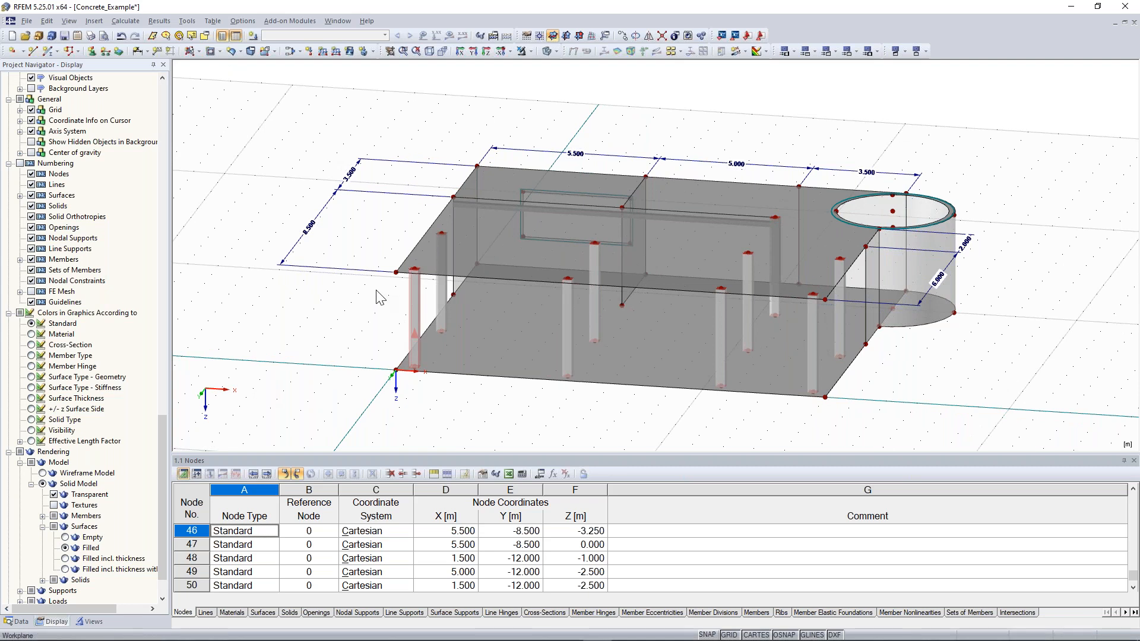
pyautogui.keyDown('ctrl'); pyautogui.moveTo(447, 346); pyautogui.dragTo(445, 342, button='middle'); pyautogui.keyUp('ctrl')
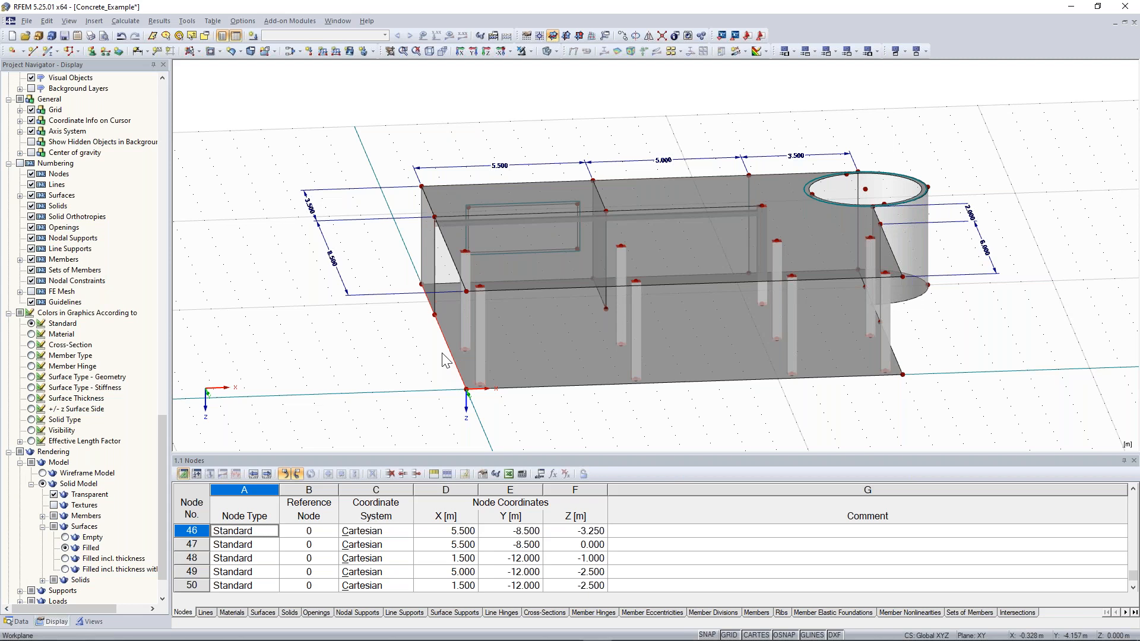
pyautogui.doubleClick(493, 186)
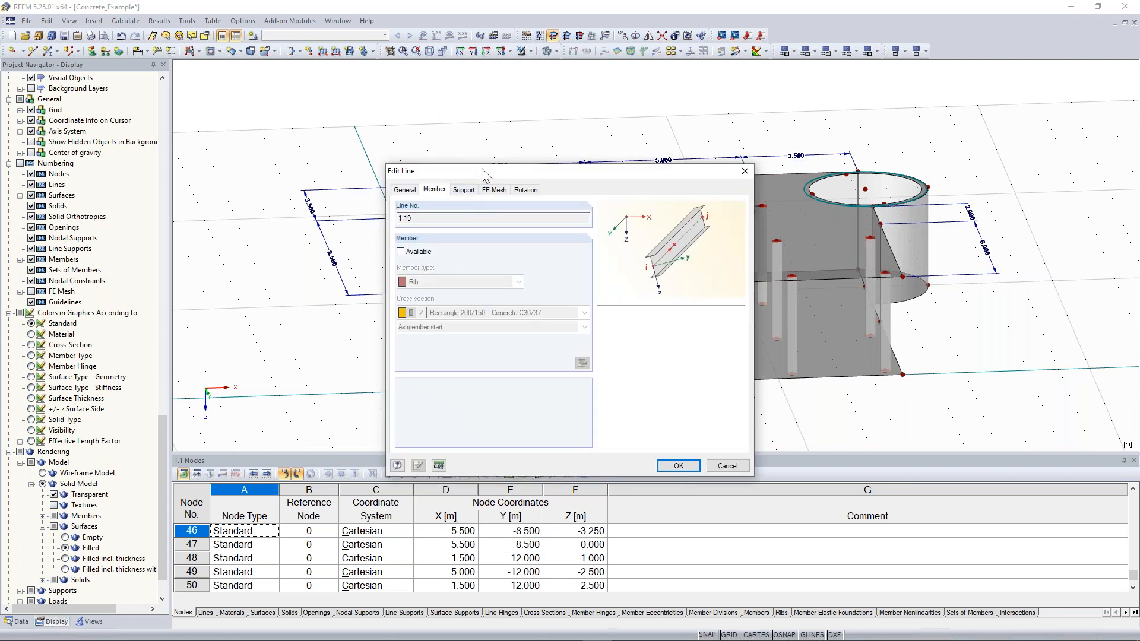
pyautogui.moveTo(484, 172); pyautogui.dragTo(744, 138)
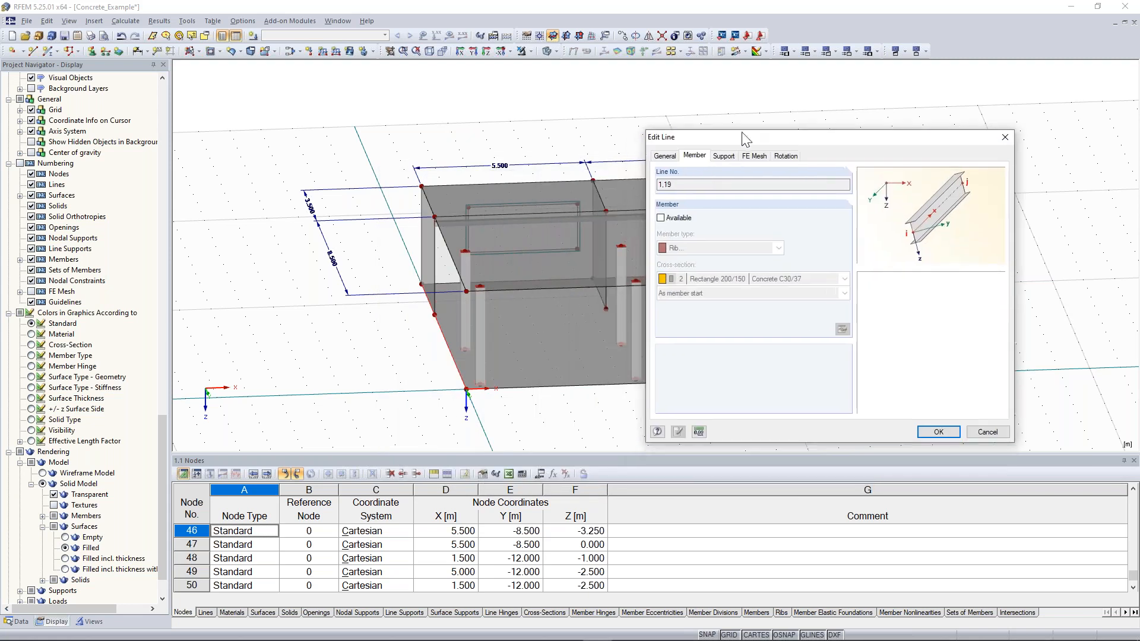
pyautogui.click(725, 157)
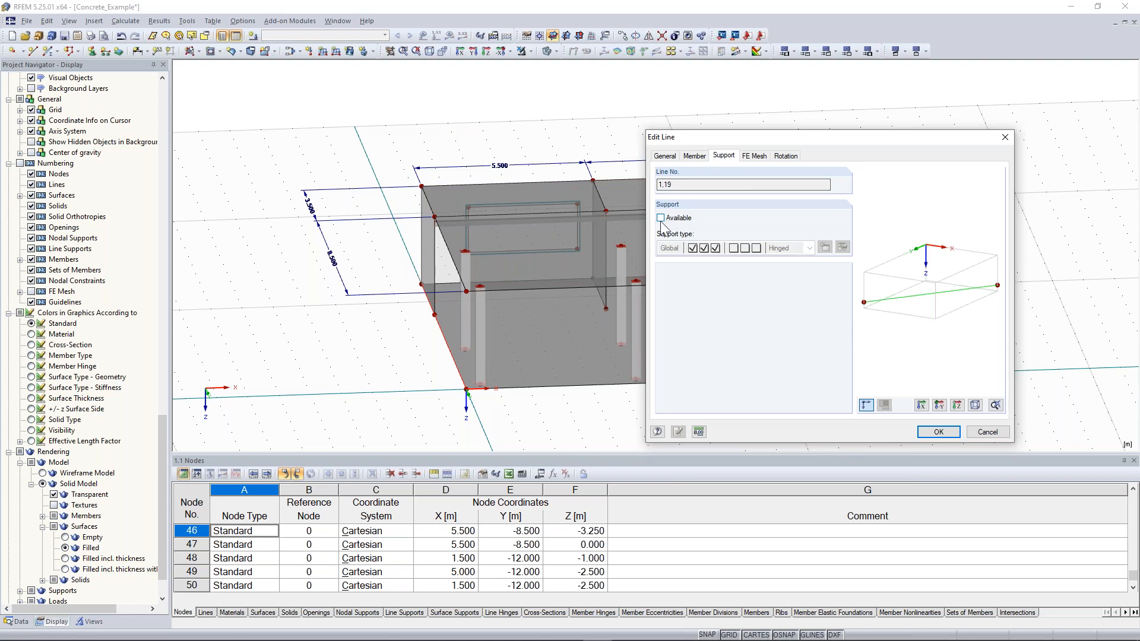
pyautogui.click(661, 219)
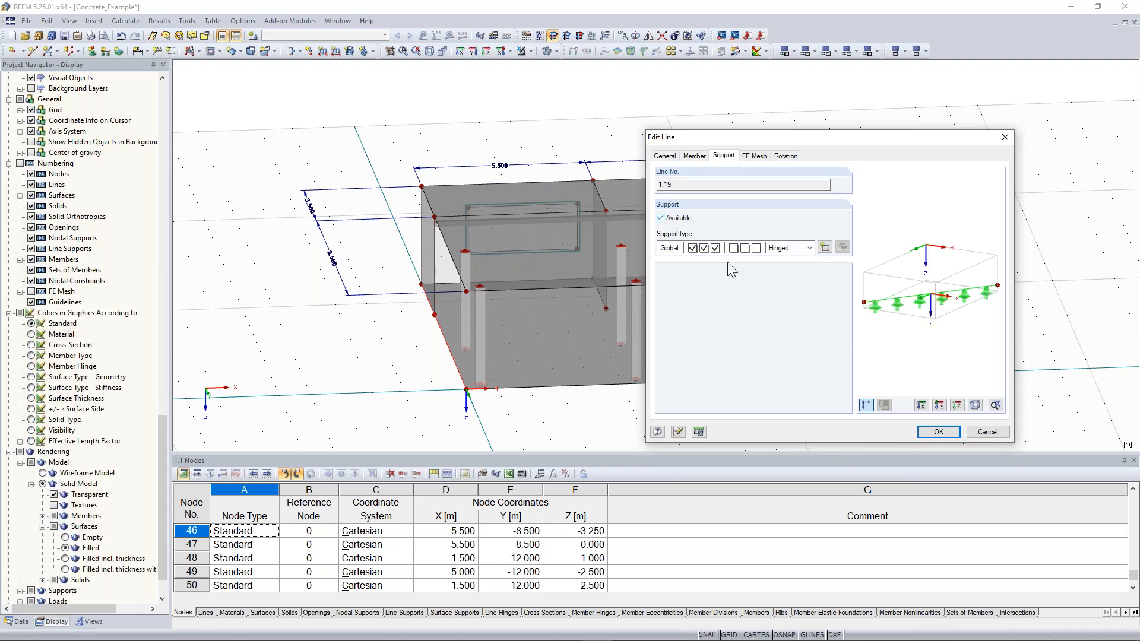
# Define a new line support for lines 1 and 19 with uX and uY released and uZ fixed in the global axes.
pyautogui.click(824, 248)
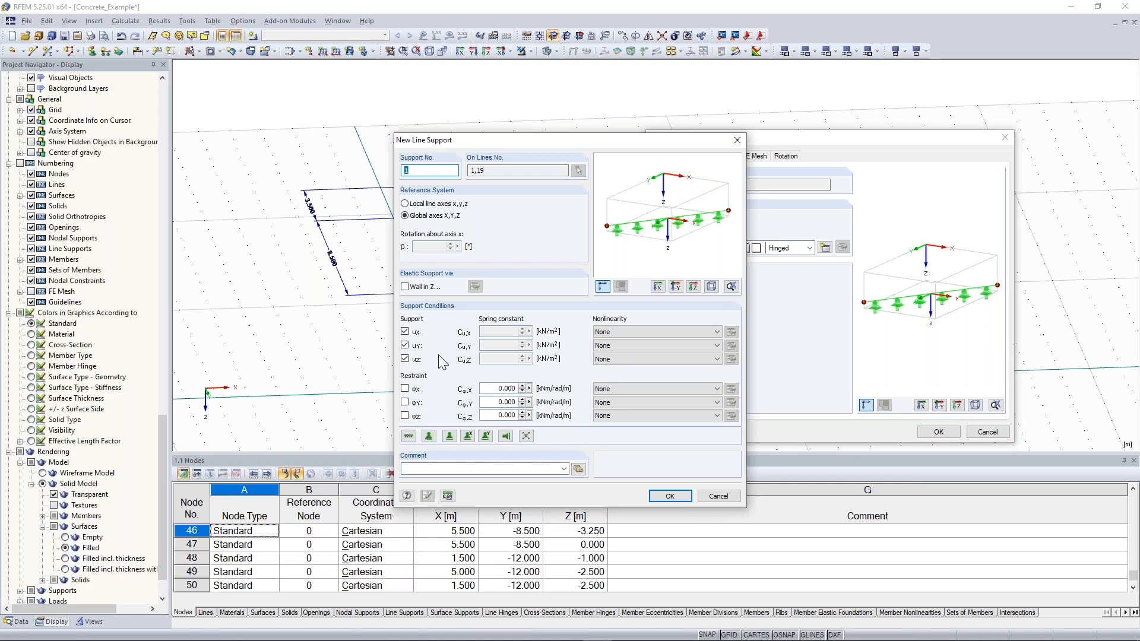
pyautogui.click(405, 331)
pyautogui.click(405, 344)
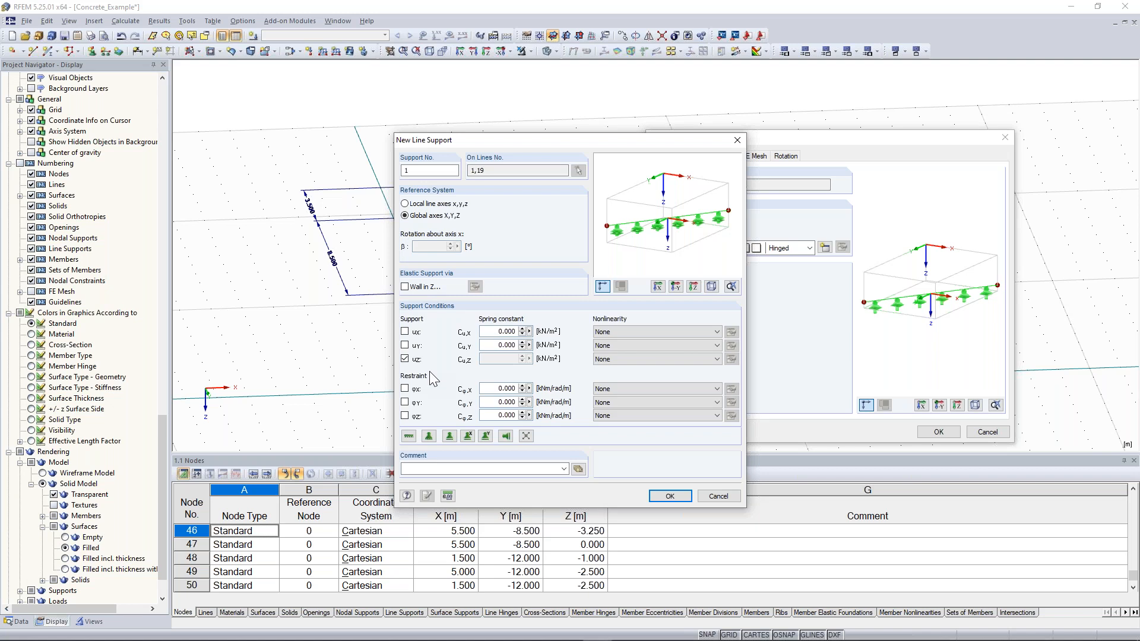
pyautogui.click(669, 496)
pyautogui.click(951, 436)
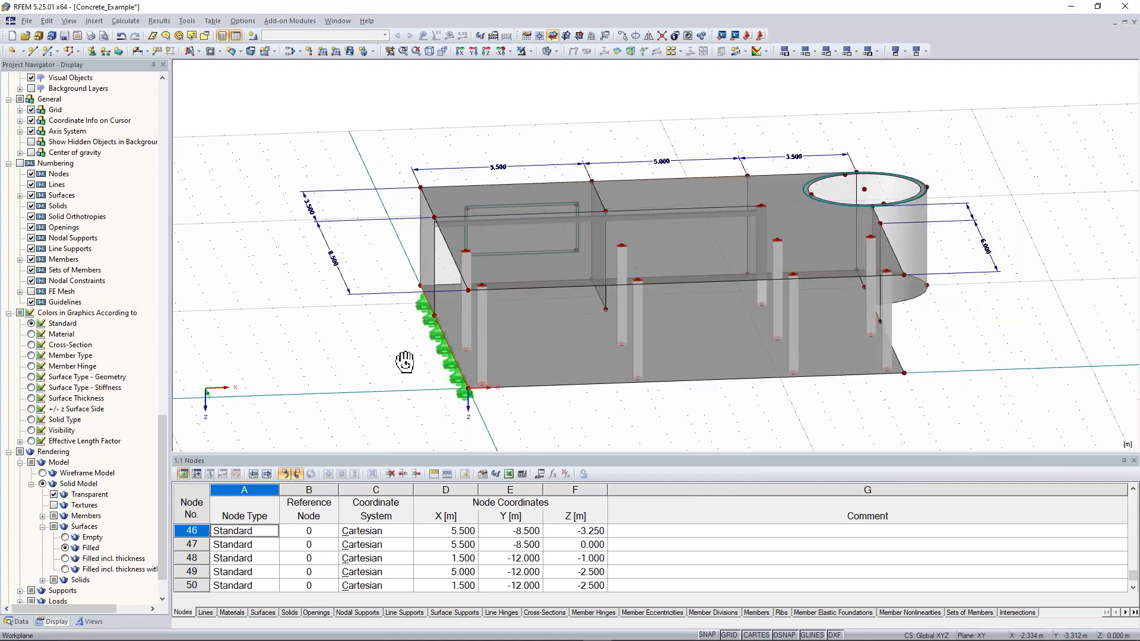
# Activate a new surface support on floor surfaces 1 and 2, editing both surfaces together.
pyautogui.scroll(5, 404, 361)
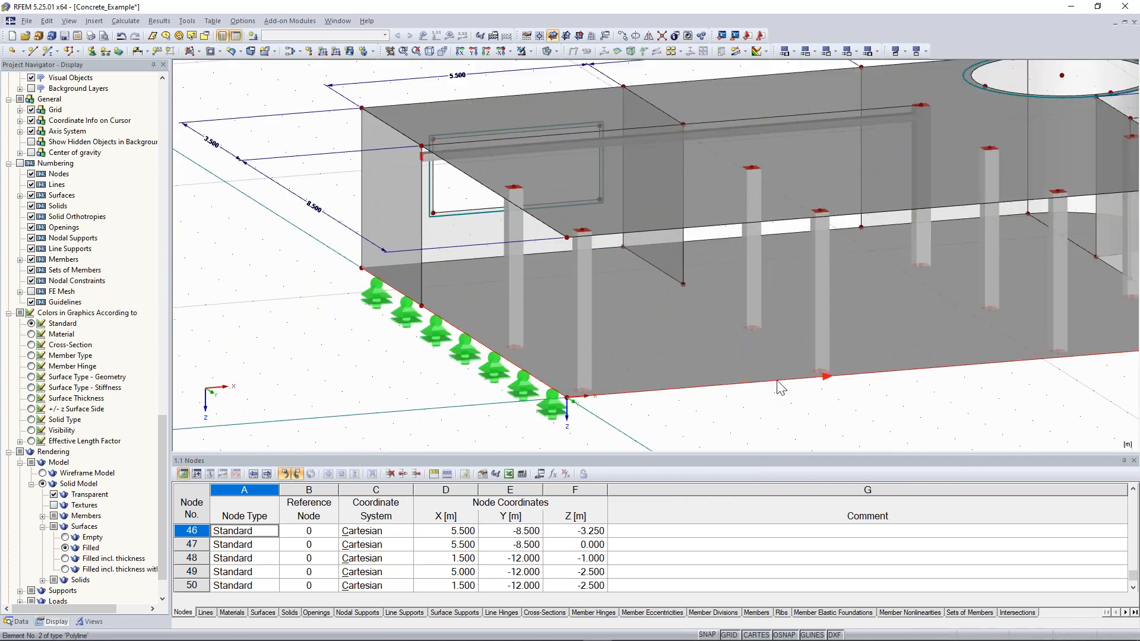
pyautogui.scroll(-3, 779, 387)
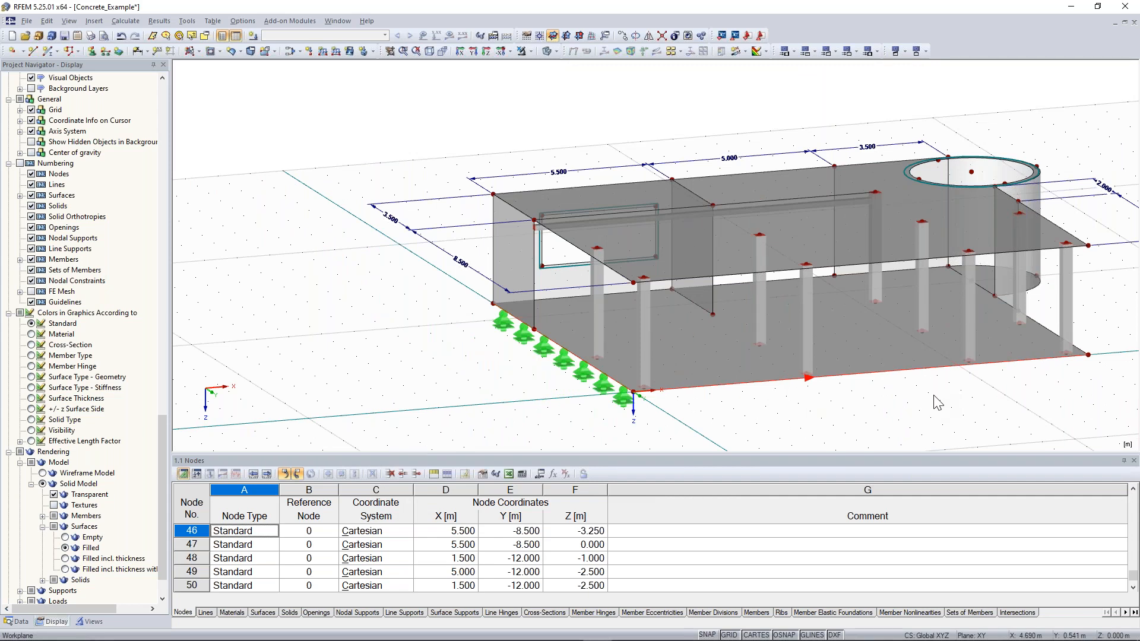
pyautogui.keyDown('ctrl'); pyautogui.moveTo(933, 396); pyautogui.dragTo(452, 348, button='middle'); pyautogui.keyUp('ctrl')
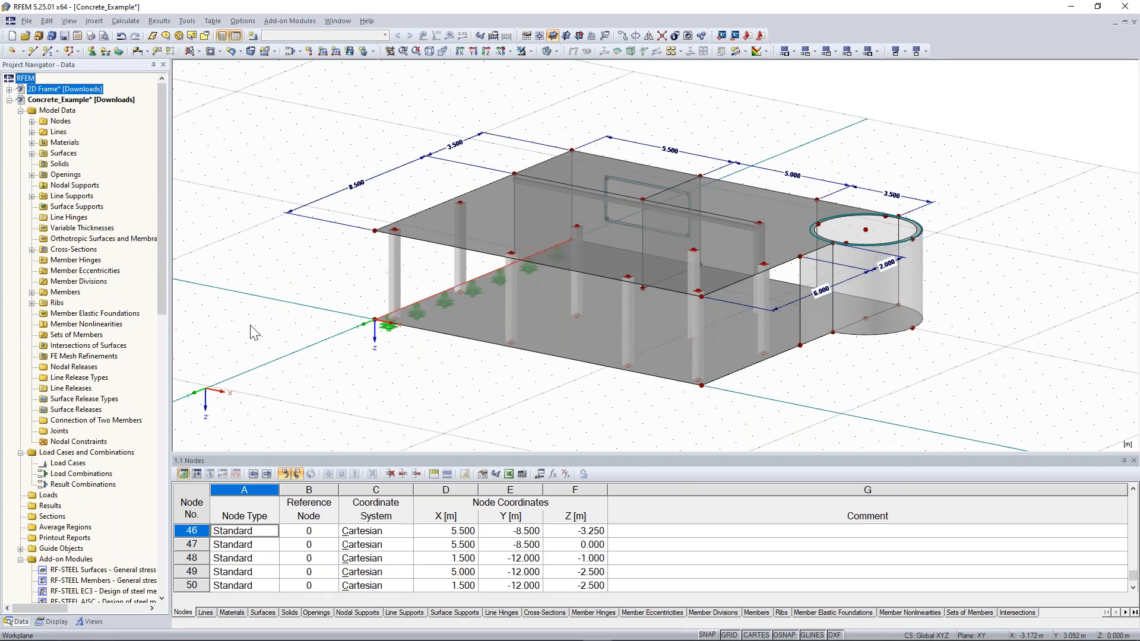
pyautogui.click(33, 154)
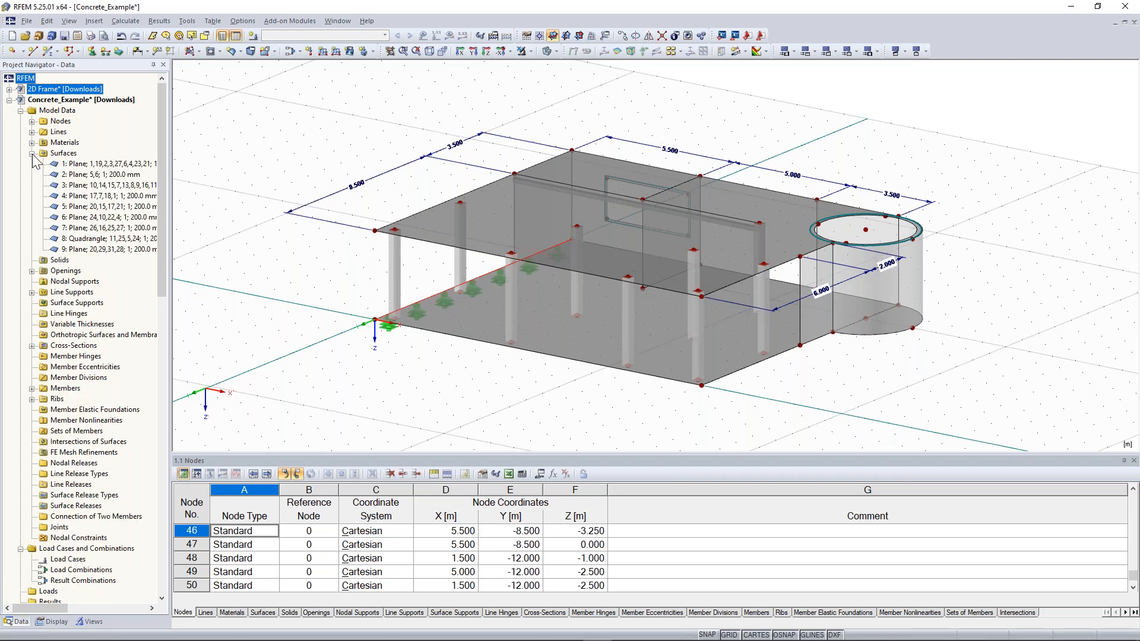
pyautogui.click(90, 168)
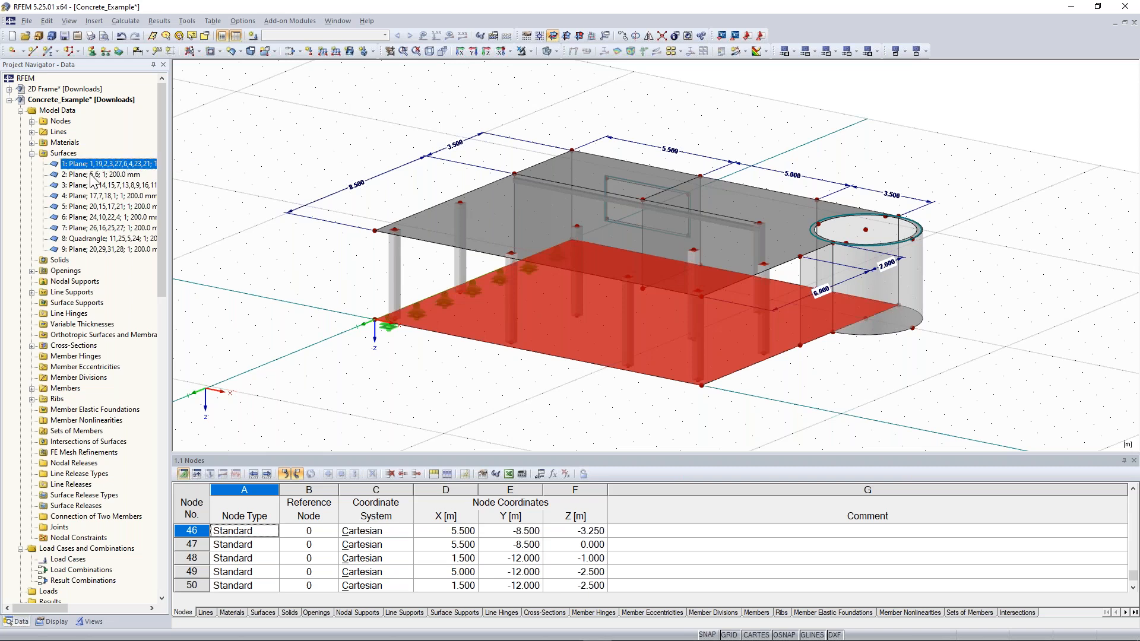
pyautogui.keyDown('ctrl'); pyautogui.click(91, 174); pyautogui.keyUp('ctrl')
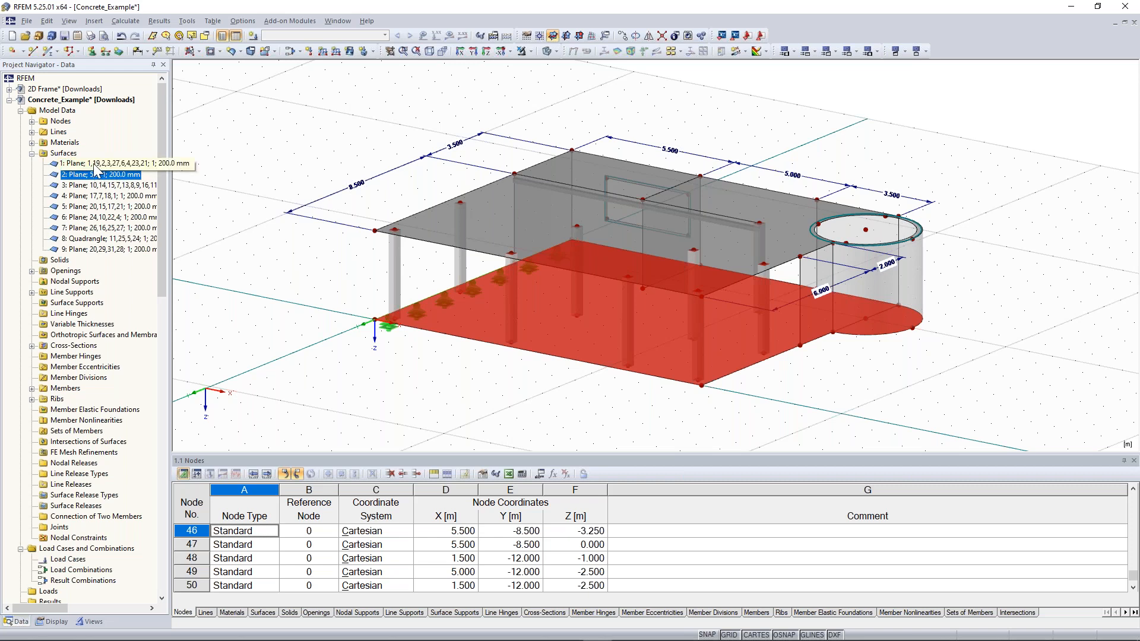
pyautogui.rightClick(94, 164)
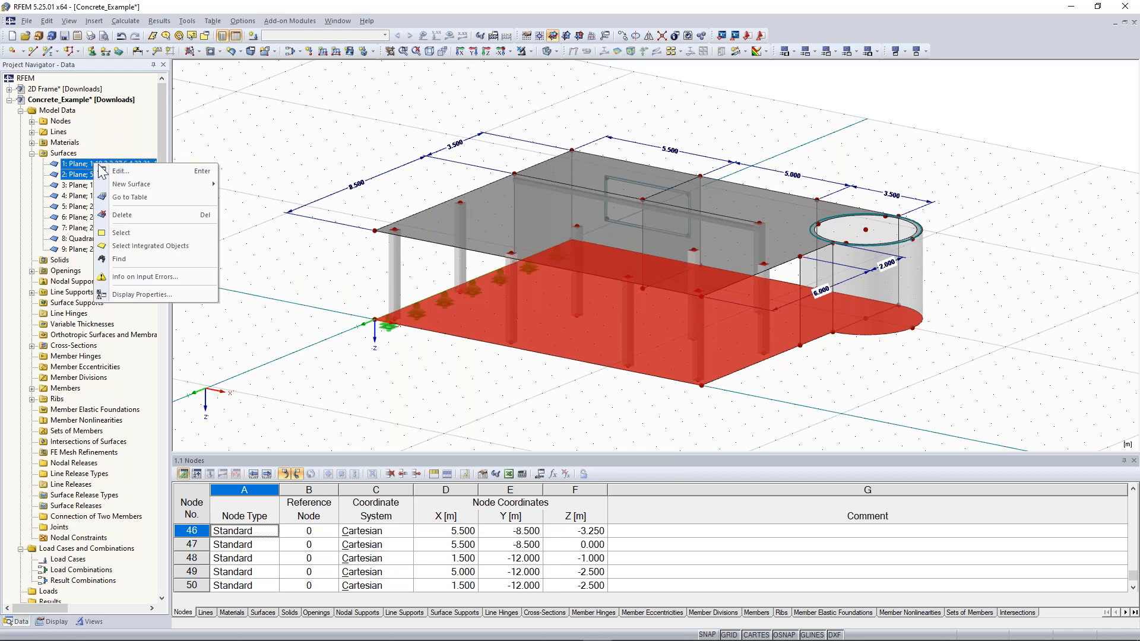
pyautogui.click(140, 170)
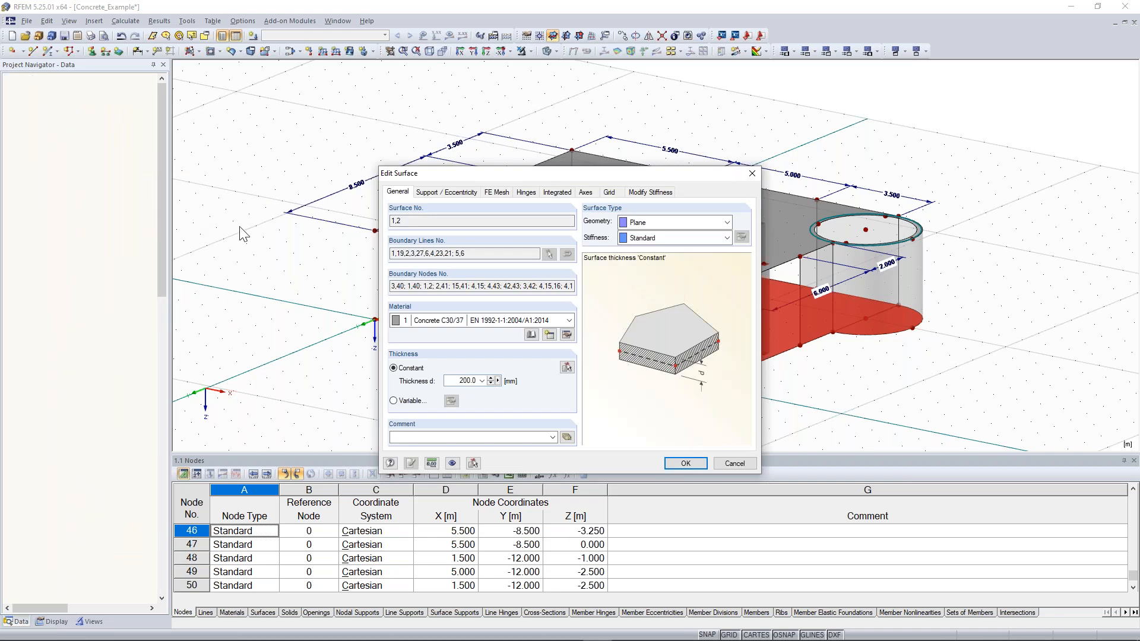
pyautogui.click(410, 221)
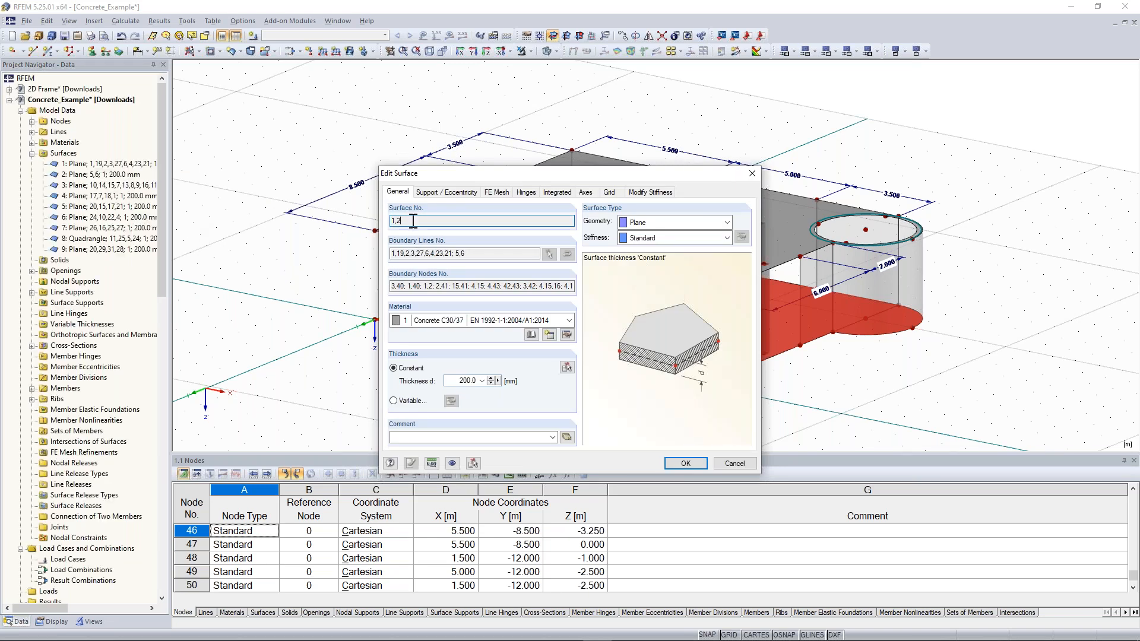
pyautogui.click(449, 195)
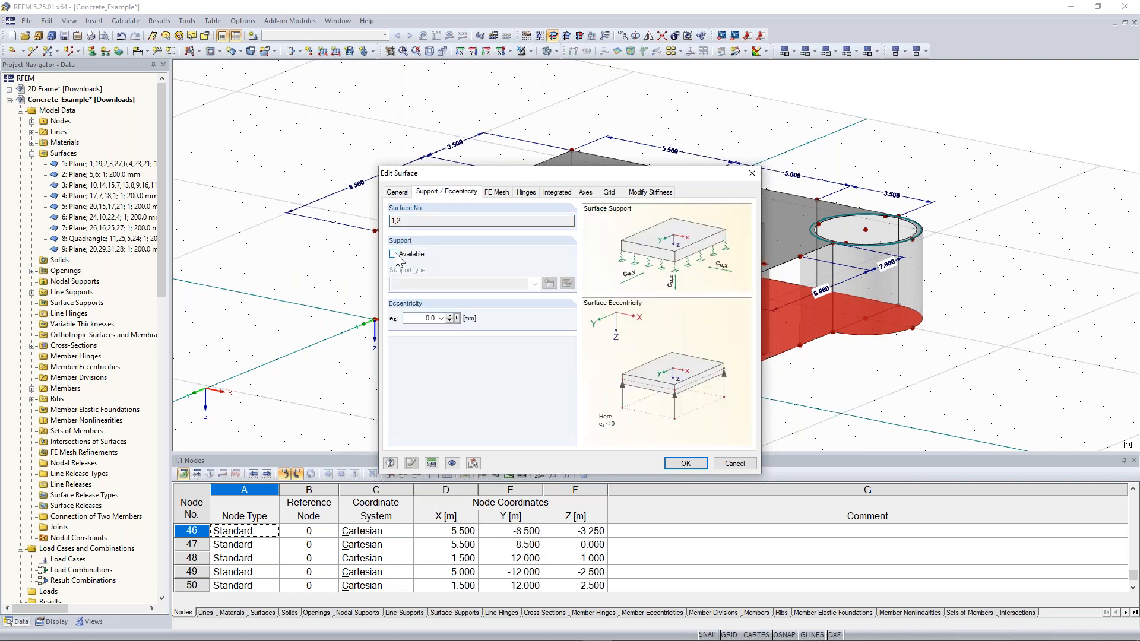
pyautogui.click(393, 254)
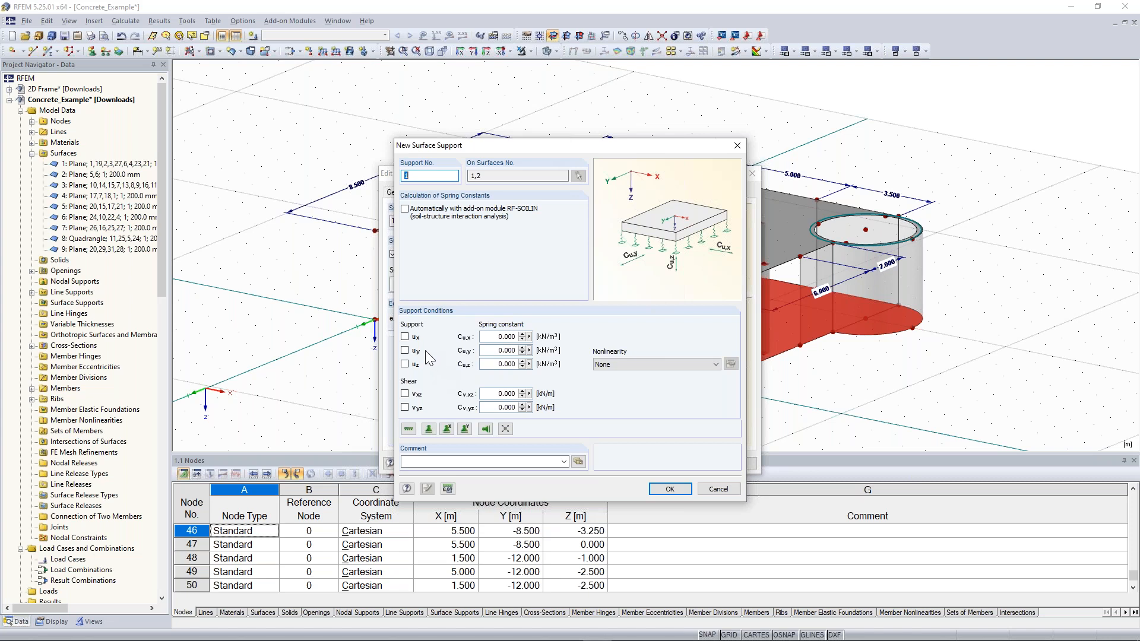
pyautogui.click(404, 337)
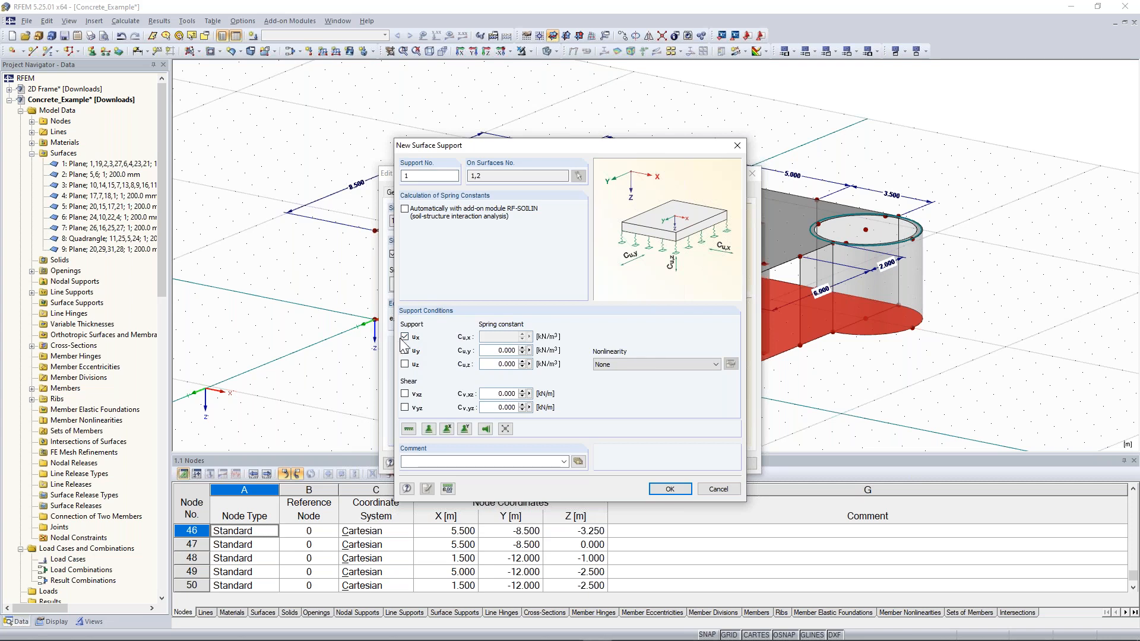
pyautogui.click(404, 338)
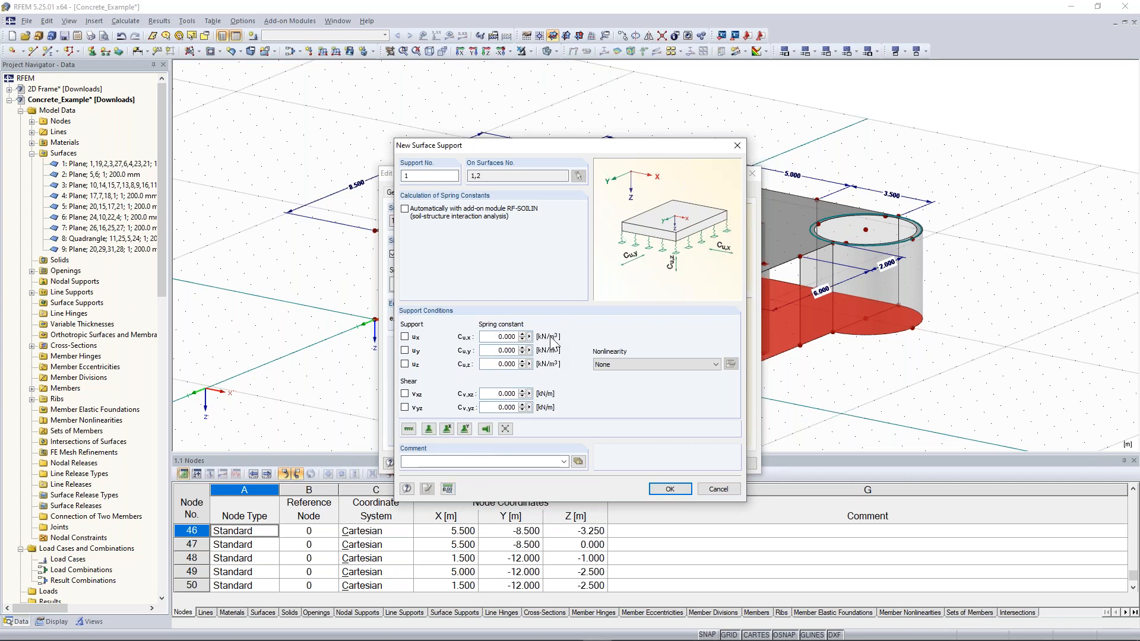
# Change the force unit for supports, stiffness and orthotropy to MN.
pyautogui.click(448, 488)
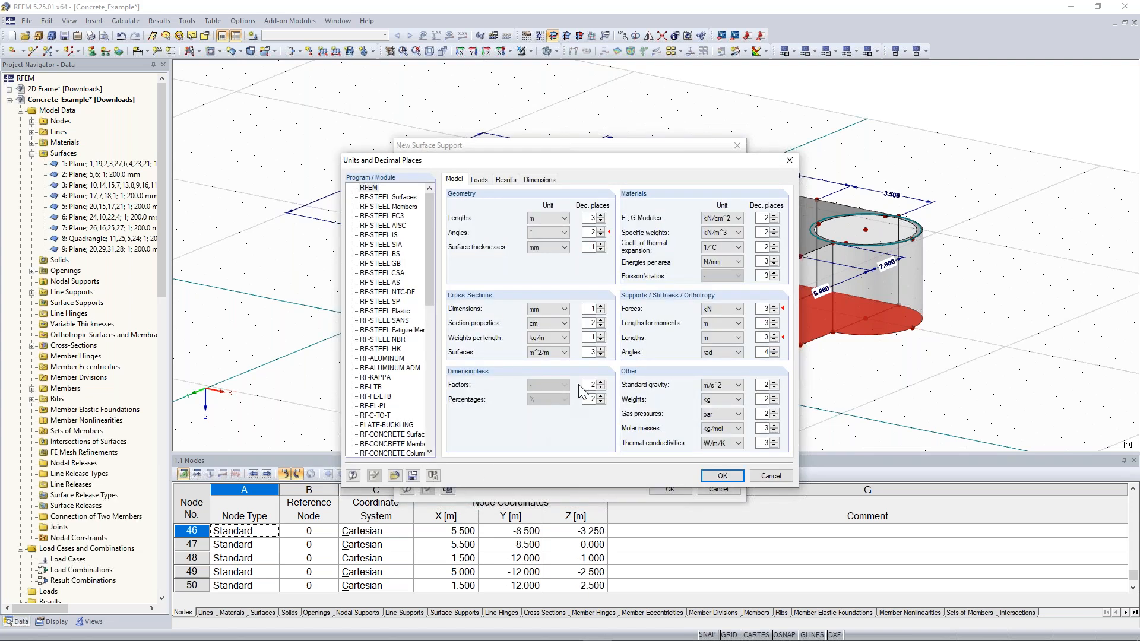
pyautogui.click(731, 308)
pyautogui.click(724, 341)
pyautogui.click(723, 476)
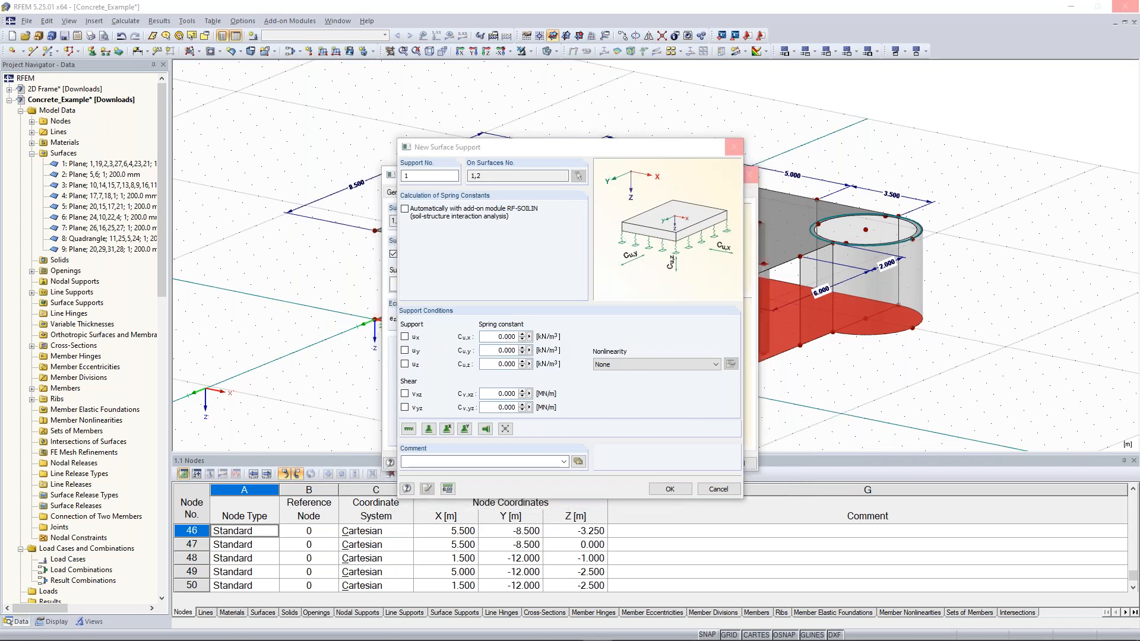
# Set the surface support springs to 10 MN/m³ in x and y, 100 MN/m³ in z, and both shear constants to 50 MN/m.
pyautogui.click(494, 337)
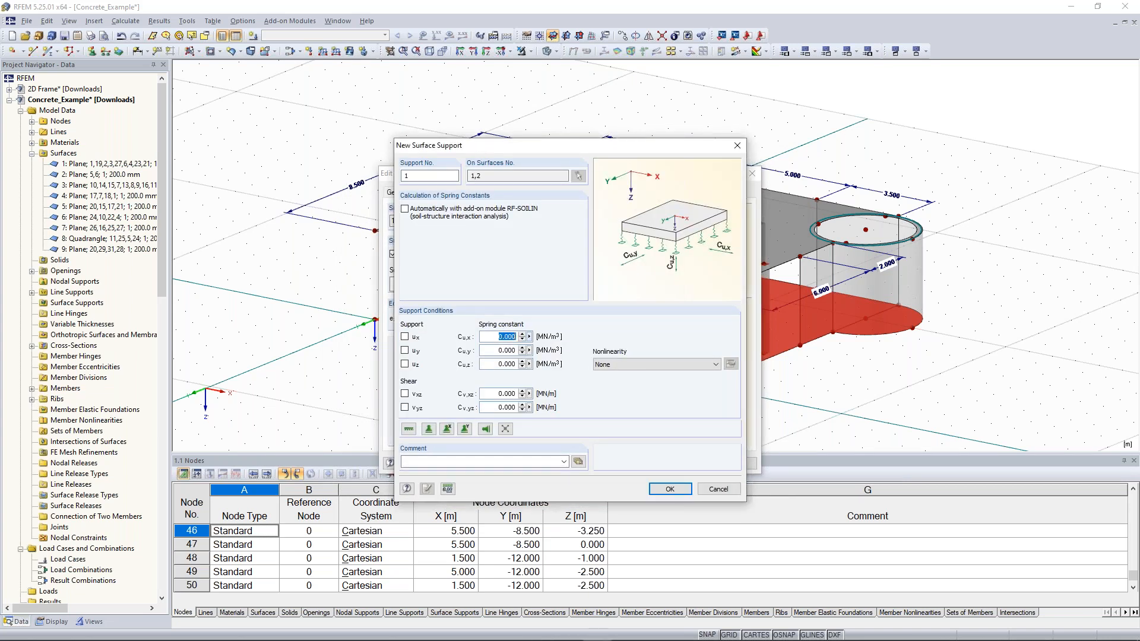
pyautogui.write('10')
pyautogui.press('Tab')
pyautogui.write('10')
pyautogui.press('Tab')
pyautogui.write('100')
pyautogui.press('Tab')
pyautogui.write('50')
pyautogui.press('Tab')
pyautogui.write('50')
# Make the surface support fail if negative contact stress occurs in z, and apply it to surfaces 1 and 2.
pyautogui.click(650, 363)
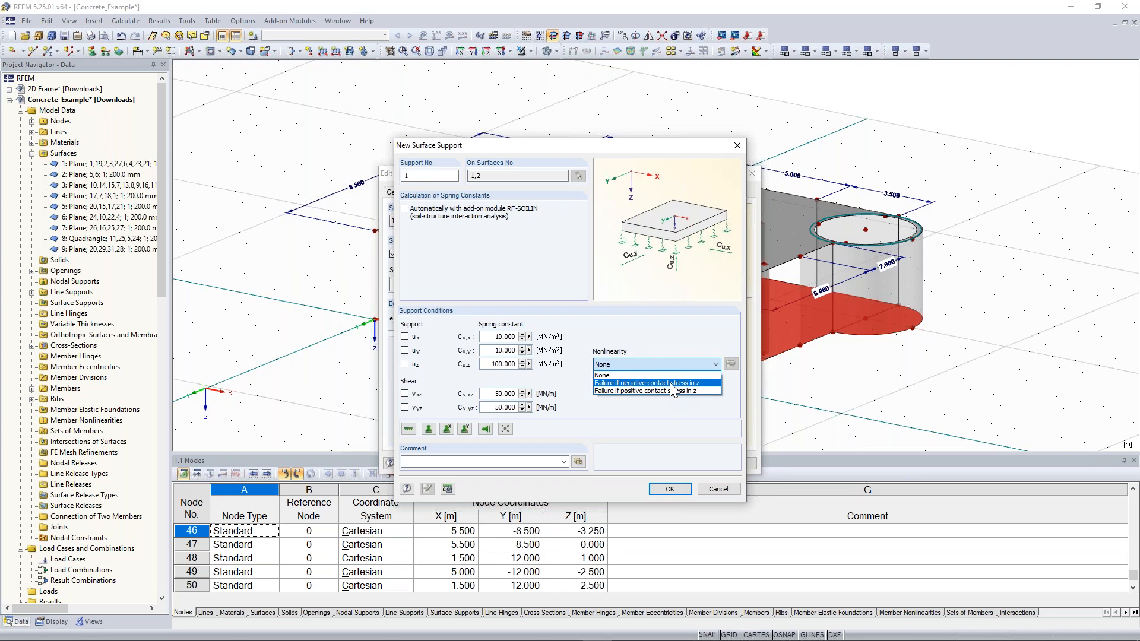
pyautogui.click(671, 384)
pyautogui.click(508, 264)
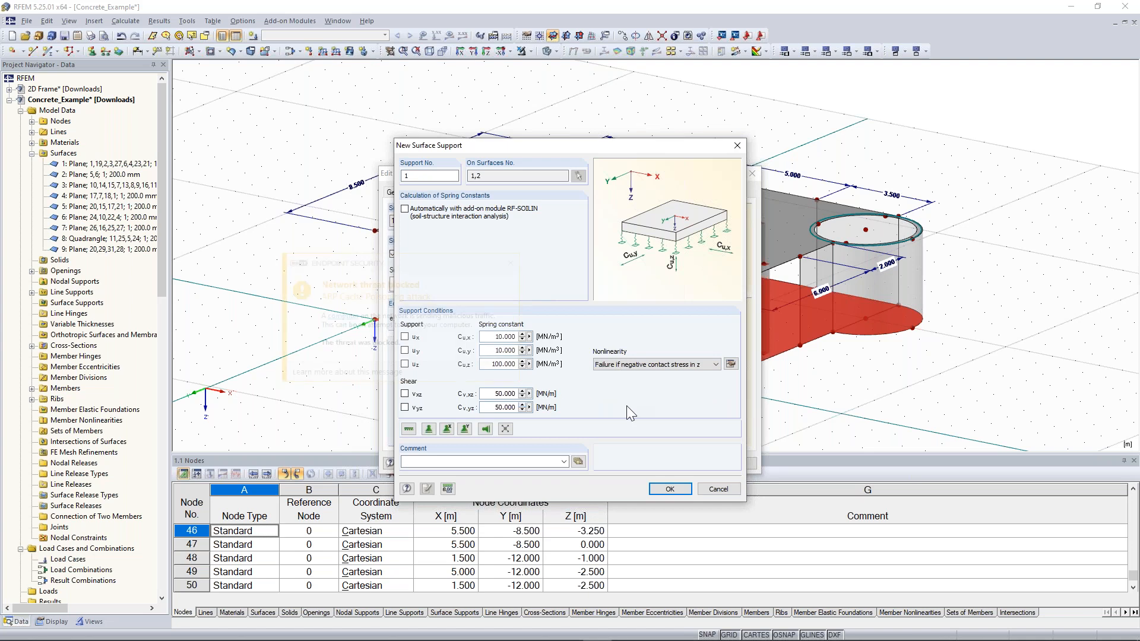
pyautogui.click(510, 263)
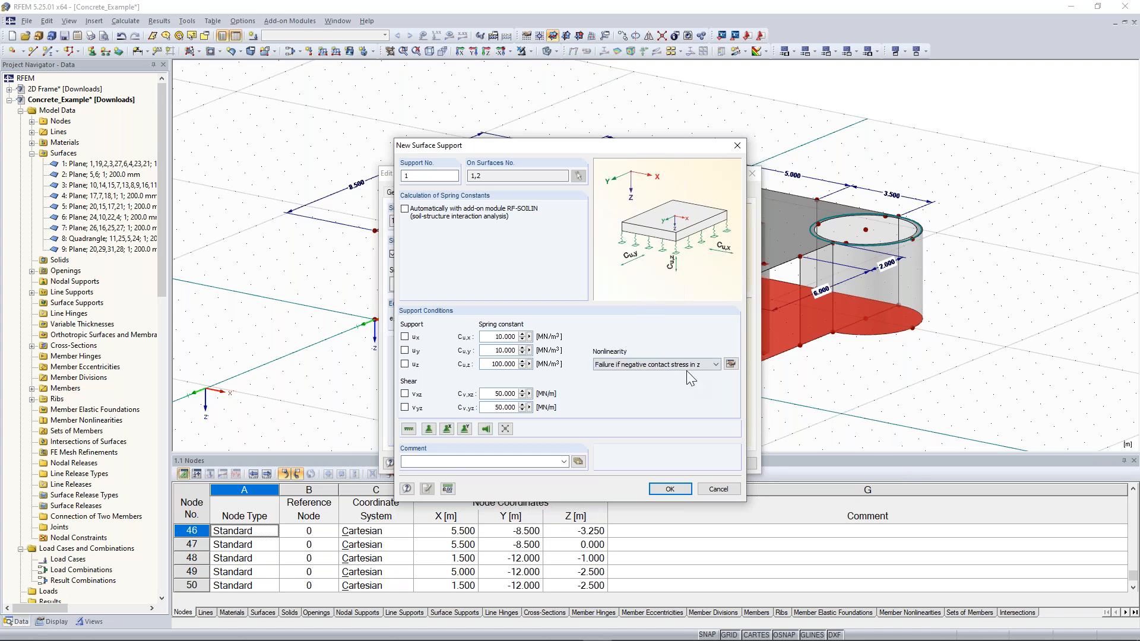
pyautogui.click(670, 489)
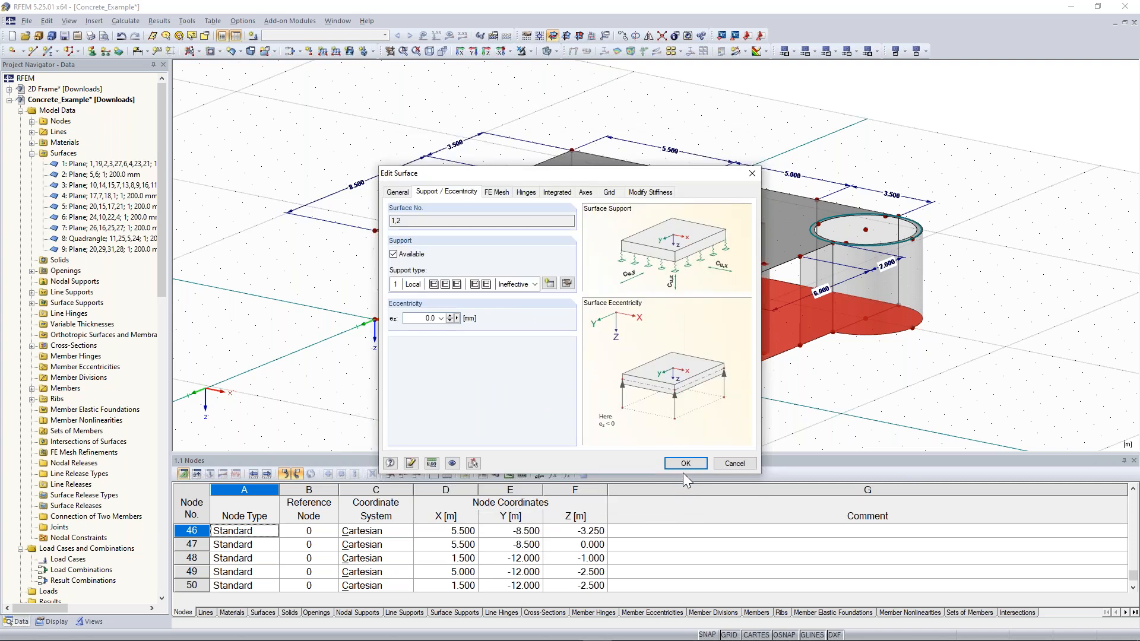
pyautogui.click(686, 463)
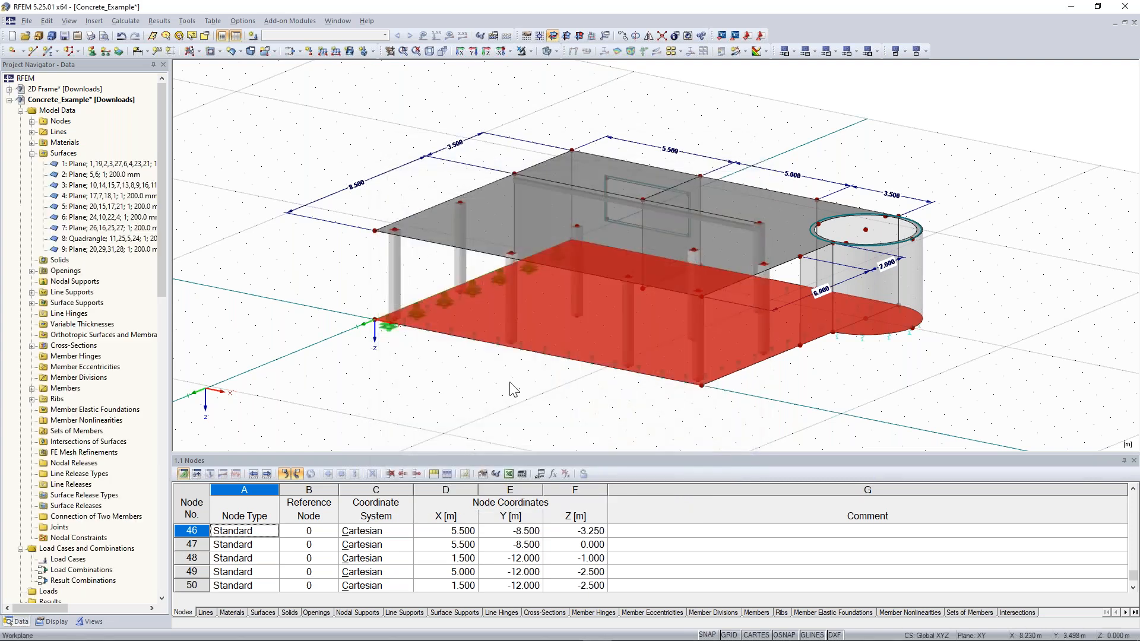
pyautogui.keyDown('ctrl'); pyautogui.moveTo(508, 383); pyautogui.dragTo(630, 345, button='middle'); pyautogui.keyUp('ctrl')
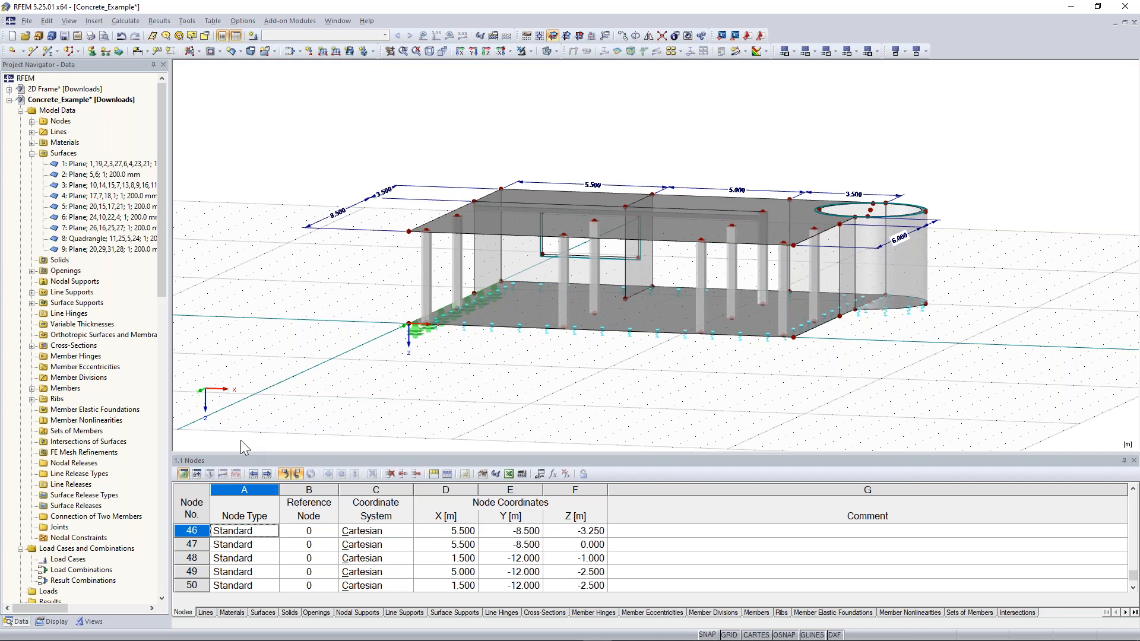
pyautogui.keyDown('ctrl'); pyautogui.moveTo(1011, 237); pyautogui.dragTo(990, 267, button='middle'); pyautogui.keyUp('ctrl')
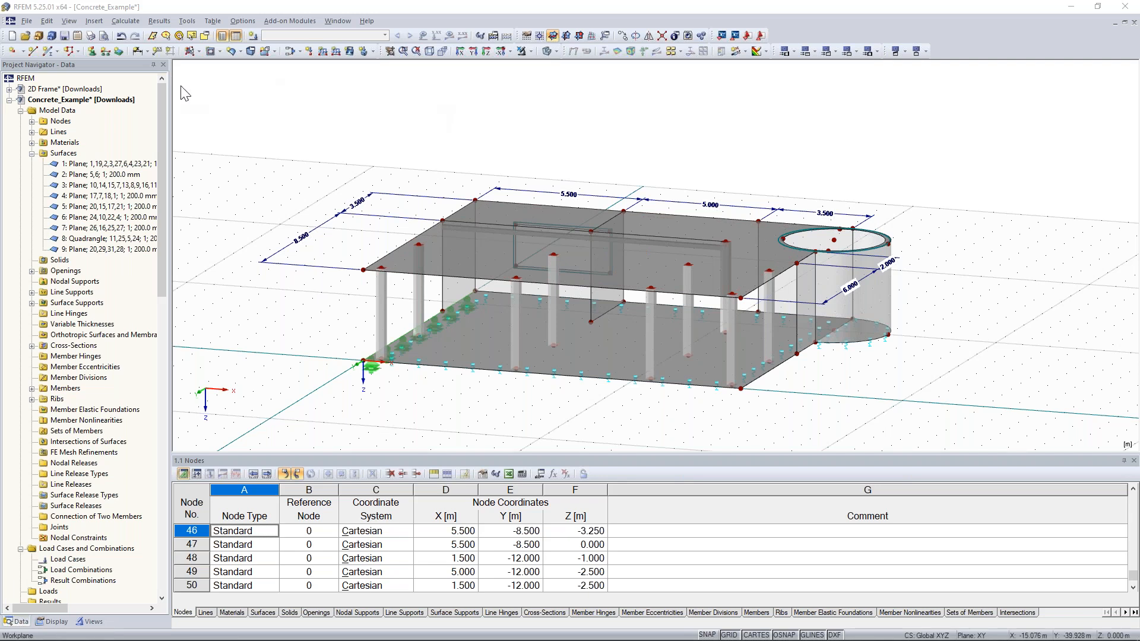
# Describe load case LC1 as Self-weight in the load cases and combinations settings.
pyautogui.click(253, 37)
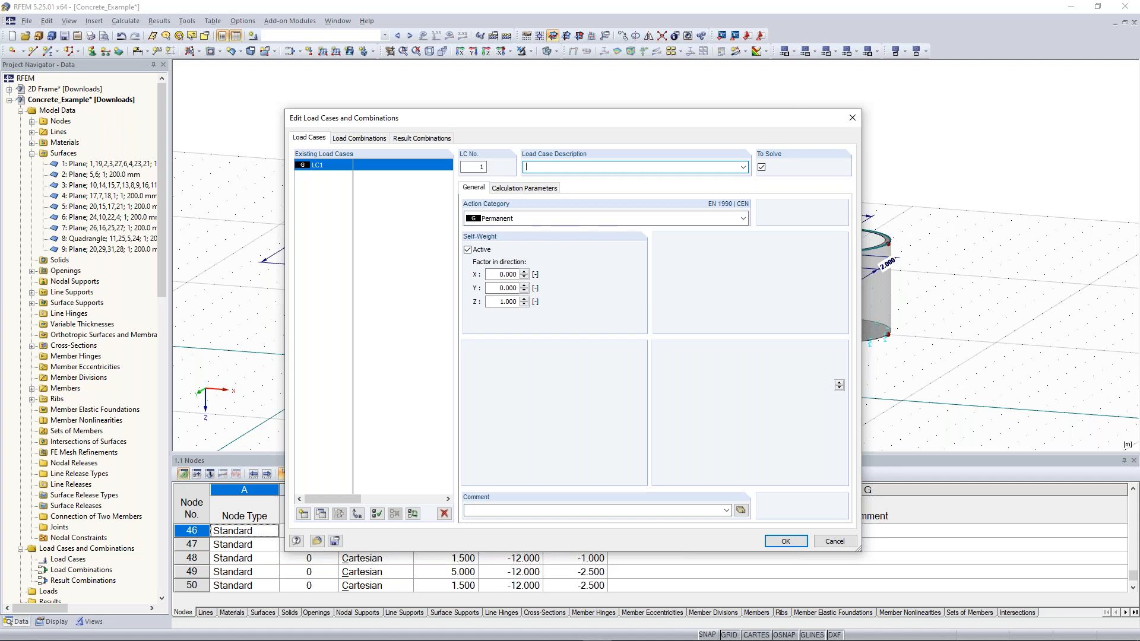
pyautogui.click(743, 167)
pyautogui.click(743, 167)
pyautogui.click(743, 167)
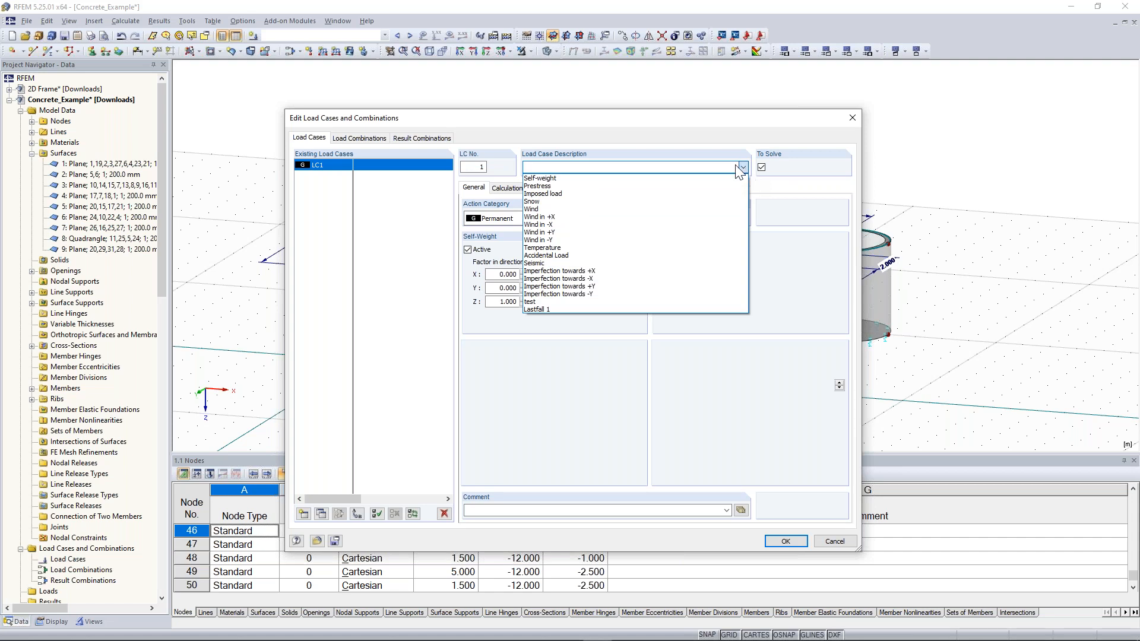
pyautogui.click(621, 178)
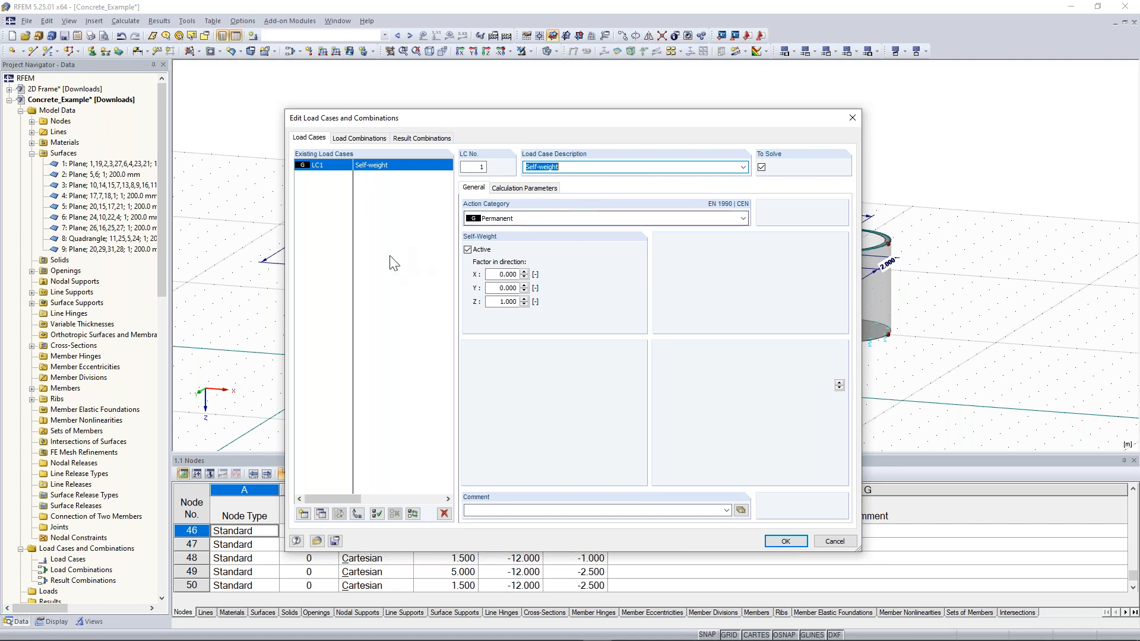
# Add load case LC2 described as Imposed load with action category Imposed - Category D: shopping areas.
pyautogui.click(304, 514)
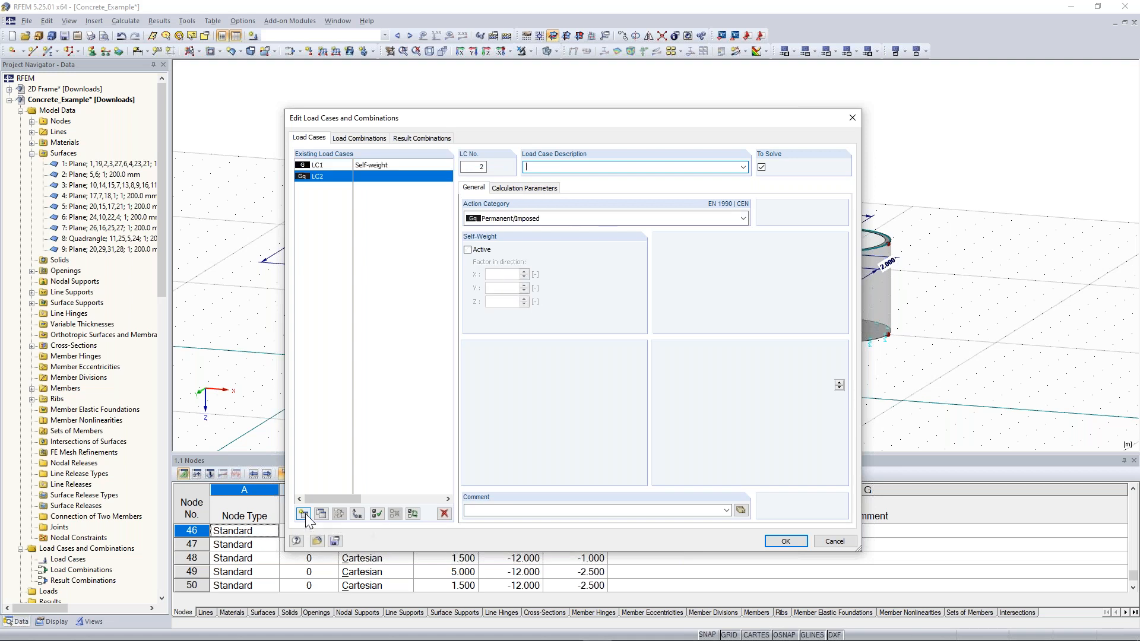
pyautogui.click(743, 169)
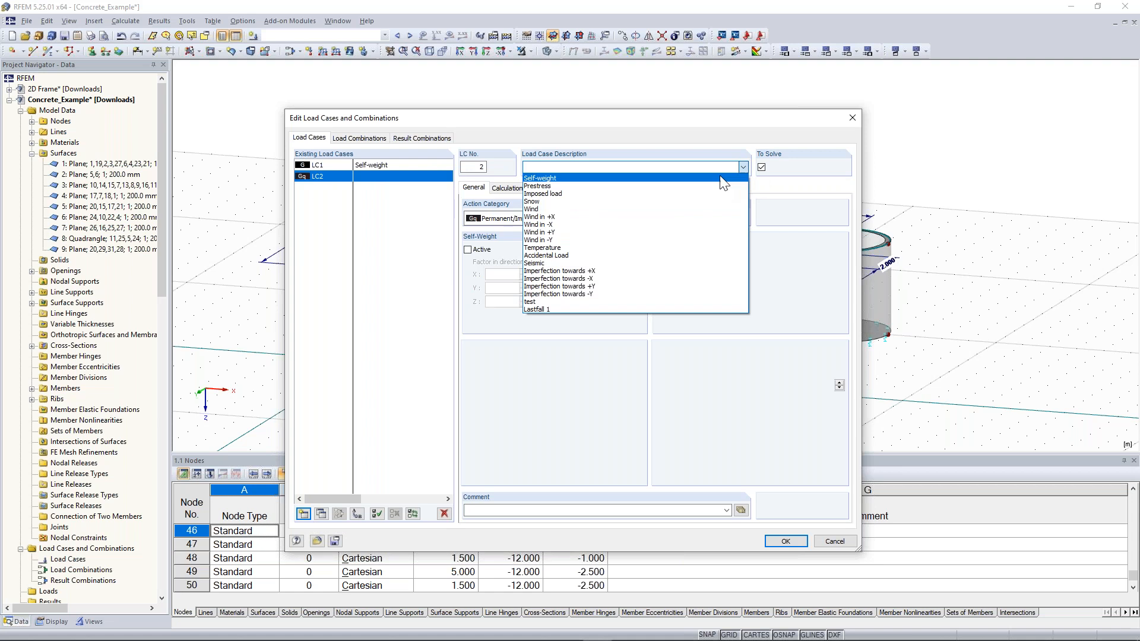
pyautogui.click(672, 202)
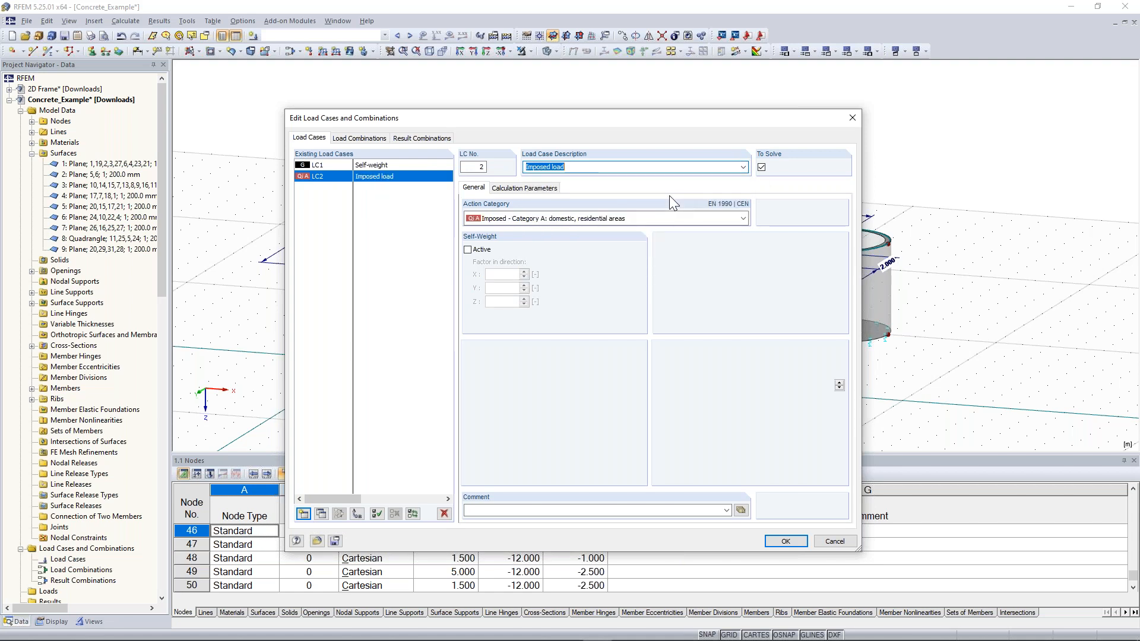
pyautogui.click(742, 218)
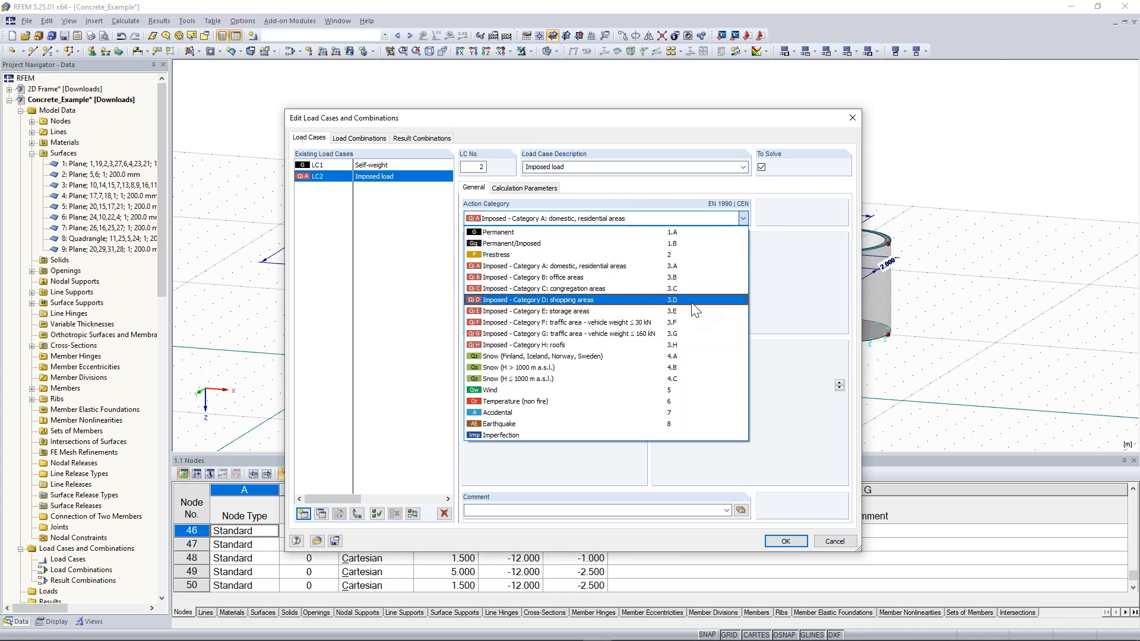
pyautogui.click(691, 299)
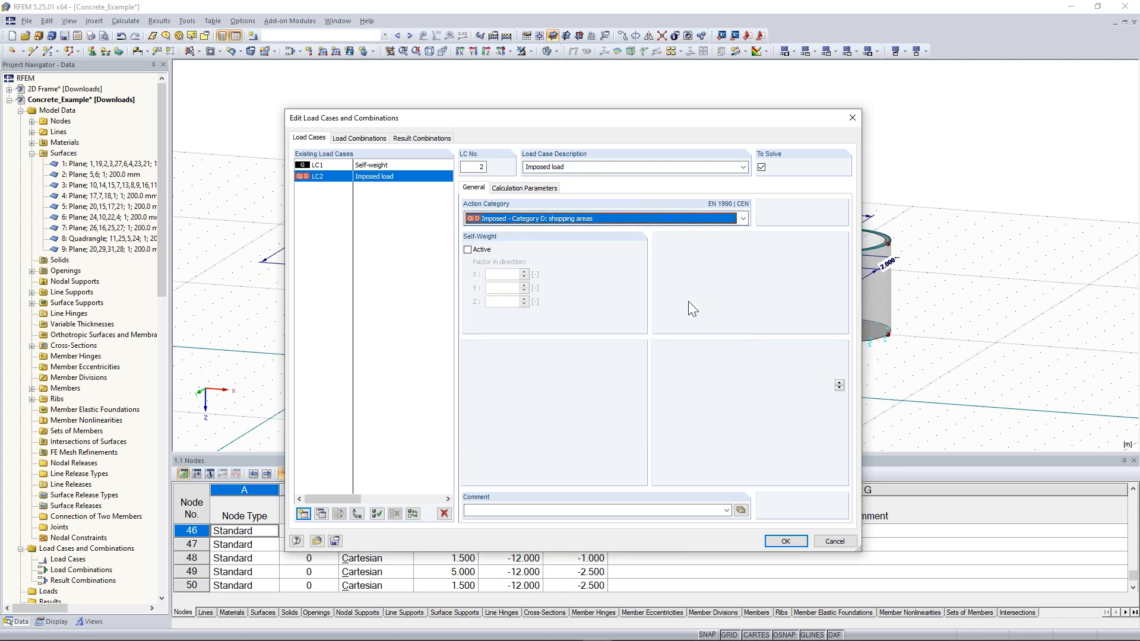
# Add load case LC3 described as Wind in +X.
pyautogui.click(304, 513)
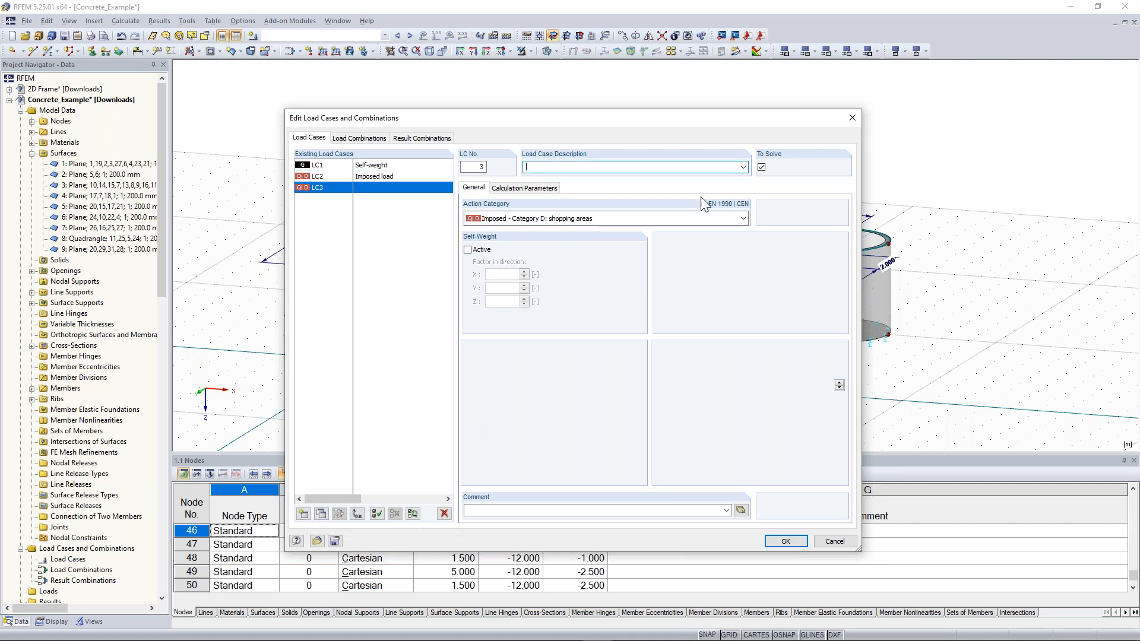
pyautogui.click(742, 166)
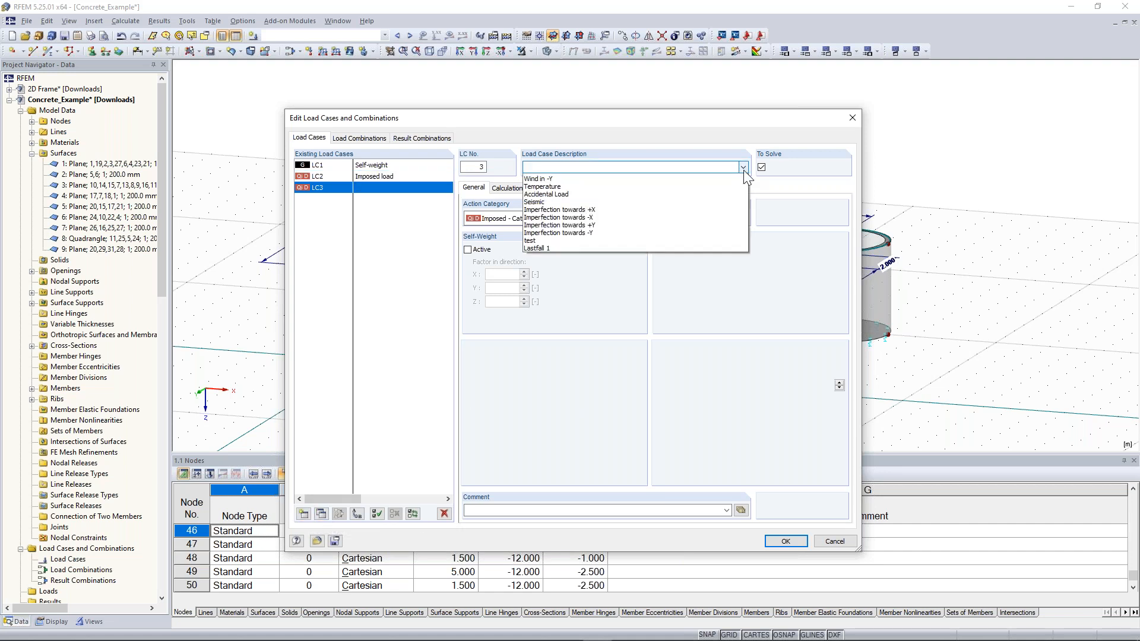
pyautogui.click(679, 219)
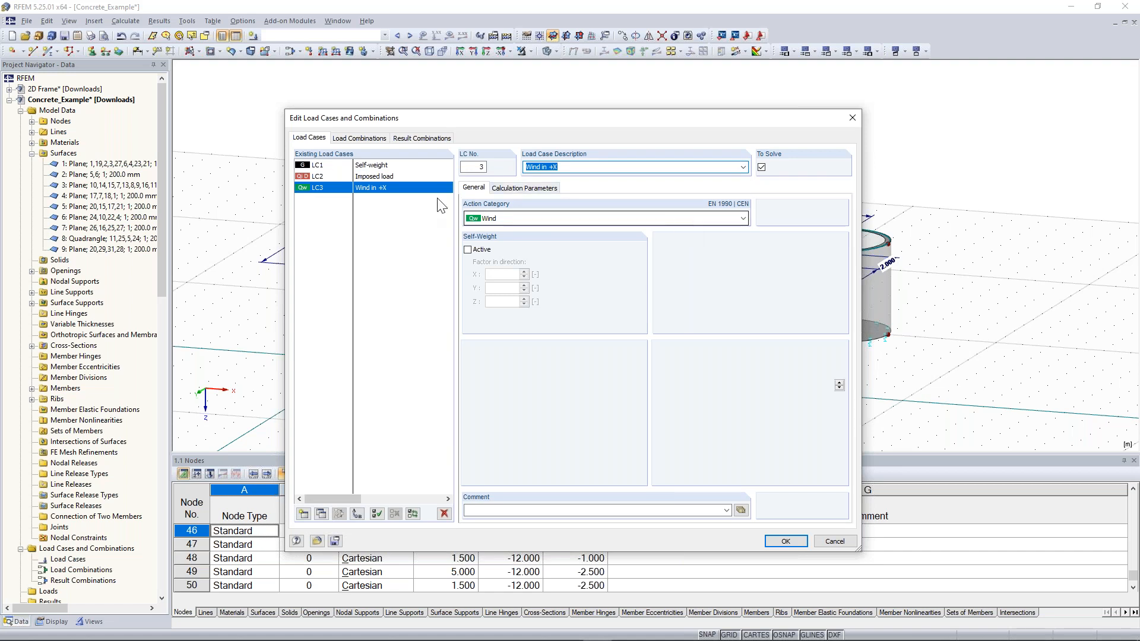
# Copy load case LC3 as LC4 and change its description to Wind in +Y.
pyautogui.click(322, 514)
pyautogui.moveTo(555, 167); pyautogui.dragTo(566, 167)
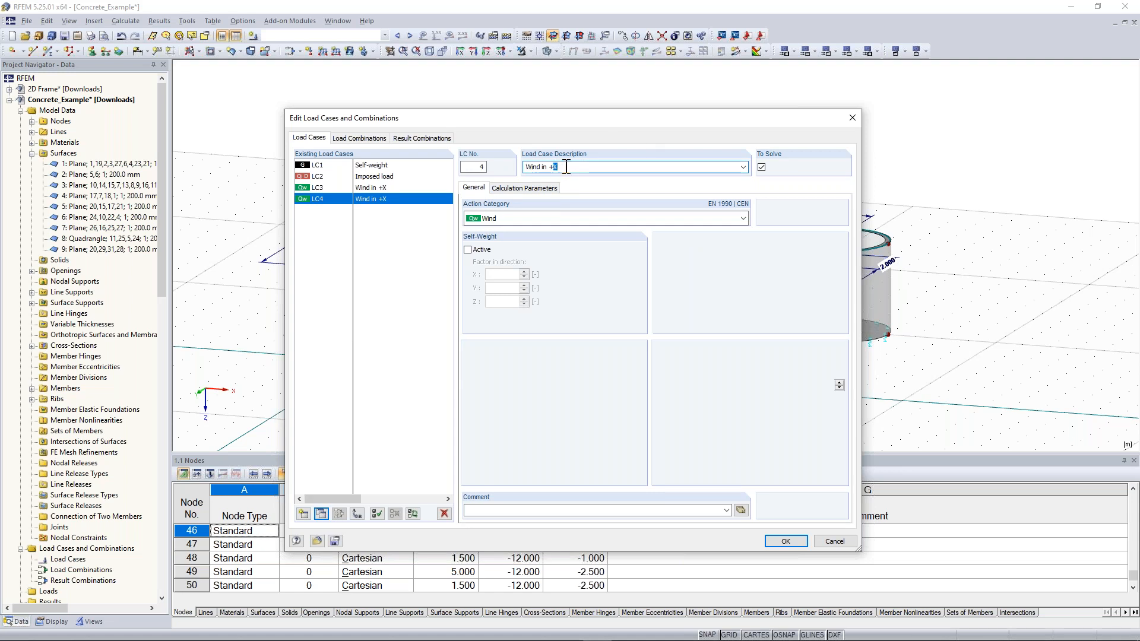
pyautogui.write('Y')
# Add load case LC5 with the predefined description Imperfection towards +X.
pyautogui.click(304, 514)
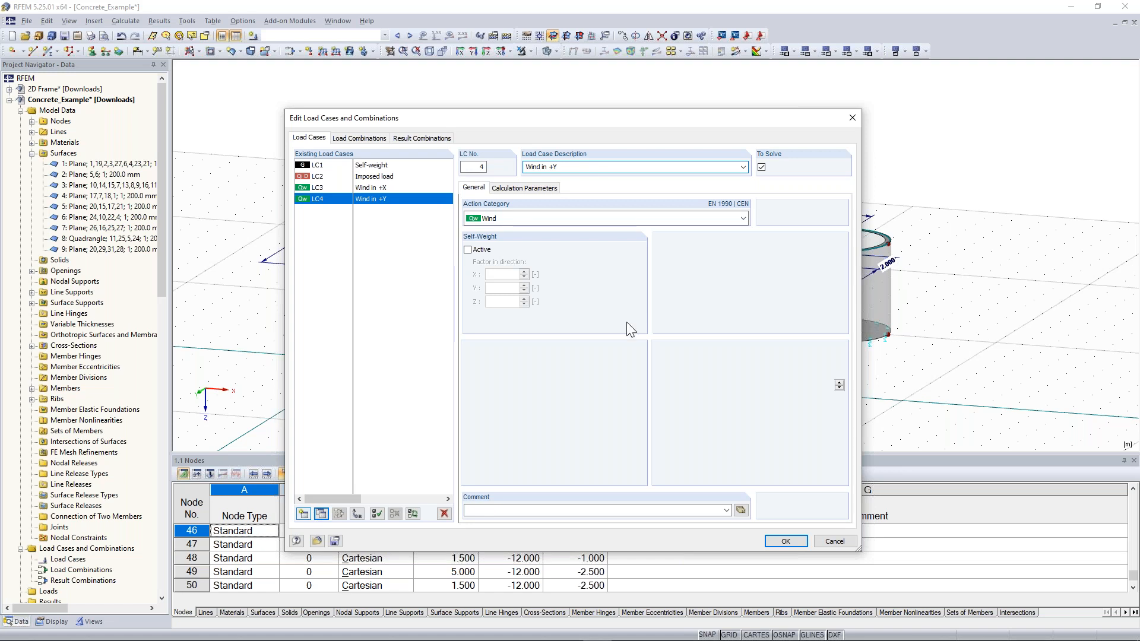
pyautogui.click(743, 167)
pyautogui.click(671, 270)
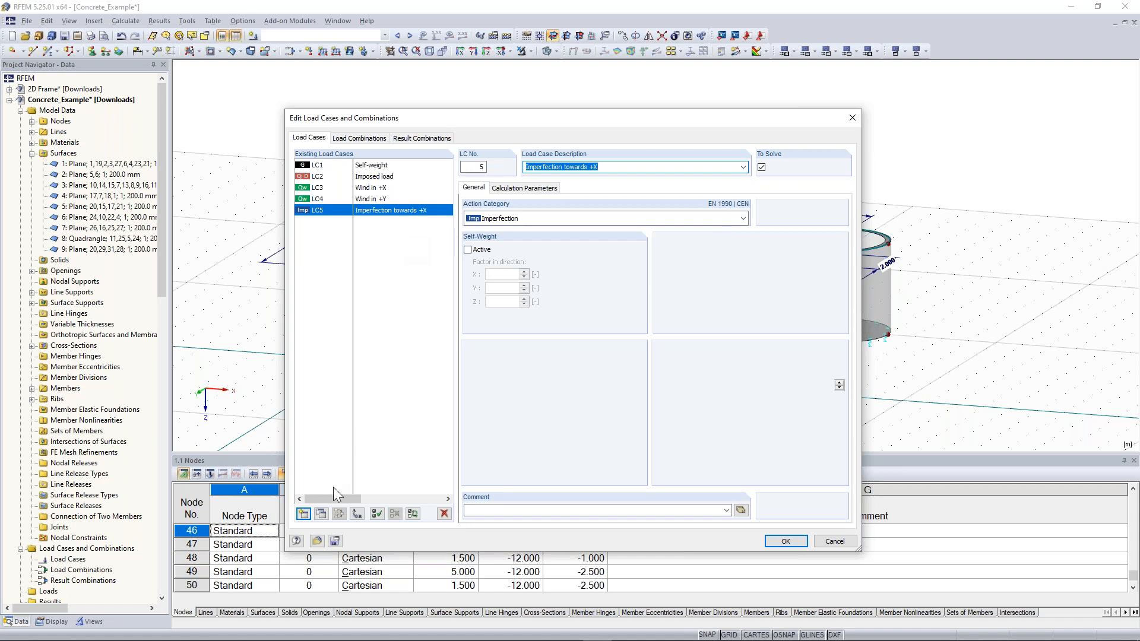
# Copy LC5 as load case LC6, describe it as Imperfection towards +Y, and accept the load case definitions.
pyautogui.click(321, 513)
pyautogui.doubleClick(613, 166)
pyautogui.write('Y')
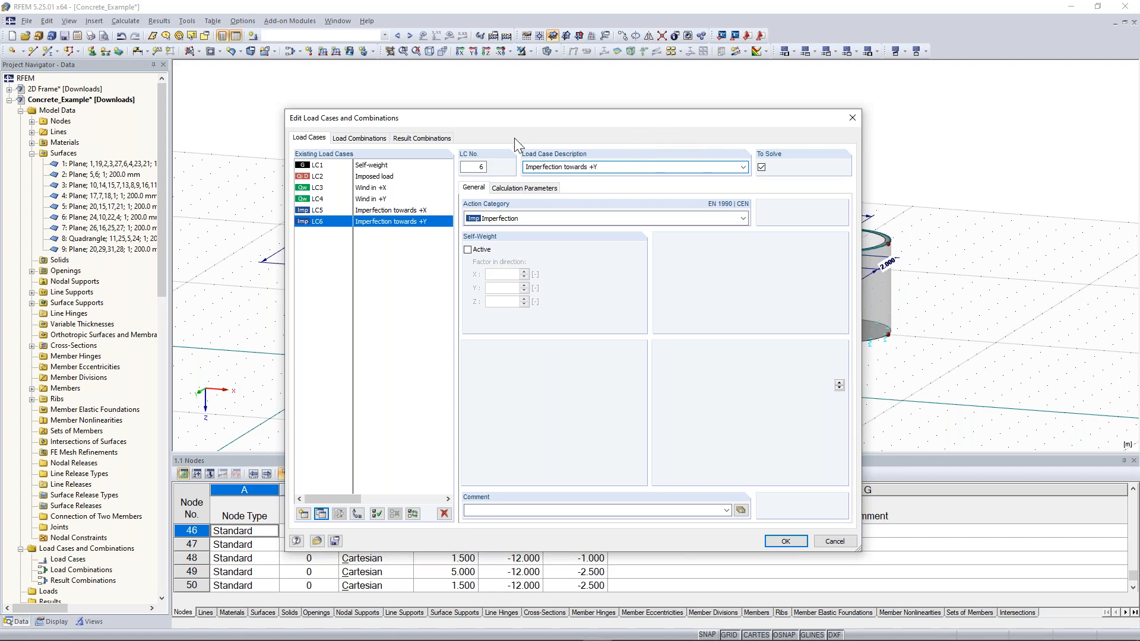
pyautogui.click(382, 139)
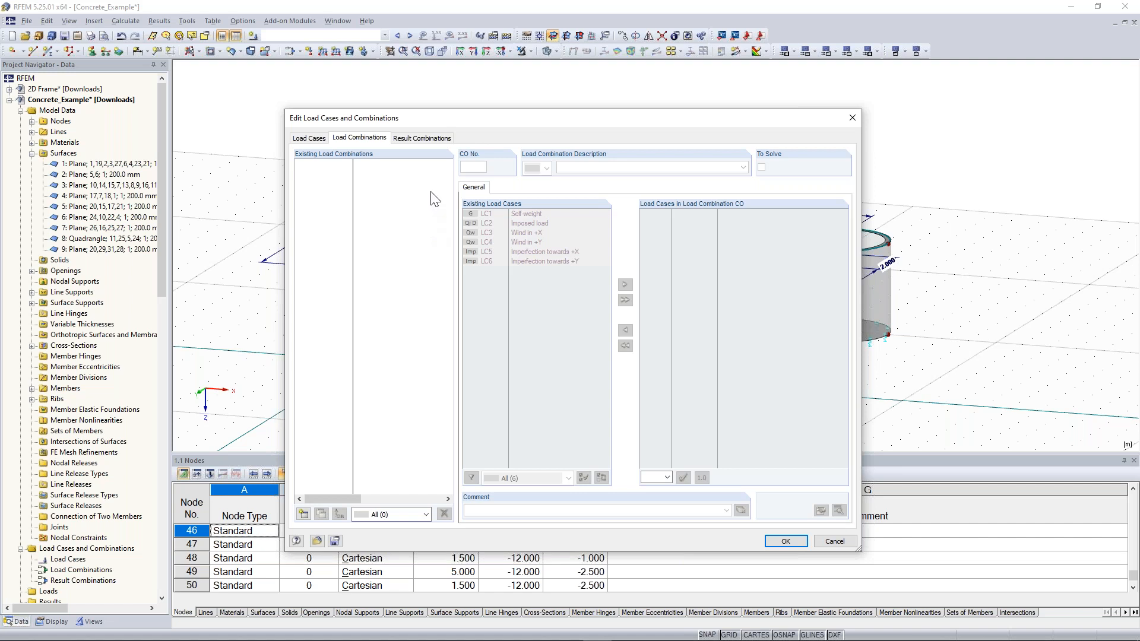
pyautogui.click(321, 138)
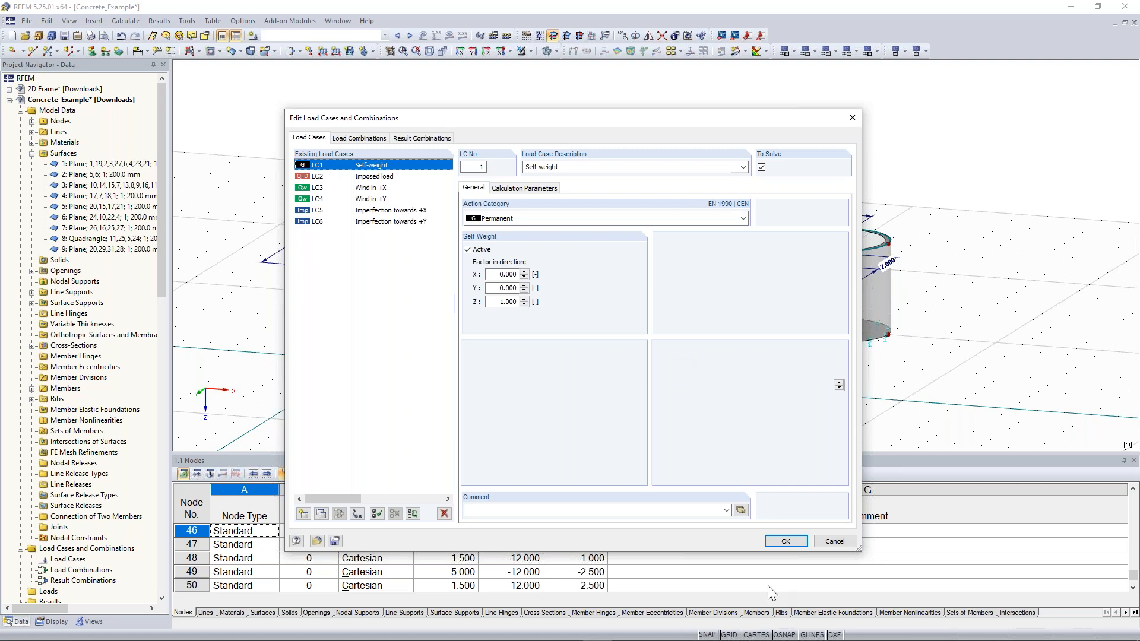
pyautogui.click(800, 540)
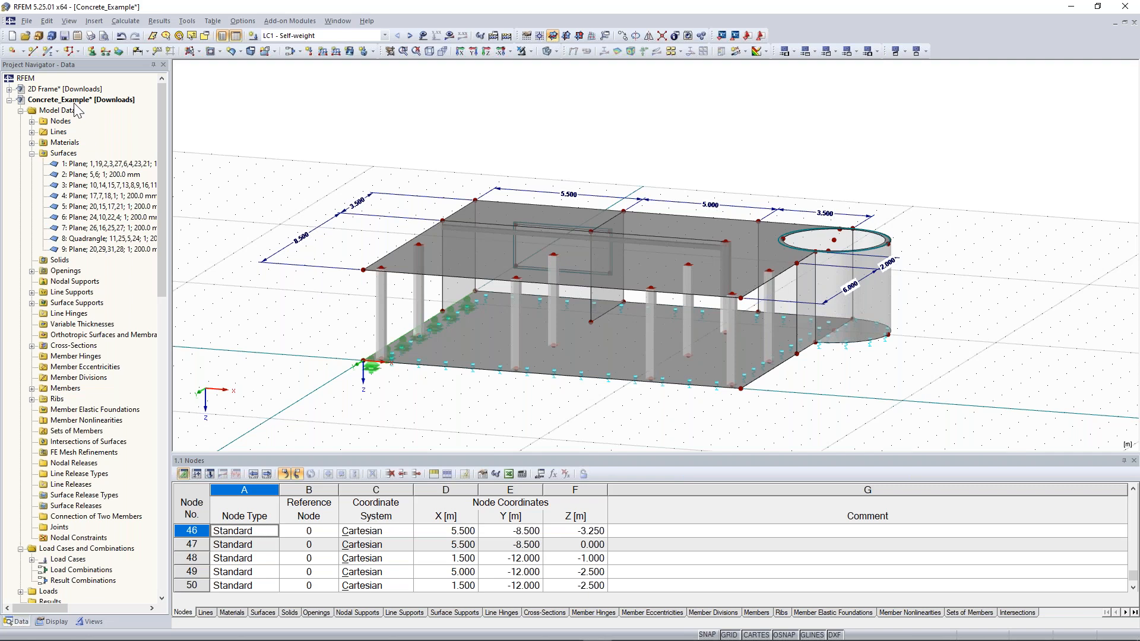
# Enable automatic creation of load combinations in the general data of the Concrete_Example model.
pyautogui.rightClick(76, 106)
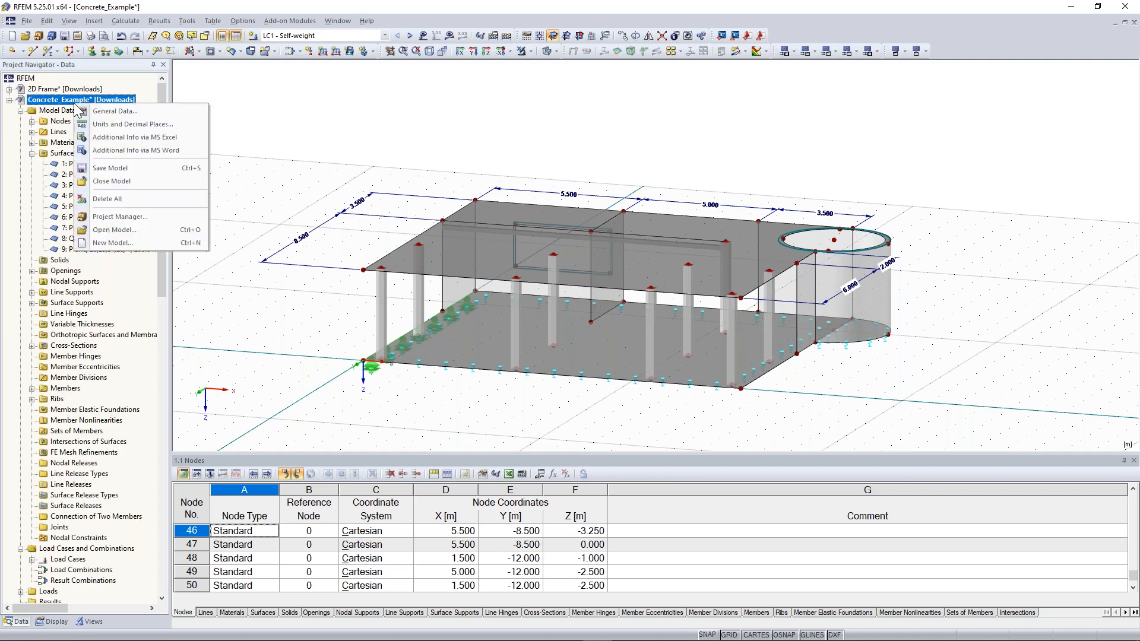
pyautogui.click(129, 113)
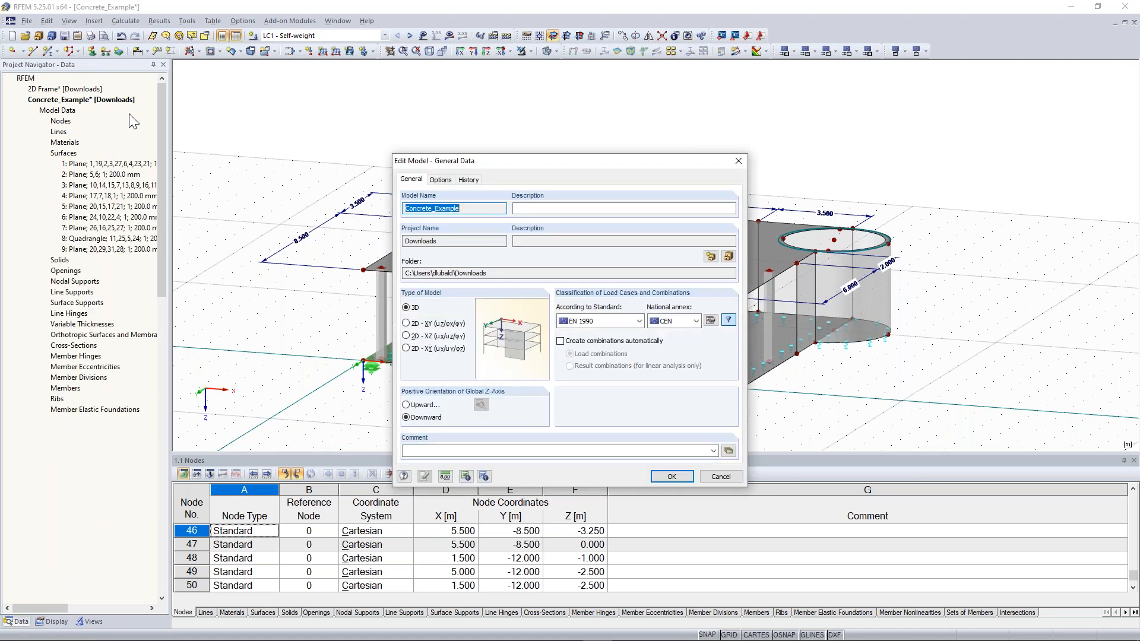
pyautogui.click(560, 342)
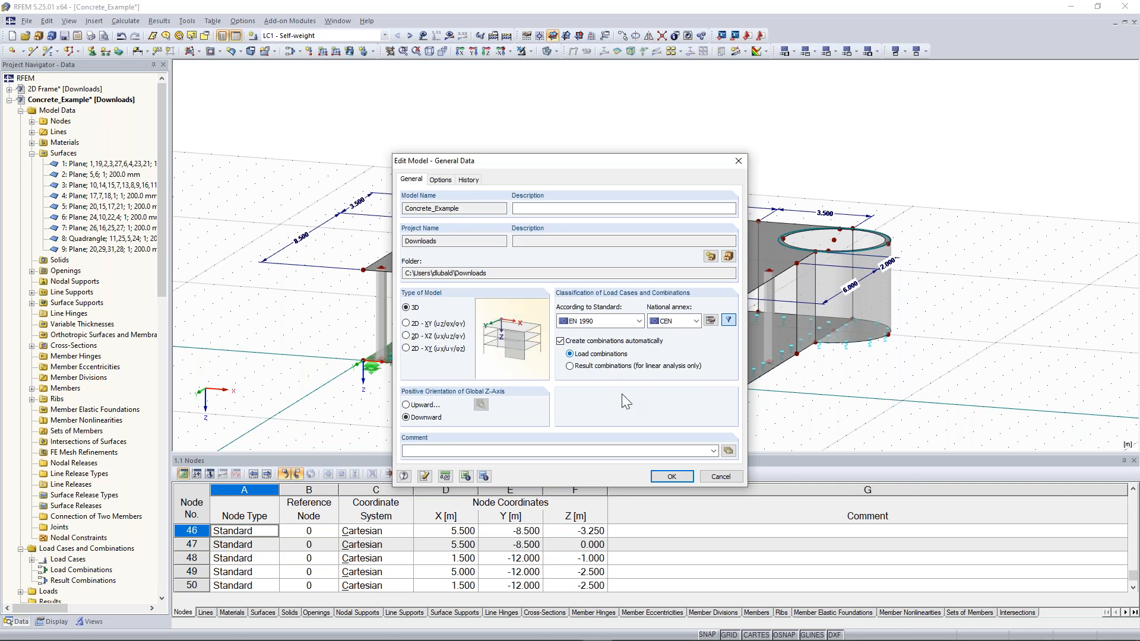
pyautogui.click(671, 478)
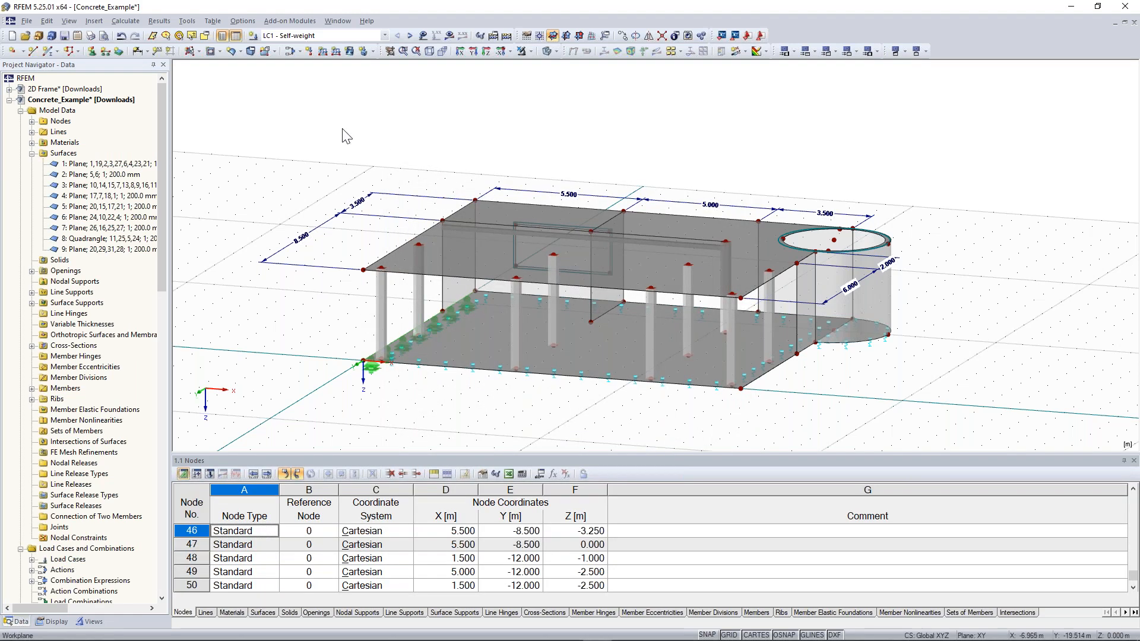
# Reopen the load cases and combinations settings and examine which load cases the permanent, imposed and wind actions contain and how they act.
pyautogui.click(300, 52)
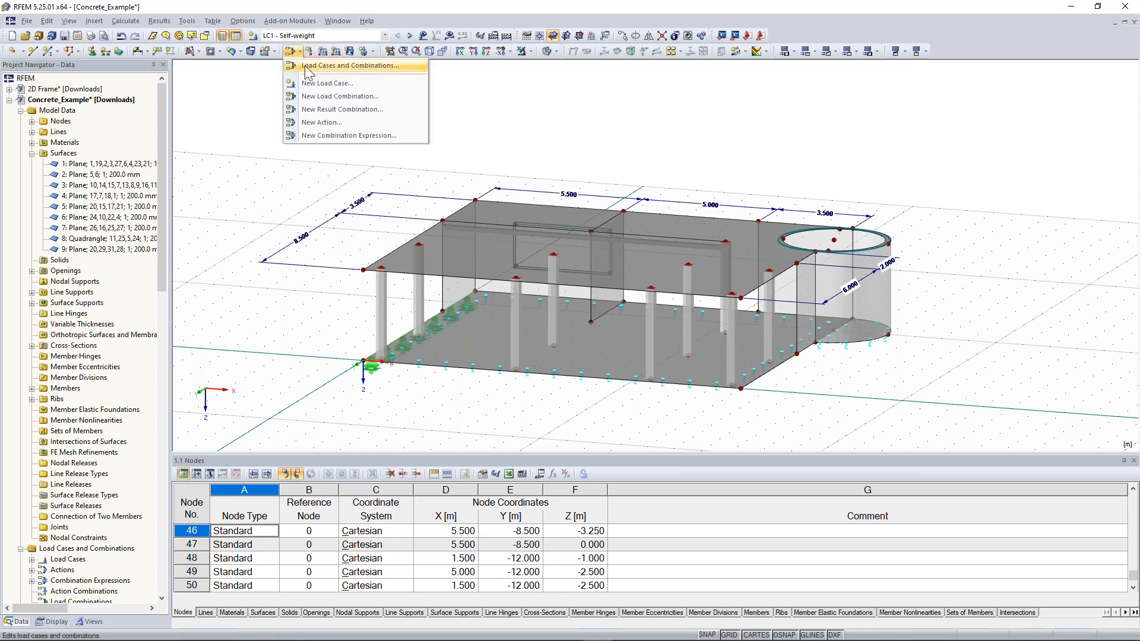
pyautogui.click(316, 69)
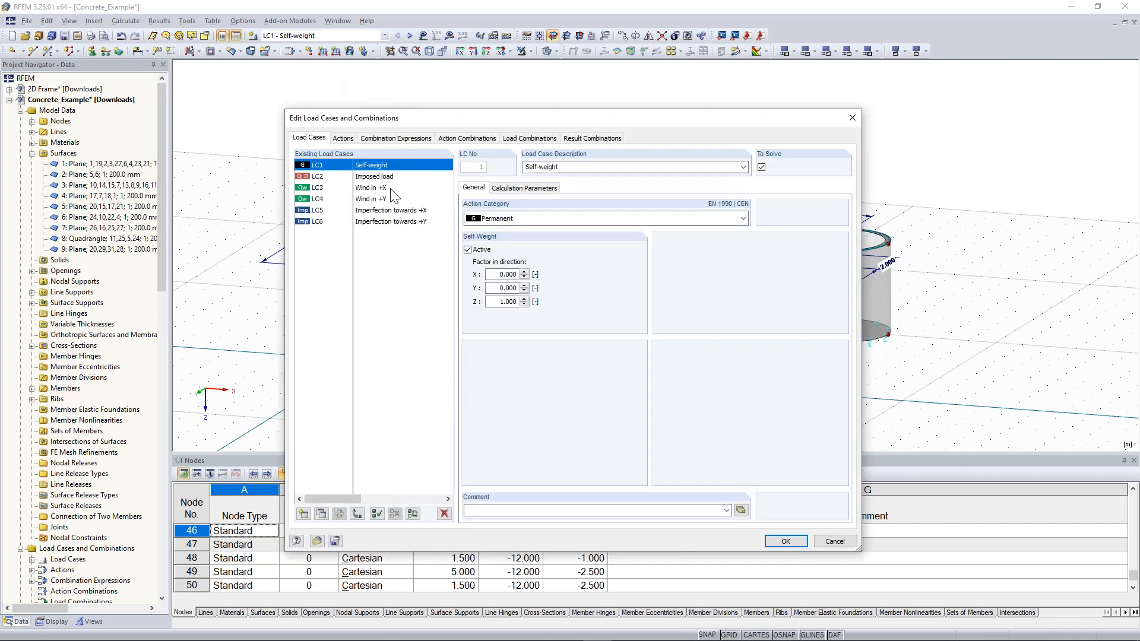
pyautogui.moveTo(454, 116); pyautogui.dragTo(452, 94)
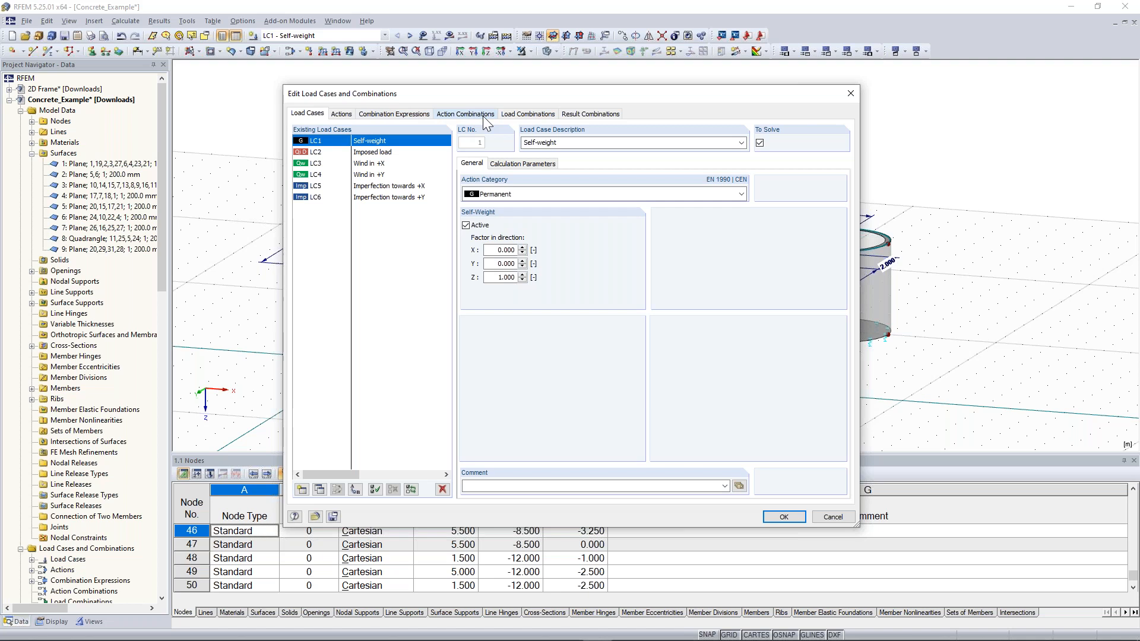
pyautogui.click(337, 115)
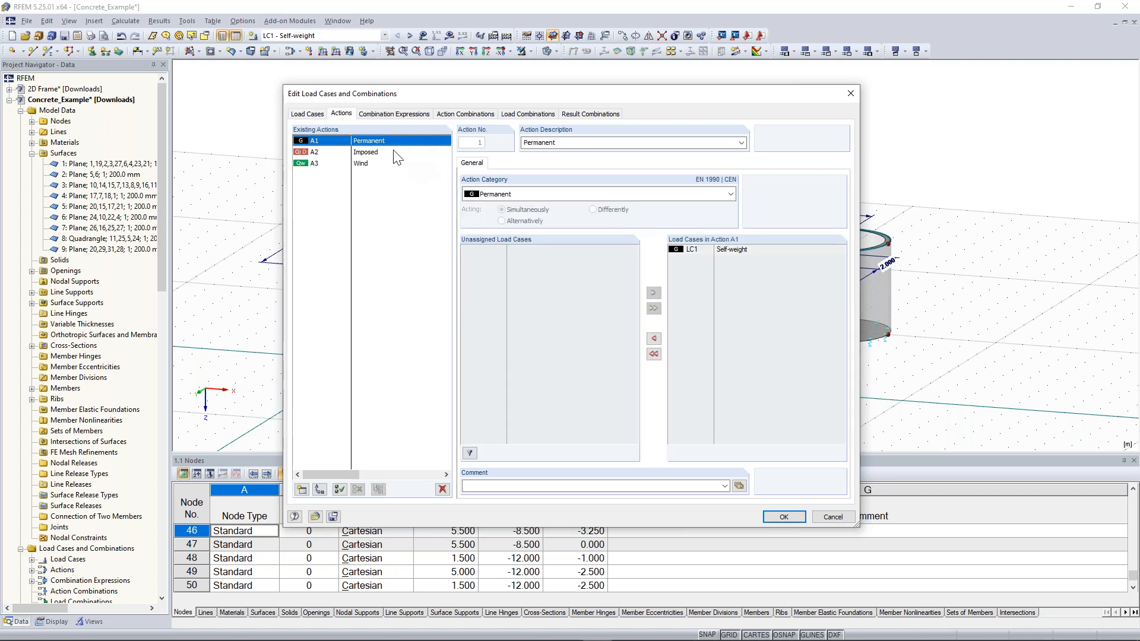
pyautogui.click(367, 155)
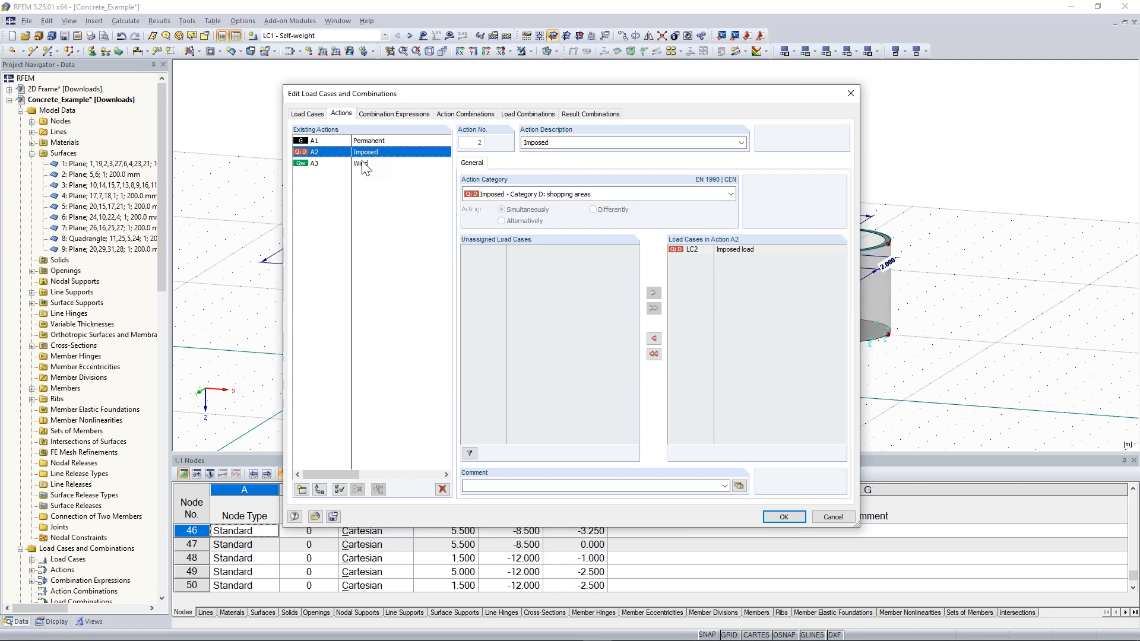
pyautogui.click(366, 163)
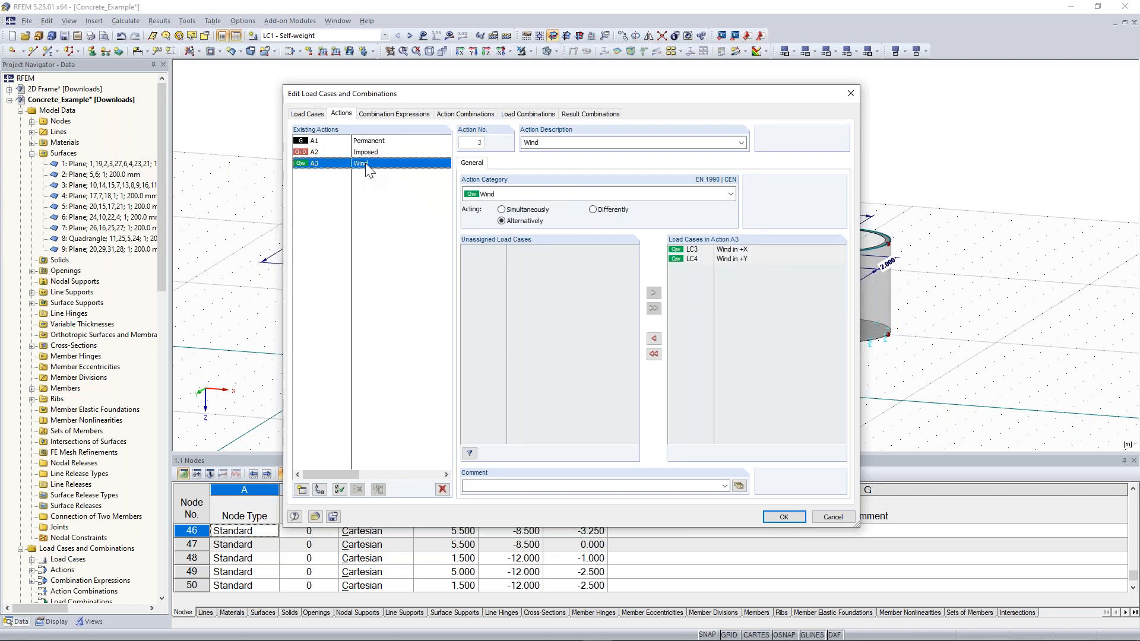
pyautogui.click(364, 155)
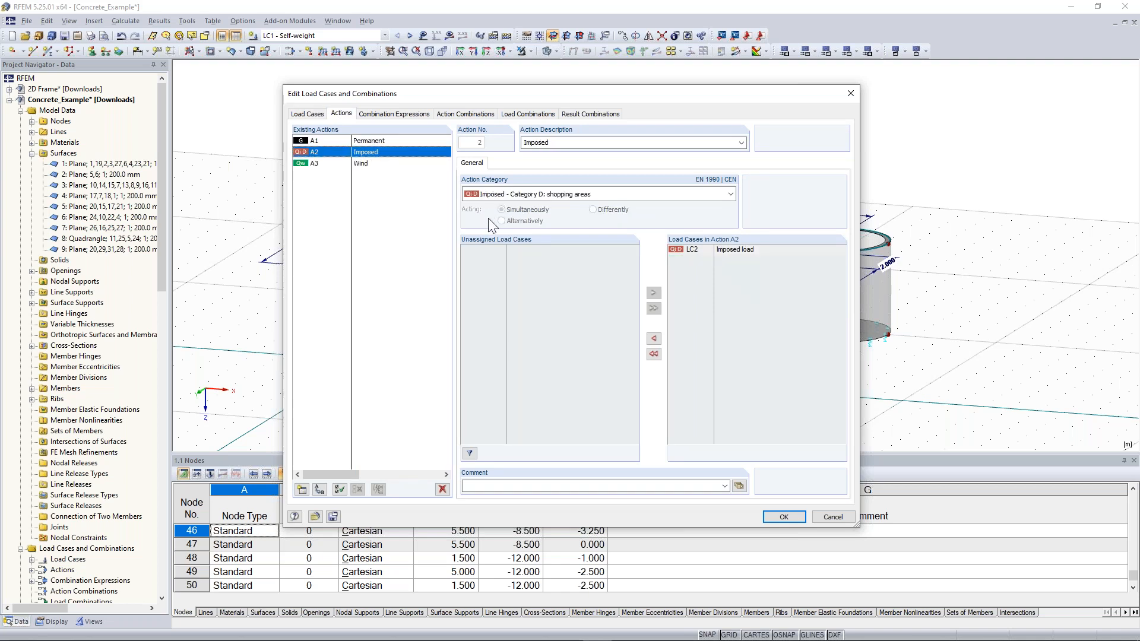
pyautogui.click(359, 164)
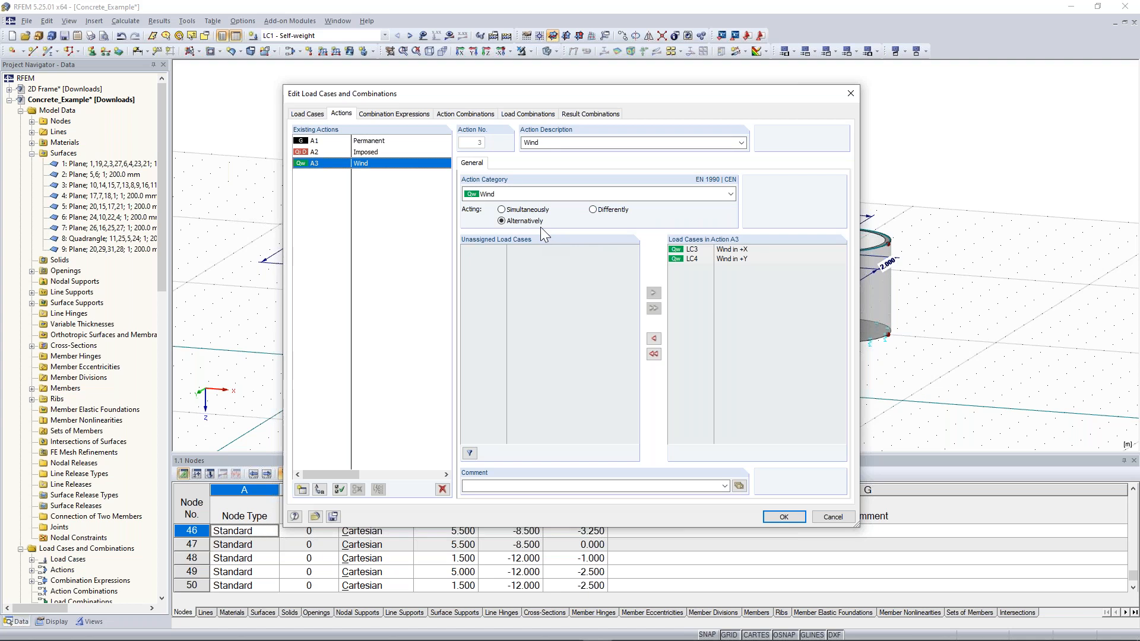
pyautogui.click(793, 251)
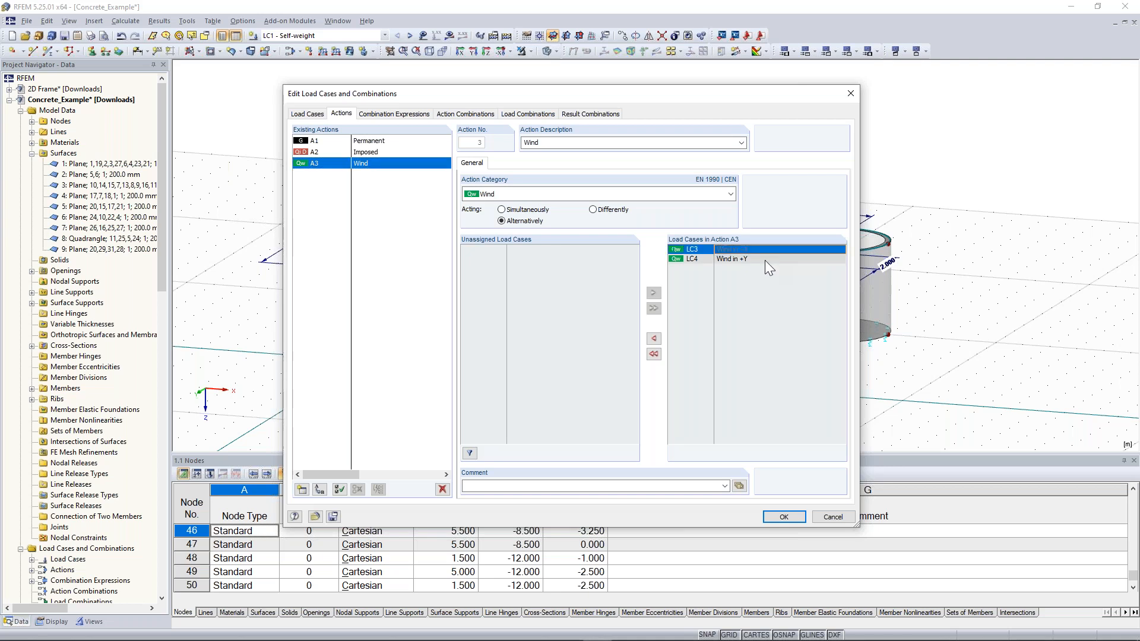
pyautogui.click(703, 259)
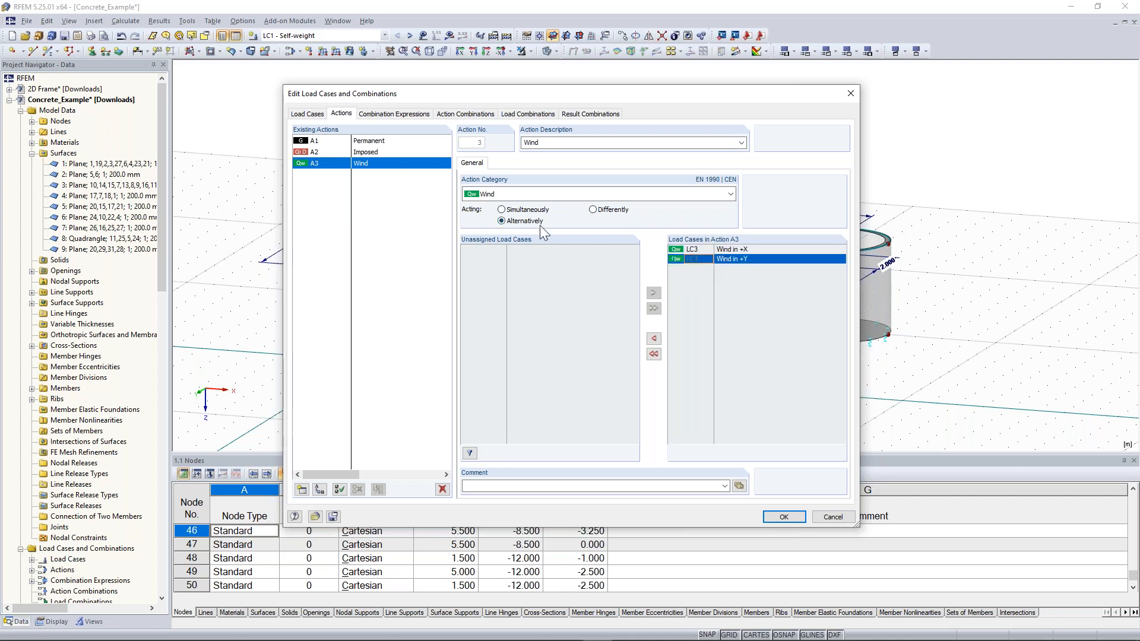
pyautogui.click(380, 141)
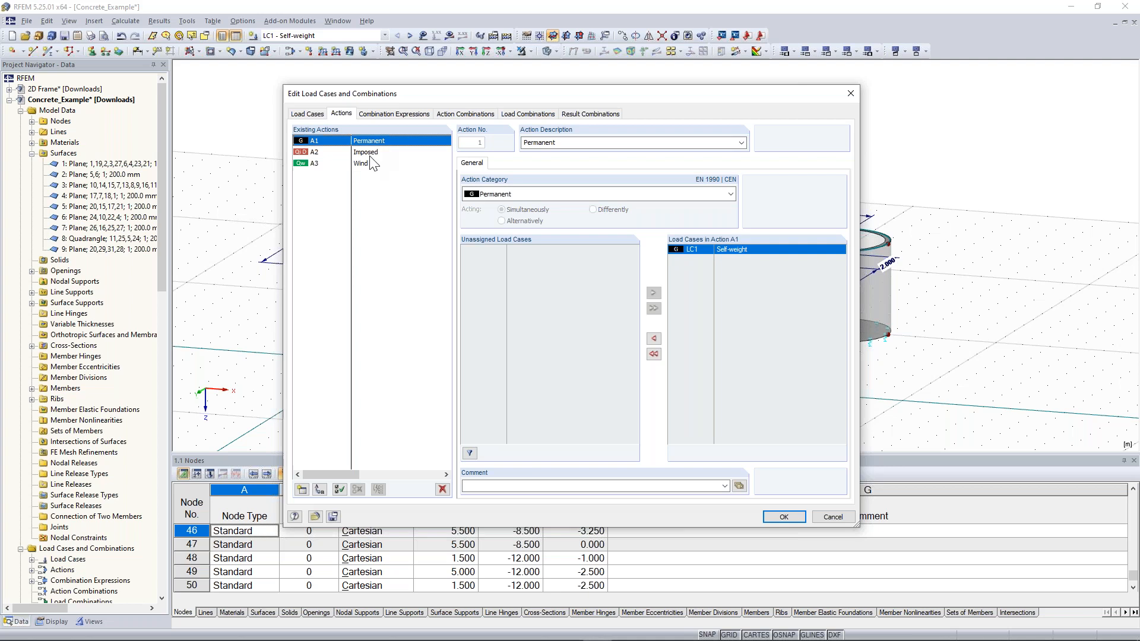
pyautogui.click(367, 153)
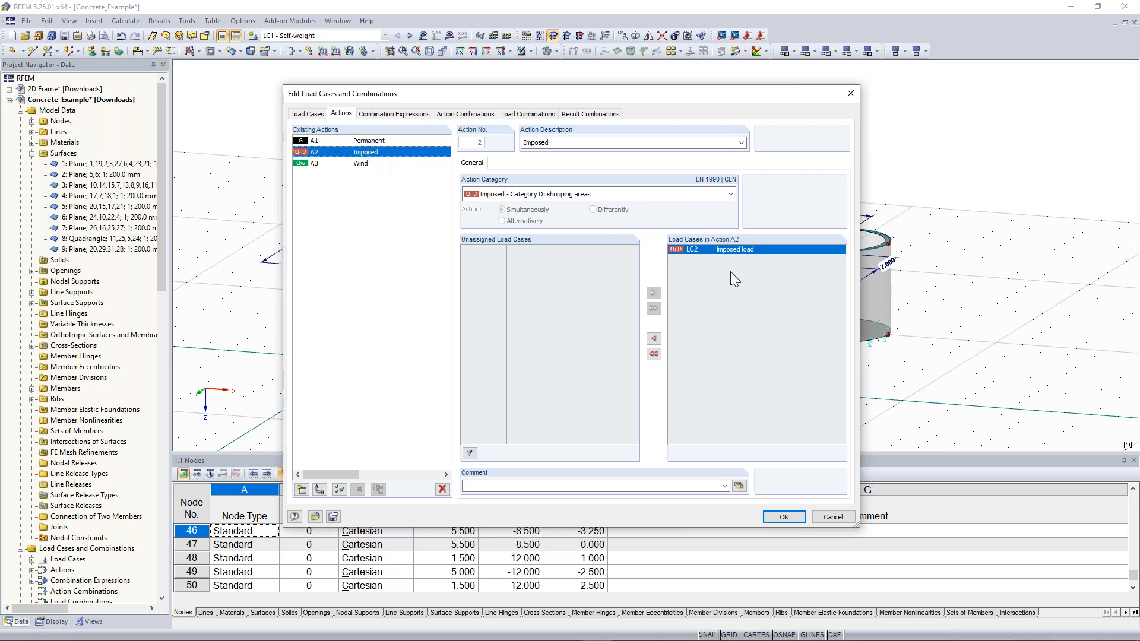
# Delete the SLS combination expressions CE2, CE3 and CE4, keeping only the ULS expression CE1.
pyautogui.click(395, 113)
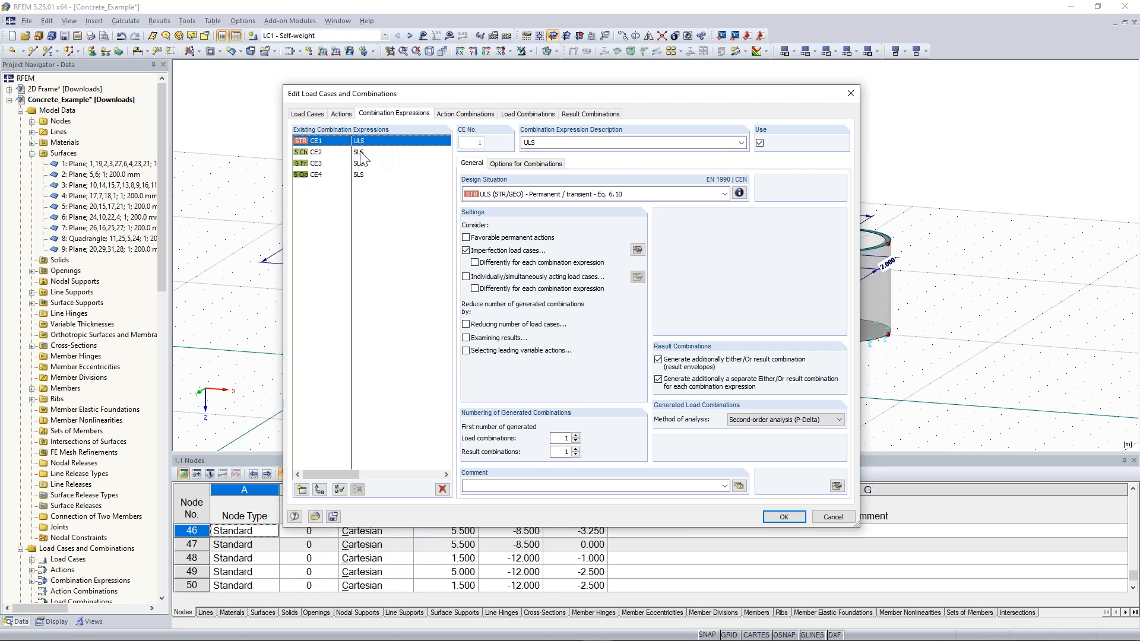
pyautogui.click(361, 156)
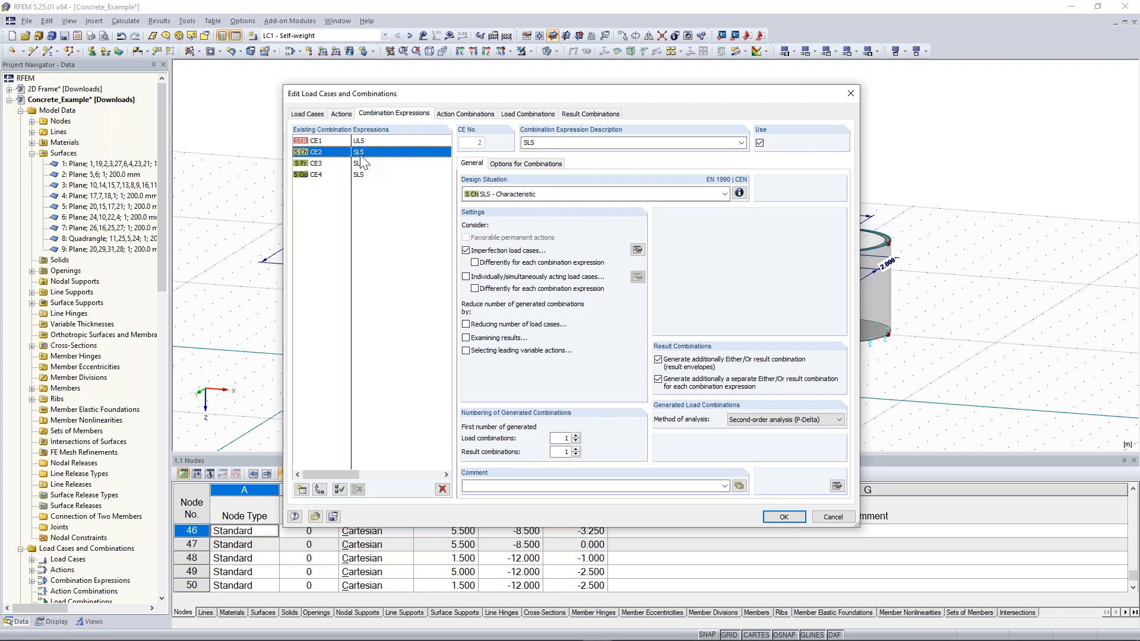
pyautogui.keyDown('shift'); pyautogui.click(367, 176); pyautogui.keyUp('shift')
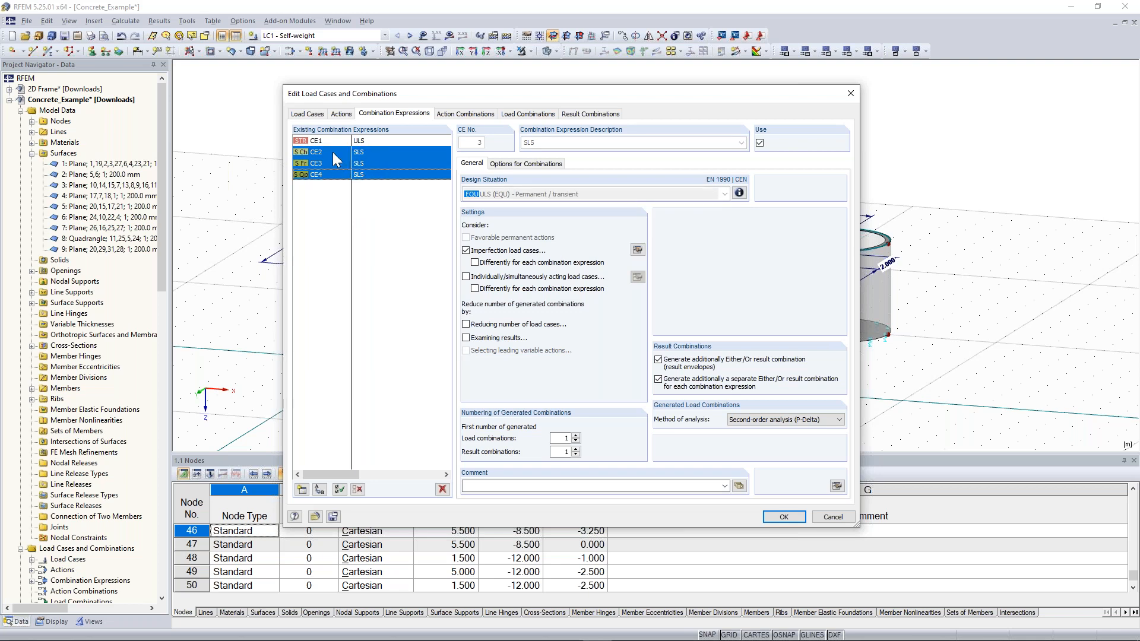
pyautogui.click(442, 489)
pyautogui.click(547, 345)
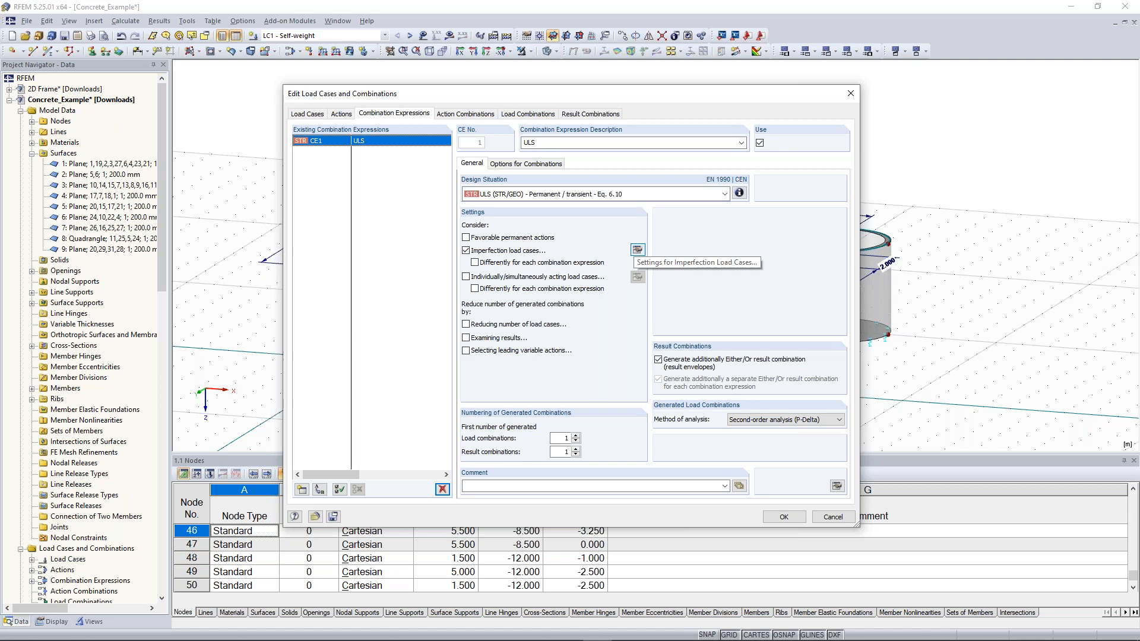
# Make the imperfection load cases of combination expression CE1 subject to specific load cases.
pyautogui.click(637, 249)
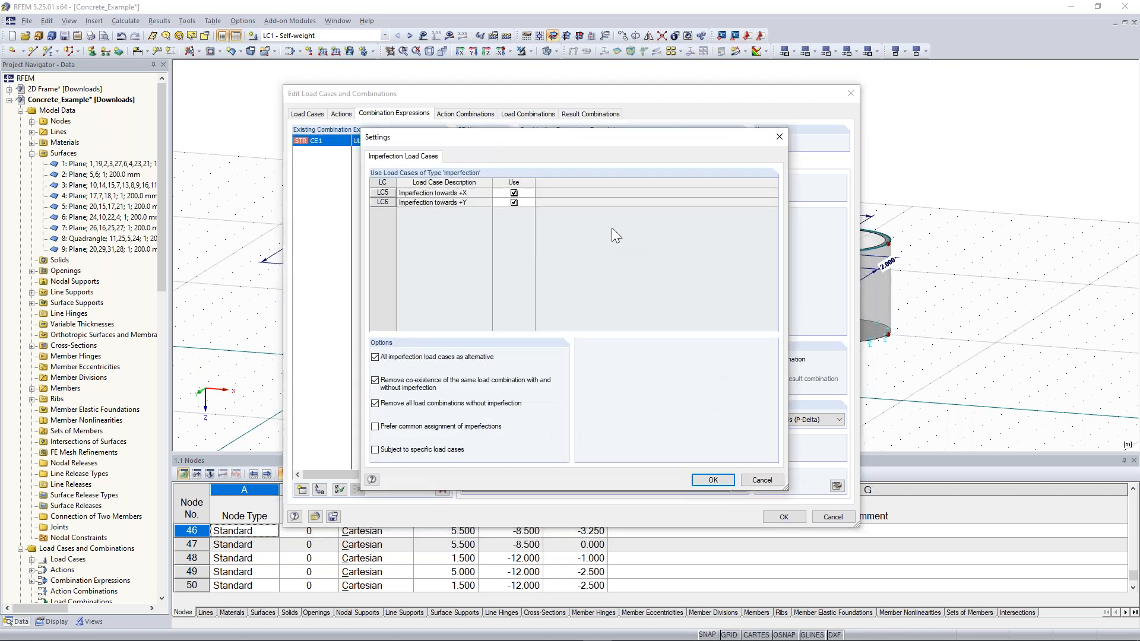
pyautogui.moveTo(543, 140); pyautogui.dragTo(697, 112)
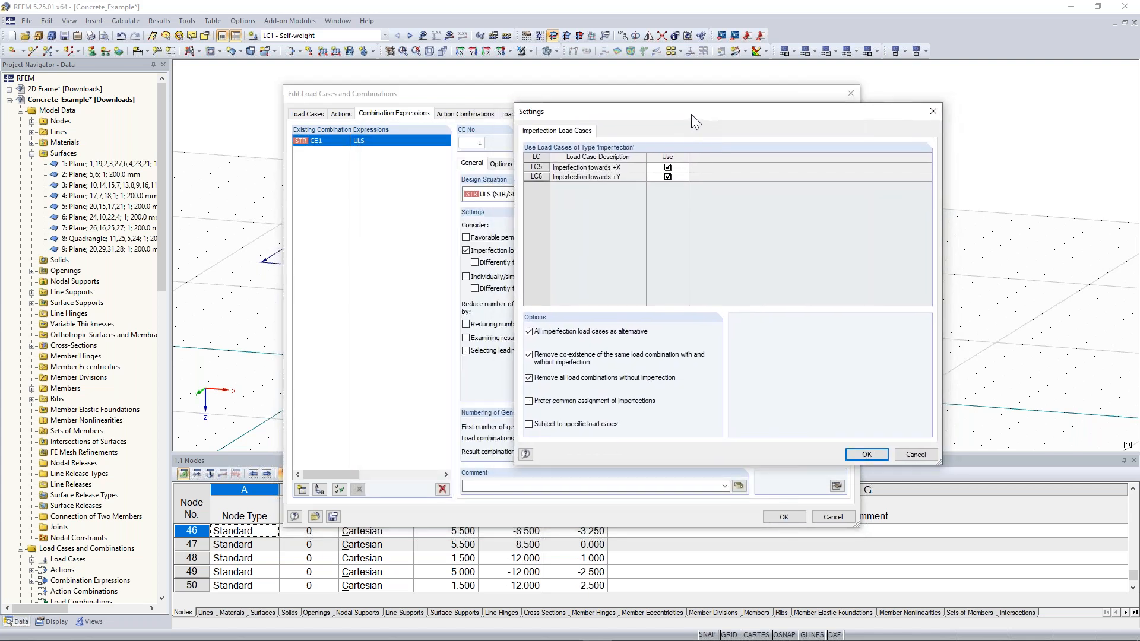
pyautogui.click(529, 425)
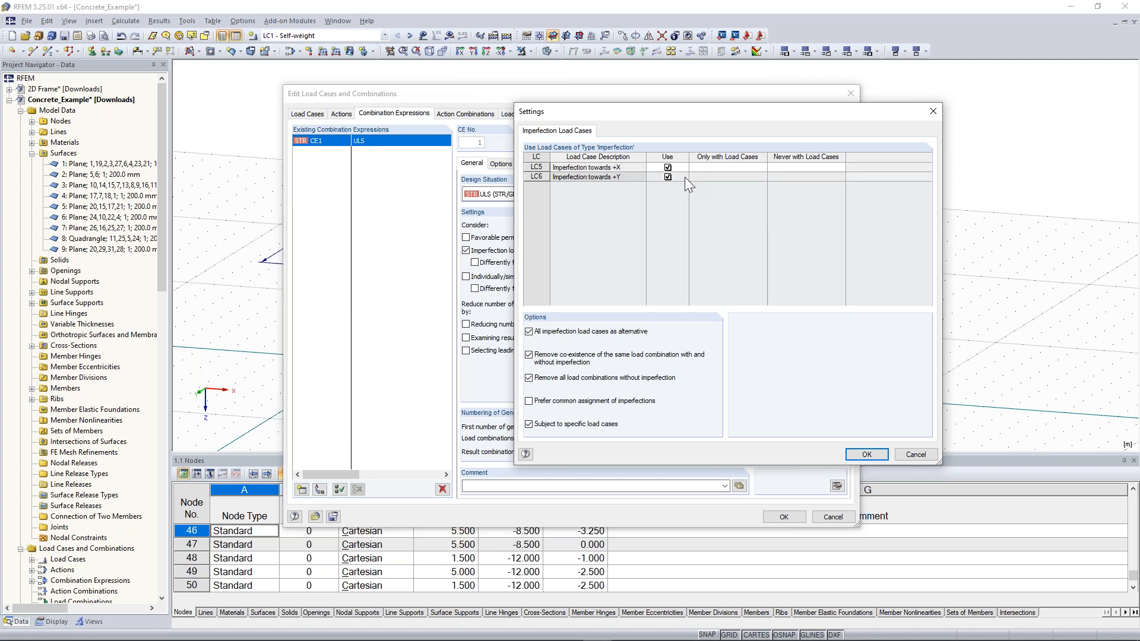
# Restrict imperfection load case LC5 to act only with load case LC3, Wind in +X.
pyautogui.click(725, 168)
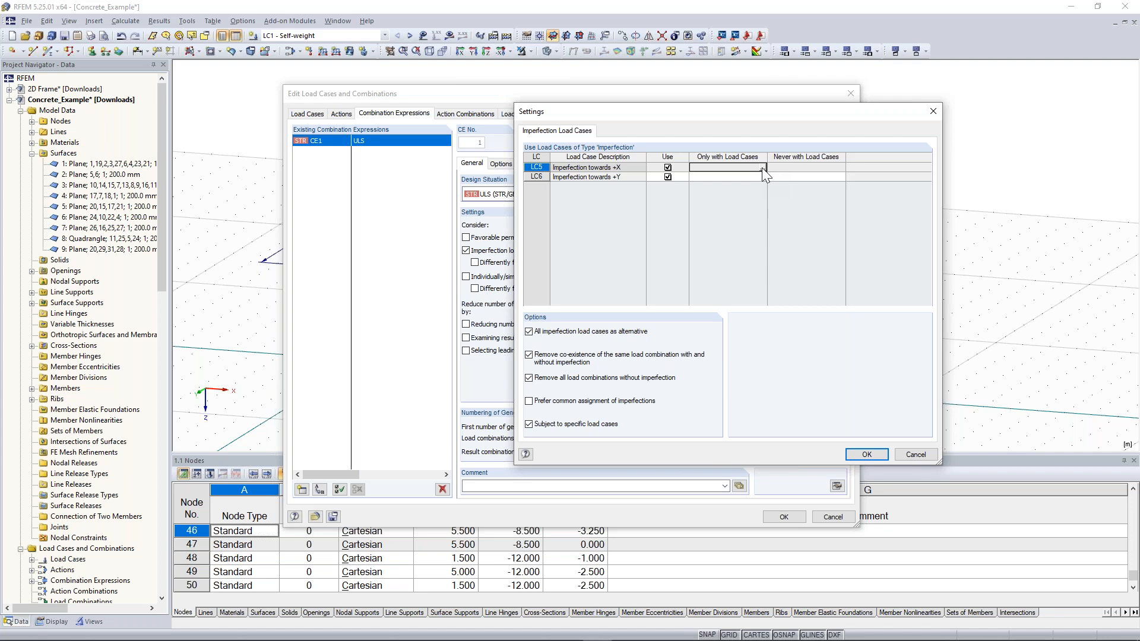
pyautogui.click(747, 169)
pyautogui.click(761, 168)
pyautogui.click(762, 168)
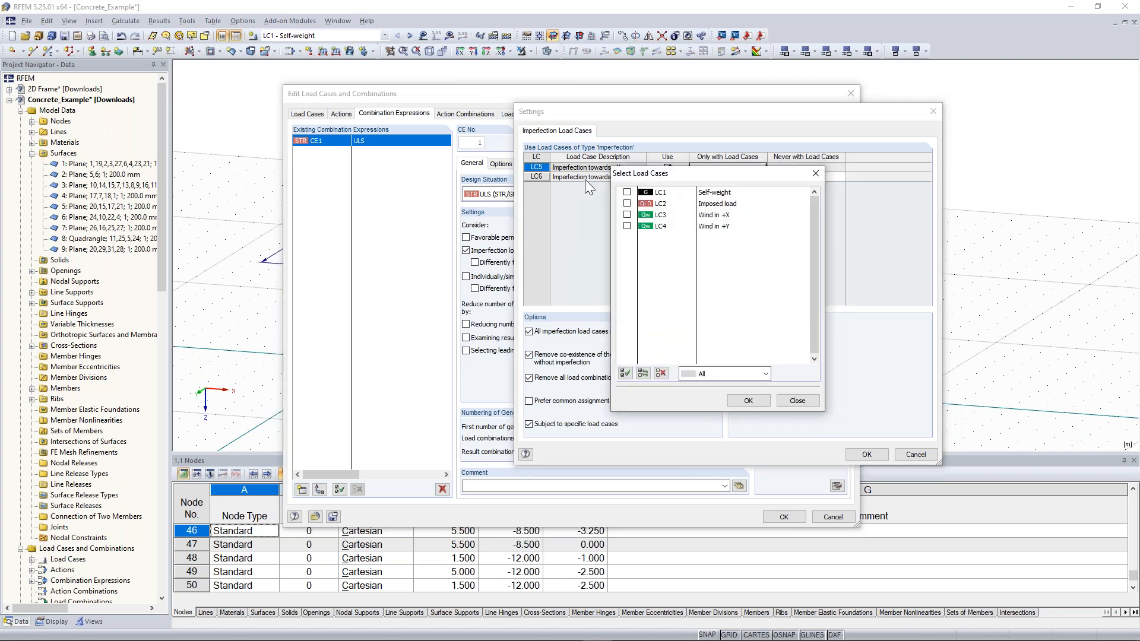
pyautogui.click(309, 225)
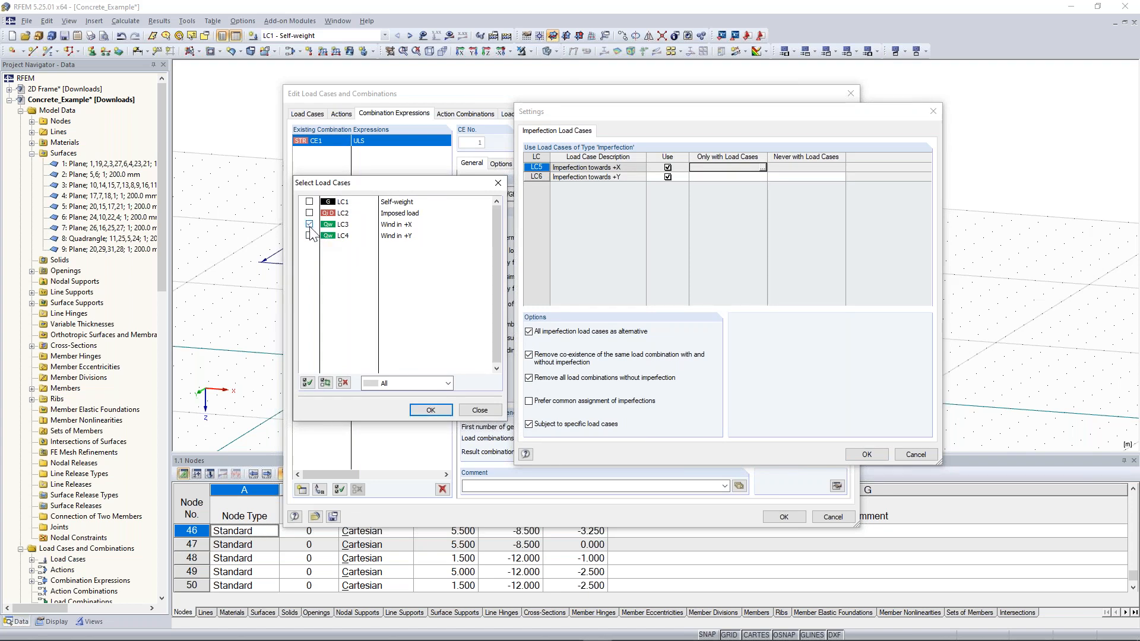
pyautogui.click(431, 411)
# Restrict imperfection load case LC6 to act only with load case LC4, Wind in +Y, and accept the imperfection settings.
pyautogui.click(730, 177)
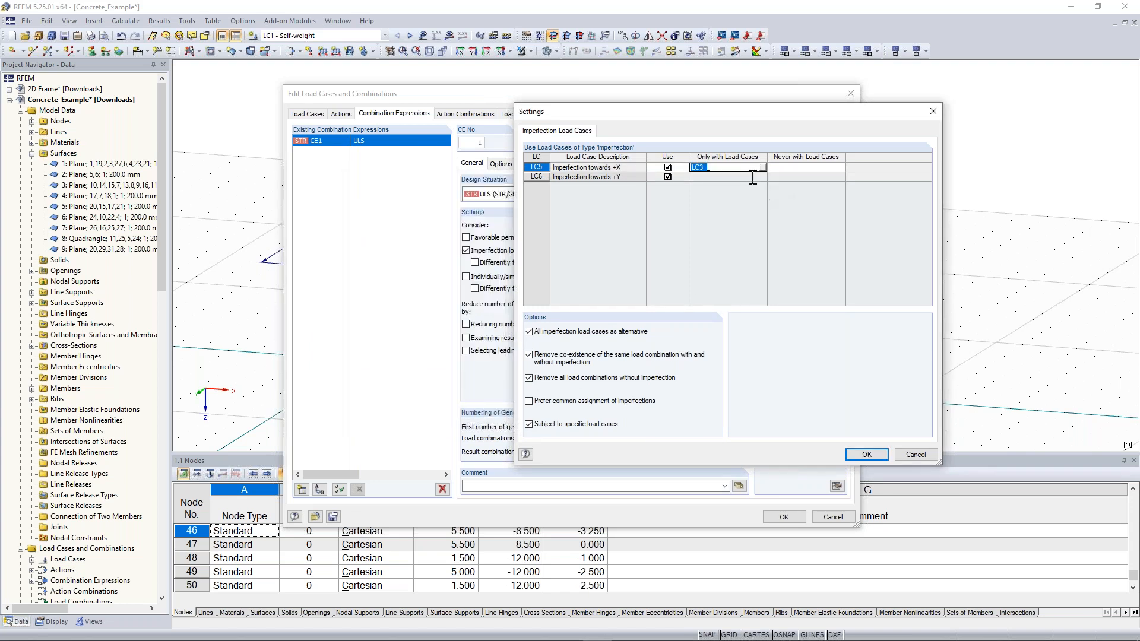
pyautogui.click(765, 176)
pyautogui.click(637, 223)
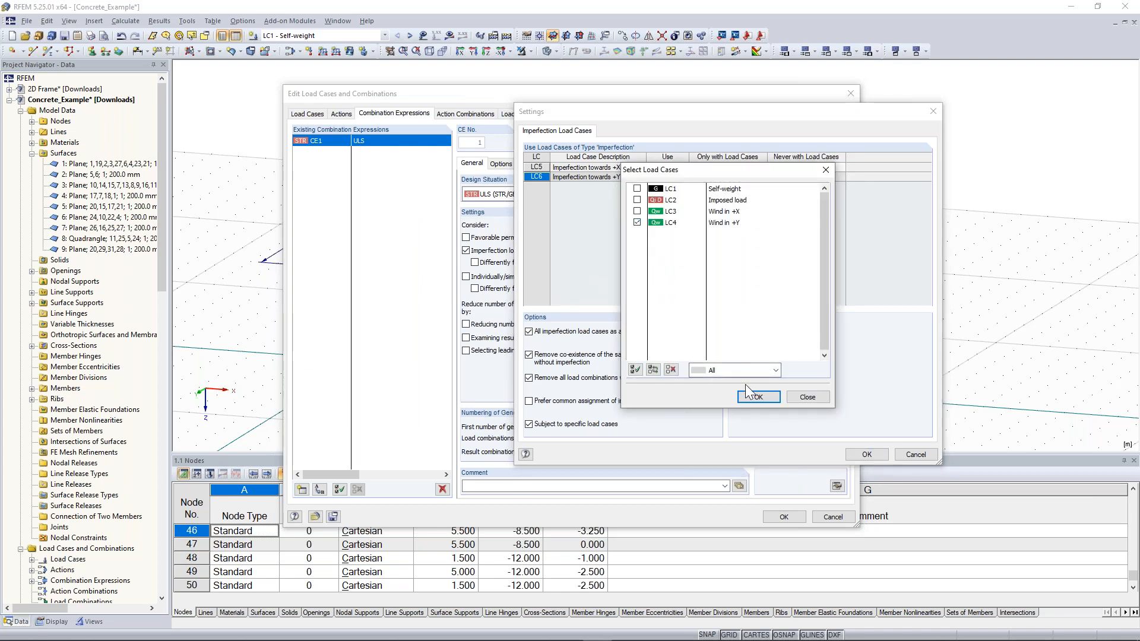
pyautogui.moveTo(751, 171); pyautogui.dragTo(265, 152)
pyautogui.click(268, 378)
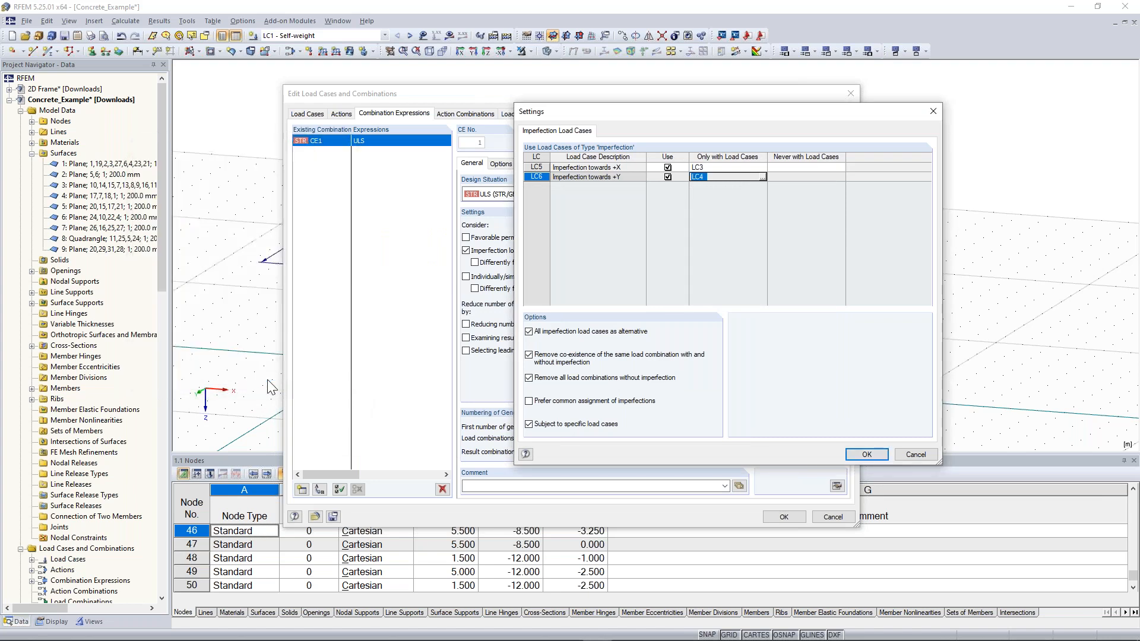
pyautogui.click(866, 454)
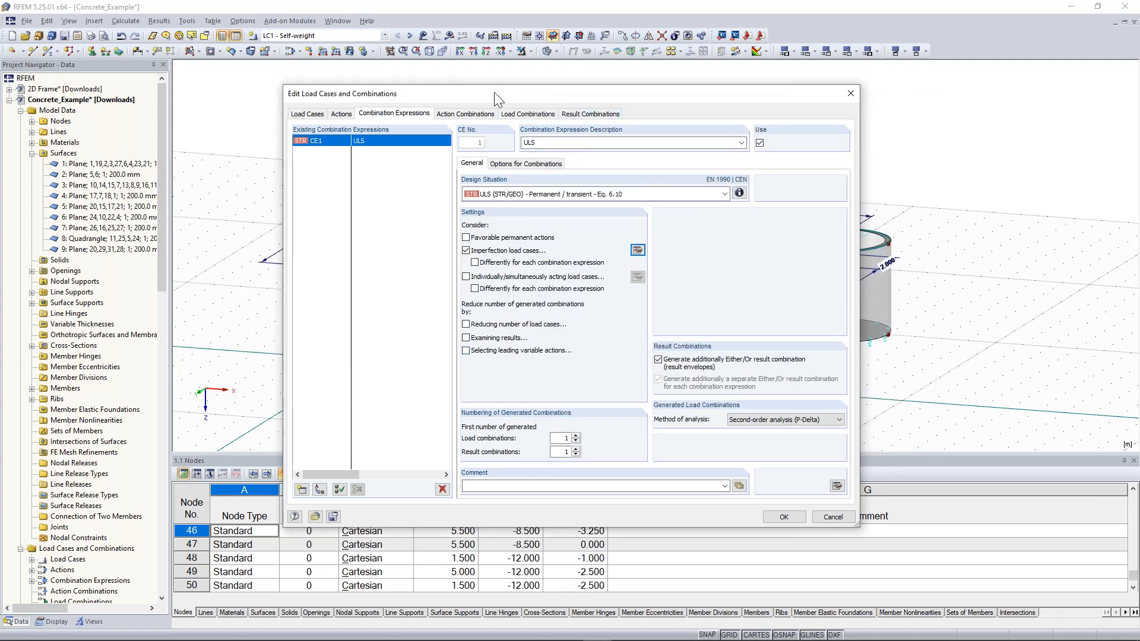
# Examine the EN 1990 Eq. 6.10 formula and symbol definitions behind the ULS design situation of expression CE1.
pyautogui.click(739, 193)
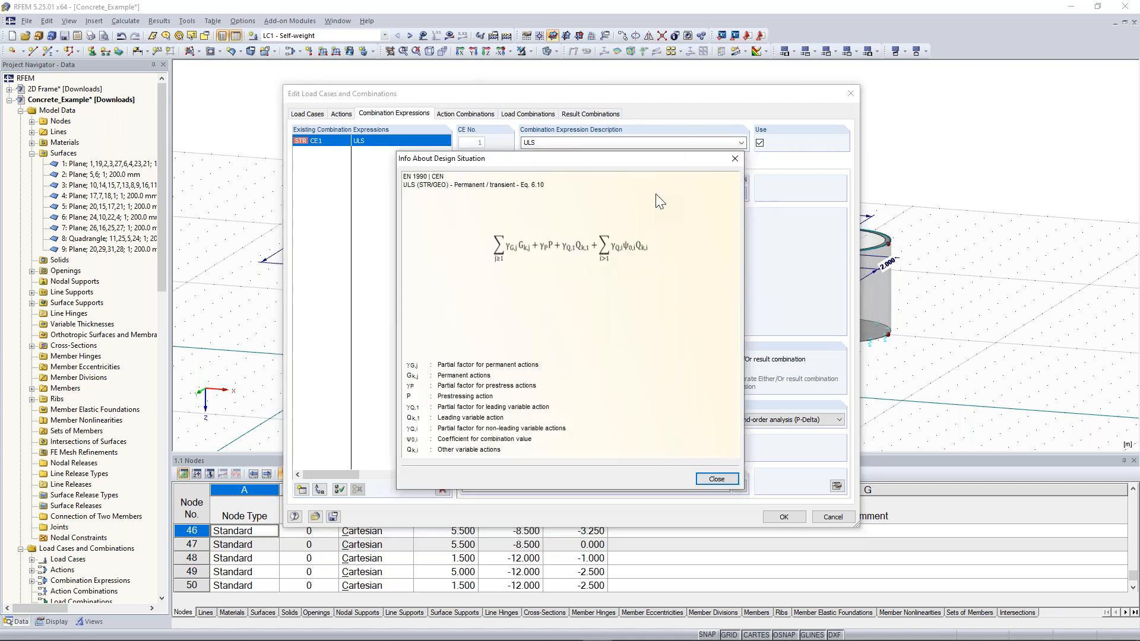
pyautogui.moveTo(569, 161); pyautogui.dragTo(225, 108)
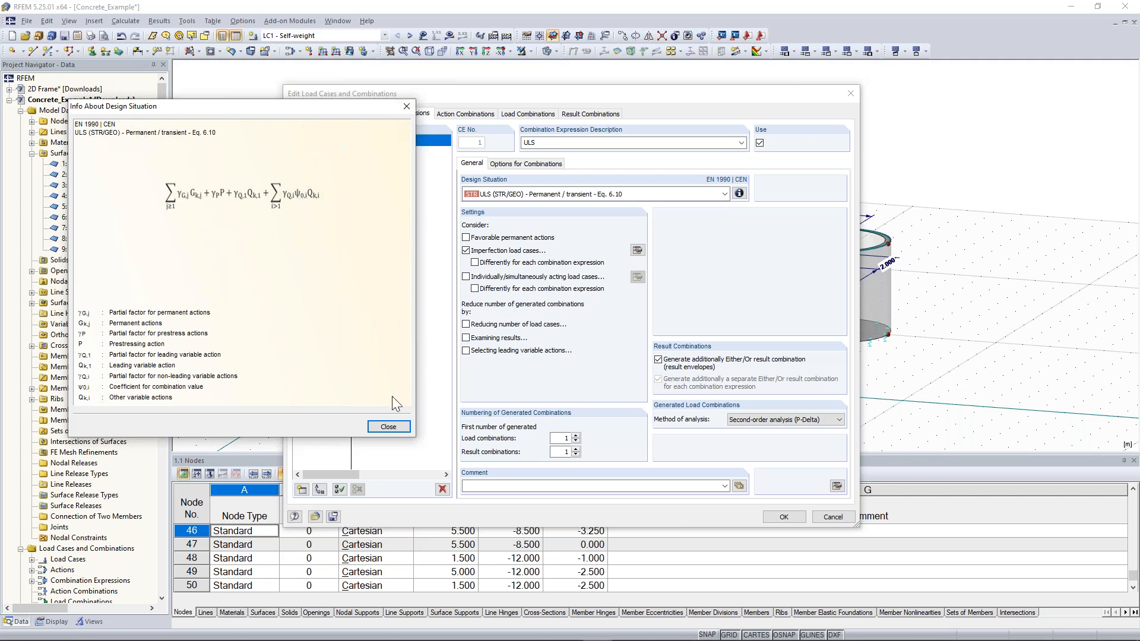
pyautogui.click(388, 427)
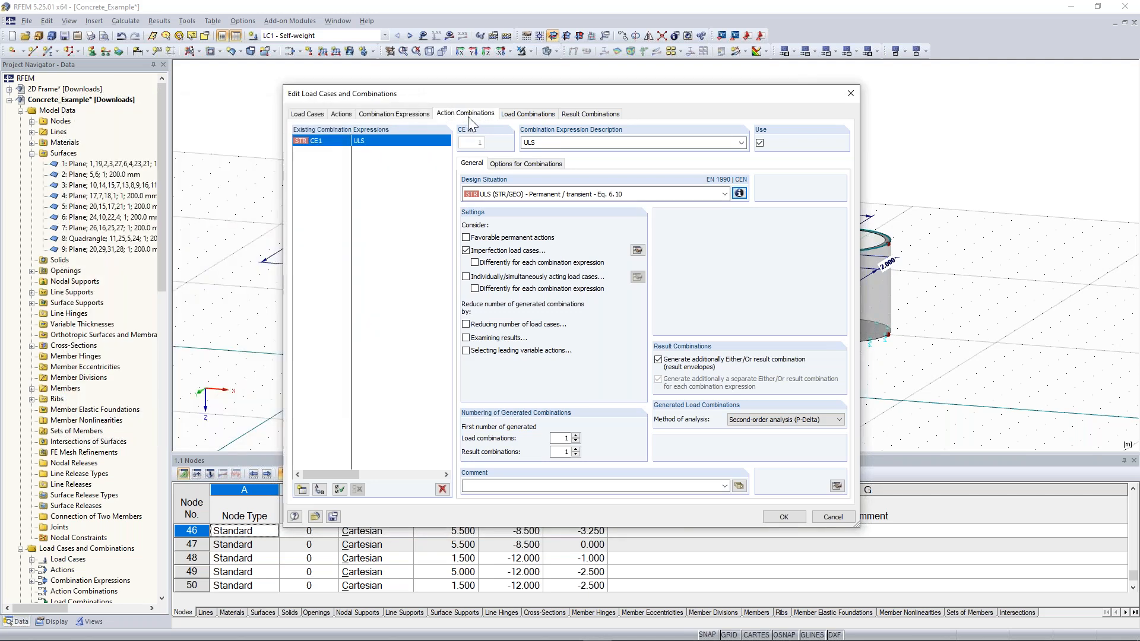
# Review the generated action combinations, checking the leading action and partial and combination factors of AC3 against the design situation formula.
pyautogui.click(469, 114)
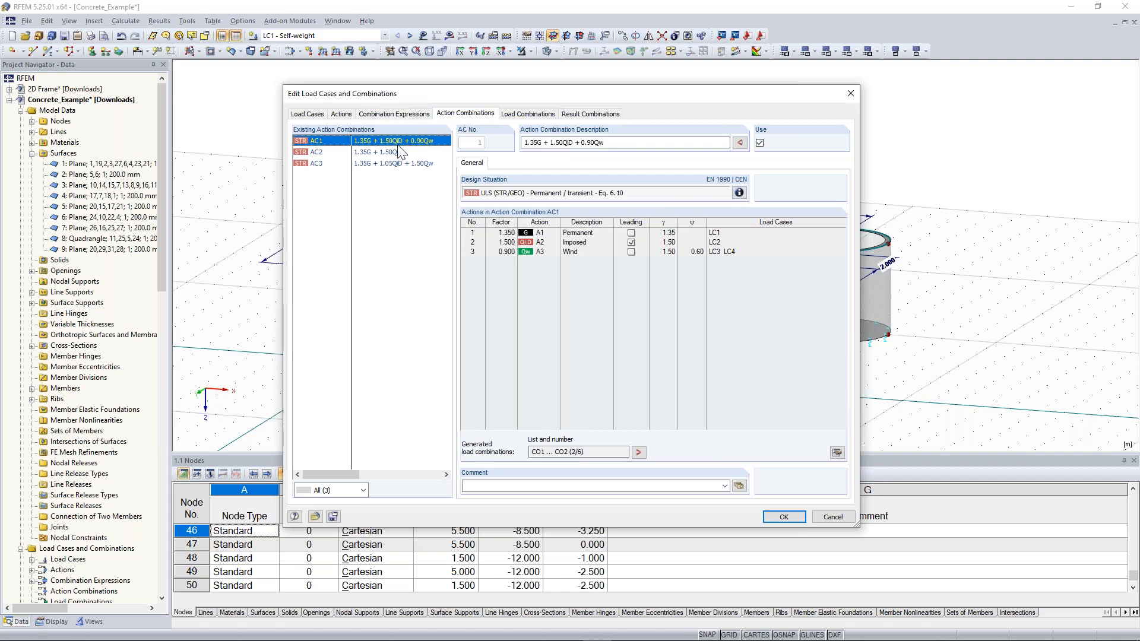
pyautogui.click(376, 163)
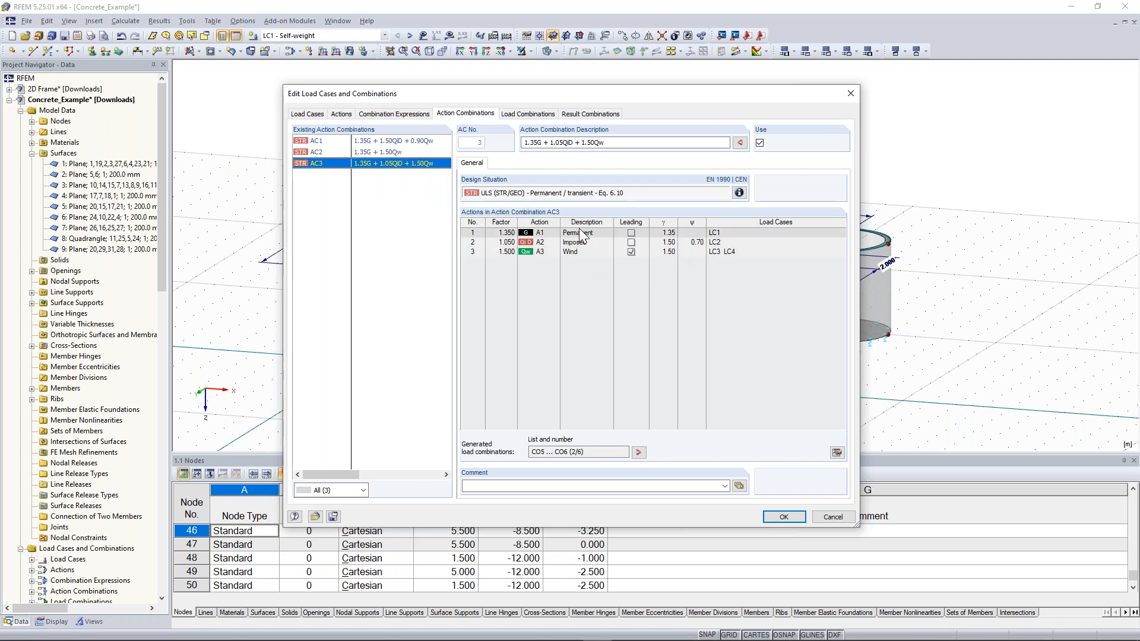
pyautogui.click(572, 255)
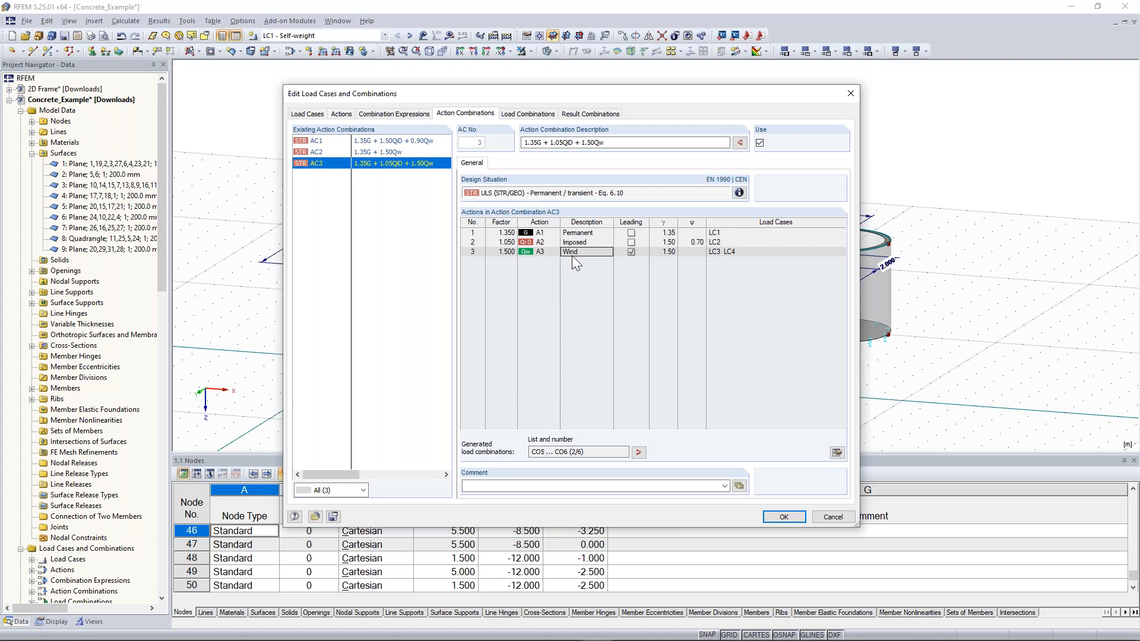
pyautogui.click(667, 244)
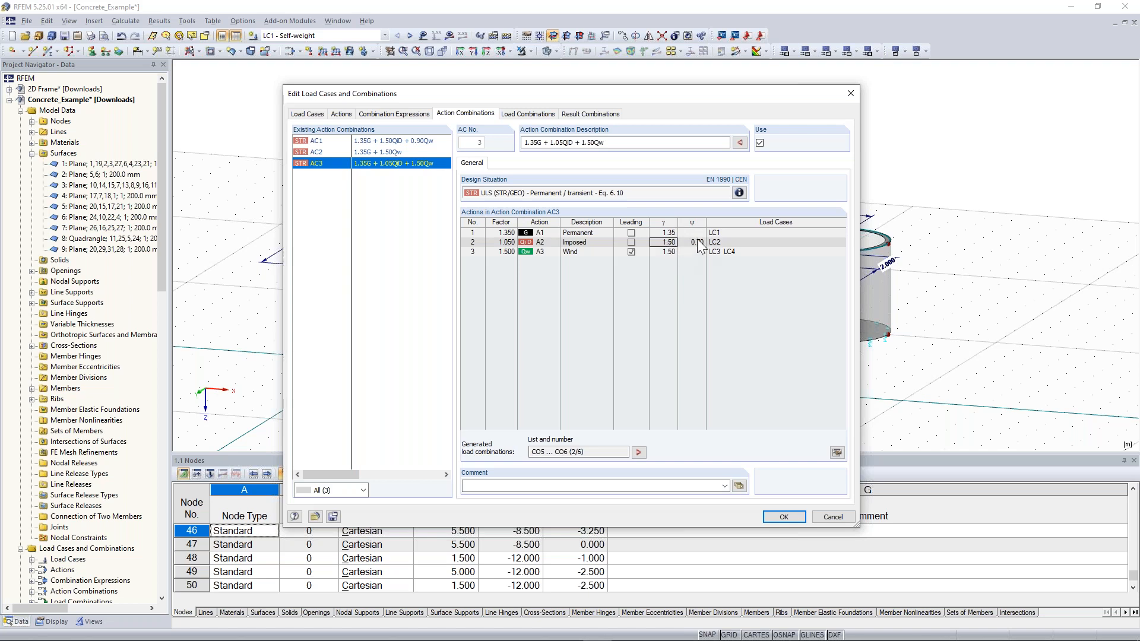
pyautogui.click(694, 243)
pyautogui.click(738, 192)
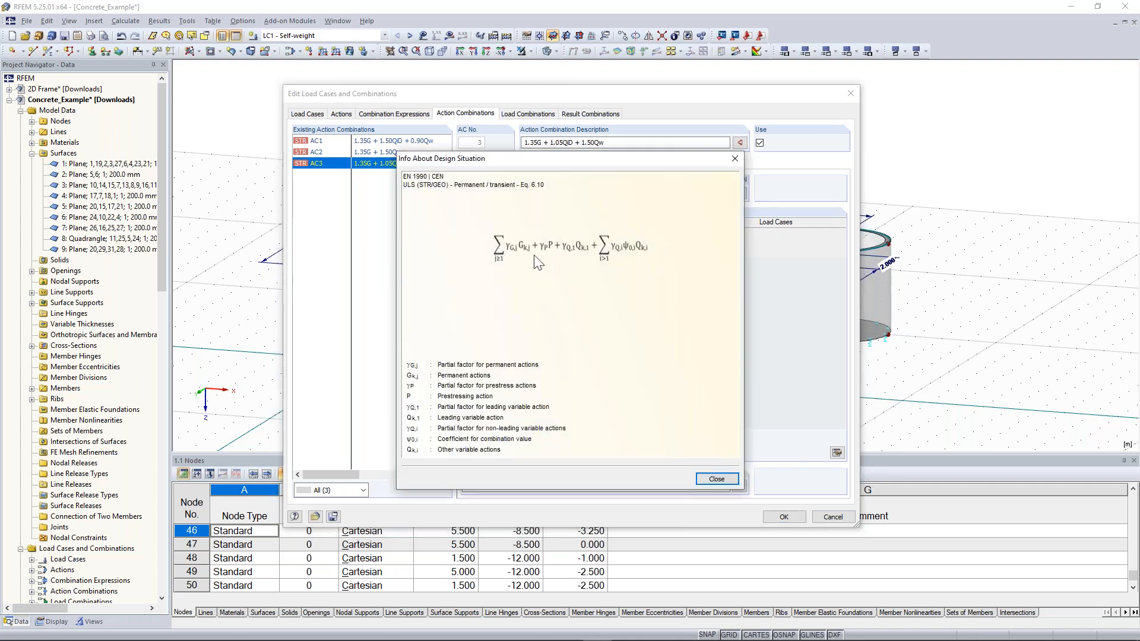
pyautogui.click(736, 159)
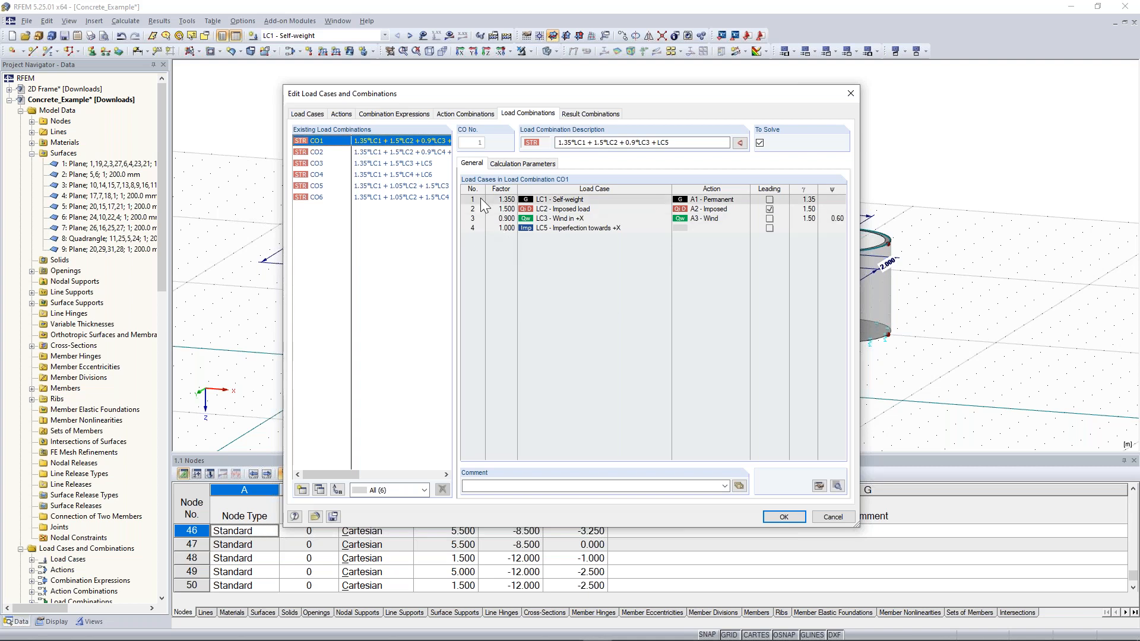
# Examine the calculation parameters of load combination CO1 and the load cases, leading action and factors of CO6.
pyautogui.click(525, 164)
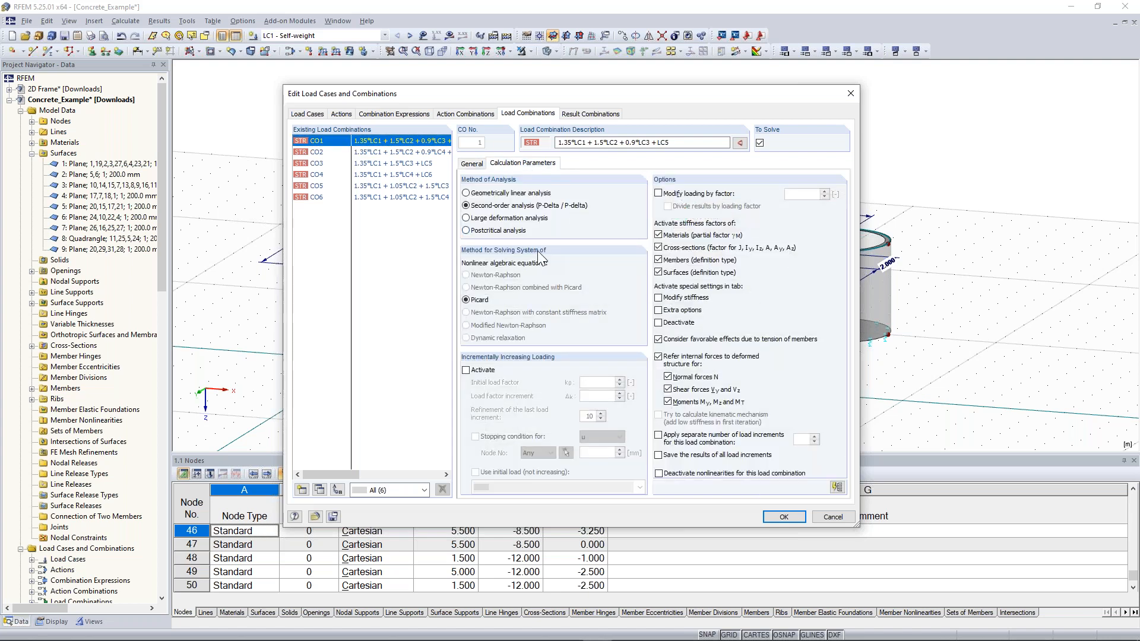
pyautogui.click(475, 163)
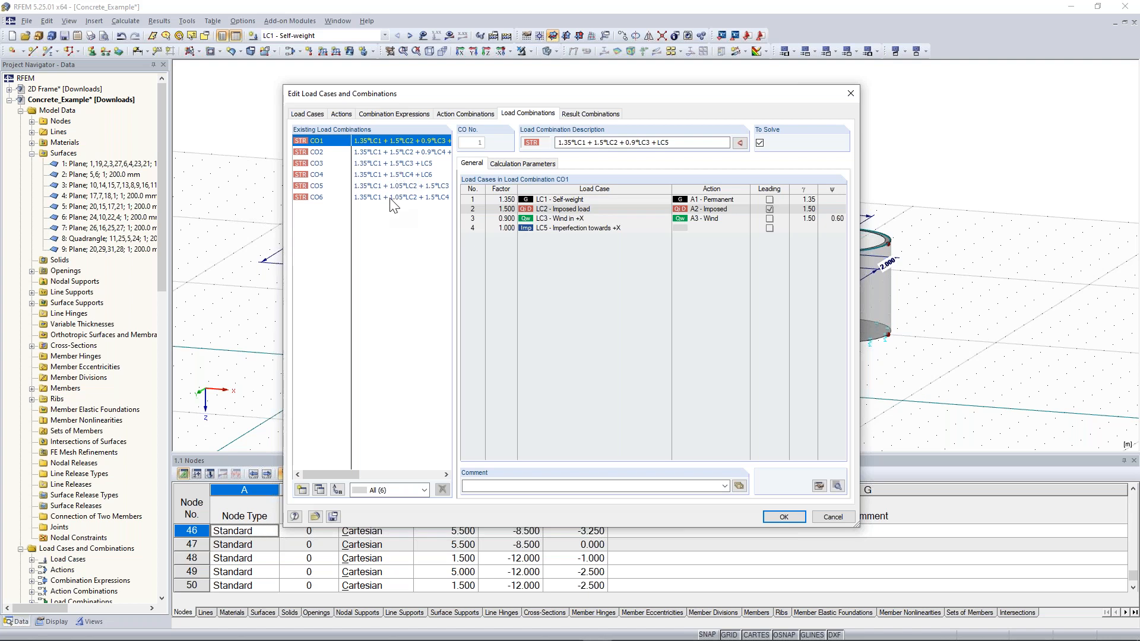
pyautogui.click(390, 197)
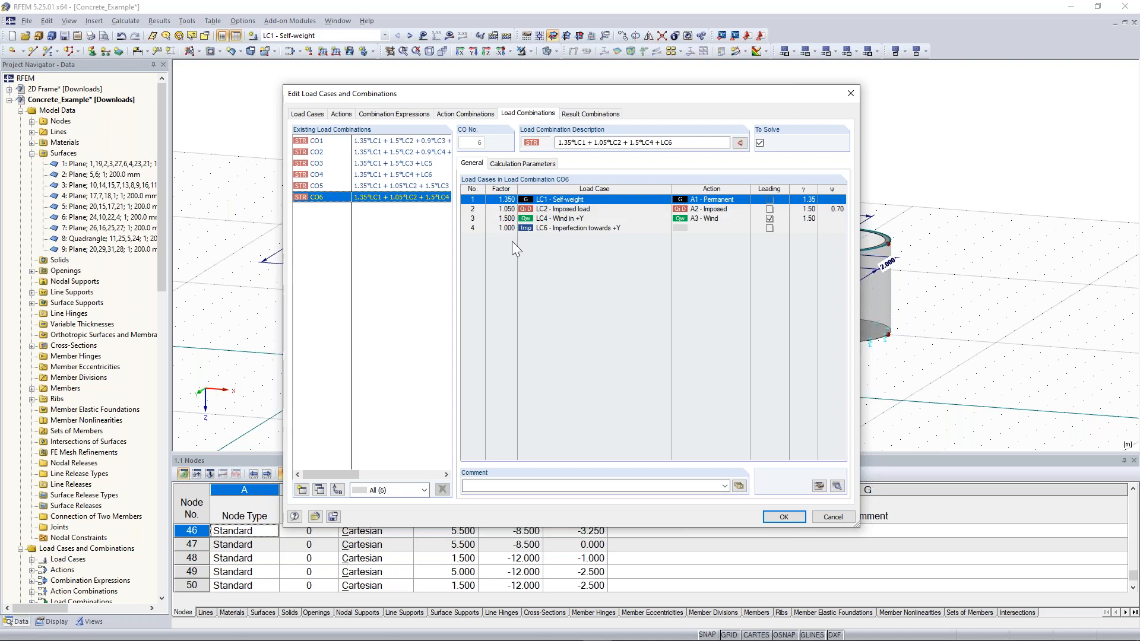
pyautogui.click(560, 219)
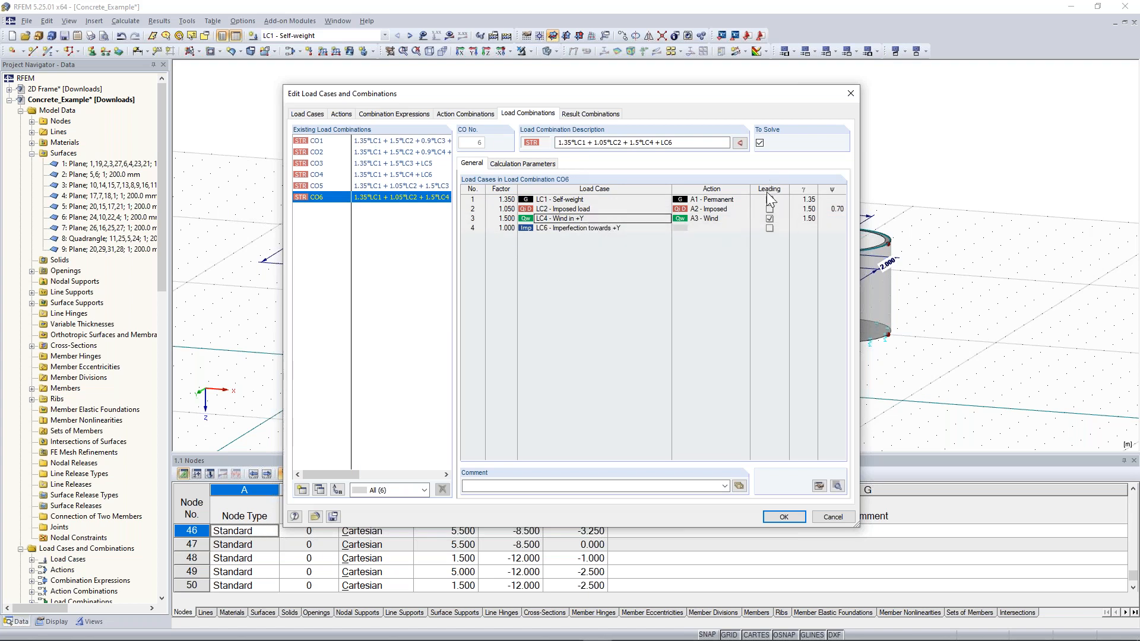
pyautogui.click(805, 209)
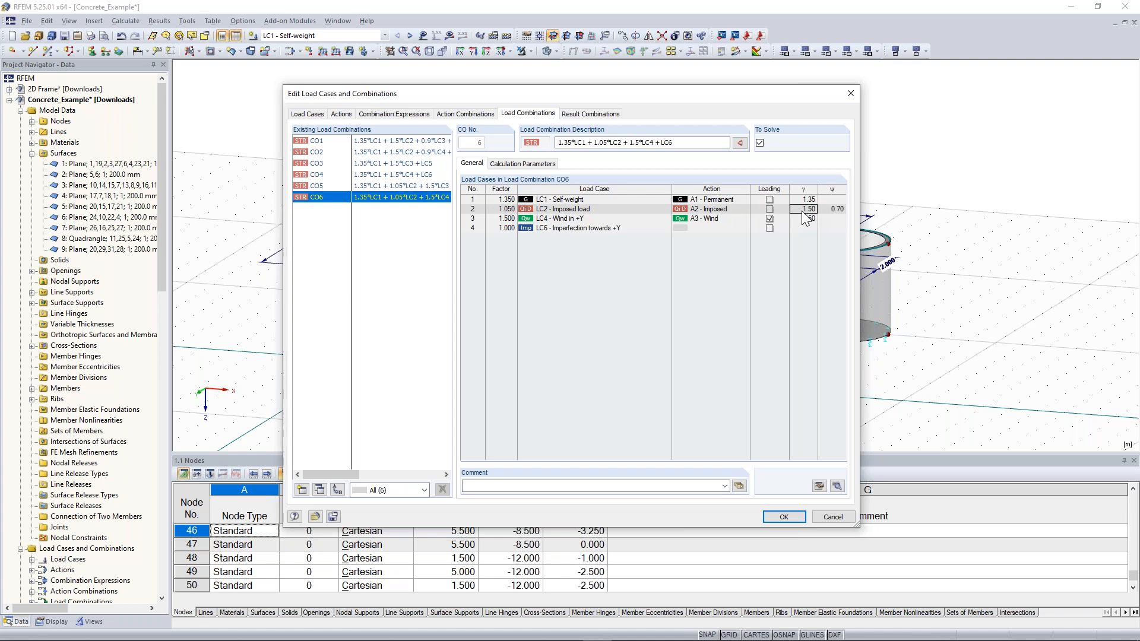
pyautogui.click(832, 211)
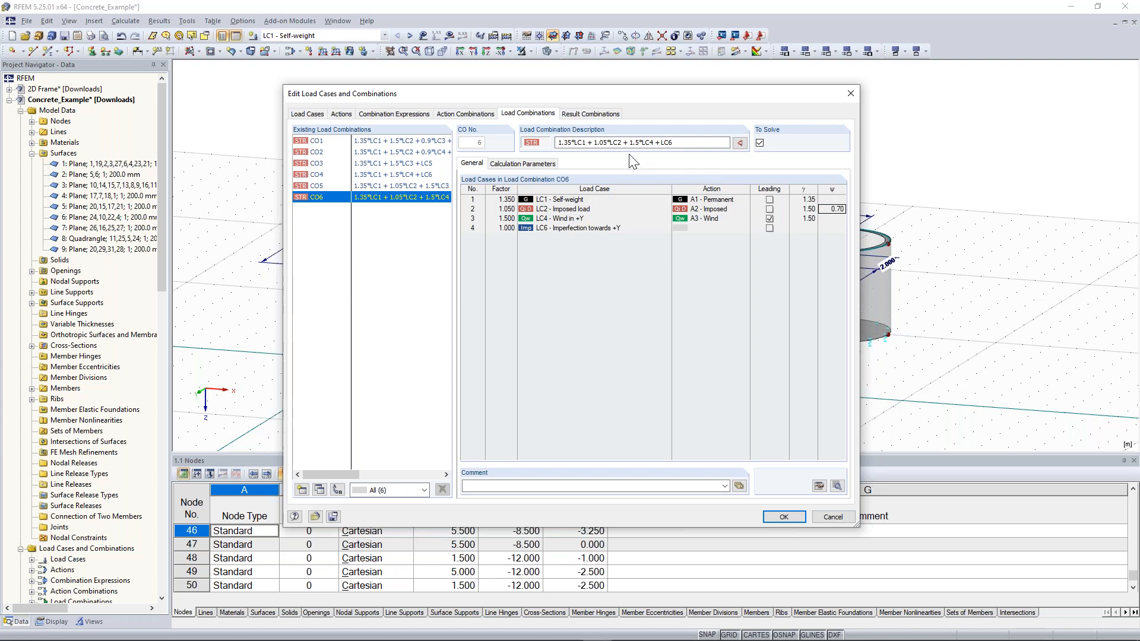
pyautogui.click(596, 142)
pyautogui.moveTo(595, 144); pyautogui.dragTo(606, 145)
pyautogui.click(606, 144)
pyautogui.click(628, 218)
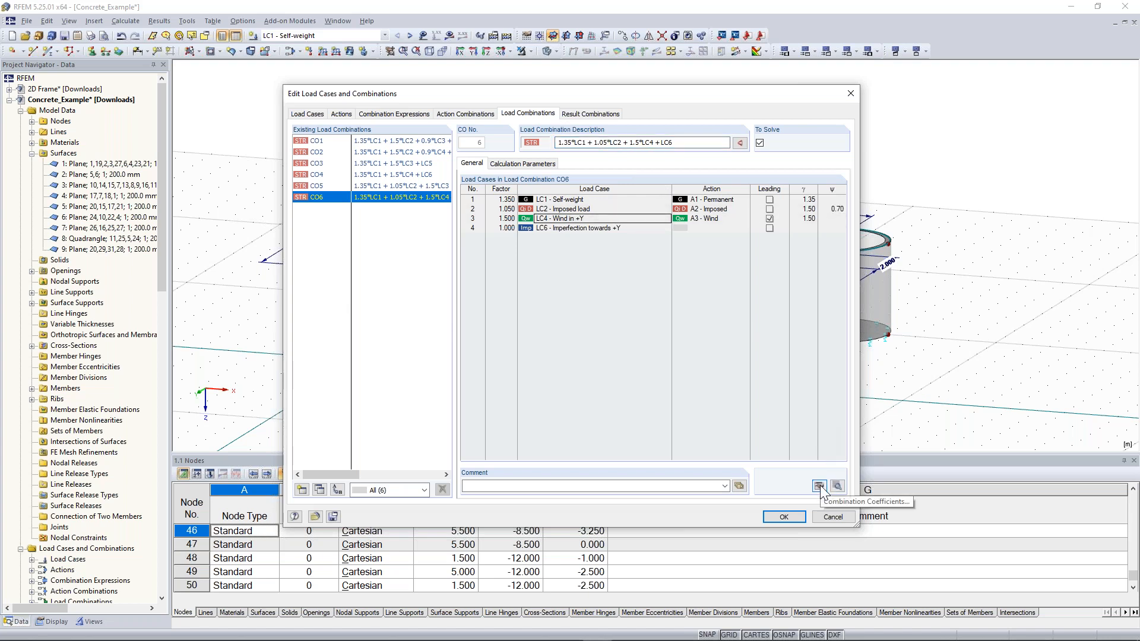
# View the load case formula of load combination CO6 in its own dialog and close it without editing.
pyautogui.click(837, 486)
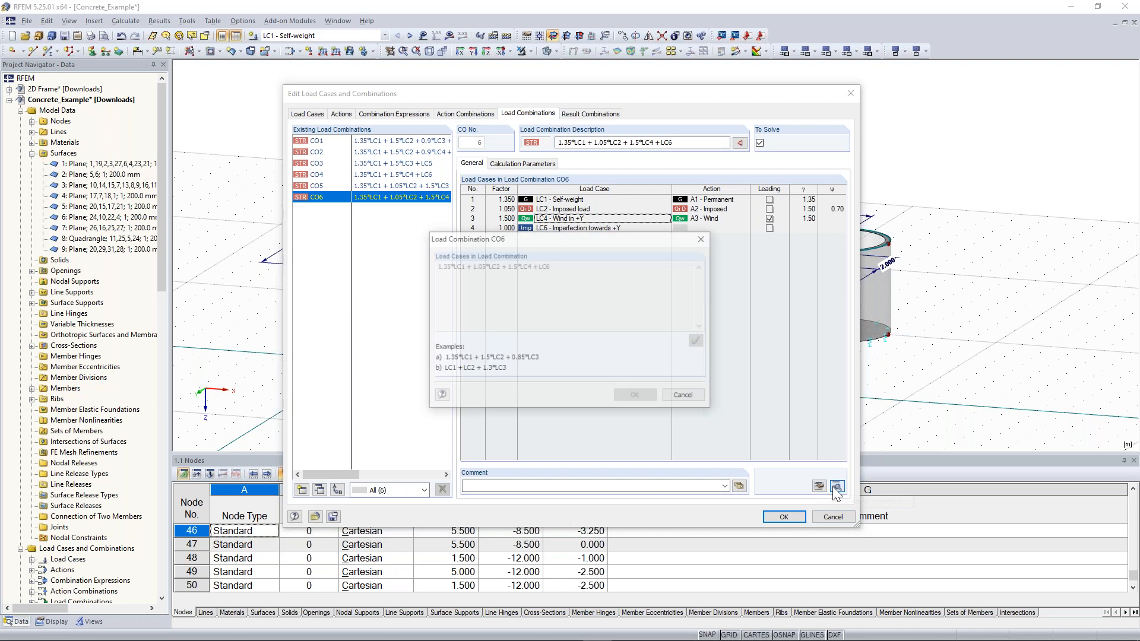
pyautogui.moveTo(535, 237); pyautogui.dragTo(833, 87)
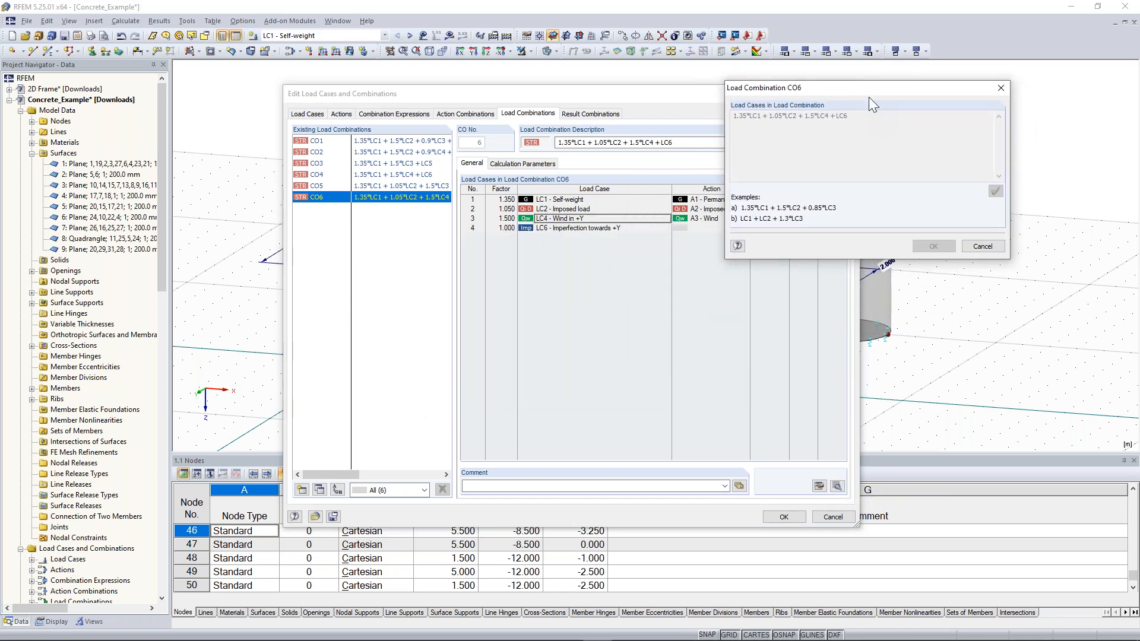
pyautogui.moveTo(858, 94); pyautogui.dragTo(382, 249)
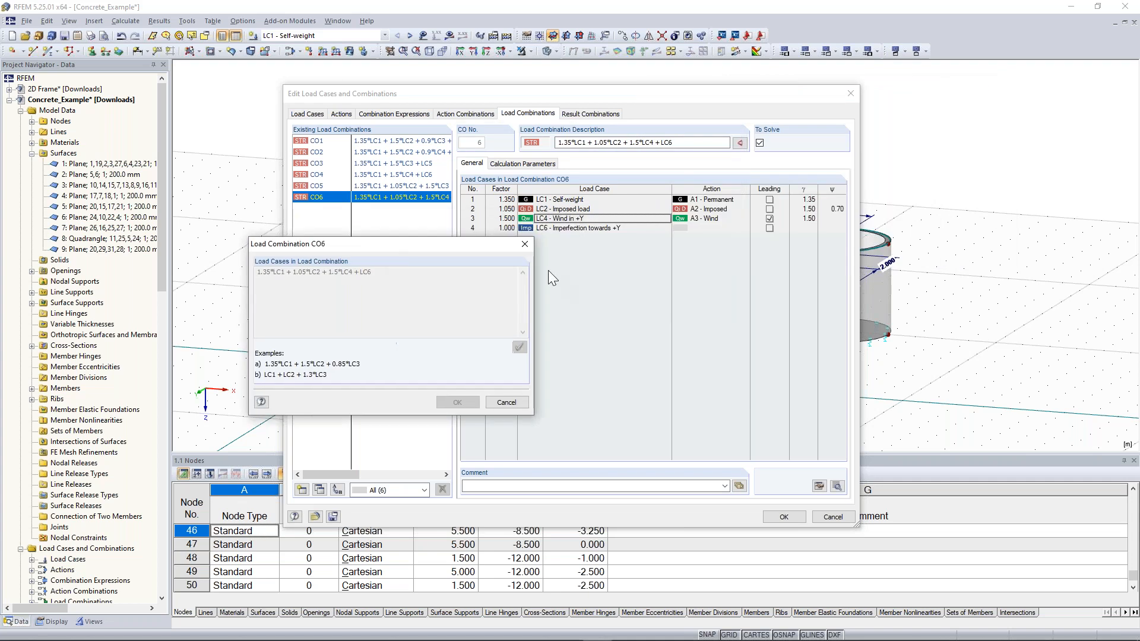
pyautogui.click(524, 245)
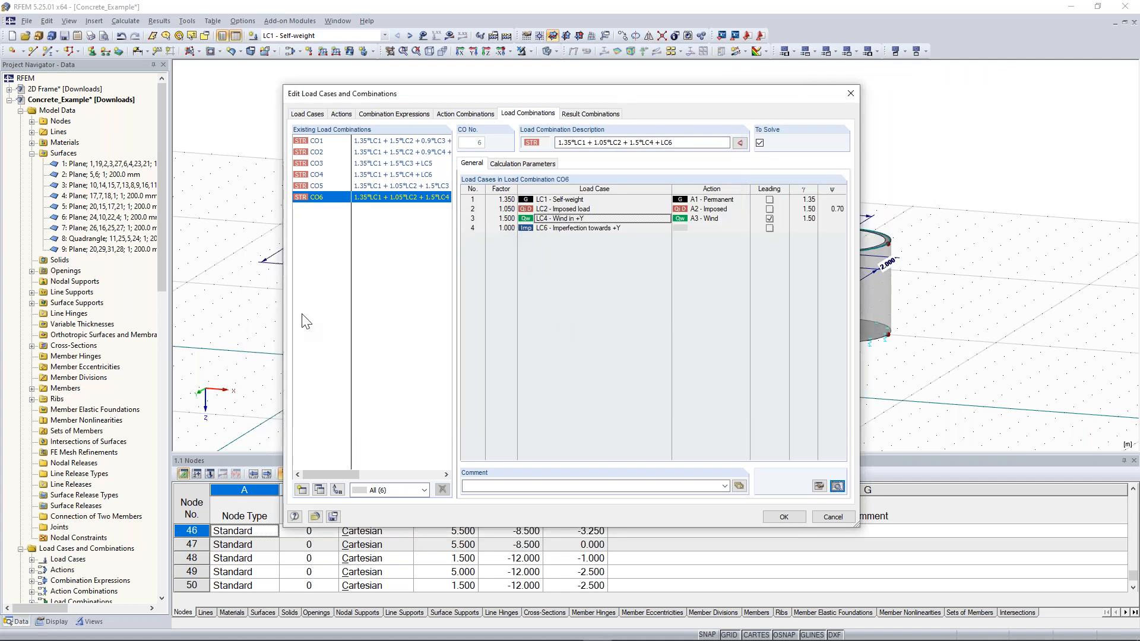
# Review the load combinations contained in result combination RC1 and accept all load case and combination settings.
pyautogui.click(598, 115)
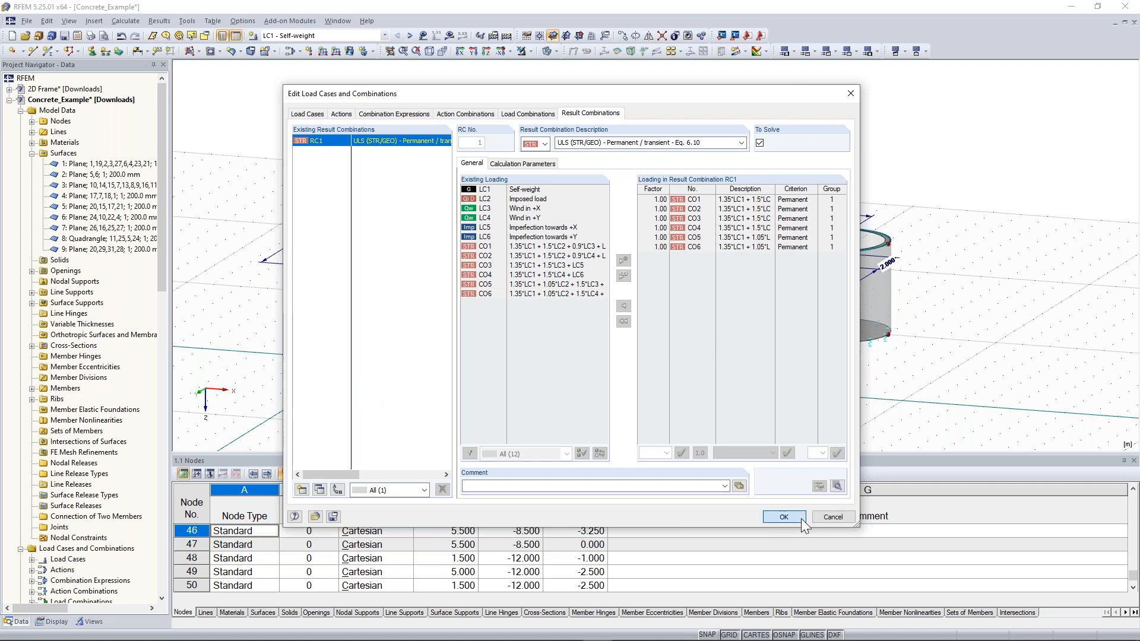
pyautogui.click(784, 517)
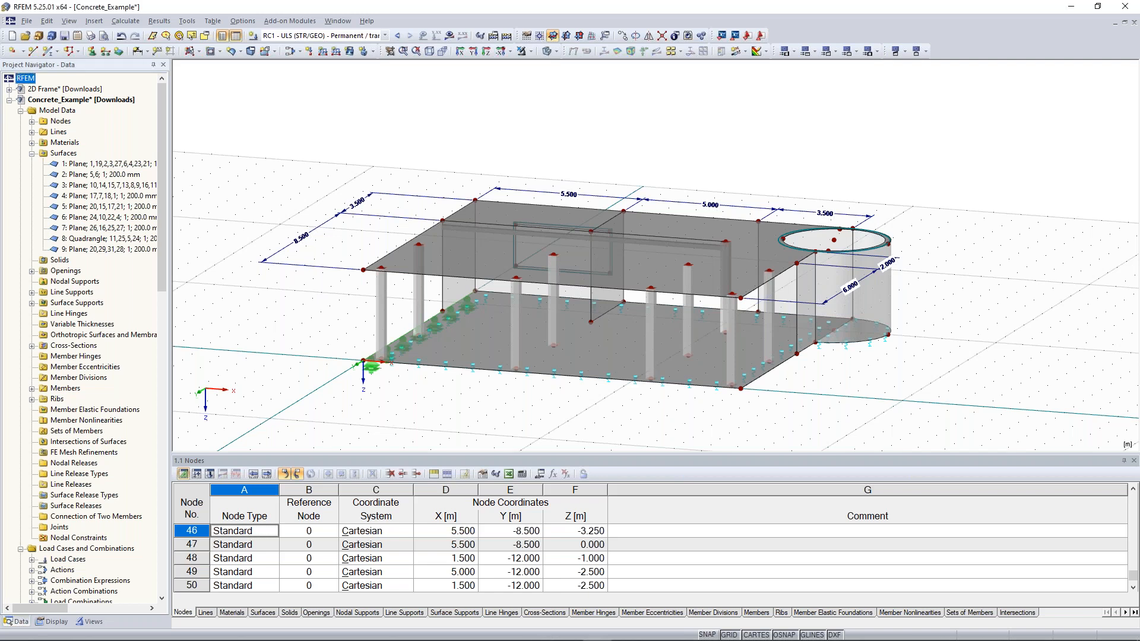
# Dismiss the endpoint security notification covering the model.
pyautogui.rightClick(81, 100)
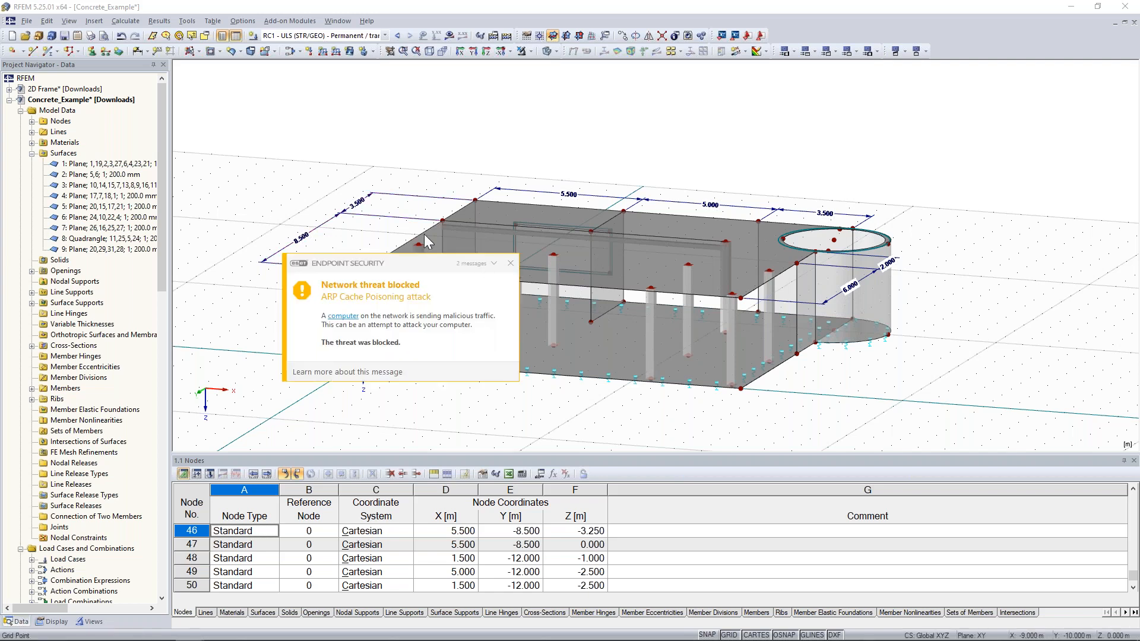
pyautogui.click(511, 263)
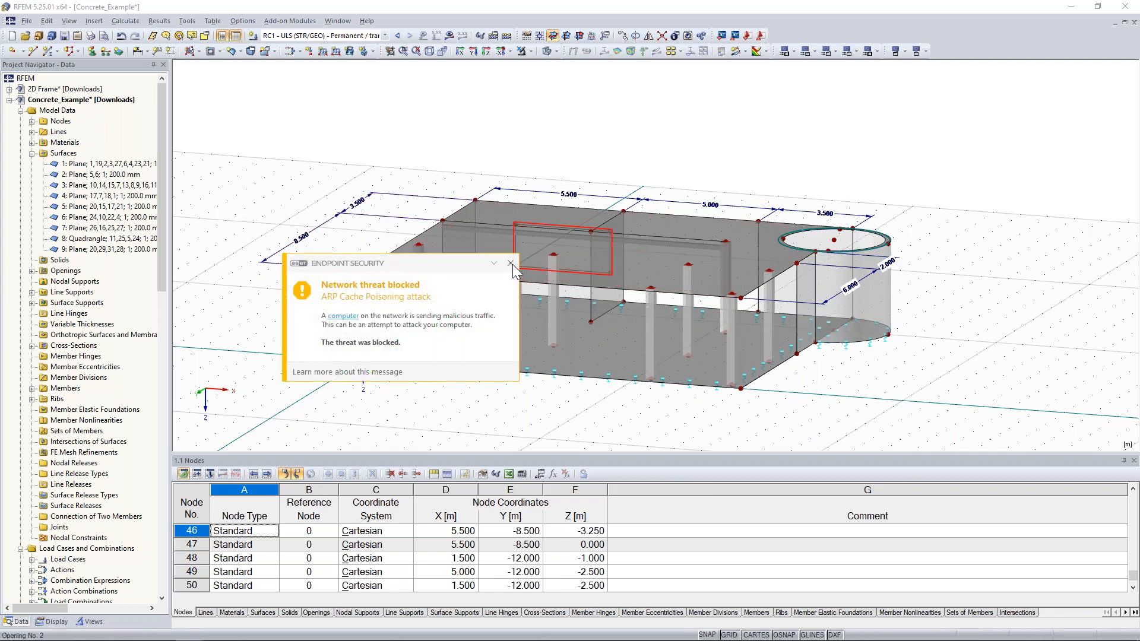
pyautogui.click(511, 263)
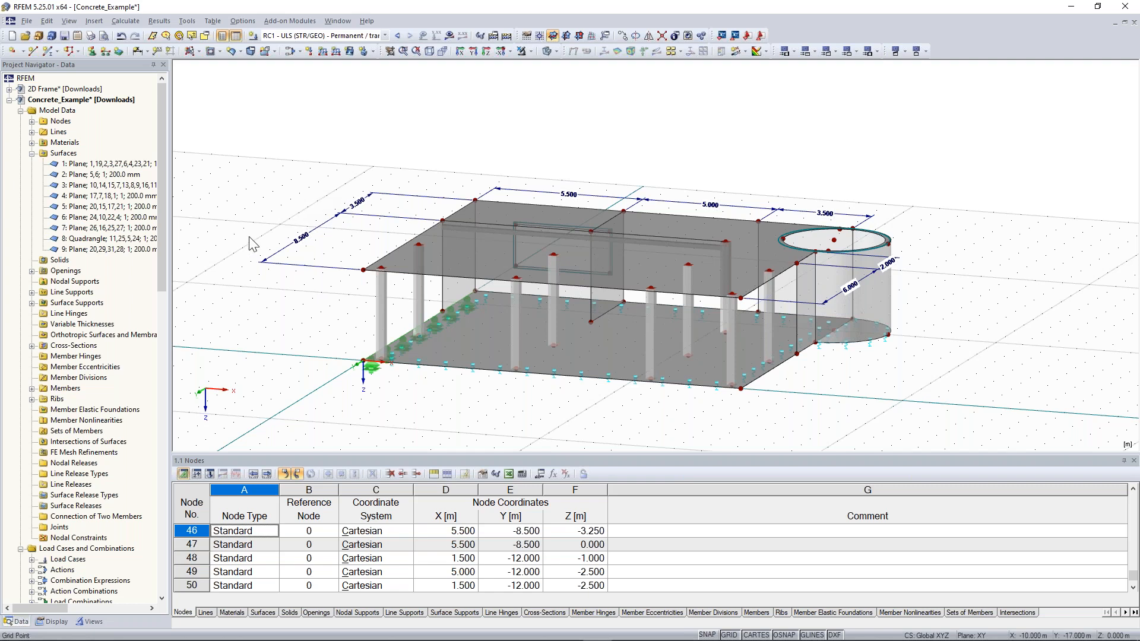
# Show load case LC1 - Self-weight in the model and inspect the building from several sides.
pyautogui.scroll(-15, 161, 348)
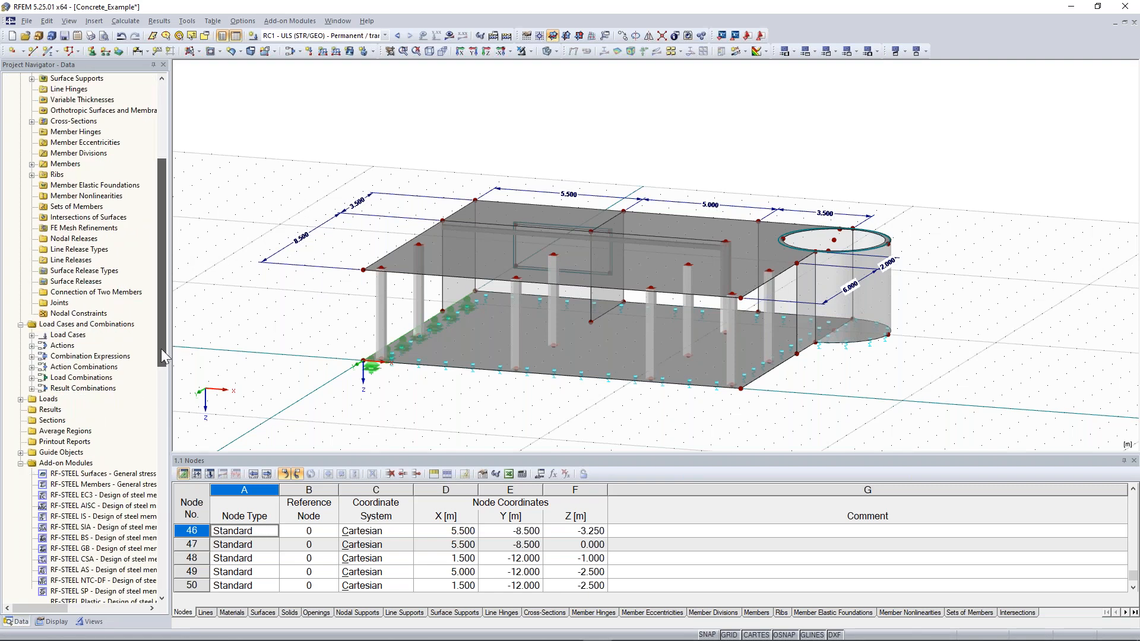
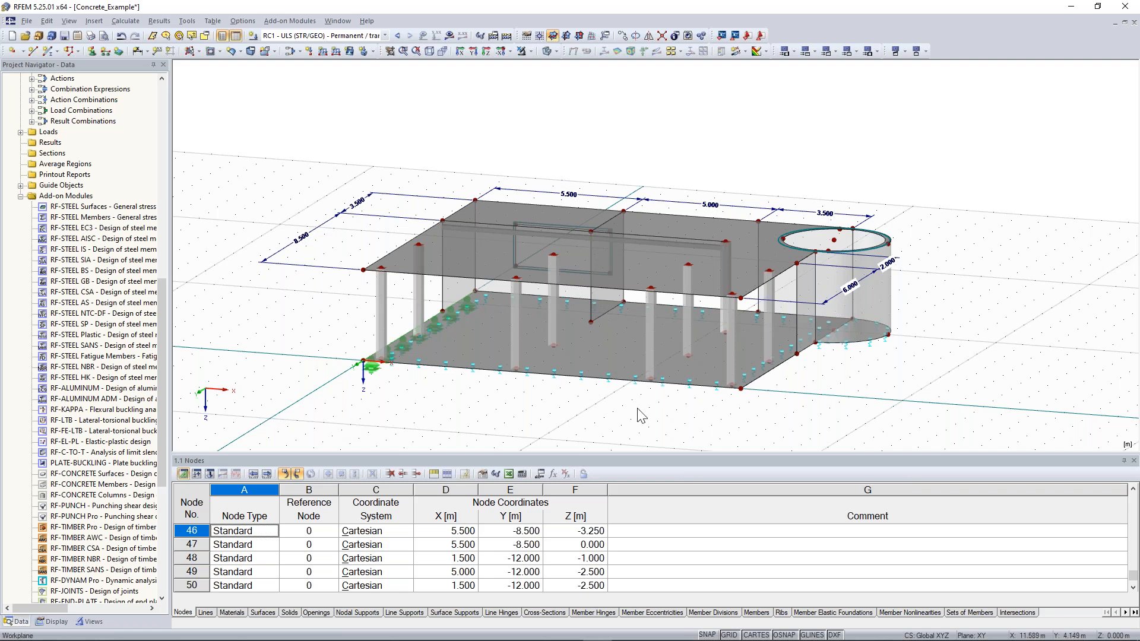
pyautogui.scroll(-1, 653, 409)
pyautogui.keyDown('ctrl'); pyautogui.moveTo(906, 386); pyautogui.dragTo(439, 357, button='middle'); pyautogui.keyUp('ctrl')
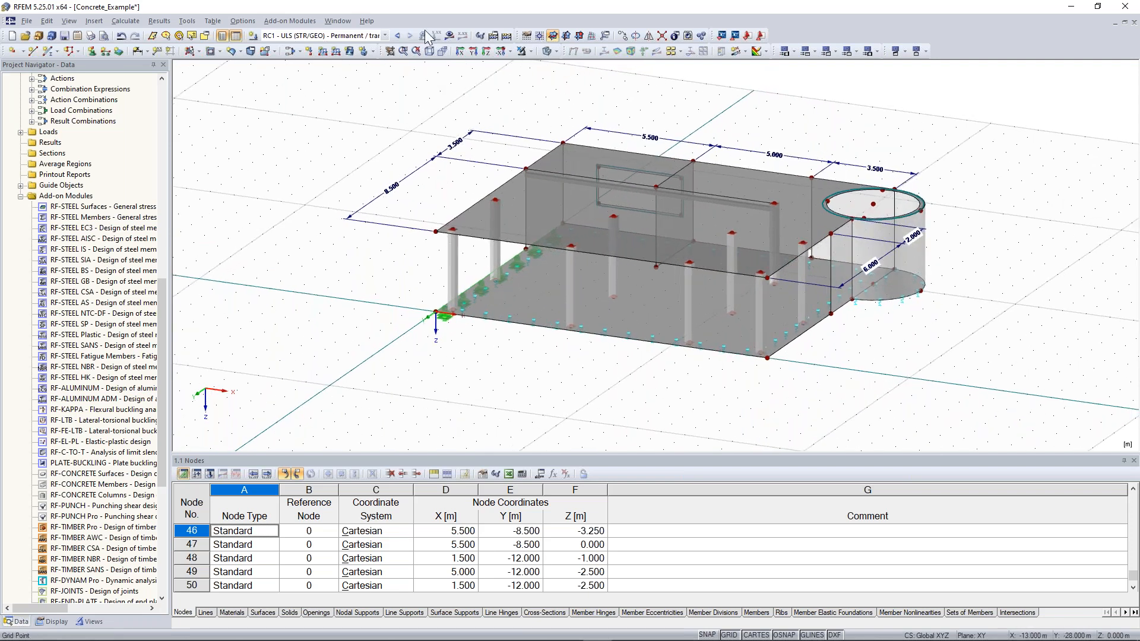
pyautogui.click(385, 35)
pyautogui.click(375, 45)
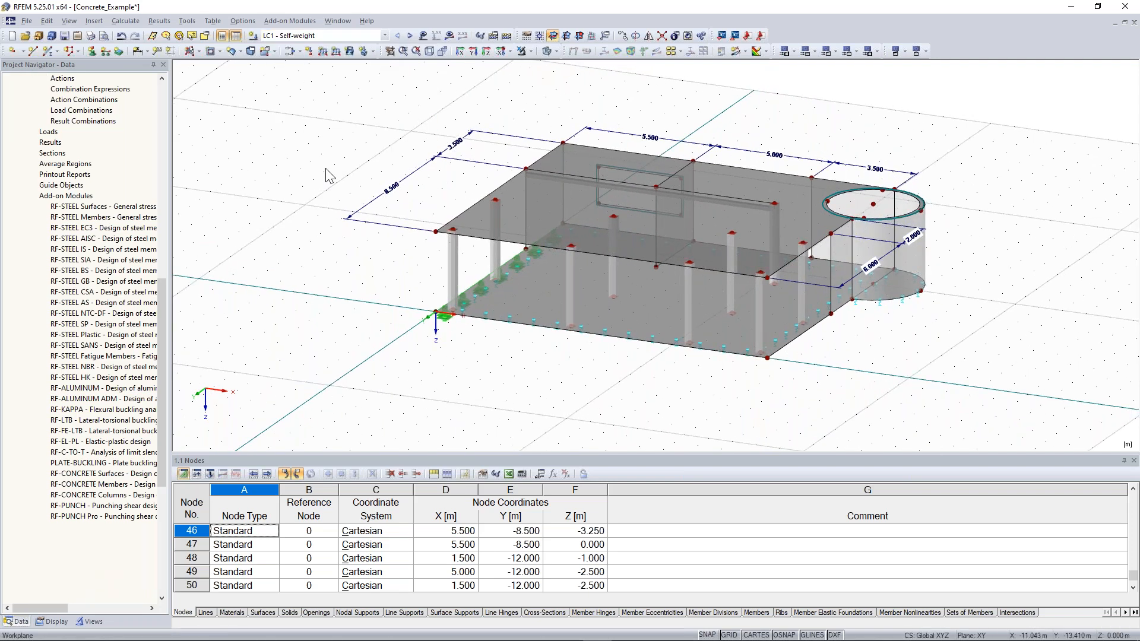
pyautogui.keyDown('ctrl'); pyautogui.moveTo(987, 186); pyautogui.dragTo(463, 197, button='middle'); pyautogui.keyUp('ctrl')
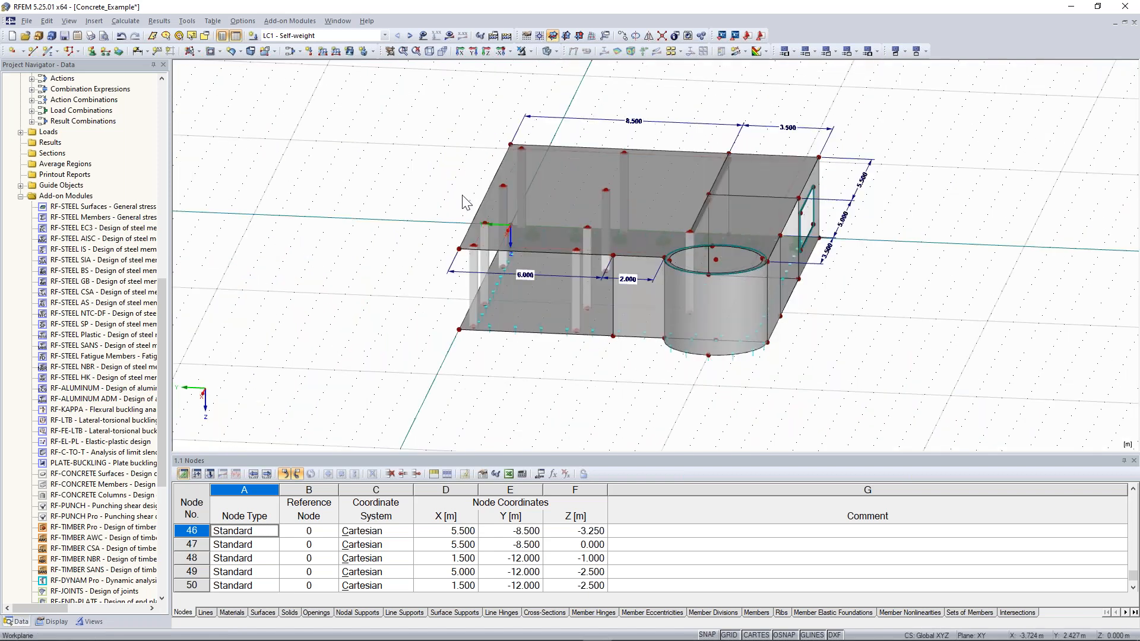
pyautogui.keyDown('ctrl'); pyautogui.moveTo(989, 313); pyautogui.dragTo(604, 304, button='middle'); pyautogui.keyUp('ctrl')
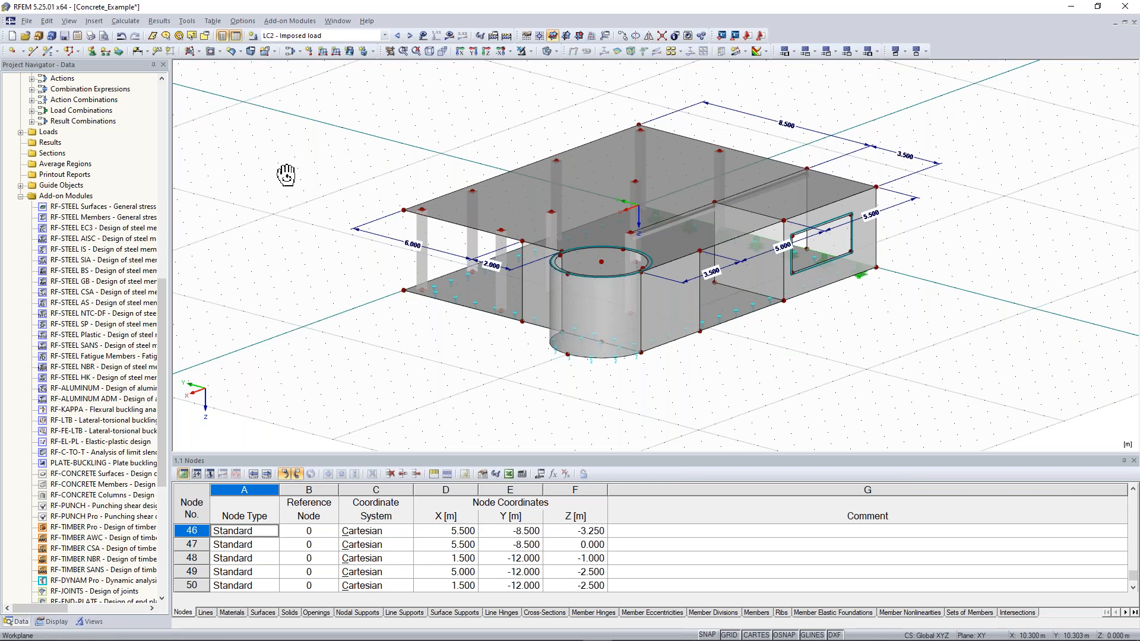
# Apply a uniform surface load of 5 kN/m² in global direction ZL to floor surfaces 1 and 2 in load case LC2.
pyautogui.keyDown('ctrl'); pyautogui.moveTo(286, 175); pyautogui.dragTo(516, 129, button='middle'); pyautogui.keyUp('ctrl')
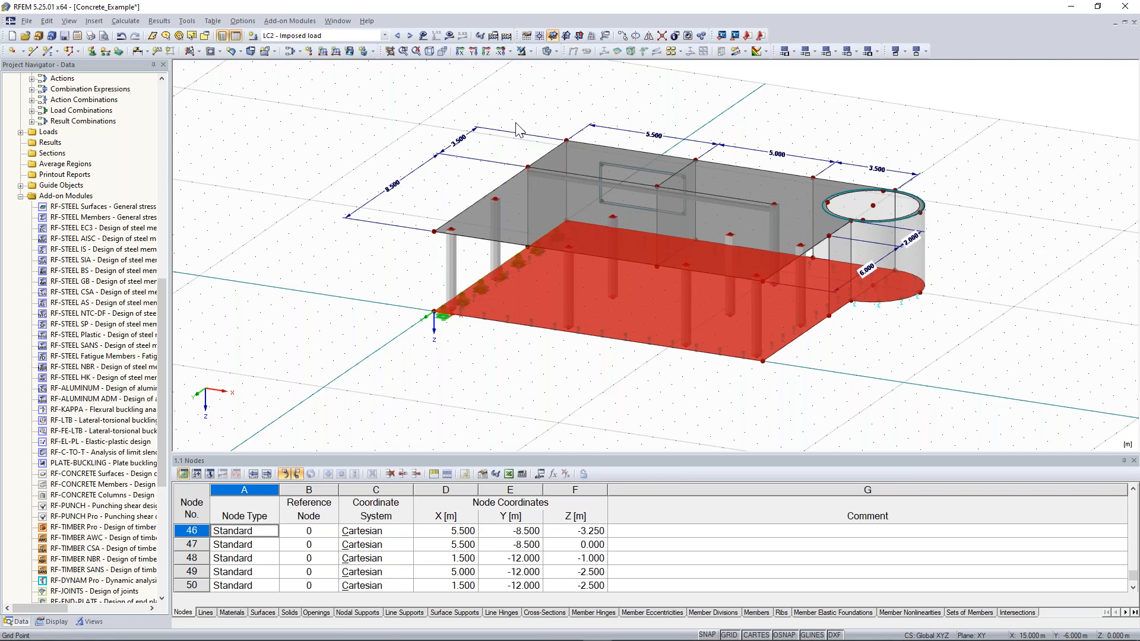
pyautogui.click(349, 51)
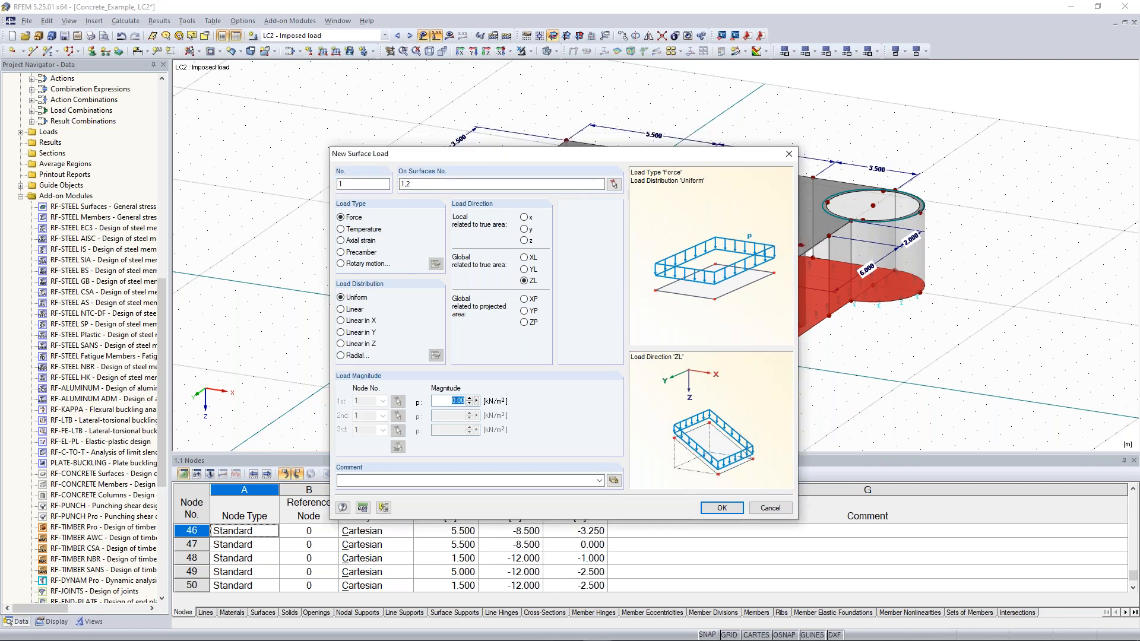
pyautogui.write('5')
pyautogui.click(728, 505)
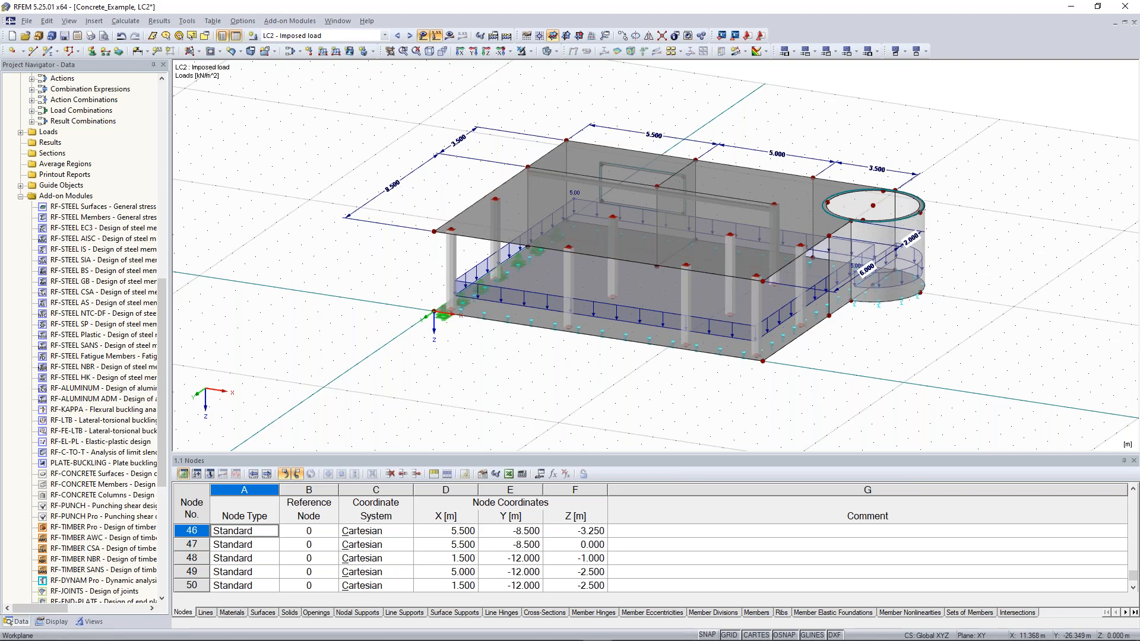
# In load case LC3, apply a 0.40 kN/m² surface load to the windward end wall and 0.650 kN/m line loads along the adjoining slab edges.
pyautogui.click(661, 262)
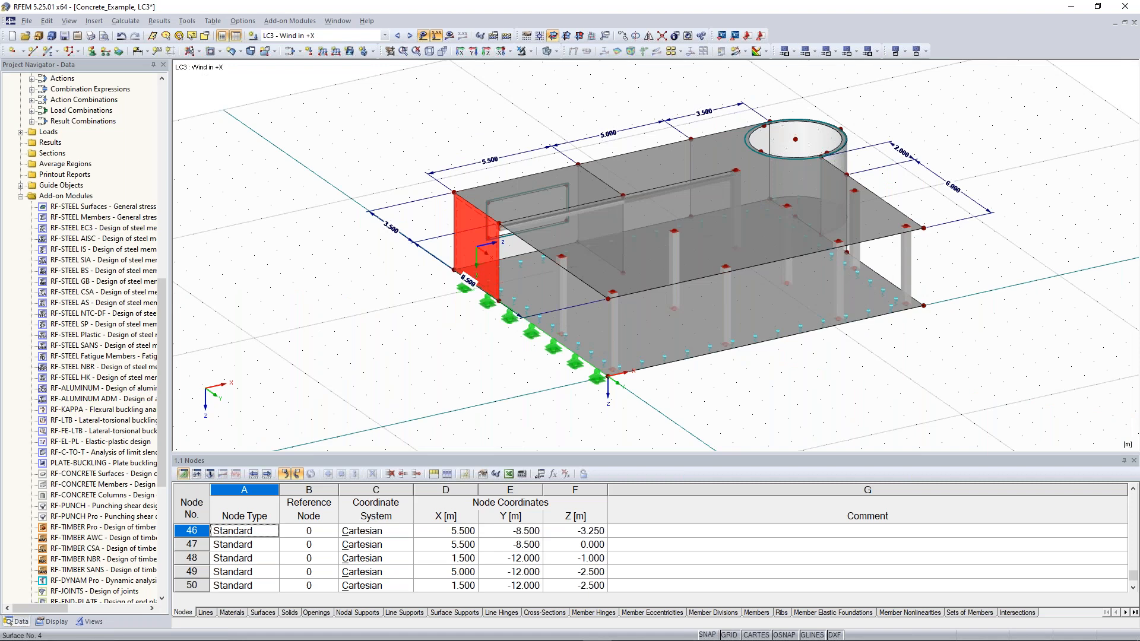
pyautogui.click(349, 51)
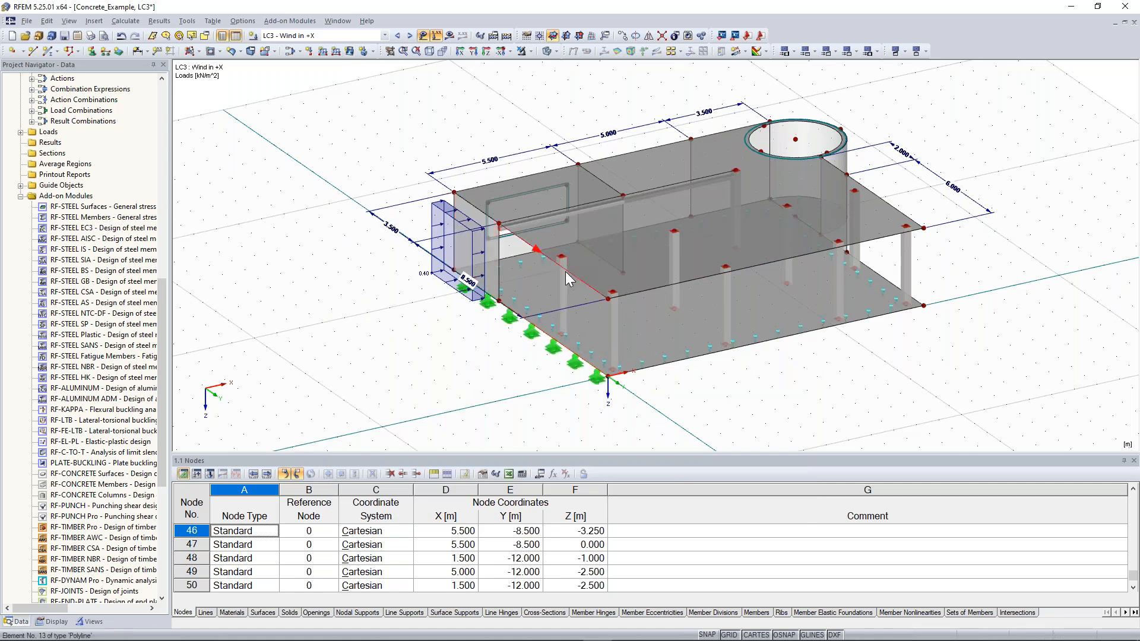
pyautogui.scroll(1, 434, 336)
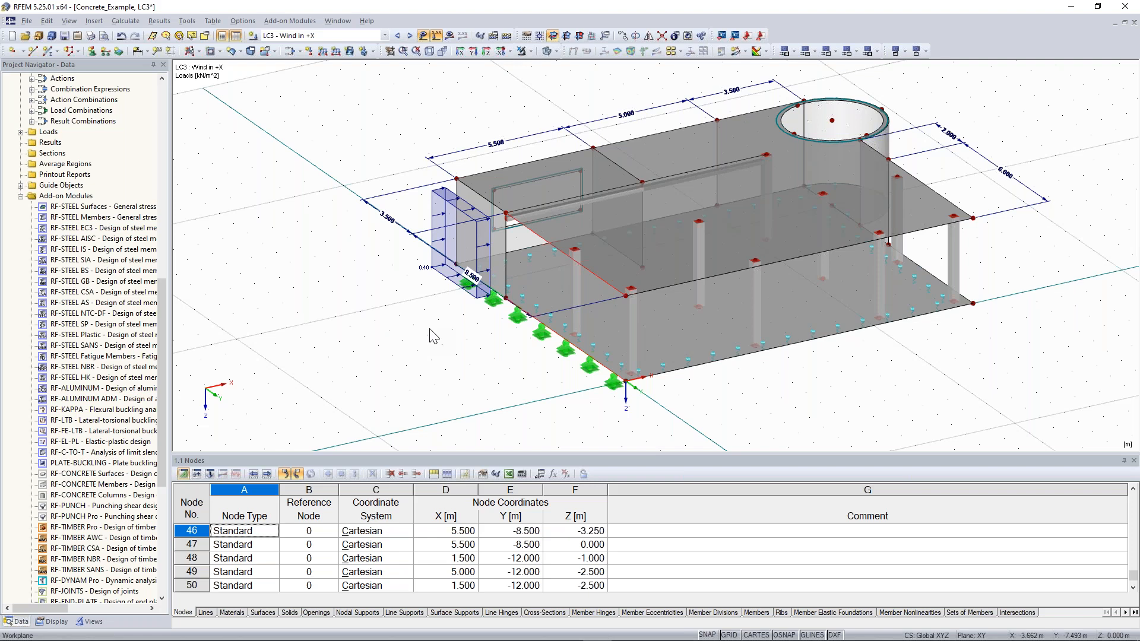
pyautogui.click(336, 51)
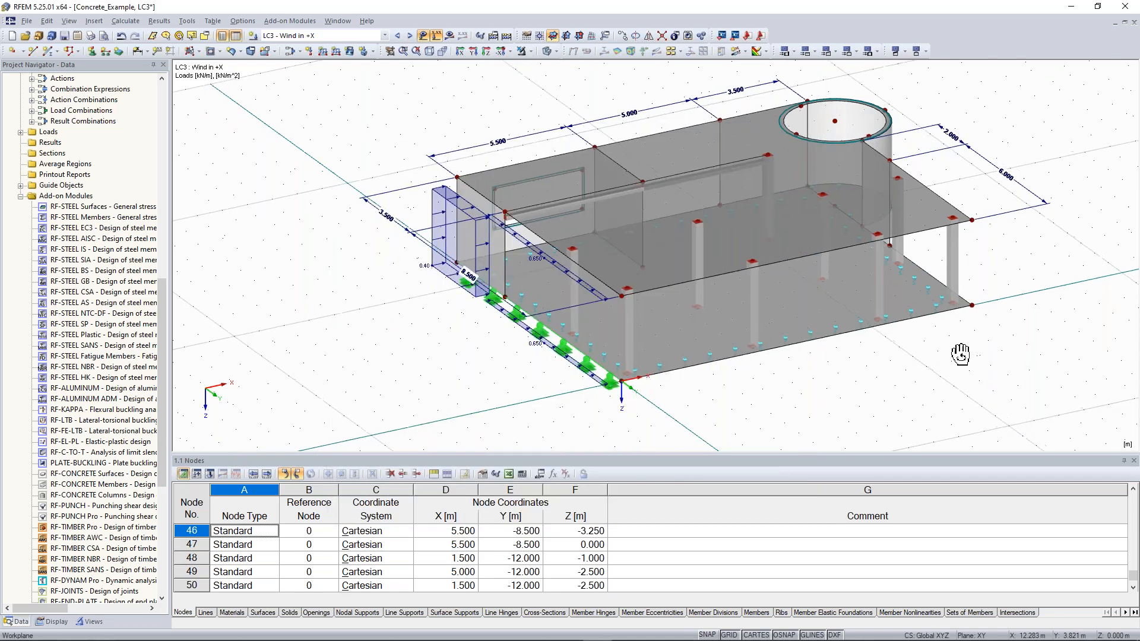
# Apply a 0.25 kN/m² surface load in projected direction XP to the leeward walls of LC3, and line loads to the leeward slab edges.
pyautogui.keyDown('ctrl'); pyautogui.moveTo(960, 354); pyautogui.dragTo(760, 351, button='middle'); pyautogui.keyUp('ctrl')
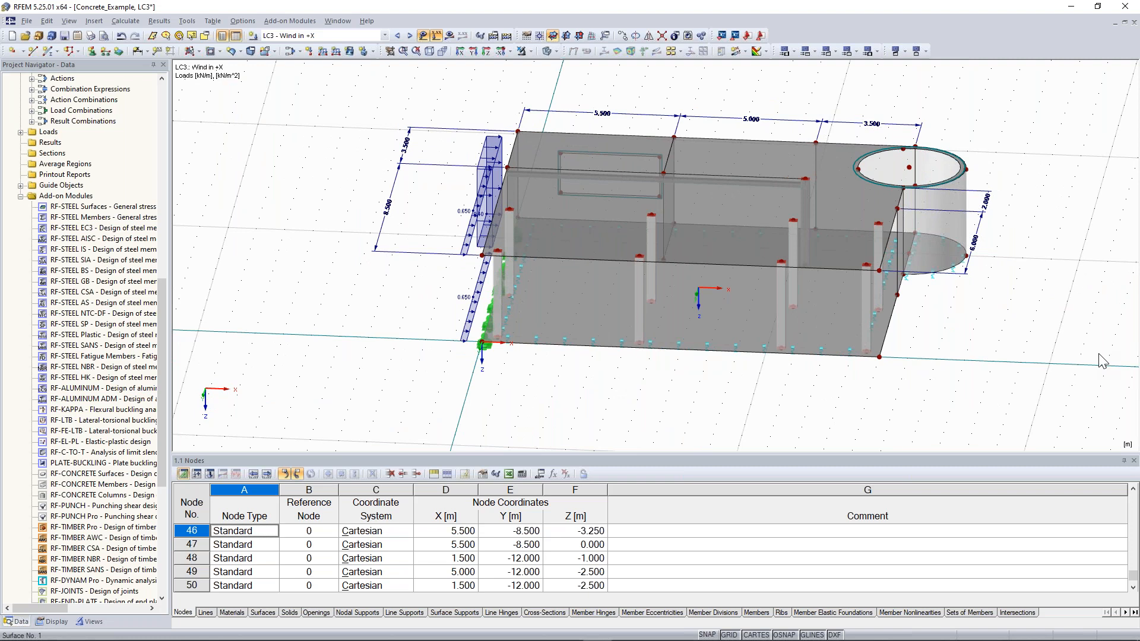
pyautogui.click(349, 51)
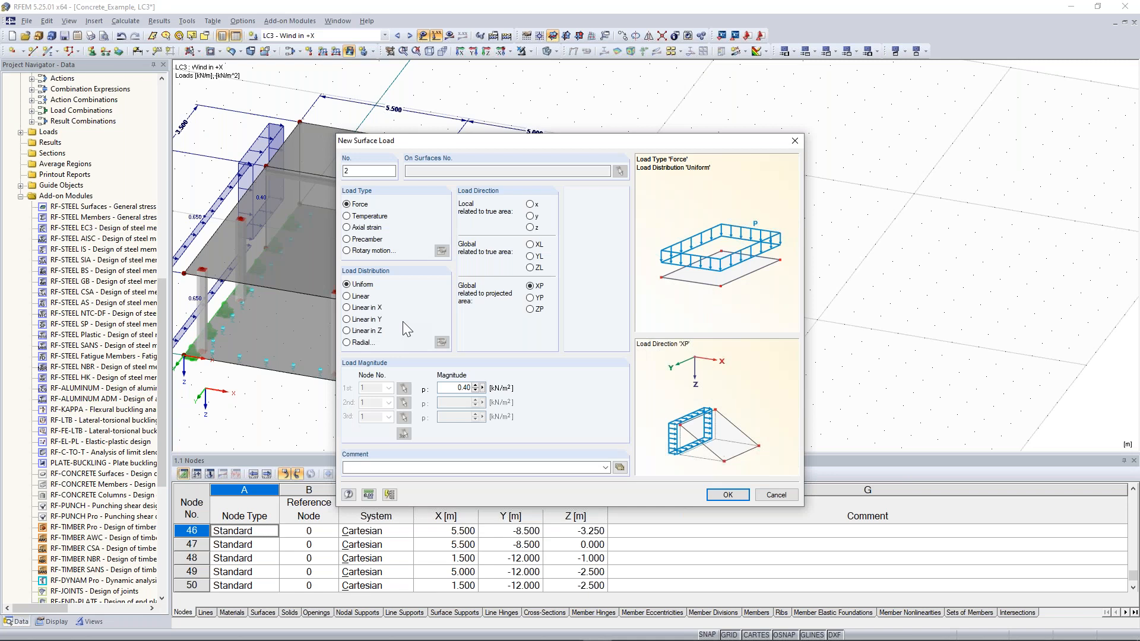
pyautogui.moveTo(592, 141); pyautogui.dragTo(396, 113)
pyautogui.doubleClick(268, 360)
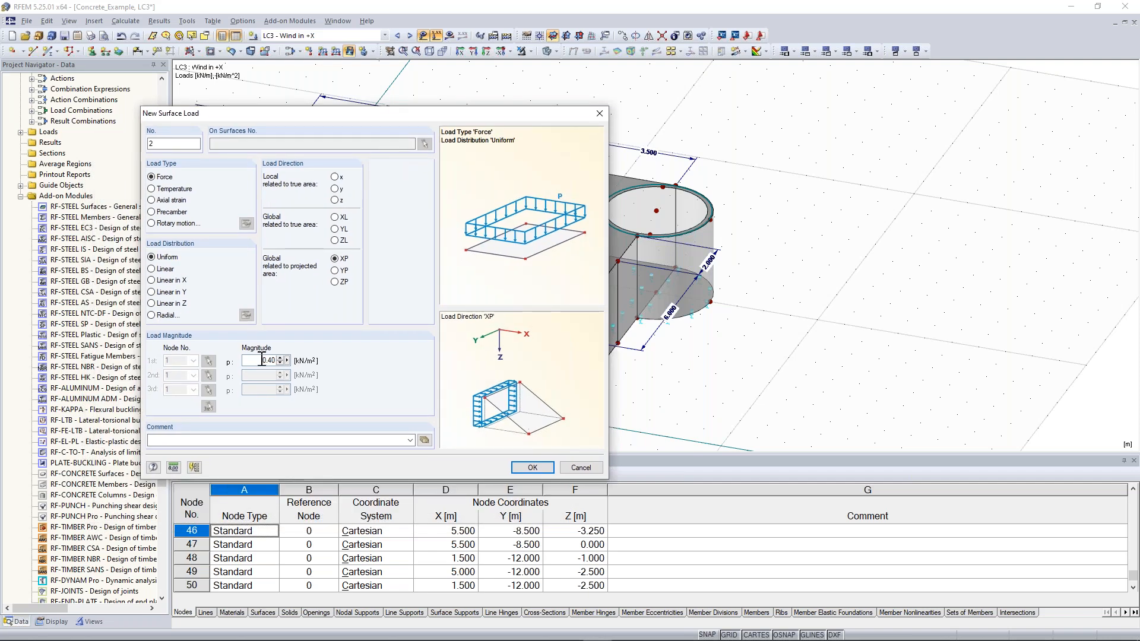
pyautogui.write('0')
pyautogui.click(531, 467)
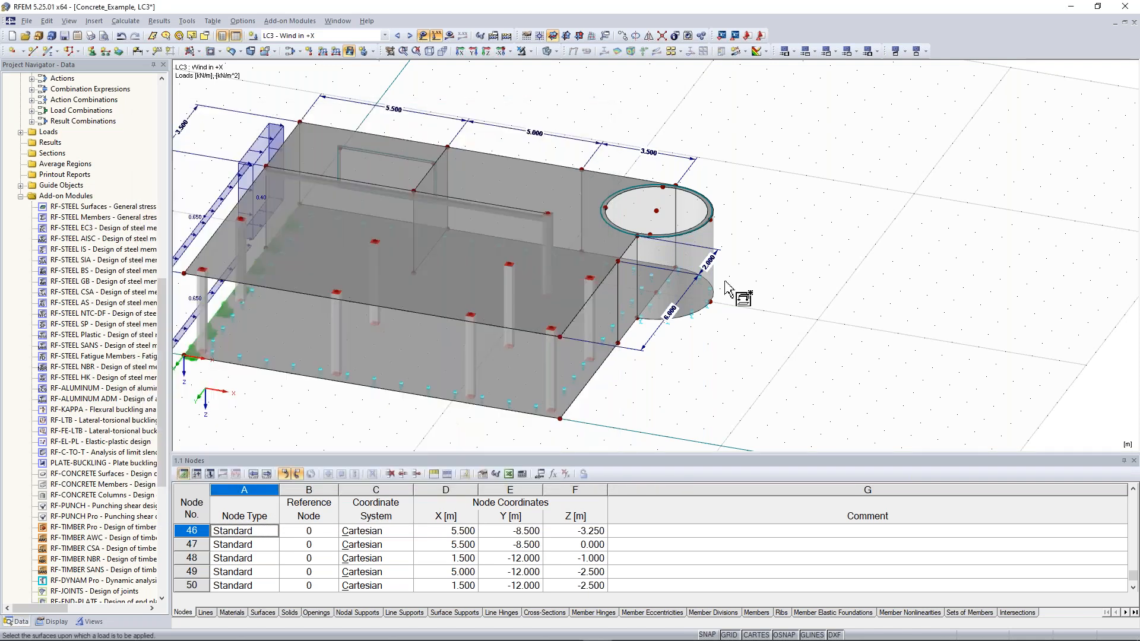
pyautogui.click(626, 298)
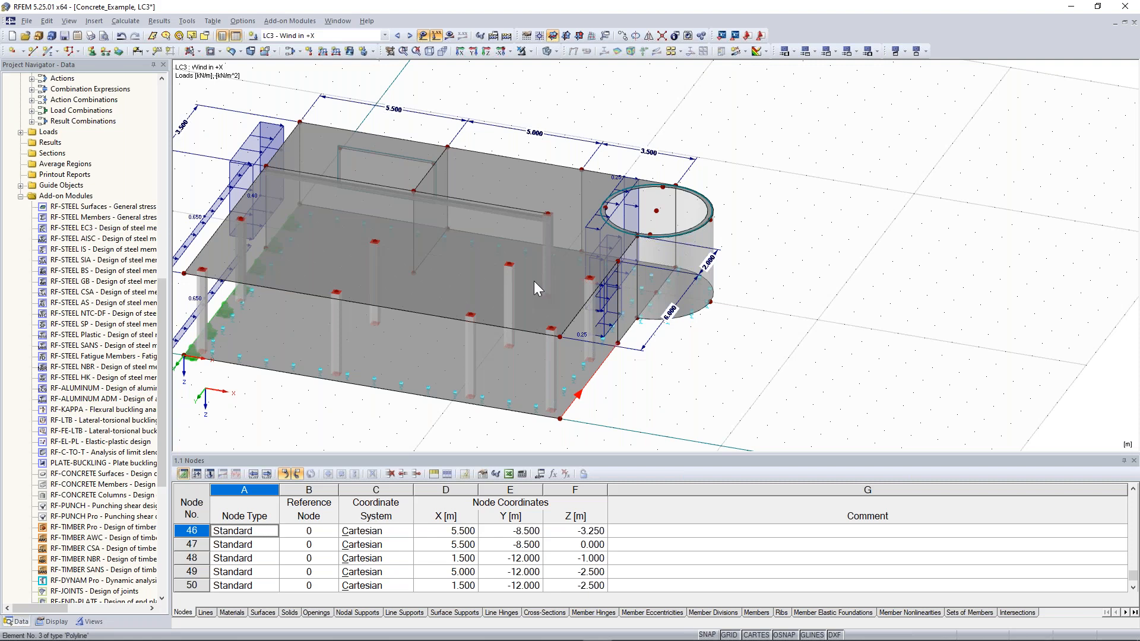
pyautogui.press('Return')
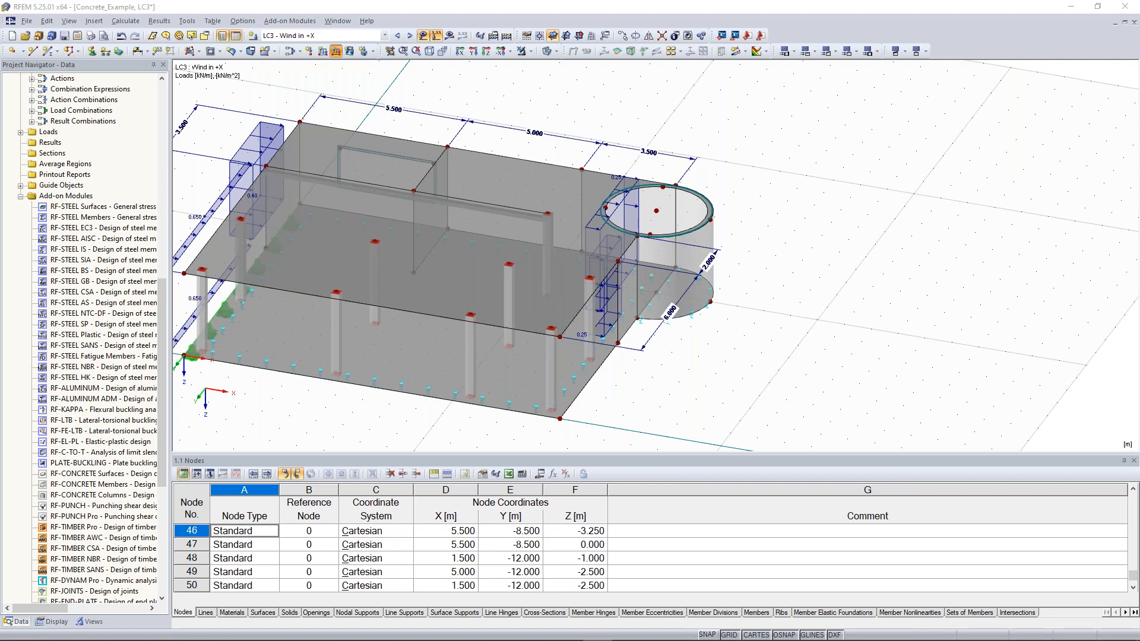
pyautogui.click(602, 405)
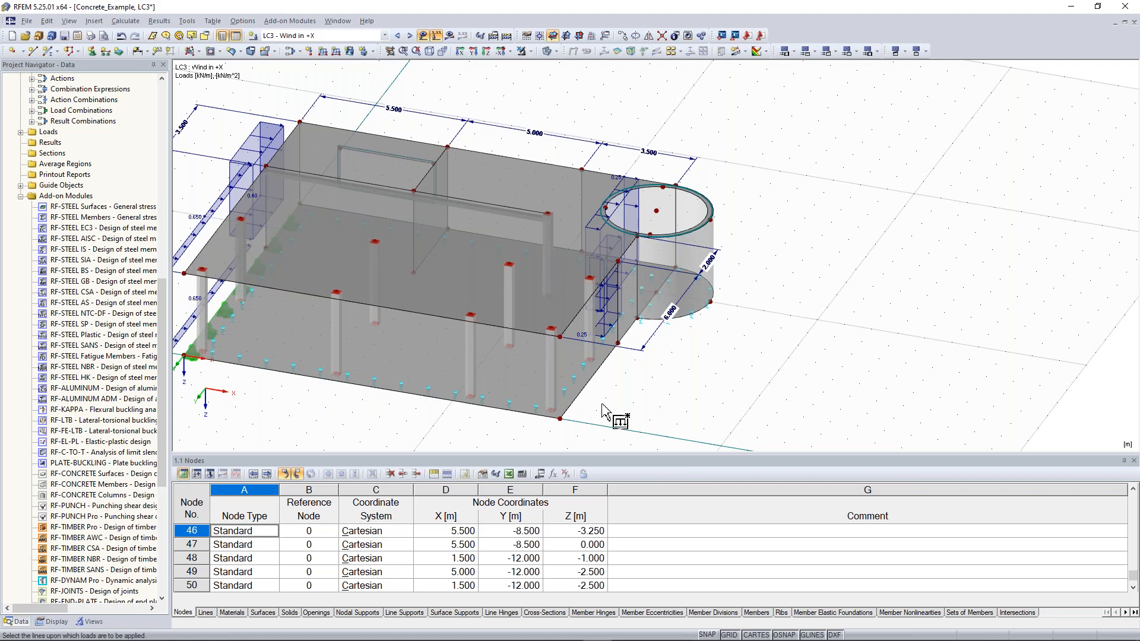
# In load case LC4 - Wind in +Y, apply a uniform 0.4 kN/m² surface load in projected direction YP to surfaces 5, 6 and 8.
pyautogui.click(409, 36)
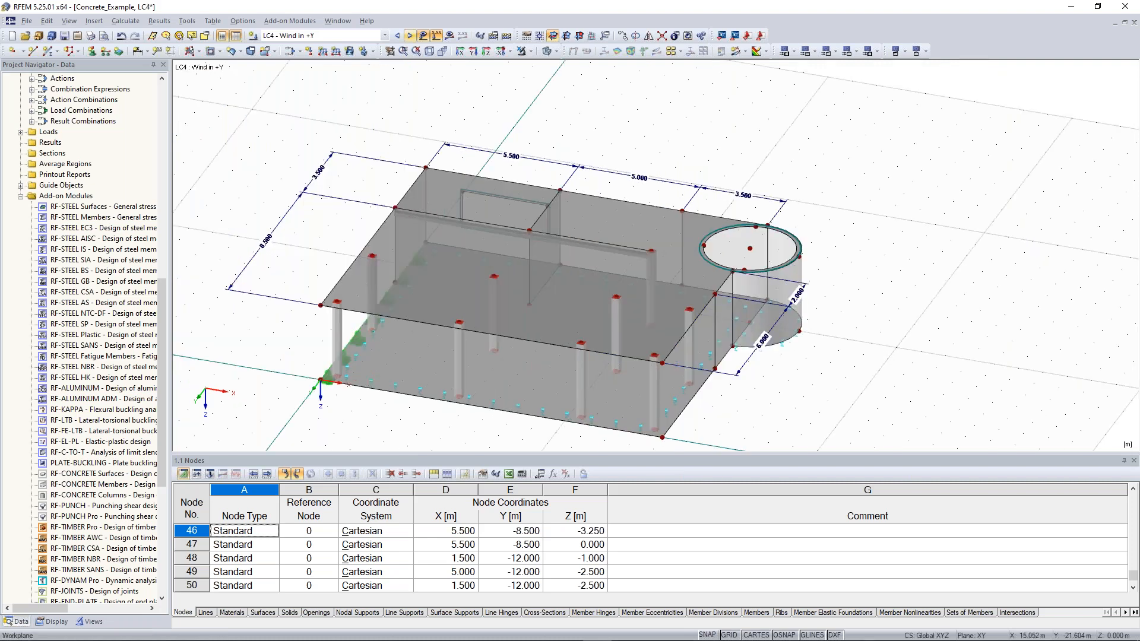
pyautogui.keyDown('ctrl'); pyautogui.moveTo(890, 328); pyautogui.dragTo(745, 318, button='middle'); pyautogui.keyUp('ctrl')
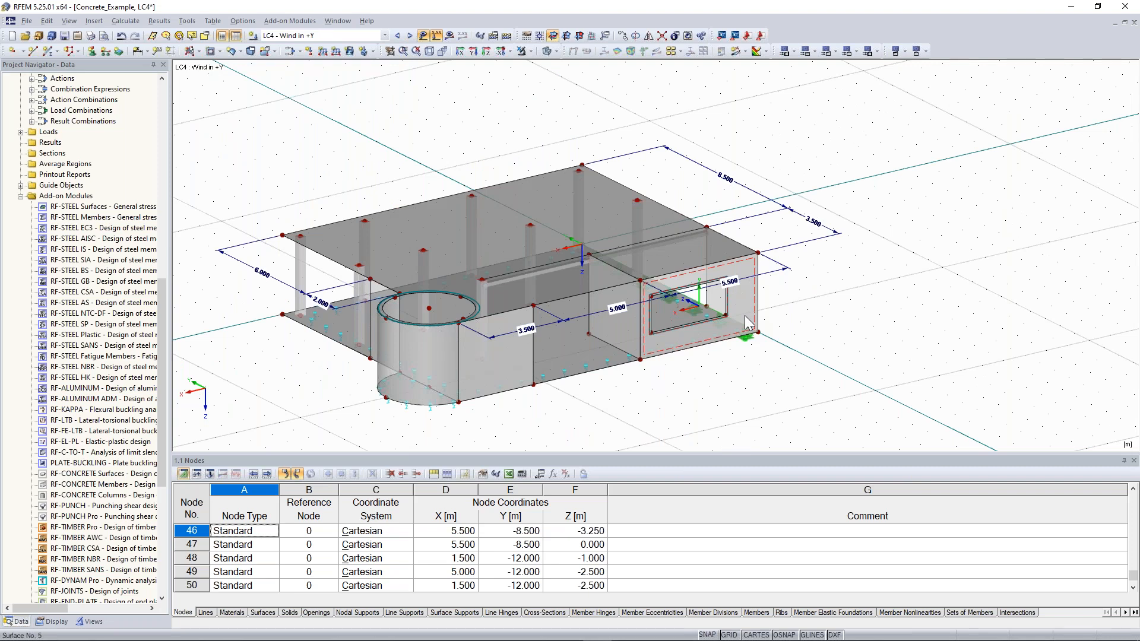
pyautogui.click(349, 51)
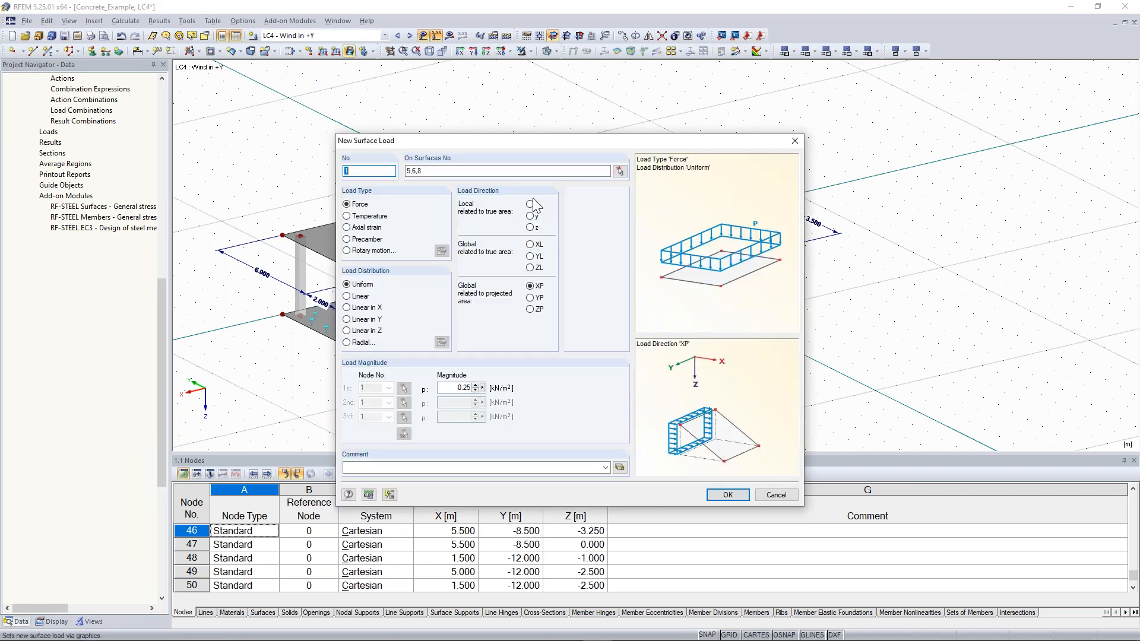
pyautogui.click(531, 298)
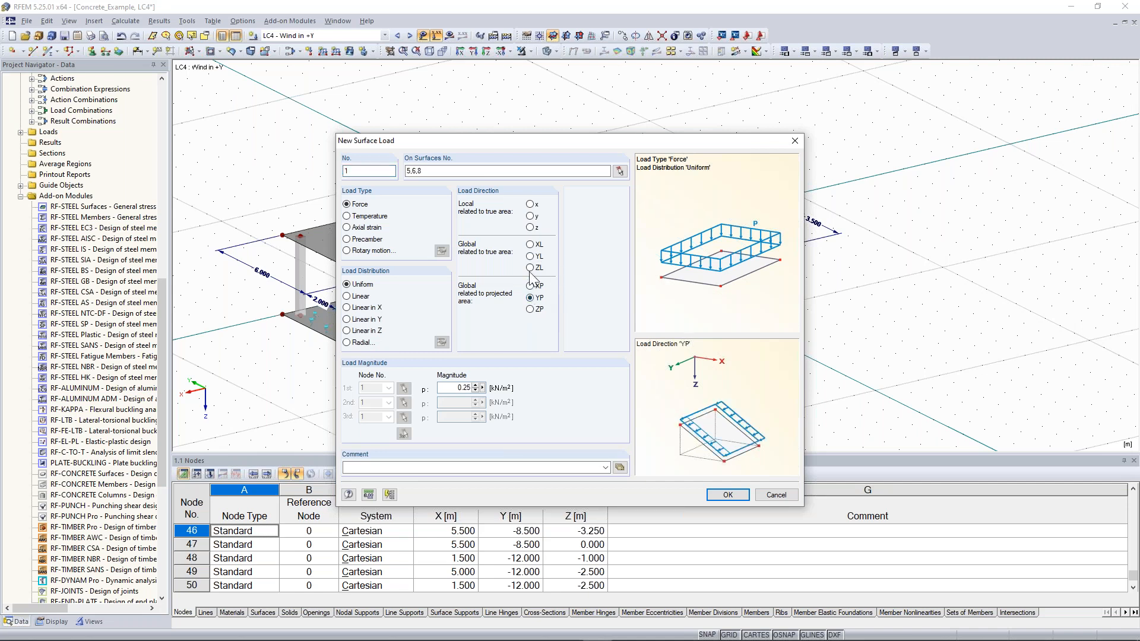
pyautogui.doubleClick(449, 388)
pyautogui.press('BackSpace')
pyautogui.write('0.4')
pyautogui.moveTo(560, 141); pyautogui.dragTo(541, 71)
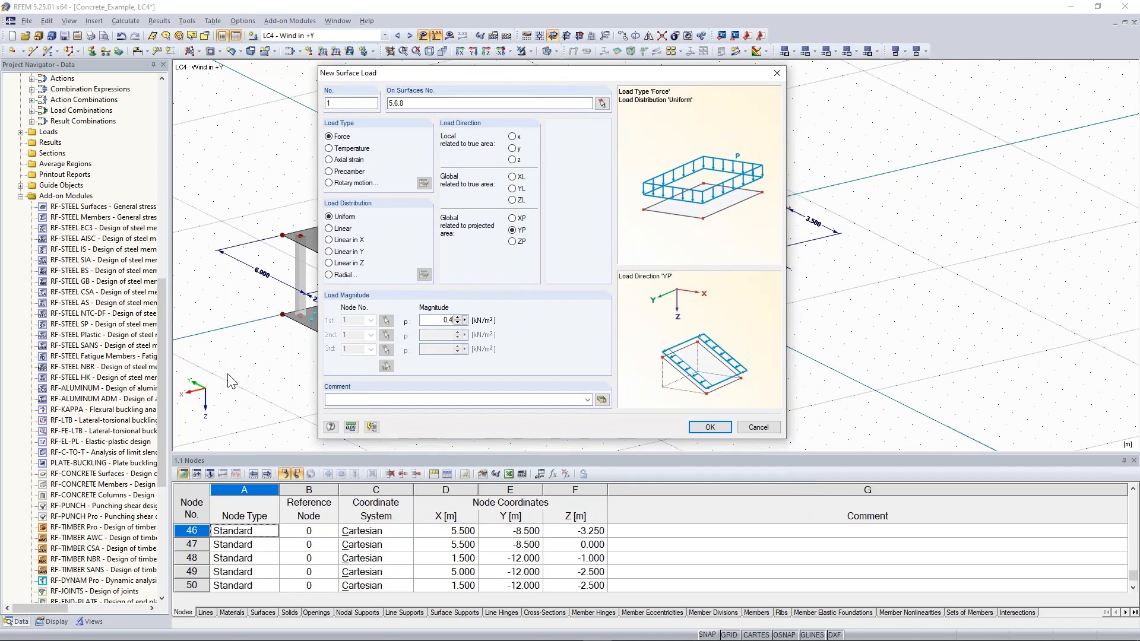
pyautogui.click(720, 435)
pyautogui.click(710, 427)
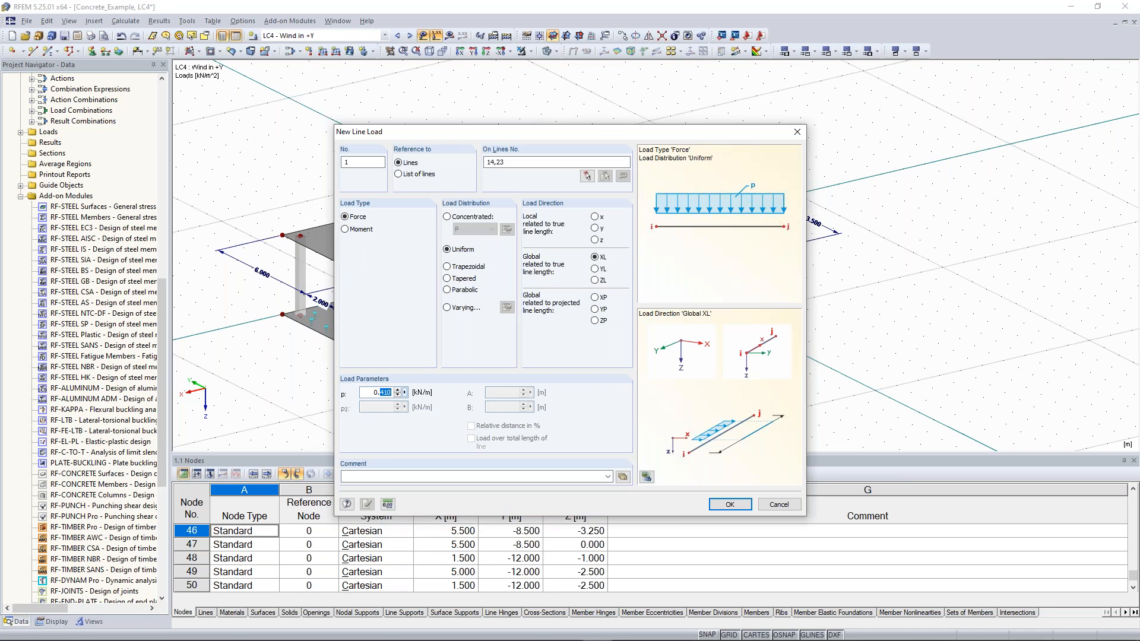
# Apply a uniform line load of 0.650 kN/m in global direction YL to lines 14 and 23.
pyautogui.write('65')
pyautogui.click(596, 268)
pyautogui.click(730, 504)
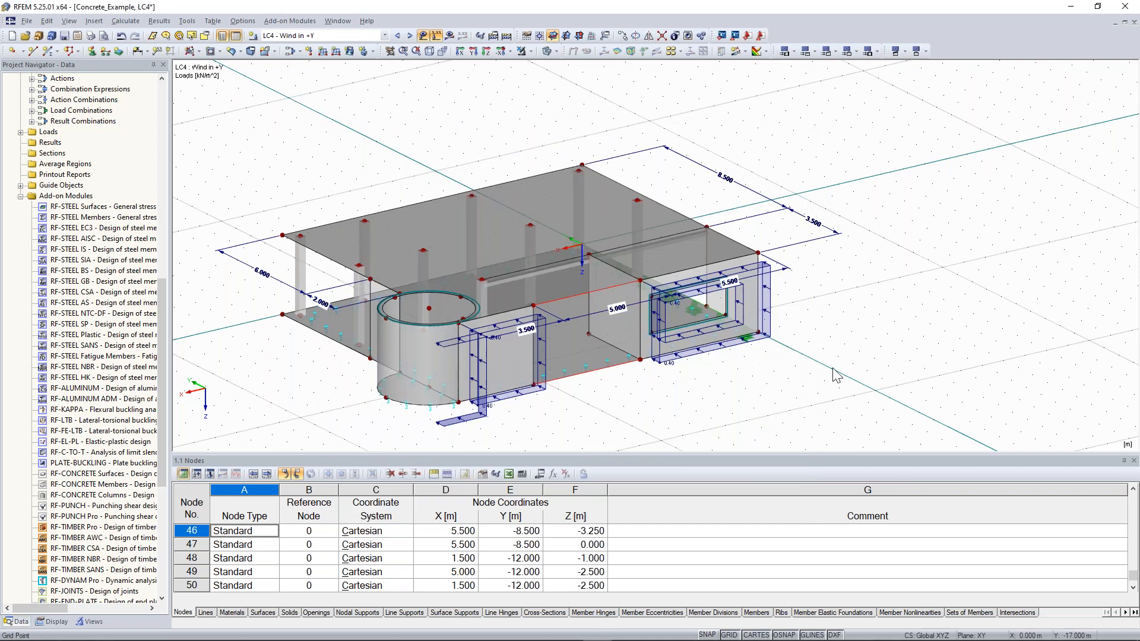
# Add a second uniform LC4 line load of 0.41 kN/m in direction YL on lines 2 and 8 in the line loads table.
pyautogui.keyDown('ctrl'); pyautogui.moveTo(358, 355); pyautogui.dragTo(592, 303, button='middle'); pyautogui.keyUp('ctrl')
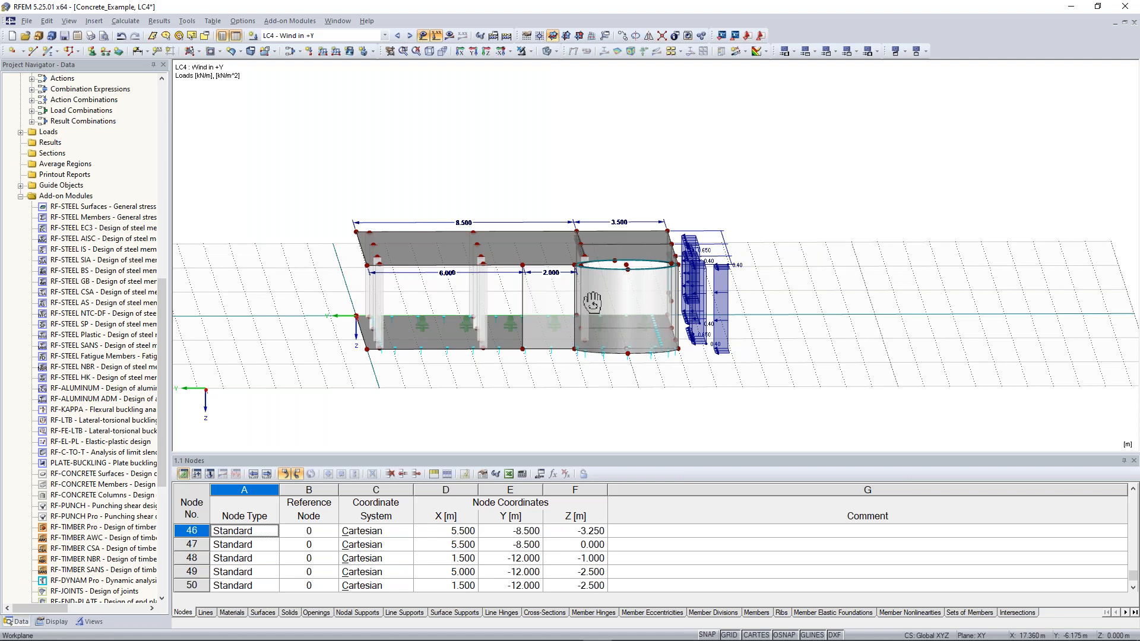
pyautogui.keyDown('ctrl'); pyautogui.moveTo(592, 303); pyautogui.dragTo(602, 313, button='middle'); pyautogui.keyUp('ctrl')
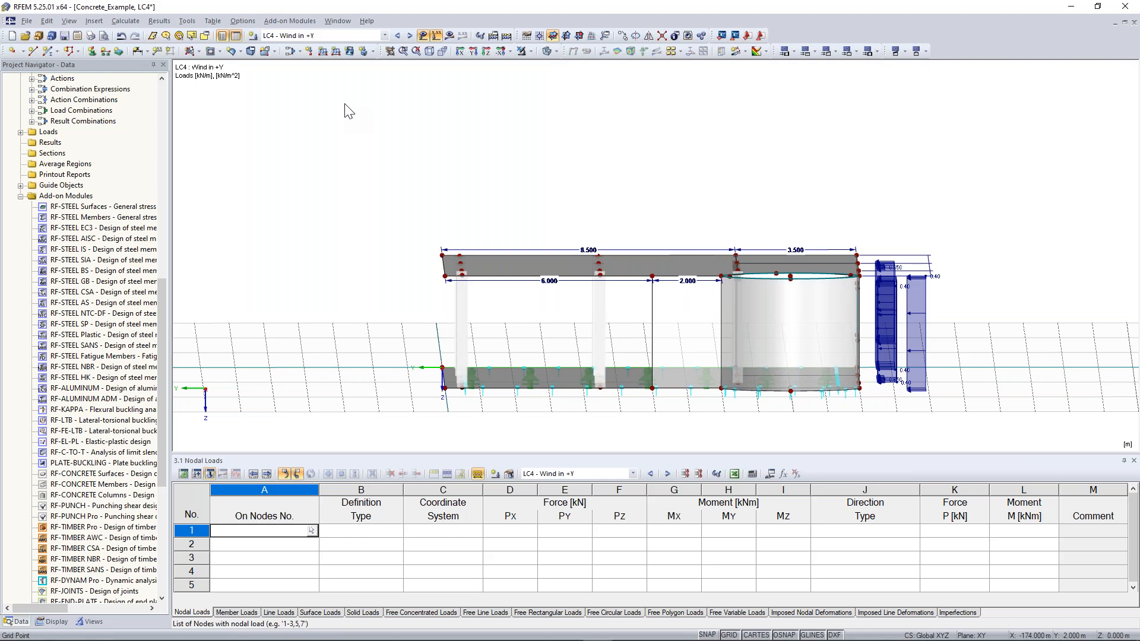
pyautogui.click(279, 612)
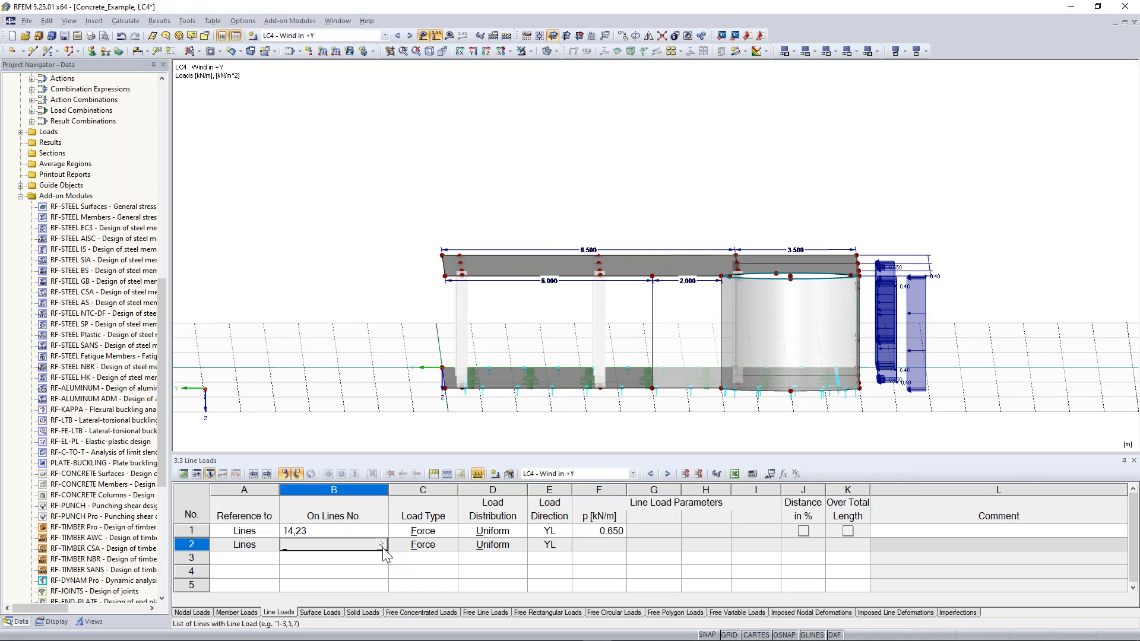
pyautogui.click(382, 547)
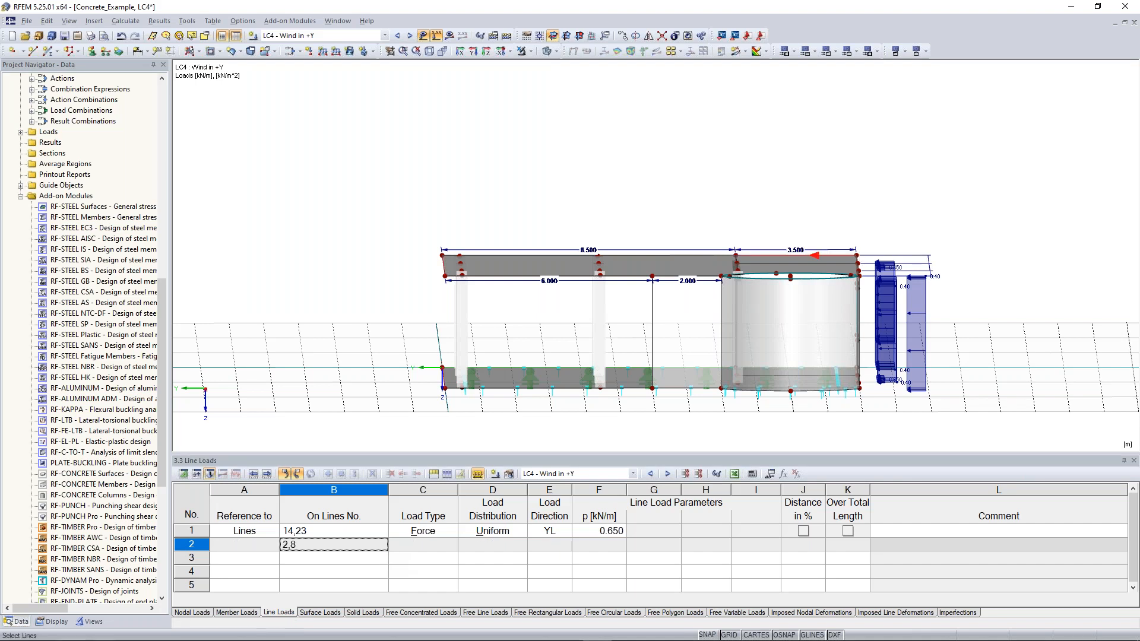
pyautogui.press('Return')
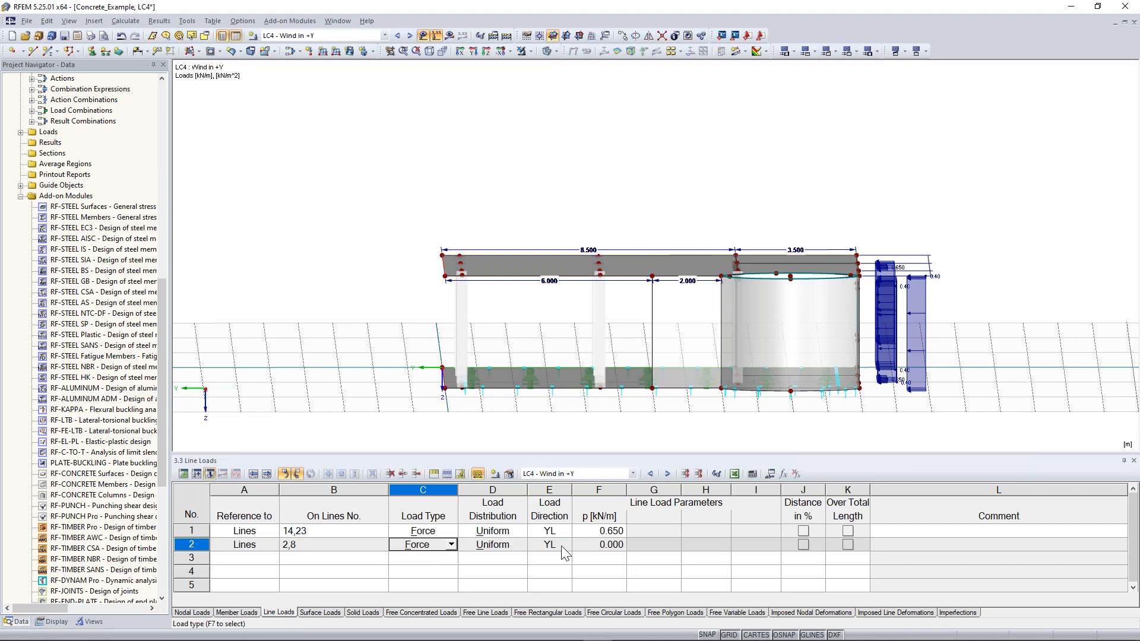
pyautogui.click(600, 544)
pyautogui.click(601, 545)
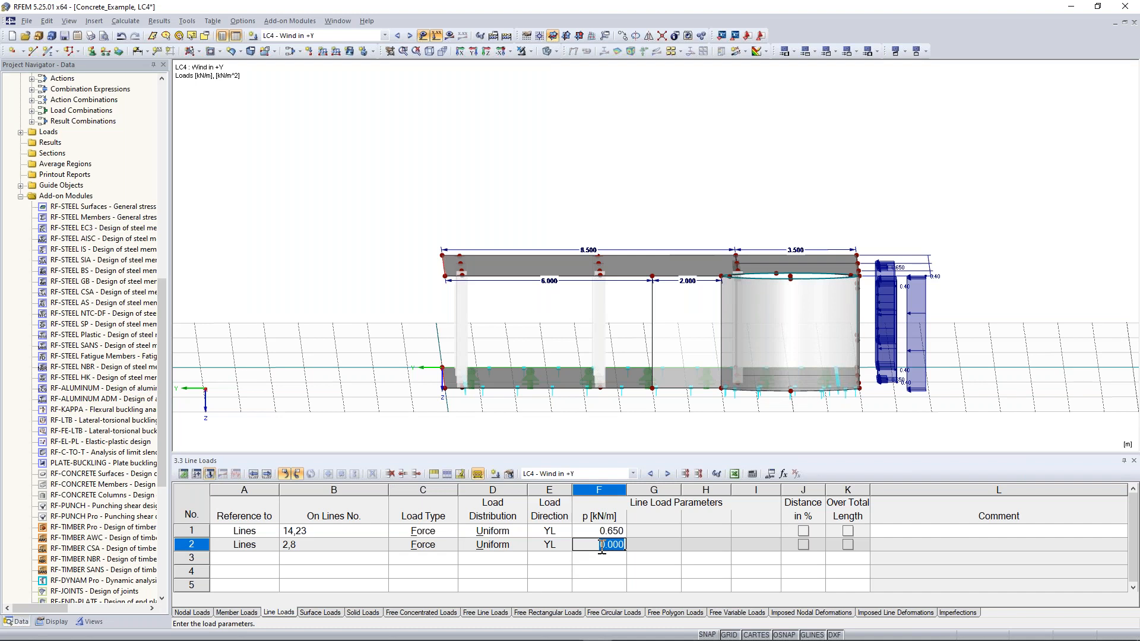
pyautogui.write('0,41')
pyautogui.press('Return')
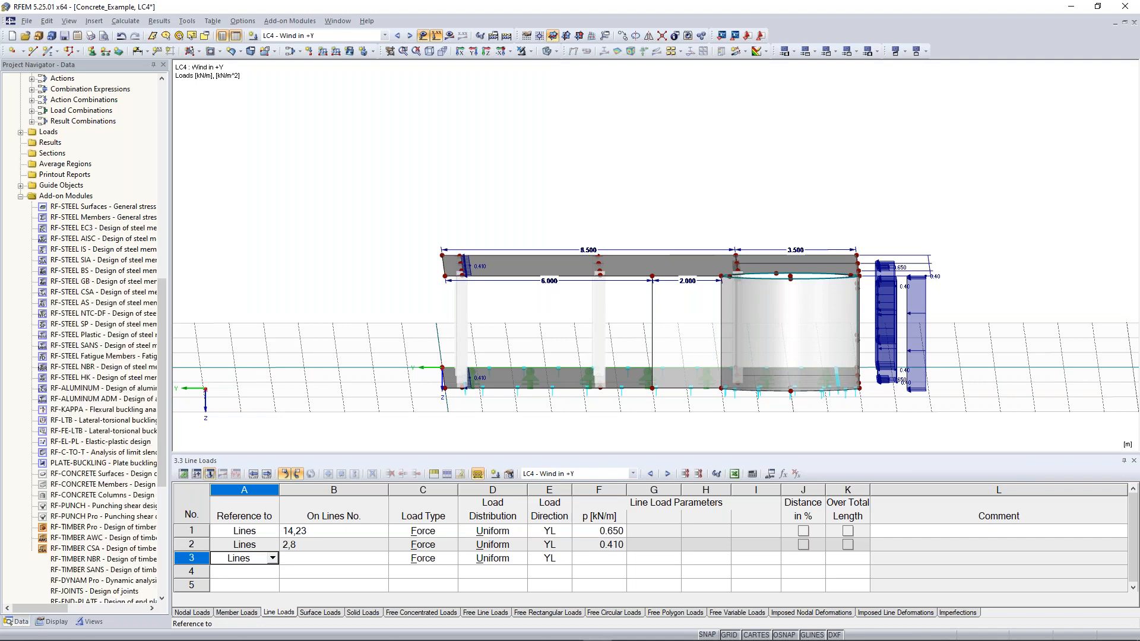
# For load case LC5, show only the members with cross-section Rectangle 300/300 and dismiss the security notification.
pyautogui.keyDown('ctrl'); pyautogui.moveTo(293, 284); pyautogui.dragTo(422, 308, button='middle'); pyautogui.keyUp('ctrl')
pyautogui.scroll(-2, 375, 363)
pyautogui.scroll(-1, 422, 308)
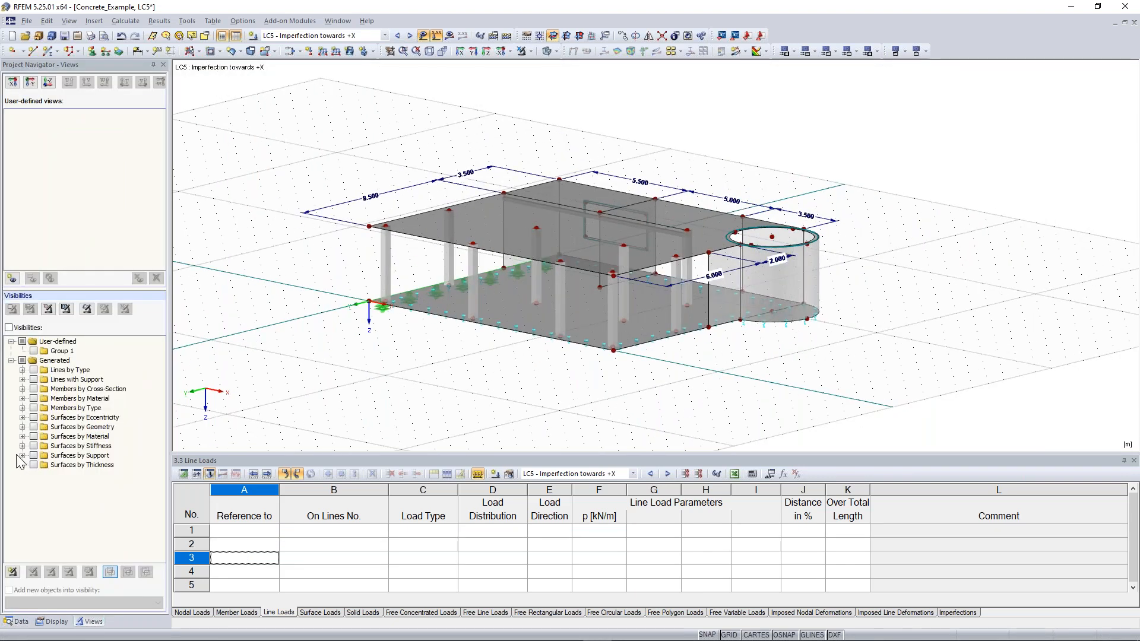
pyautogui.click(22, 389)
pyautogui.click(34, 389)
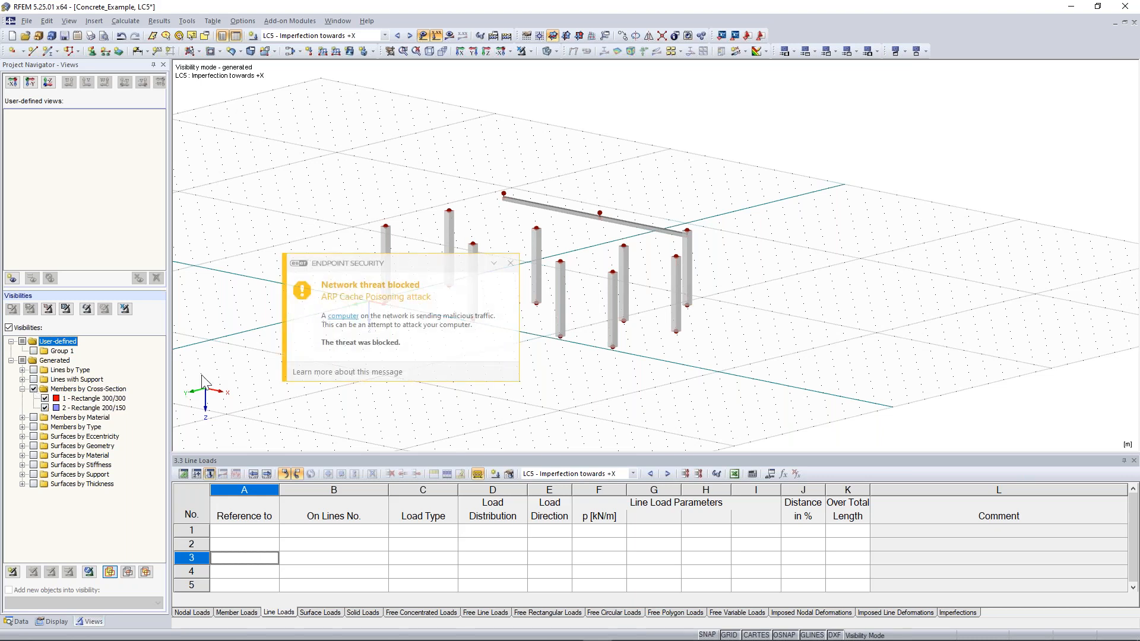
pyautogui.click(510, 263)
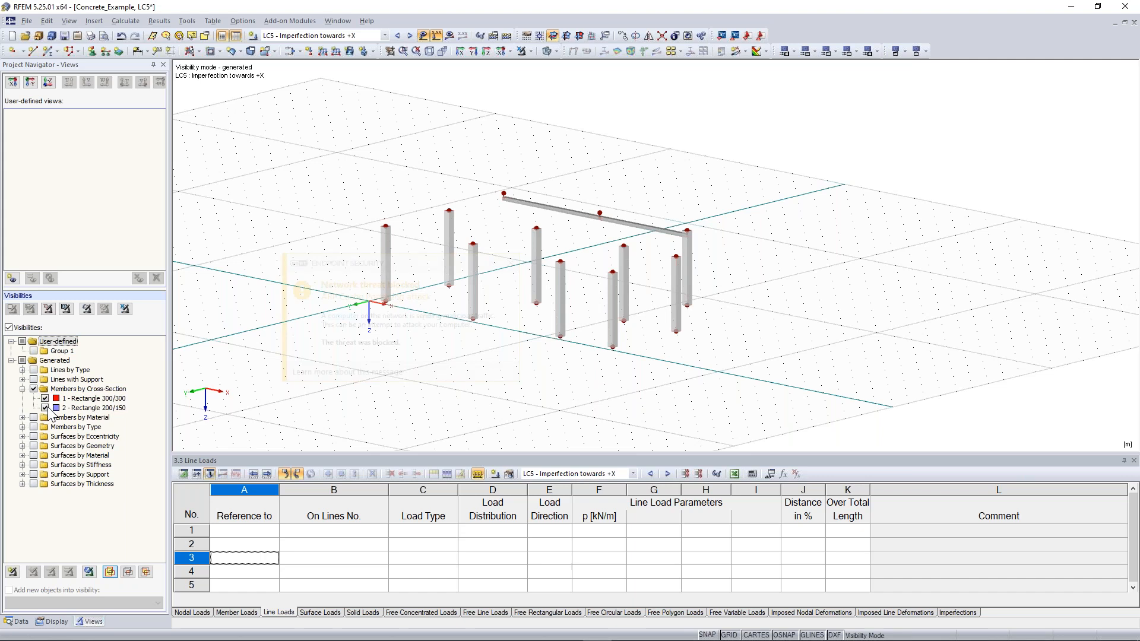
pyautogui.click(511, 264)
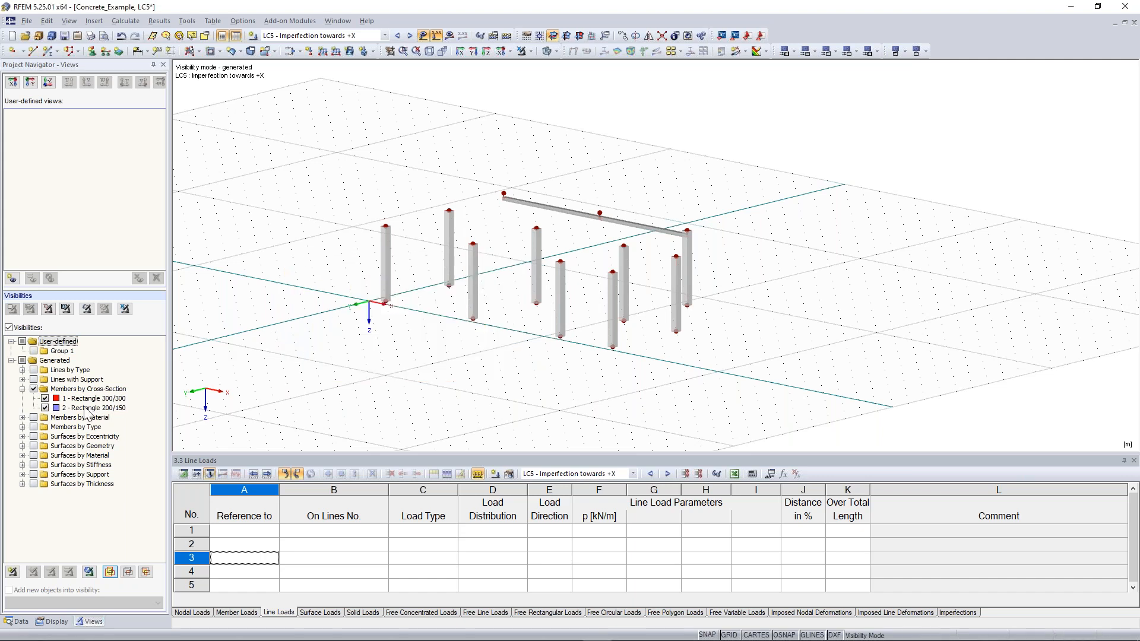
pyautogui.click(45, 407)
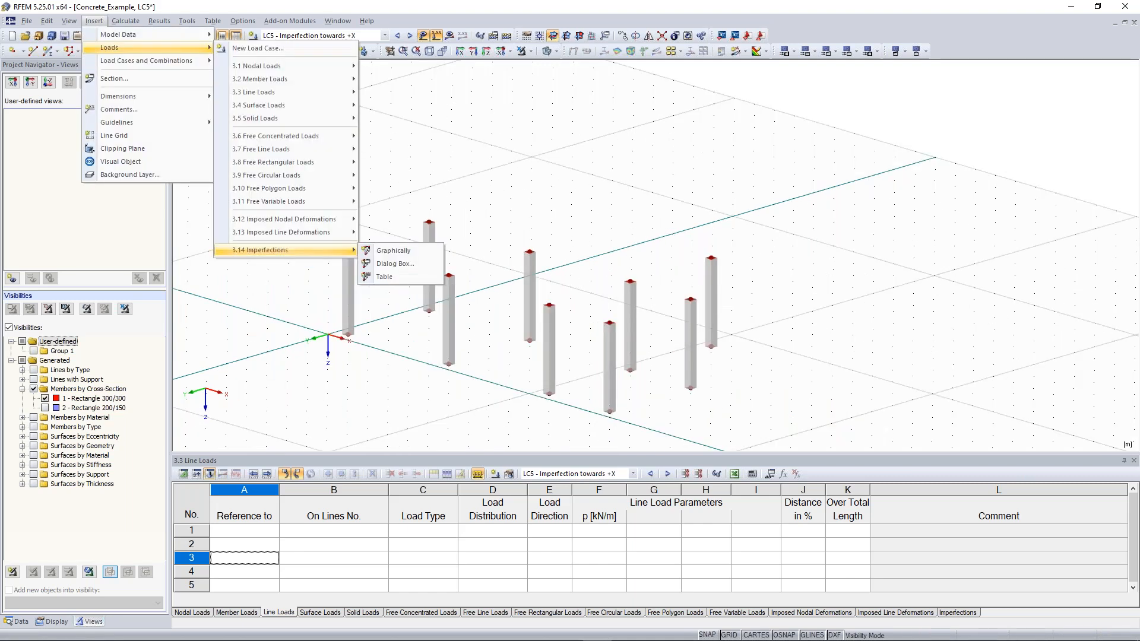
# In LC5, apply an imperfection to all visible columns in local direction z per EN 1992-1-1: 2004-12, with inclination 200 and precamber 0.
pyautogui.click(395, 264)
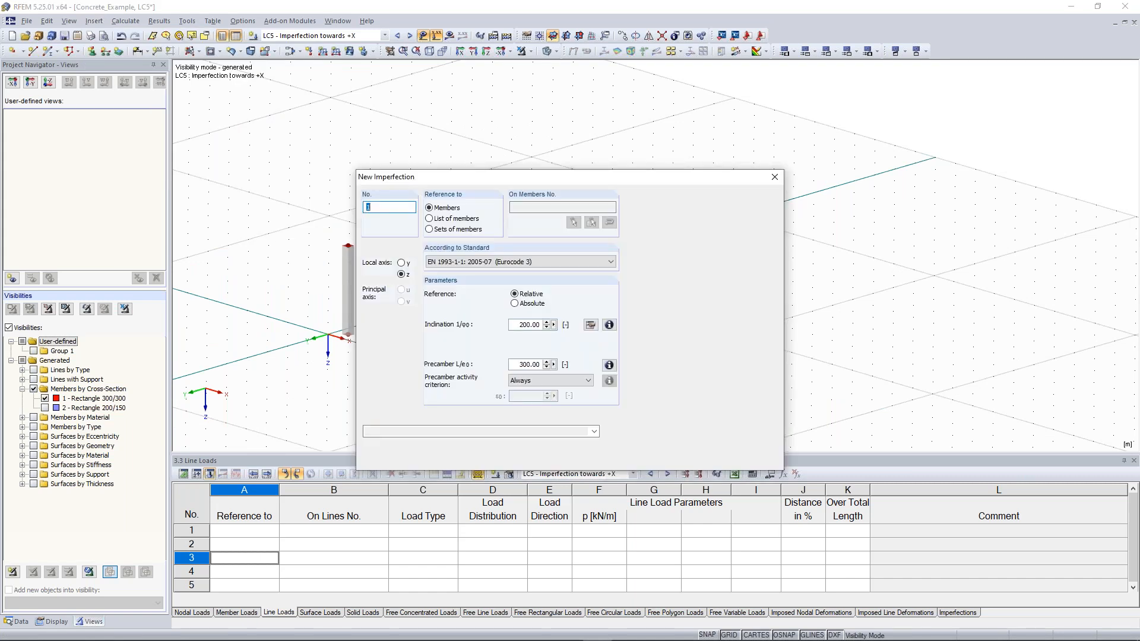
pyautogui.moveTo(851, 86); pyautogui.dragTo(771, 76)
pyautogui.click(696, 107)
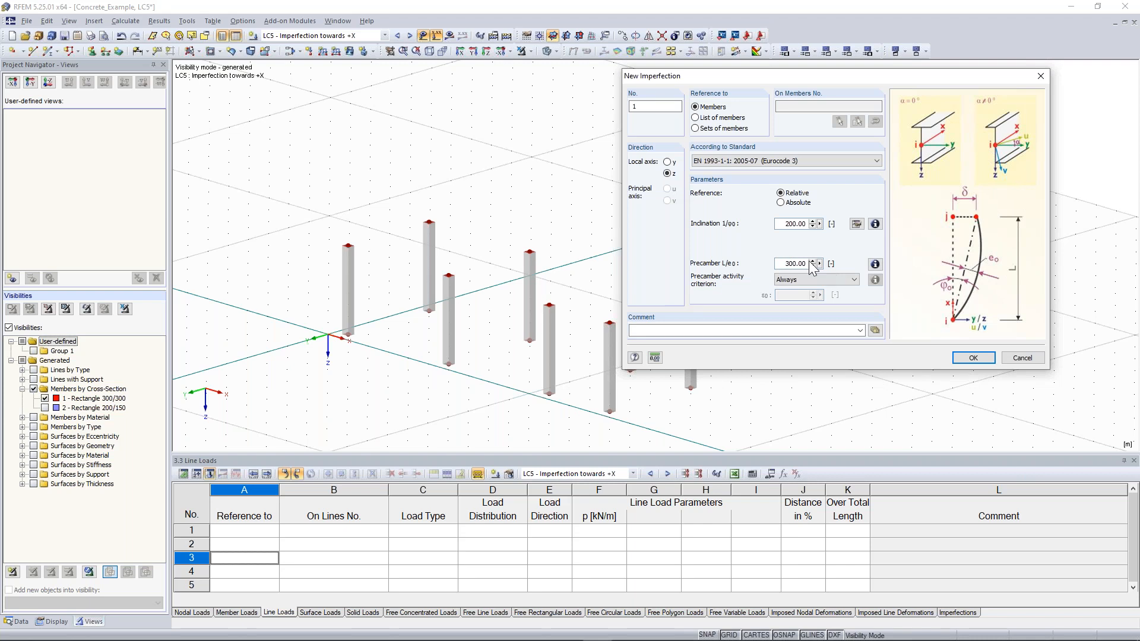
pyautogui.moveTo(784, 263); pyautogui.dragTo(839, 263)
pyautogui.write('0')
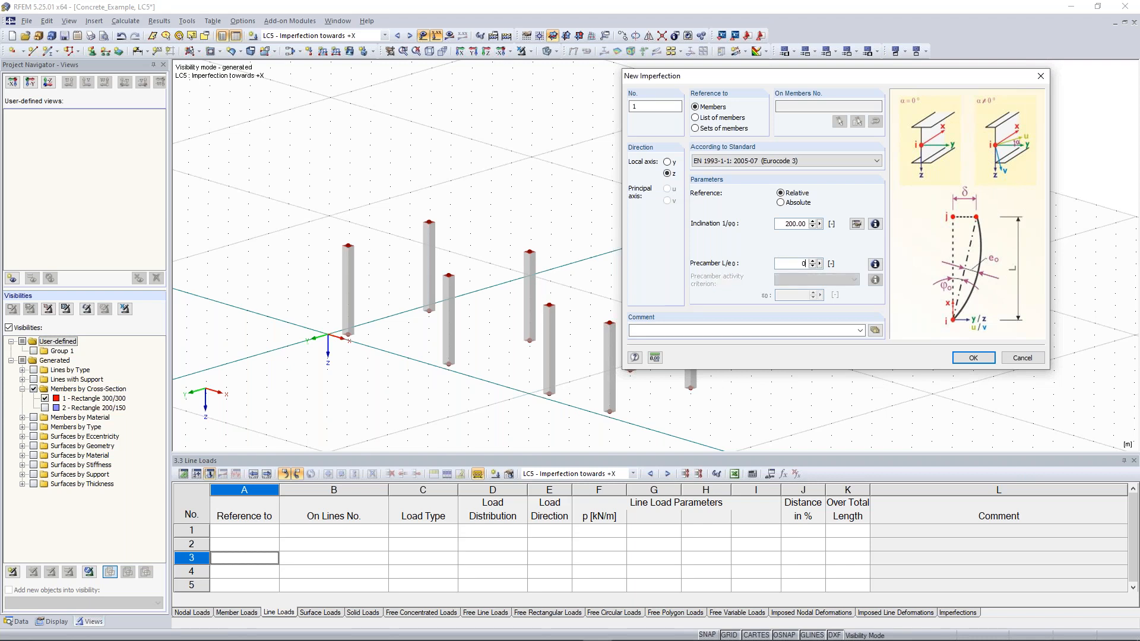
pyautogui.click(778, 162)
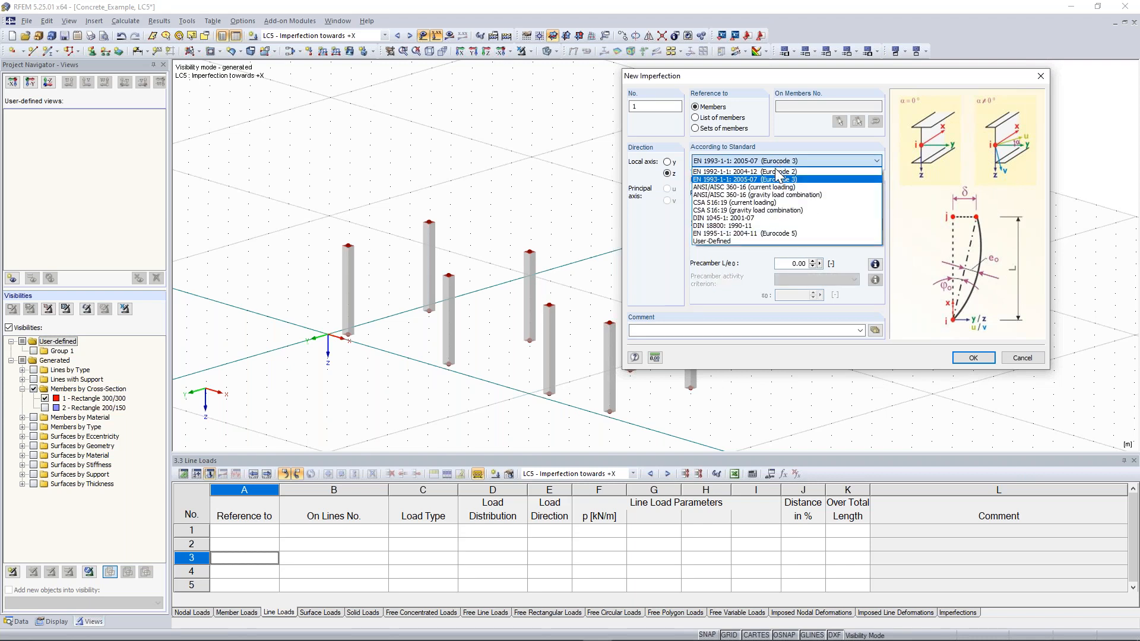
pyautogui.click(775, 171)
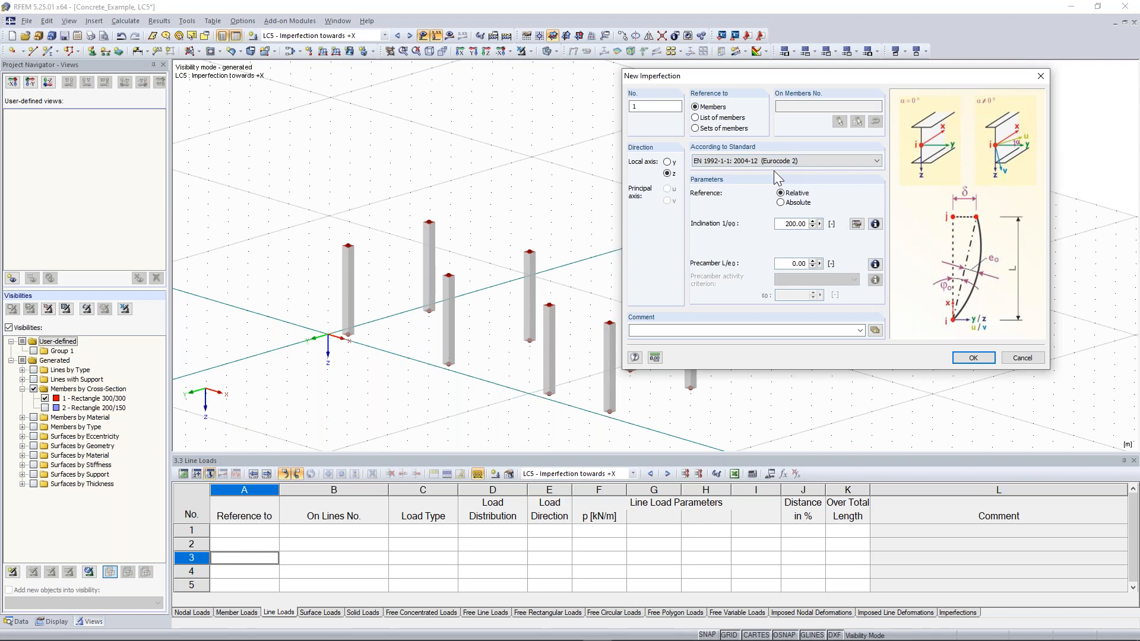
pyautogui.click(875, 223)
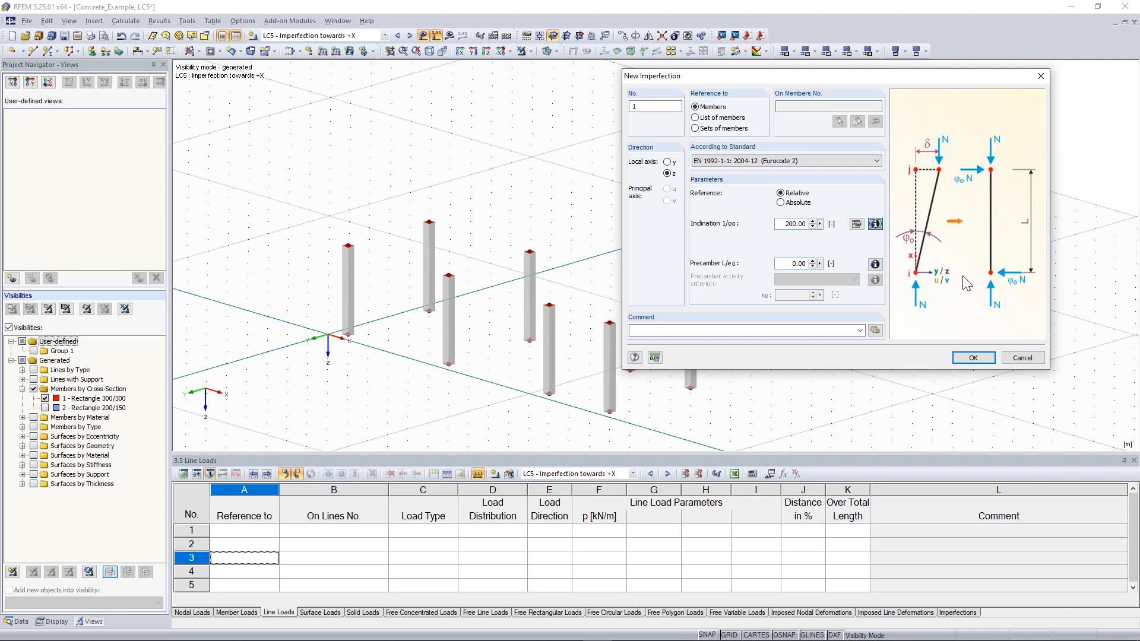
pyautogui.click(973, 357)
pyautogui.moveTo(301, 164); pyautogui.dragTo(794, 431)
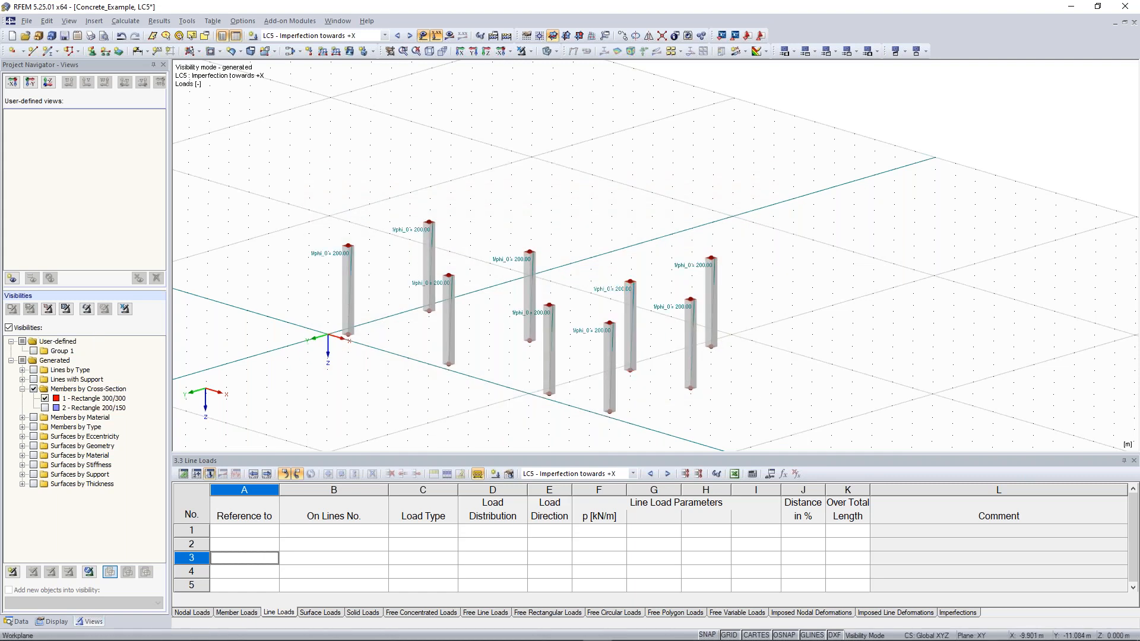
# Switch the model to wireframe display and examine the direction of the LC5 imperfections on the columns.
pyautogui.keyDown('ctrl'); pyautogui.moveTo(354, 214); pyautogui.dragTo(380, 258, button='middle'); pyautogui.keyUp('ctrl')
pyautogui.scroll(3, 326, 295)
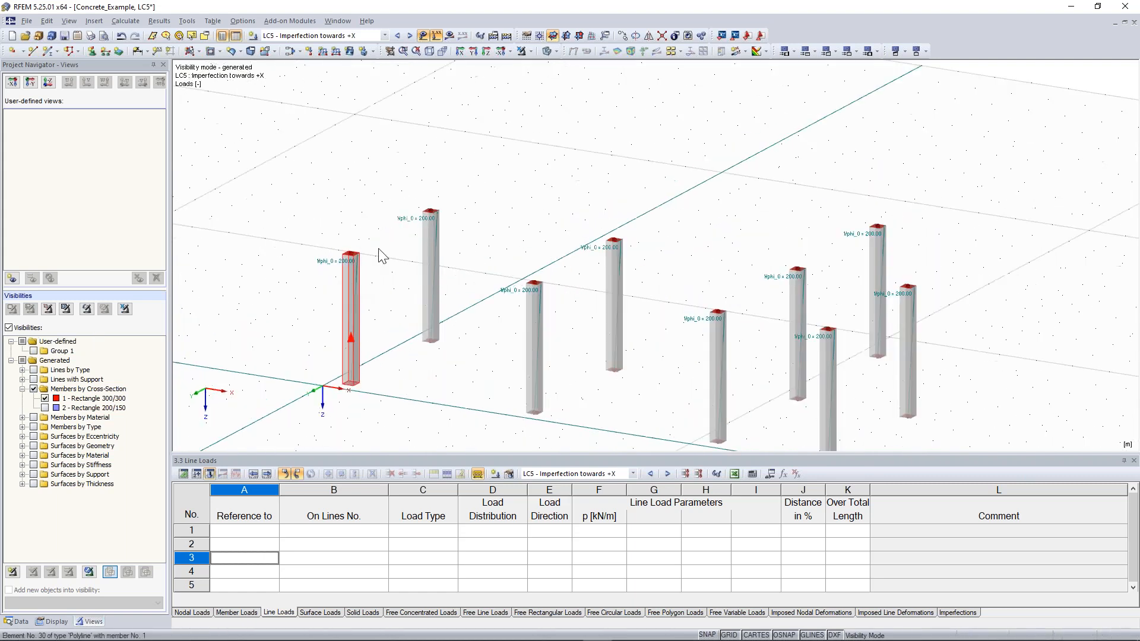
pyautogui.click(545, 52)
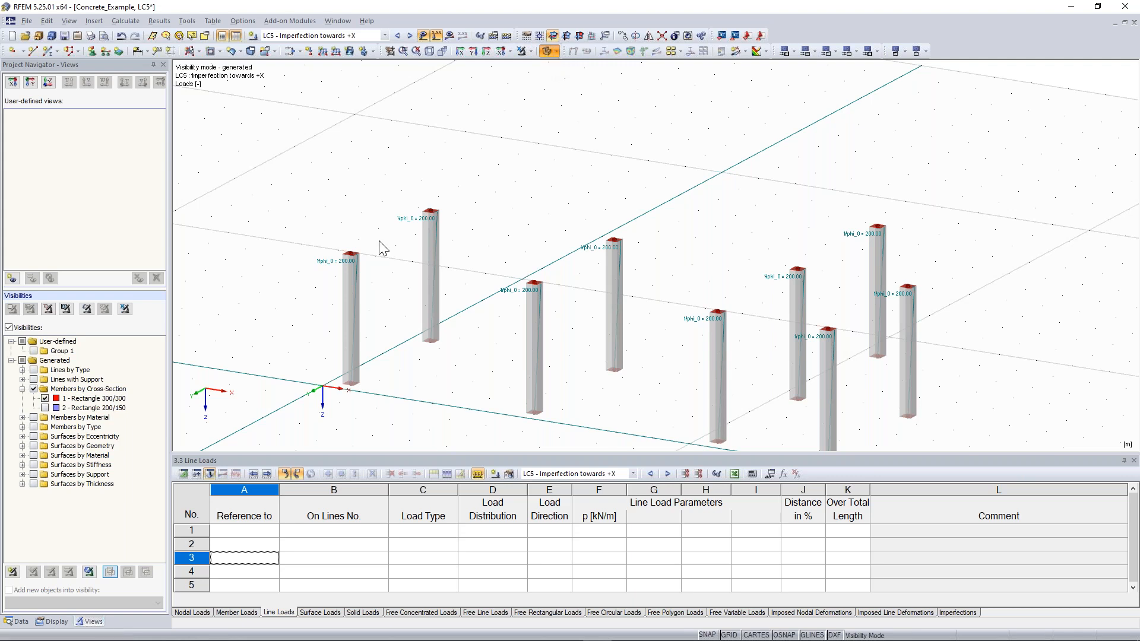
pyautogui.scroll(2, 384, 252)
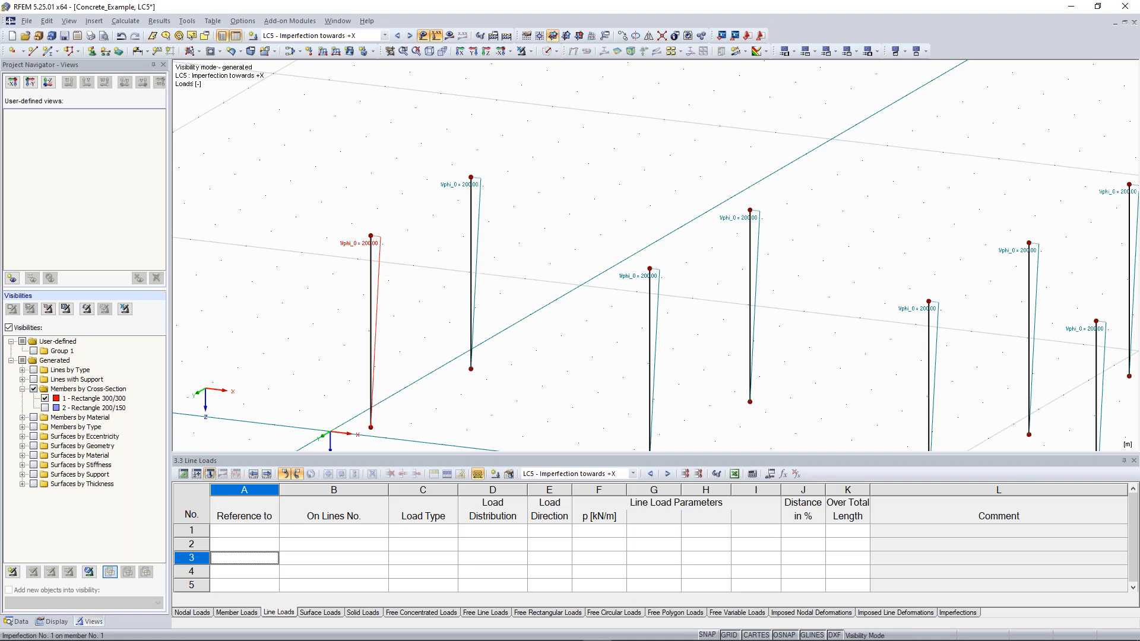
pyautogui.keyDown('ctrl'); pyautogui.moveTo(384, 249); pyautogui.dragTo(537, 308, button='middle'); pyautogui.keyUp('ctrl')
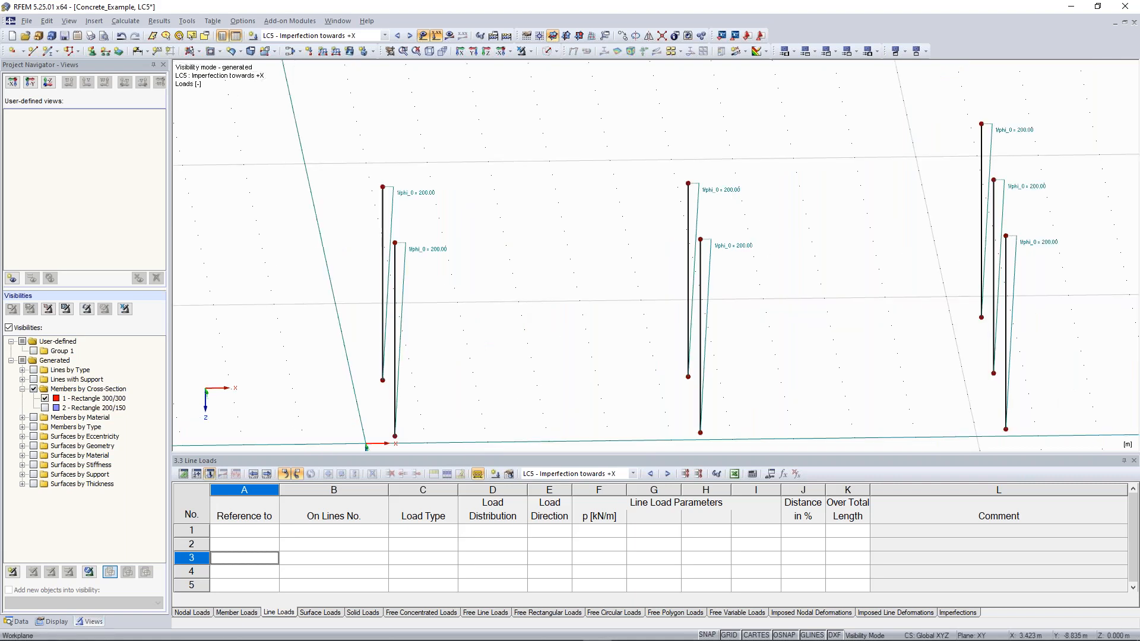
pyautogui.keyDown('ctrl'); pyautogui.moveTo(537, 309); pyautogui.dragTo(320, 204, button='middle'); pyautogui.keyUp('ctrl')
pyautogui.scroll(-1, 320, 203)
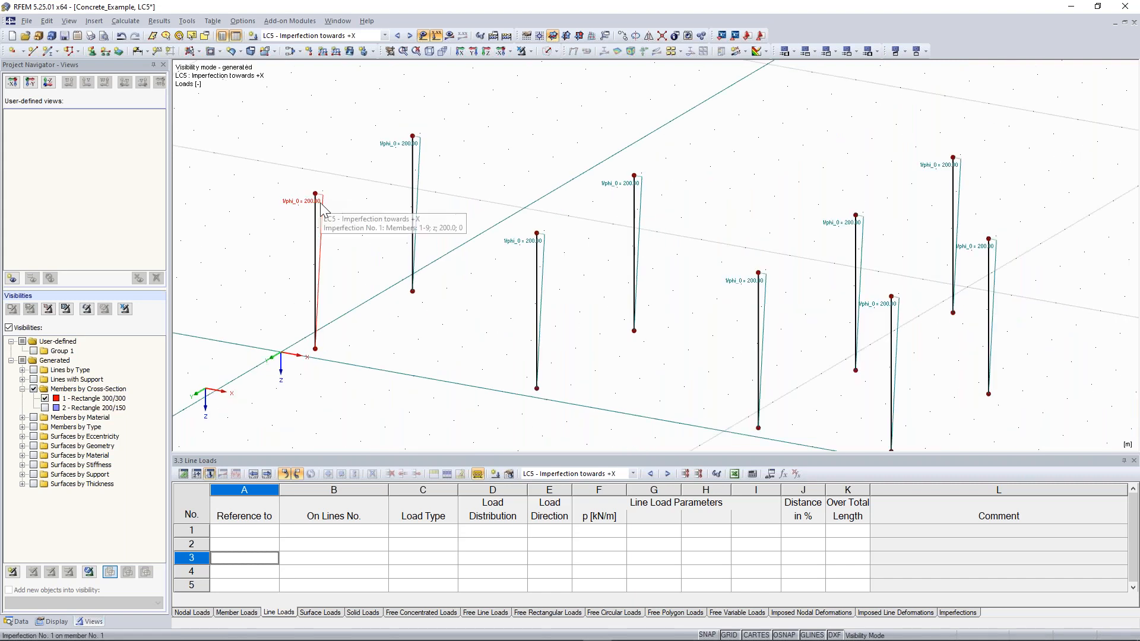
pyautogui.scroll(-2, 321, 206)
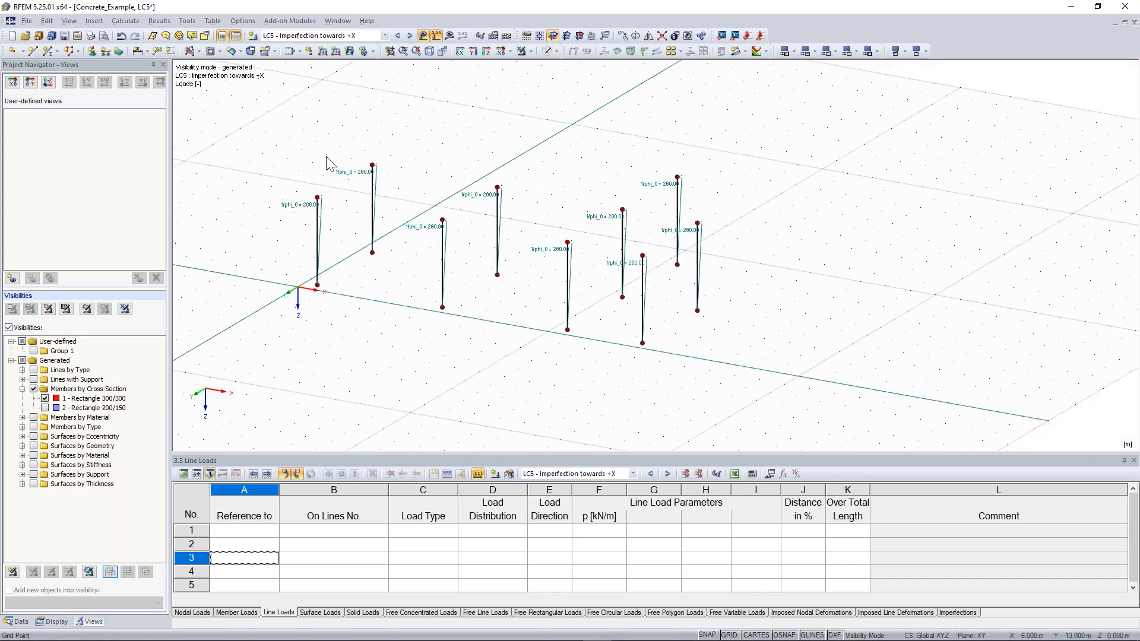
# Switch to load case LC6 - Imperfection towards +Y and turn on the local axis systems of the members.
pyautogui.click(410, 35)
pyautogui.moveTo(252, 100); pyautogui.dragTo(617, 295)
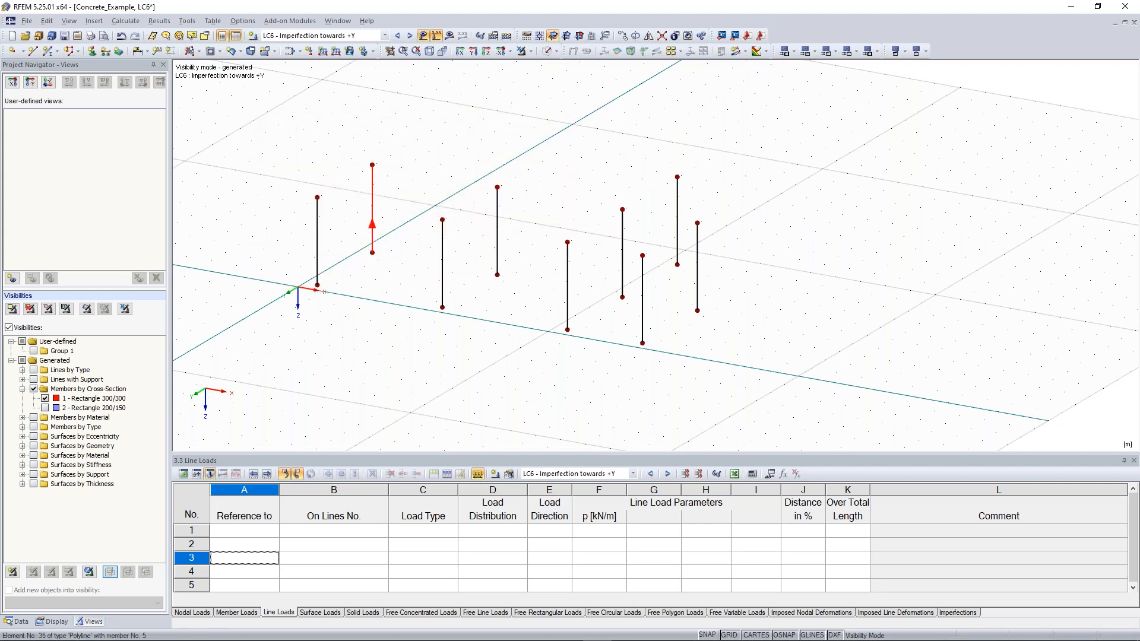
pyautogui.rightClick(373, 199)
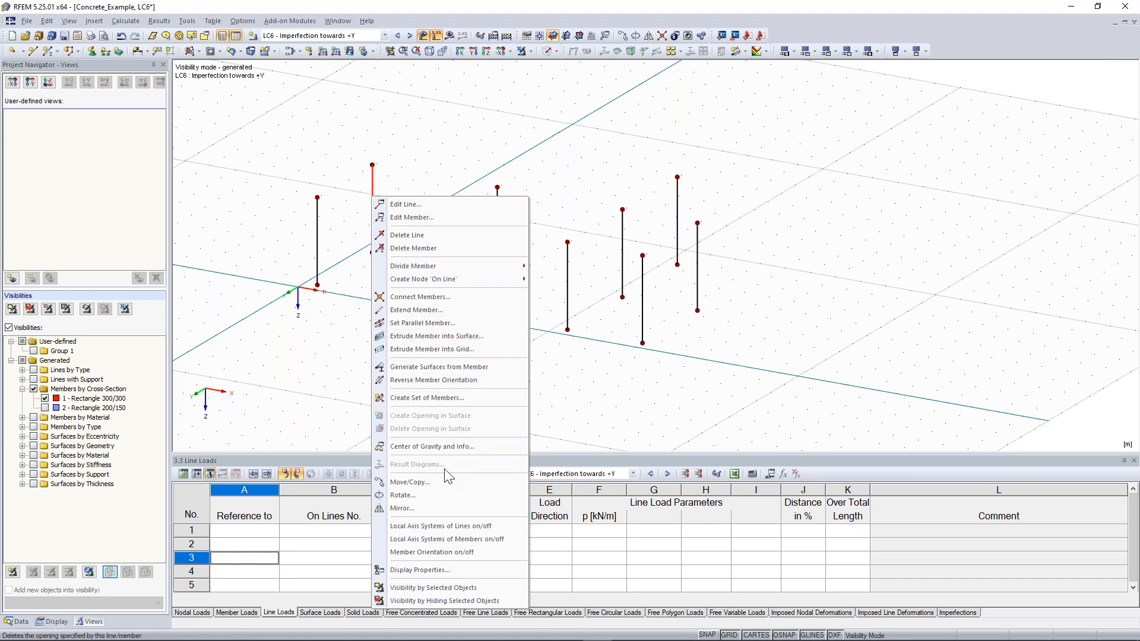
pyautogui.click(438, 530)
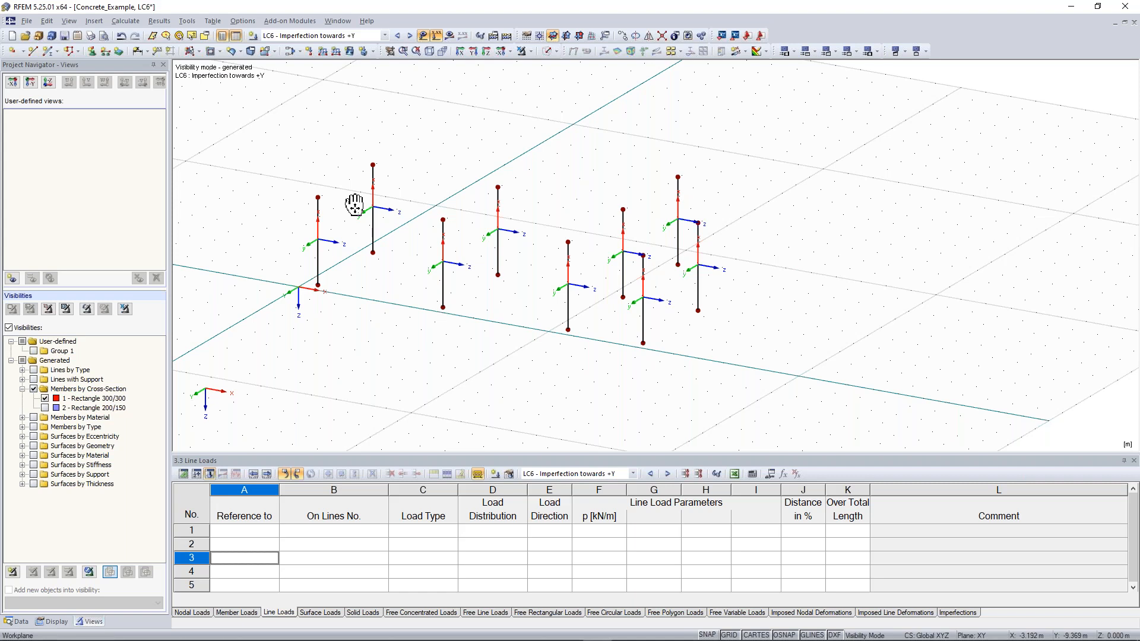
# In LC6, apply an EN 1992-1-1: 2004-12 imperfection in local direction y to all visible columns, with inclination 200 and precamber 0.
pyautogui.moveTo(354, 205); pyautogui.dragTo(366, 211, button='middle')
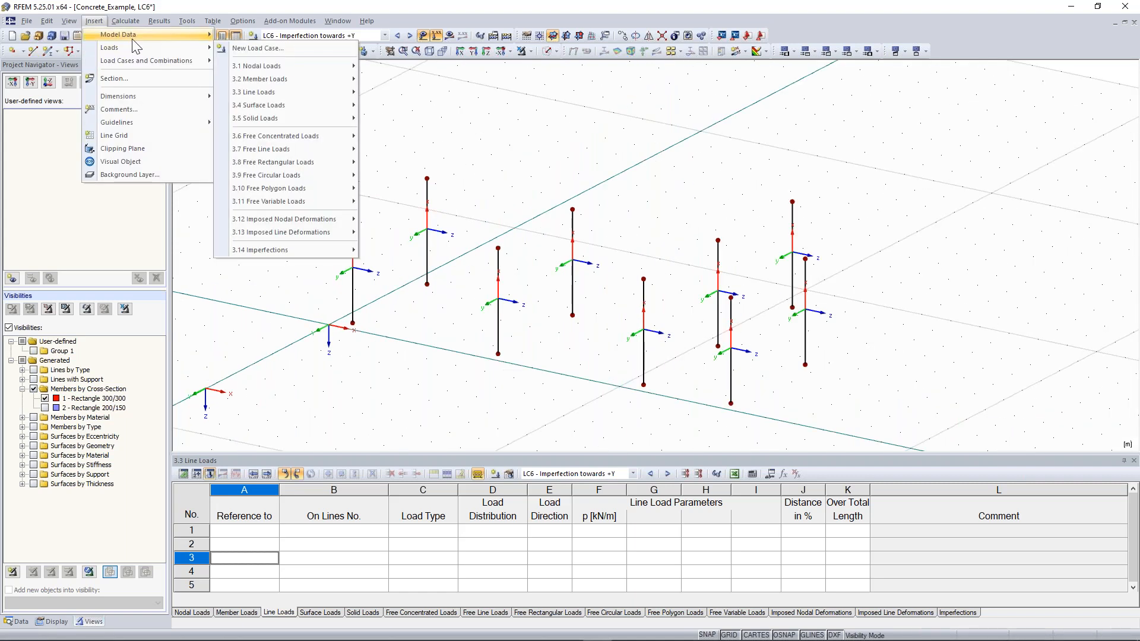
pyautogui.moveTo(285, 249)
pyautogui.click(395, 247)
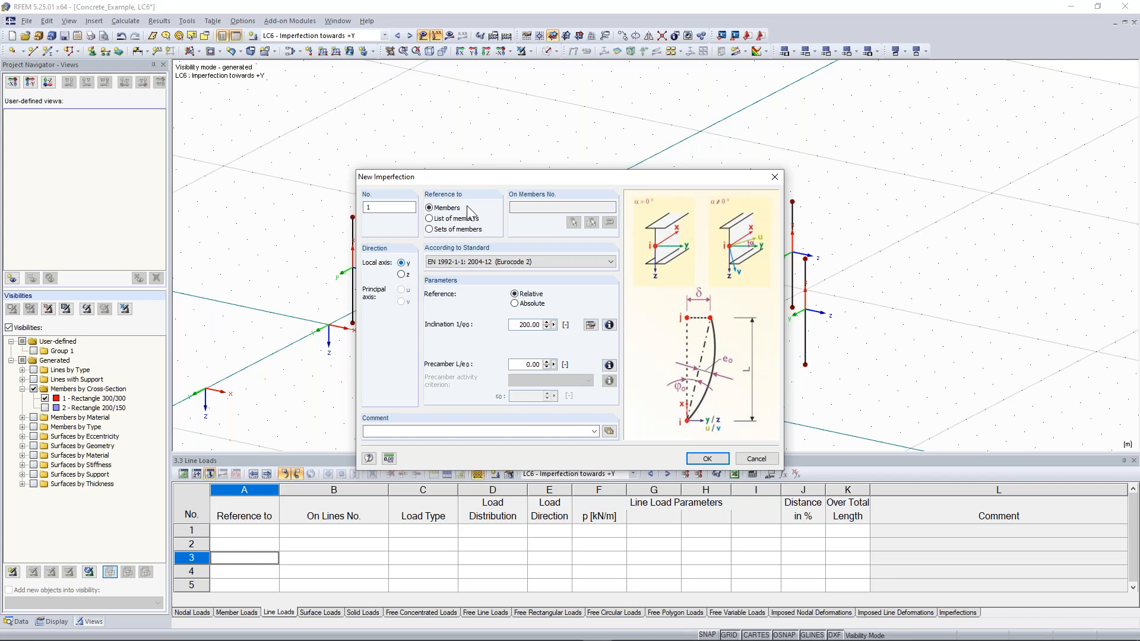
pyautogui.press('Return')
pyautogui.moveTo(292, 120); pyautogui.dragTo(896, 434)
pyautogui.press('Escape')
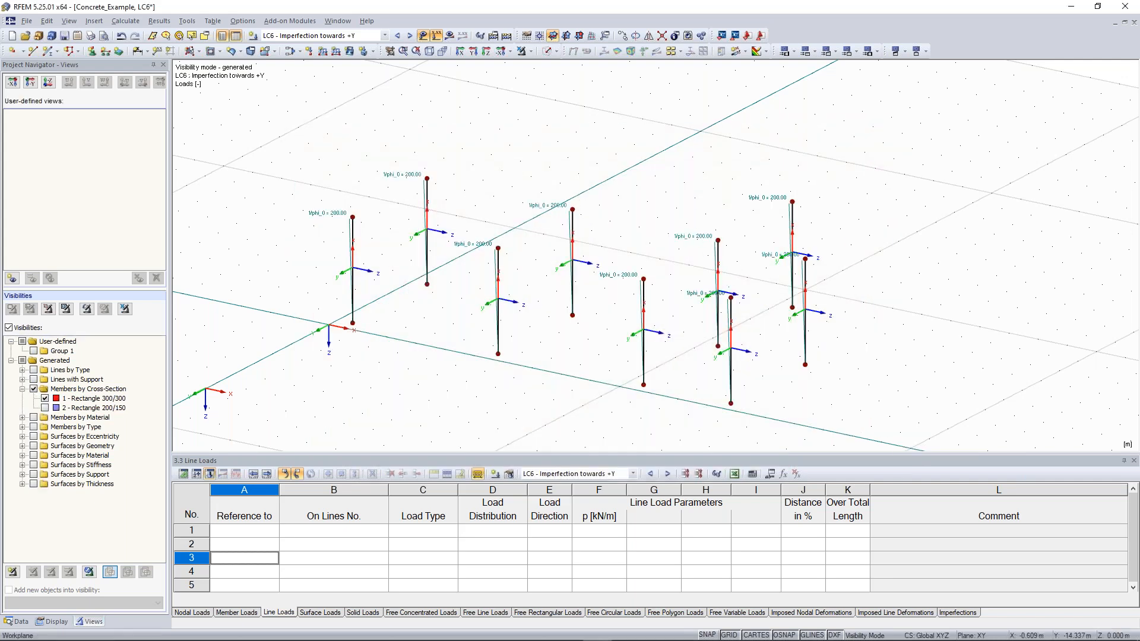
# Cancel the visibility mode to show the whole model and return it to the solid transparent display.
pyautogui.click(531, 52)
pyautogui.click(561, 154)
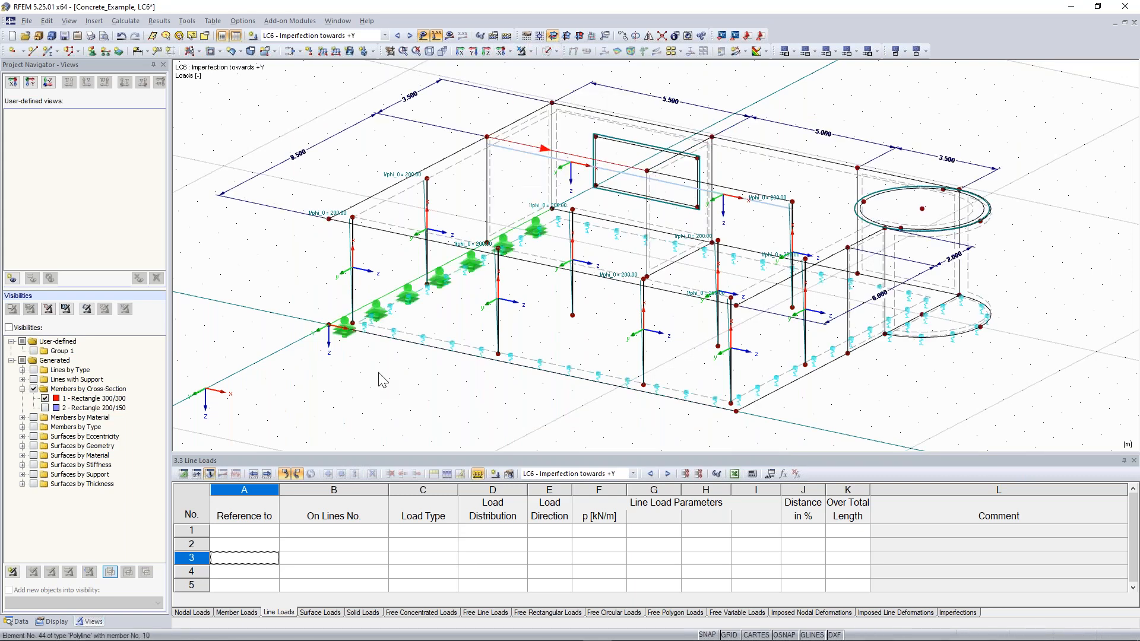
pyautogui.click(548, 52)
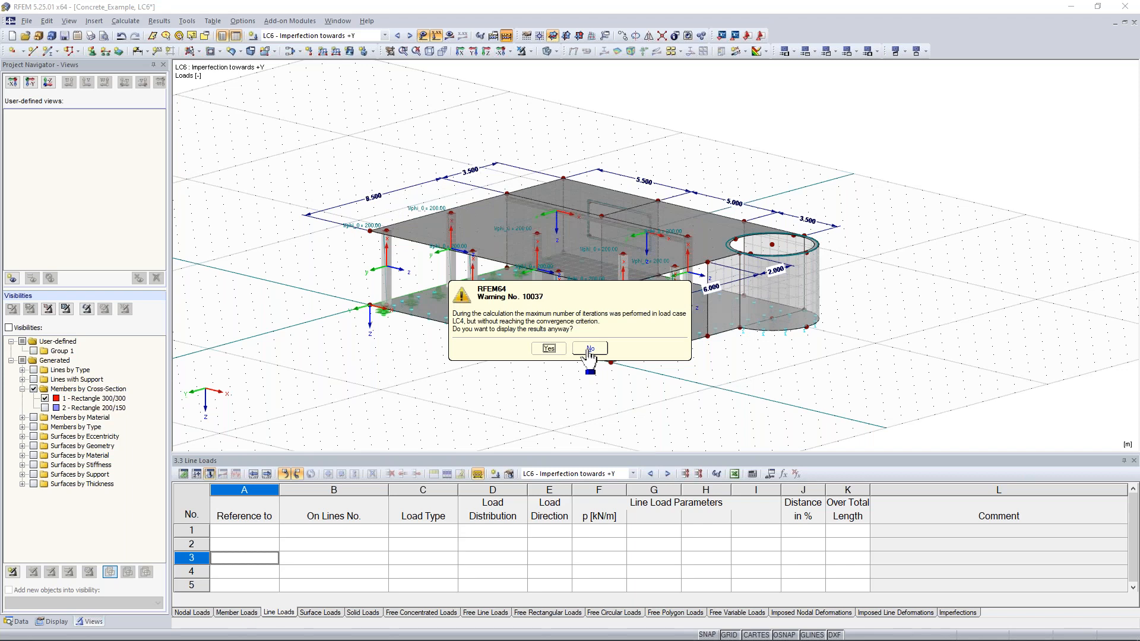
# Decline displaying the non-converged results of load case LC4 and close the remaining calculation messages.
pyautogui.click(589, 350)
pyautogui.click(565, 370)
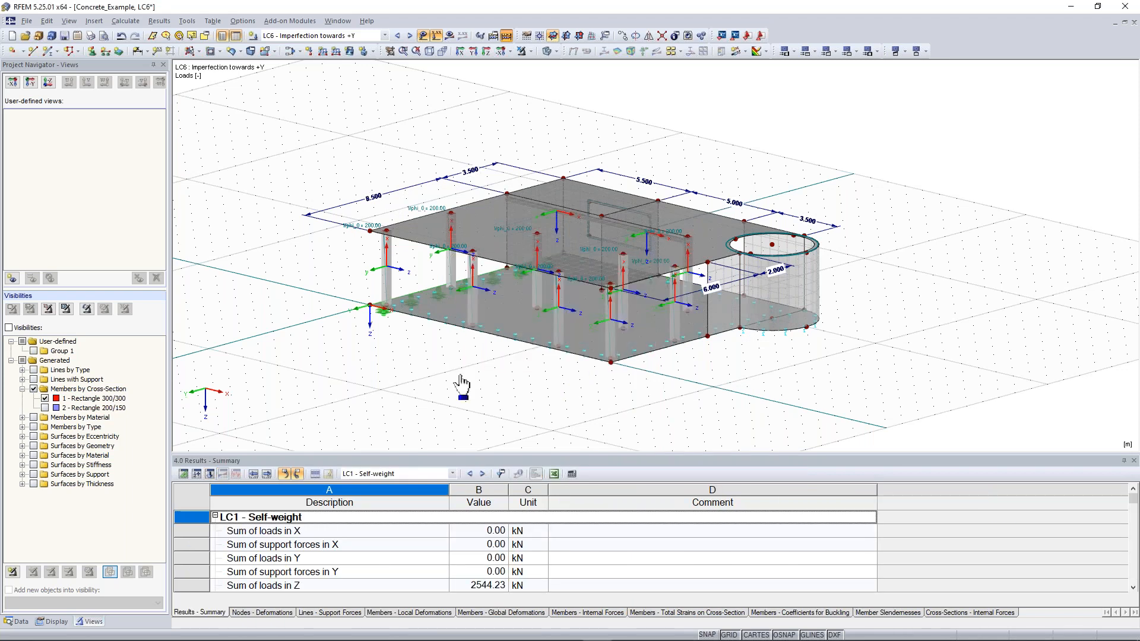
pyautogui.click(568, 369)
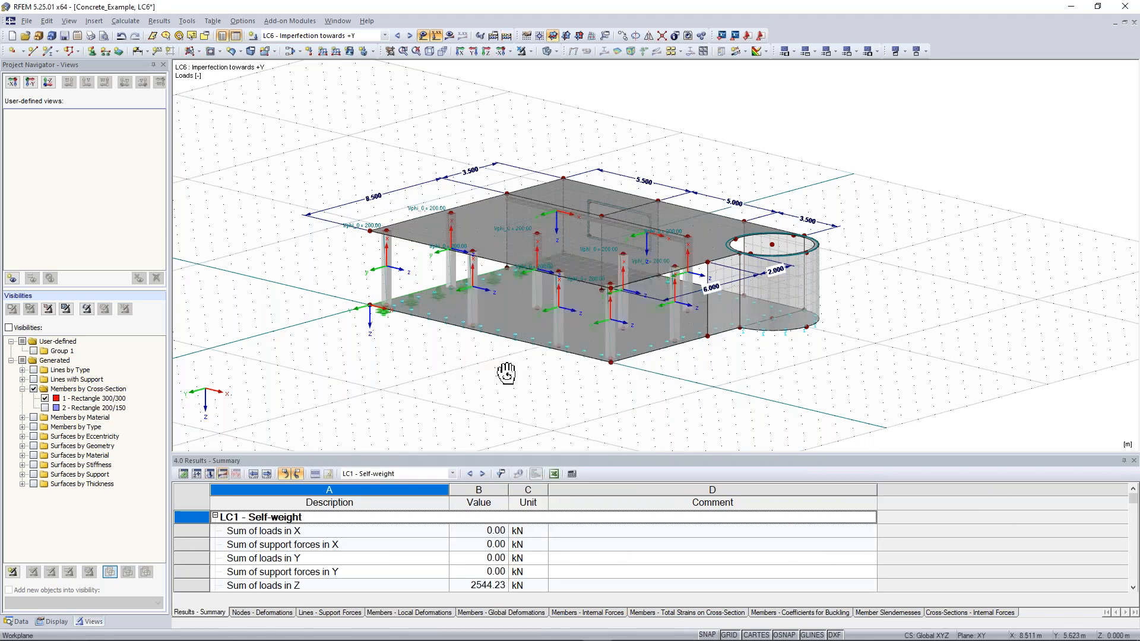
# Select load combination CO1, review its loads, hide them and display the global deformation results.
pyautogui.keyDown('ctrl'); pyautogui.moveTo(509, 373); pyautogui.dragTo(575, 355, button='middle'); pyautogui.keyUp('ctrl')
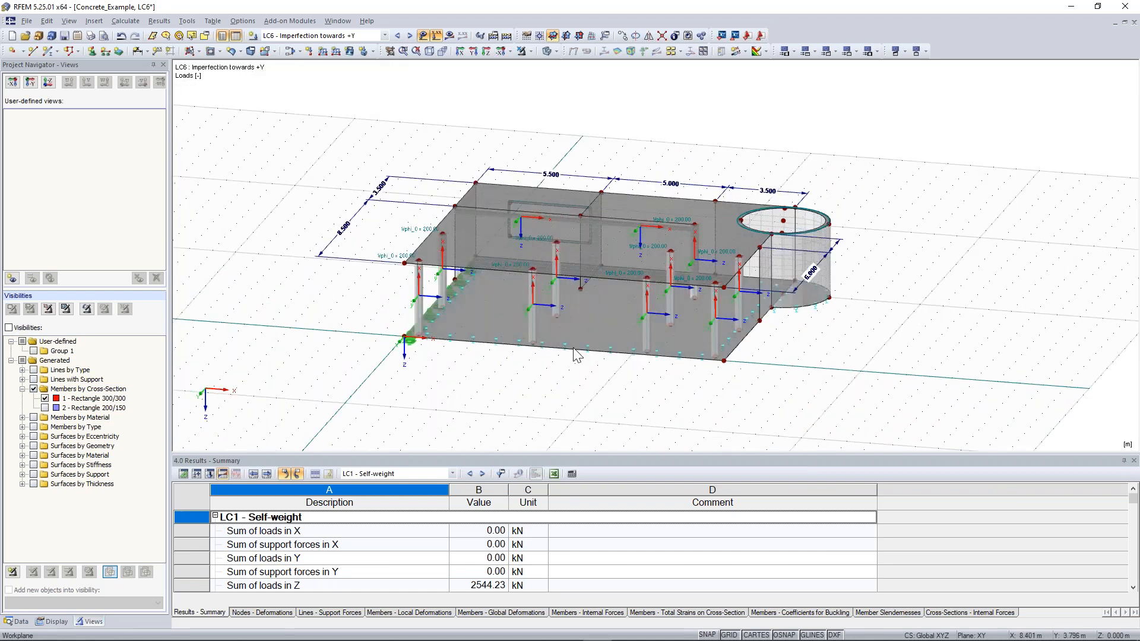
pyautogui.scroll(3, 574, 349)
pyautogui.keyDown('ctrl'); pyautogui.moveTo(574, 349); pyautogui.dragTo(553, 349, button='middle'); pyautogui.keyUp('ctrl')
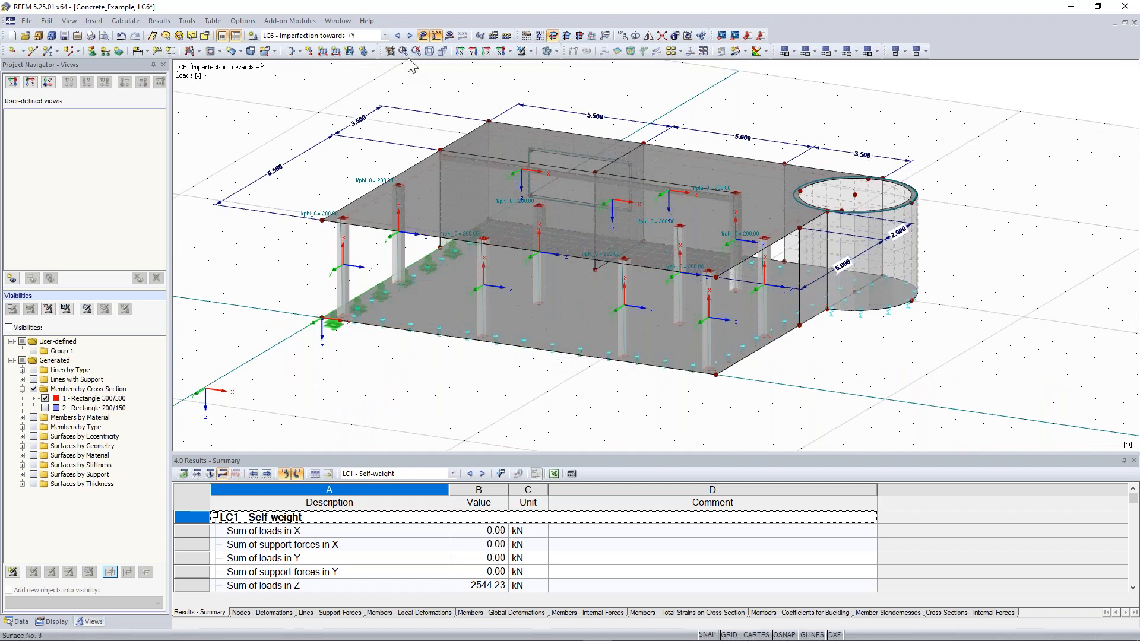
pyautogui.click(386, 36)
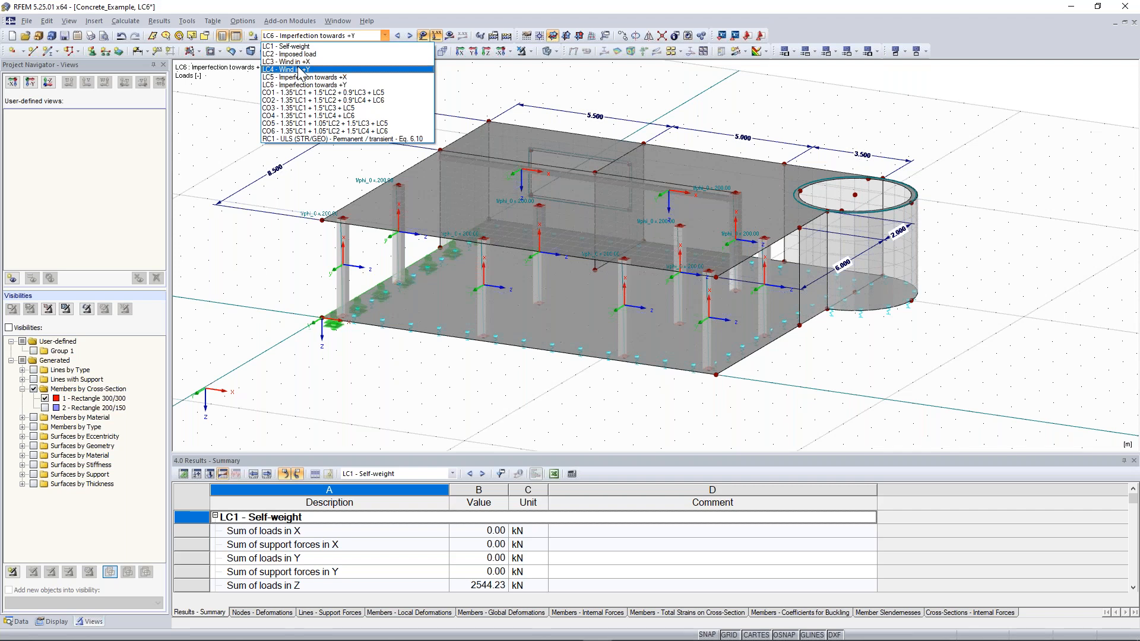
pyautogui.click(343, 93)
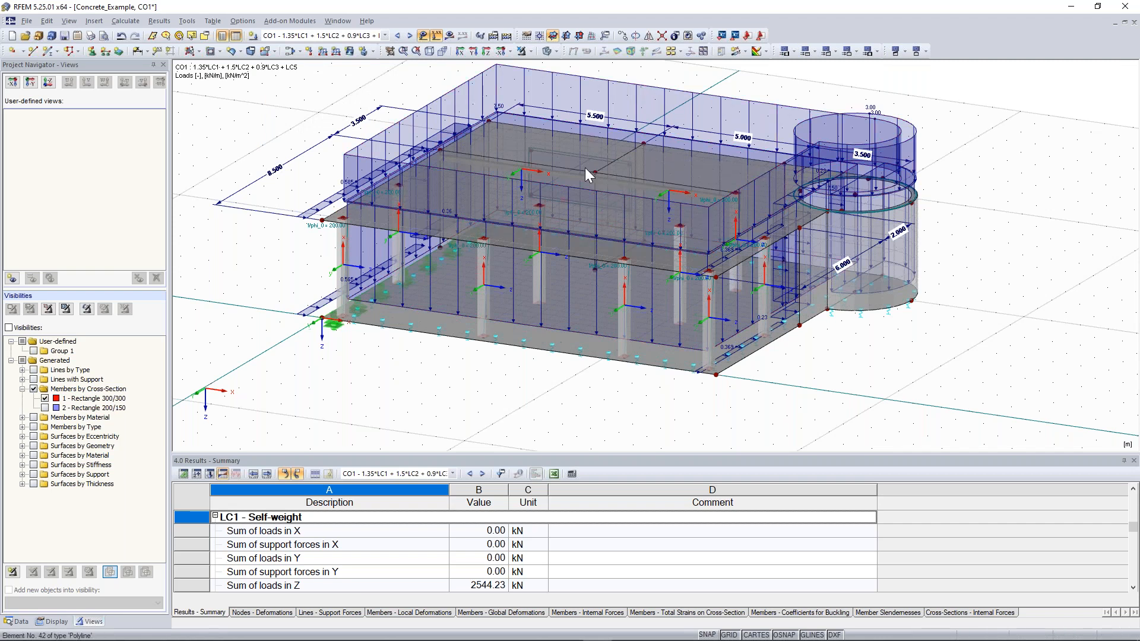
pyautogui.click(423, 36)
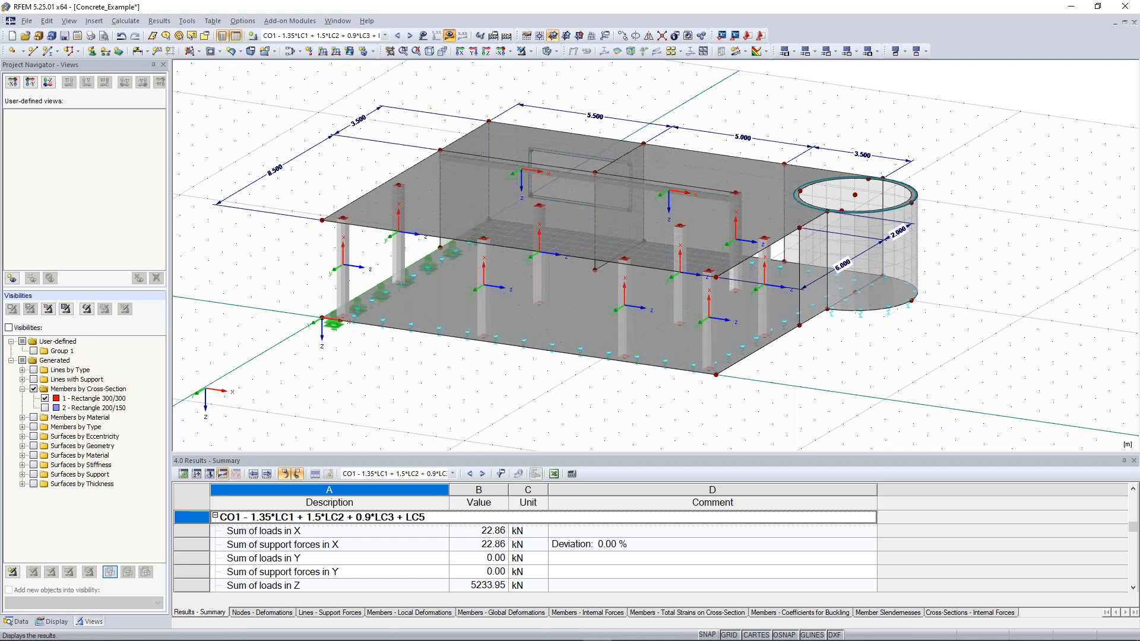
pyautogui.click(449, 36)
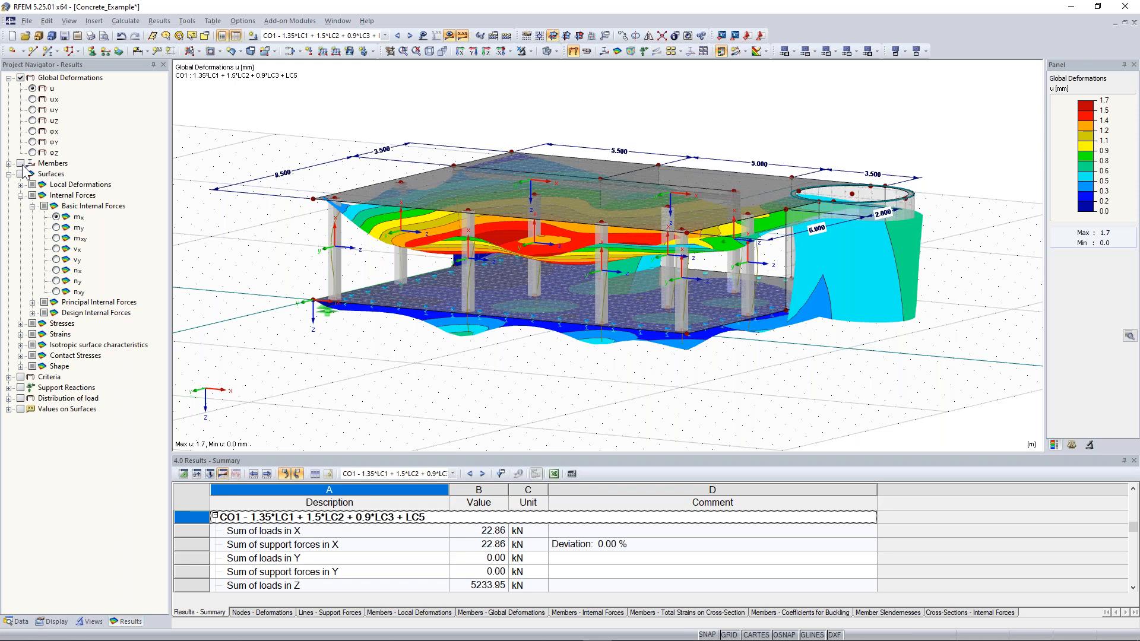
# Display the surface contact stresses σz for CO1 and examine their distribution on the floor slab beneath the columns.
pyautogui.keyDown('ctrl'); pyautogui.moveTo(528, 198); pyautogui.dragTo(584, 237, button='middle'); pyautogui.keyUp('ctrl')
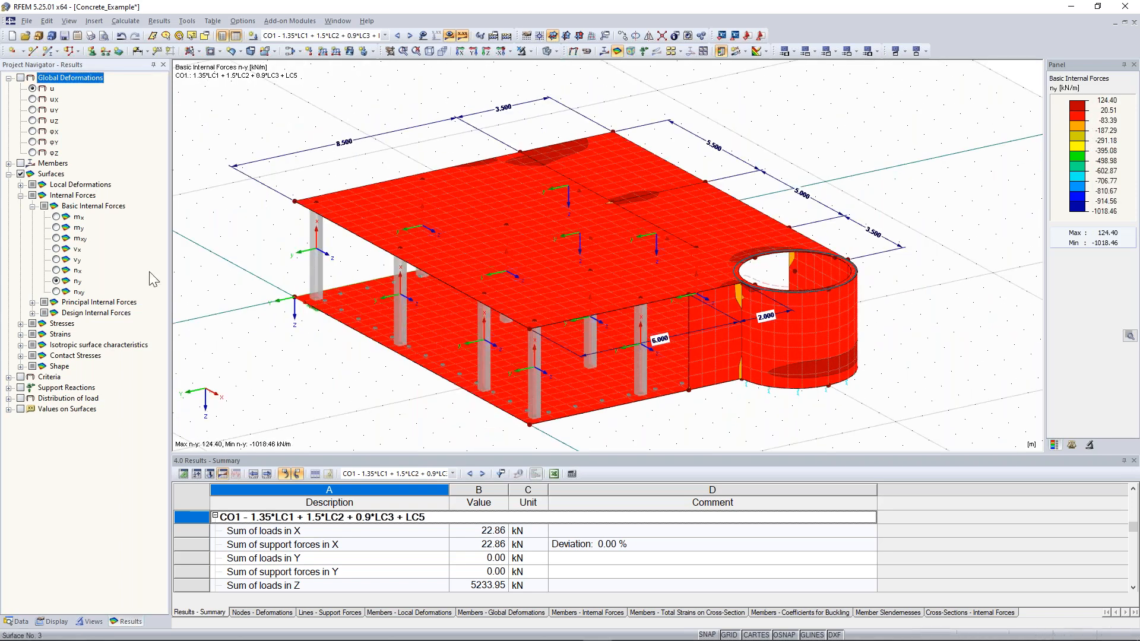
pyautogui.click(20, 356)
pyautogui.click(44, 366)
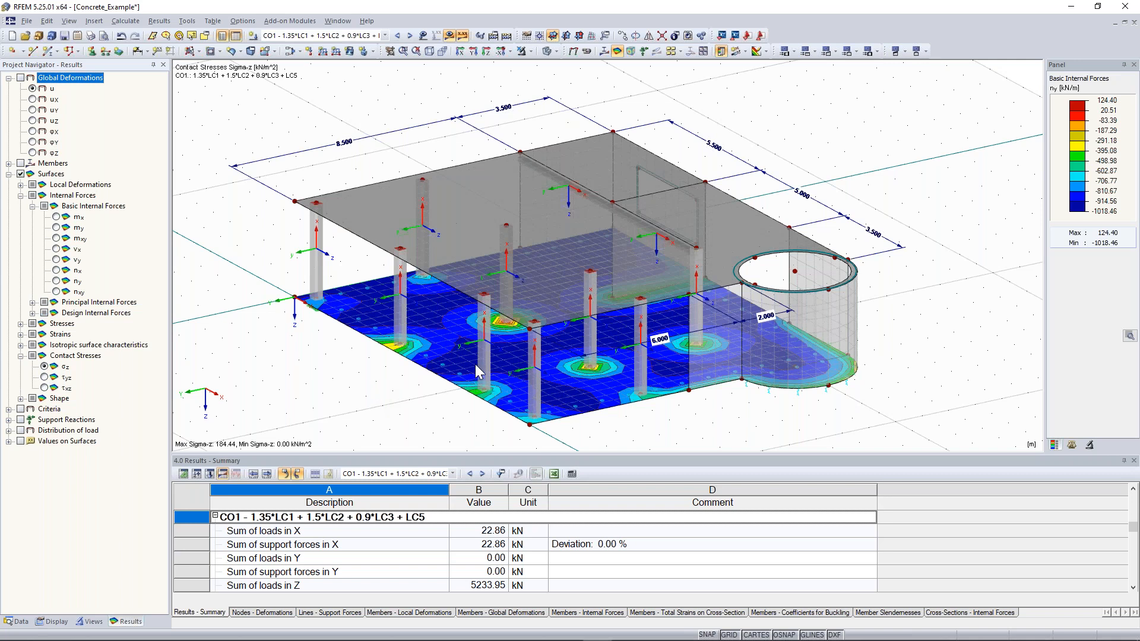
pyautogui.keyDown('ctrl'); pyautogui.moveTo(475, 373); pyautogui.dragTo(435, 370, button='middle'); pyautogui.keyUp('ctrl')
pyautogui.scroll(1, 533, 318)
pyautogui.scroll(1, 534, 318)
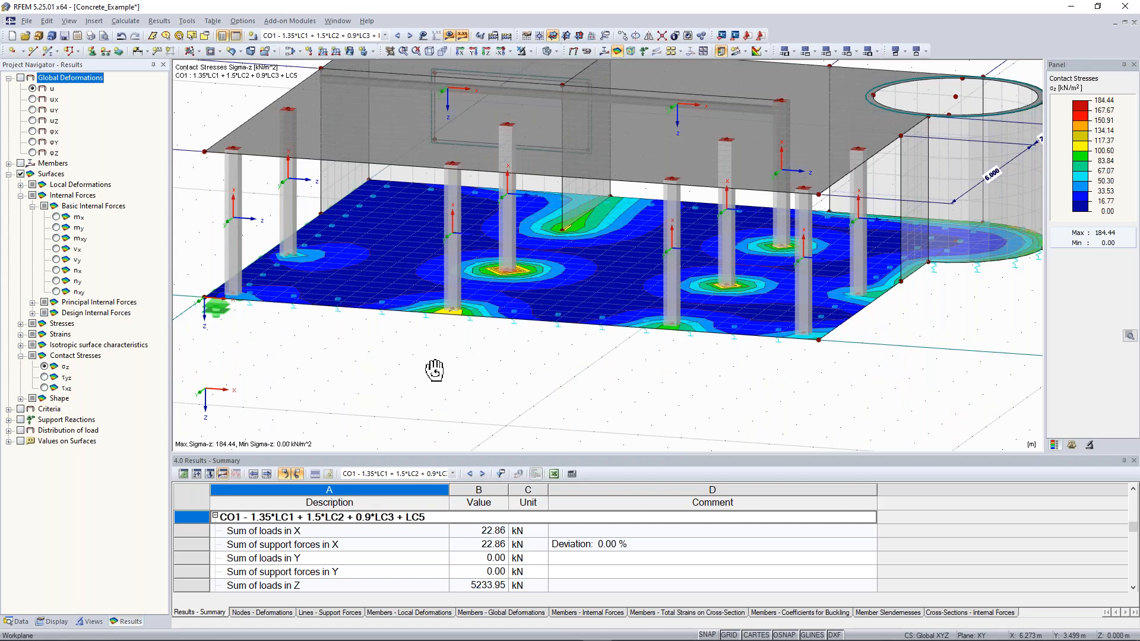
# Examine the line support reactions for CO1, turning their smooth distribution off and on again for comparison.
pyautogui.keyDown('ctrl'); pyautogui.moveTo(434, 371); pyautogui.dragTo(655, 393, button='middle'); pyautogui.keyUp('ctrl')
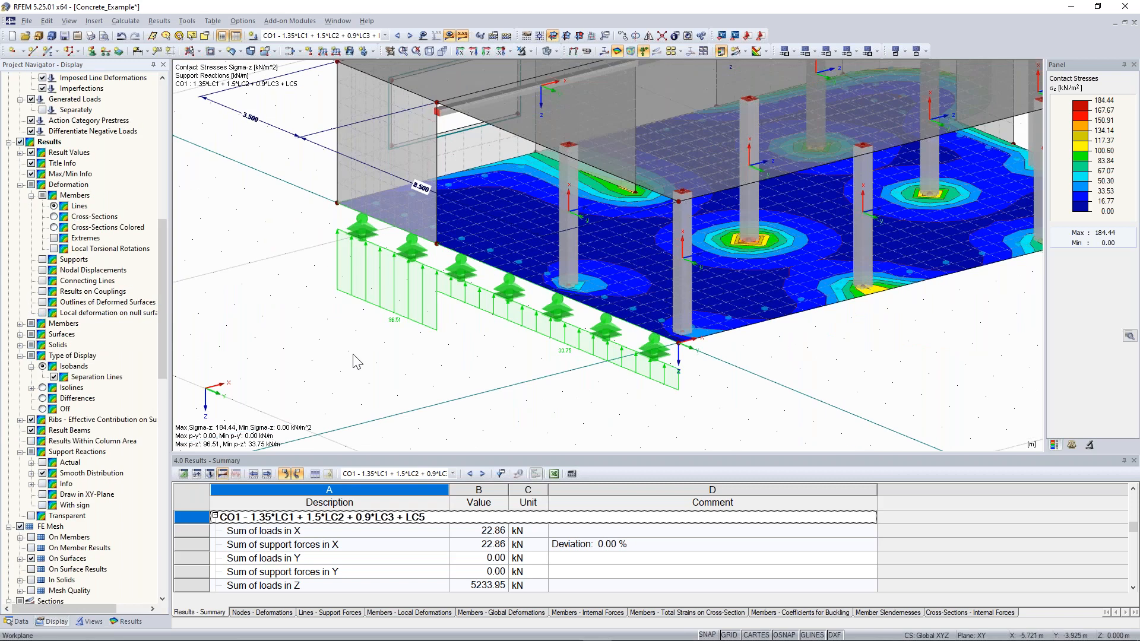
pyautogui.click(43, 473)
pyautogui.click(43, 474)
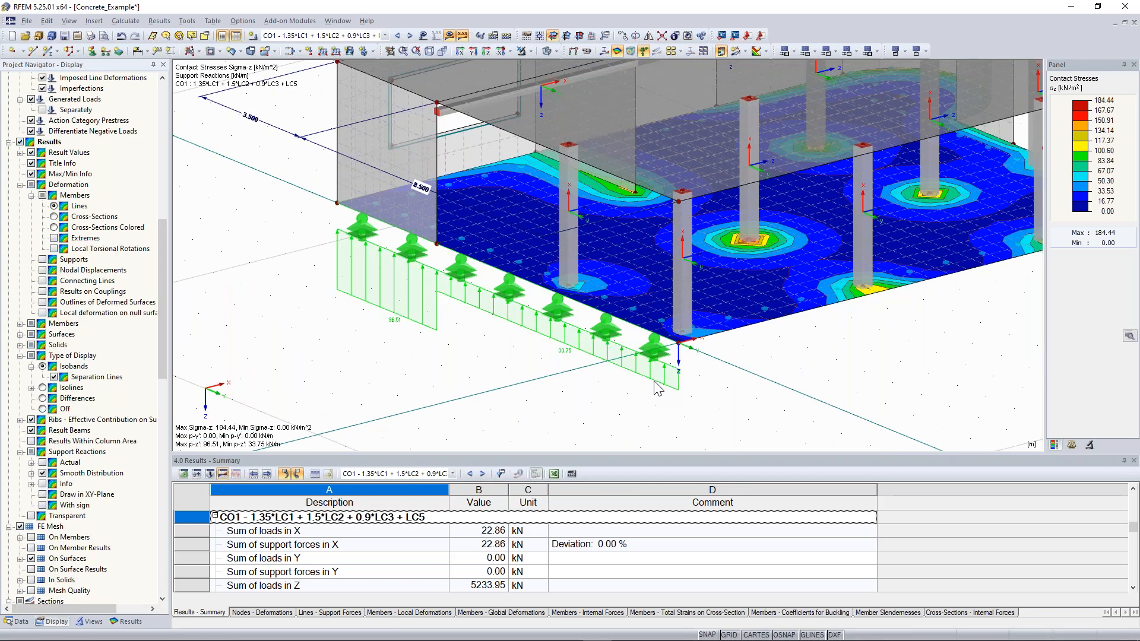
pyautogui.scroll(-2, 656, 379)
pyautogui.scroll(-1, 656, 379)
pyautogui.keyDown('ctrl'); pyautogui.moveTo(671, 364); pyautogui.dragTo(365, 416, button='middle'); pyautogui.keyUp('ctrl')
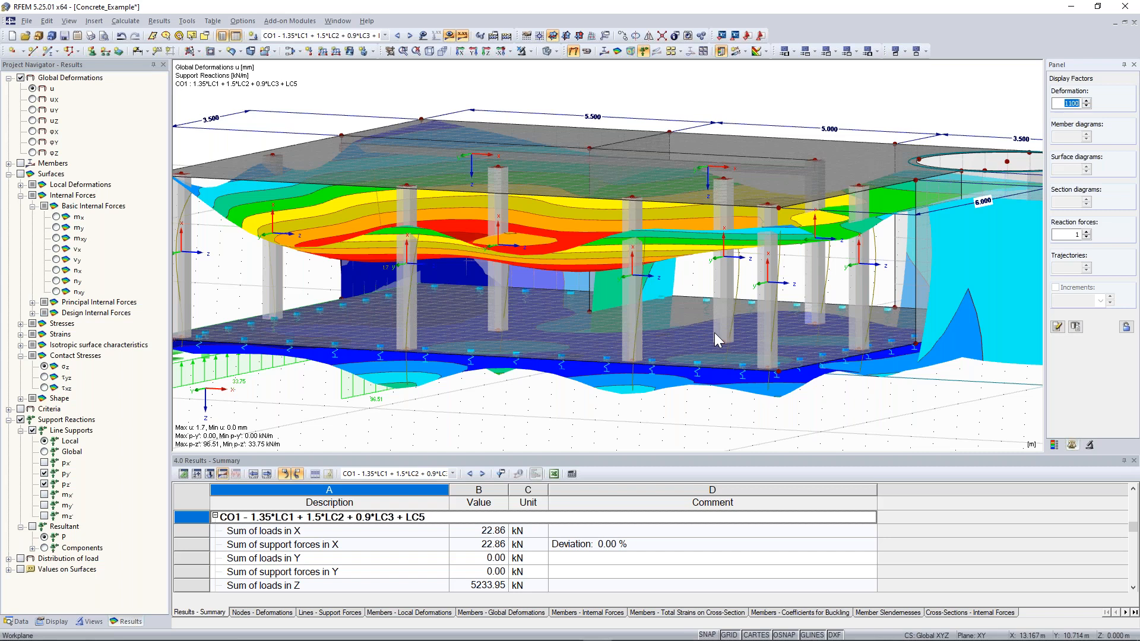
# Set the display factor for the deformation to 275.
pyautogui.scroll(-2, 538, 383)
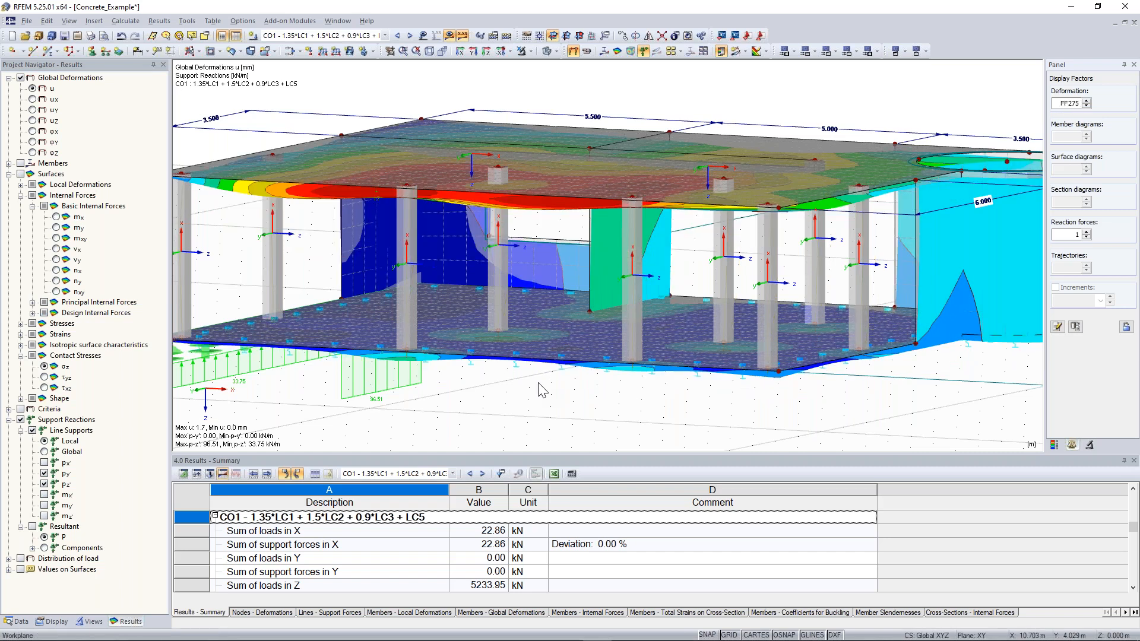
pyautogui.scroll(-1, 552, 396)
pyautogui.scroll(1, 553, 396)
# Fly through the building in camera fly mode, examining the deformed ceiling slab, columns and walls from inside, and leave the mode.
pyautogui.write('F')
pyautogui.click(558, 408)
pyautogui.hotkey('shift', 'f')
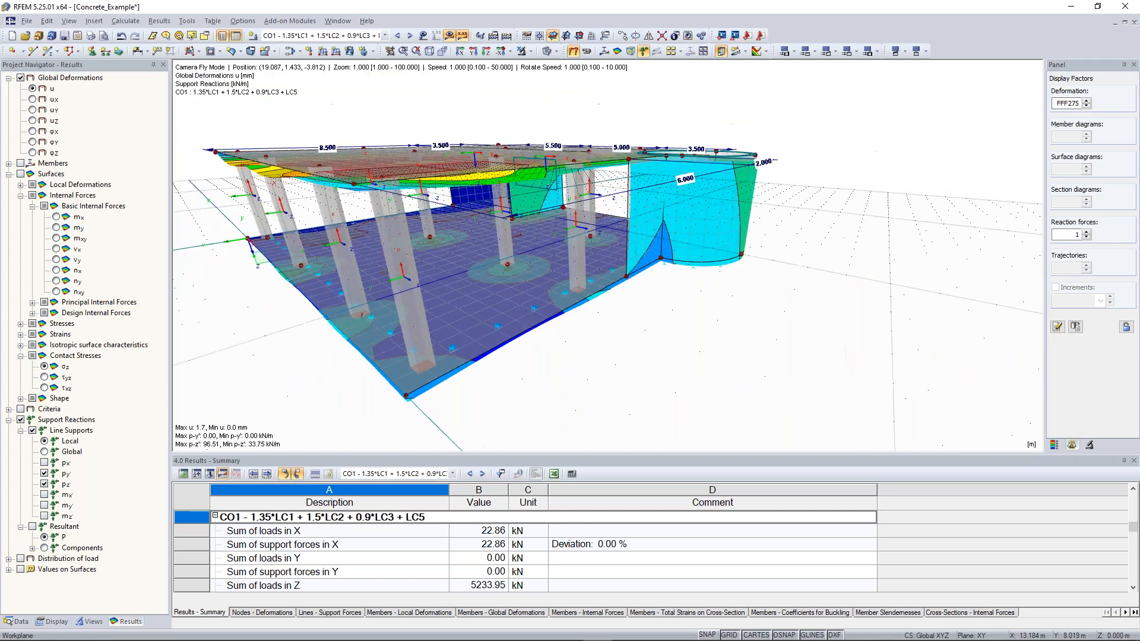
pyautogui.press('w')
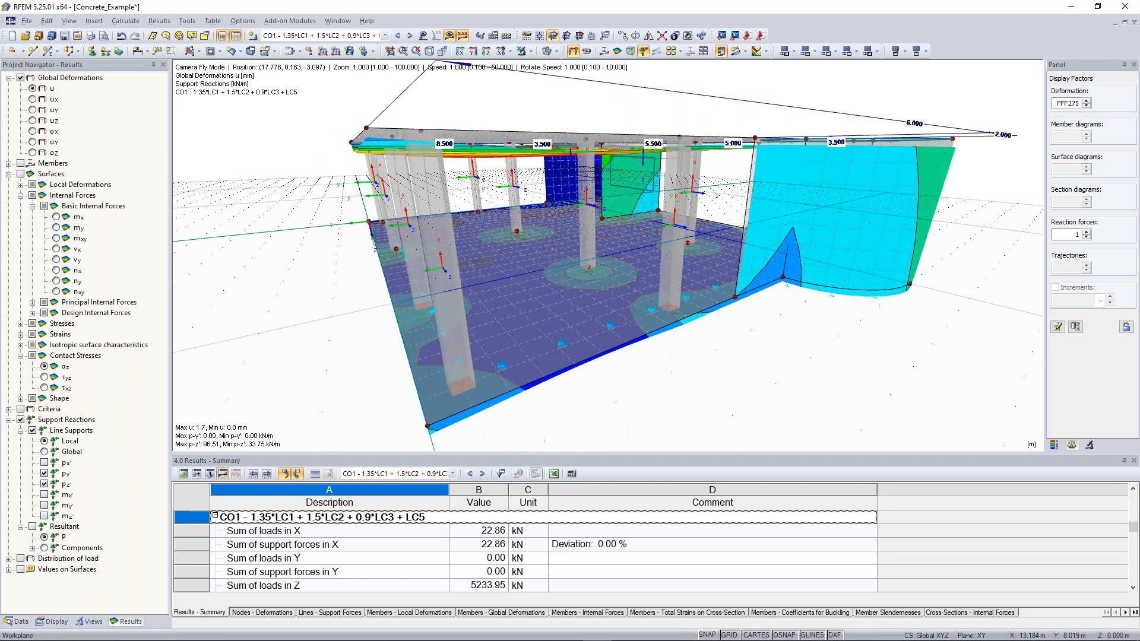
pyautogui.press('w')
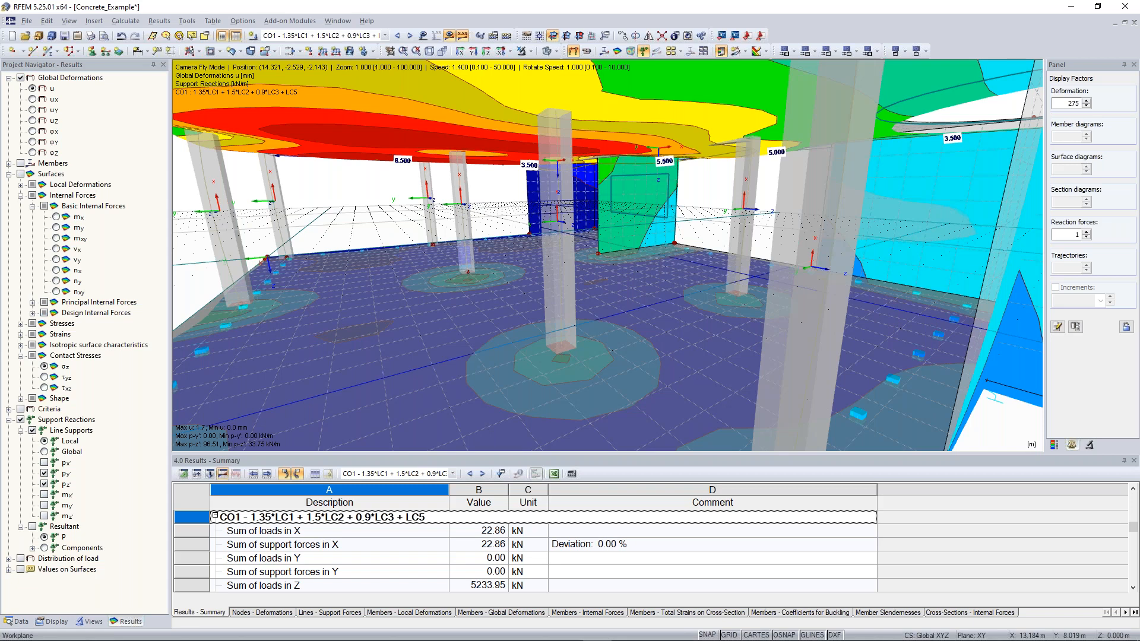
pyautogui.press('w')
pyautogui.press('+')
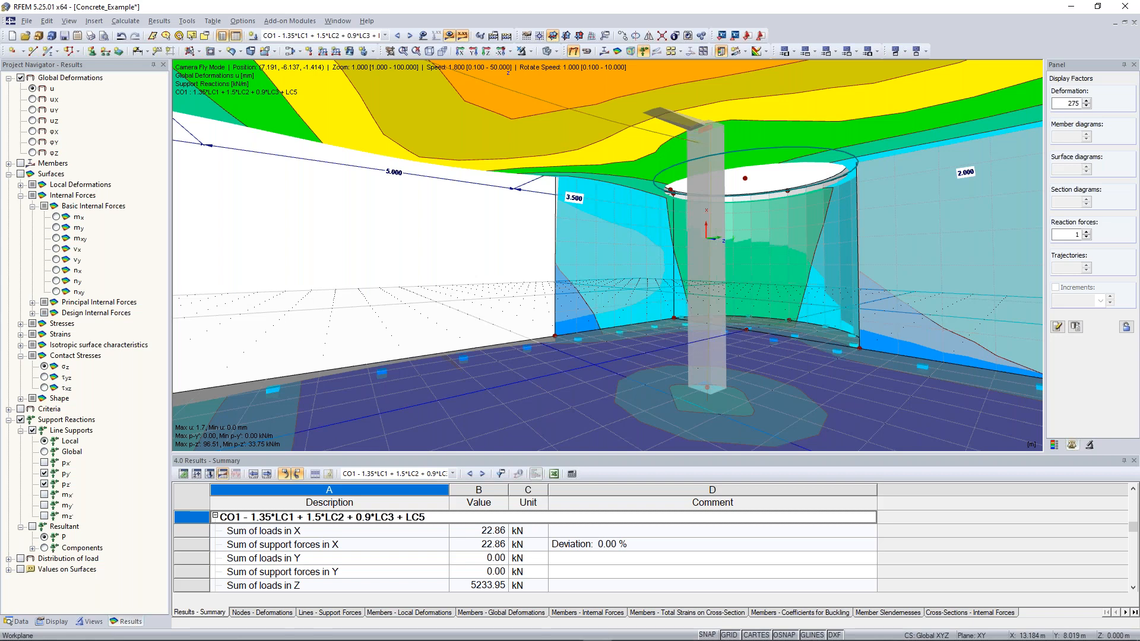
pyautogui.press('w')
pyautogui.press('Escape')
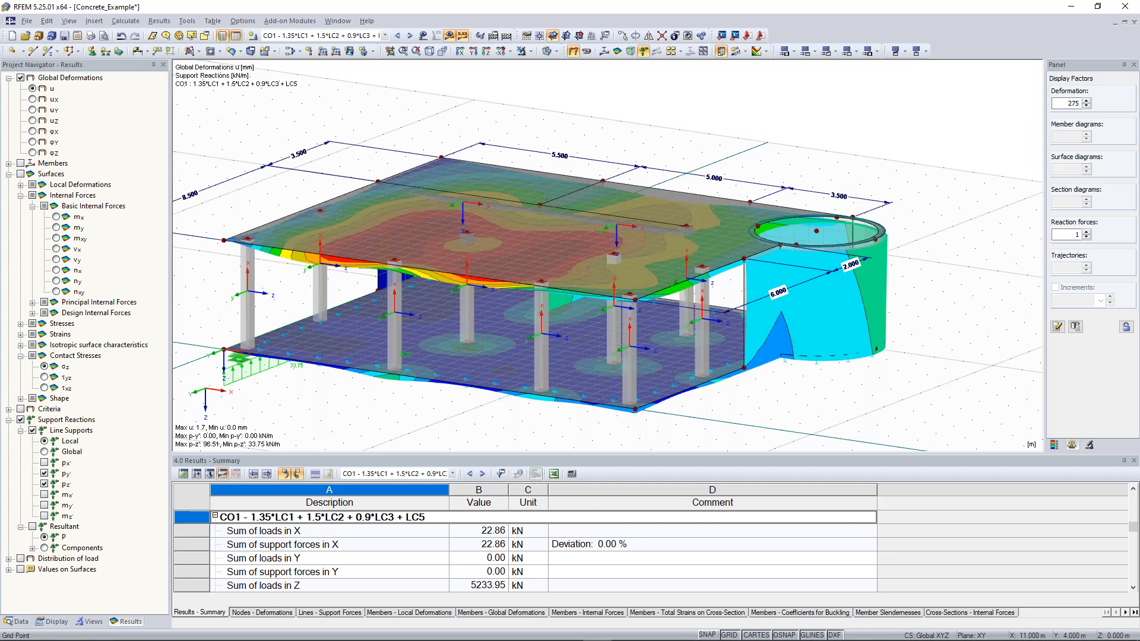
# Dismiss the endpoint security notification covering the model.
pyautogui.scroll(-2, 379, 420)
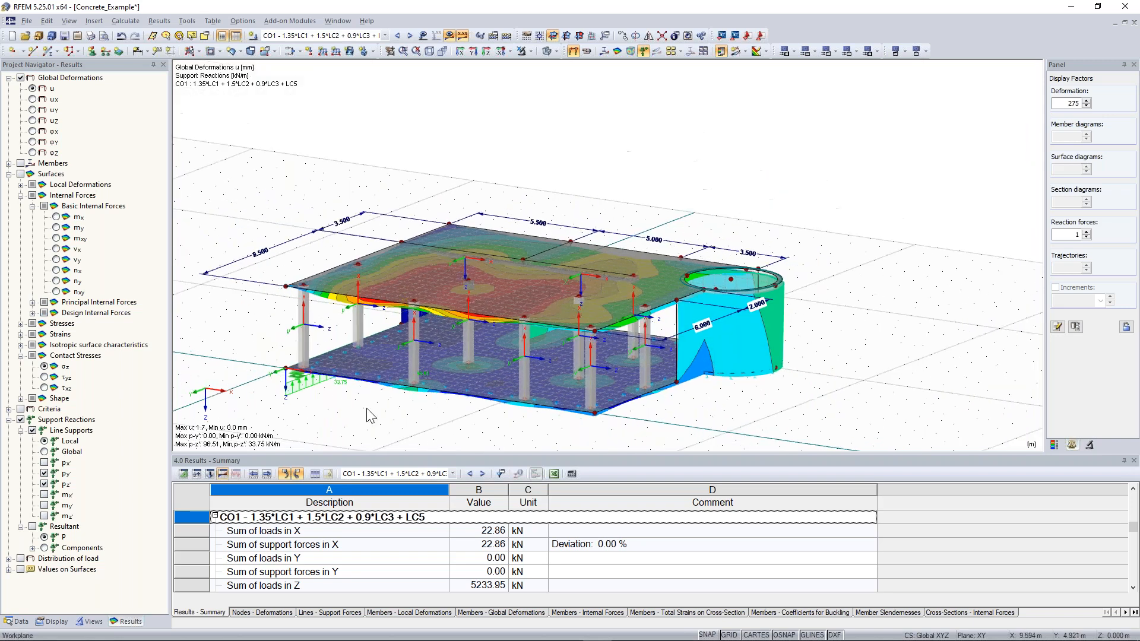
pyautogui.moveTo(379, 420); pyautogui.dragTo(403, 399, button='middle')
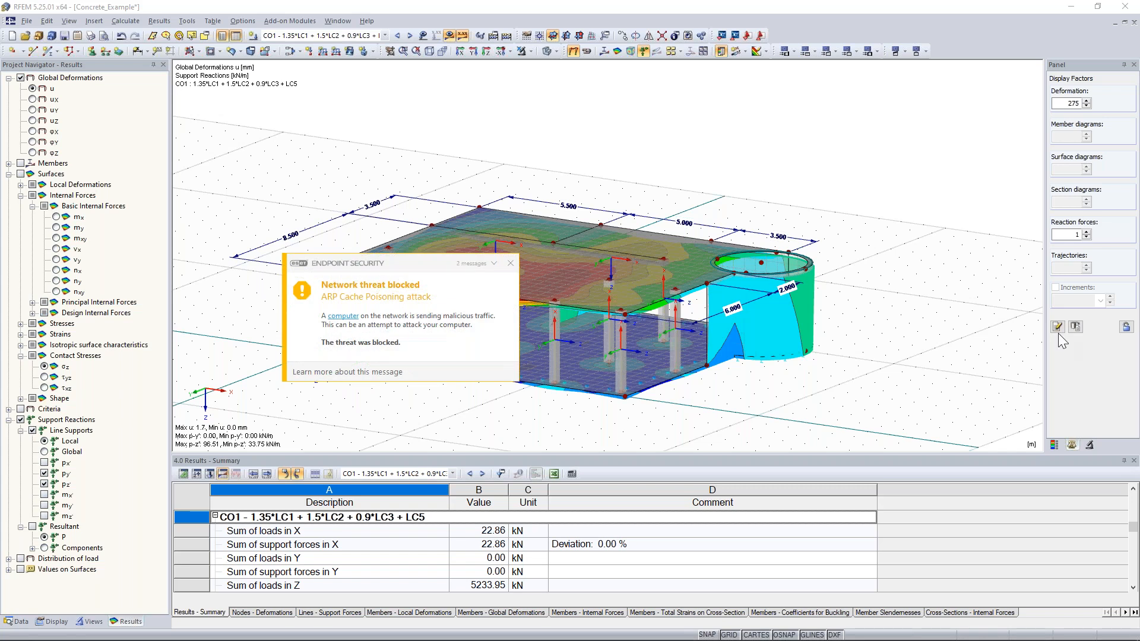
pyautogui.click(510, 264)
pyautogui.click(511, 263)
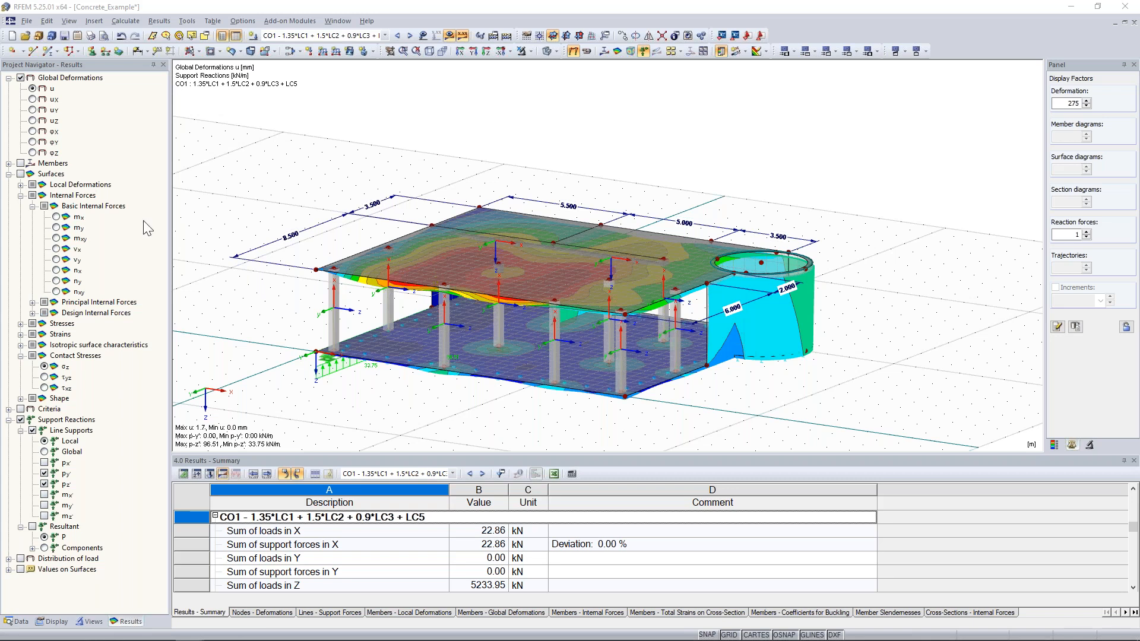
# Switch to the Chrome browser and open the Online Training page of the Dlubal website.
pyautogui.hotkey('alt', 'Tab')
pyautogui.moveTo(299, 205); pyautogui.dragTo(410, 2)
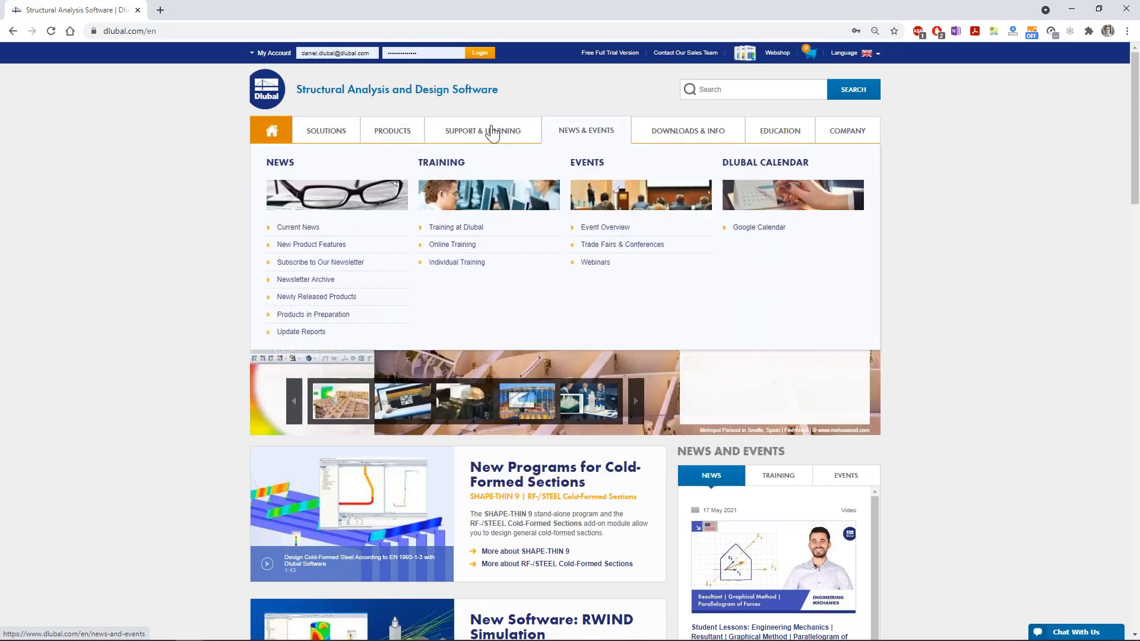
pyautogui.moveTo(516, 140)
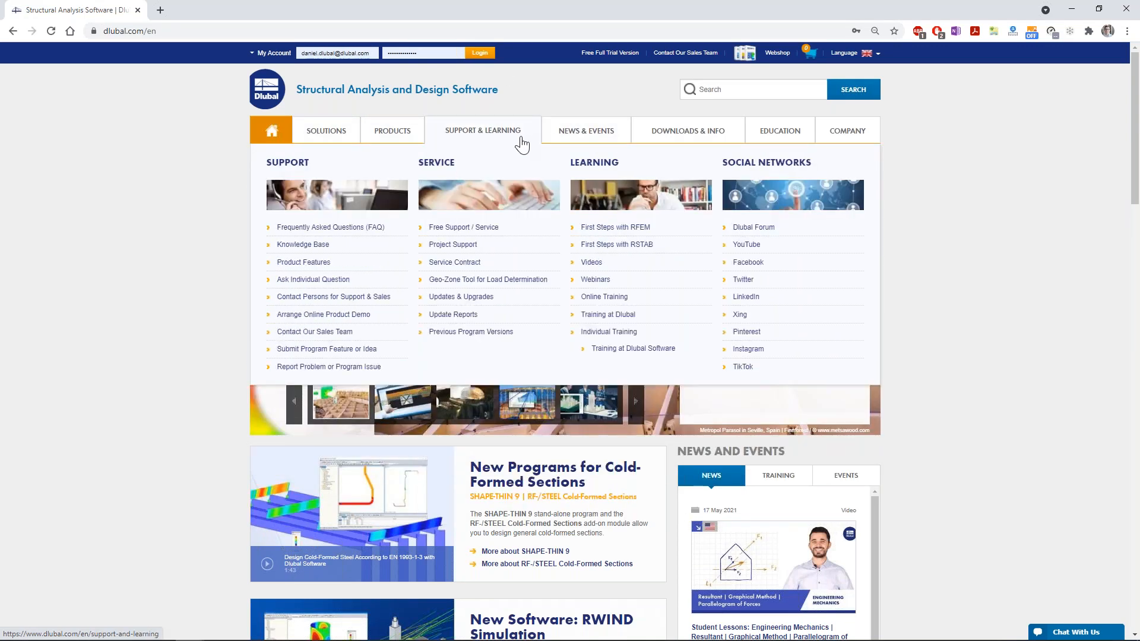
pyautogui.click(590, 296)
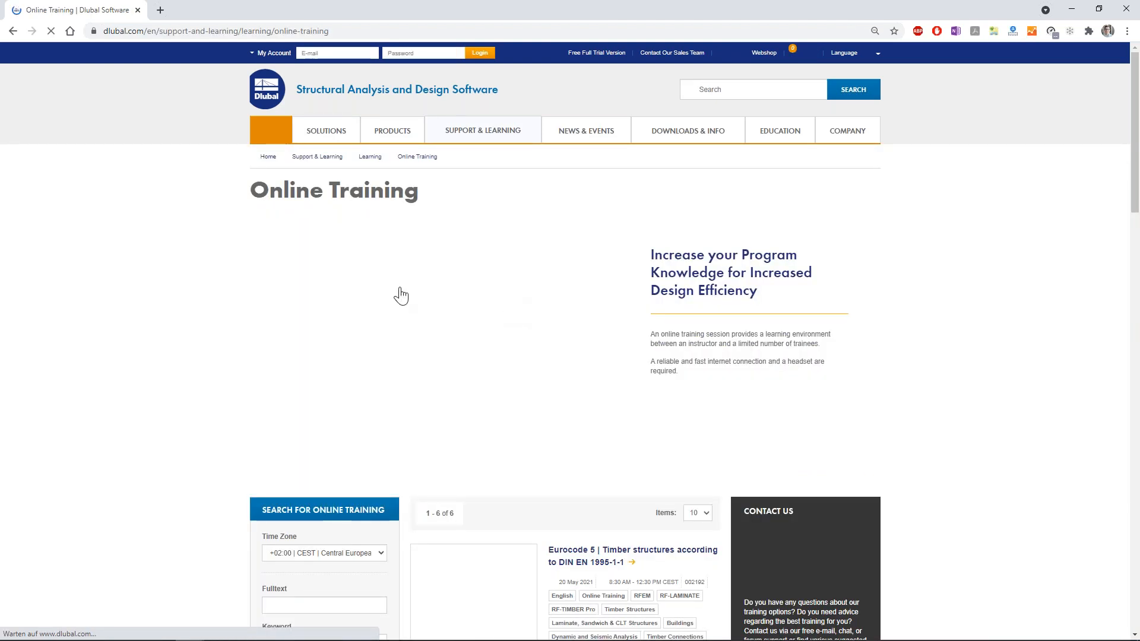
# Look through the listed English online trainings, including RFEM for Students Part 3 and the RFEM Basics courses.
pyautogui.scroll(-5, 270, 276)
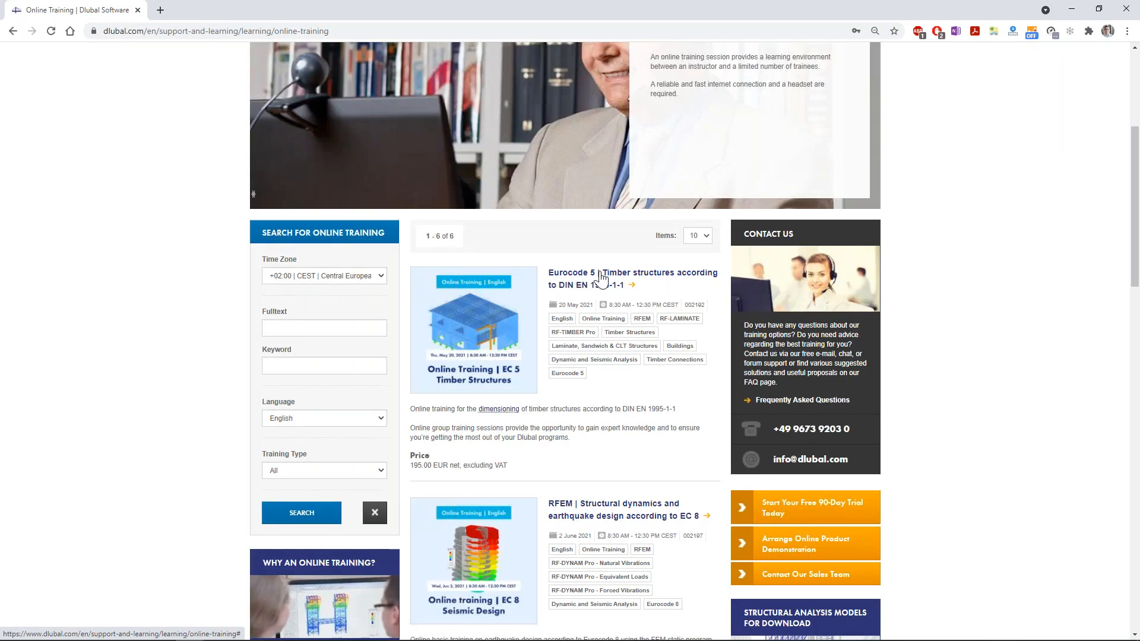
pyautogui.scroll(-3, 573, 363)
pyautogui.scroll(-10, 570, 342)
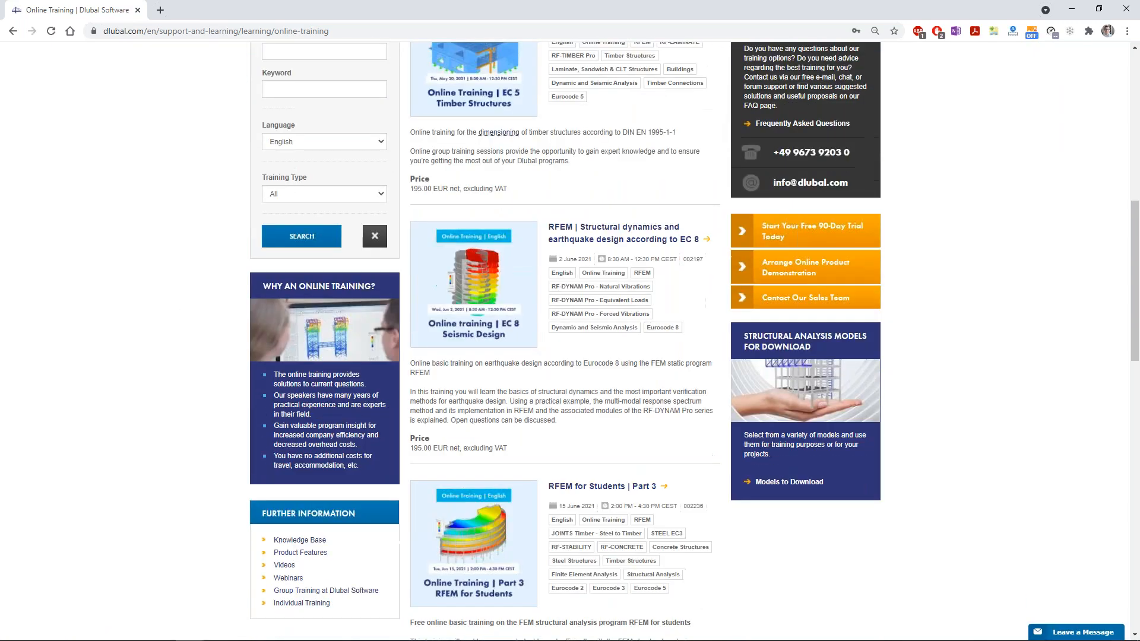
pyautogui.scroll(-5, 570, 342)
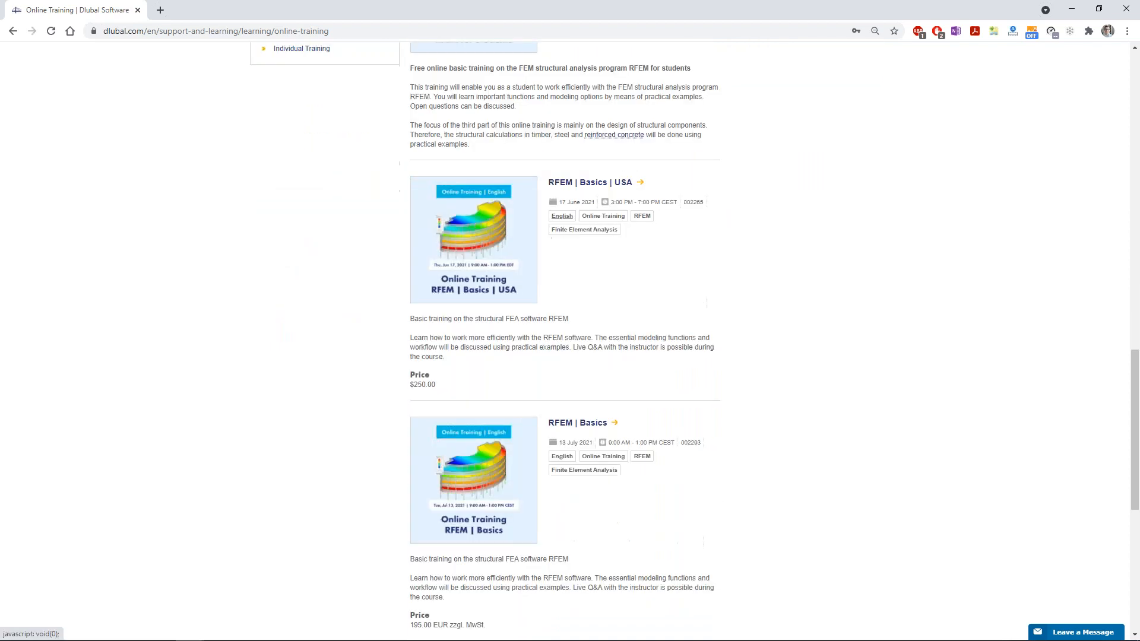
pyautogui.scroll(7, 570, 342)
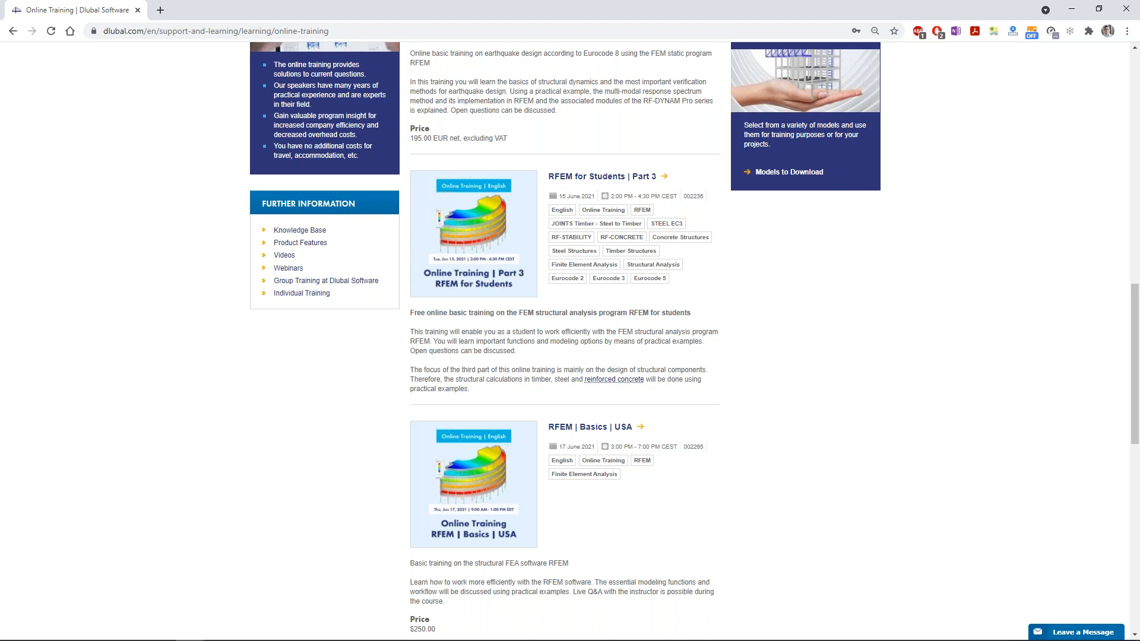
pyautogui.scroll(15, 253, 390)
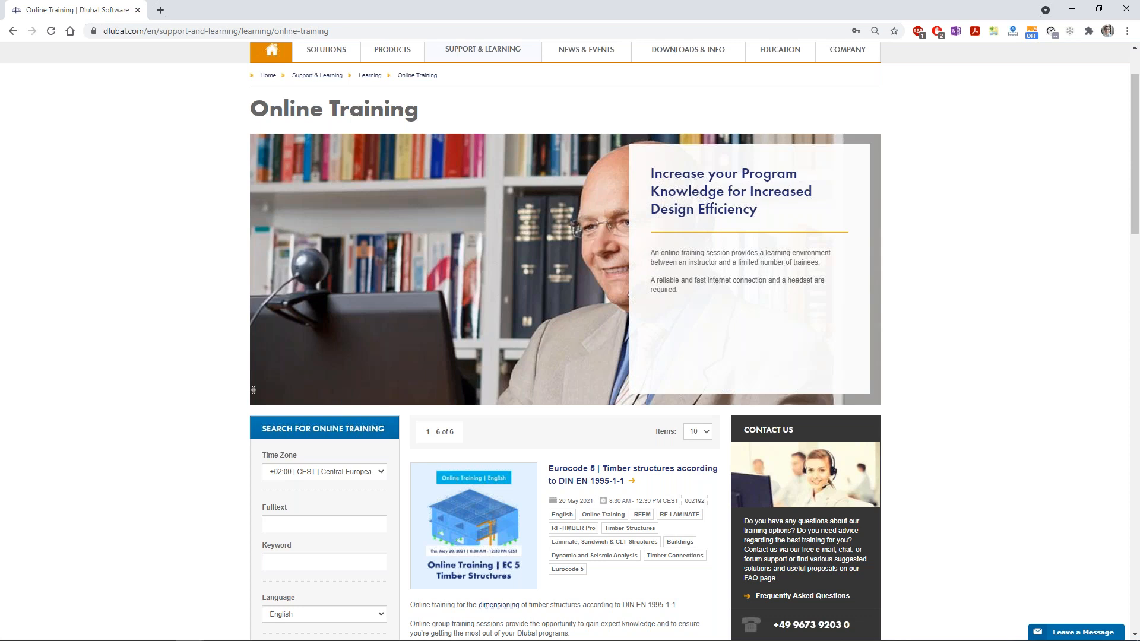
# Filter the online trainings by the language Arabic and return to the previous list.
pyautogui.scroll(-5, 333, 356)
pyautogui.click(324, 279)
pyautogui.click(280, 450)
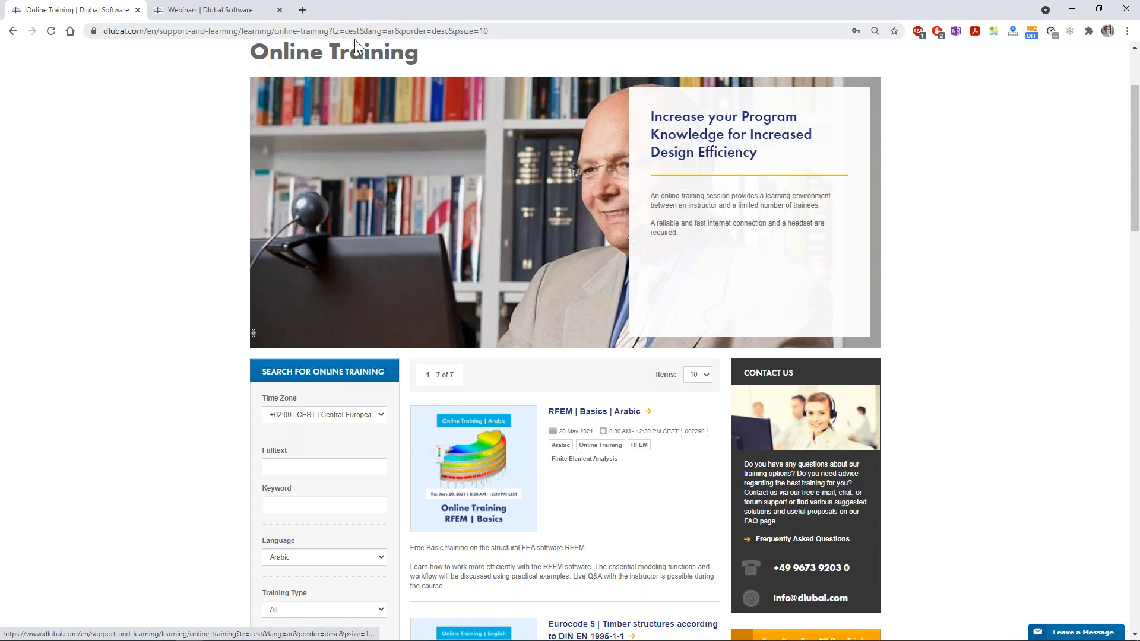
pyautogui.click(11, 33)
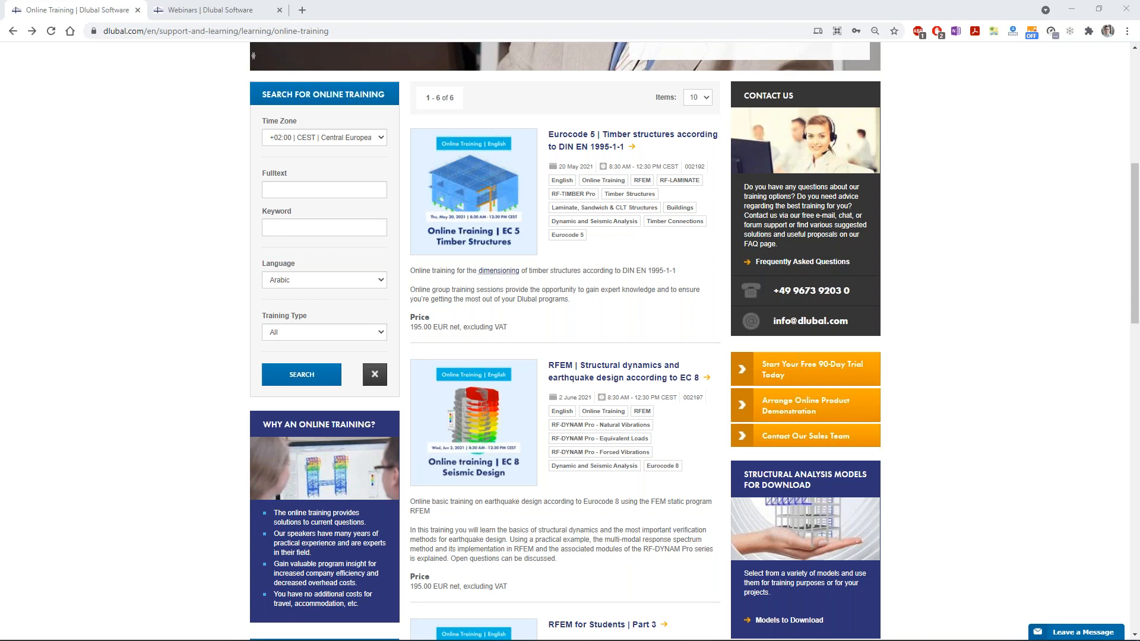
# Open the E-Learning page from the website's education section.
pyautogui.scroll(7, 884, 494)
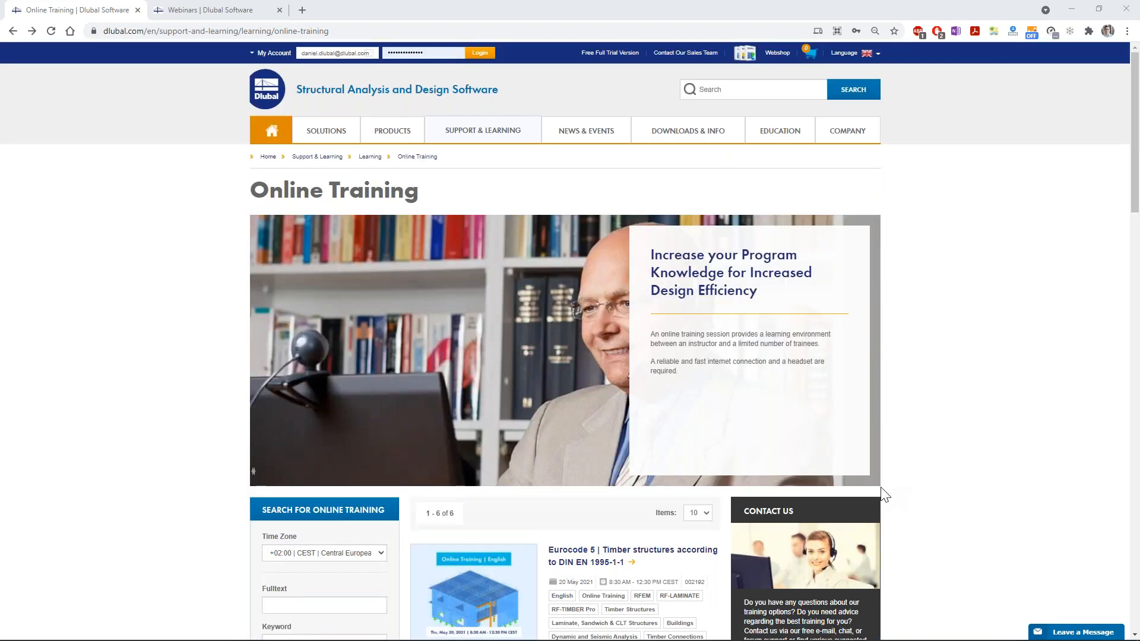
pyautogui.scroll(-7, 885, 495)
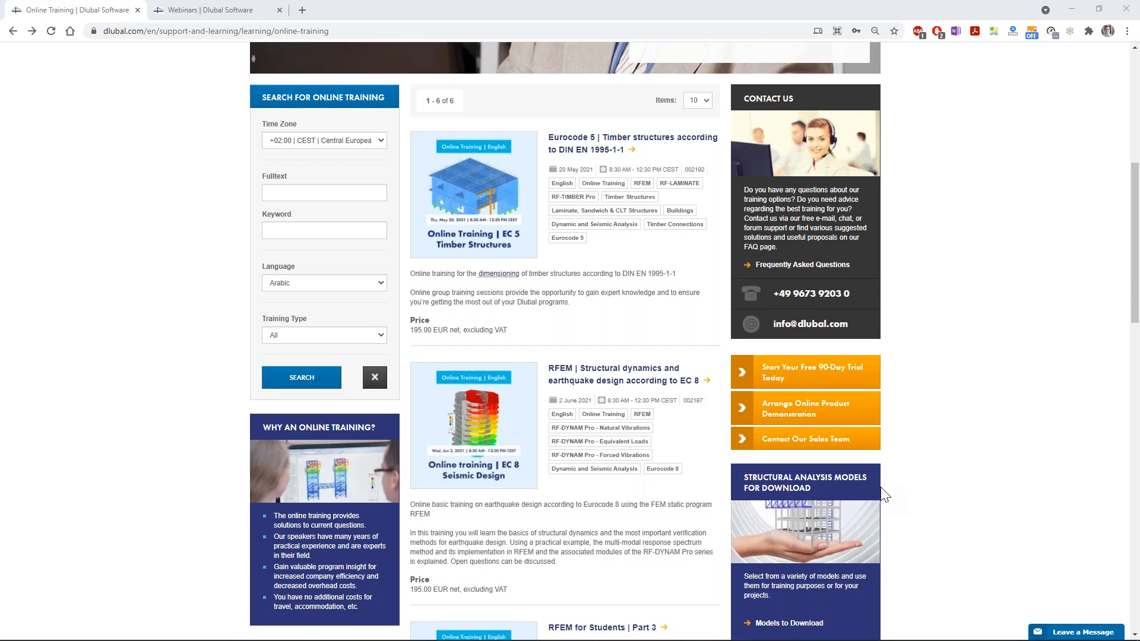
pyautogui.scroll(7, 885, 495)
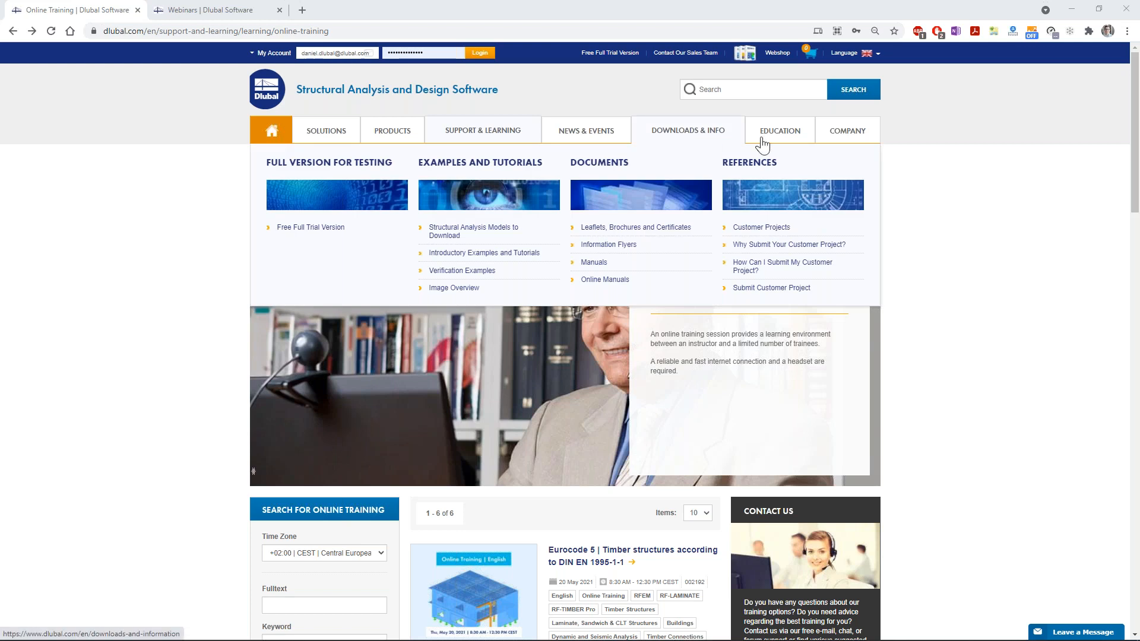
pyautogui.moveTo(772, 141)
pyautogui.click(581, 171)
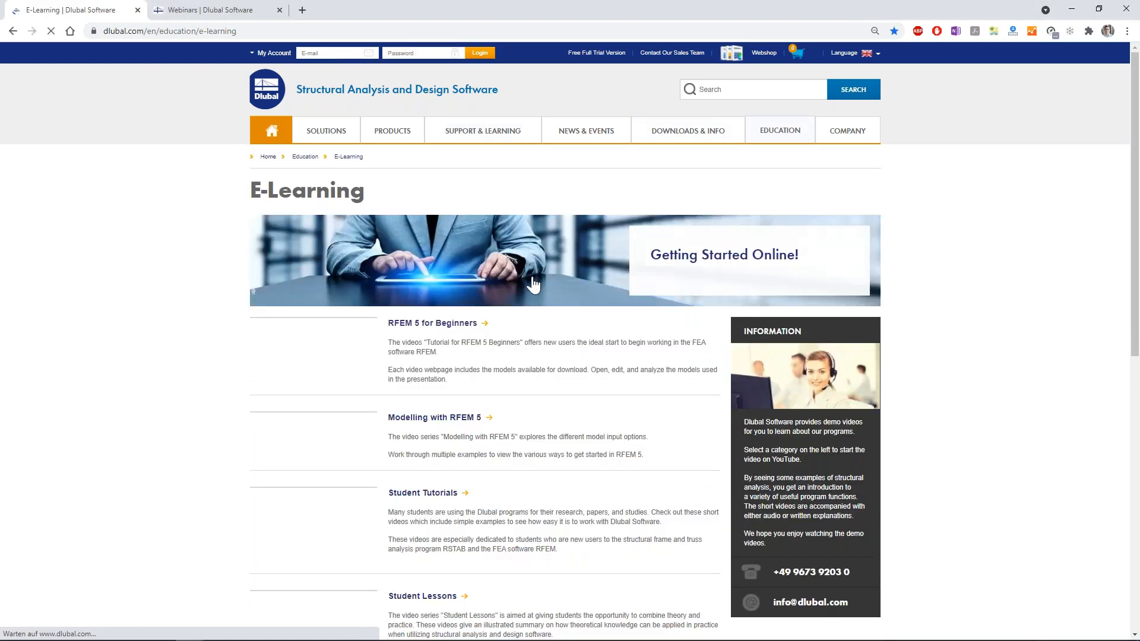
# Look through the e-learning video series and open the Infotainment | Good to Know playlist.
pyautogui.scroll(-6, 378, 426)
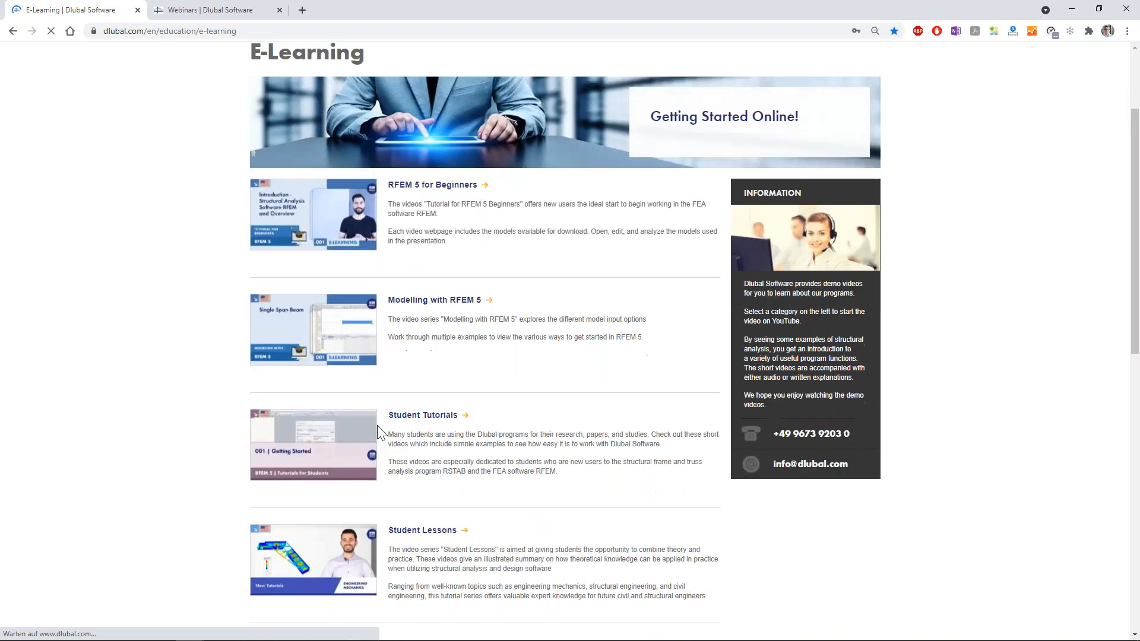
pyautogui.scroll(5, 377, 426)
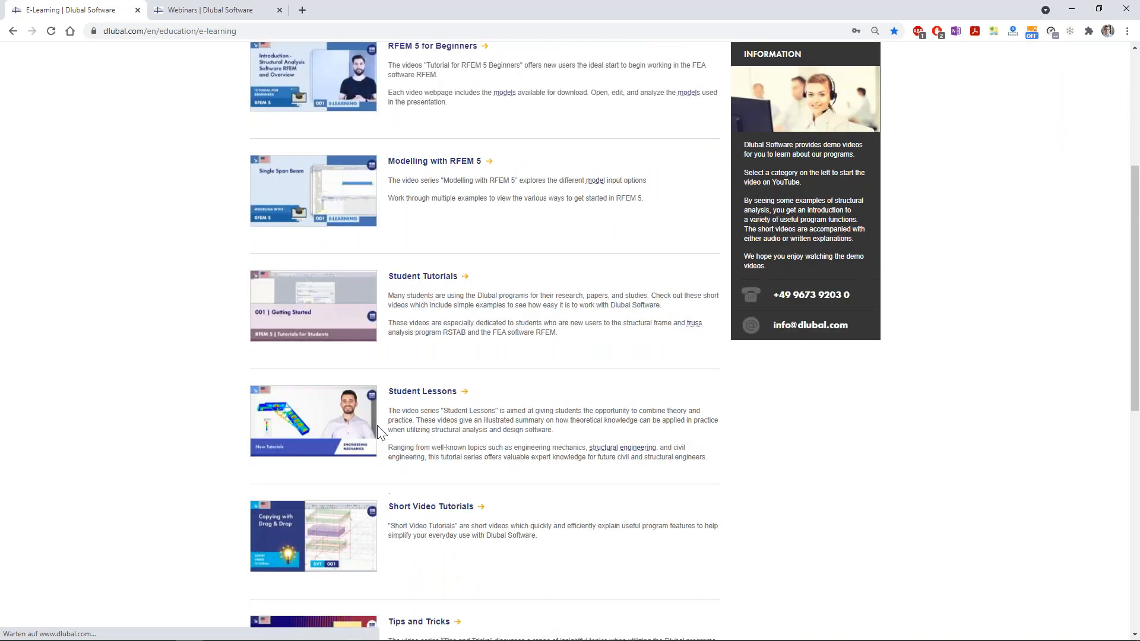
pyautogui.scroll(-1, 378, 426)
pyautogui.scroll(-4, 377, 426)
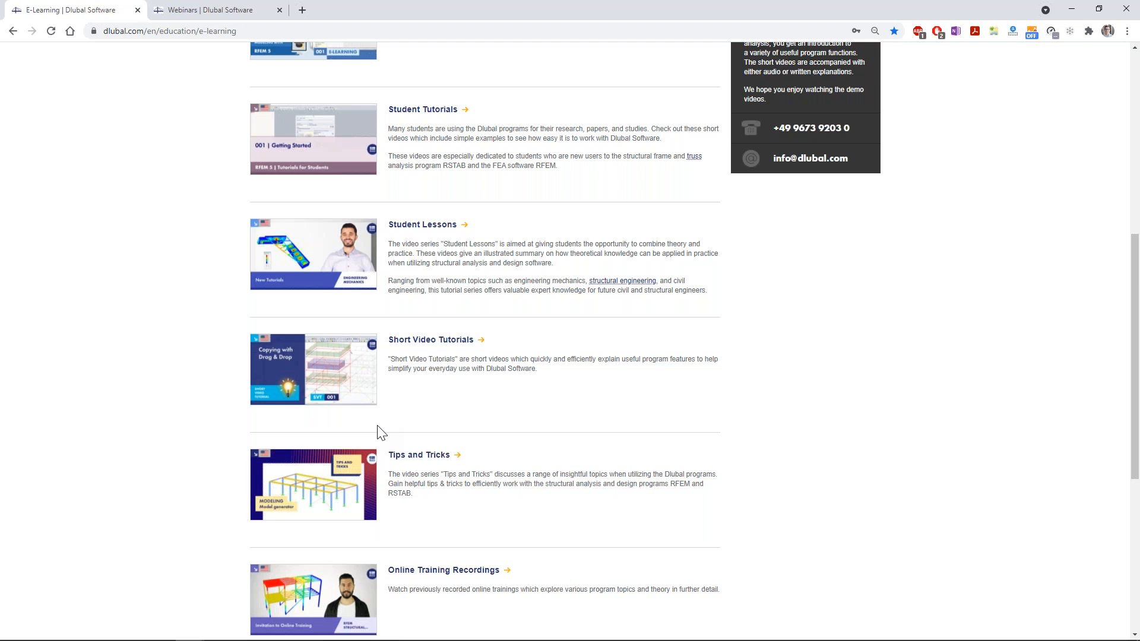
pyautogui.scroll(-3, 382, 433)
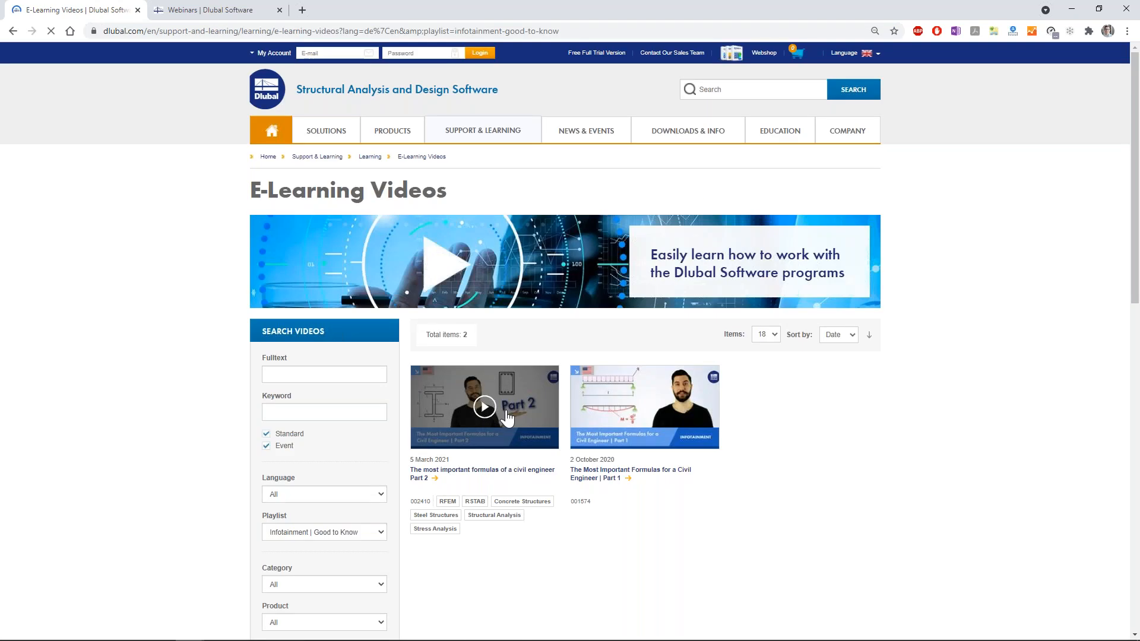
# Open the Structural Analysis Models to Download page and look through the example models.
pyautogui.click(469, 229)
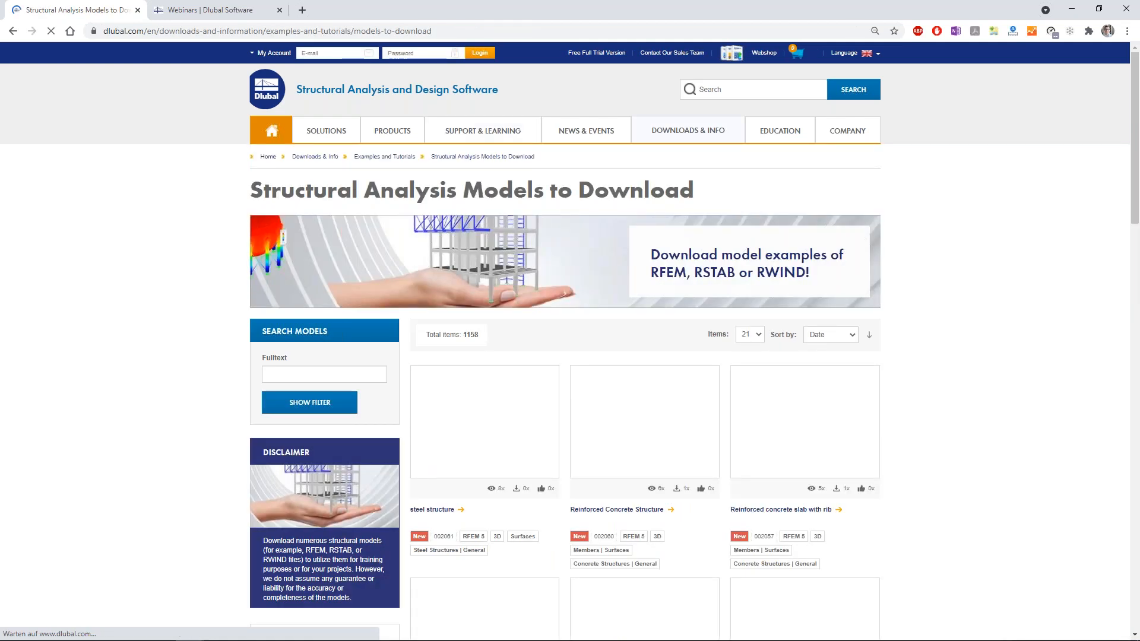
pyautogui.scroll(-2, 566, 511)
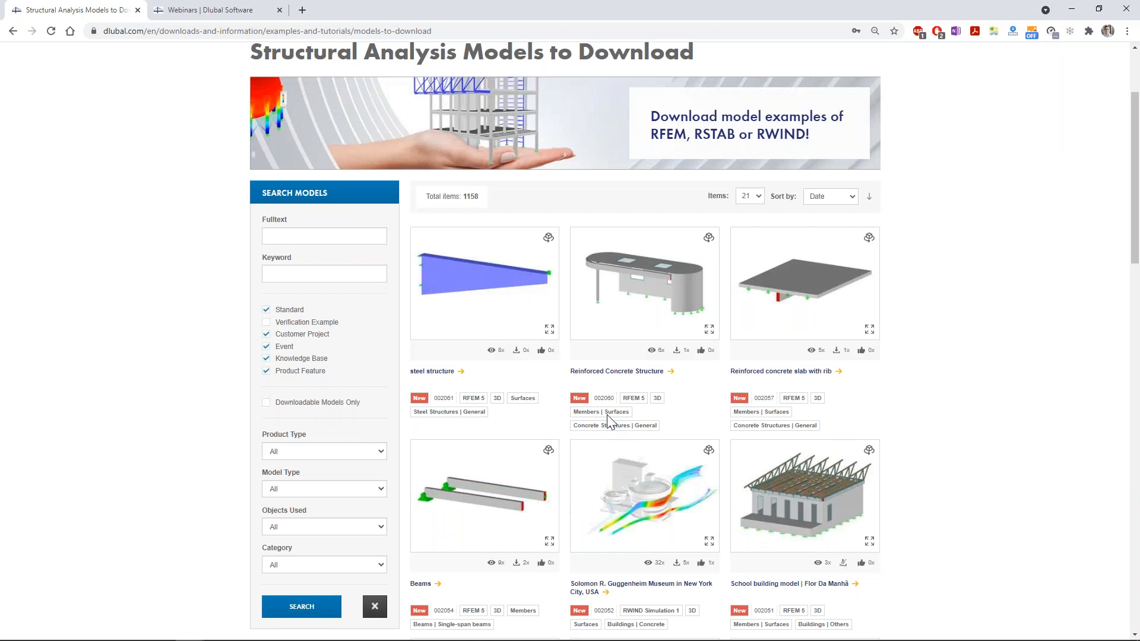
pyautogui.scroll(-2, 599, 333)
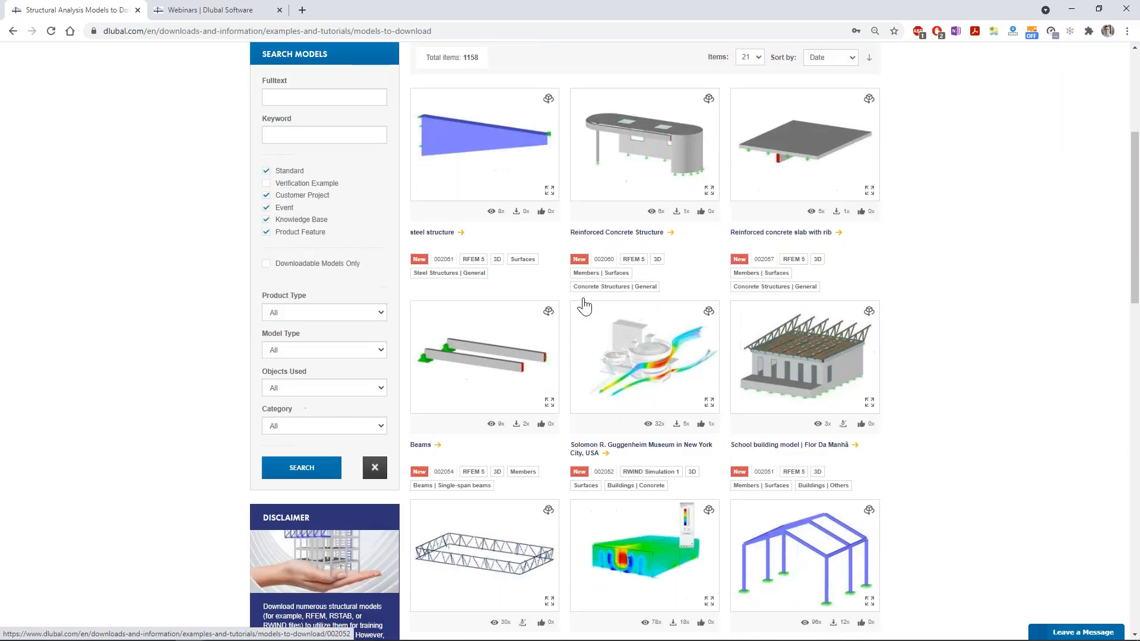
pyautogui.scroll(-2, 584, 305)
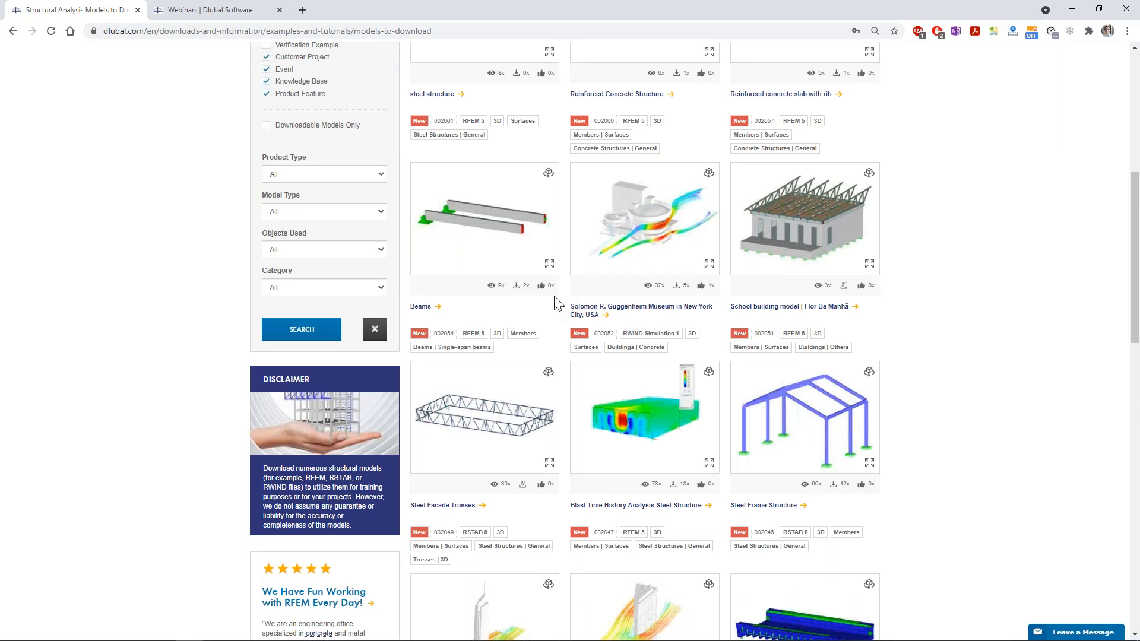
pyautogui.scroll(-6, 558, 304)
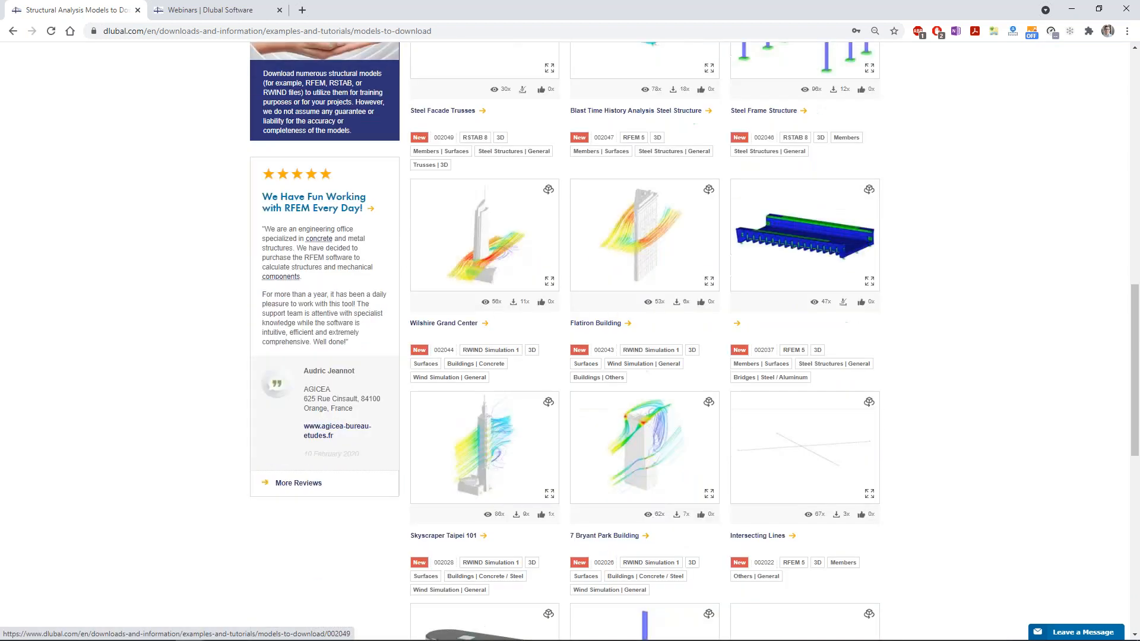
pyautogui.scroll(-10, 594, 333)
# Search the downloadable models for scaffolding and look through the matching structures.
pyautogui.scroll(15, 593, 333)
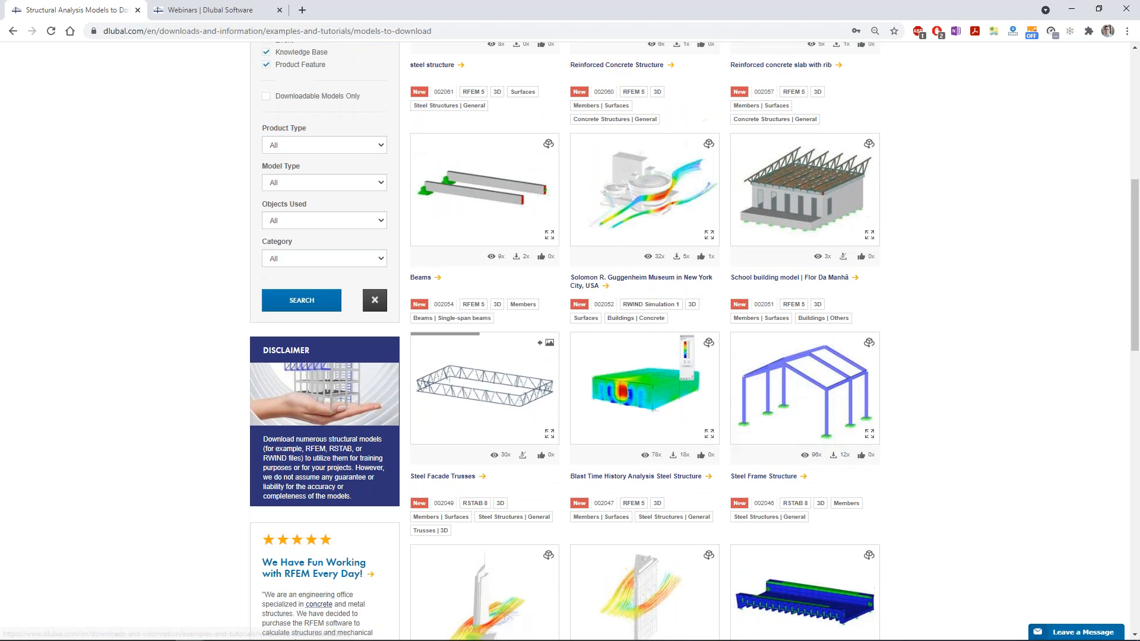
pyautogui.scroll(7, 593, 333)
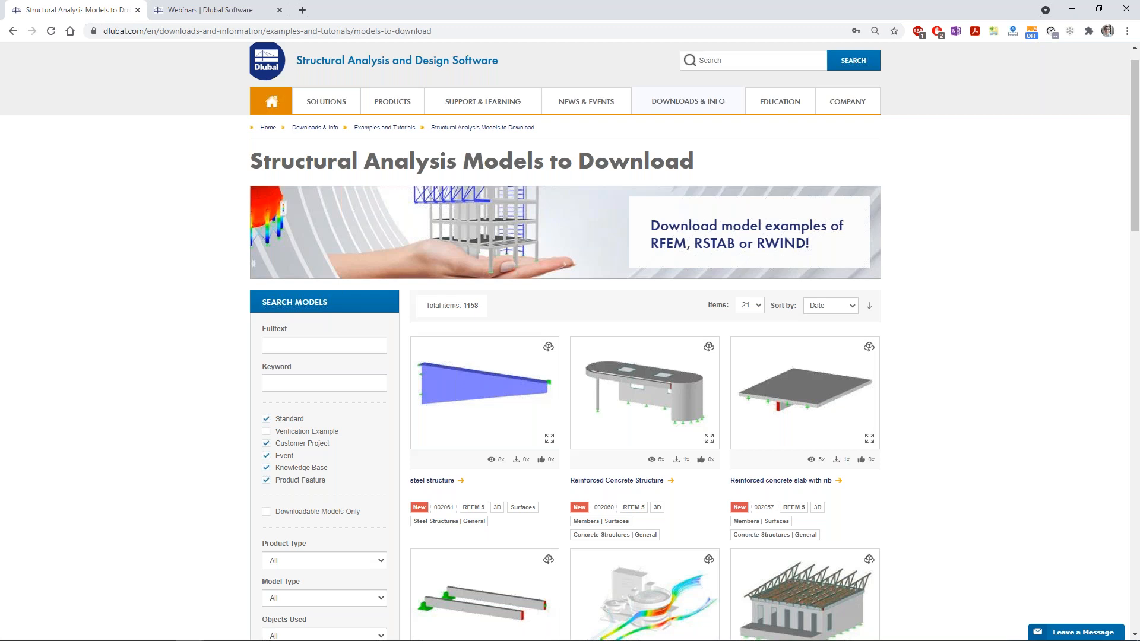
pyautogui.scroll(-15, 237, 378)
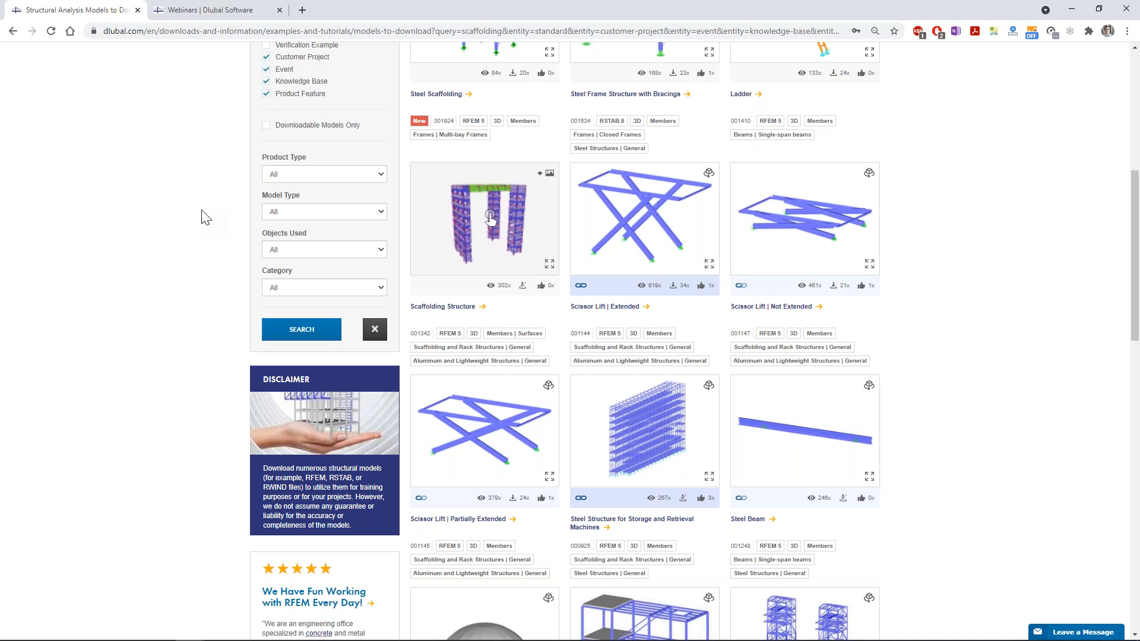
# Review the complete list of scaffolding search results down to the last model and return to the model search filters.
pyautogui.scroll(7, 681, 172)
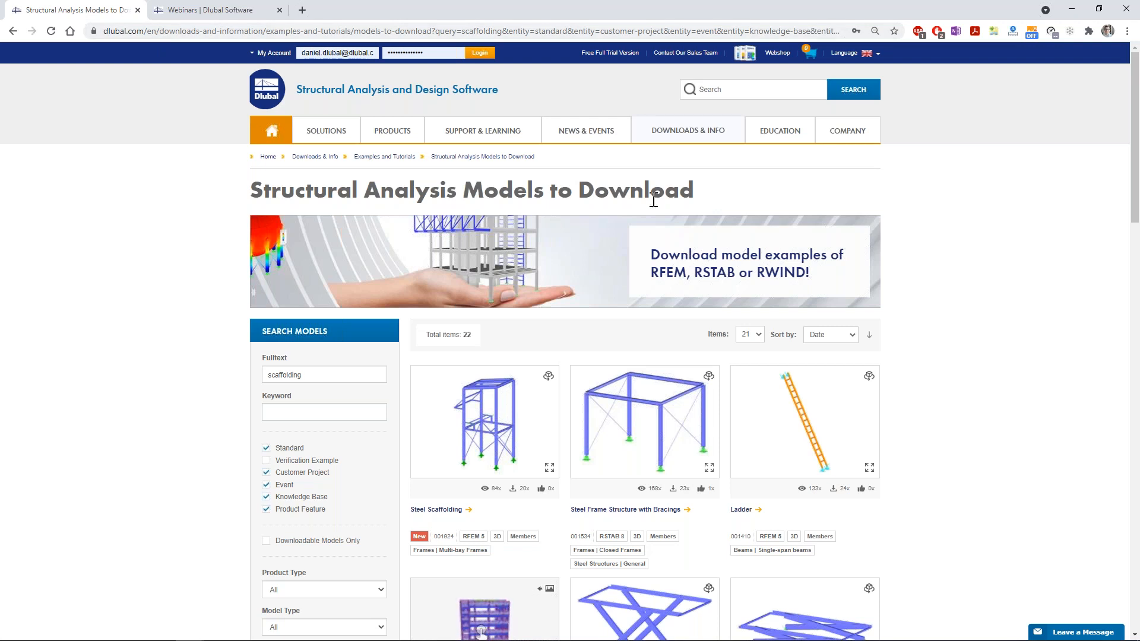
pyautogui.scroll(-1, 139, 345)
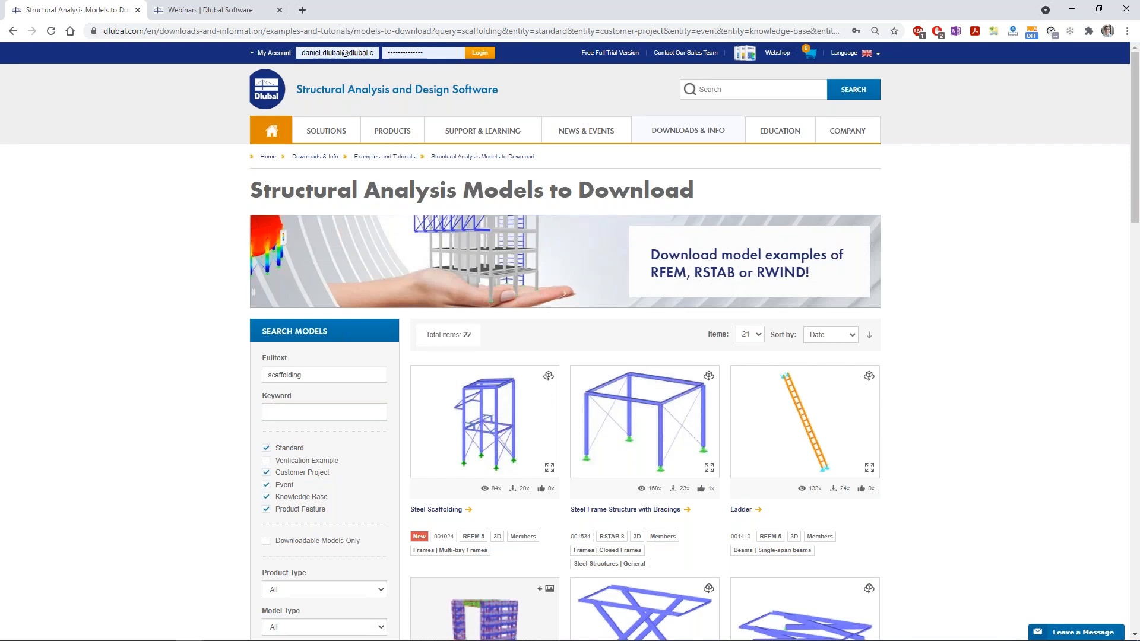
pyautogui.scroll(-5, 570, 356)
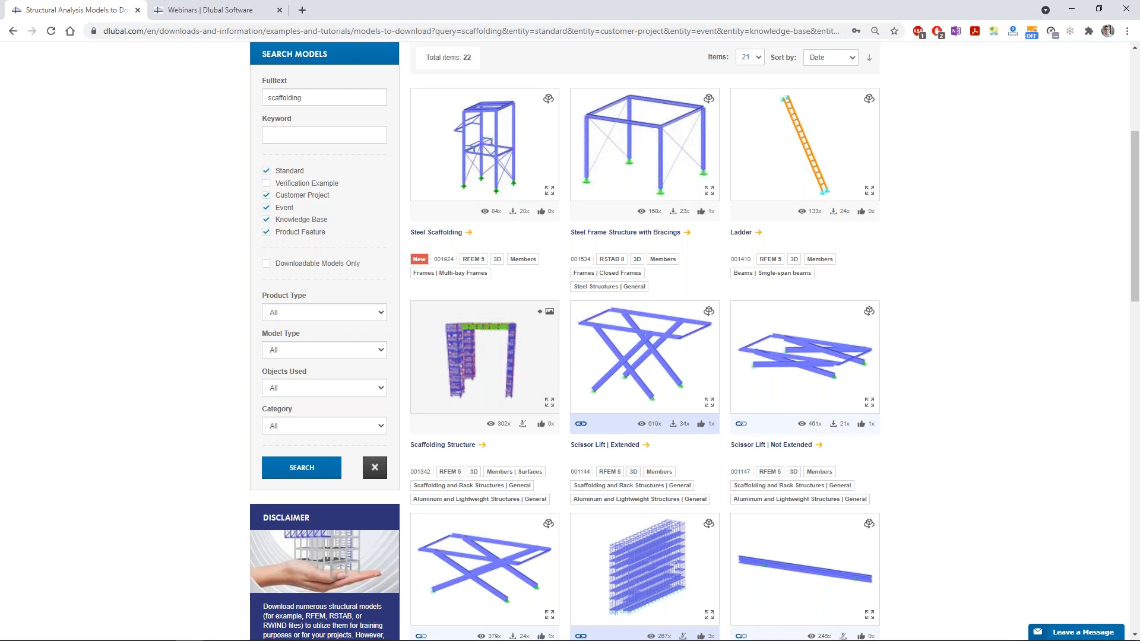
pyautogui.scroll(-10, 918, 530)
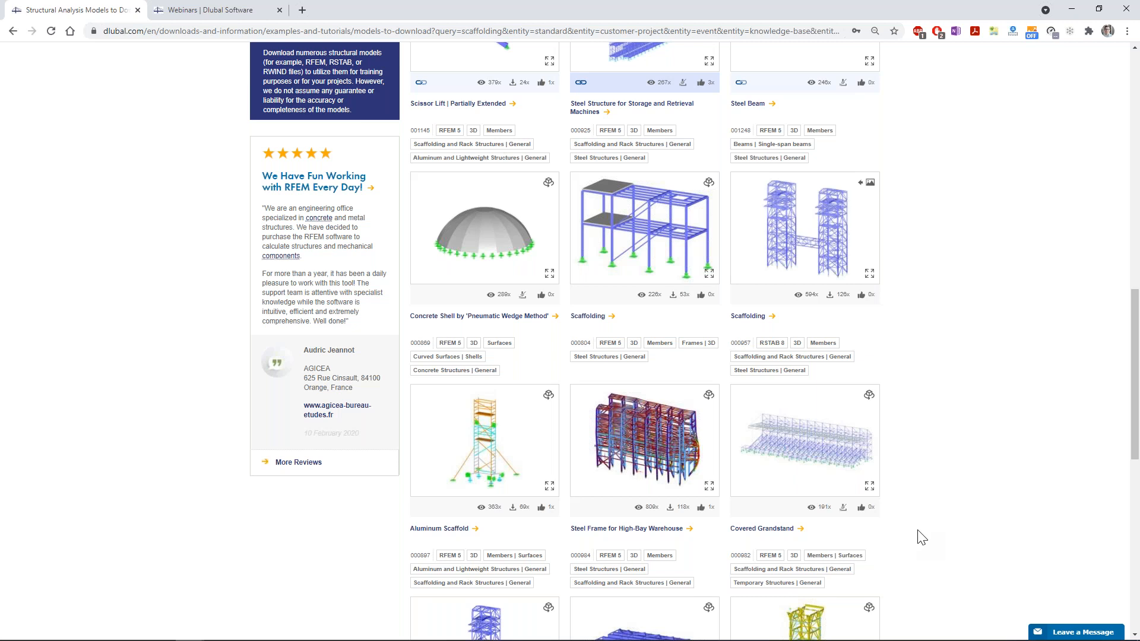
pyautogui.scroll(-10, 918, 537)
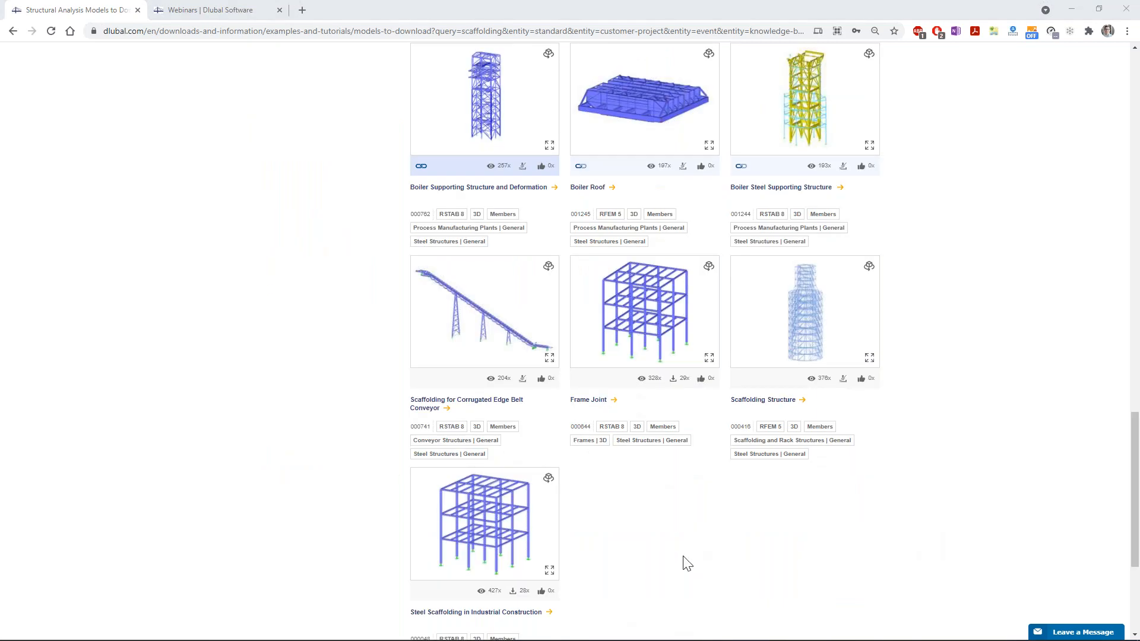
pyautogui.scroll(20, 686, 563)
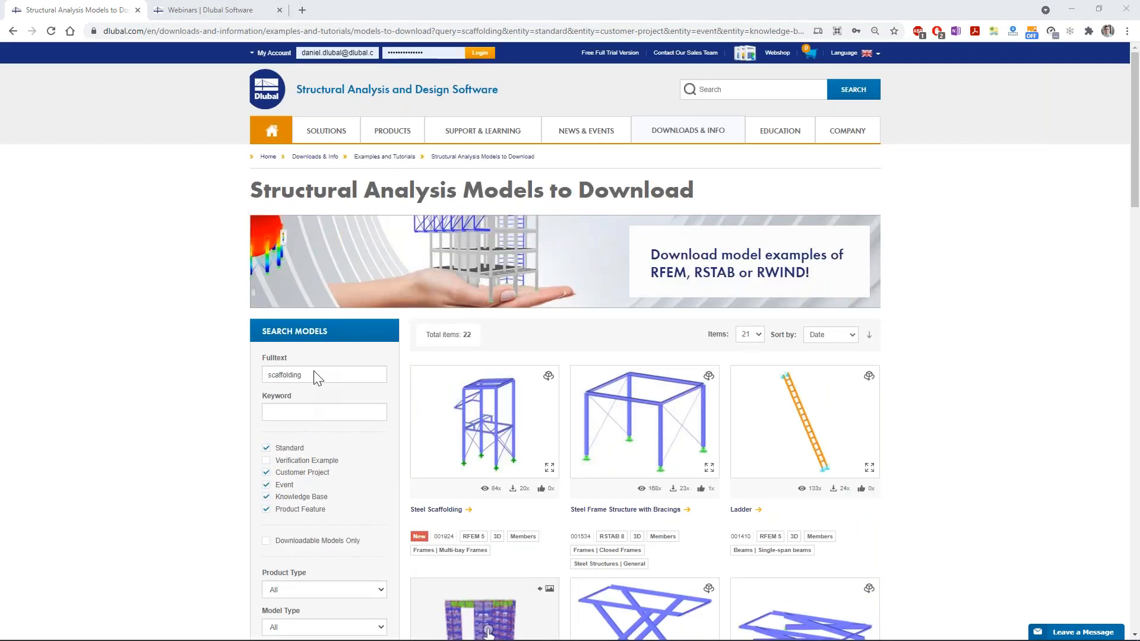
pyautogui.click(302, 378)
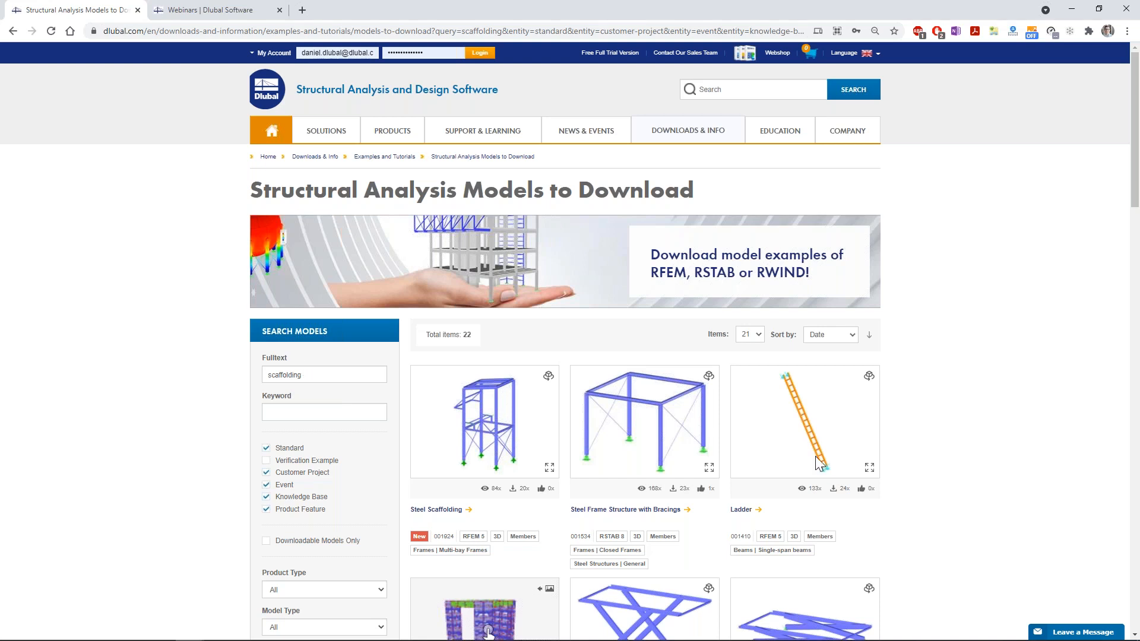
pyautogui.hotkey('alt', 'Tab')
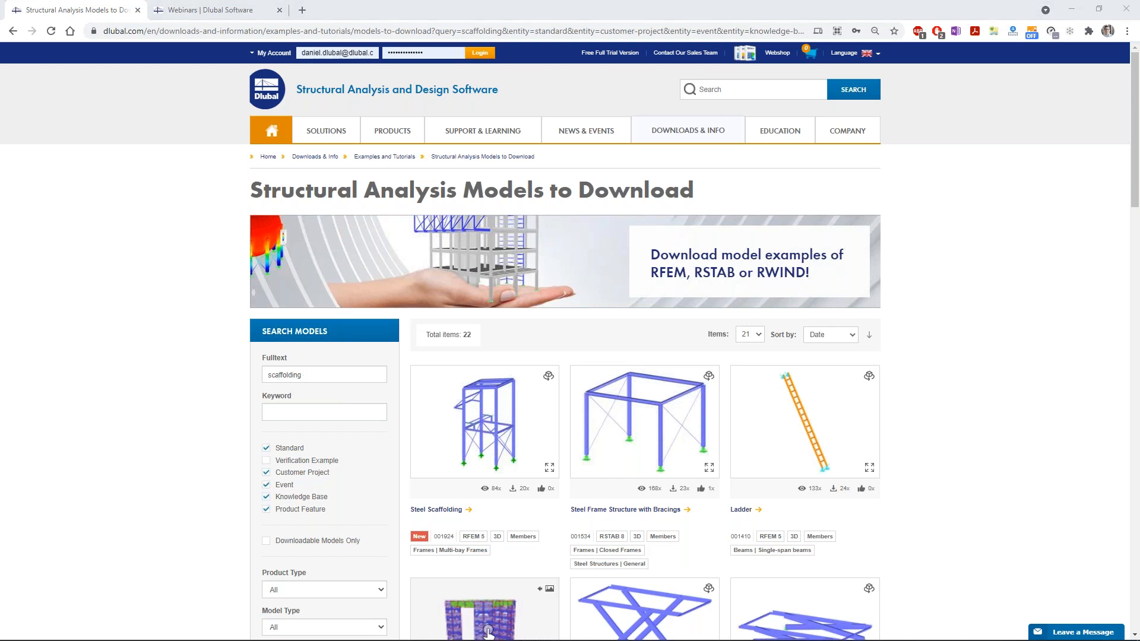